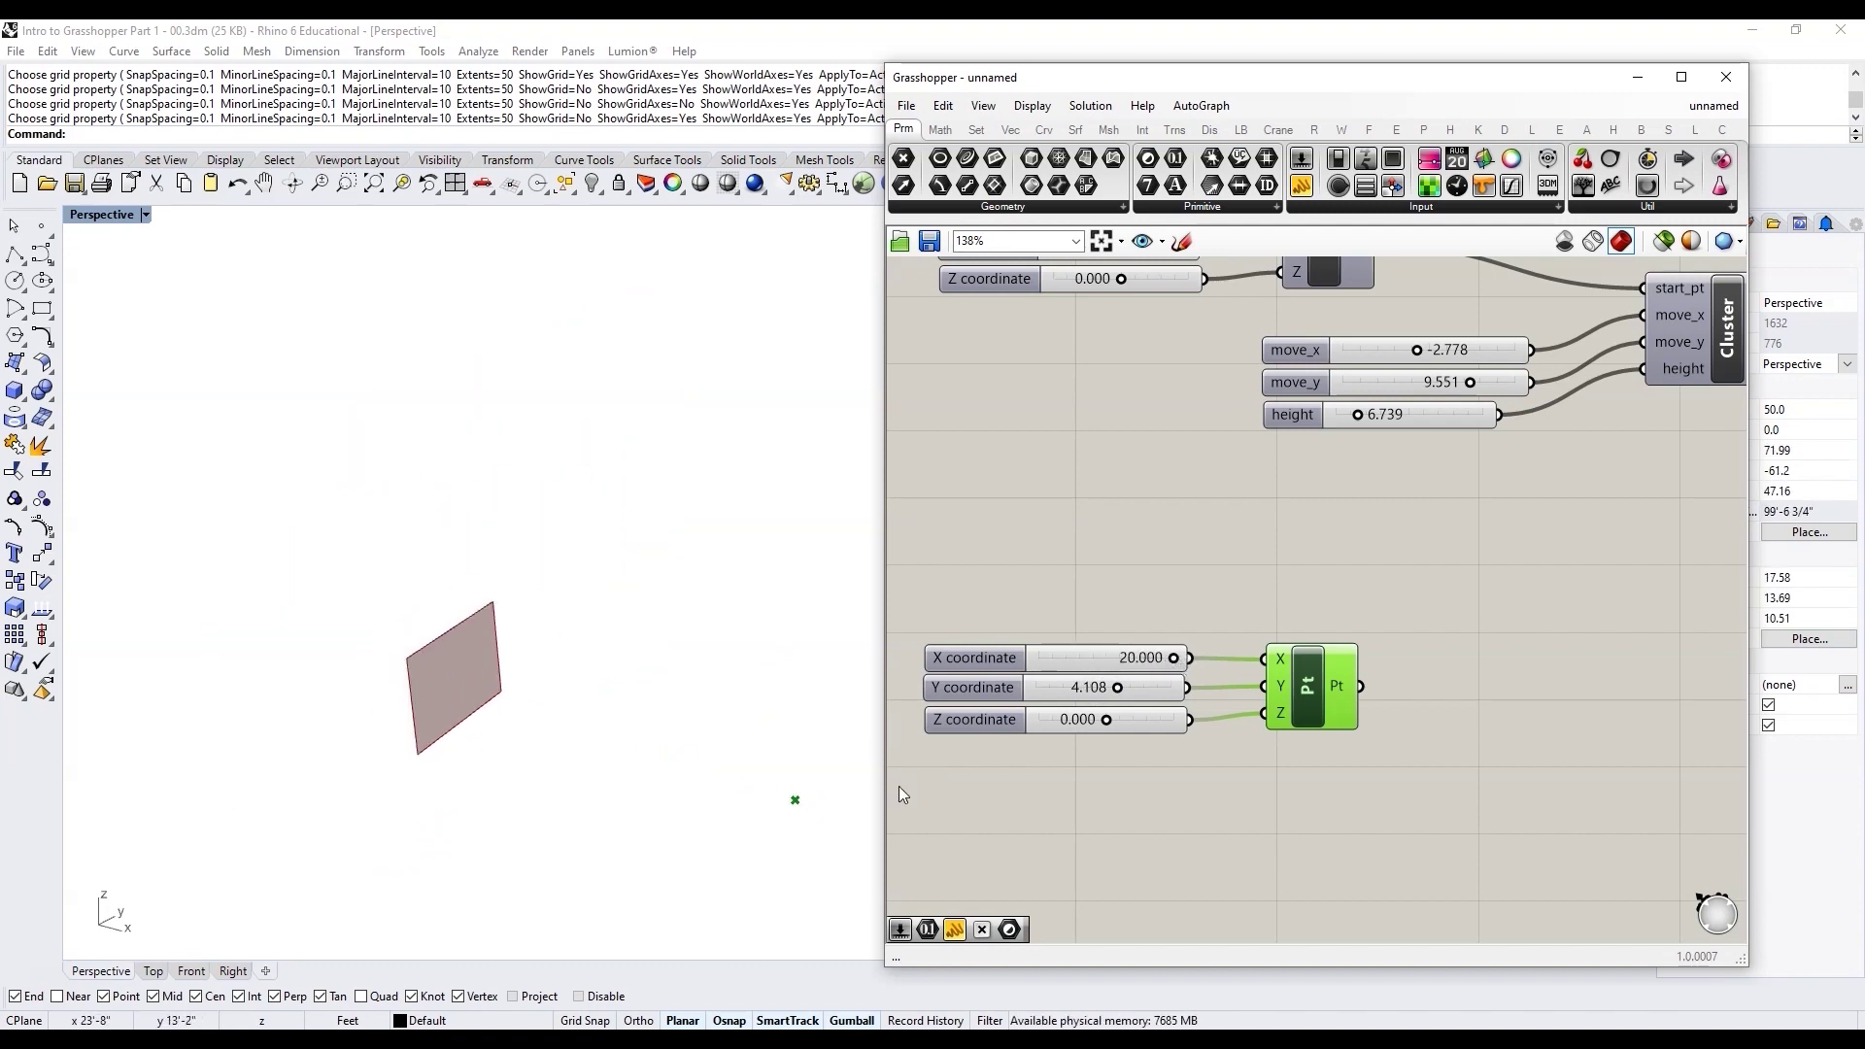
Step: Add a Move component to the canvas, spaced out beside the lower Construct Point component
{"action": "scroll", "coordinate": [709, 811], "scroll_direction": "up", "scroll_amount": 4}
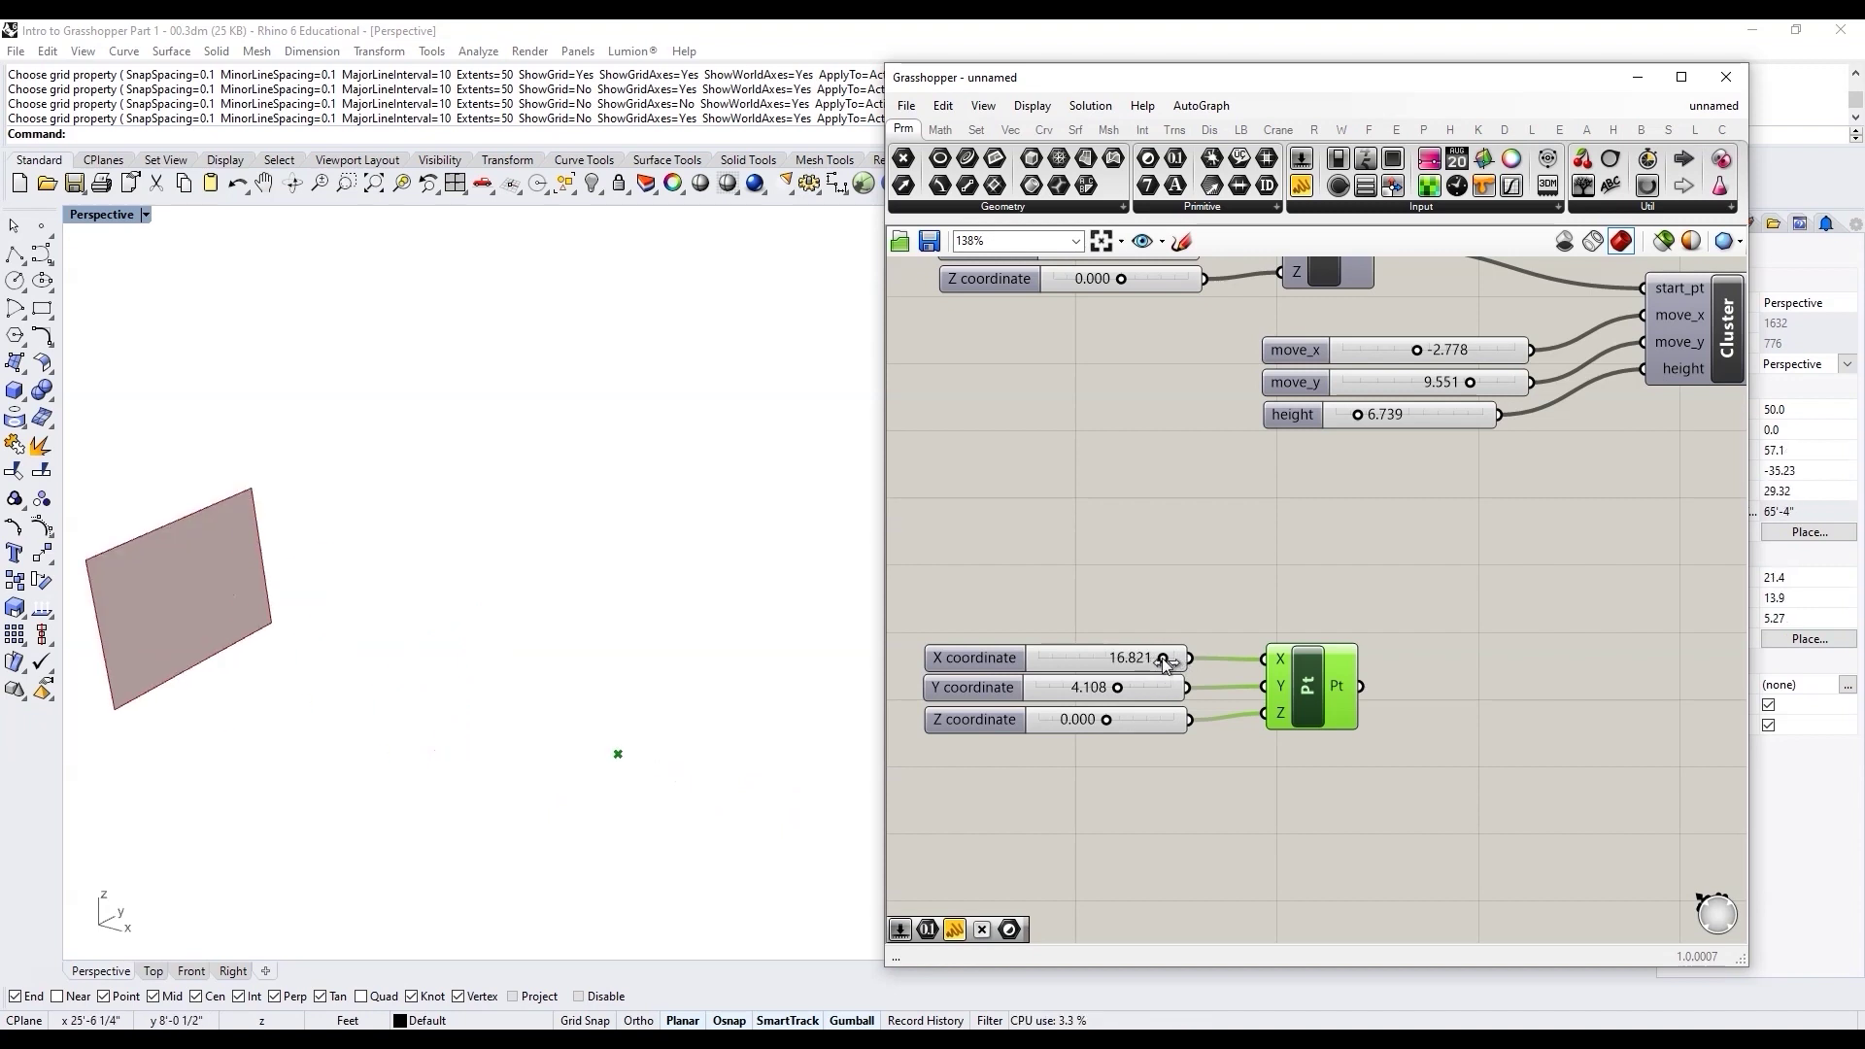
{"action": "scroll", "coordinate": [1064, 643], "scroll_direction": "down", "scroll_amount": 2}
{"action": "scroll", "coordinate": [1064, 643], "scroll_direction": "down", "scroll_amount": 1}
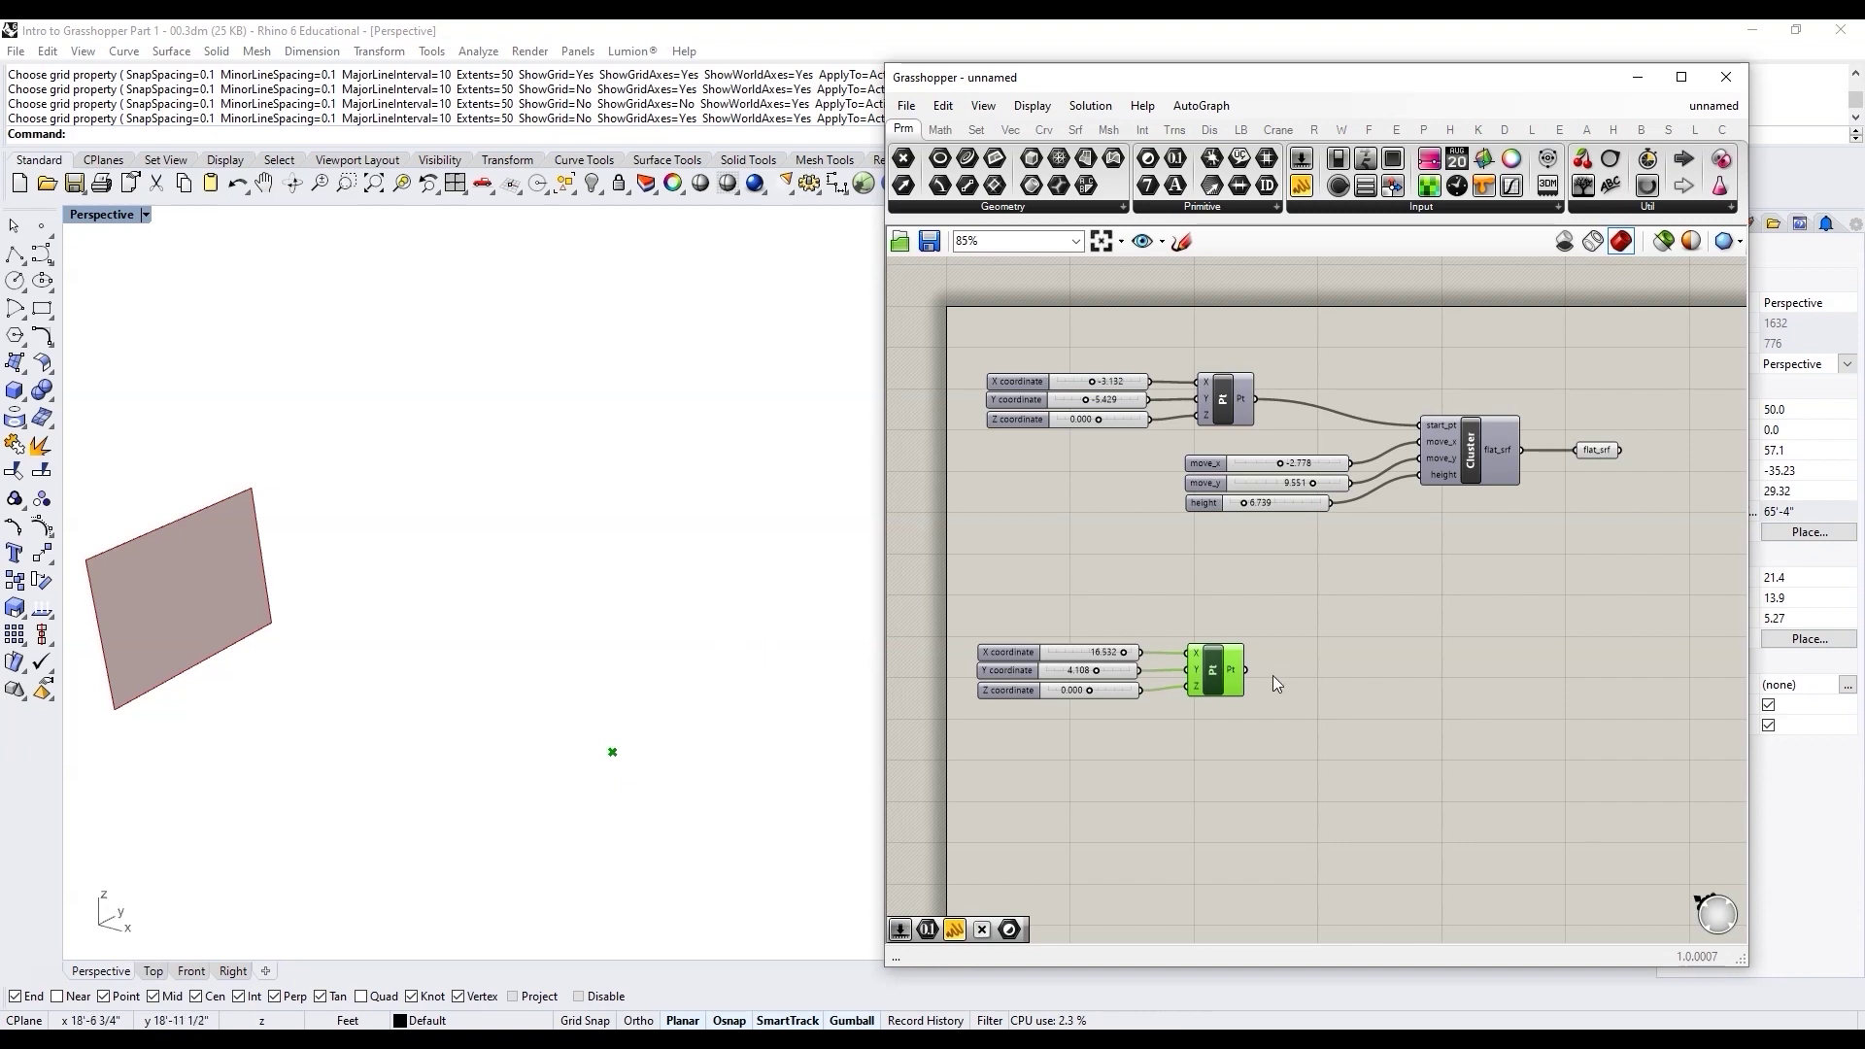
{"action": "double_click", "coordinate": [1354, 682]}
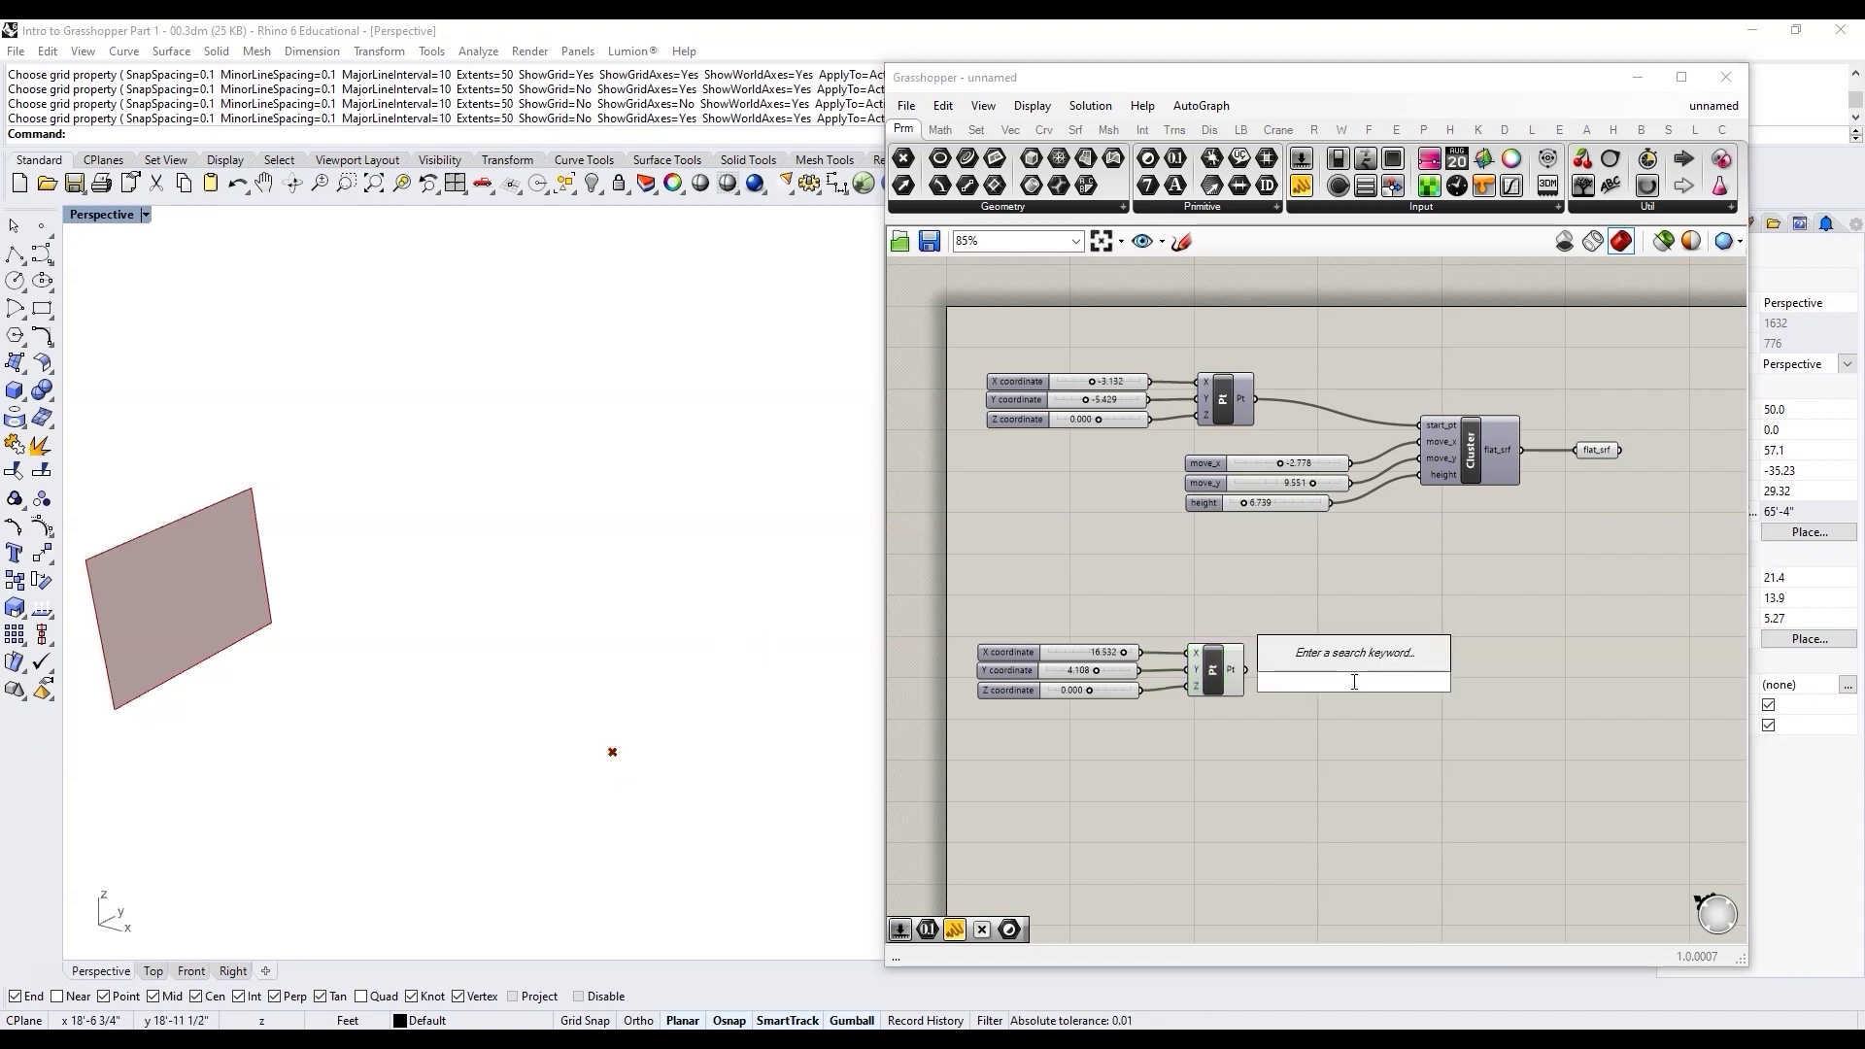
{"action": "type", "text": "move"}
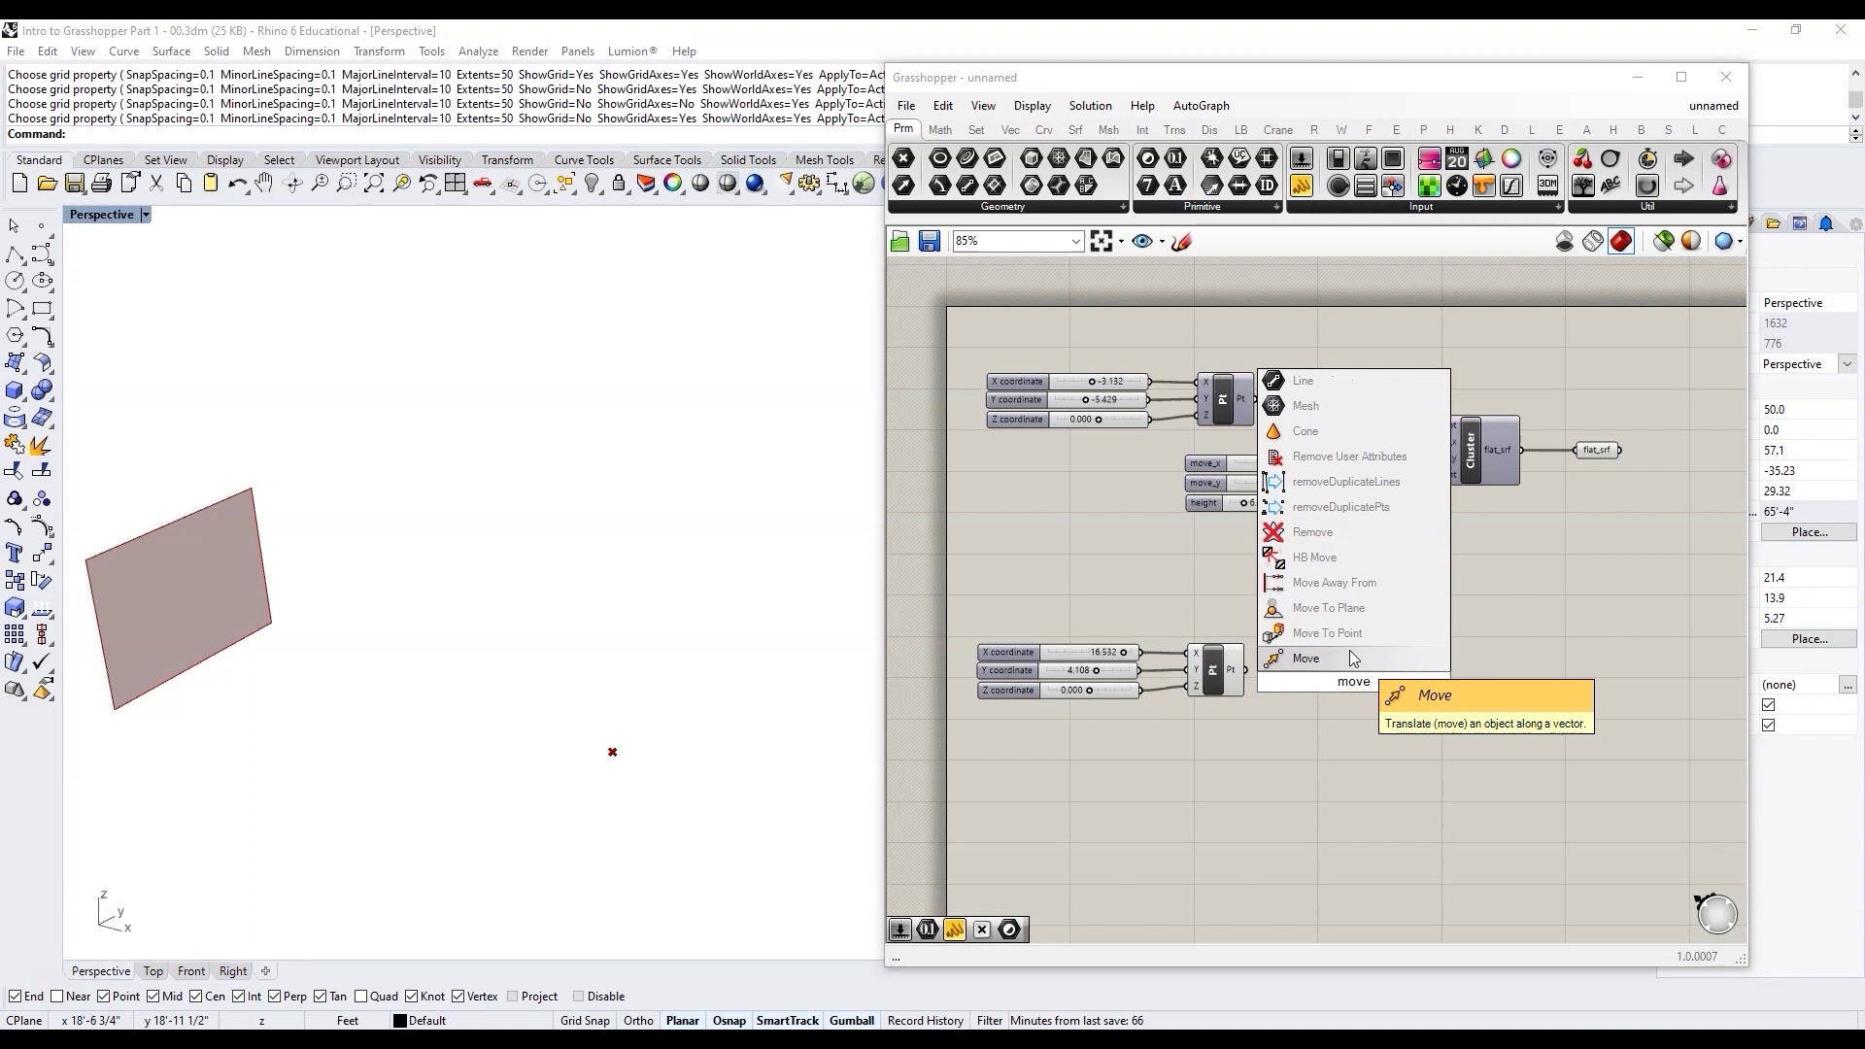
{"action": "left_click", "coordinate": [1349, 656]}
{"action": "scroll", "coordinate": [1341, 711], "scroll_direction": "up", "scroll_amount": 3}
{"action": "left_click_drag", "start_coordinate": [1363, 680], "coordinate": [1444, 677]}
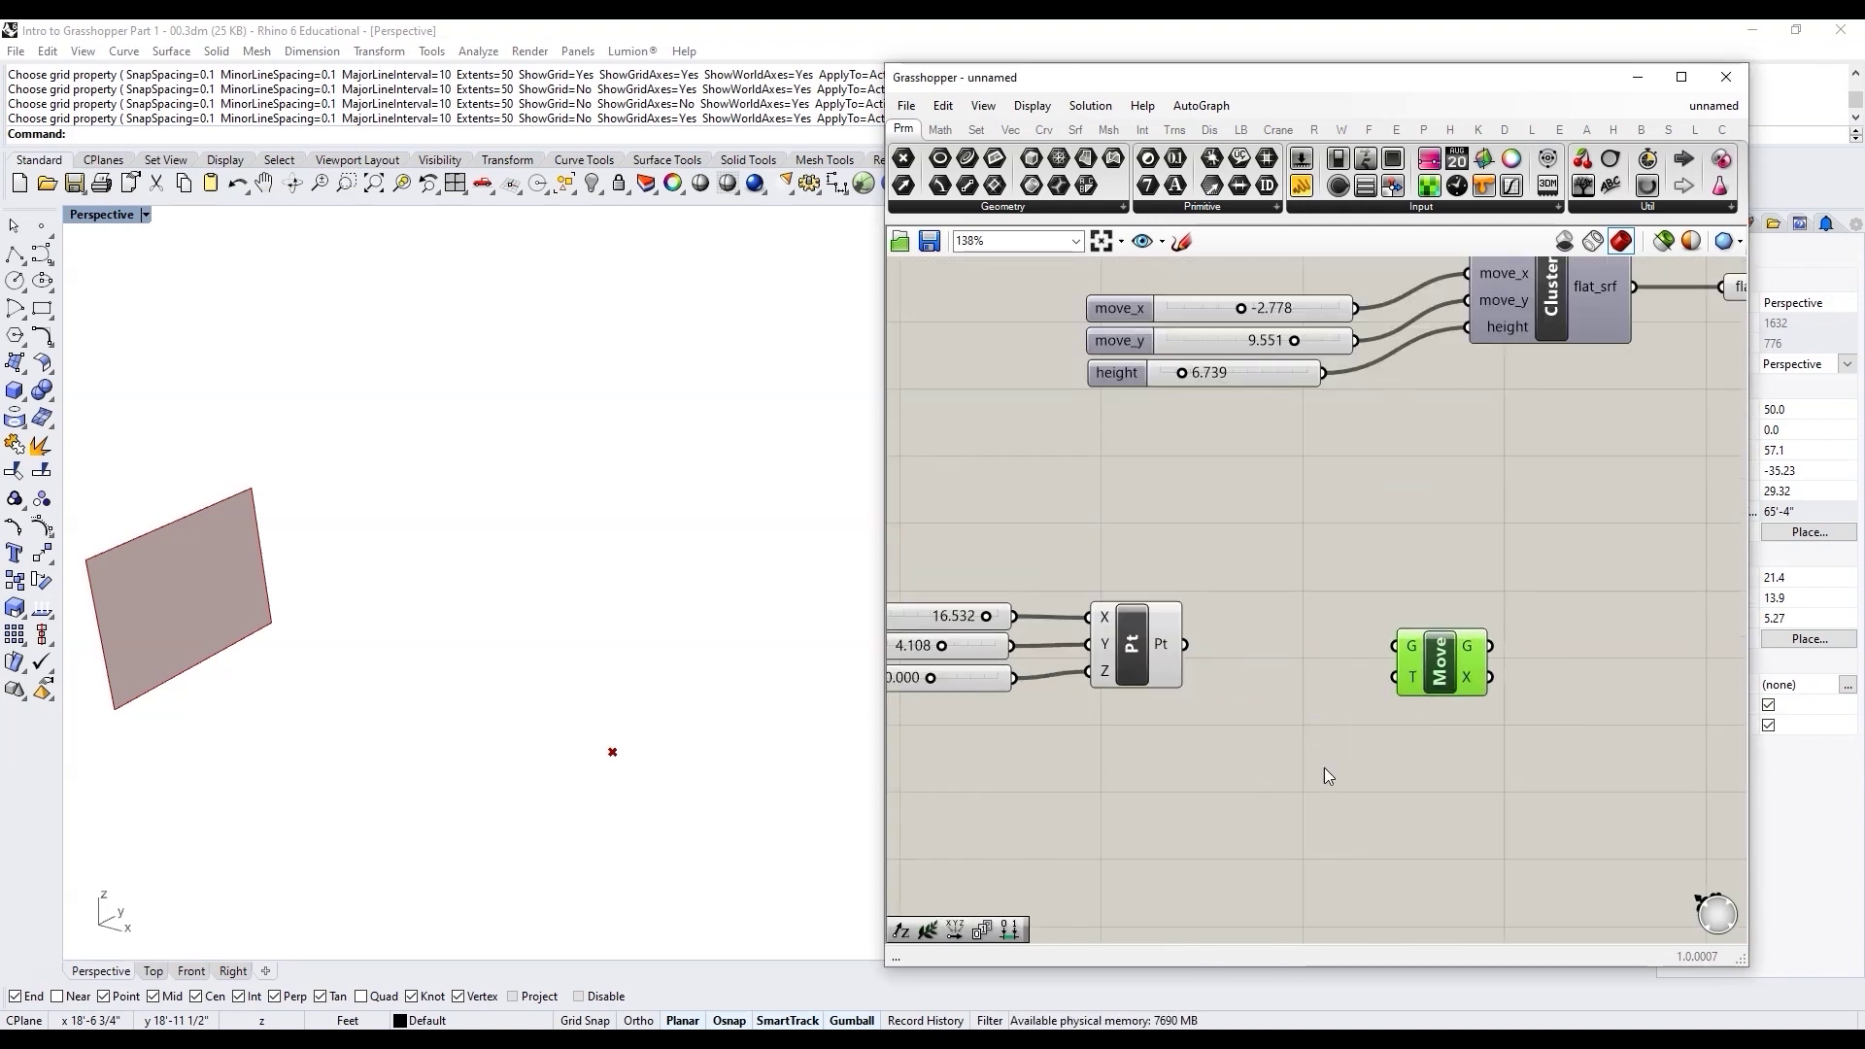
{"action": "scroll", "coordinate": [1426, 701], "scroll_direction": "down", "scroll_amount": 2}
{"action": "scroll", "coordinate": [1351, 734], "scroll_direction": "up", "scroll_amount": 2}
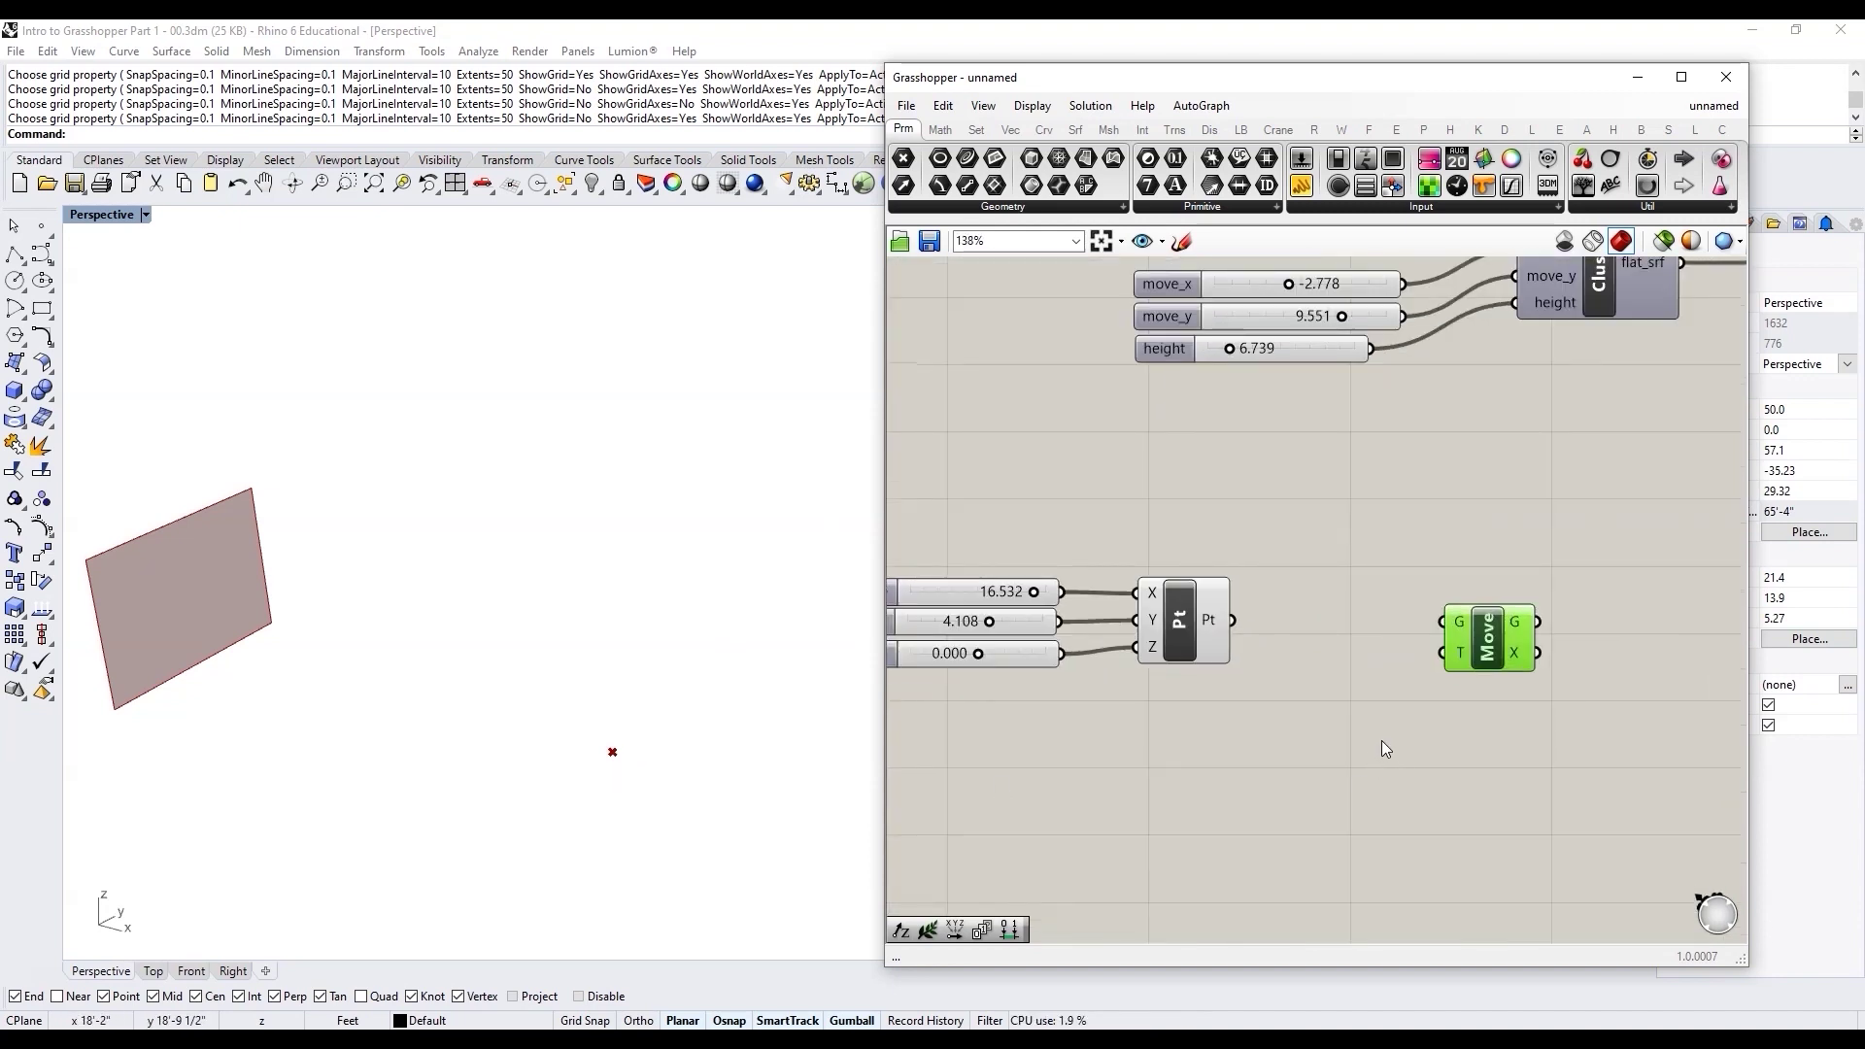
{"action": "left_click_drag", "start_coordinate": [1520, 646], "coordinate": [1537, 668]}
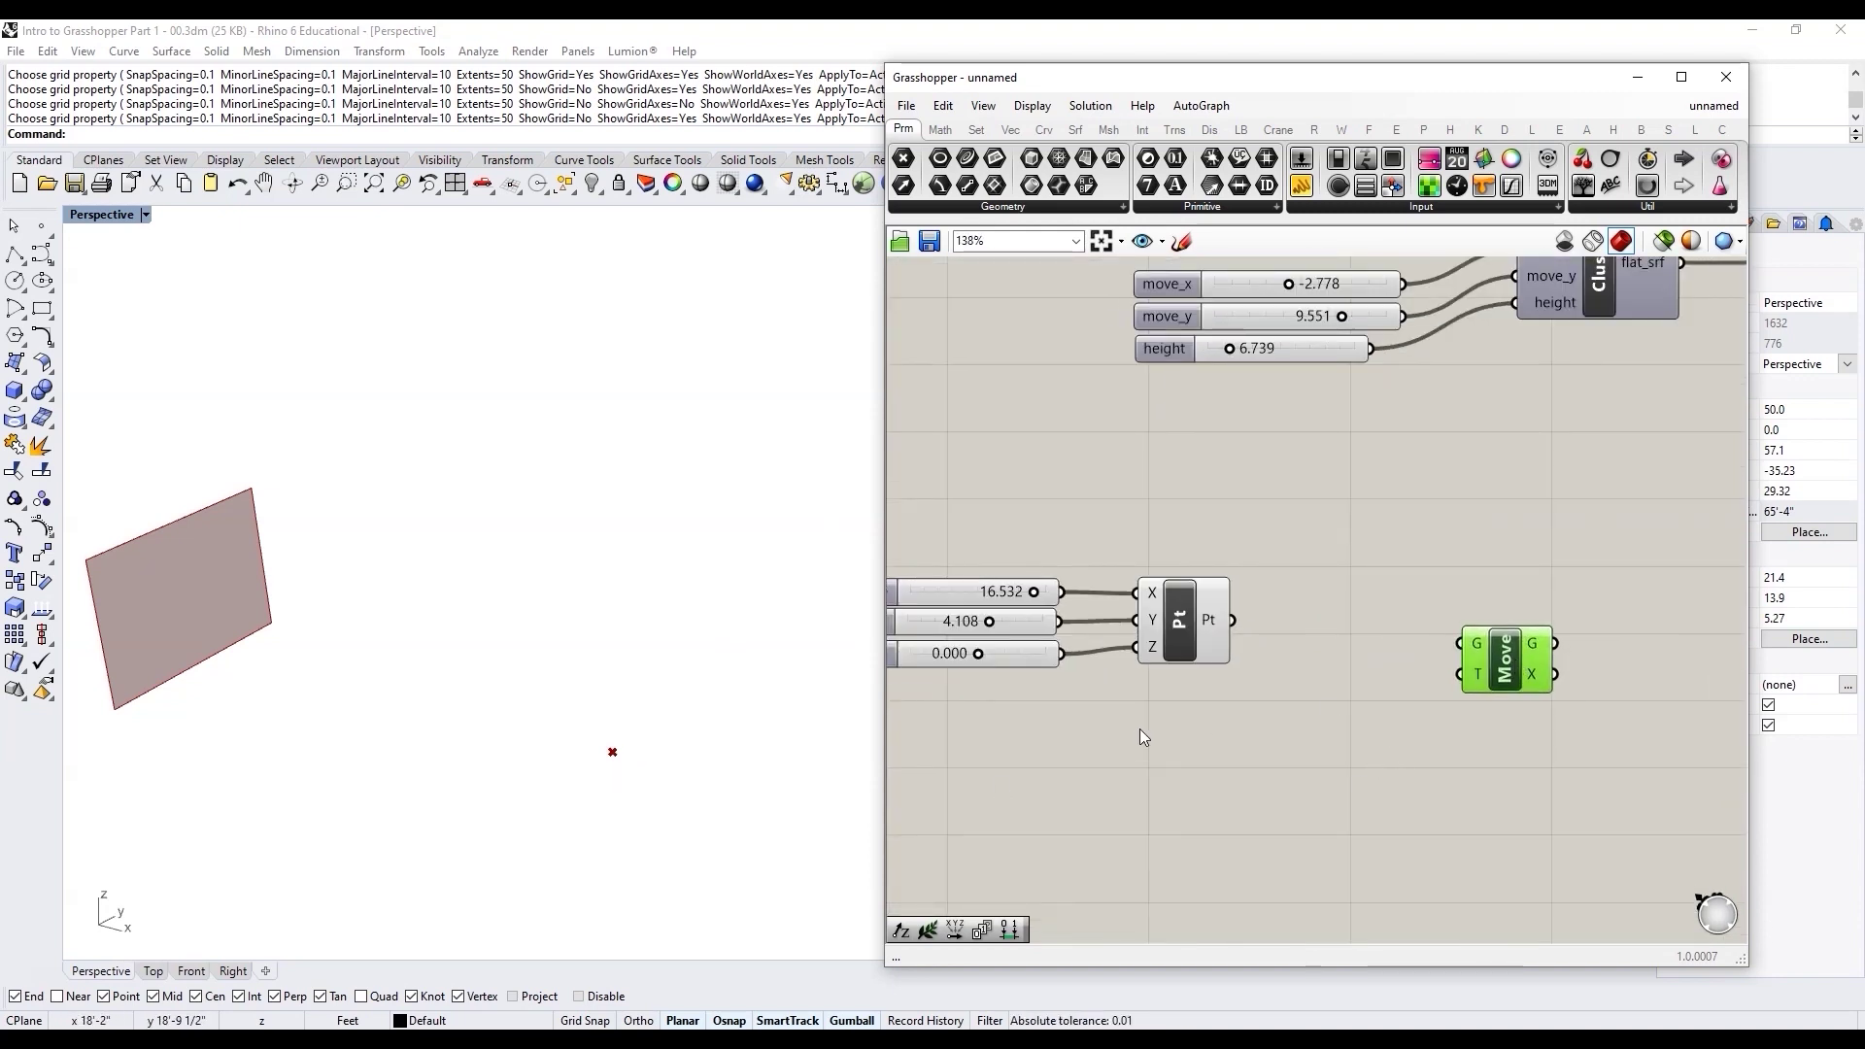
Step: Add a Unit Y vector component and place it below, between the lower point component and Move
{"action": "double_click", "coordinate": [1364, 753]}
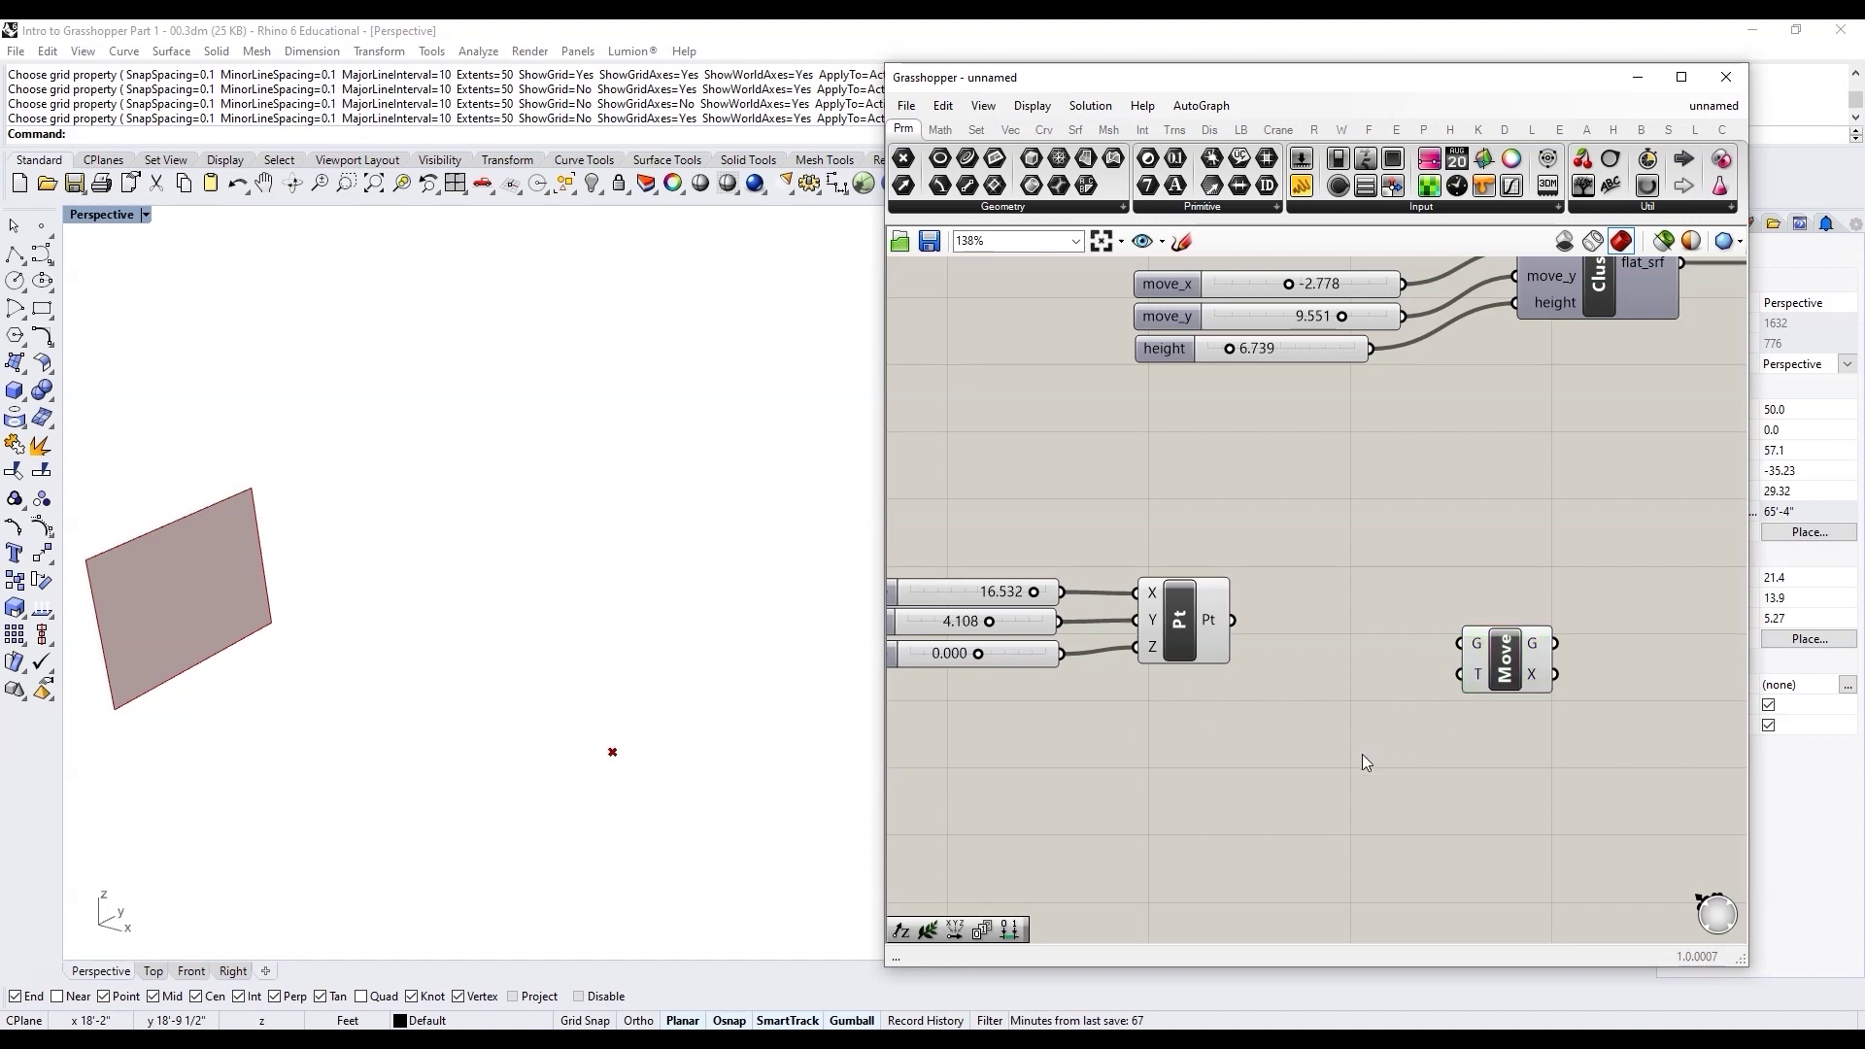
{"action": "type", "text": "y"}
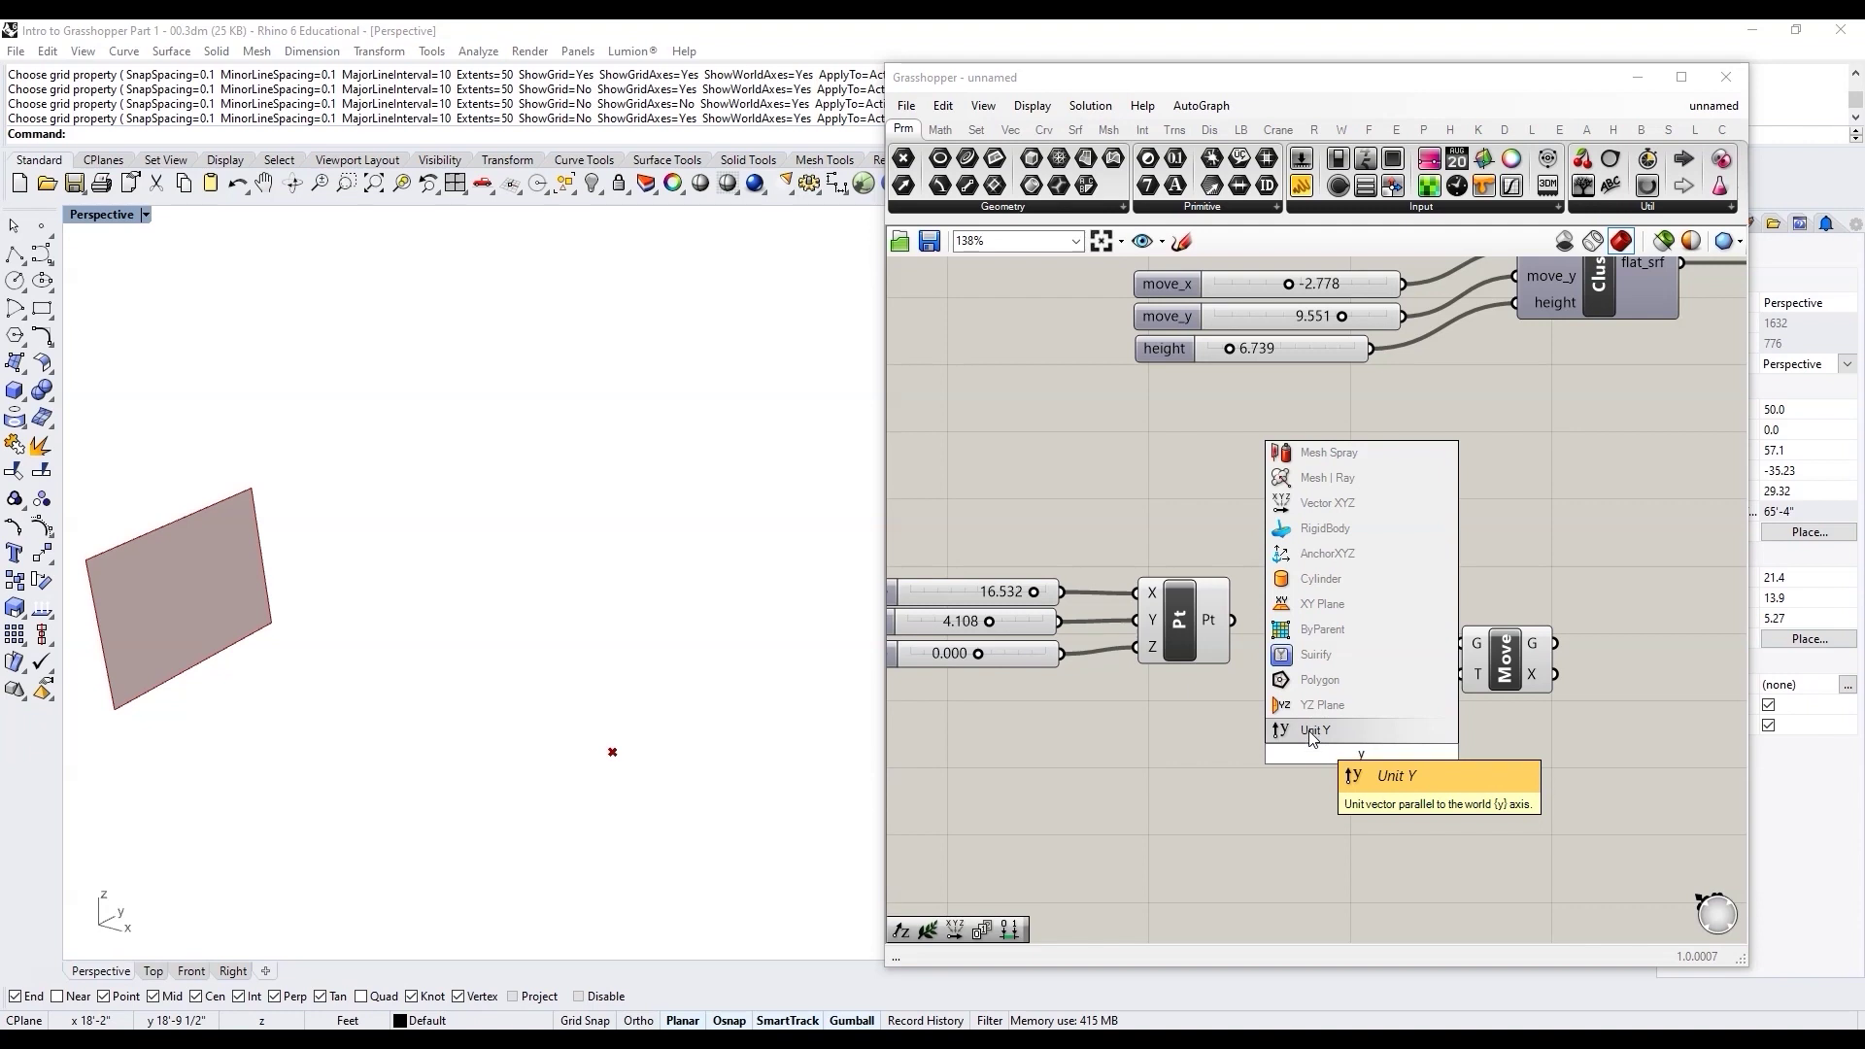
{"action": "key", "text": "Return"}
{"action": "left_click_drag", "start_coordinate": [1357, 760], "coordinate": [1335, 776]}
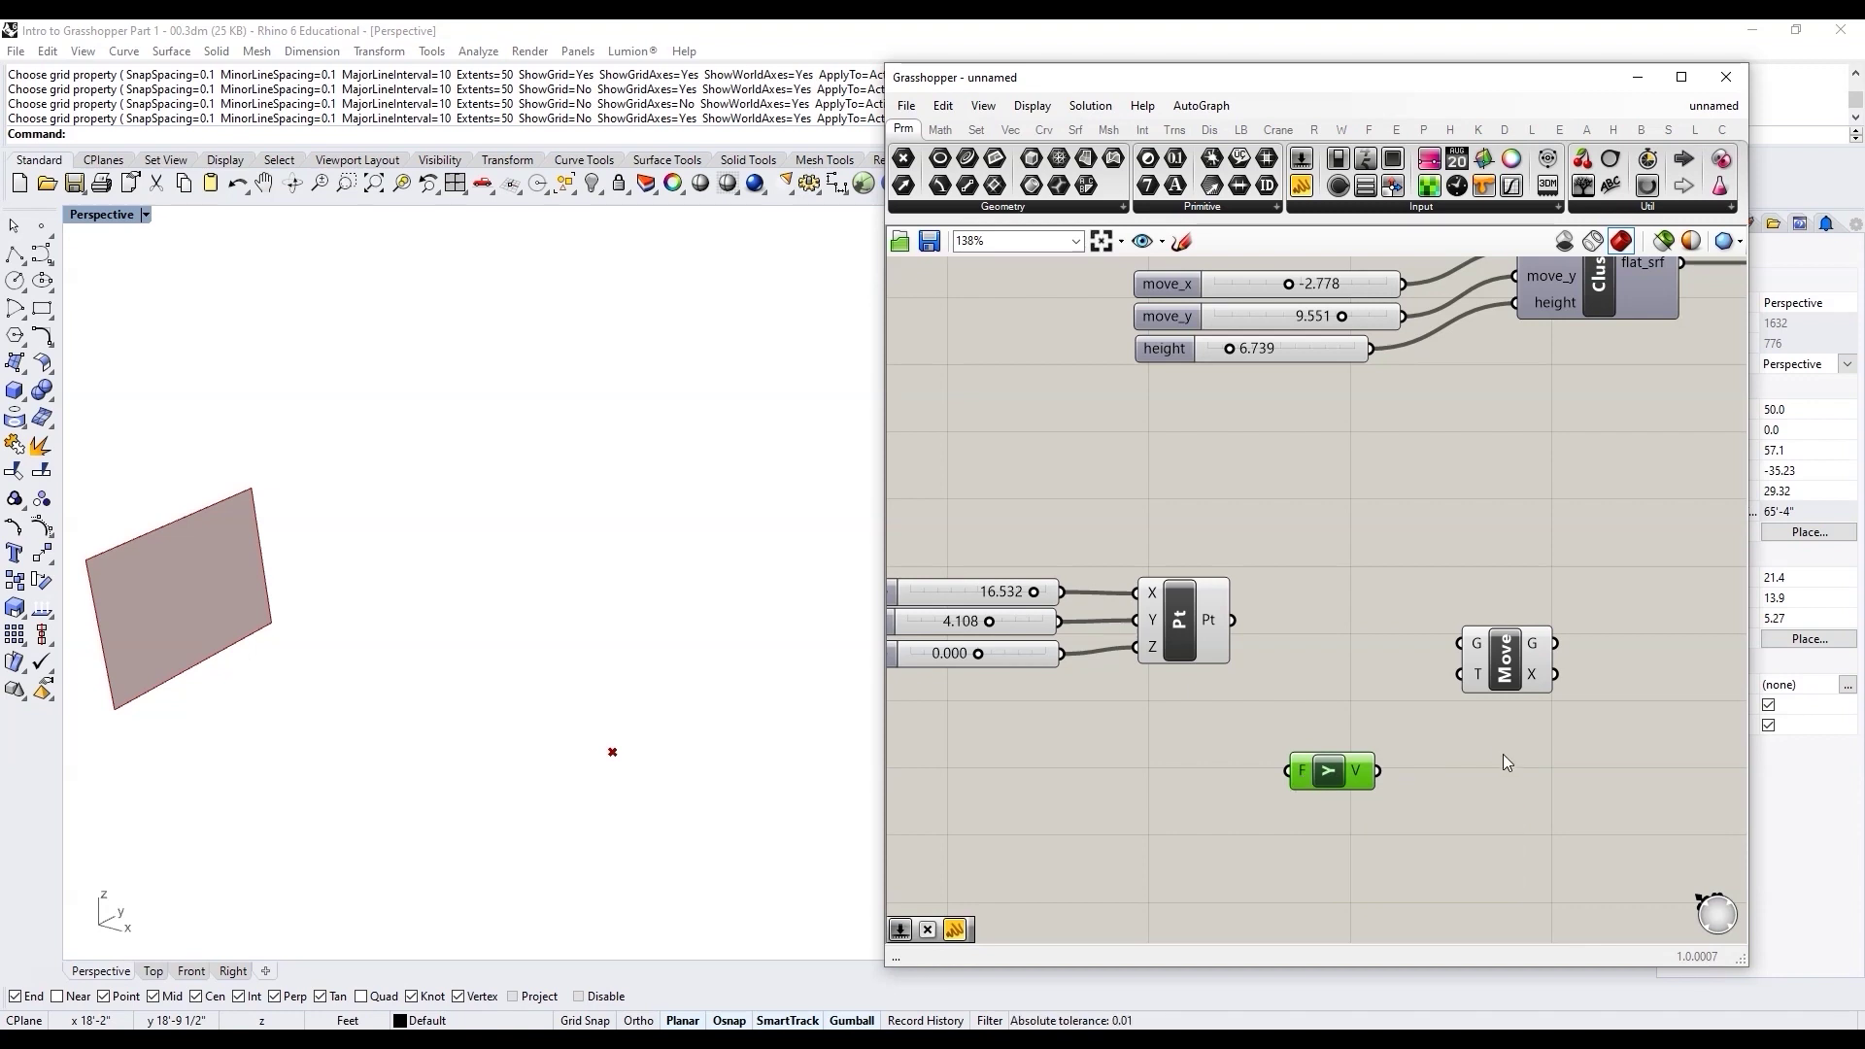
{"action": "scroll", "coordinate": [1502, 753], "scroll_direction": "down", "scroll_amount": 3}
{"action": "scroll", "coordinate": [1399, 785], "scroll_direction": "up", "scroll_amount": 3}
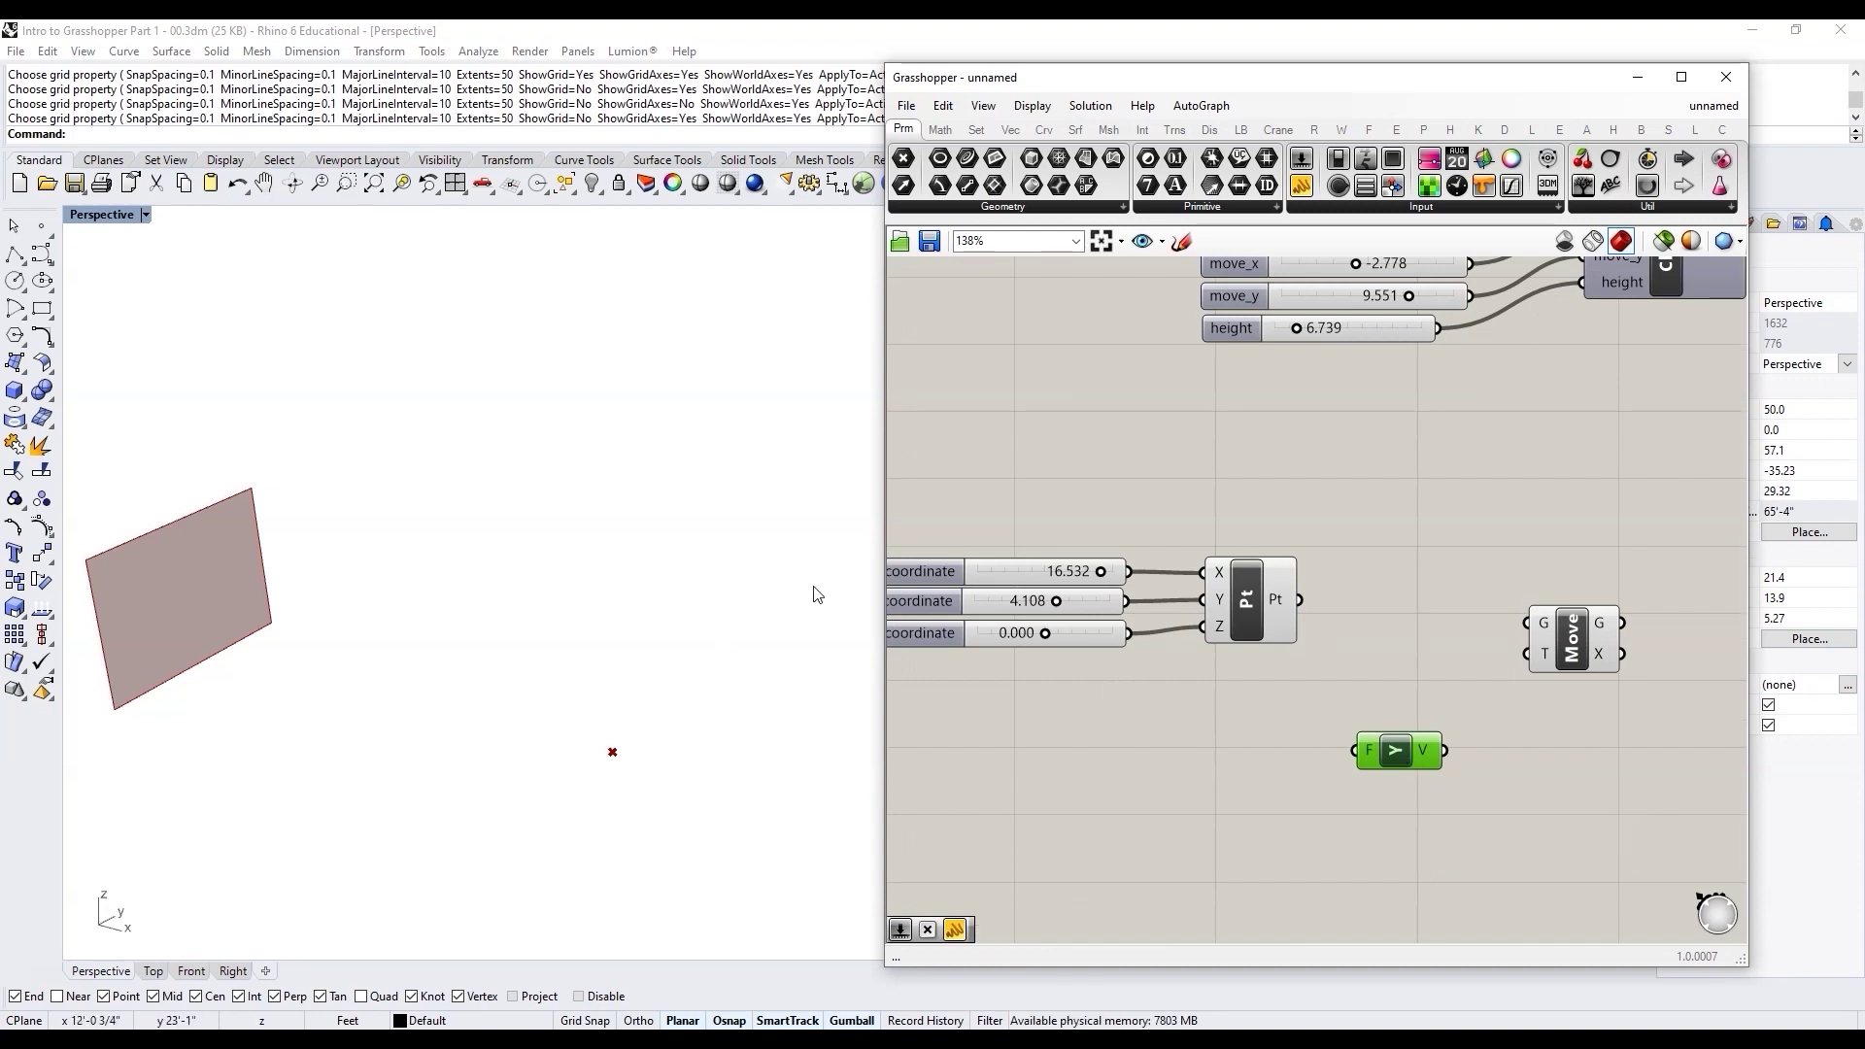
Step: Add a Series component below the lower point component, beside the Unit Y vector
{"action": "scroll", "coordinate": [1299, 725], "scroll_direction": "down", "scroll_amount": 3}
{"action": "double_click", "coordinate": [1280, 776]}
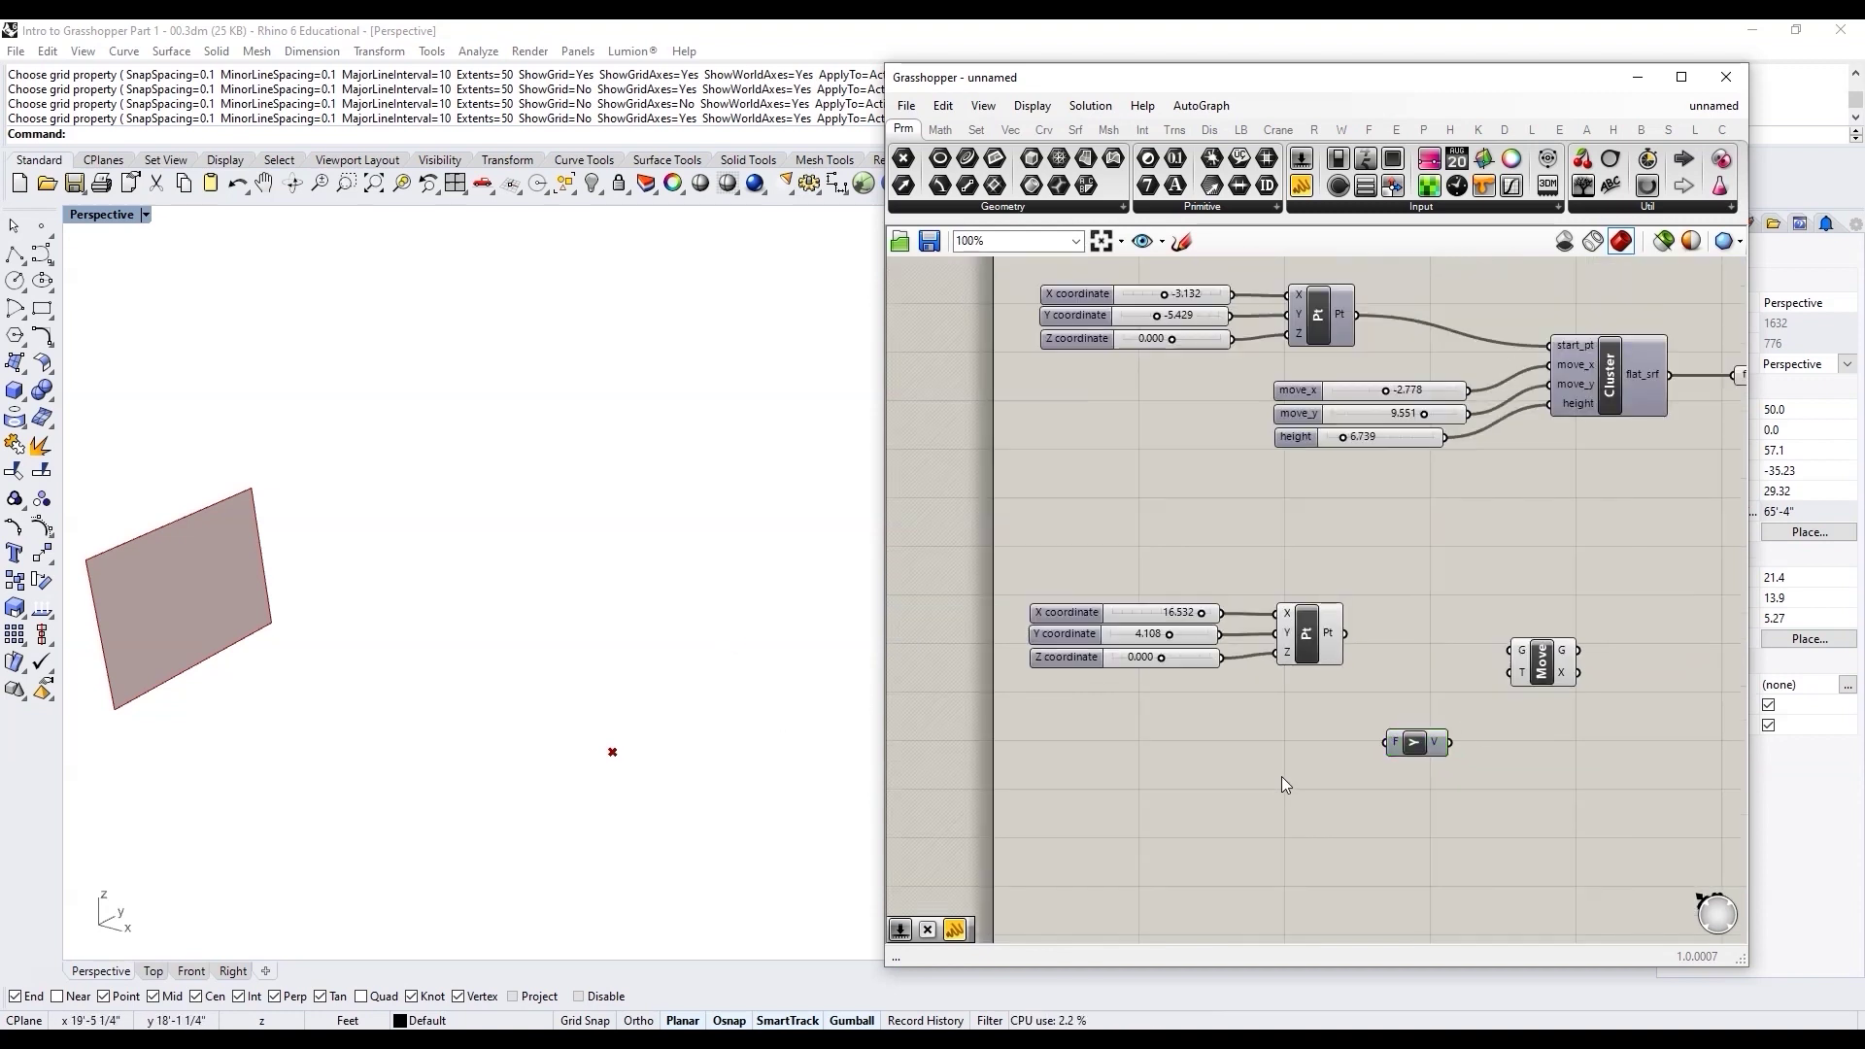
{"action": "type", "text": "seri"}
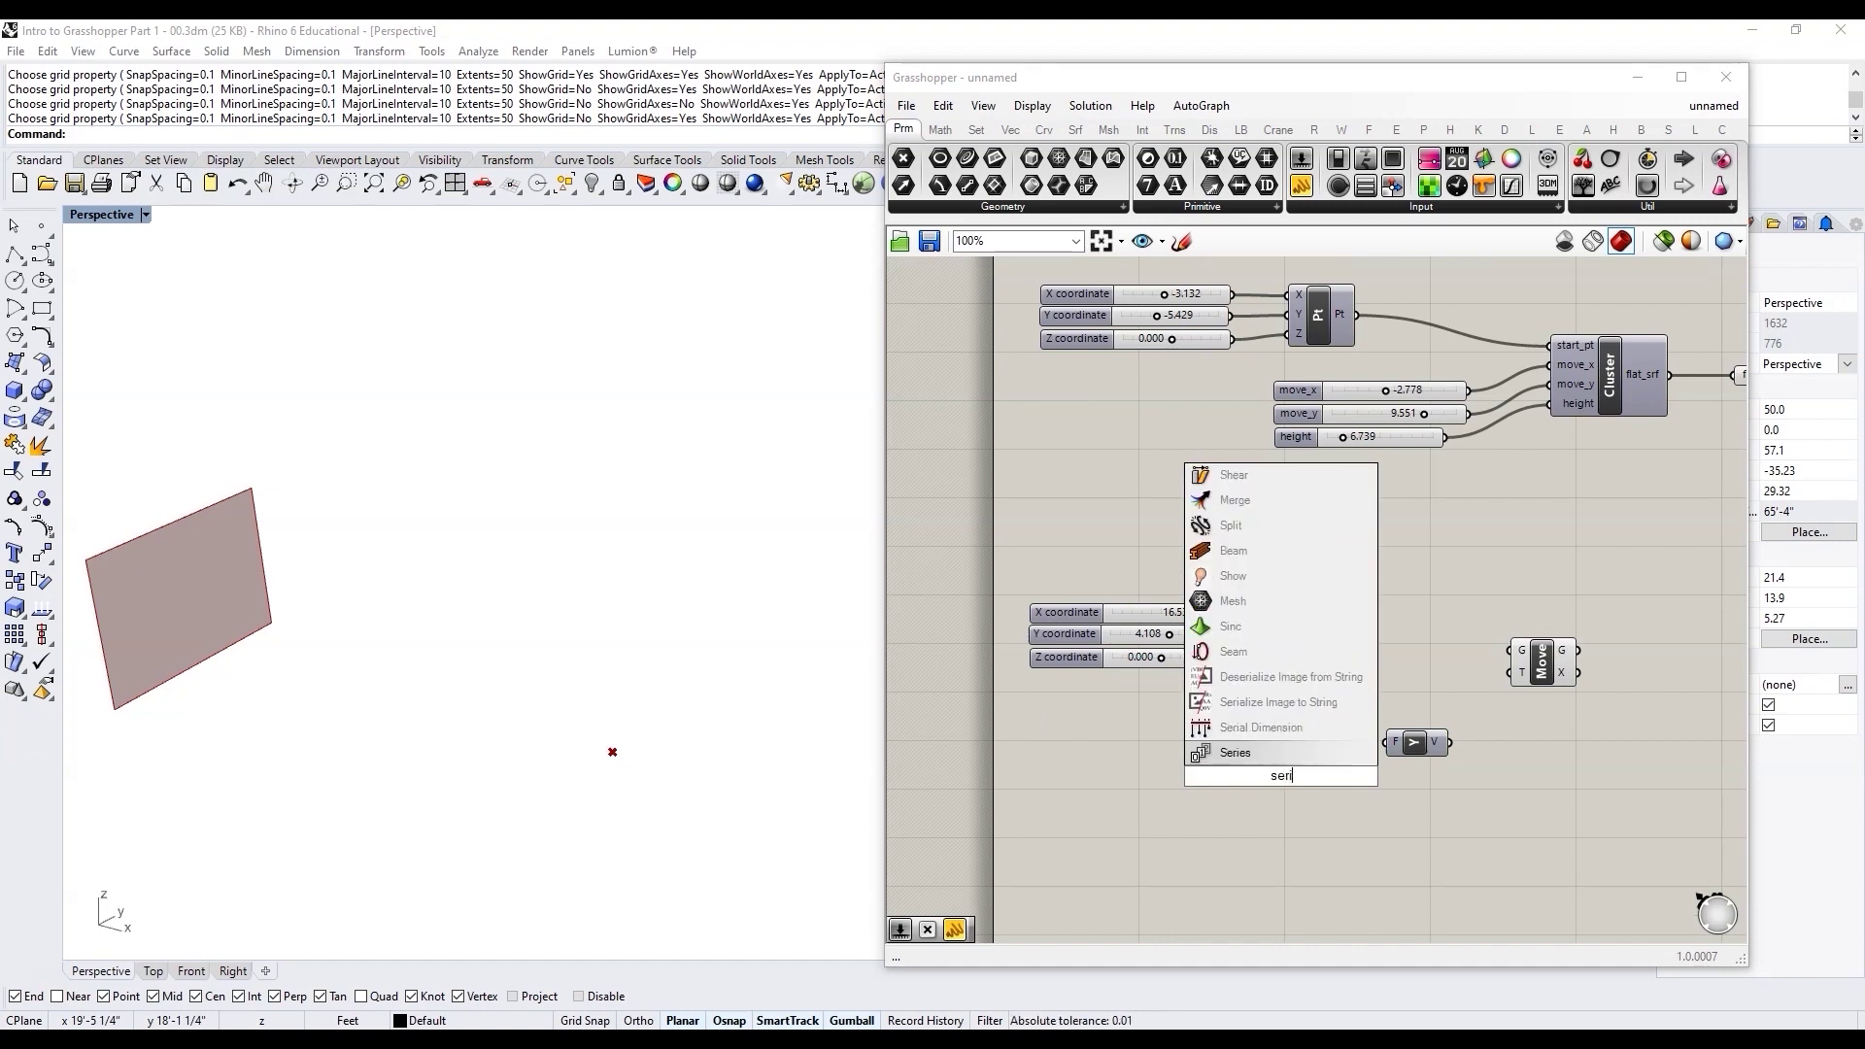
{"action": "key", "text": "Return"}
{"action": "scroll", "coordinate": [1255, 816], "scroll_direction": "up", "scroll_amount": 4}
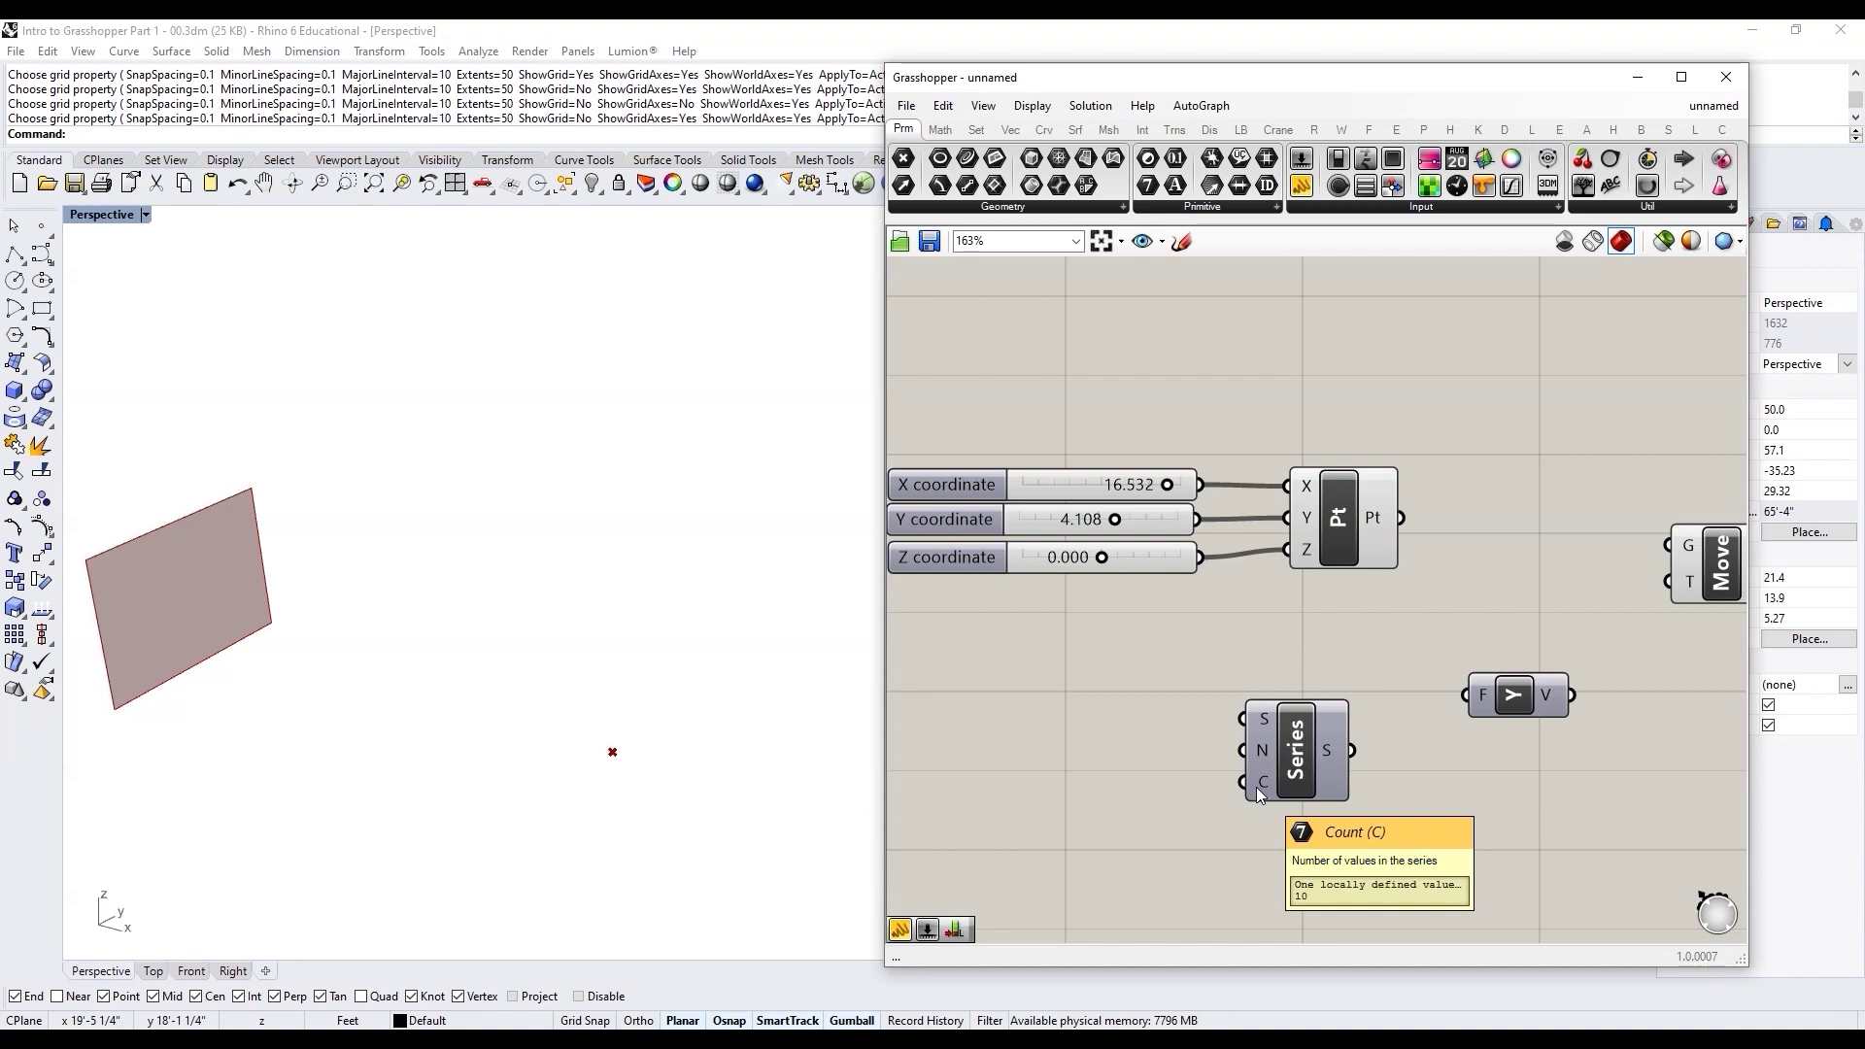
Step: Add a panel below the Unit Y component and connect the Series output to it
{"action": "double_click", "coordinate": [1482, 823]}
{"action": "type", "text": "panel"}
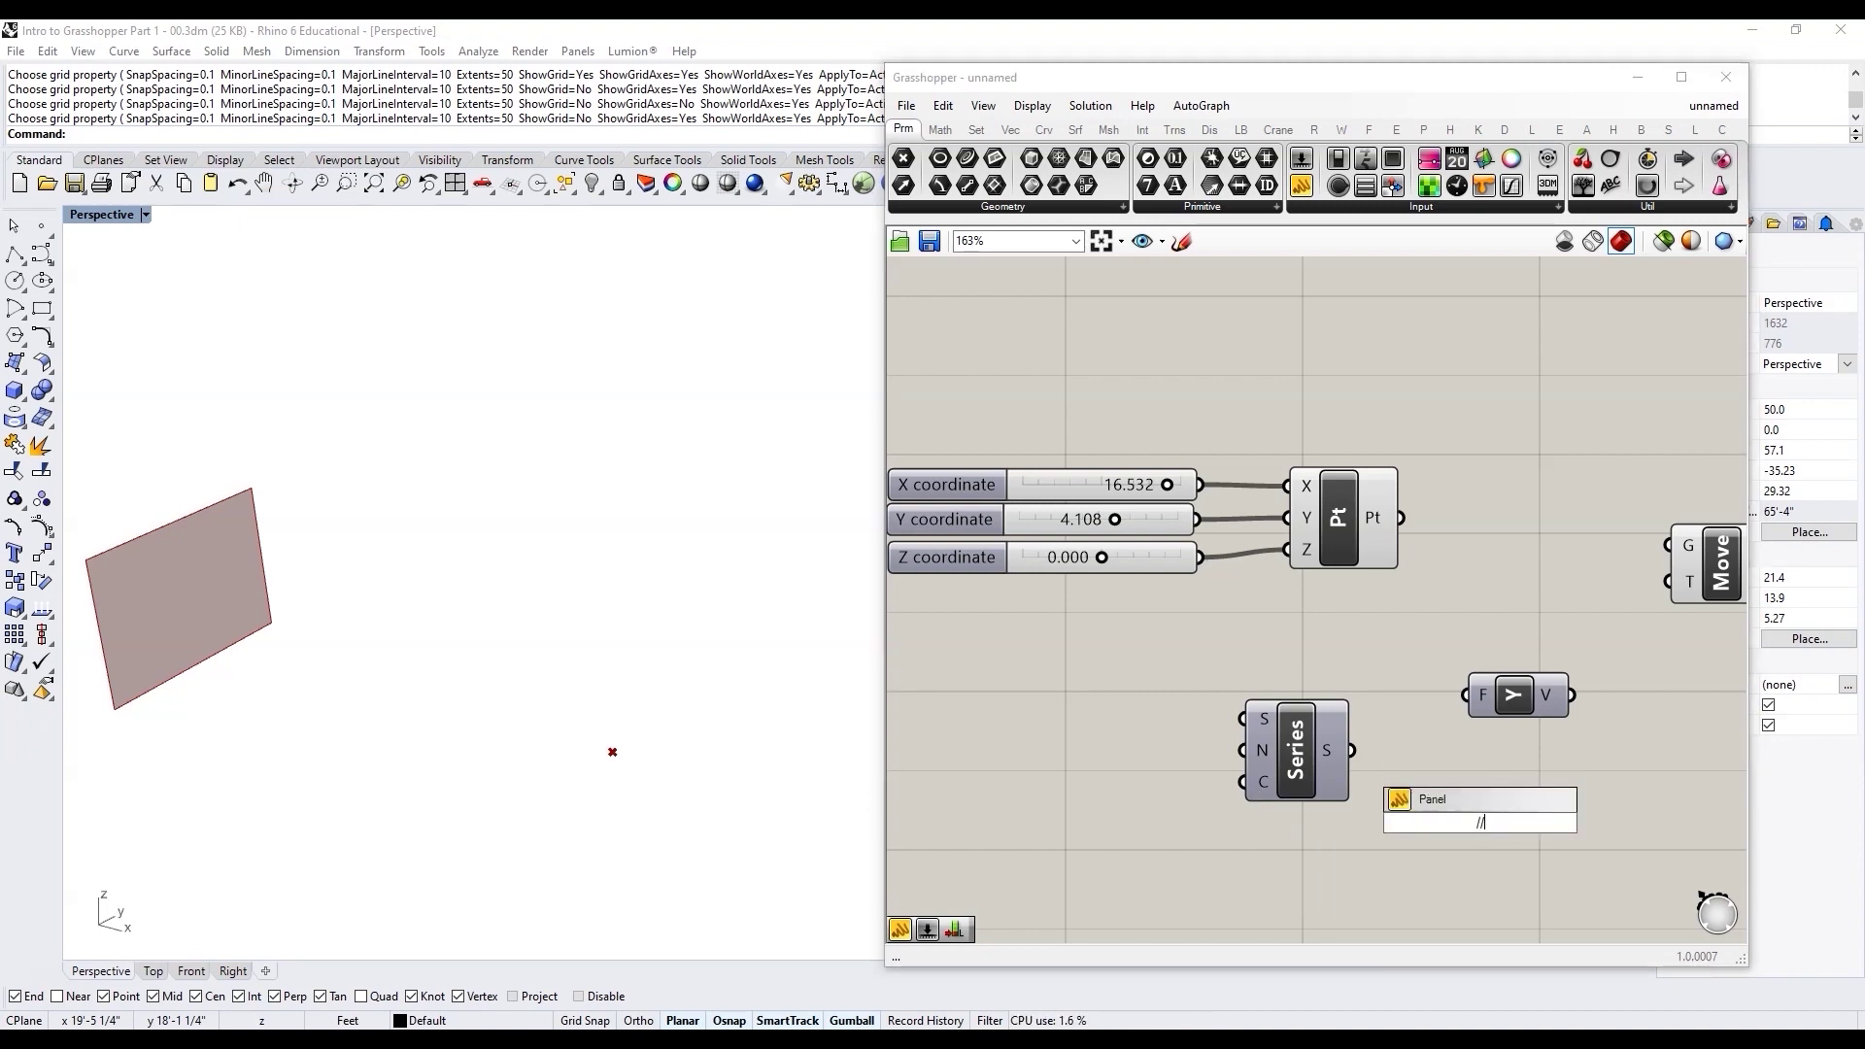
{"action": "key", "text": "Return"}
{"action": "left_click_drag", "start_coordinate": [1352, 749], "coordinate": [1403, 819]}
Step: Examine the full list of numbers in the panel and compare it with the Series output
{"action": "scroll", "coordinate": [1496, 800], "scroll_direction": "down", "scroll_amount": 3}
{"action": "scroll", "coordinate": [1495, 800], "scroll_direction": "up", "scroll_amount": 3}
{"action": "scroll", "coordinate": [1528, 882], "scroll_direction": "down", "scroll_amount": 1}
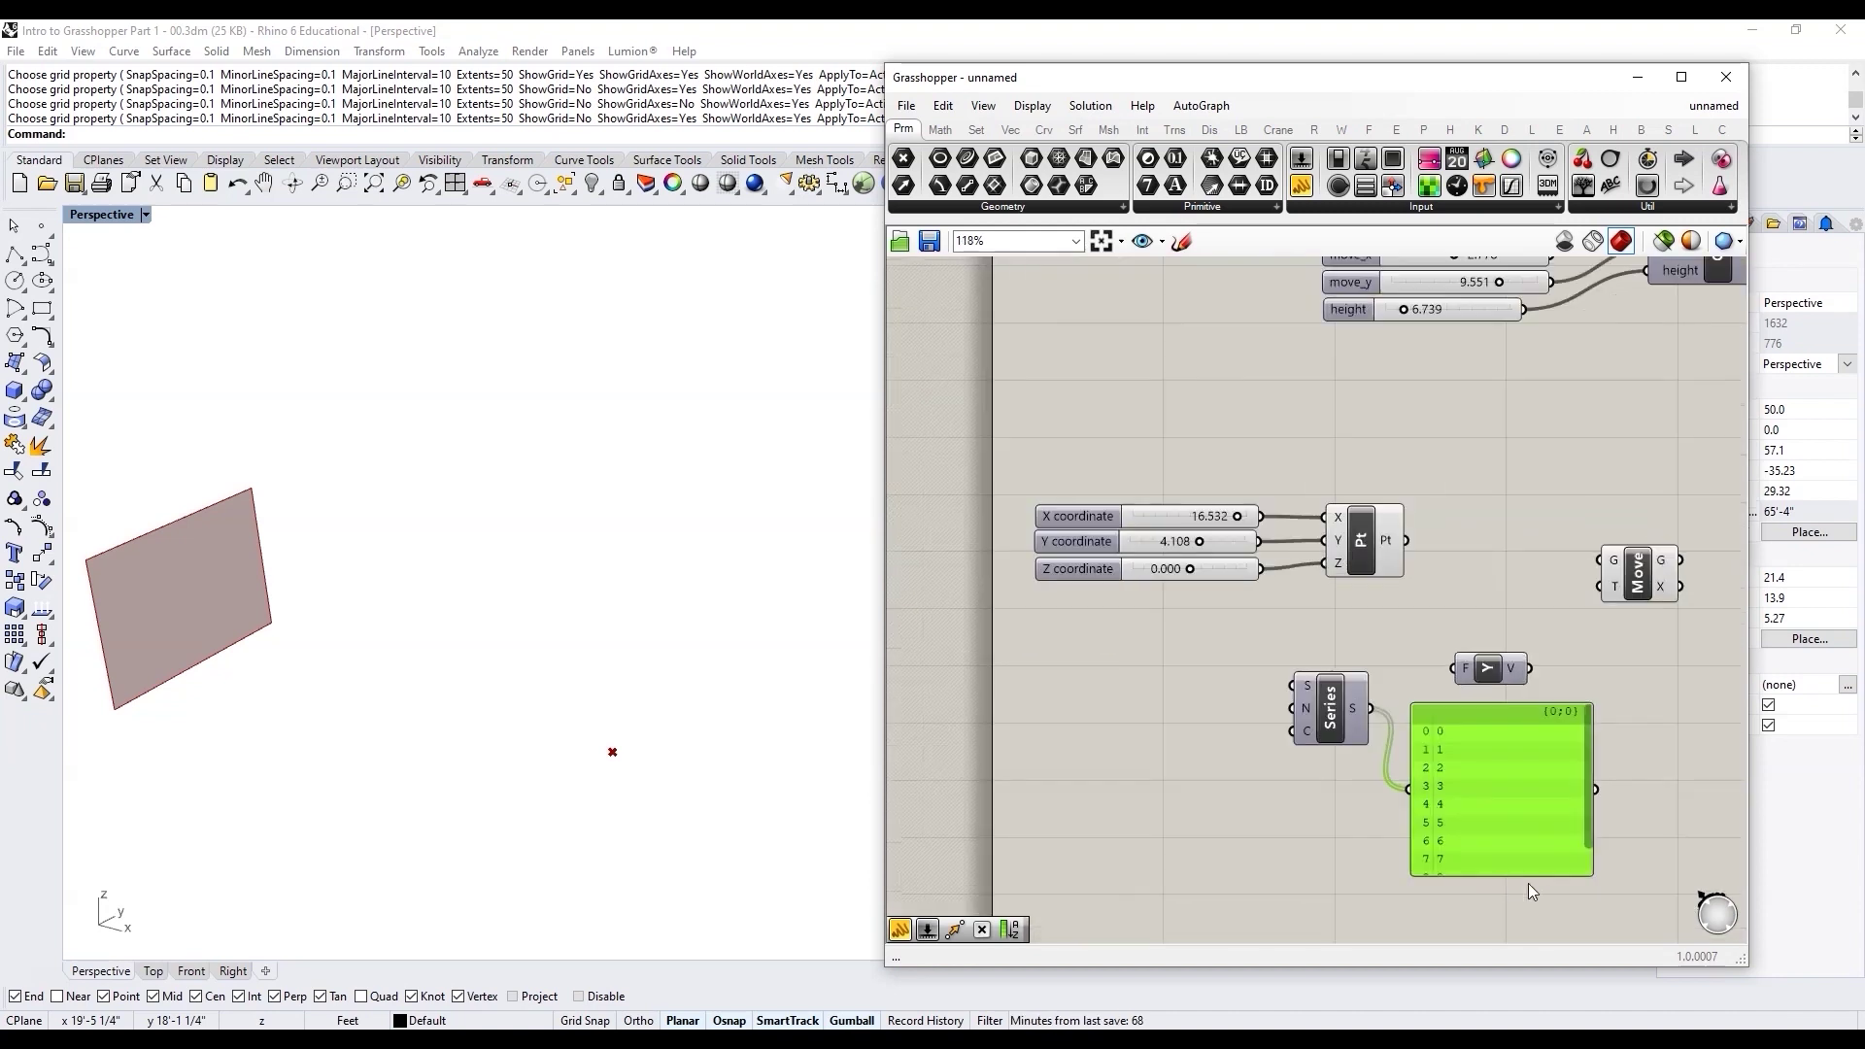
{"action": "scroll", "coordinate": [1529, 883], "scroll_direction": "up", "scroll_amount": 1}
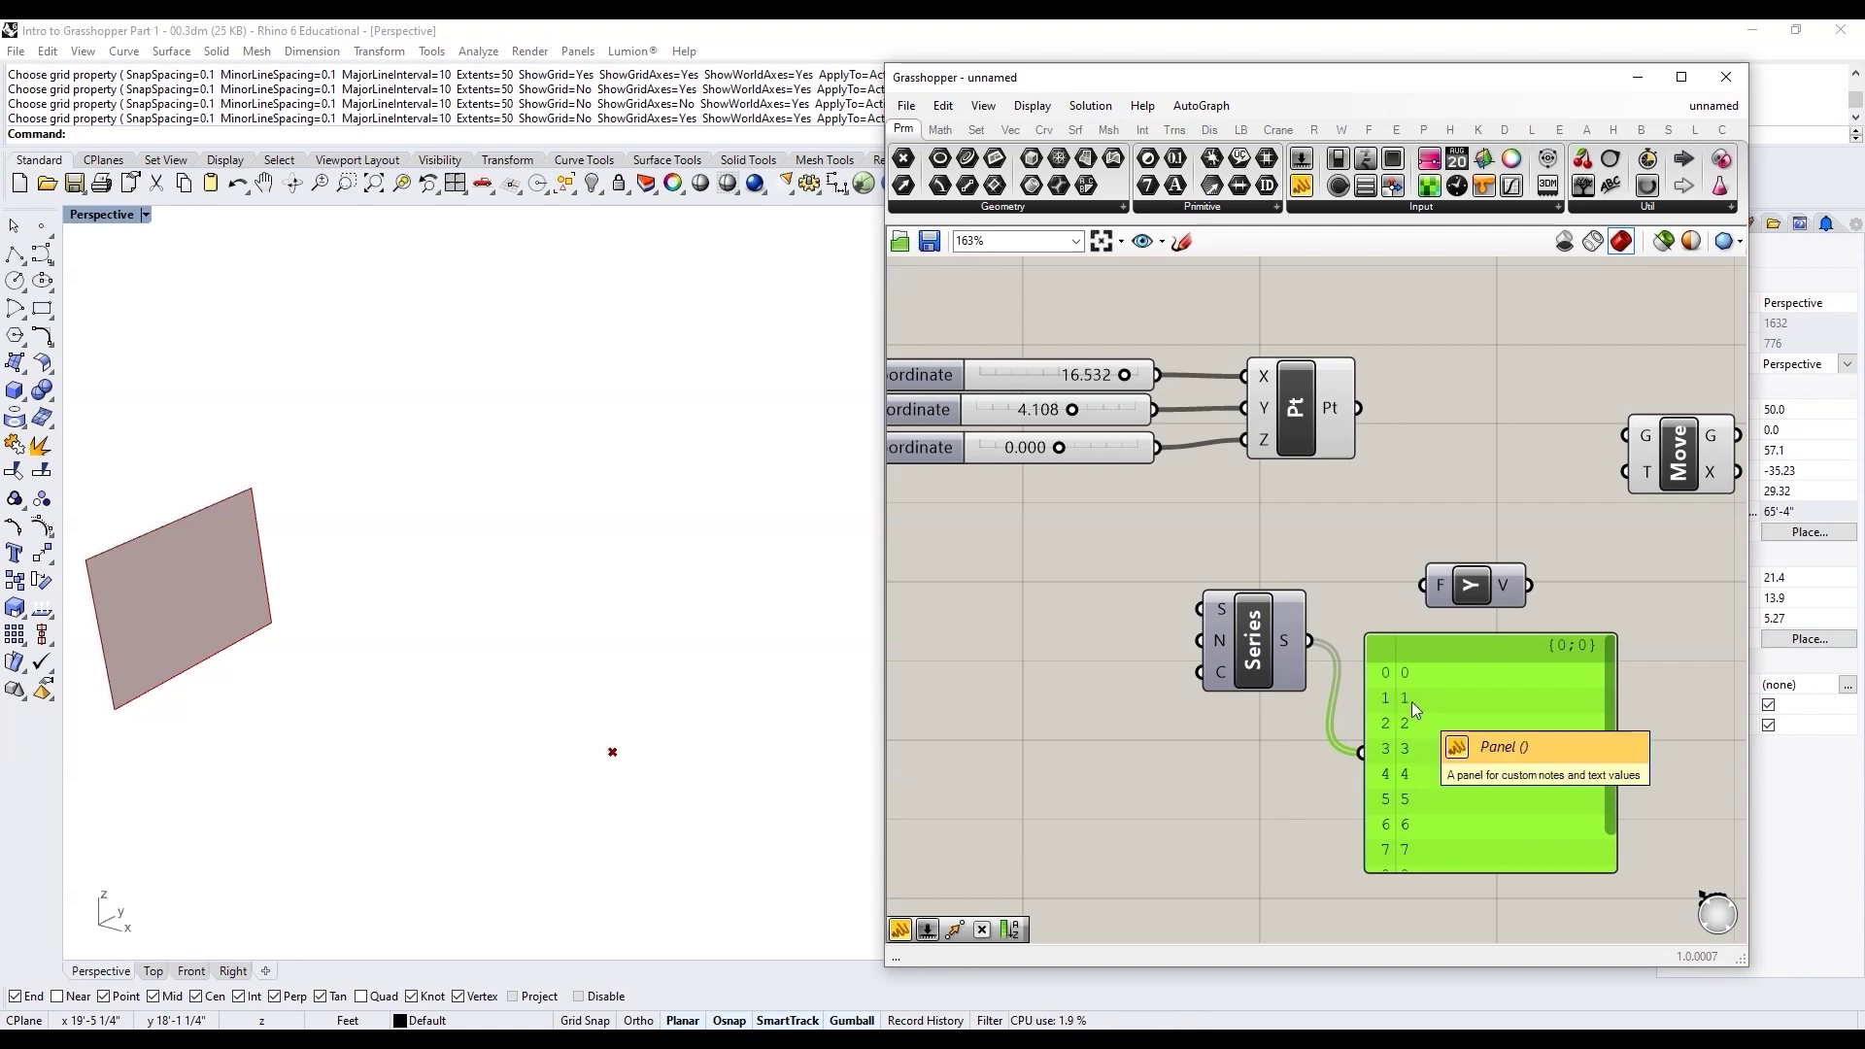
{"action": "scroll", "coordinate": [1616, 707], "scroll_direction": "down", "scroll_amount": 1}
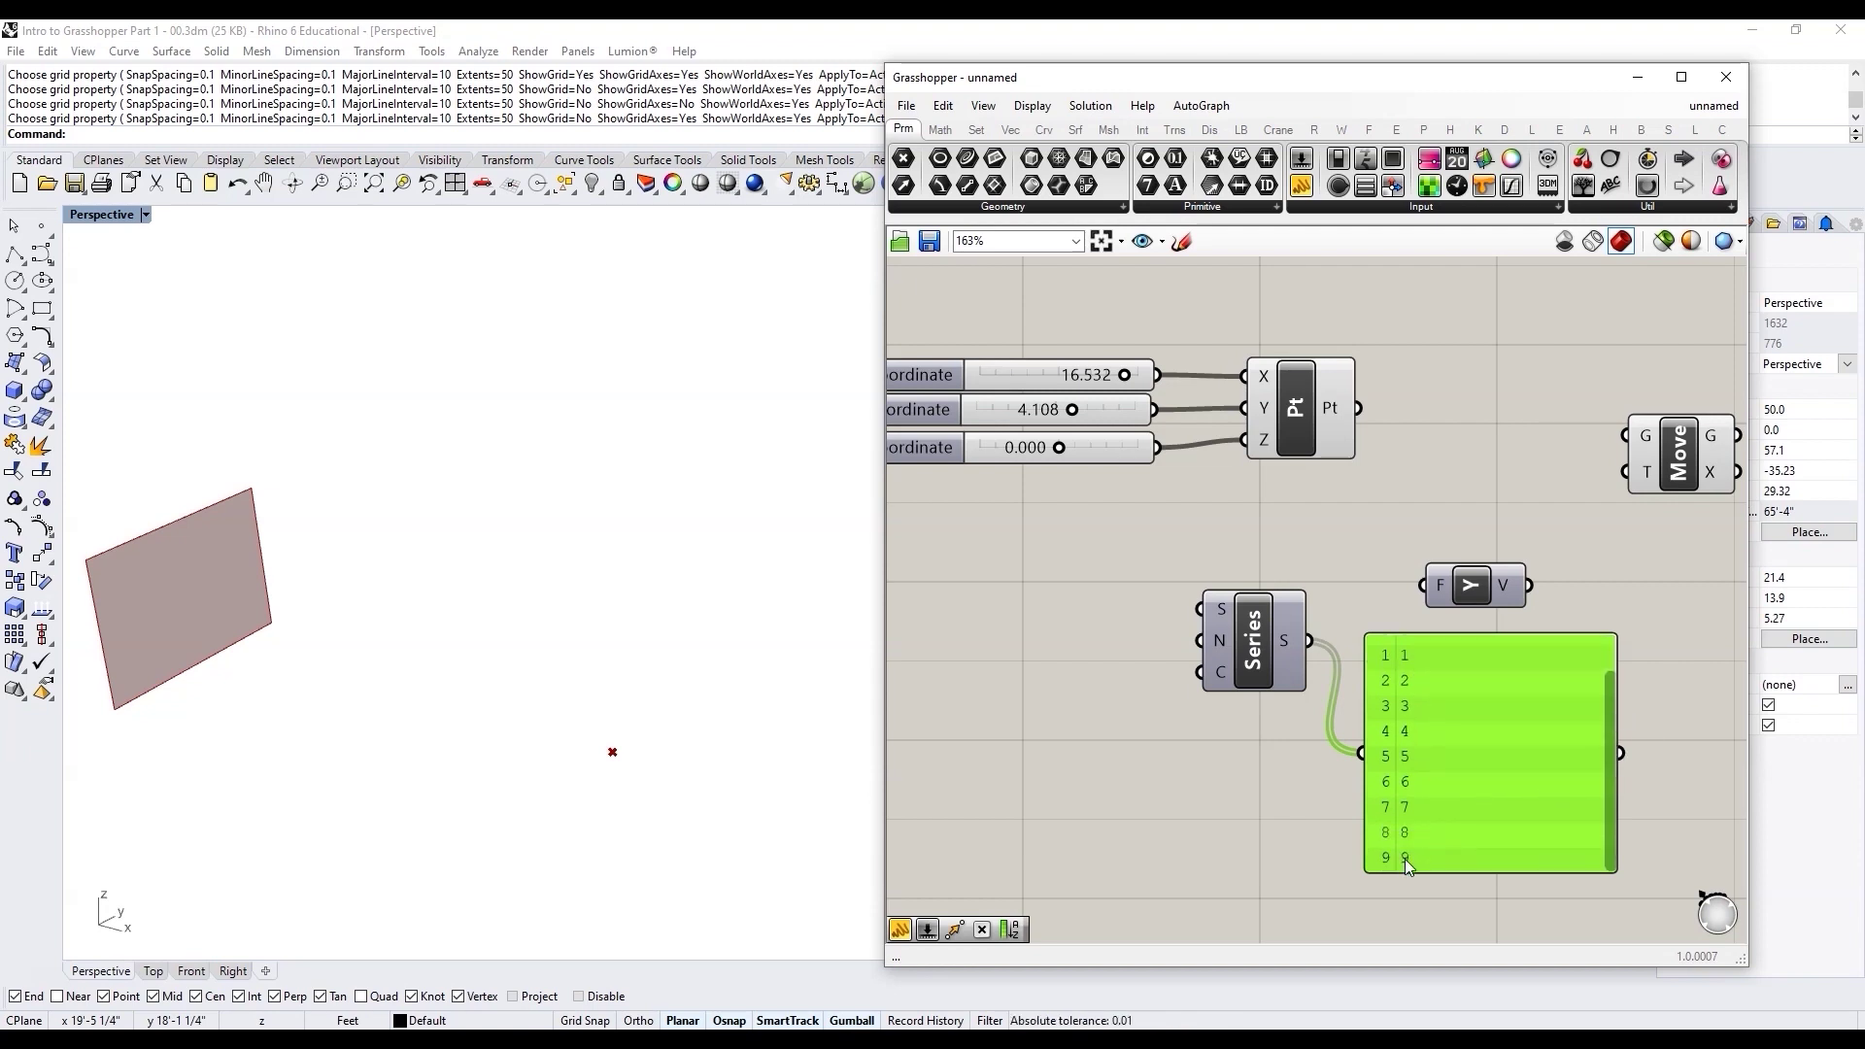
{"action": "scroll", "coordinate": [1554, 738], "scroll_direction": "up", "scroll_amount": 1}
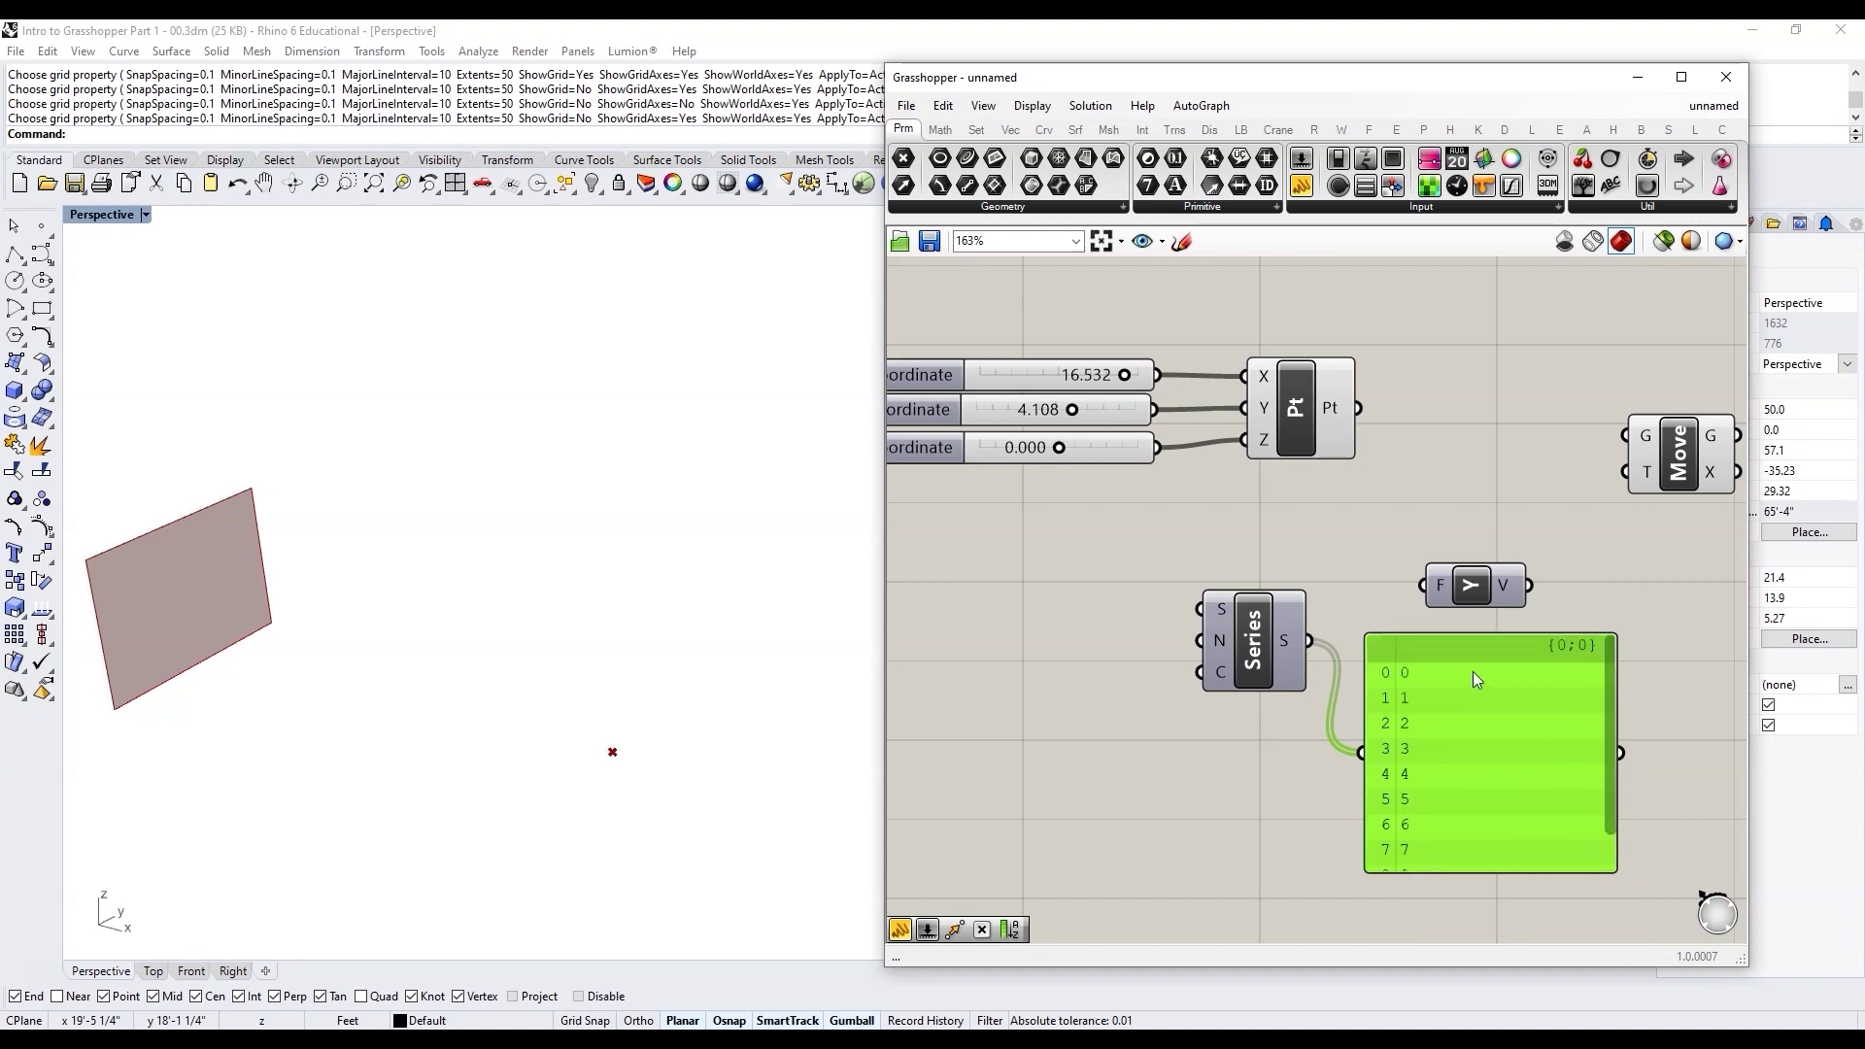
{"action": "scroll", "coordinate": [1602, 719], "scroll_direction": "down", "scroll_amount": 1}
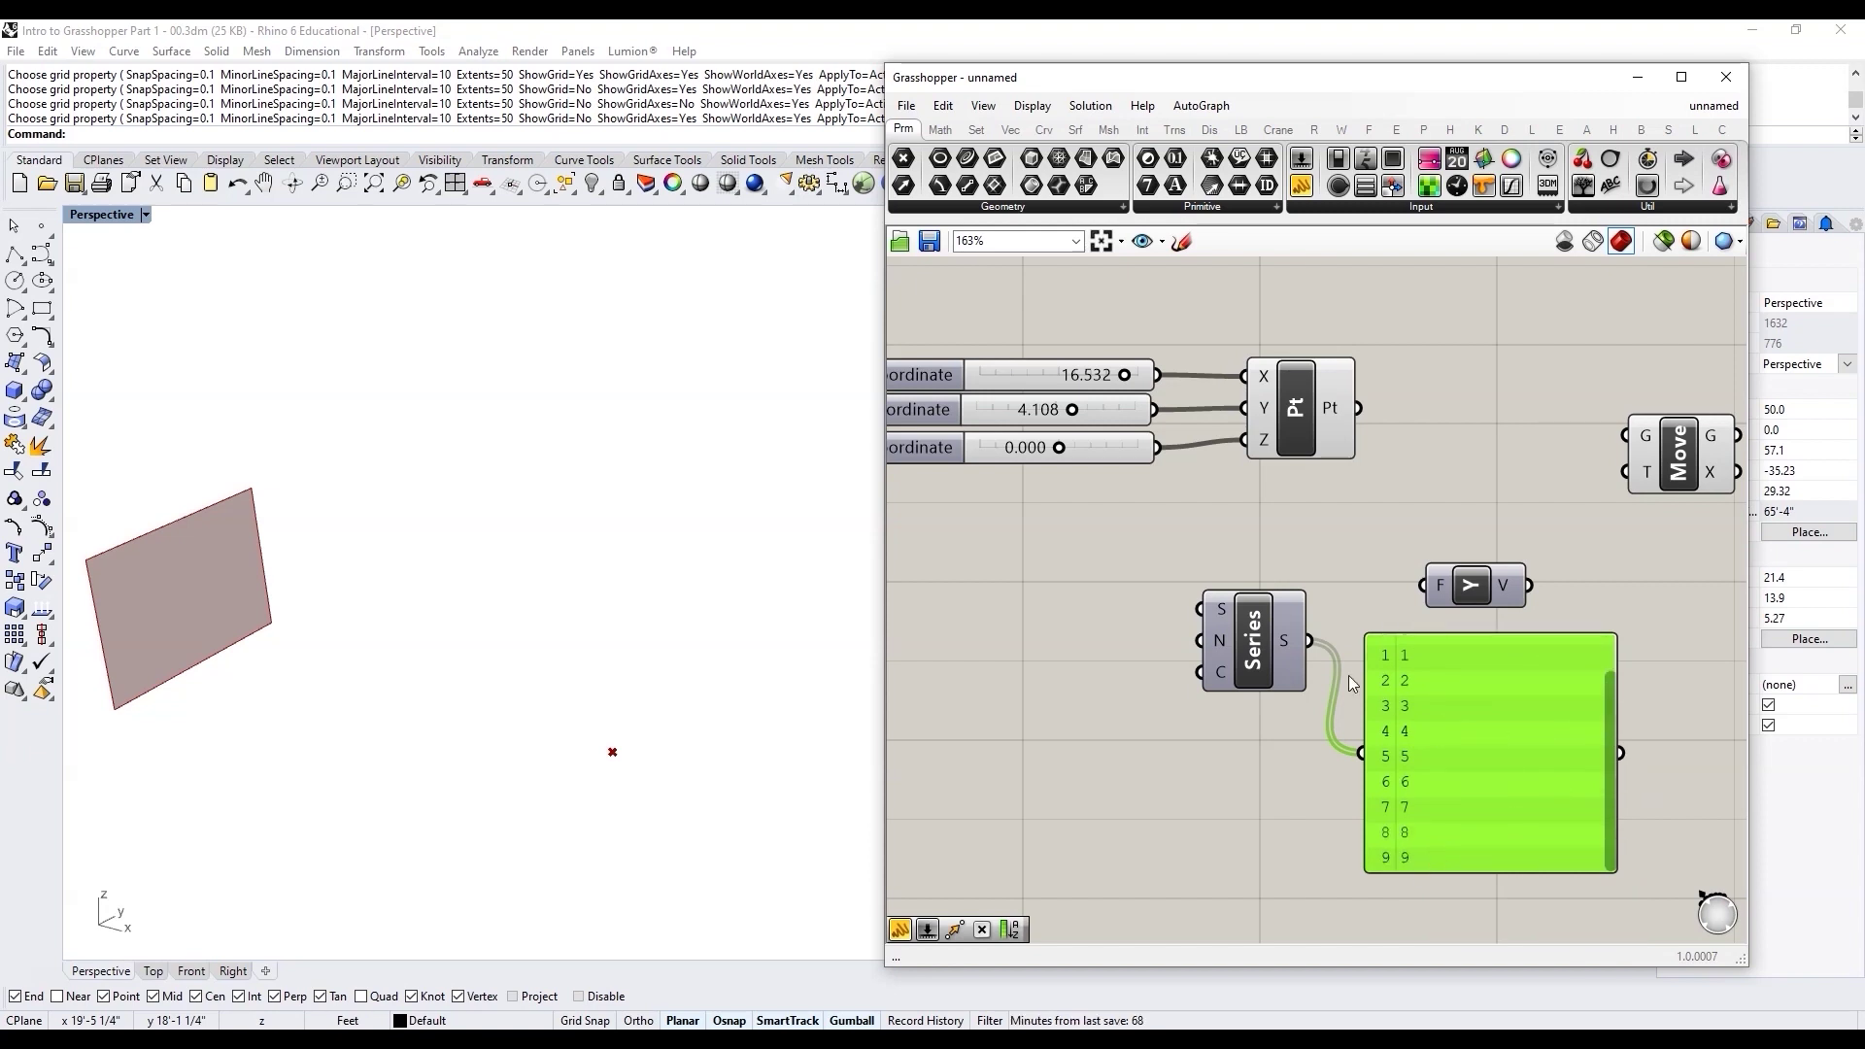
{"action": "mouse_move", "coordinate": [1289, 638]}
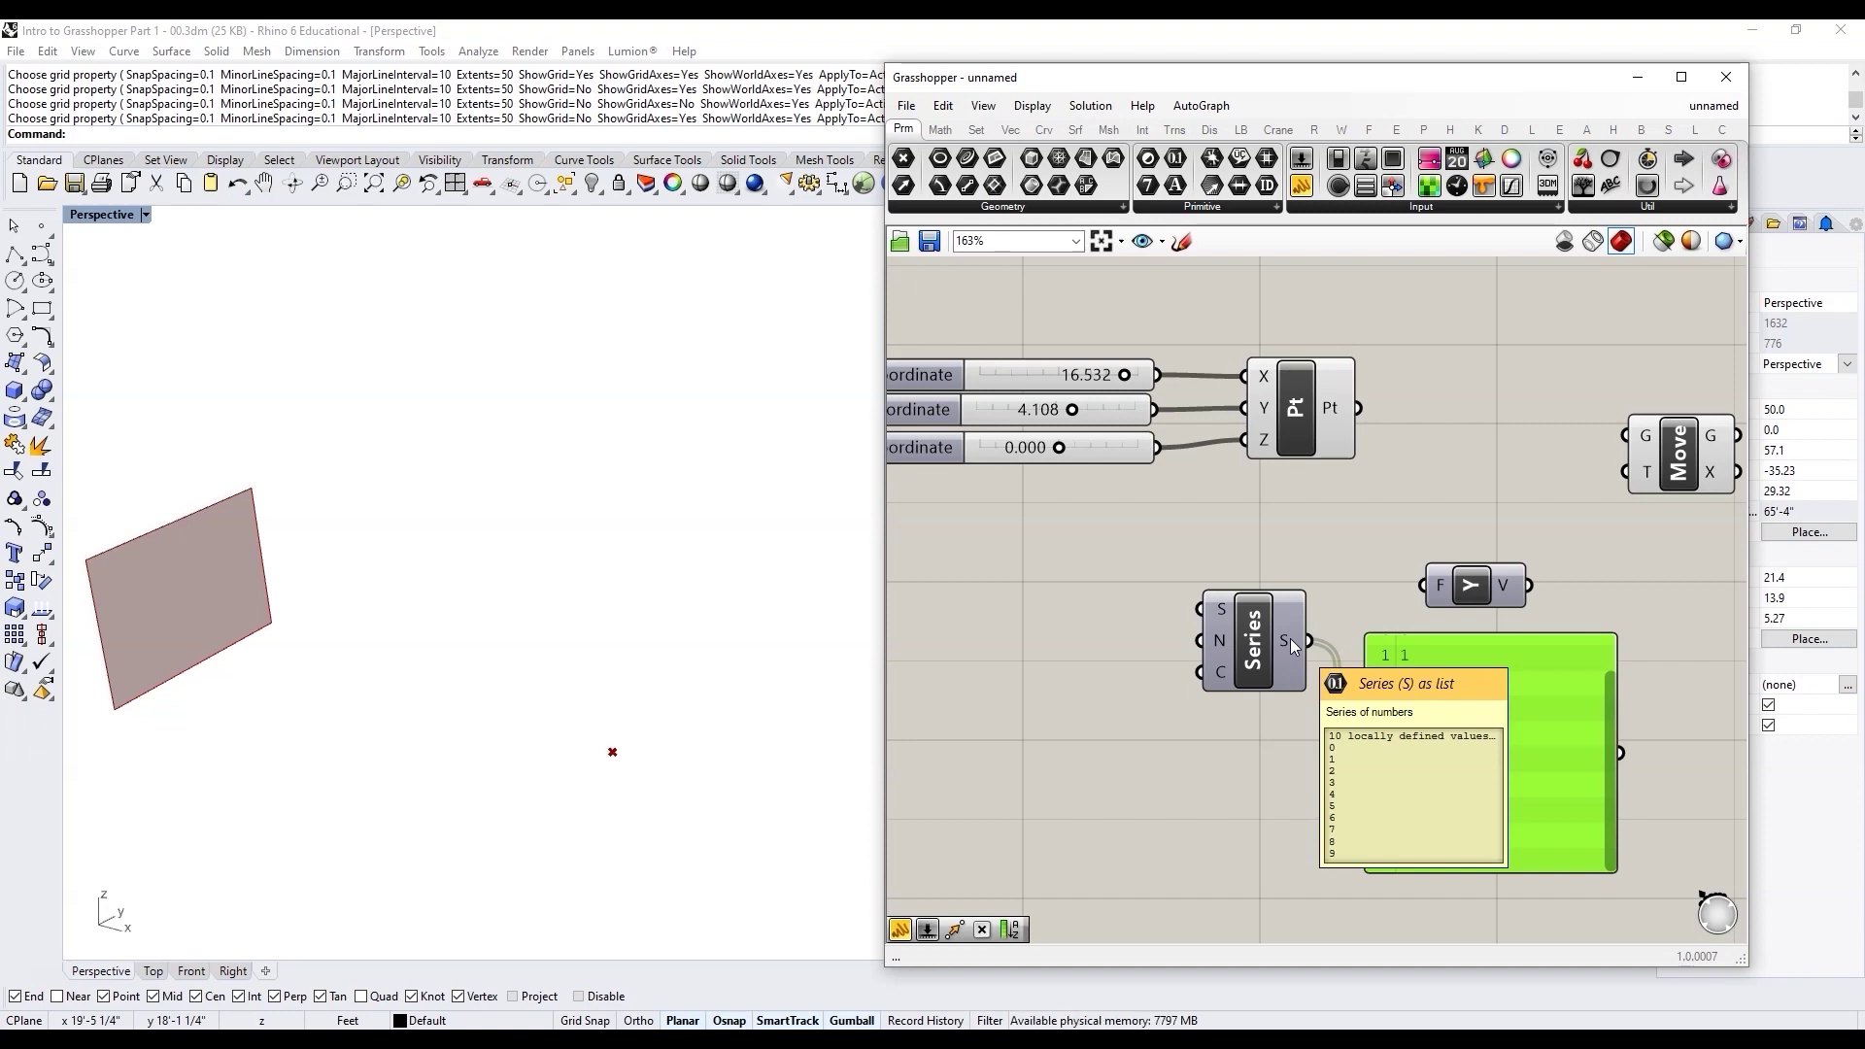
{"action": "scroll", "coordinate": [1447, 692], "scroll_direction": "down", "scroll_amount": 2}
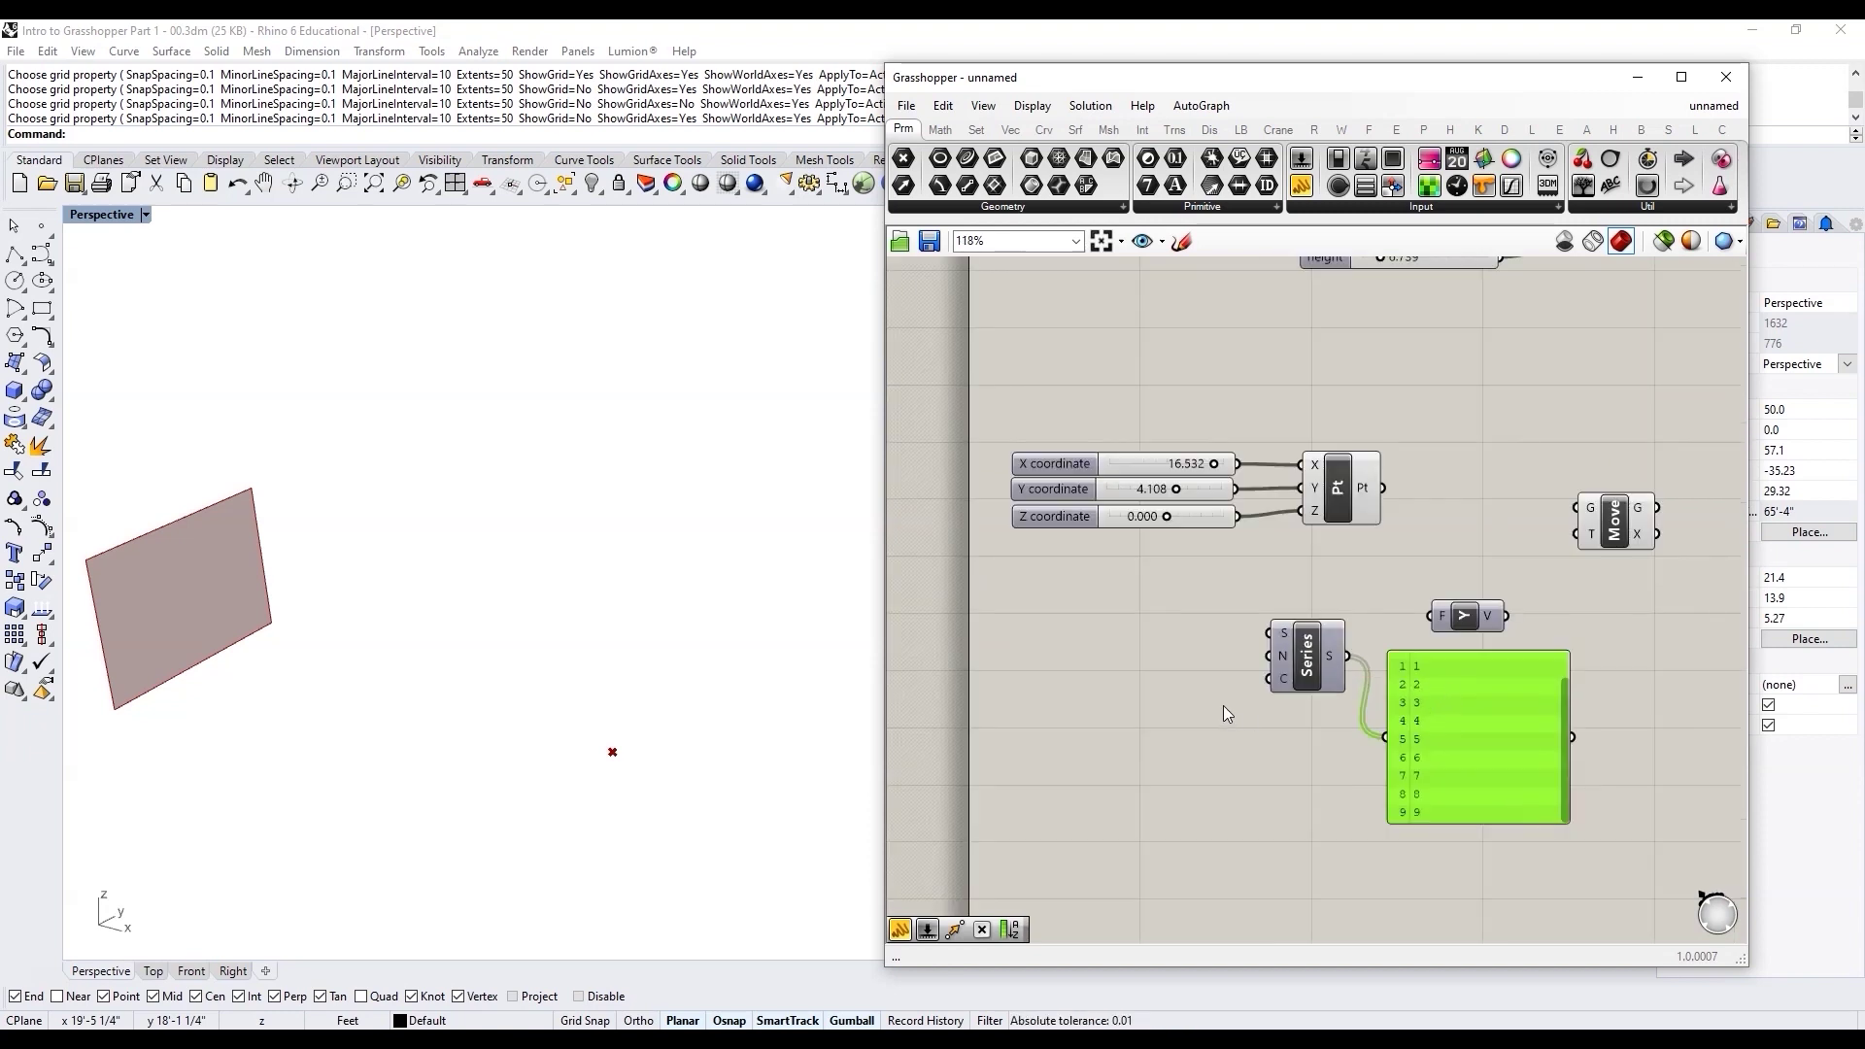
Step: Add a number slider with value 2, connect it to the Series step input (N), and align it with that input
{"action": "left_click", "coordinate": [1203, 684]}
{"action": "double_click", "coordinate": [1204, 684]}
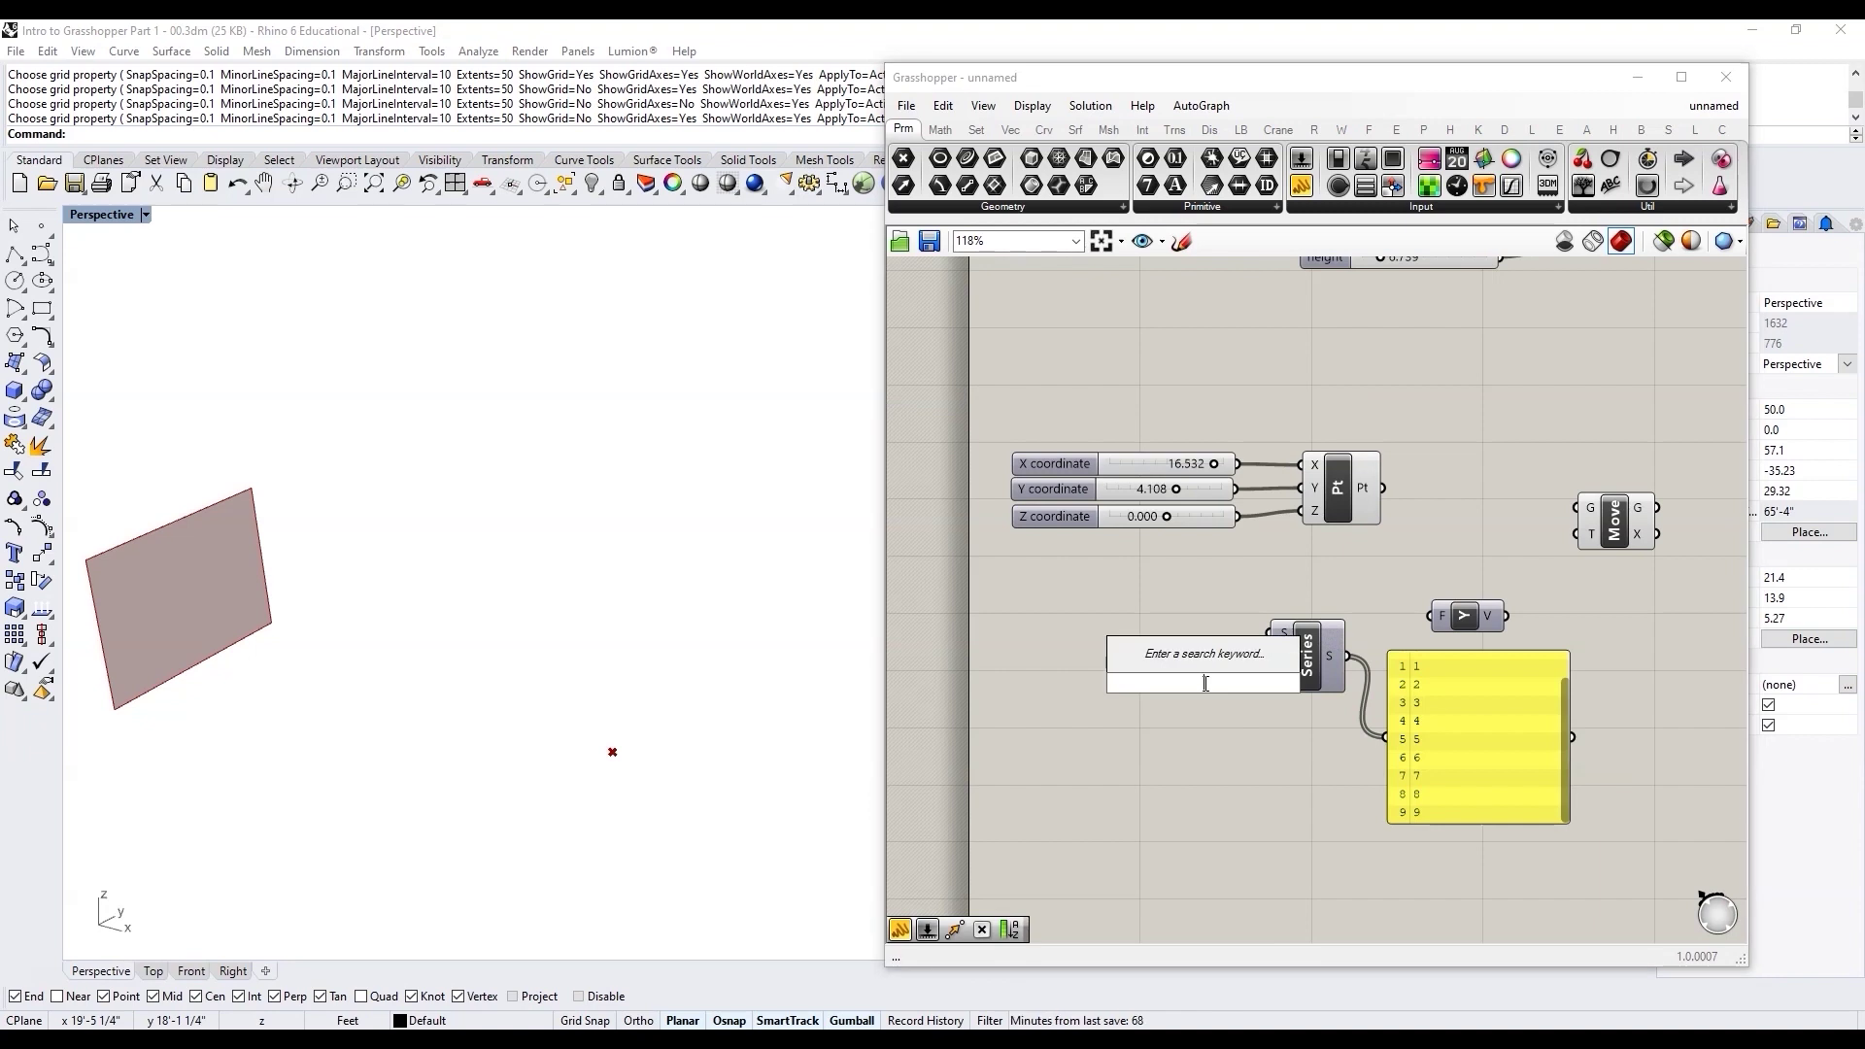
{"action": "type", "text": "slider"}
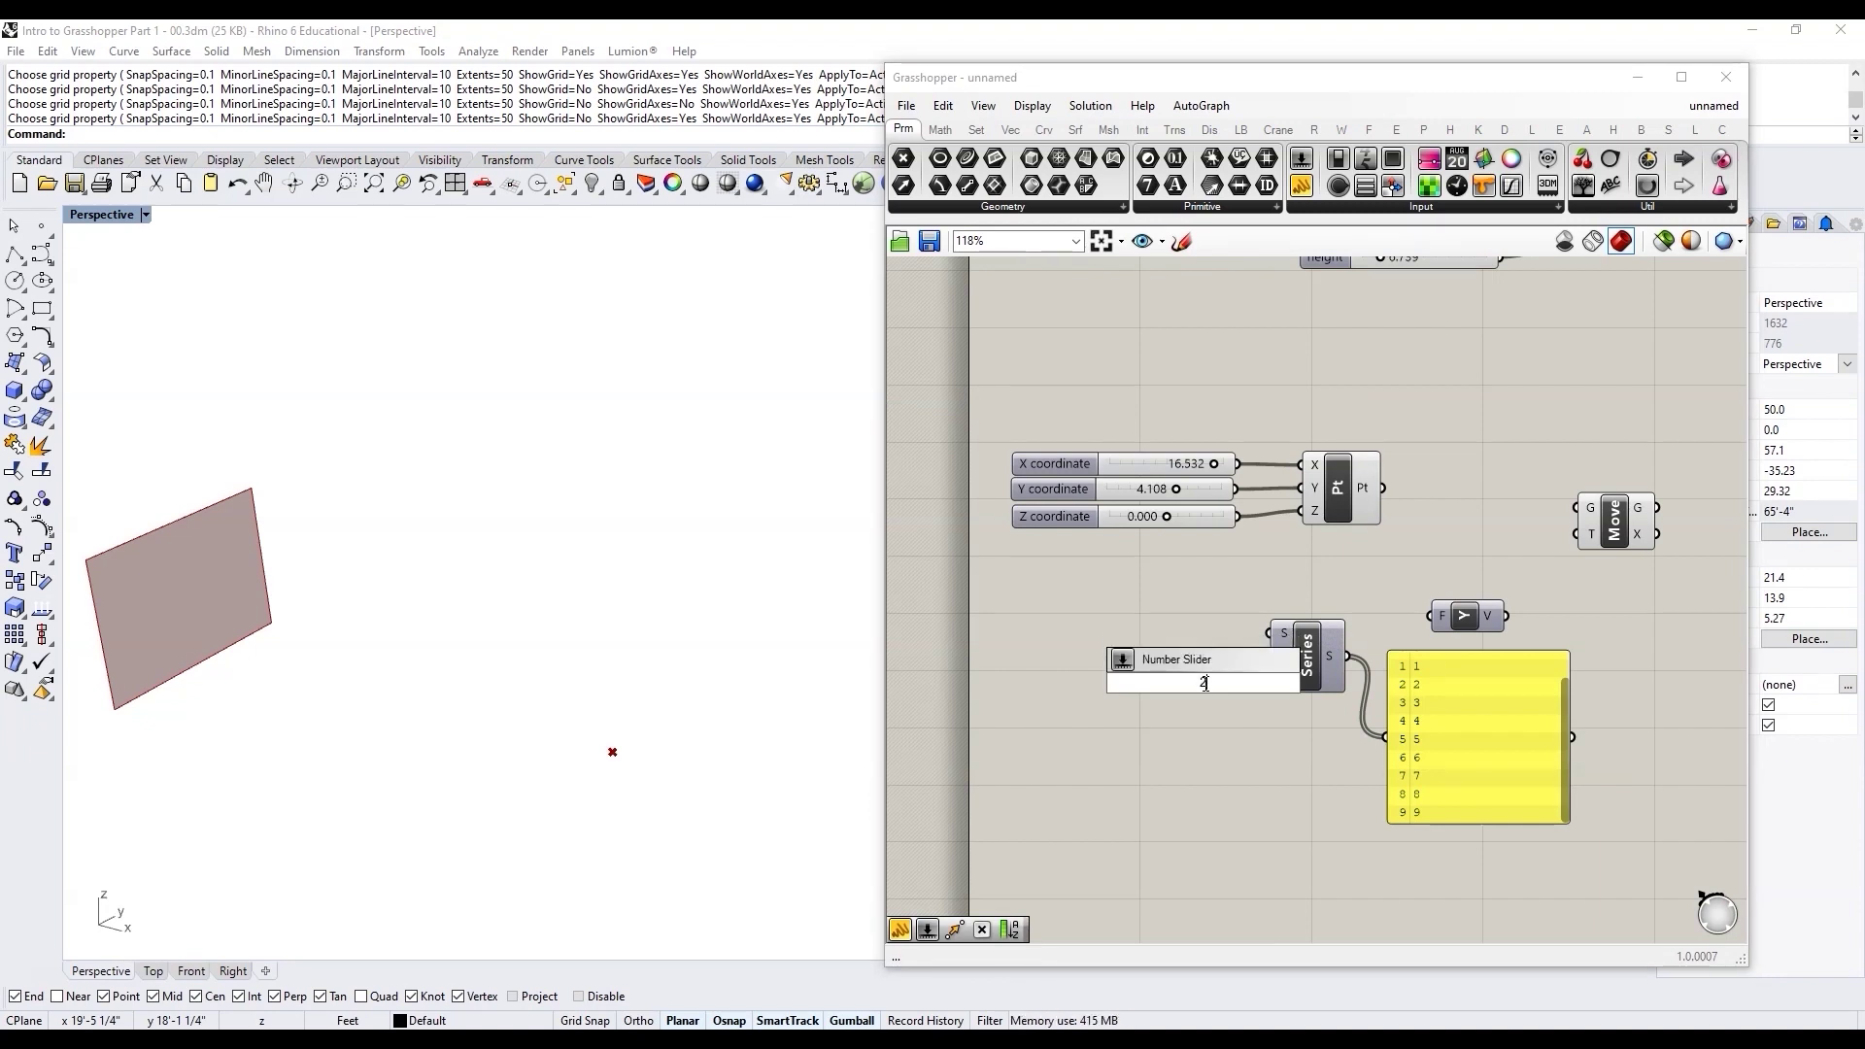
{"action": "key", "text": "Return"}
{"action": "scroll", "coordinate": [1221, 703], "scroll_direction": "up", "scroll_amount": 2}
{"action": "left_click_drag", "start_coordinate": [1104, 672], "coordinate": [1282, 634]}
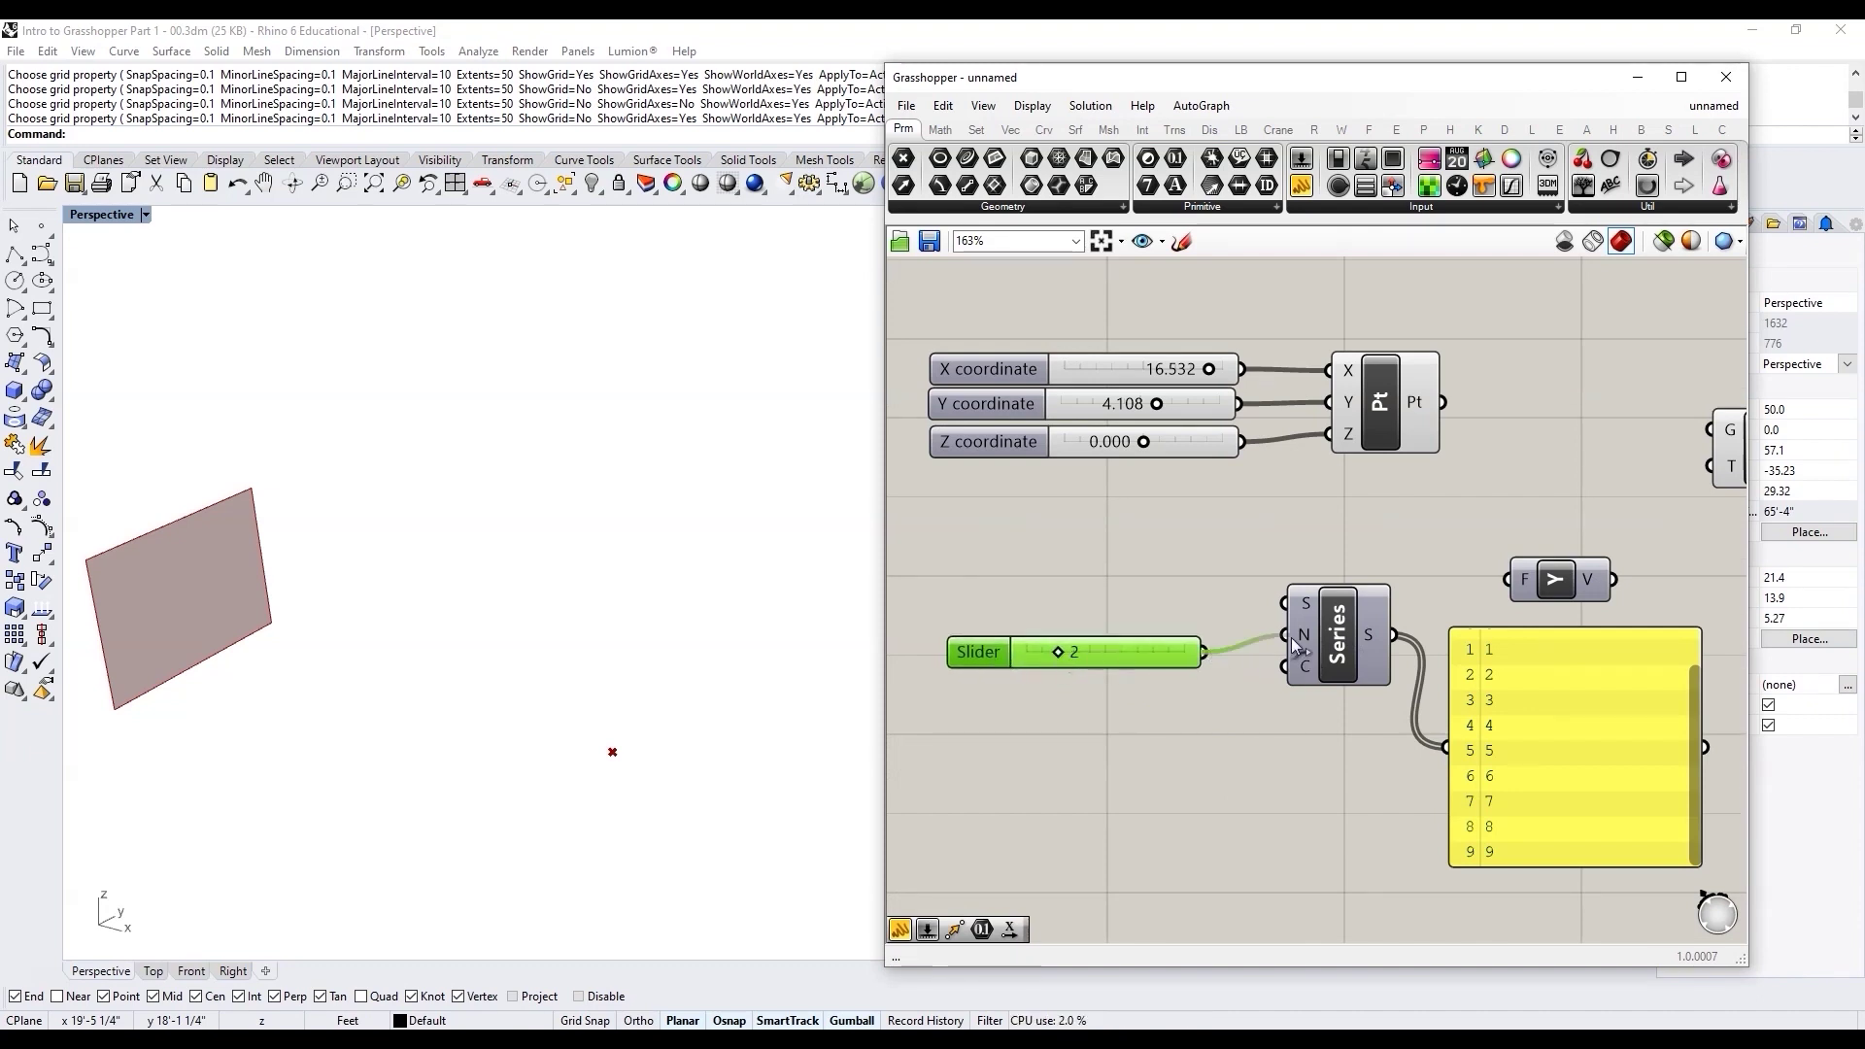
{"action": "left_click_drag", "start_coordinate": [983, 652], "coordinate": [990, 635]}
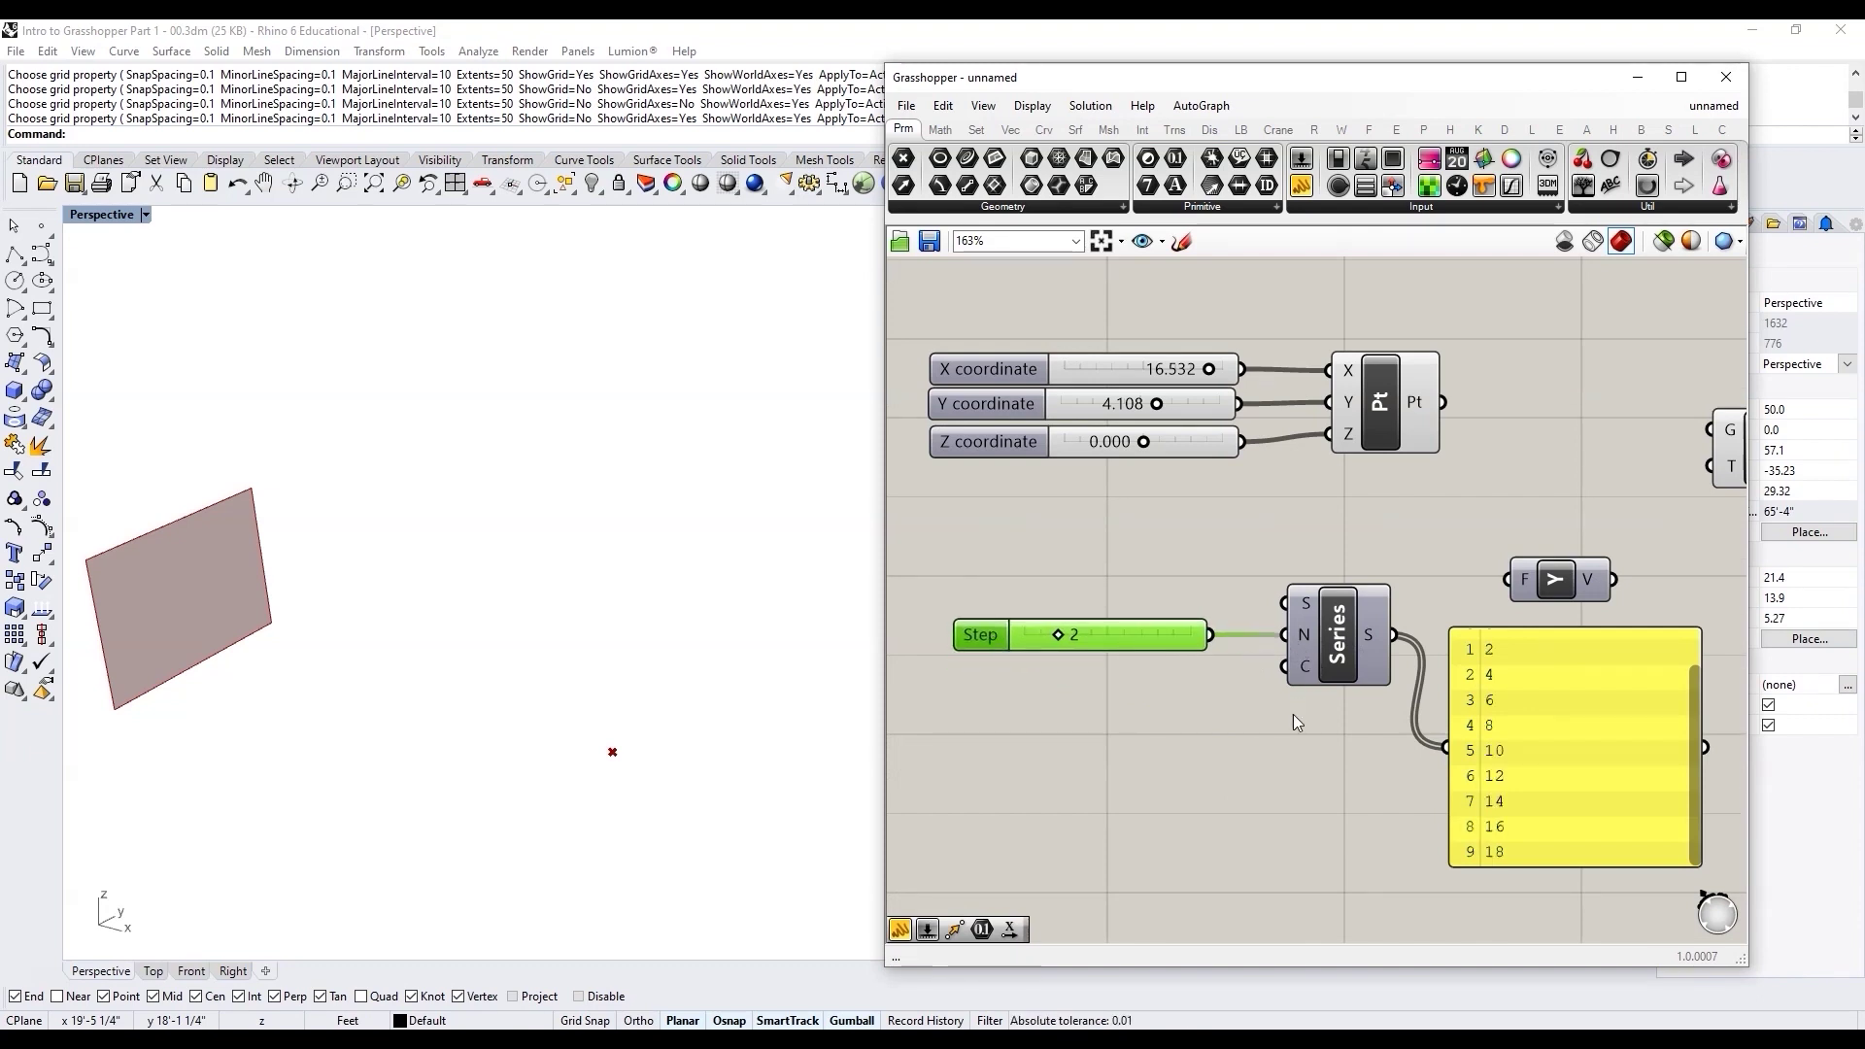
Step: Check the series values in the panel and set the Step slider to 4
{"action": "left_click_drag", "start_coordinate": [1695, 738], "coordinate": [1693, 684]}
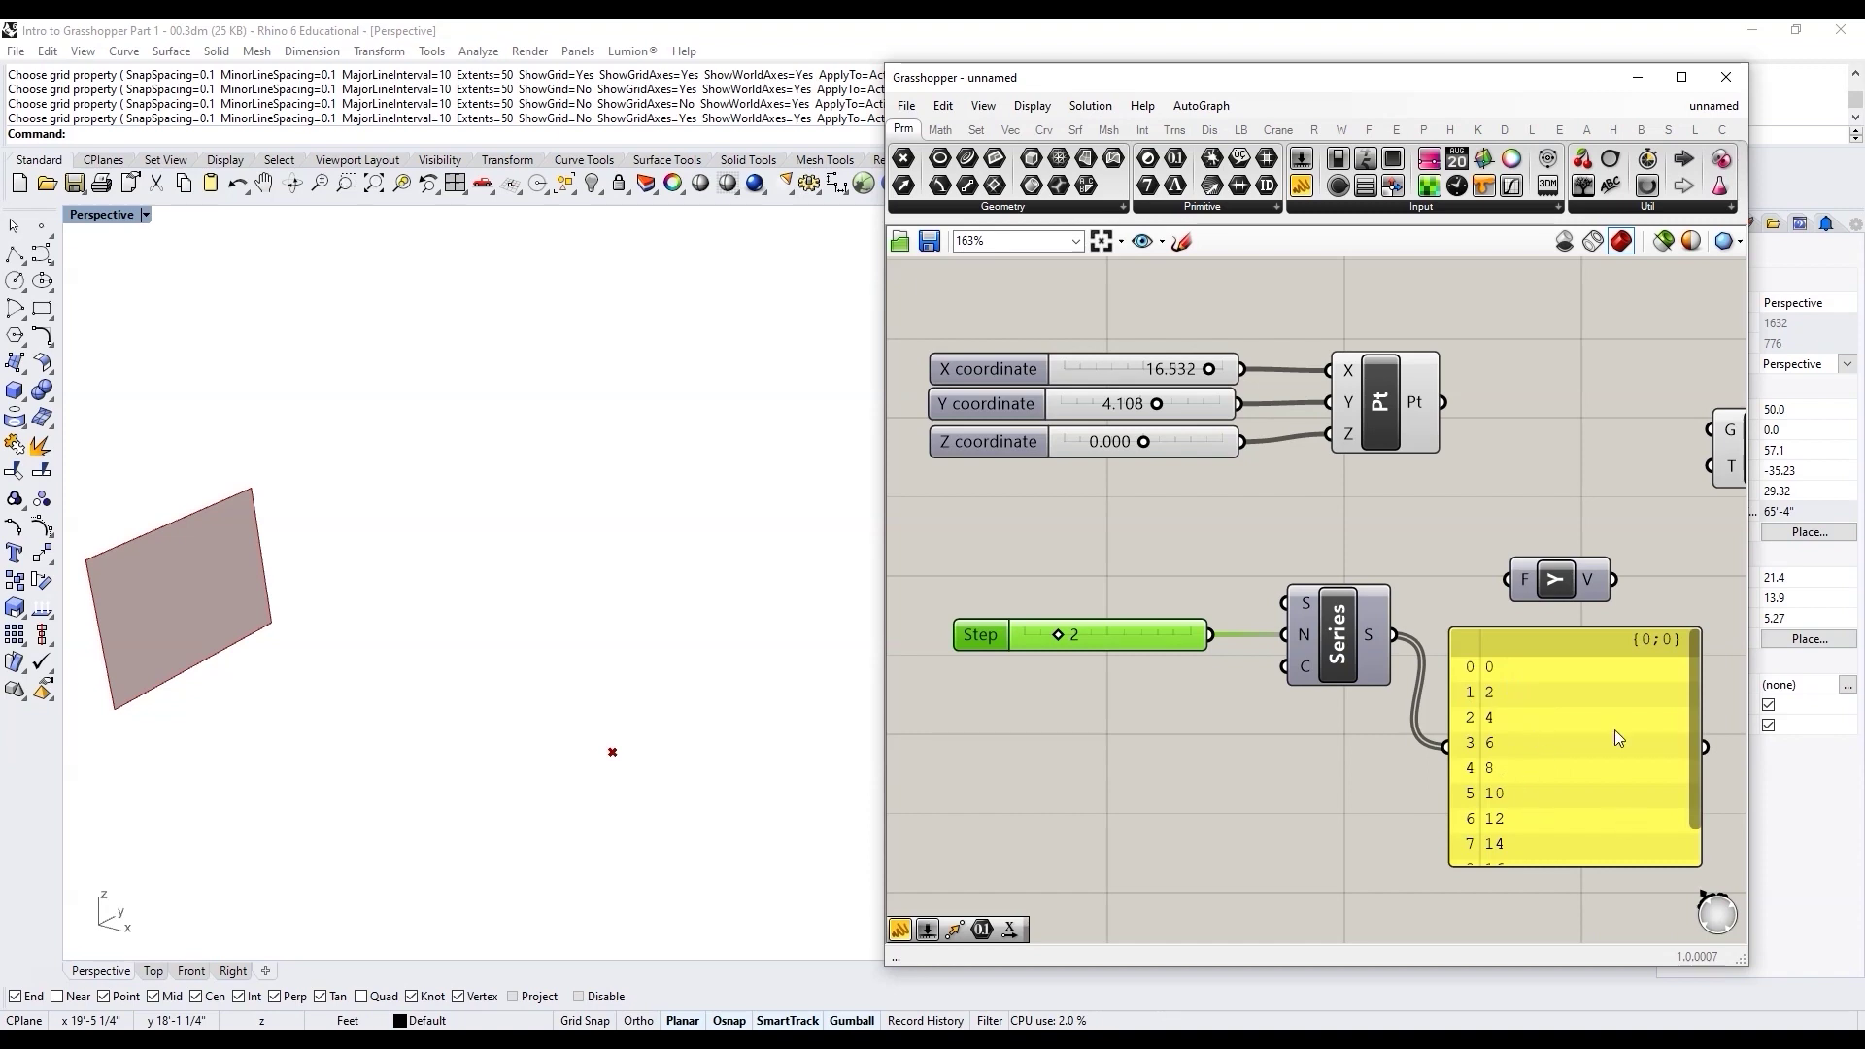
{"action": "scroll", "coordinate": [1607, 798], "scroll_direction": "down", "scroll_amount": 1}
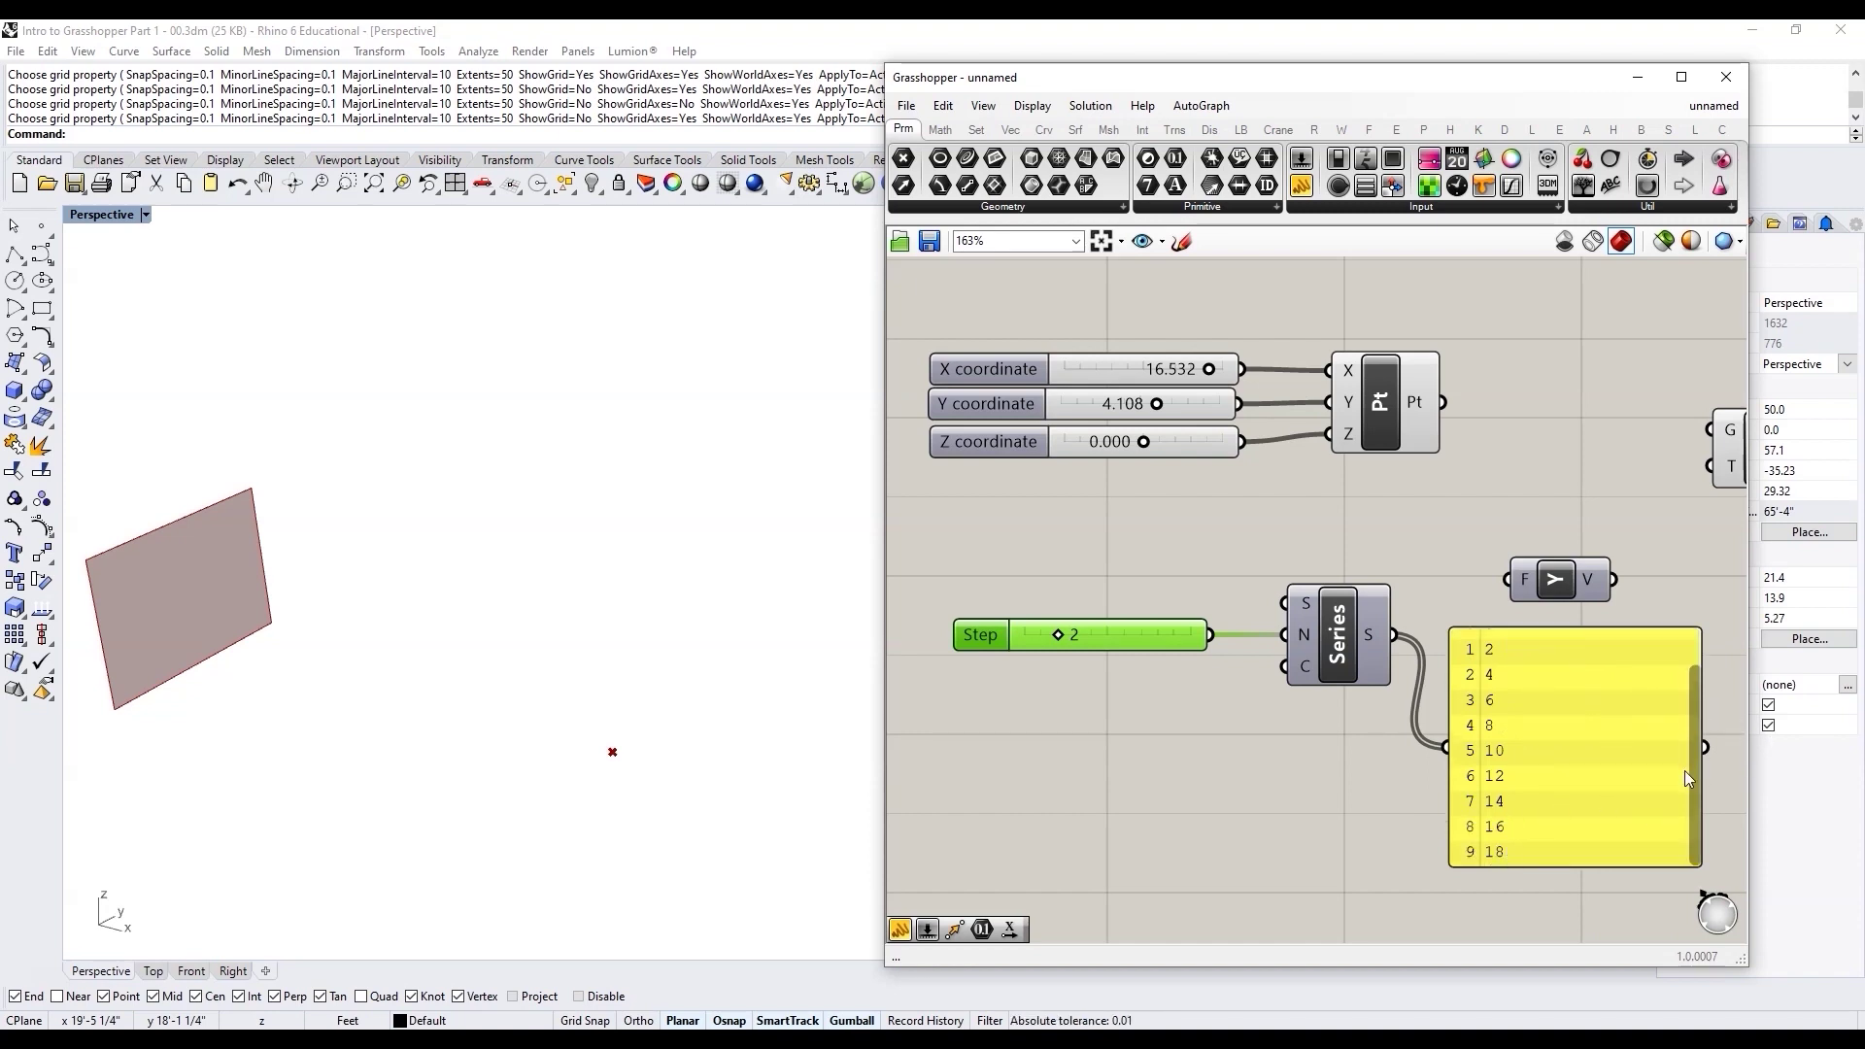
{"action": "scroll", "coordinate": [1684, 767], "scroll_direction": "up", "scroll_amount": 1}
{"action": "left_click_drag", "start_coordinate": [1058, 634], "coordinate": [1090, 638]}
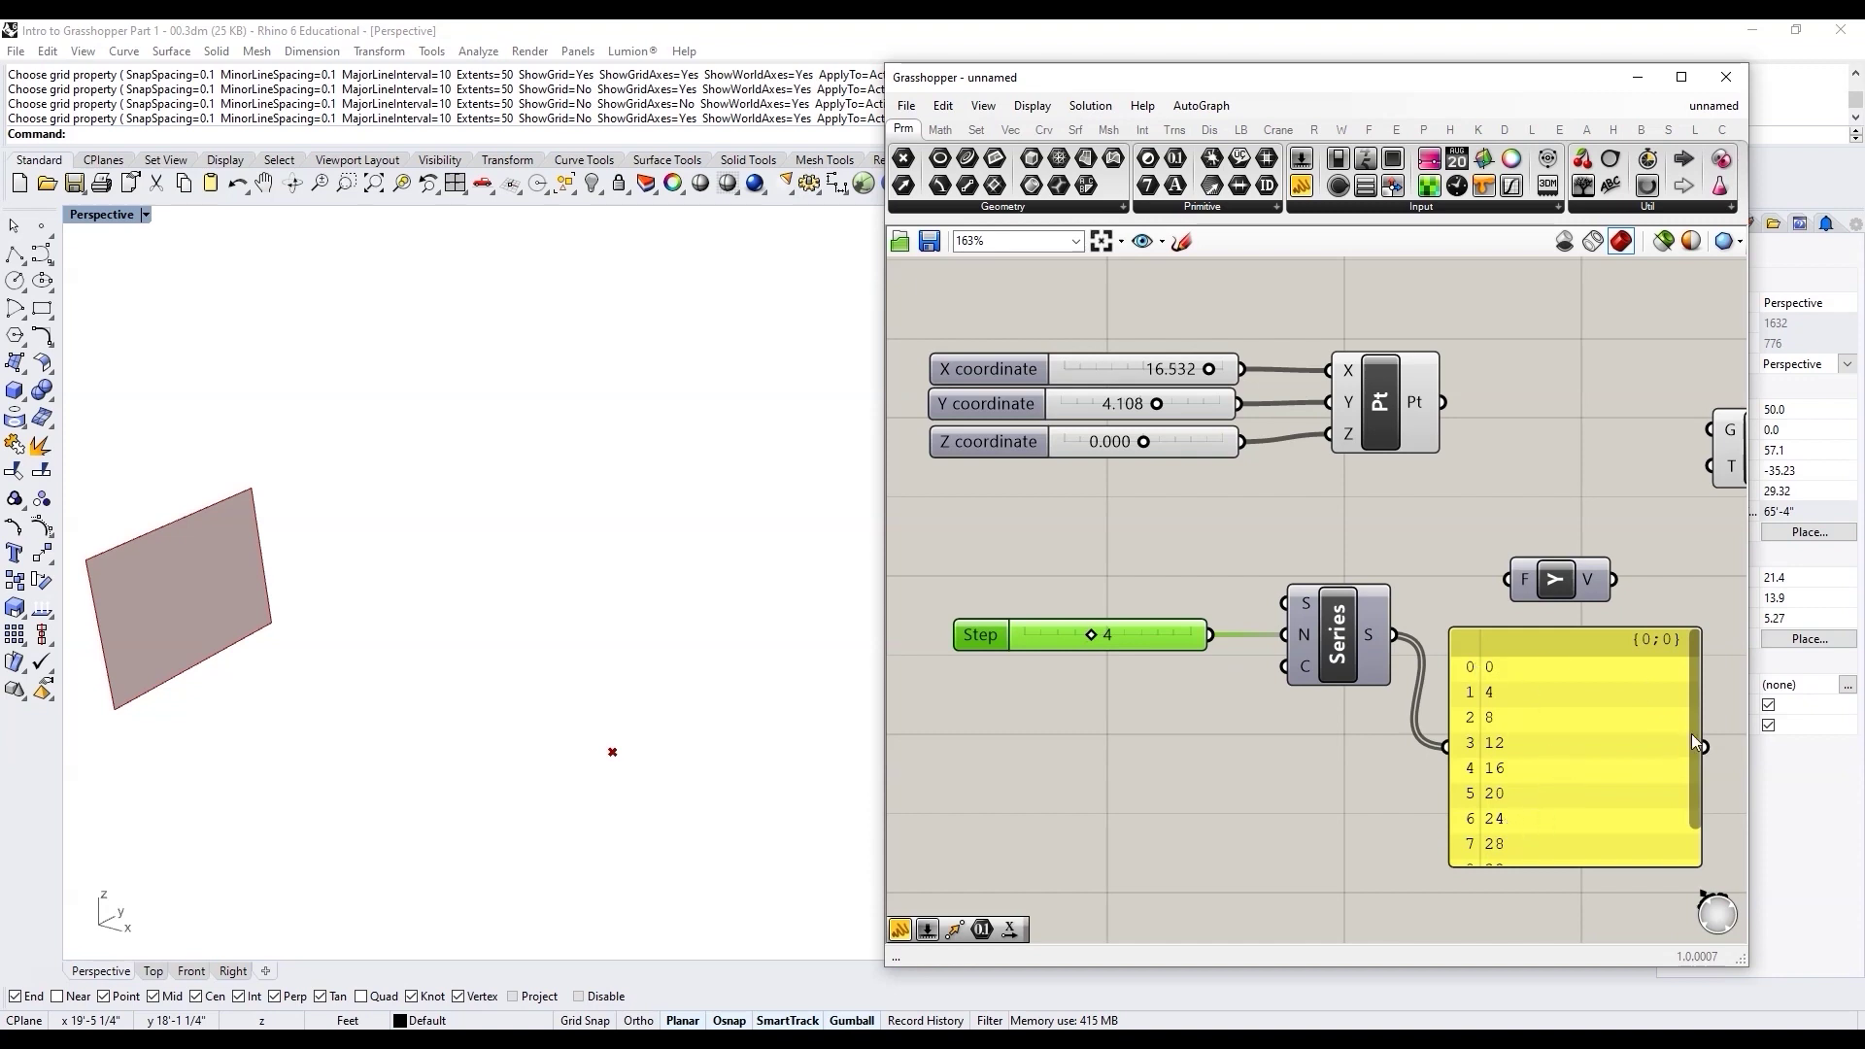
Step: Delete the panel and replace it with a new one connected to the Series output
{"action": "left_click", "coordinate": [1548, 751]}
{"action": "key", "text": "Delete"}
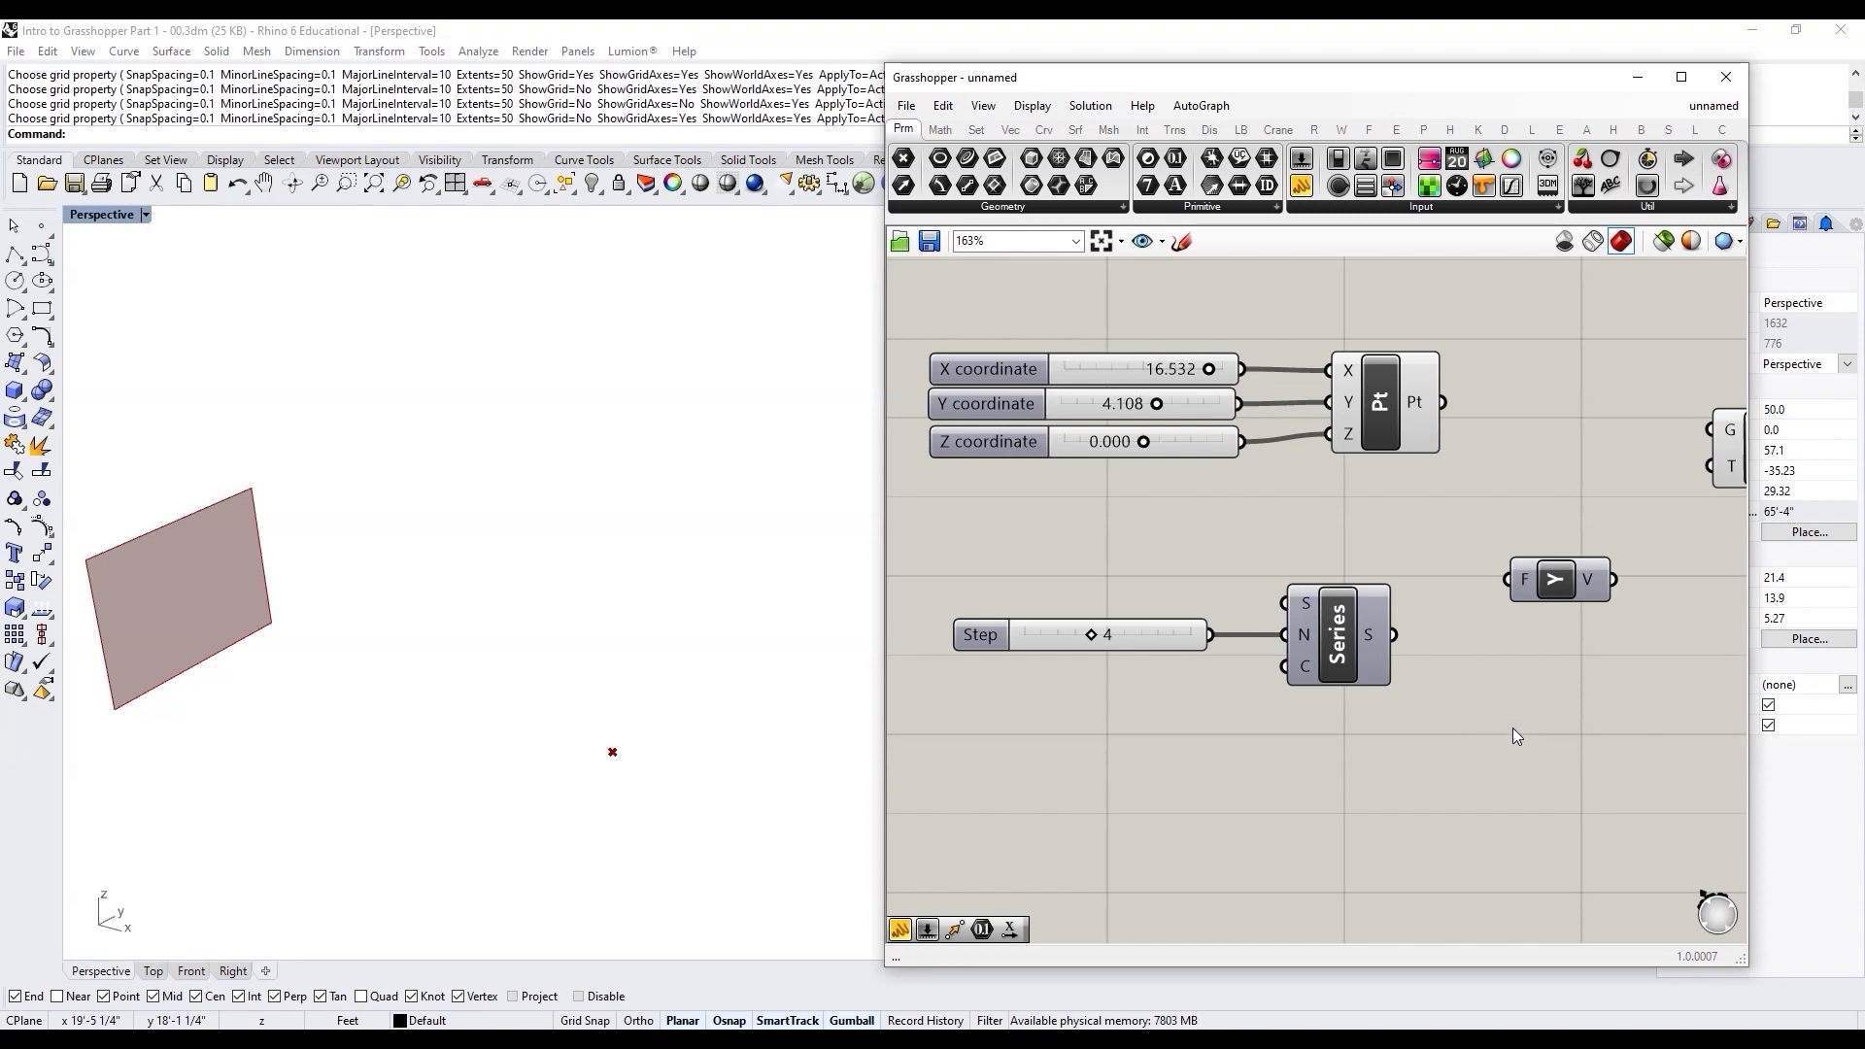
{"action": "double_click", "coordinate": [1513, 728]}
{"action": "type", "text": "//"}
{"action": "key", "text": "Return"}
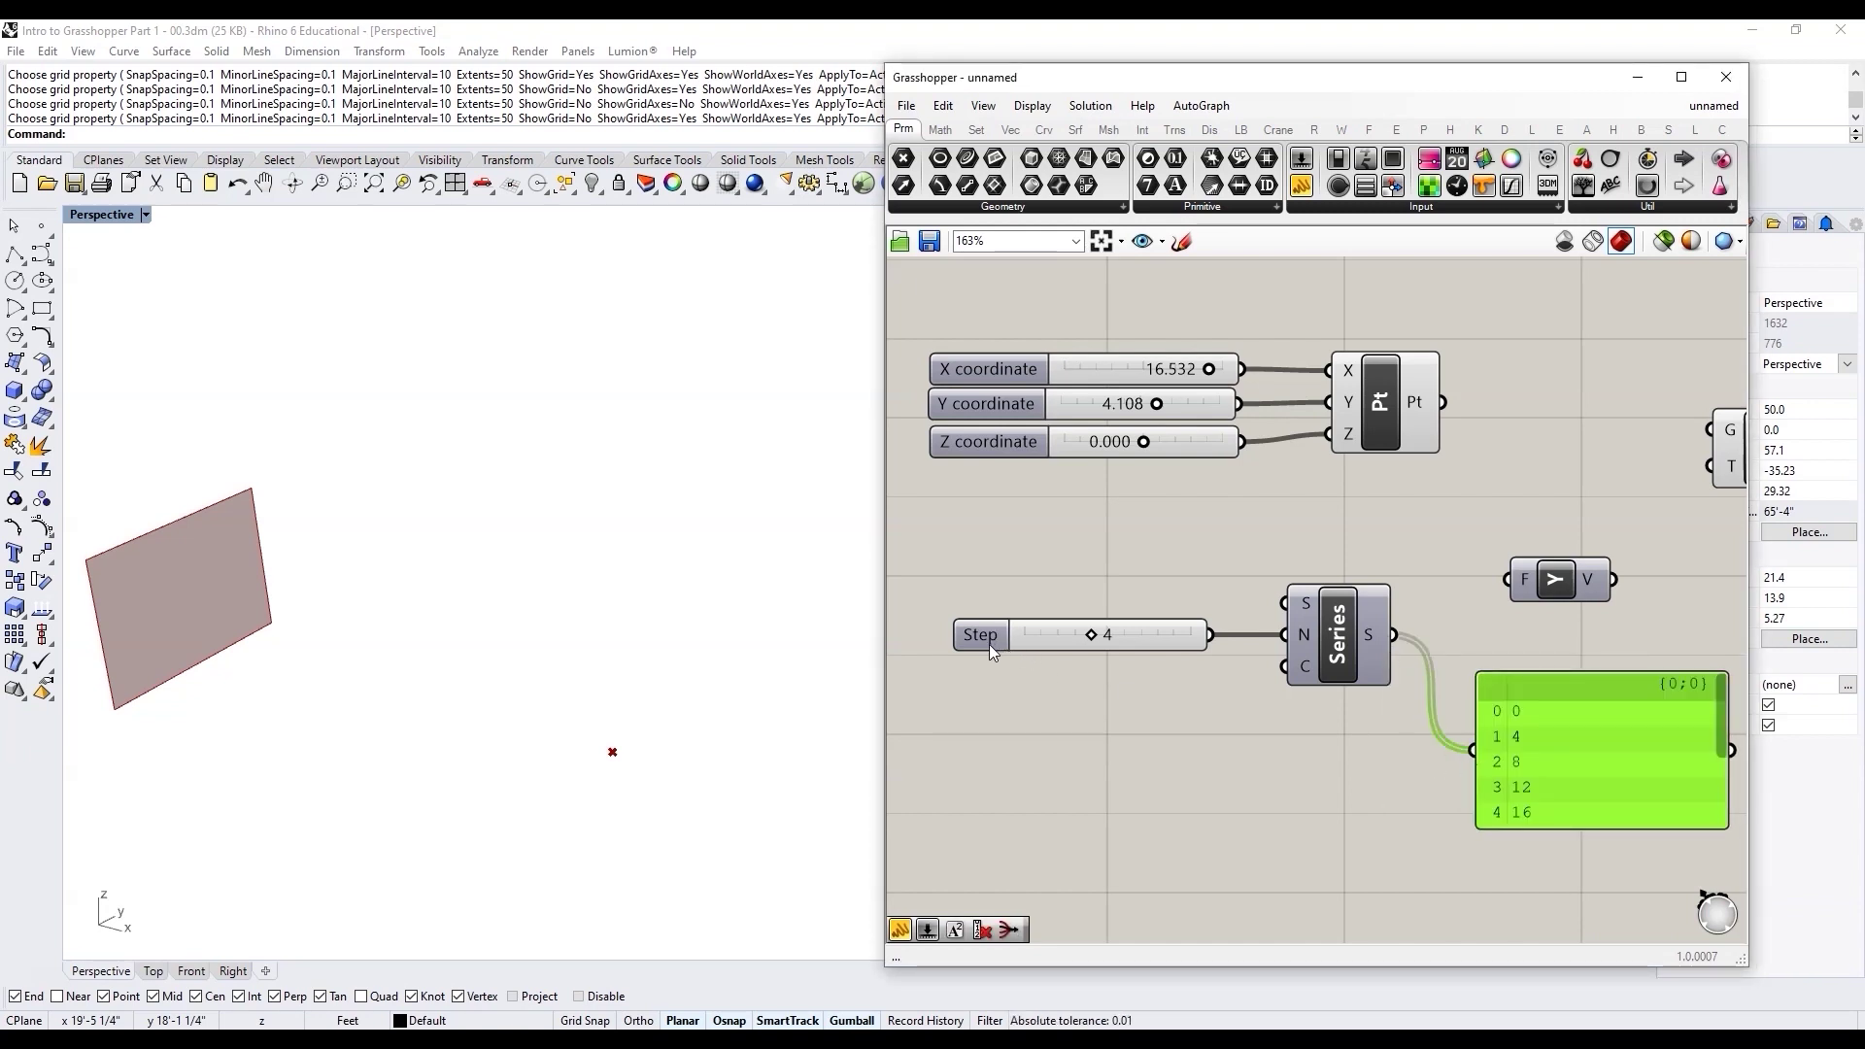
Step: Change the Step slider's rounding to real numbers with three digits and set its value to 0.912
{"action": "mouse_move", "coordinate": [1092, 635]}
{"action": "left_mouse_down"}
{"action": "mouse_move", "coordinate": [1061, 637]}
{"action": "mouse_move", "coordinate": [1125, 636]}
{"action": "left_mouse_up"}
{"action": "left_click", "coordinate": [980, 638]}
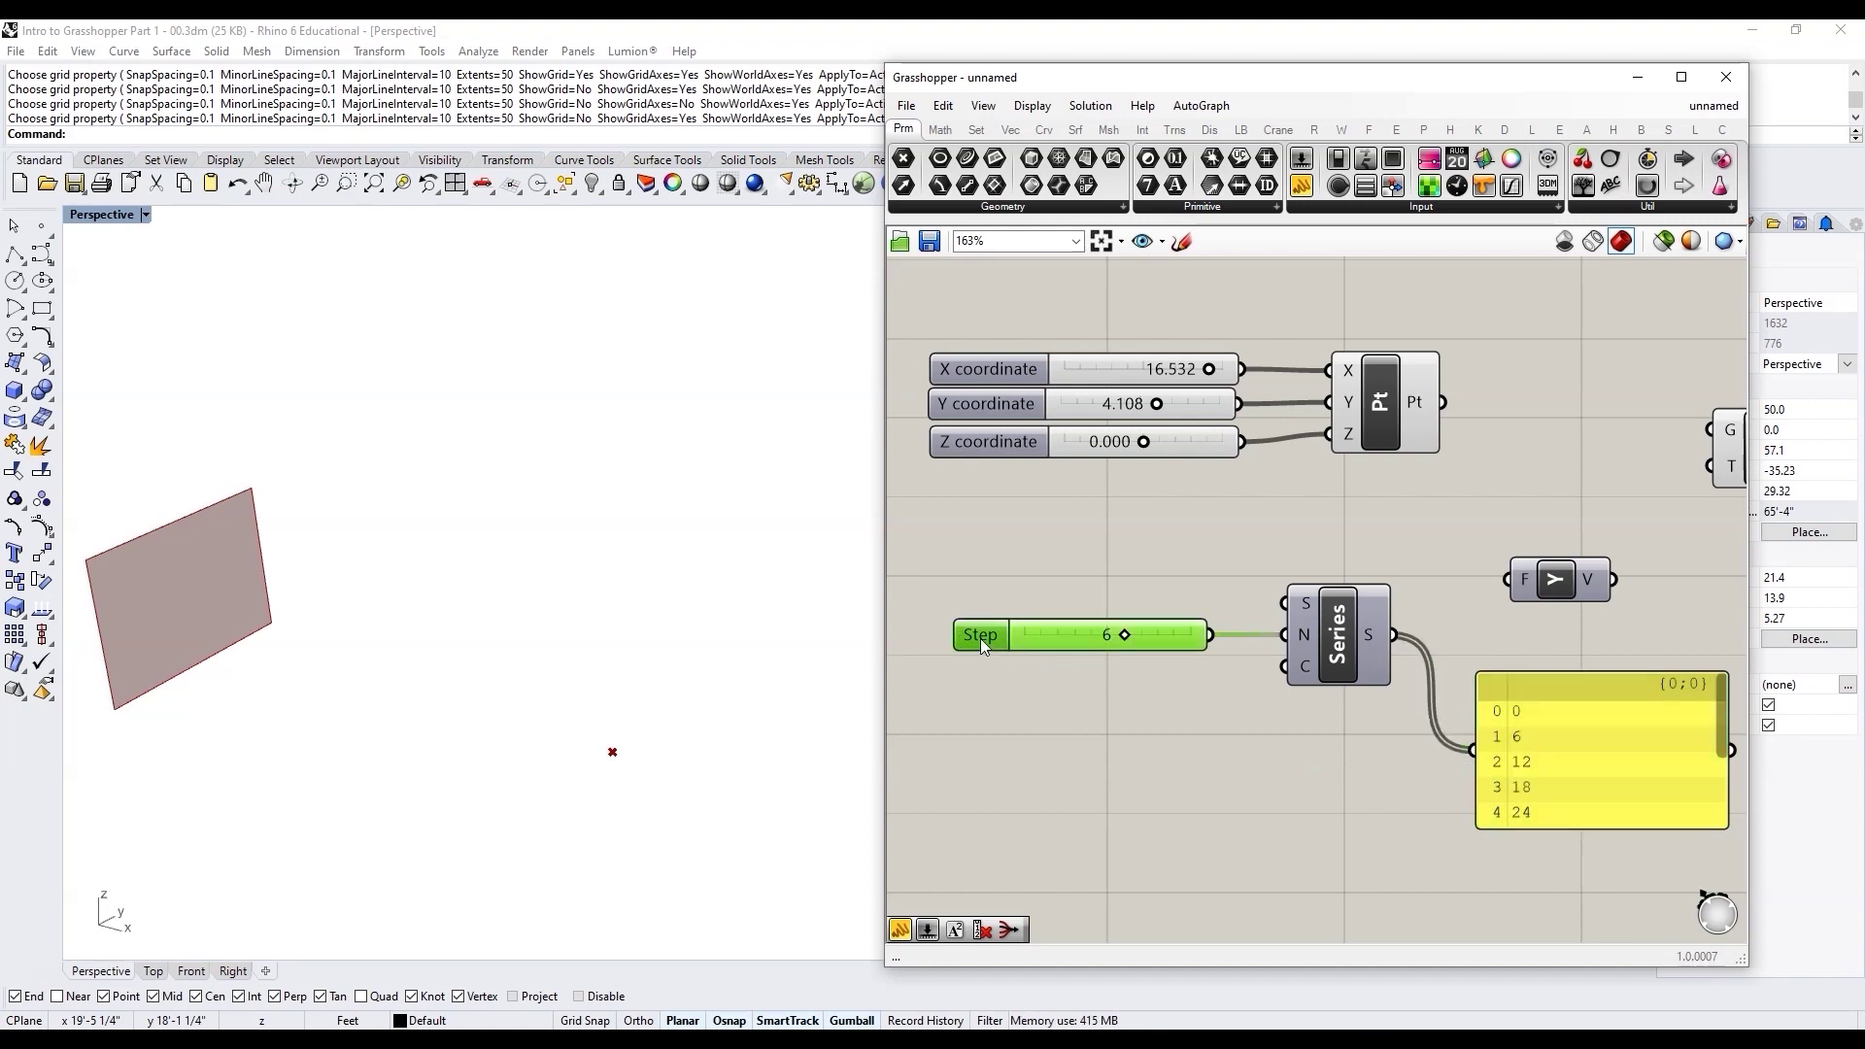
{"action": "double_click", "coordinate": [981, 638]}
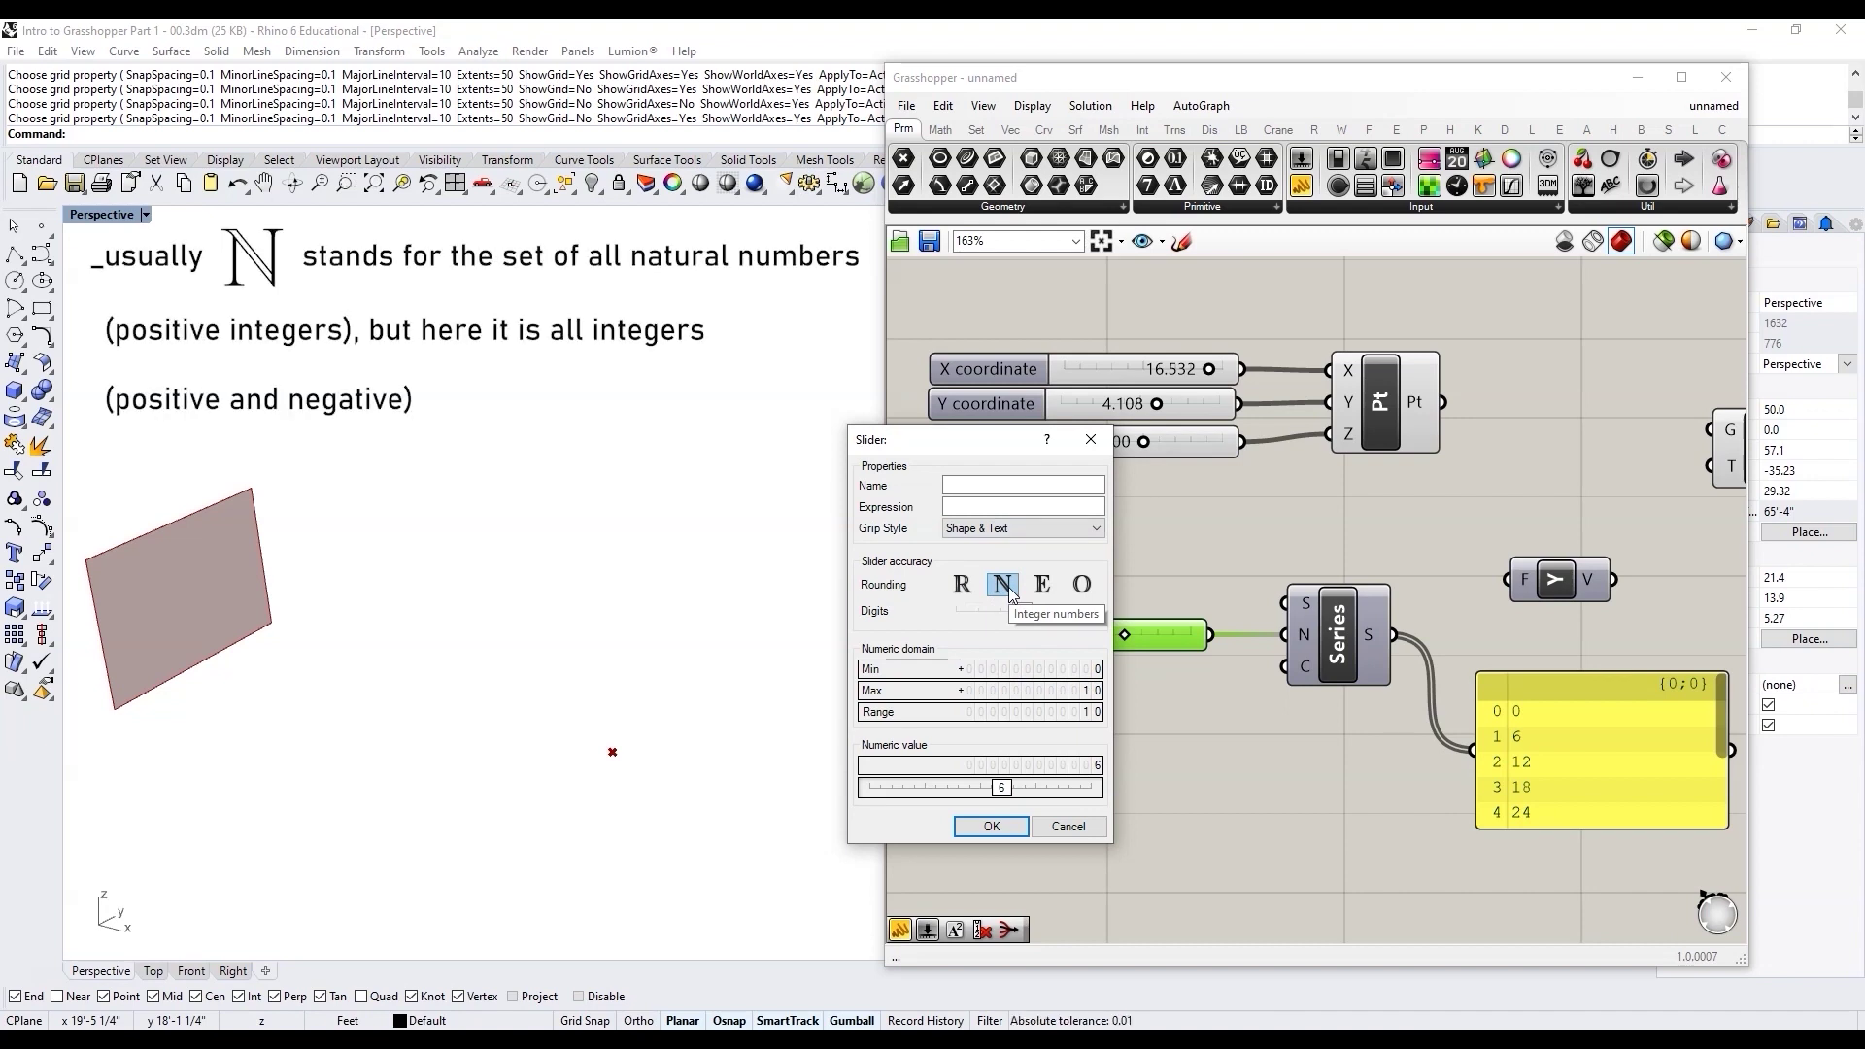
{"action": "left_click", "coordinate": [963, 586]}
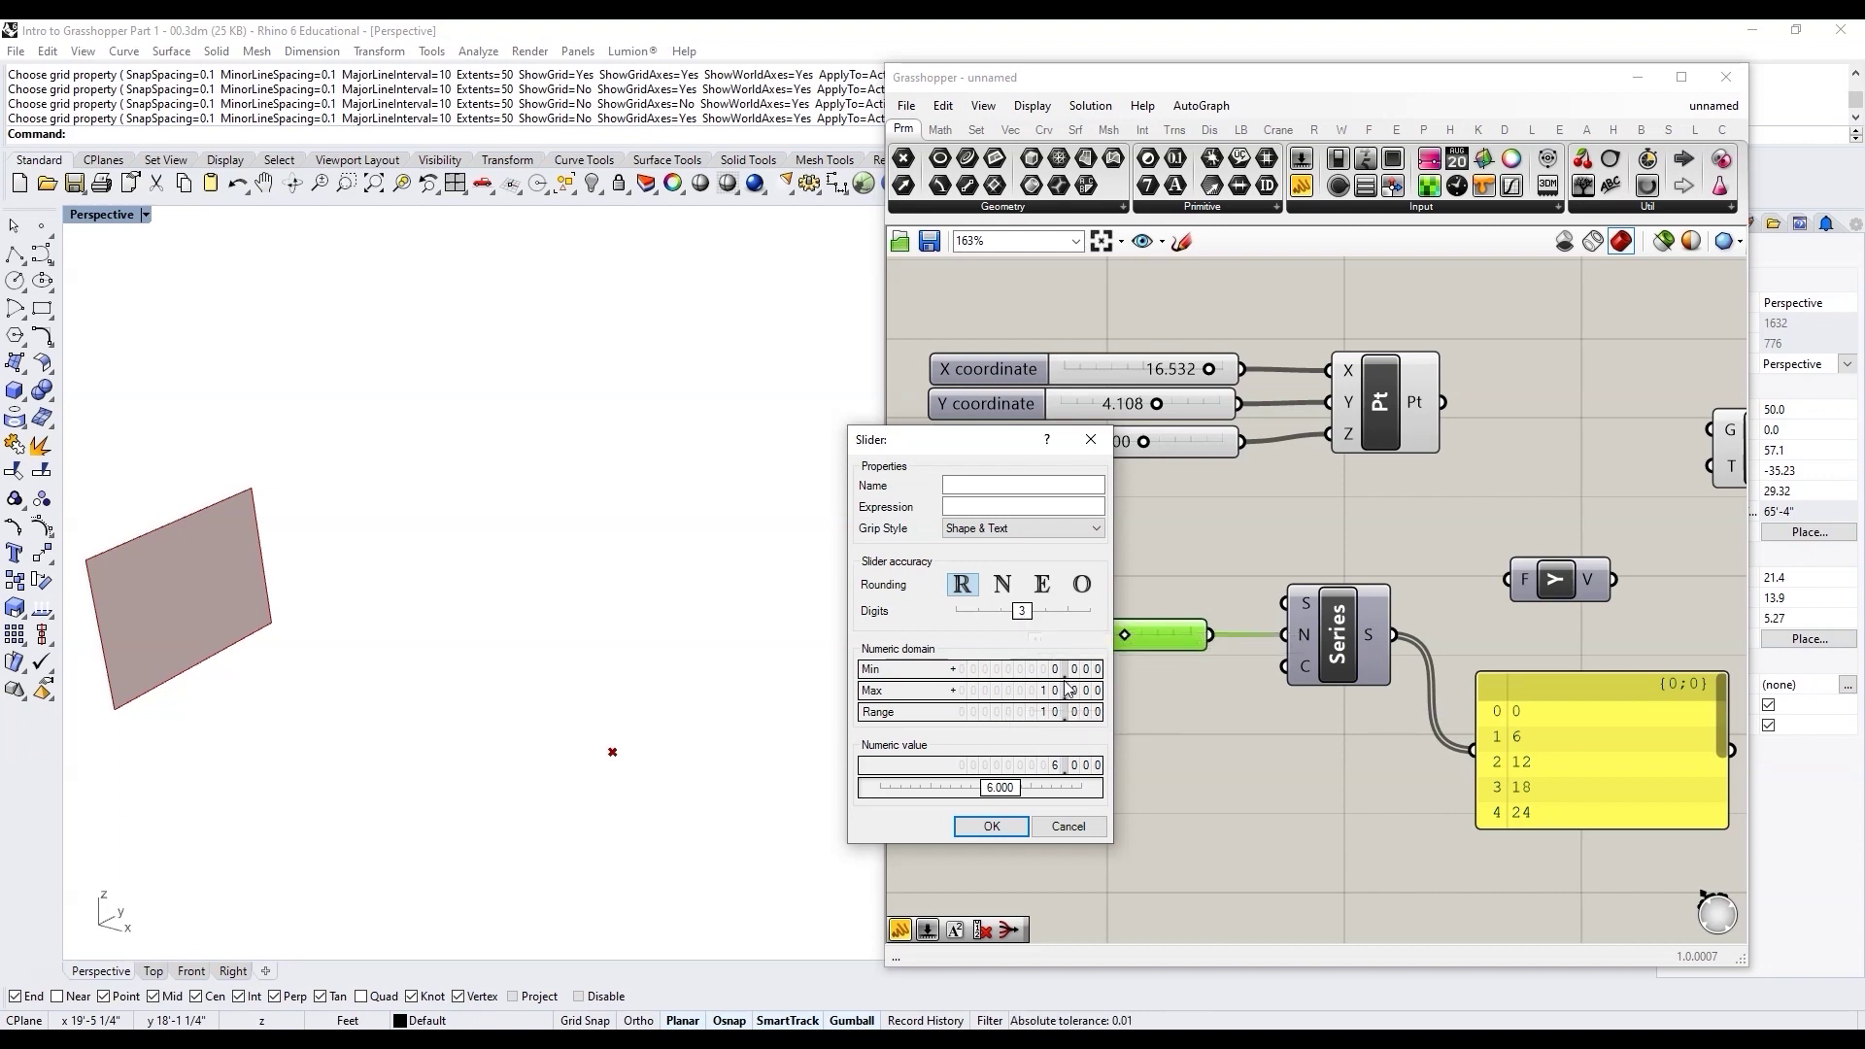
{"action": "key", "text": "Return"}
{"action": "left_click_drag", "start_coordinate": [1124, 635], "coordinate": [1063, 644]}
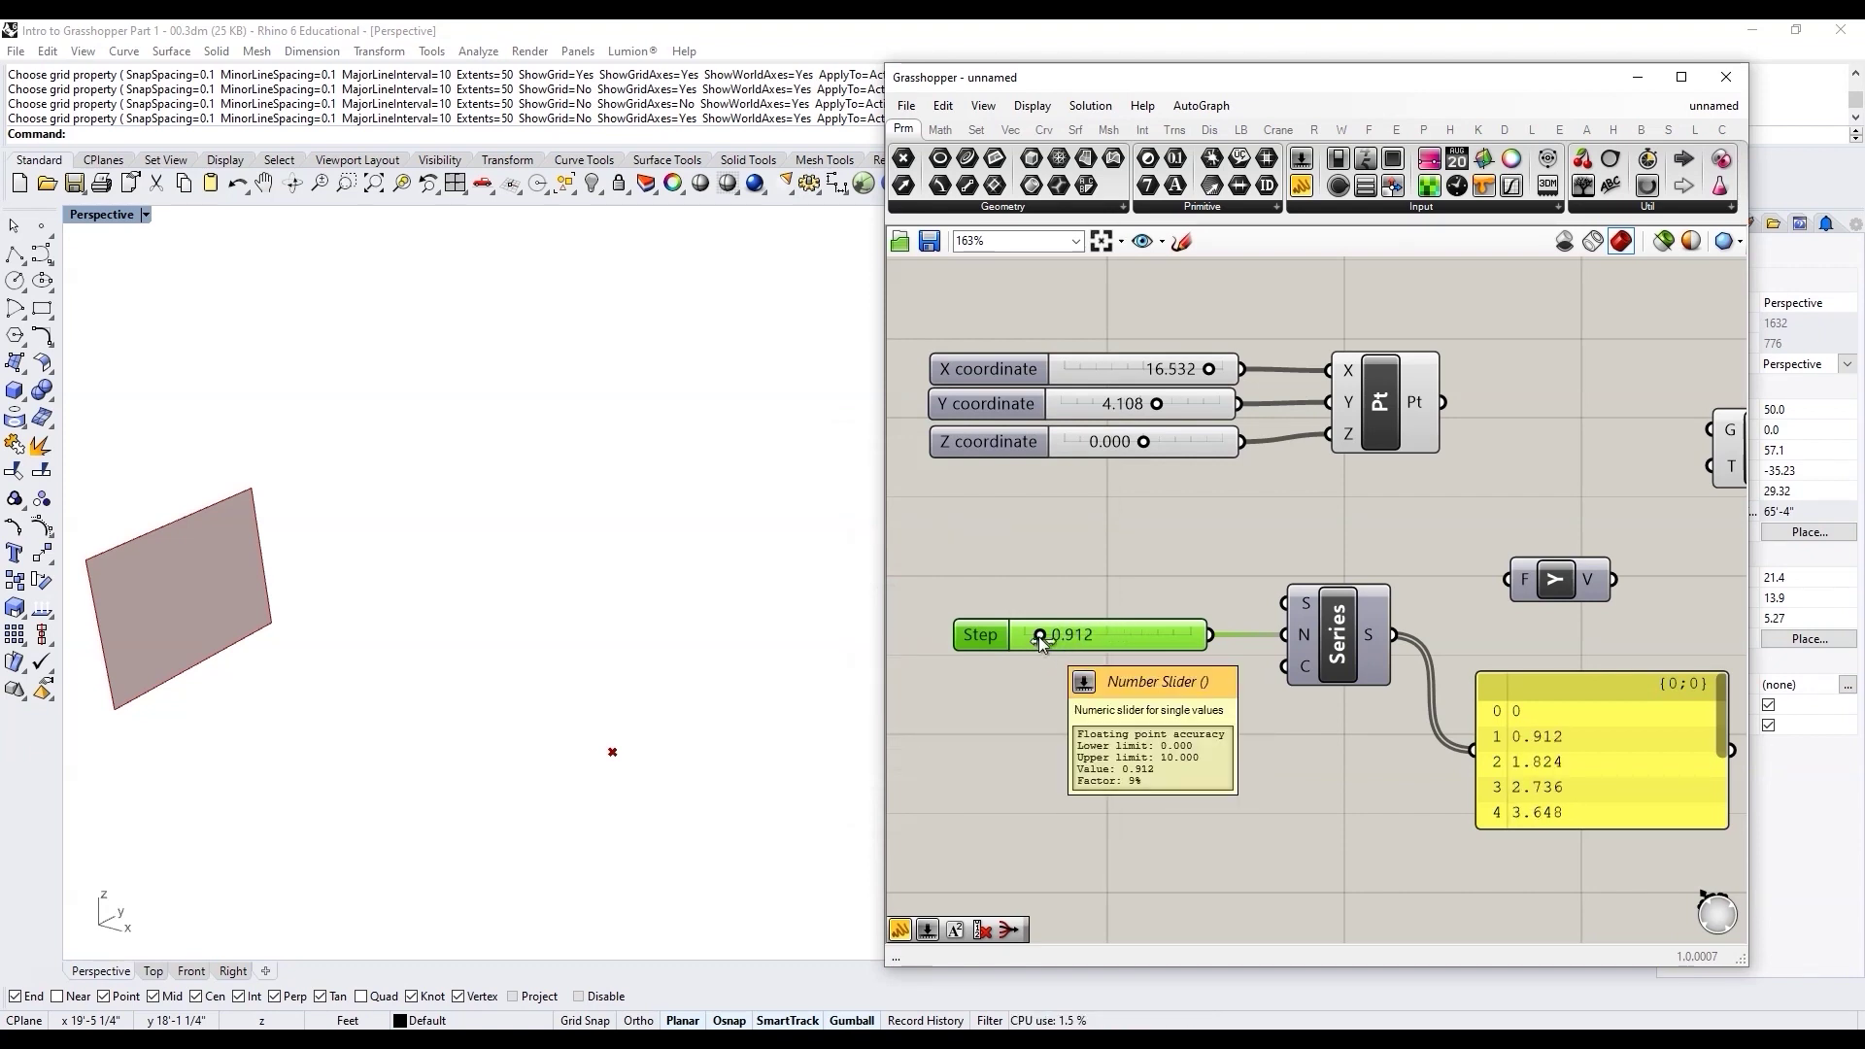
Step: Set the Step slider's maximum to 5 and its value to 0.737, and move the values panel lower on the canvas
{"action": "double_click", "coordinate": [981, 635]}
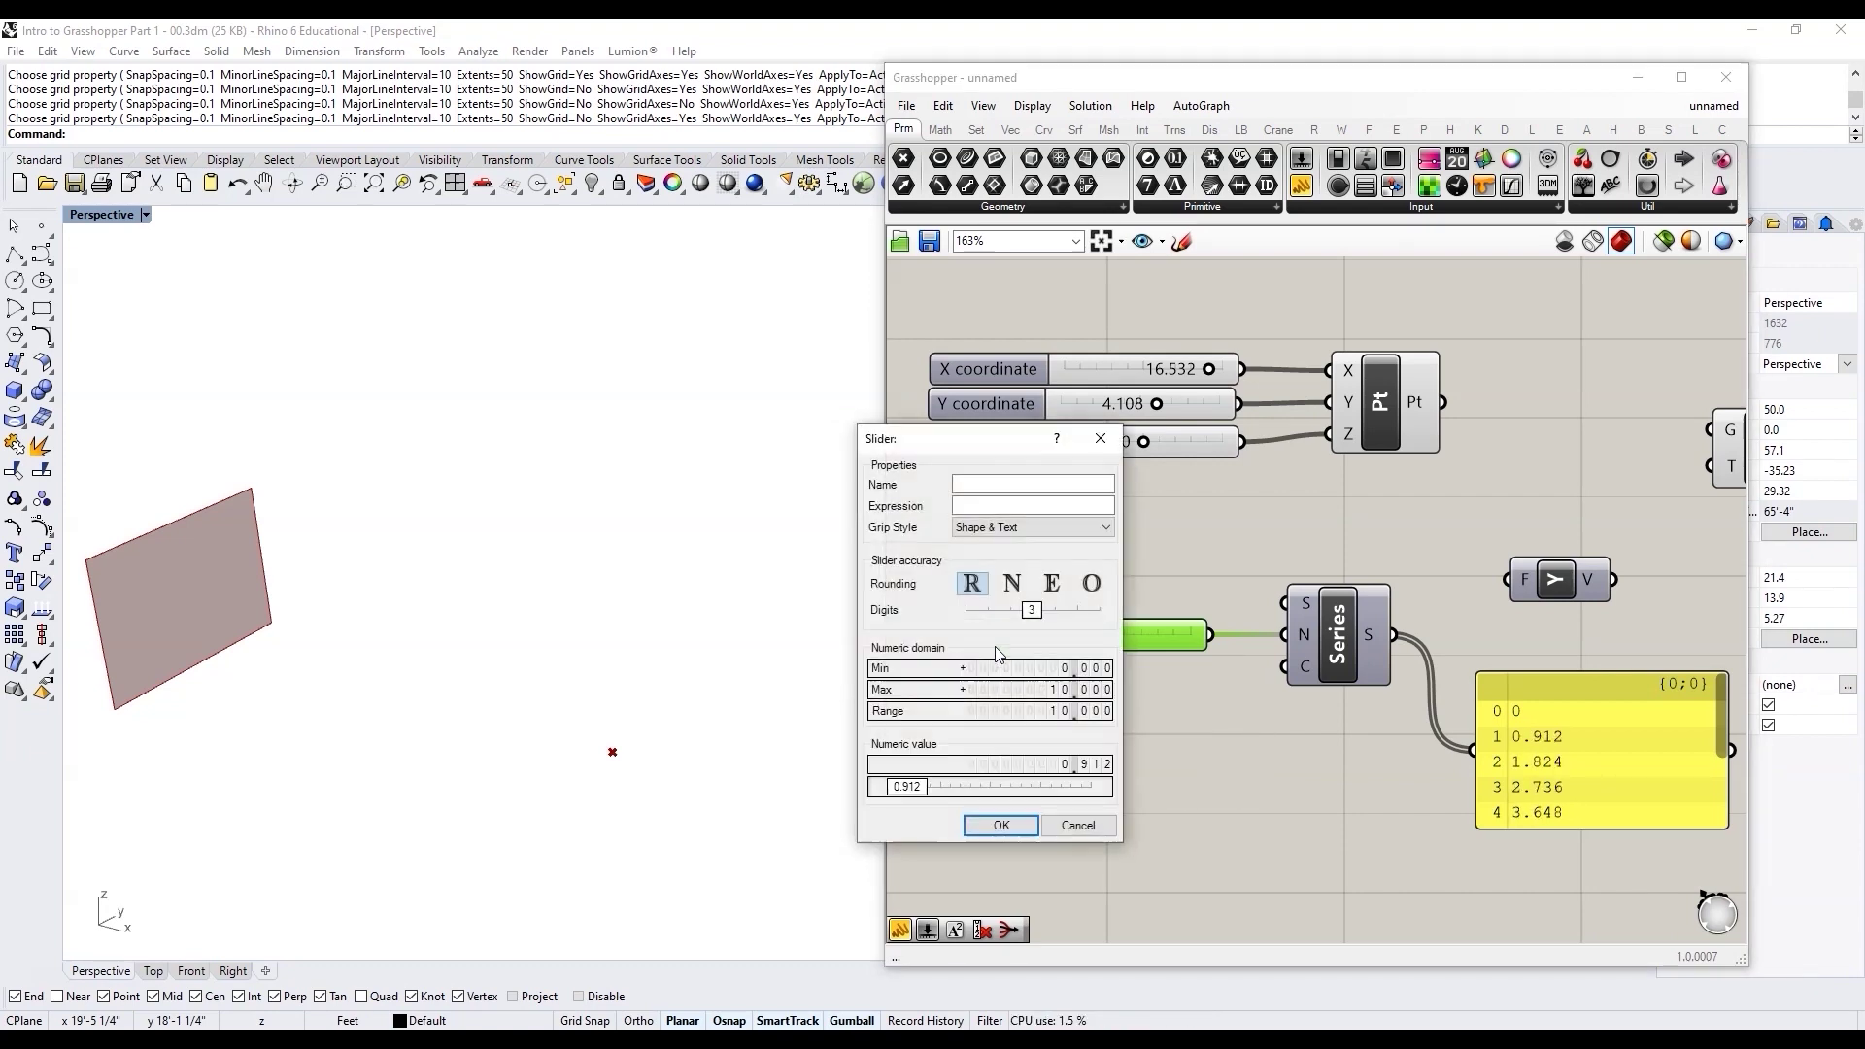
{"action": "double_click", "coordinate": [905, 691]}
{"action": "type", "text": "5"}
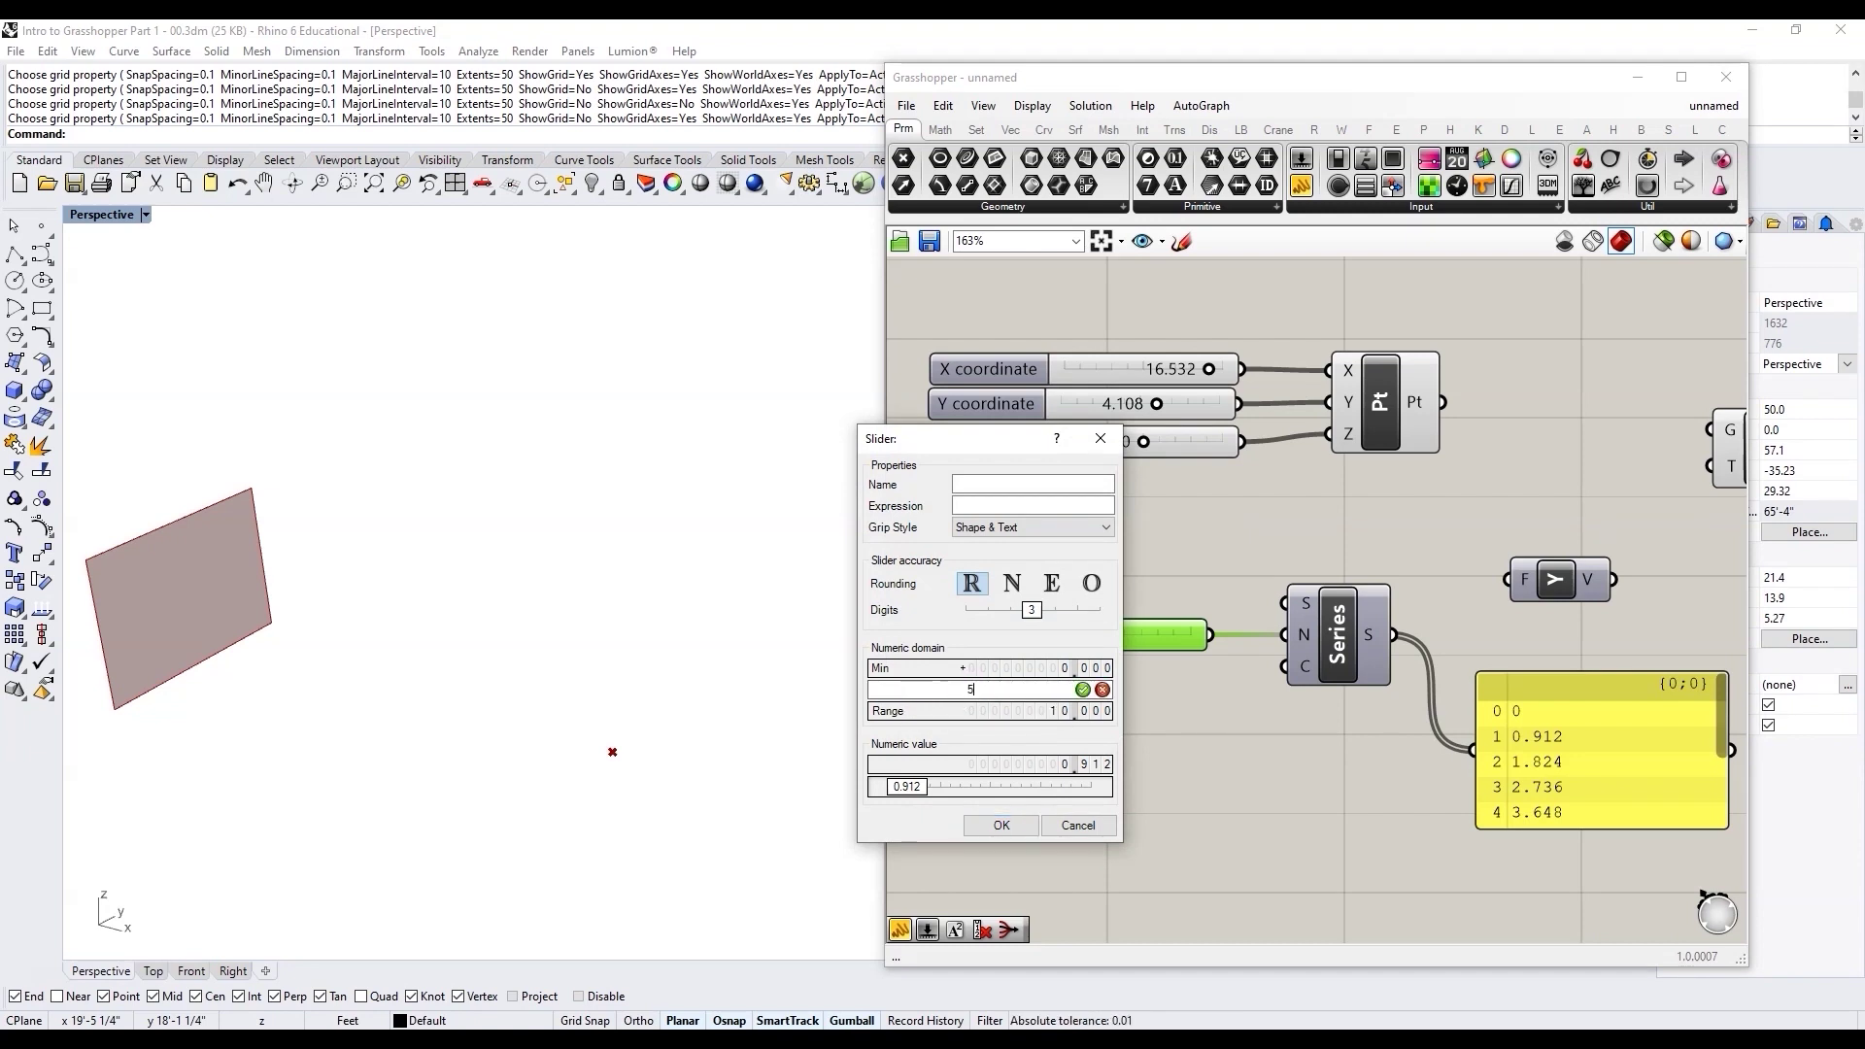
{"action": "left_click", "coordinate": [1083, 689]}
{"action": "left_click", "coordinate": [1010, 827]}
{"action": "mouse_move", "coordinate": [1059, 638]}
{"action": "left_mouse_down"}
{"action": "mouse_move", "coordinate": [1081, 639]}
{"action": "mouse_move", "coordinate": [1049, 637]}
{"action": "left_mouse_up"}
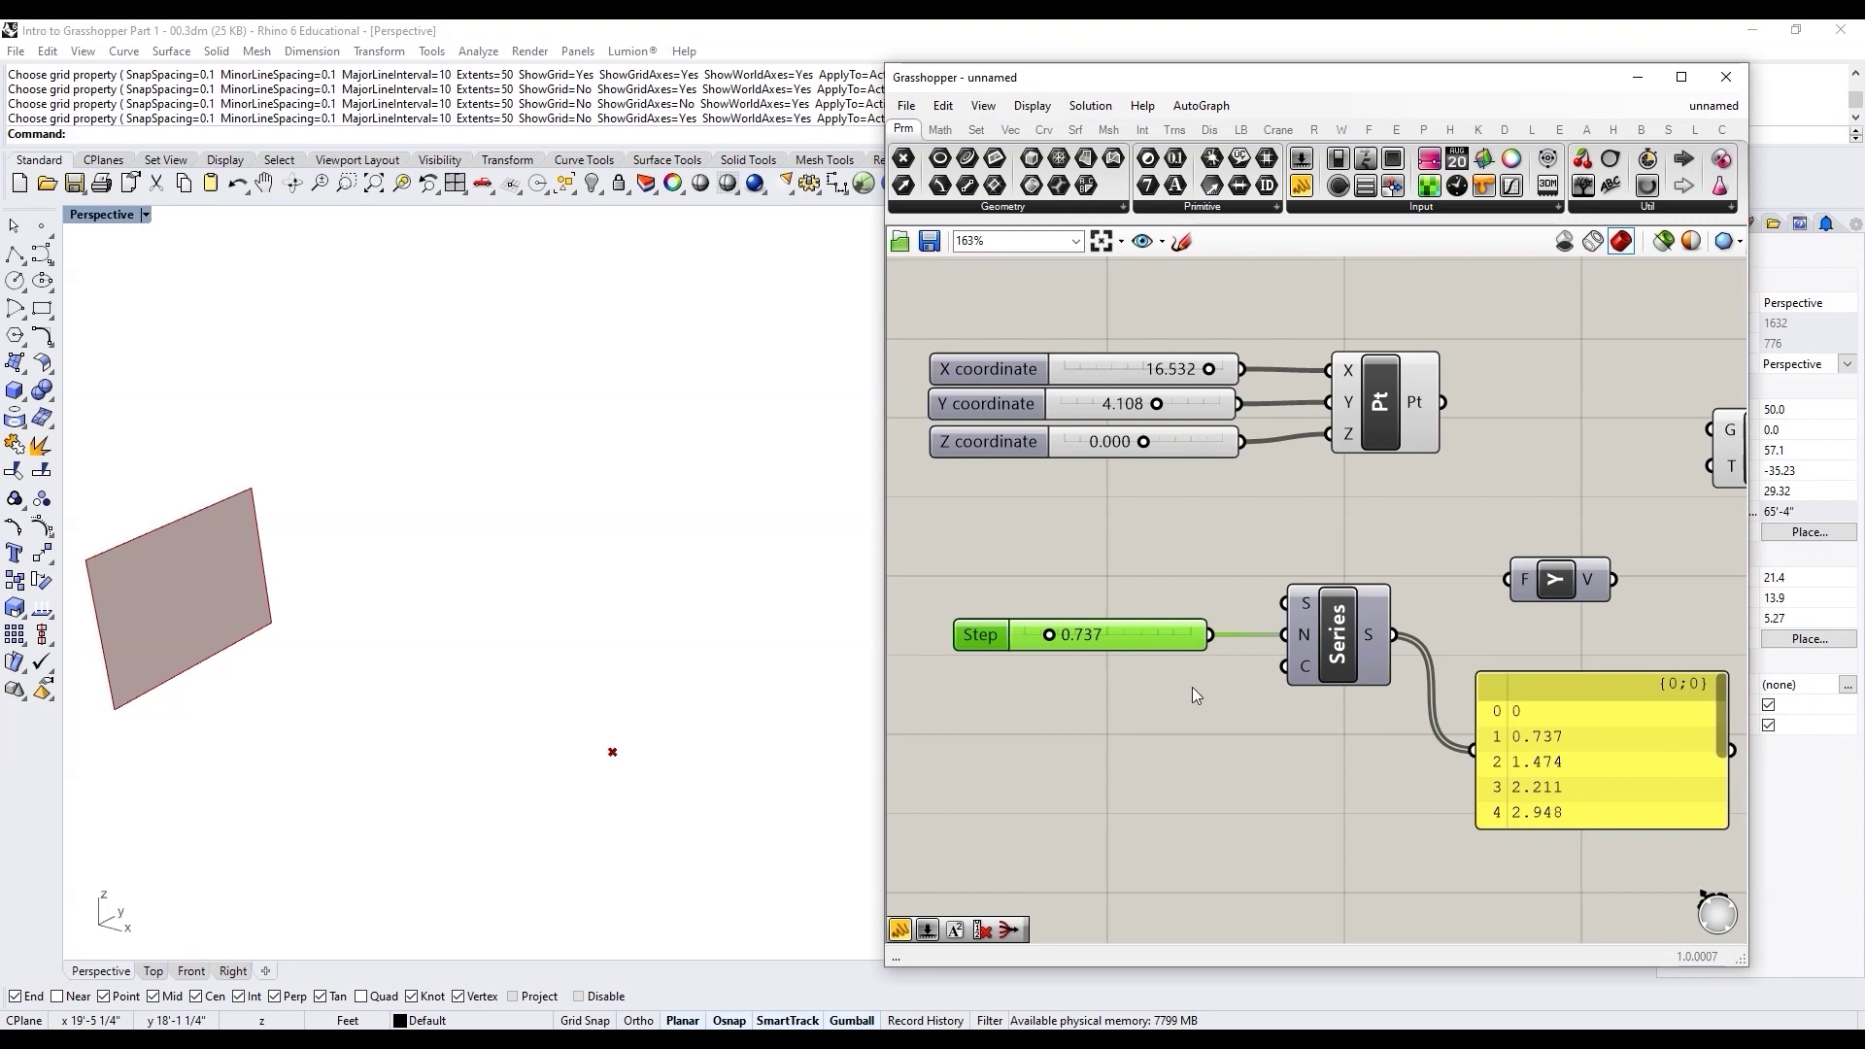
{"action": "left_click_drag", "start_coordinate": [1530, 690], "coordinate": [1577, 787]}
Step: Add a number slider ranging from 10 to 100, set it to 26, and connect it to the Series count input (C)
{"action": "scroll", "coordinate": [1604, 703], "scroll_direction": "down", "scroll_amount": 3}
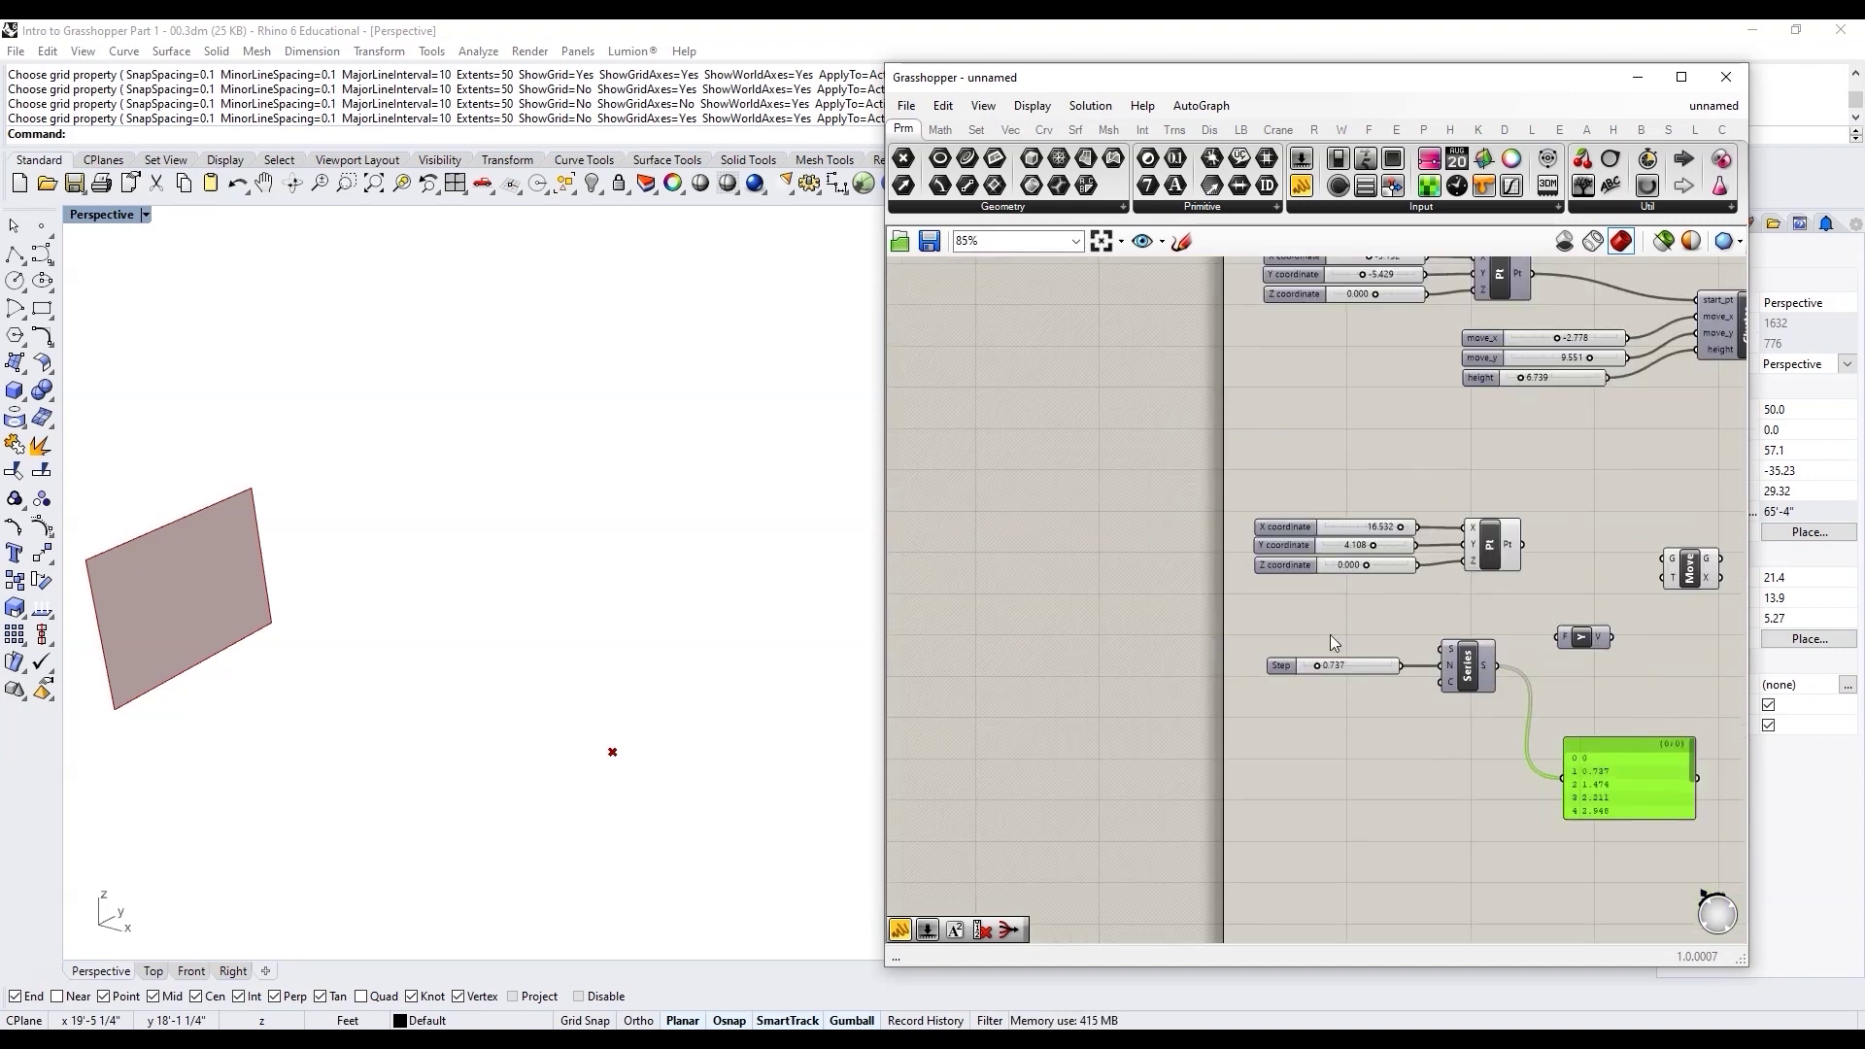
{"action": "scroll", "coordinate": [1398, 707], "scroll_direction": "up", "scroll_amount": 1}
{"action": "scroll", "coordinate": [1244, 690], "scroll_direction": "up", "scroll_amount": 2}
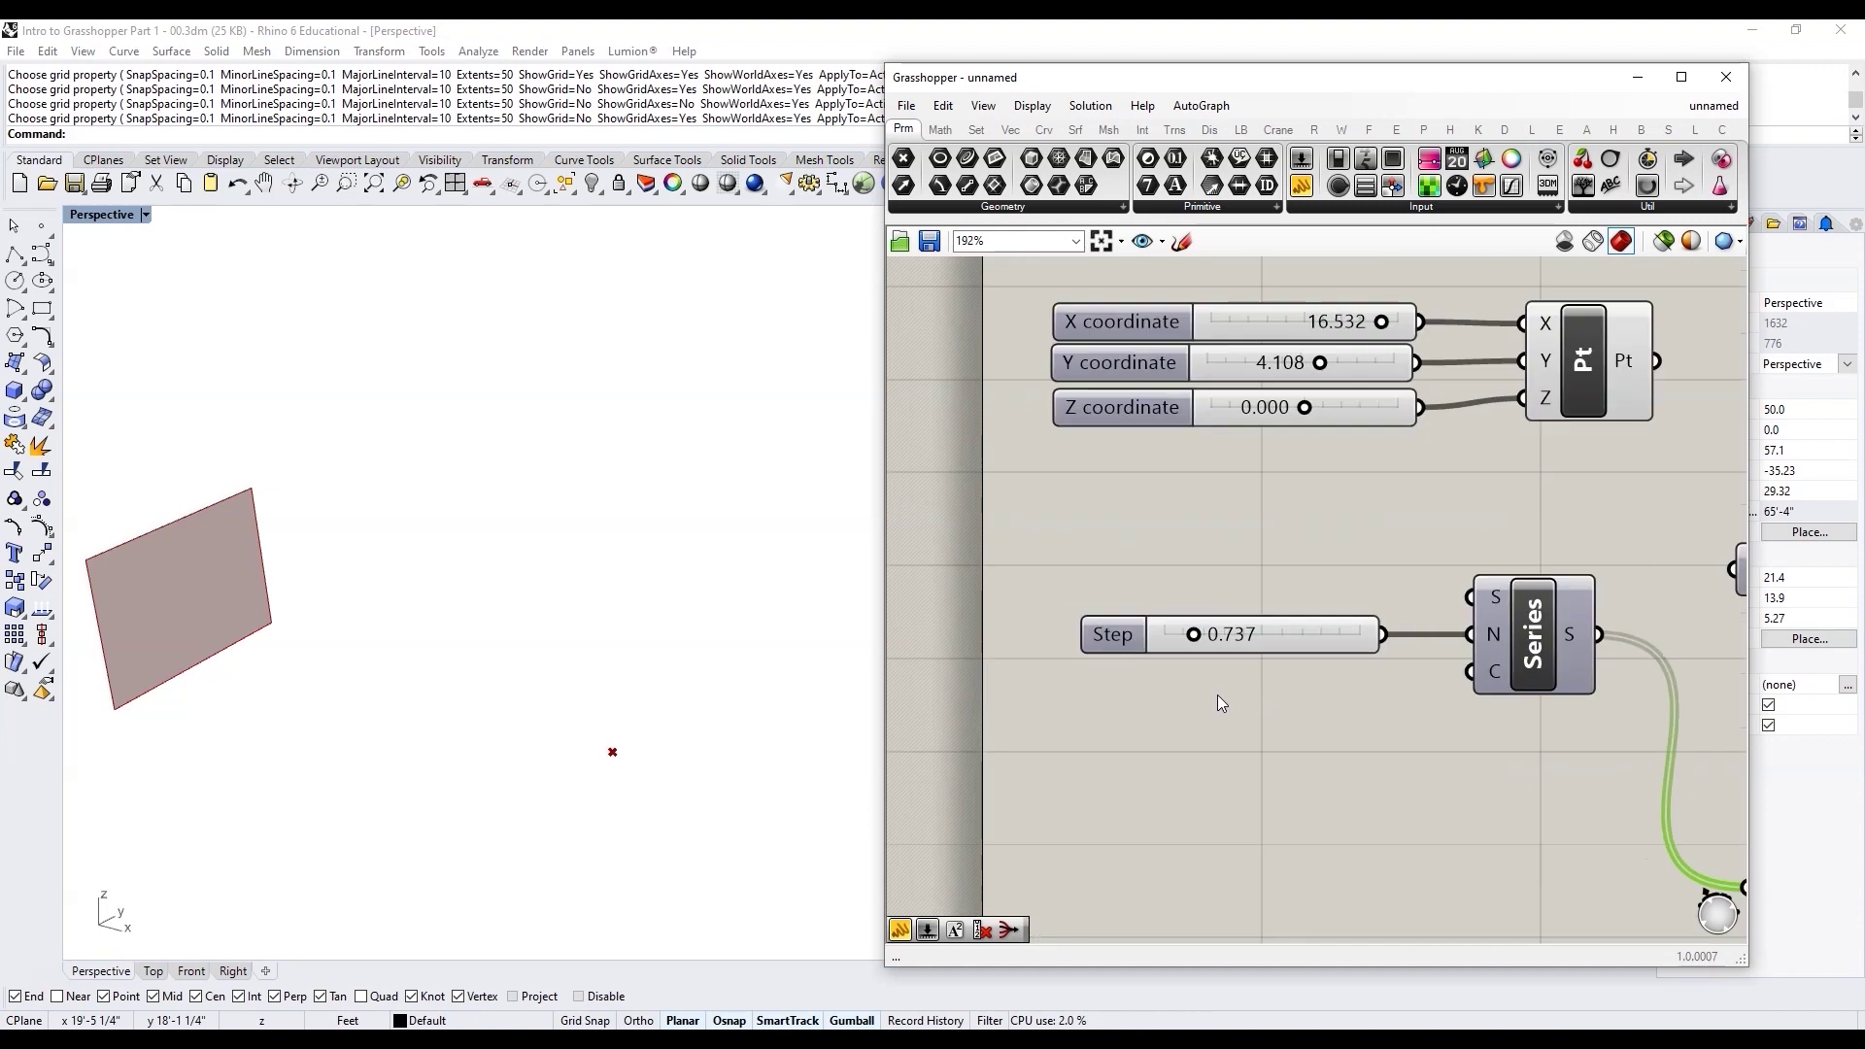
{"action": "scroll", "coordinate": [1215, 695], "scroll_direction": "down", "scroll_amount": 1}
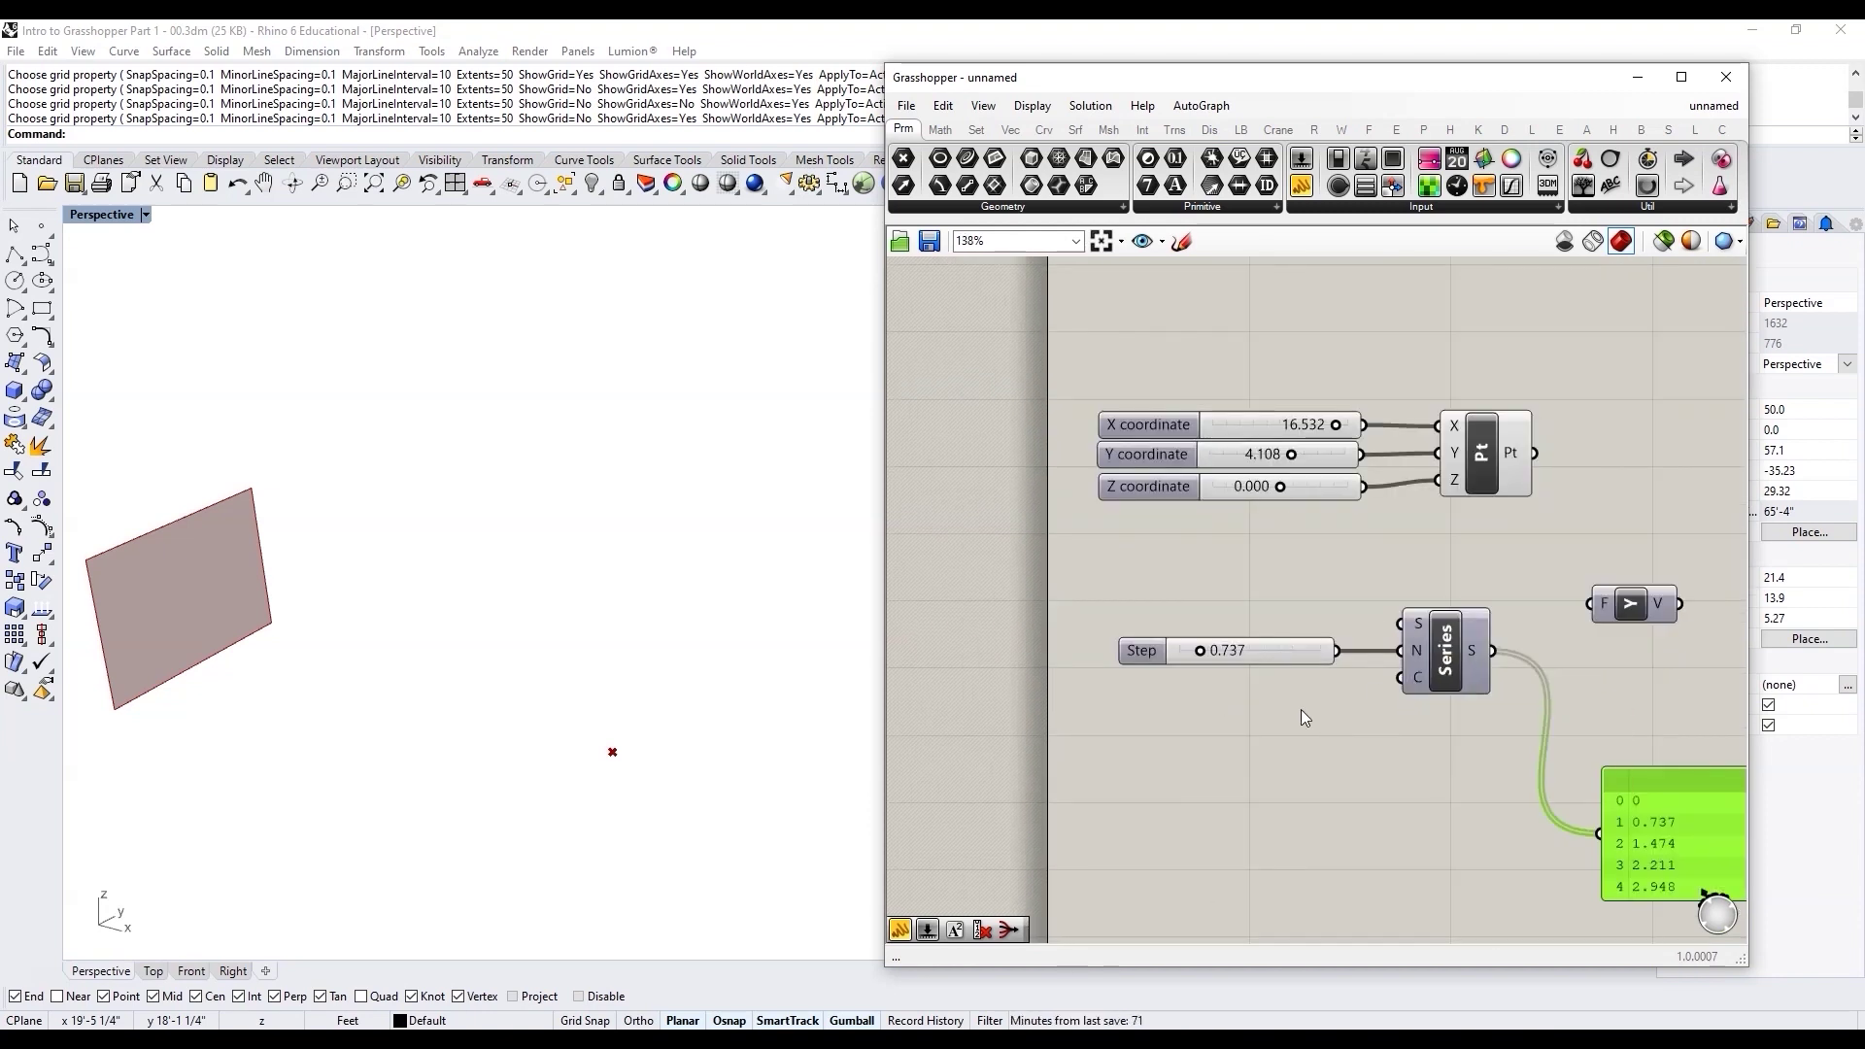
{"action": "scroll", "coordinate": [1254, 738], "scroll_direction": "up", "scroll_amount": 2}
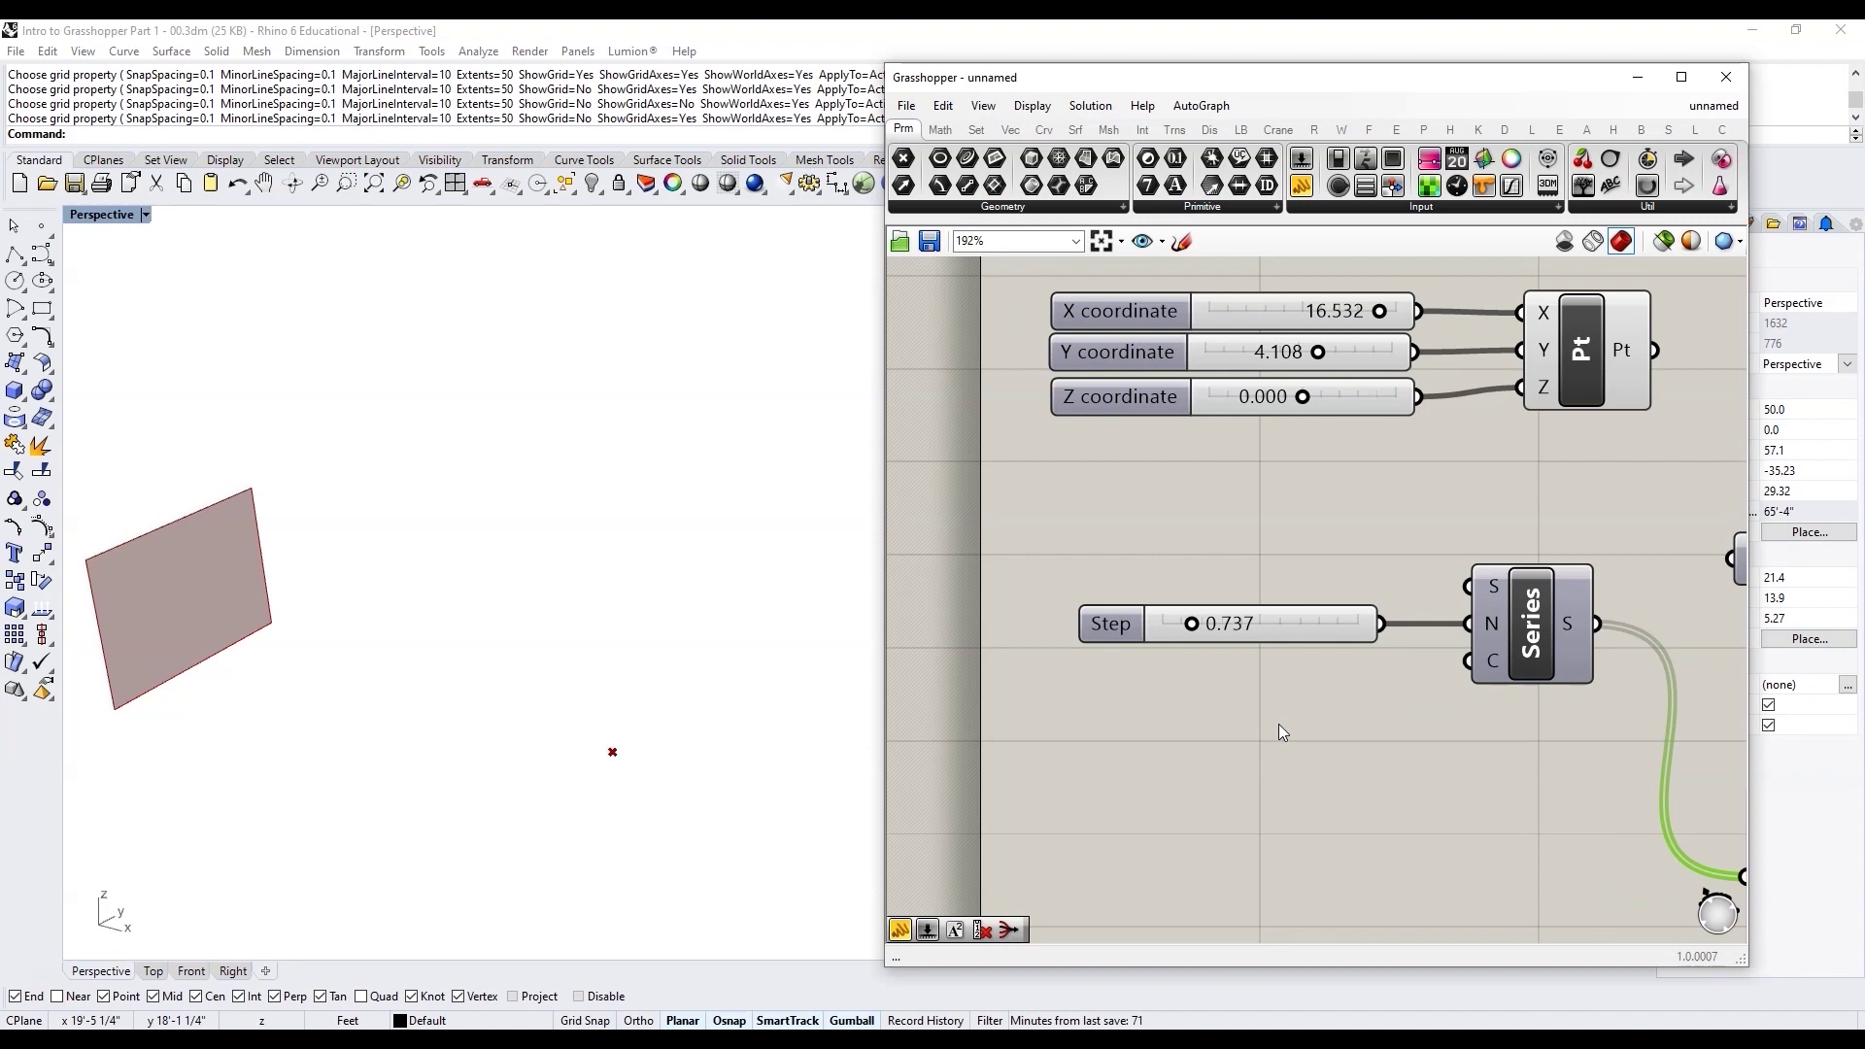
{"action": "double_click", "coordinate": [1238, 757]}
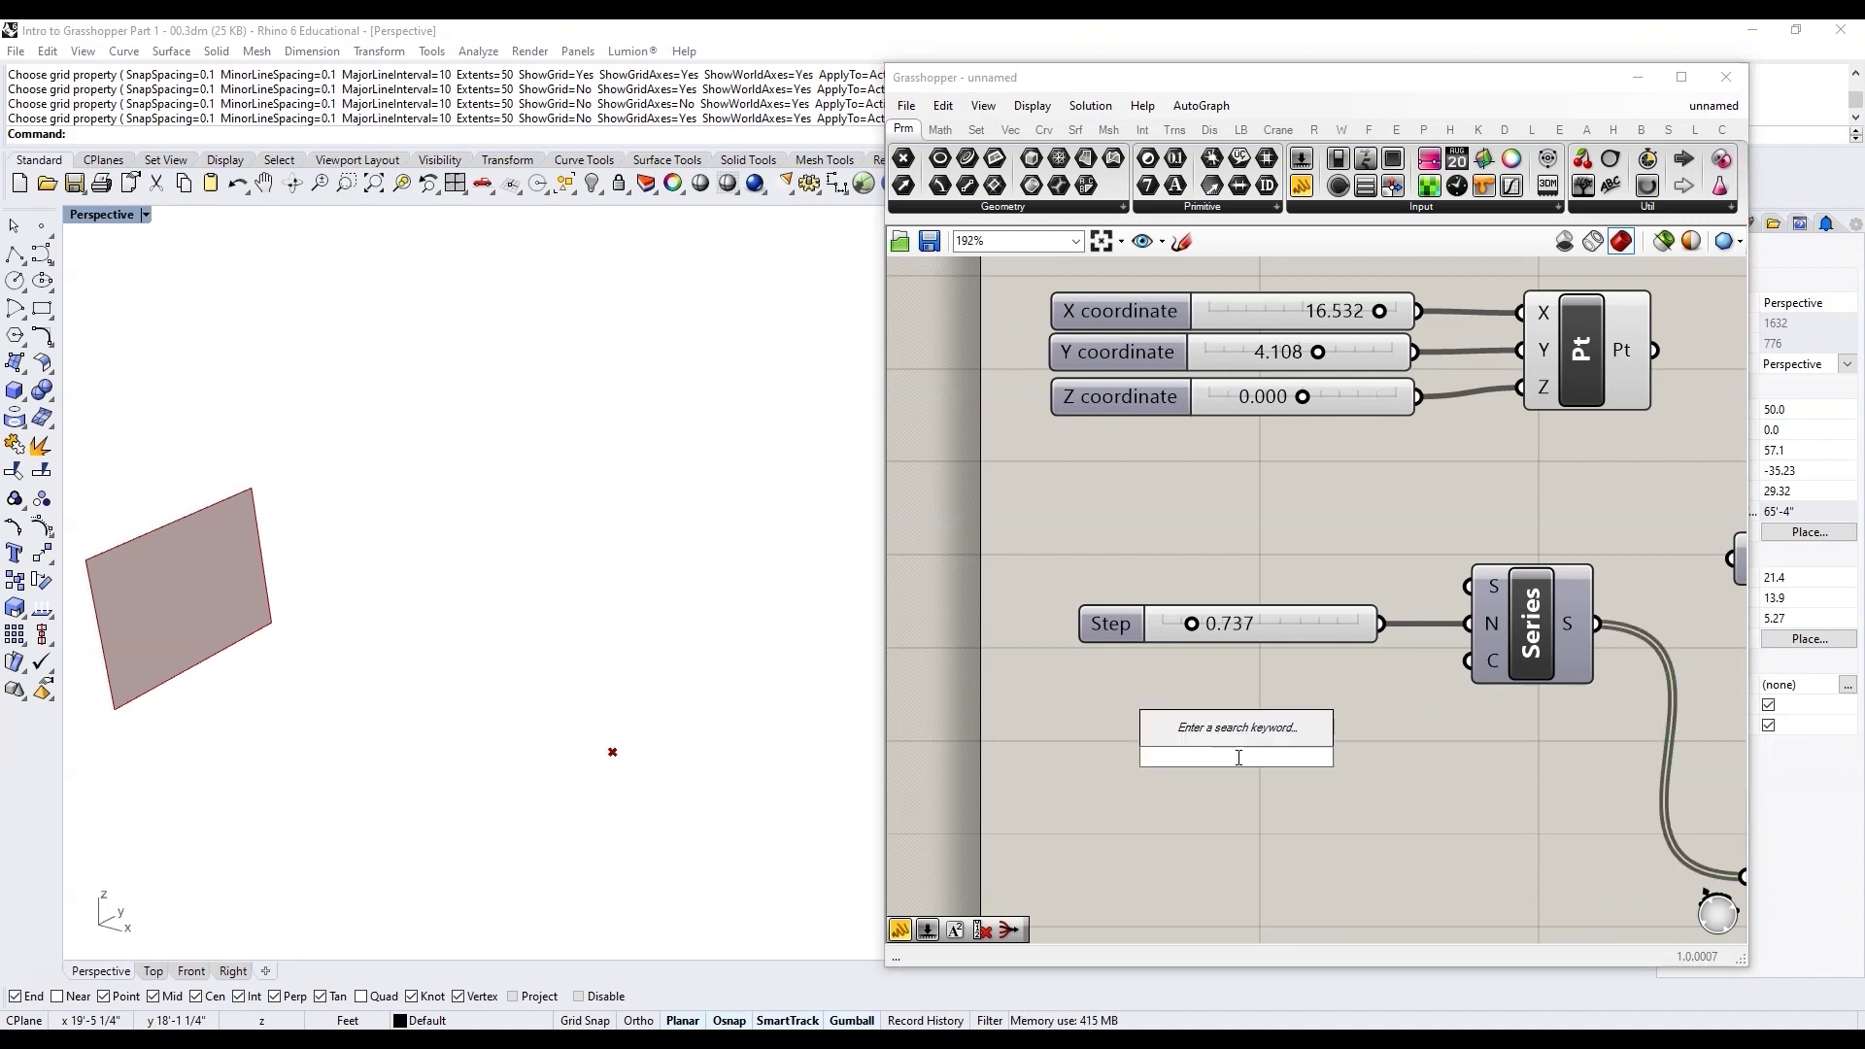
{"action": "type", "text": "1<"}
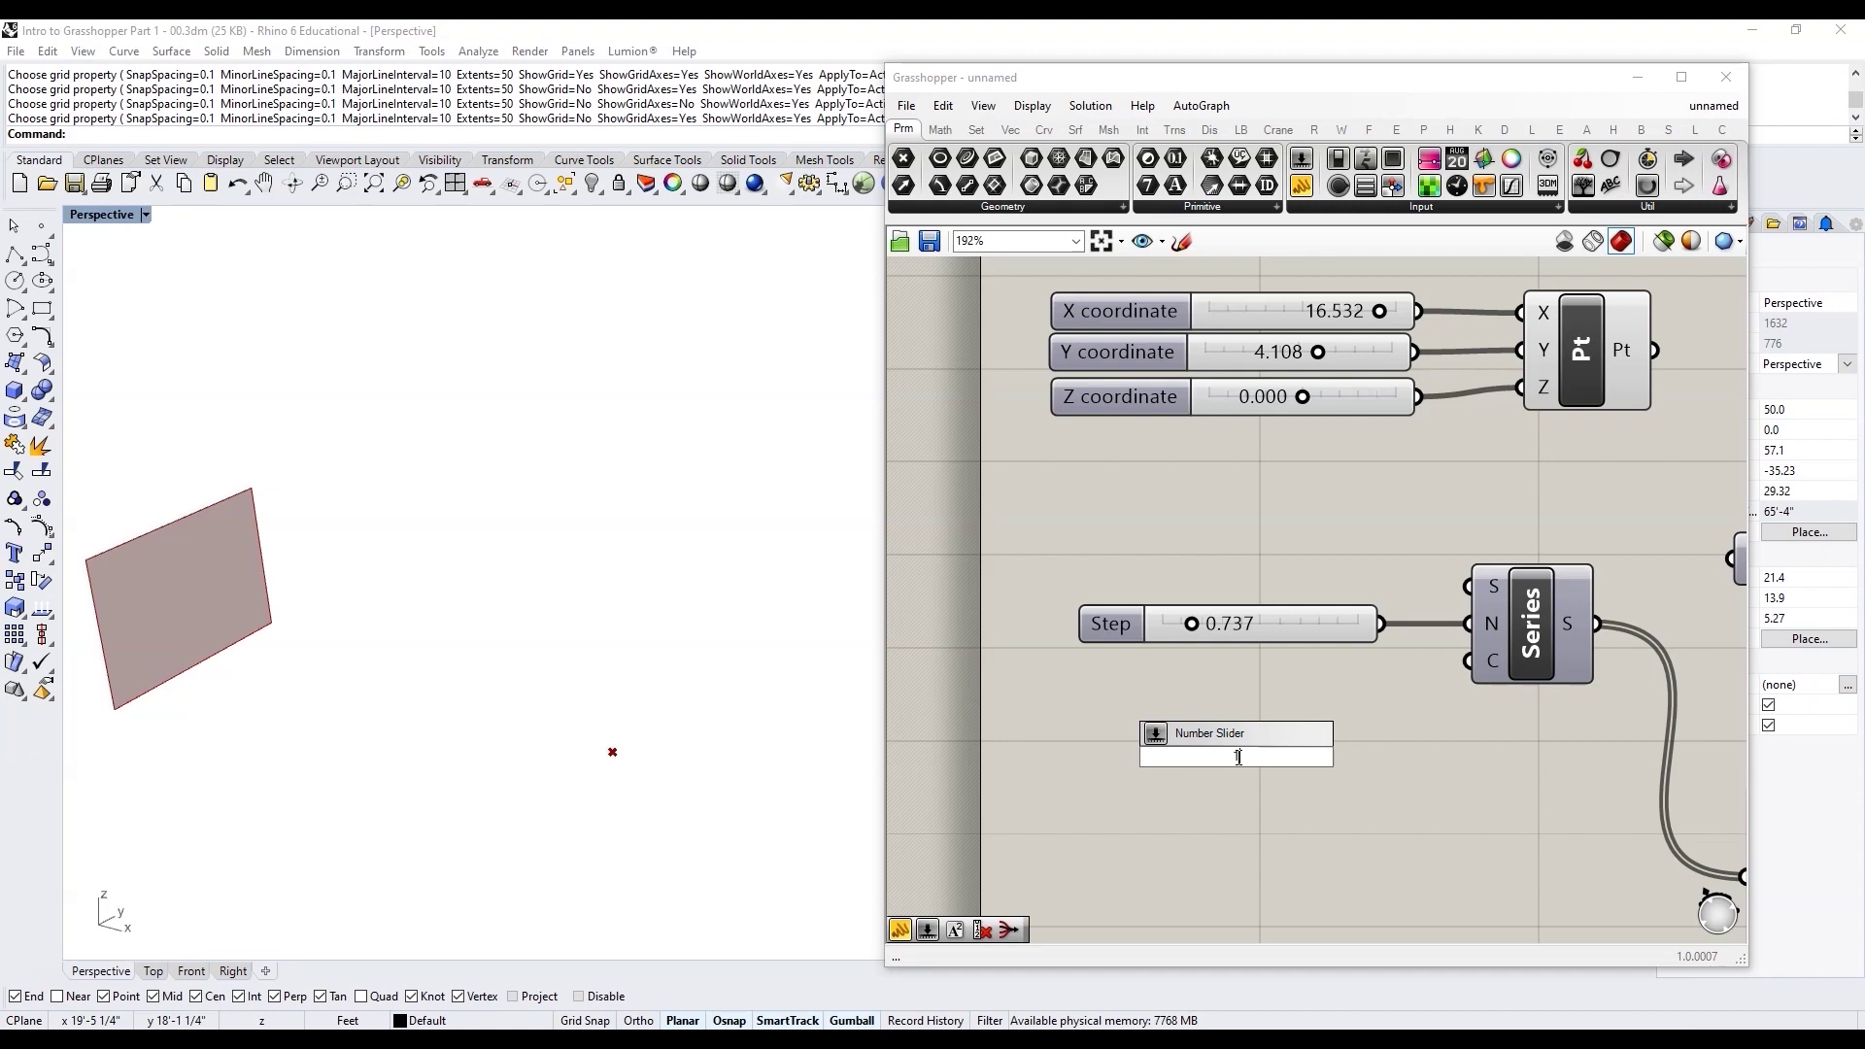
{"action": "key", "text": "BackSpace"}
{"action": "key", "text": "BackSpace"}
{"action": "type", "text": "10<100"}
{"action": "key", "text": "Return"}
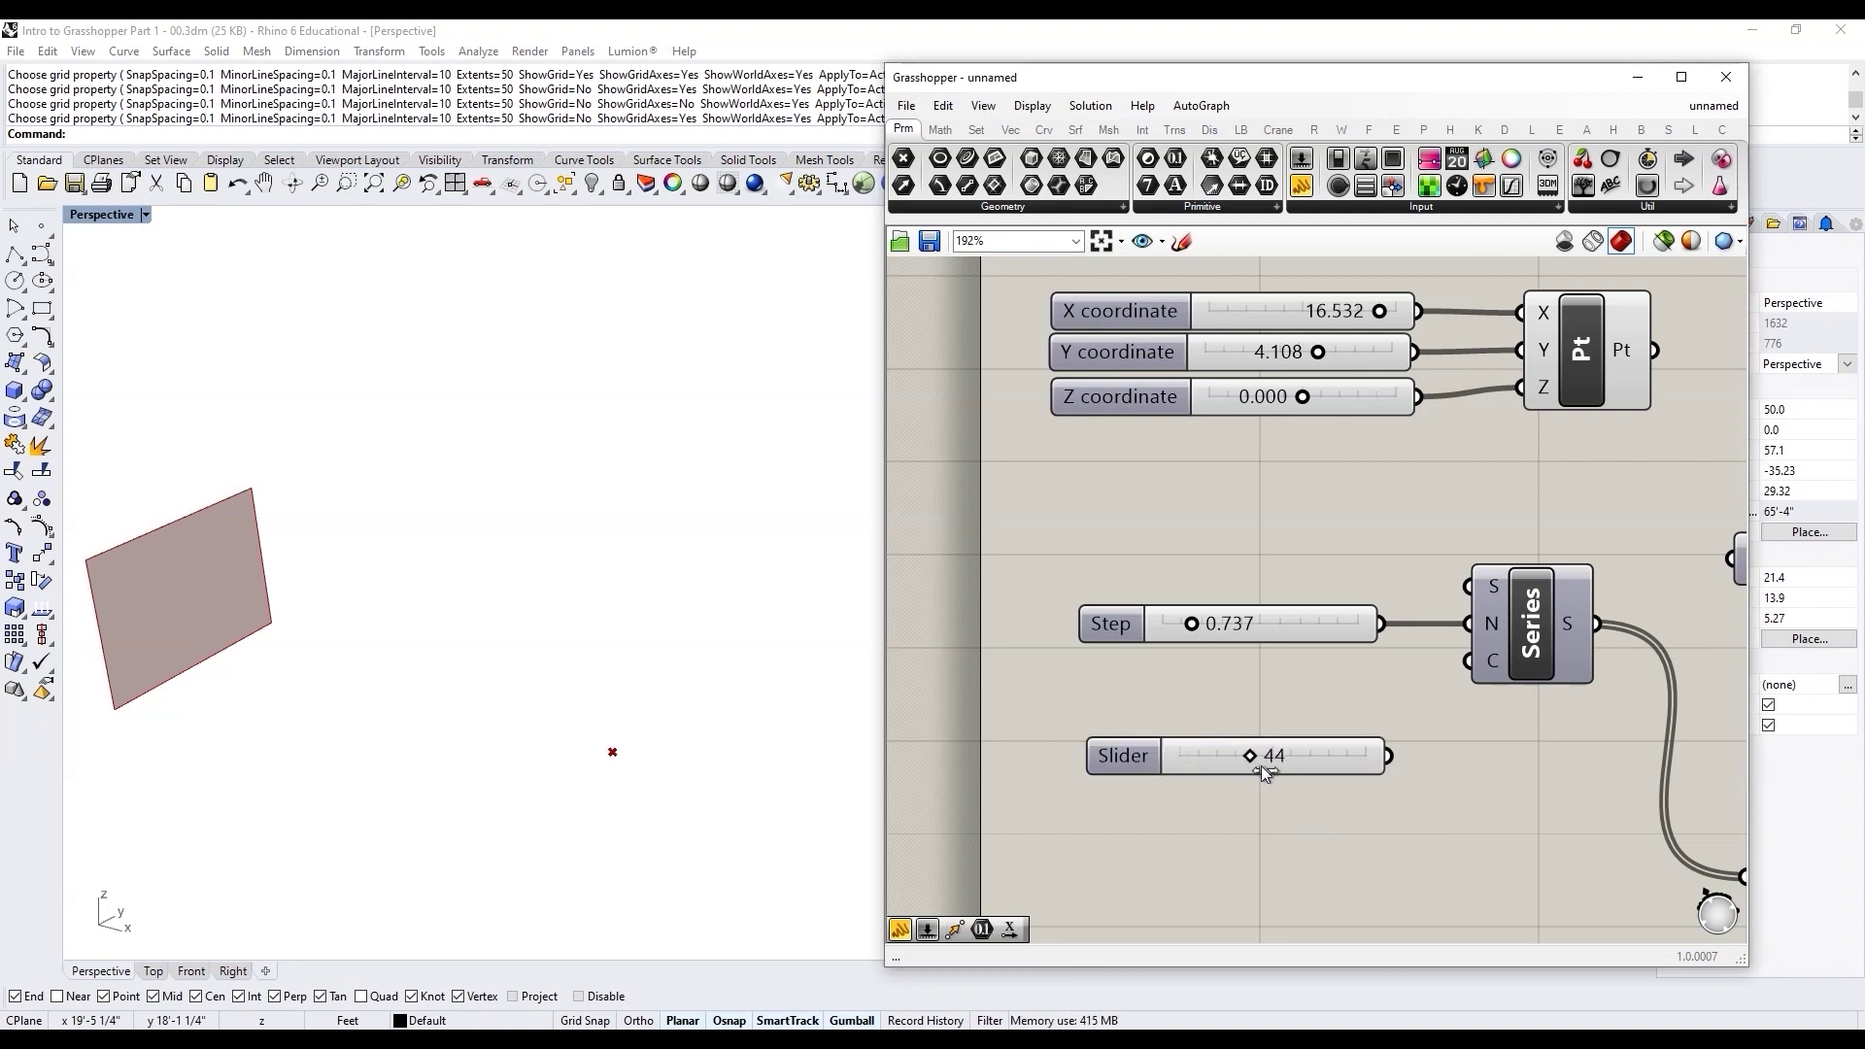
{"action": "left_click_drag", "start_coordinate": [1246, 767], "coordinate": [1214, 767]}
{"action": "left_click_drag", "start_coordinate": [1389, 756], "coordinate": [1466, 660]}
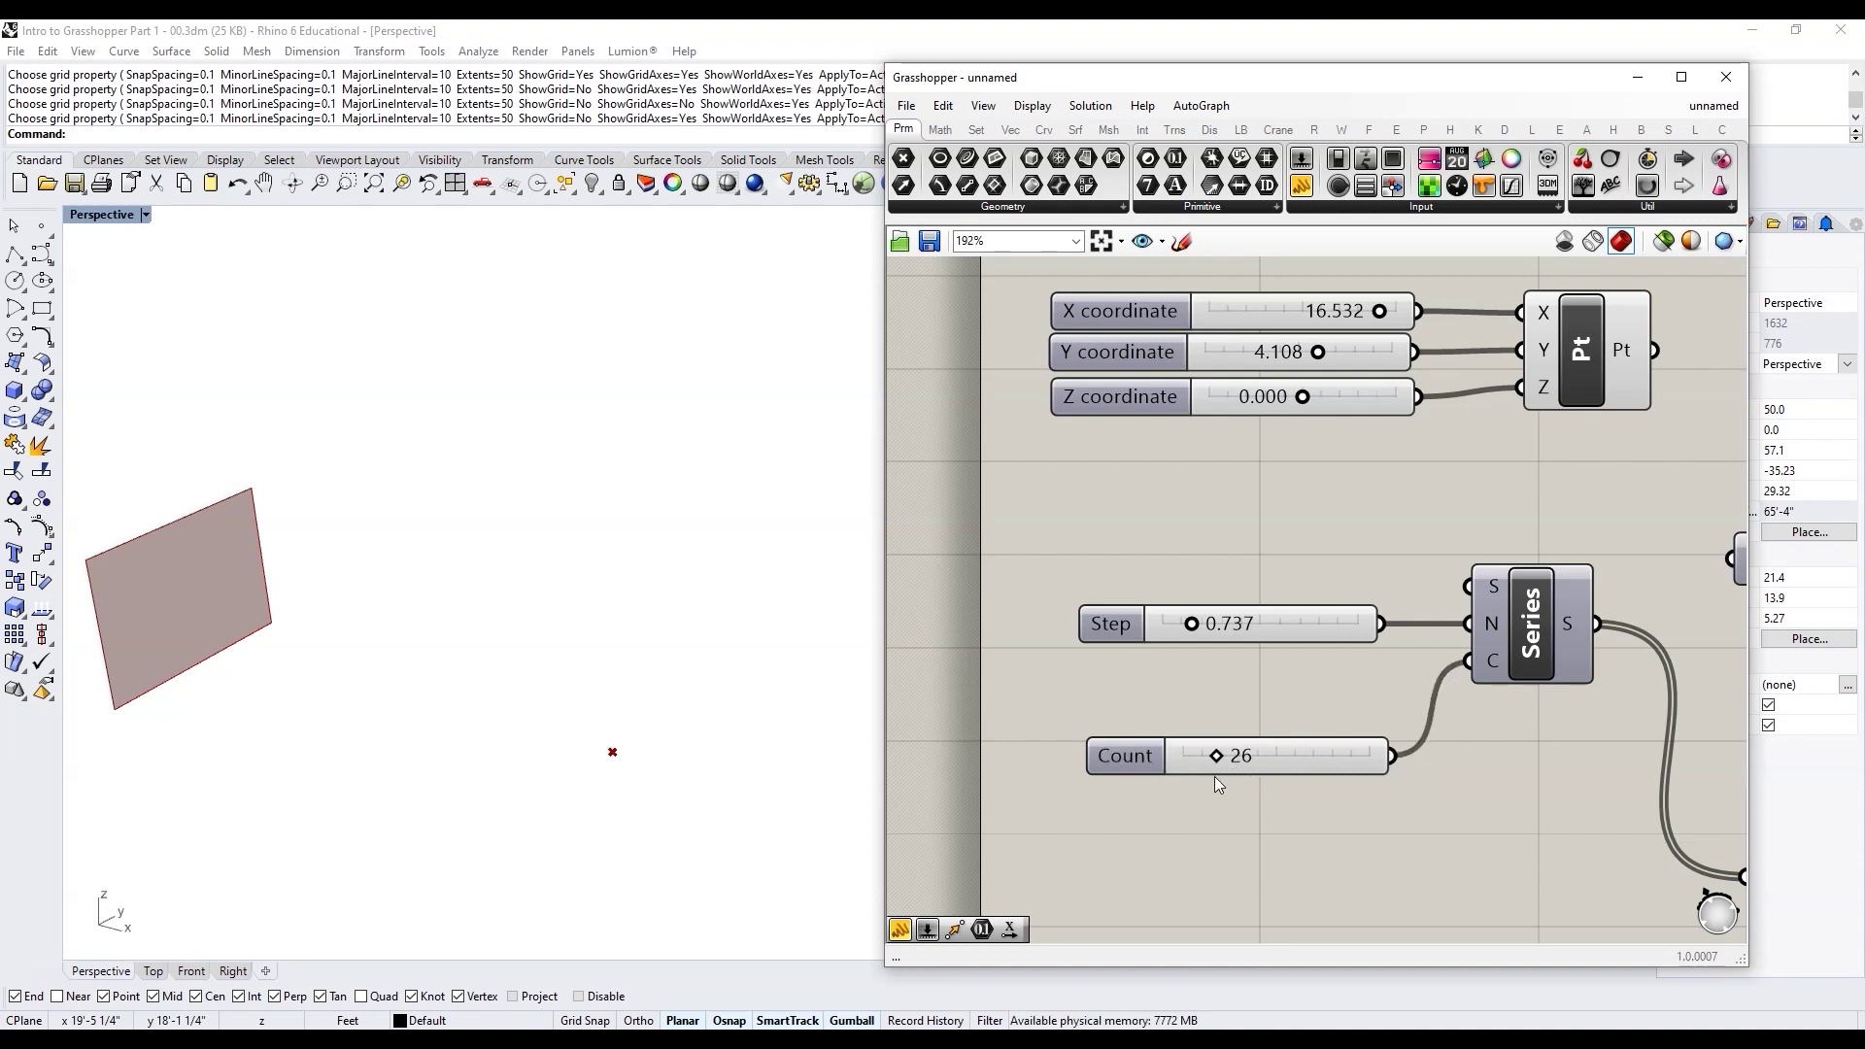
Step: Check the panel's series values down to the end of the list and delete the panel
{"action": "scroll", "coordinate": [1214, 775], "scroll_direction": "up", "scroll_amount": 2}
{"action": "scroll", "coordinate": [1164, 736], "scroll_direction": "down", "scroll_amount": 4}
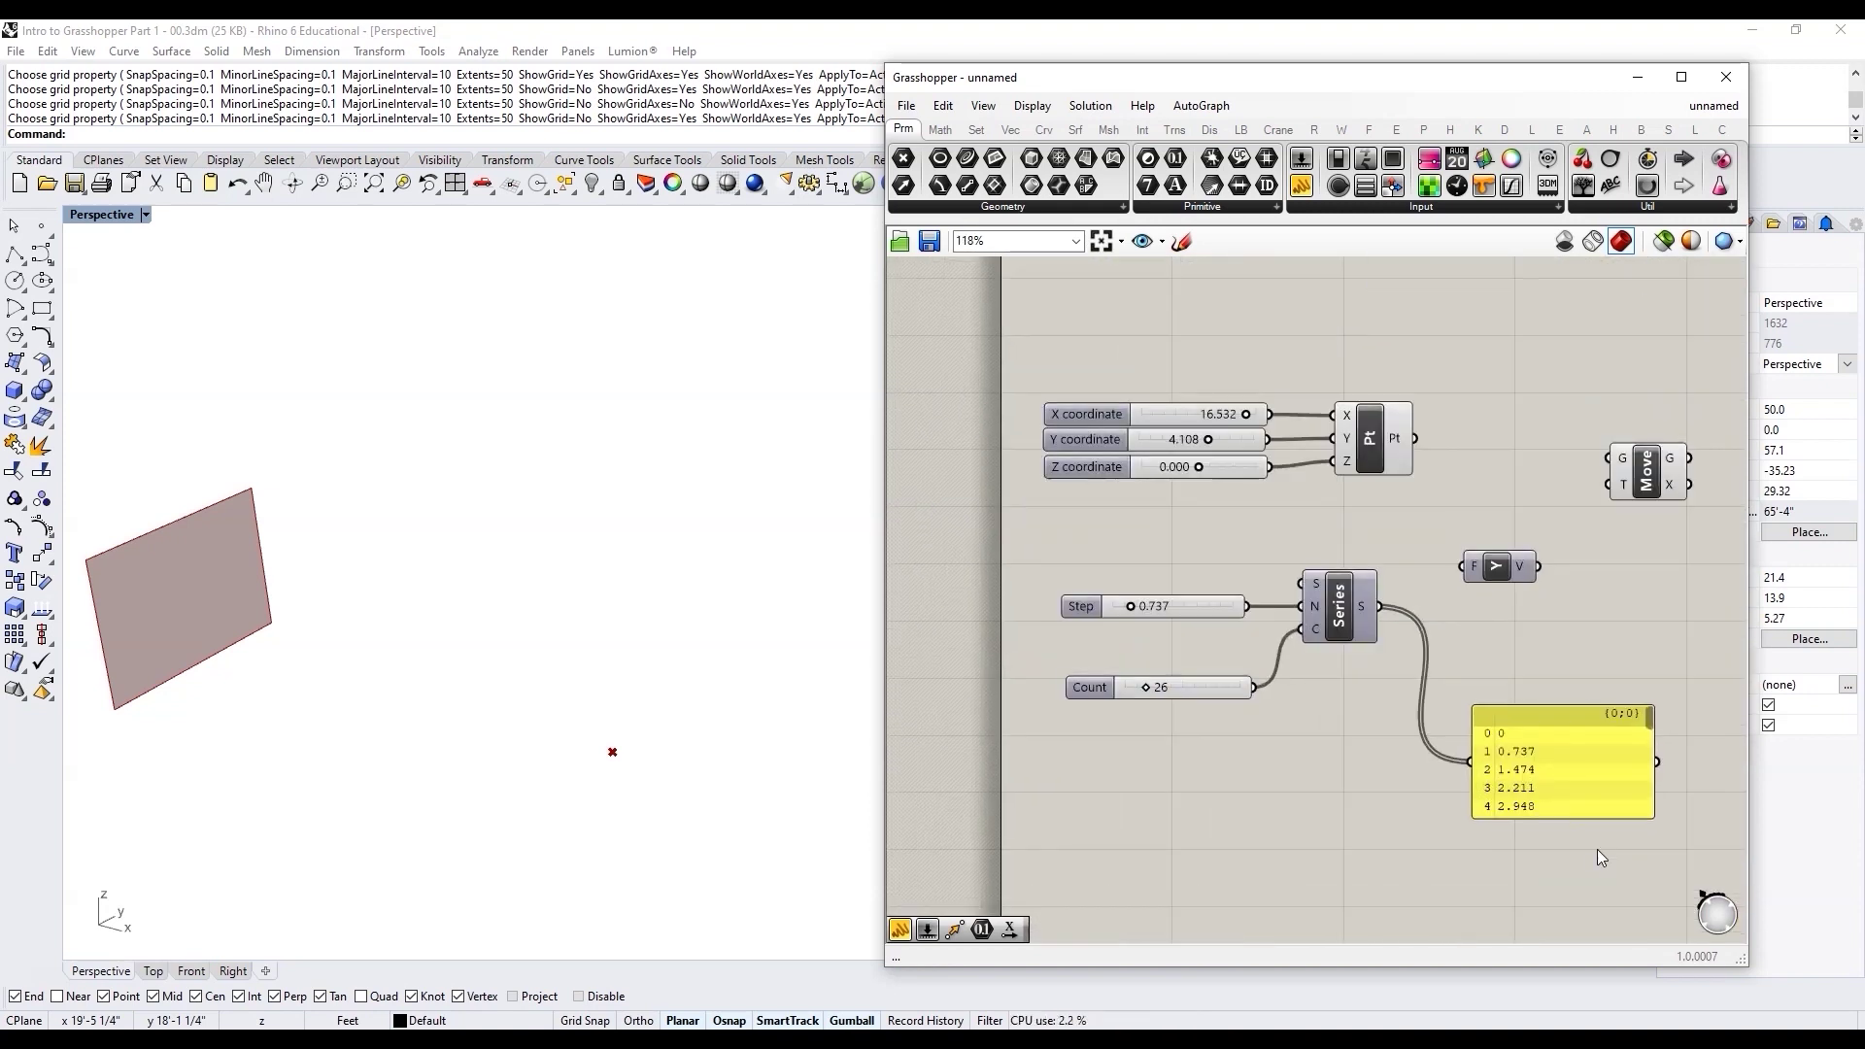
{"action": "scroll", "coordinate": [1597, 849], "scroll_direction": "up", "scroll_amount": 2}
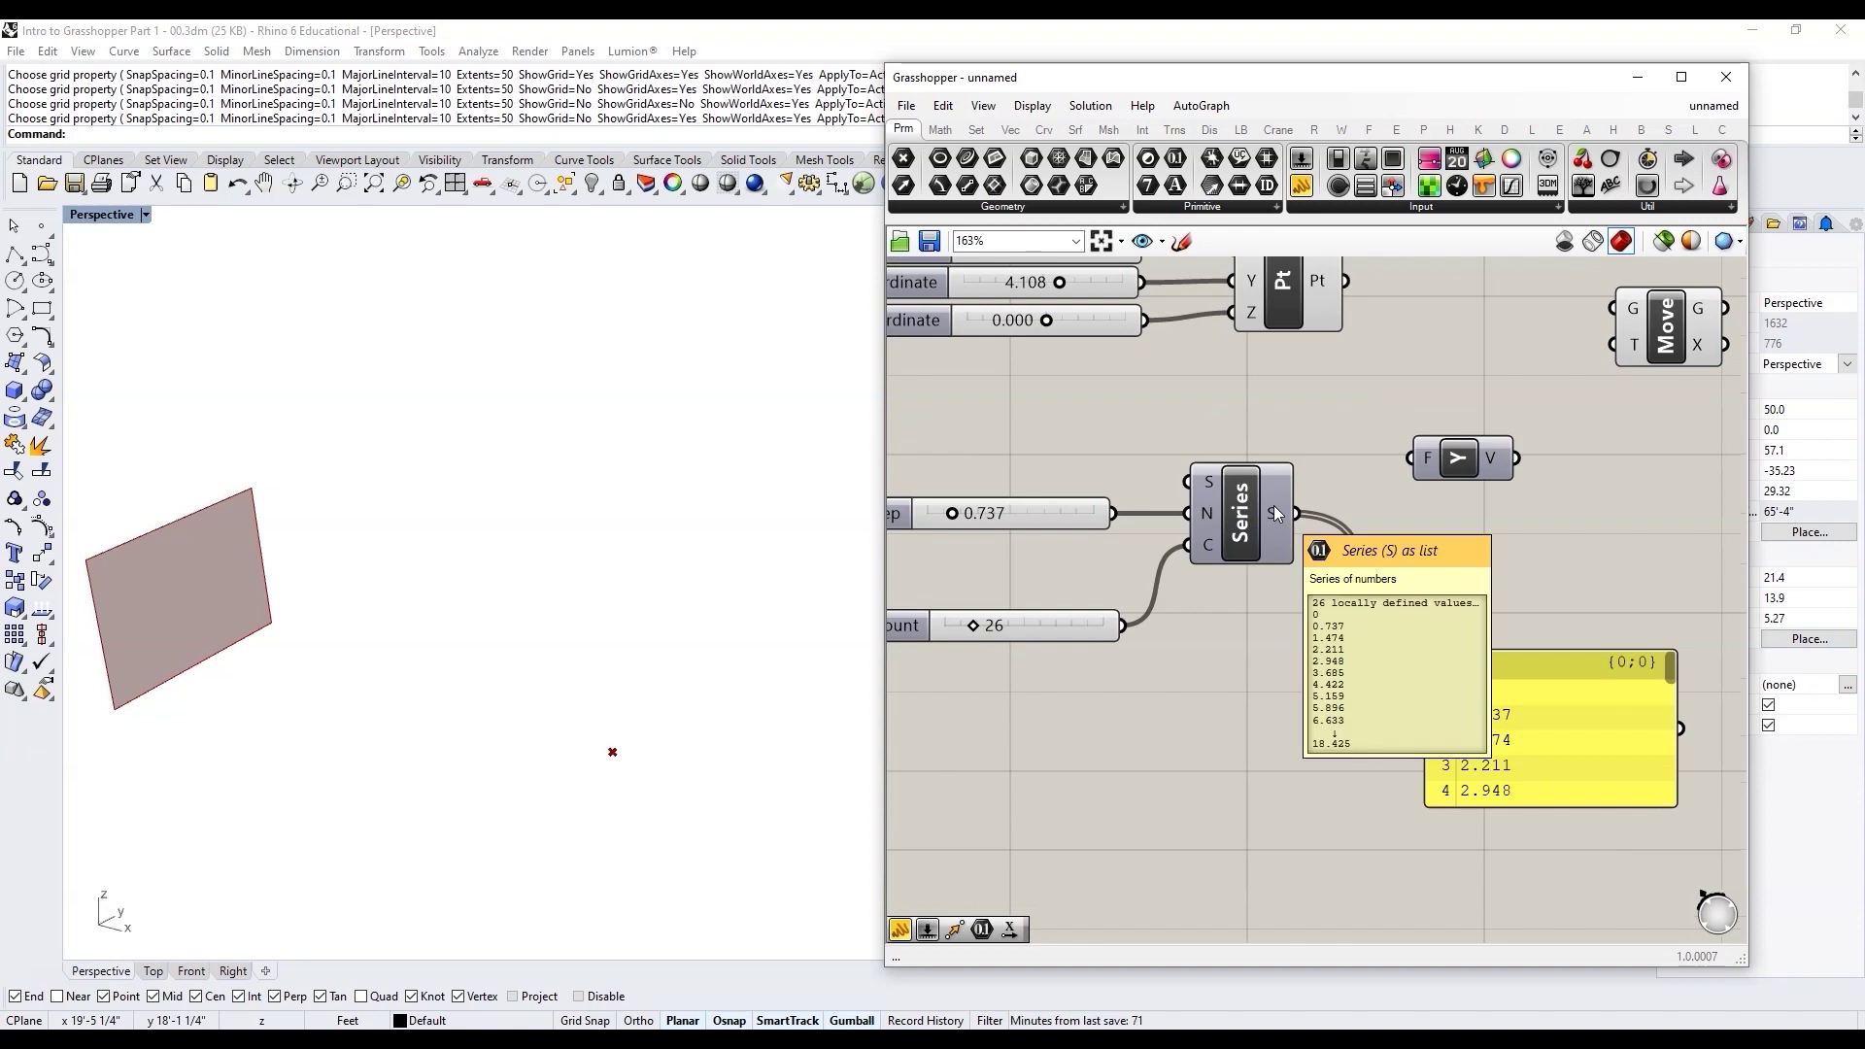
{"action": "left_click_drag", "start_coordinate": [1669, 670], "coordinate": [1660, 807]}
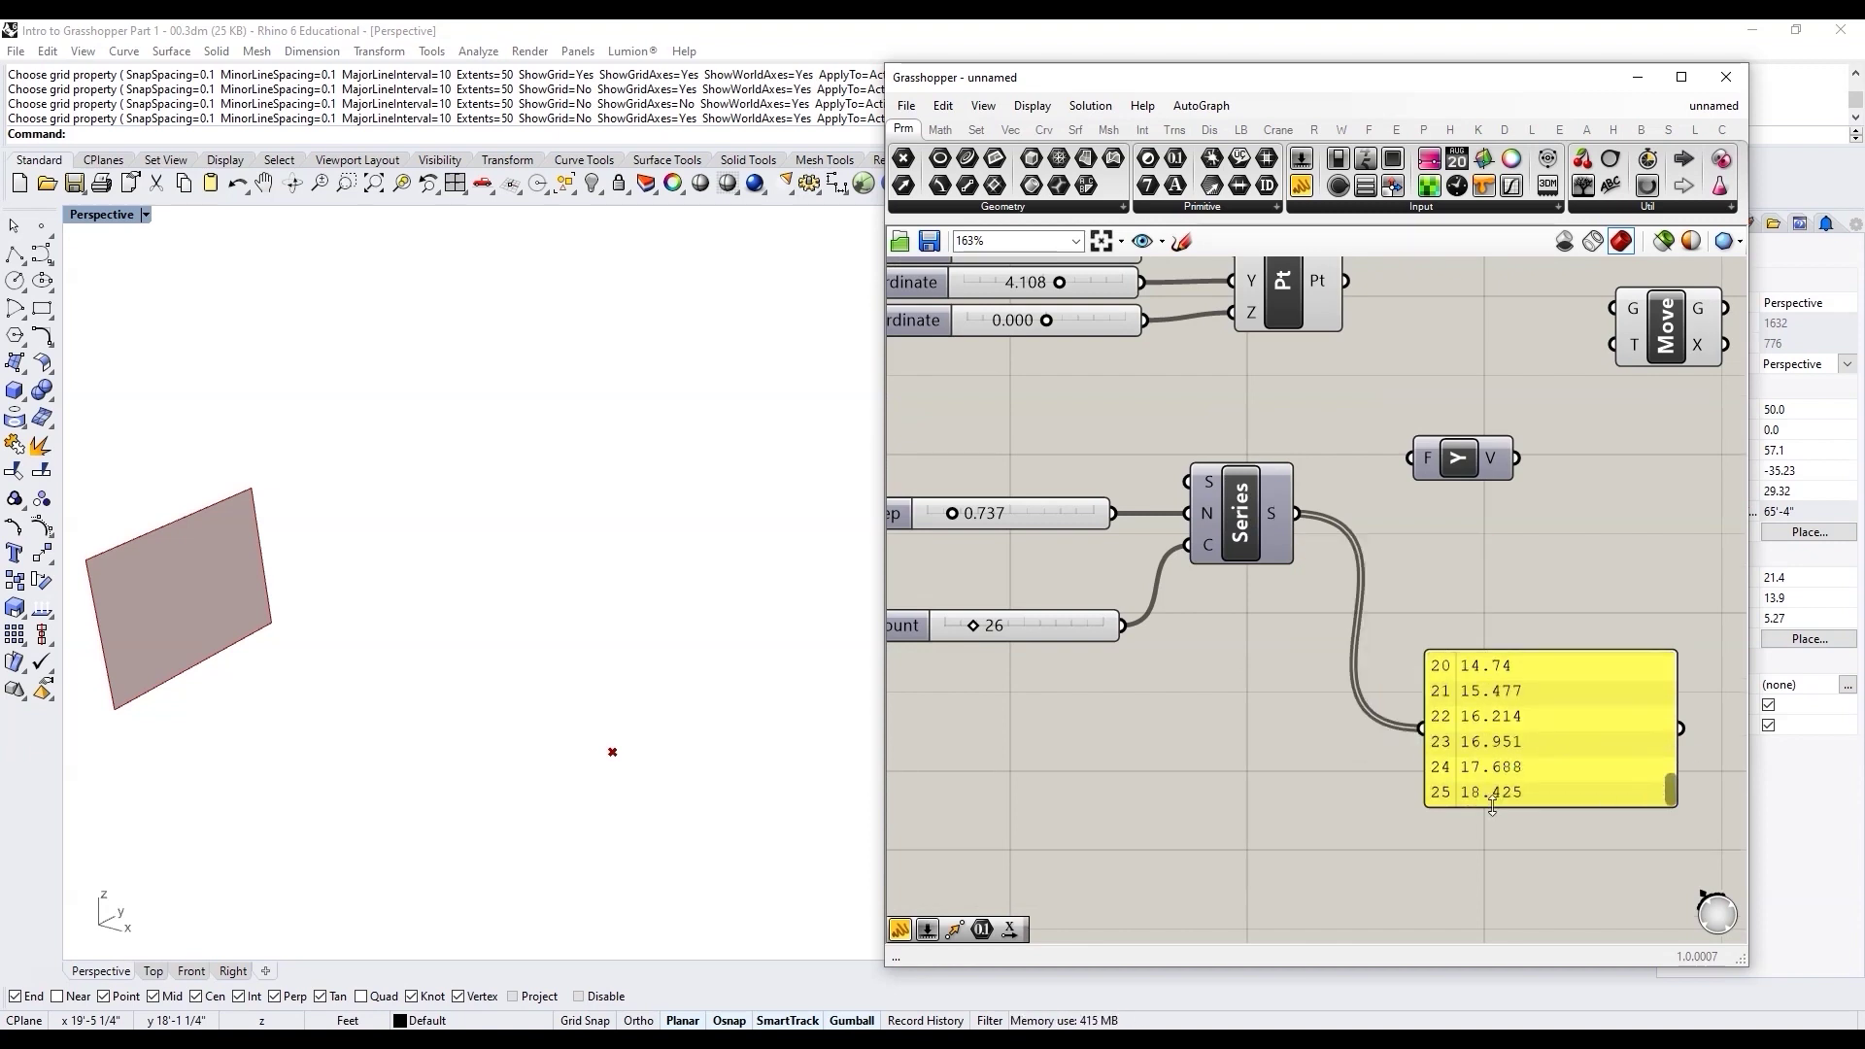
{"action": "left_click", "coordinate": [1589, 707]}
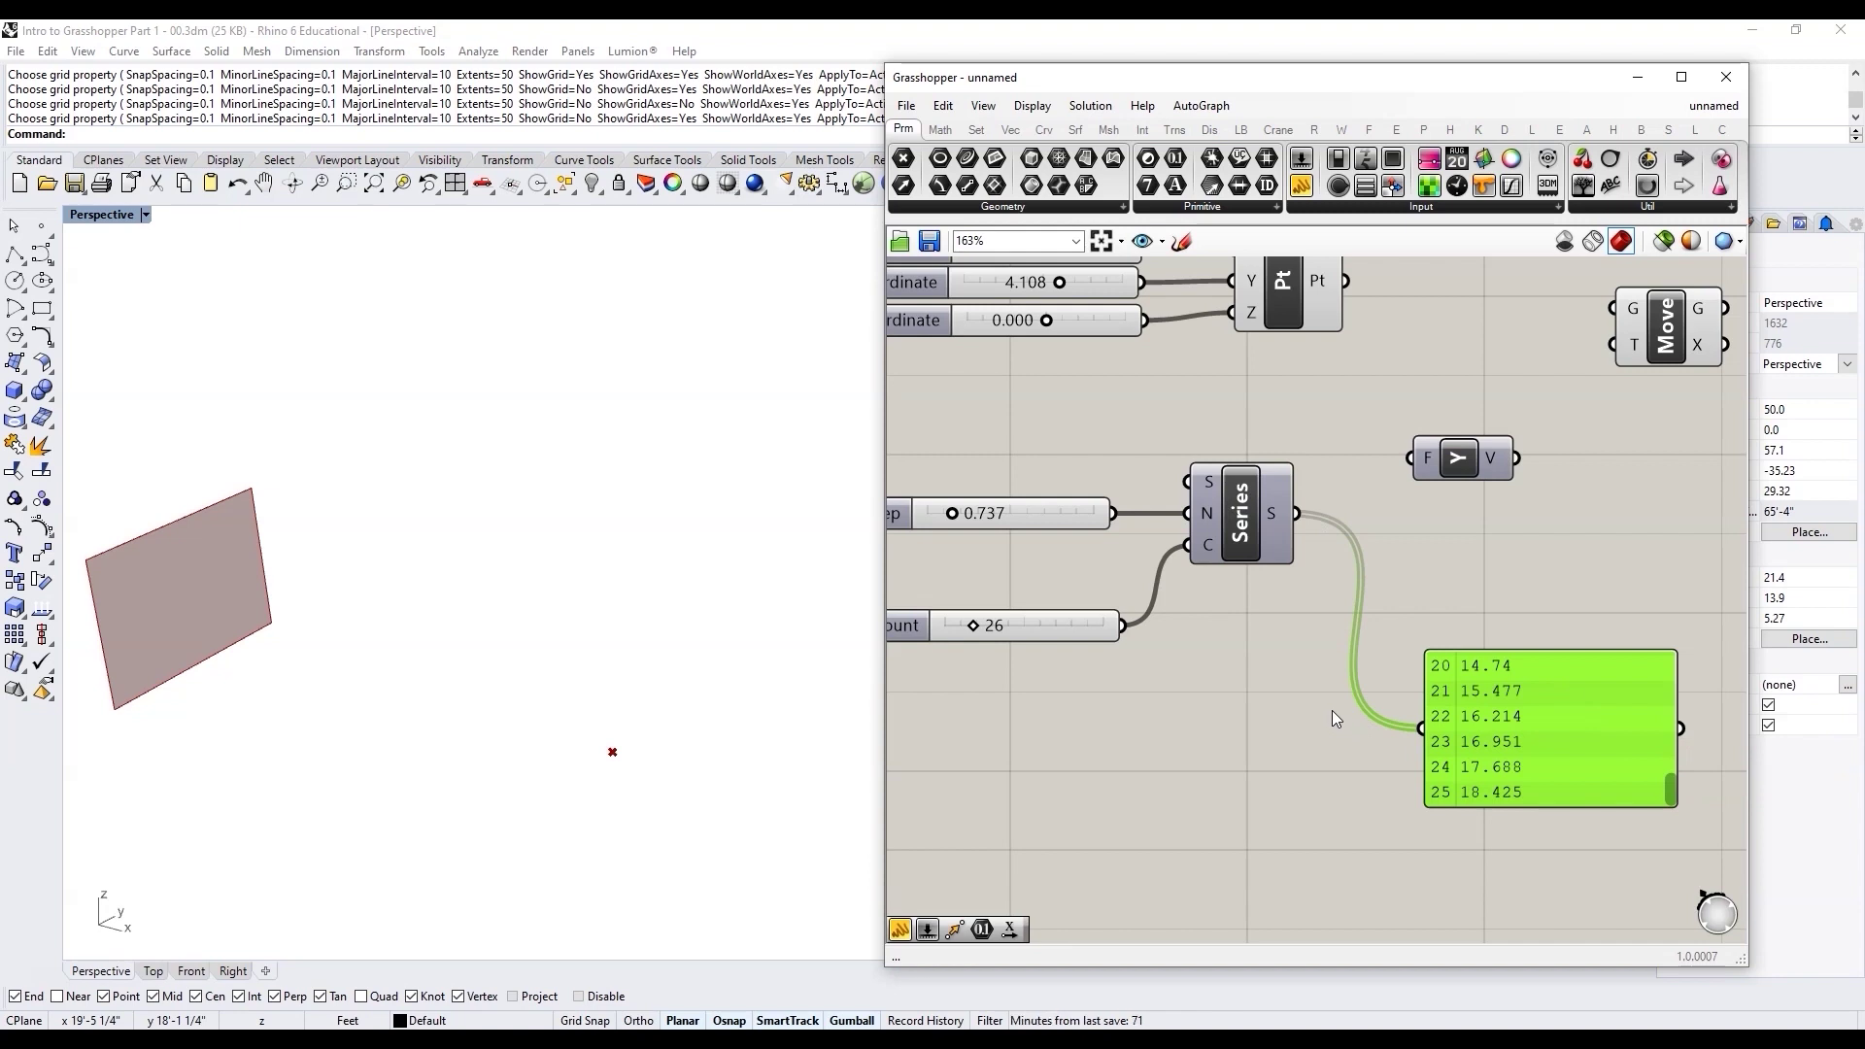
{"action": "key", "text": "Delete"}
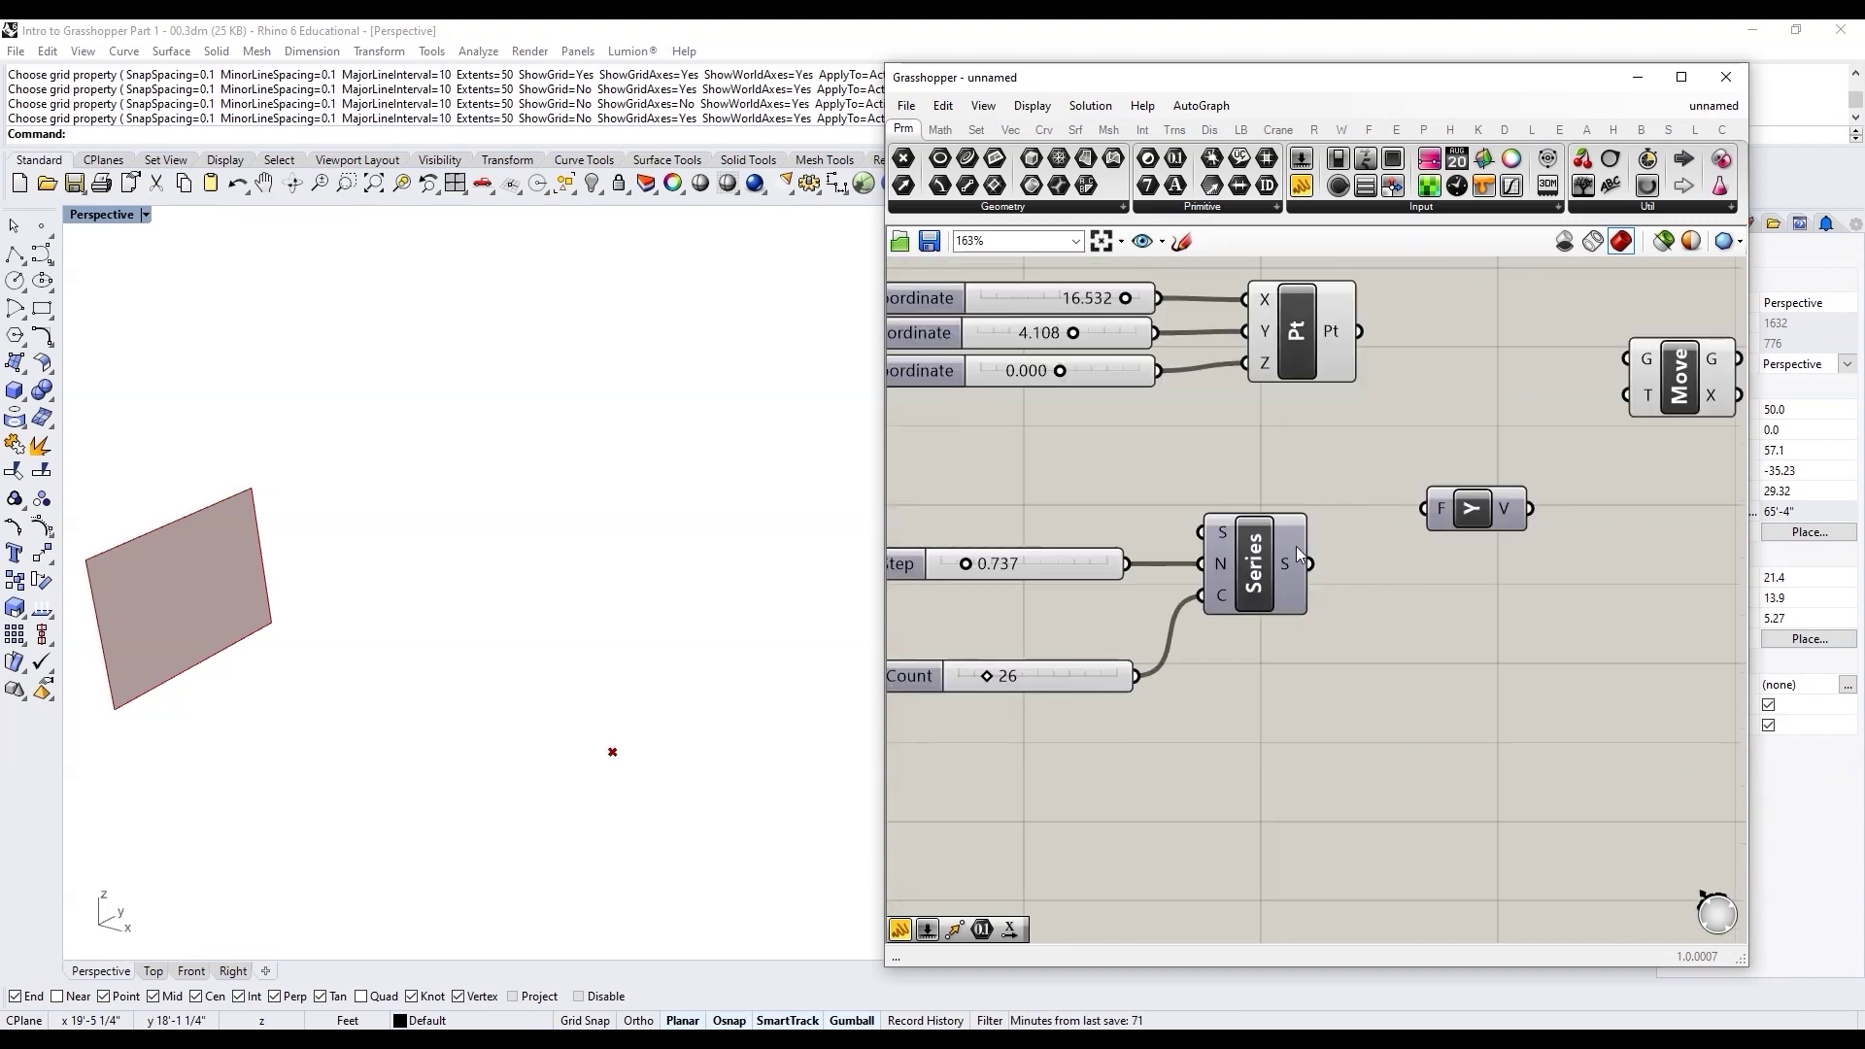
Step: Connect the Series output to the Unit Y factor input (F) and align Unit Y with it
{"action": "left_click", "coordinate": [1472, 522]}
{"action": "left_click_drag", "start_coordinate": [1312, 563], "coordinate": [1418, 569]}
{"action": "mouse_move", "coordinate": [1468, 565]}
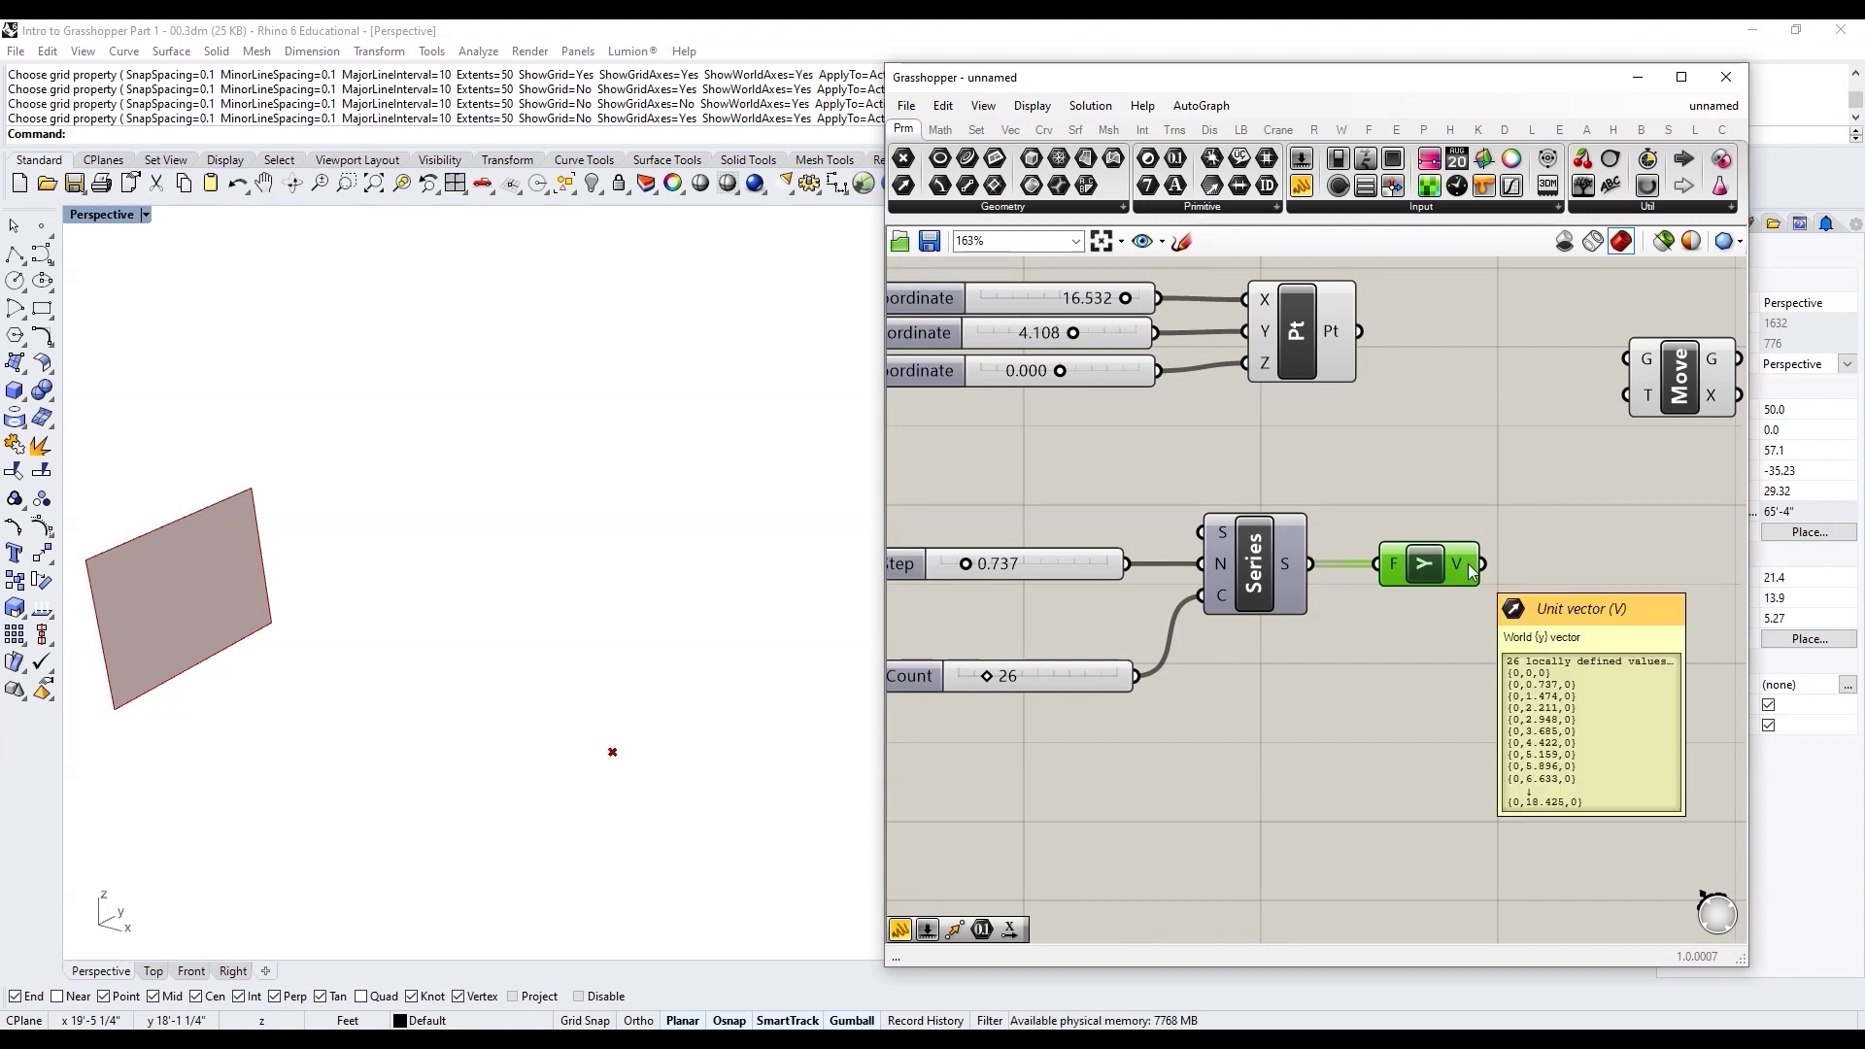
Step: Set the Step slider to 0.911
{"action": "scroll", "coordinate": [1468, 565], "scroll_direction": "down", "scroll_amount": 2}
{"action": "scroll", "coordinate": [1018, 562], "scroll_direction": "up", "scroll_amount": 3}
{"action": "left_click_drag", "start_coordinate": [1023, 561], "coordinate": [1032, 567]}
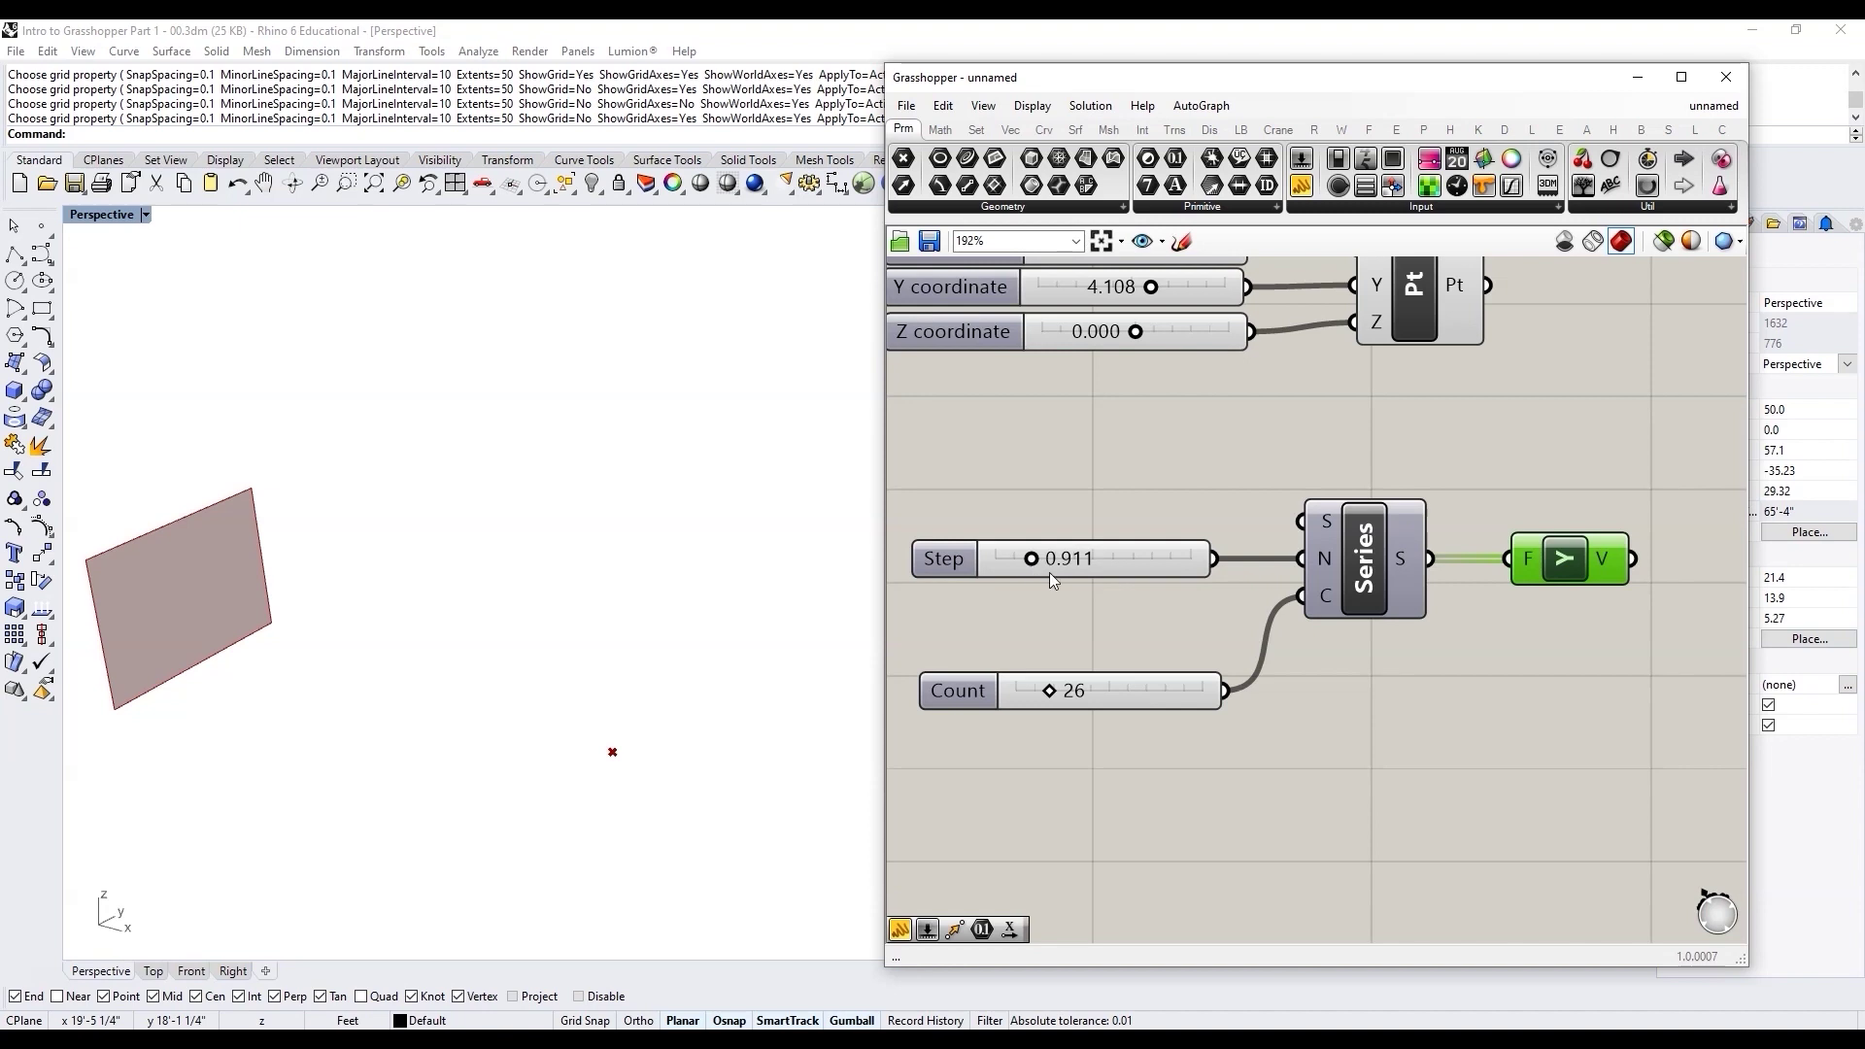
Step: Connect the constructed point to the Move geometry input (G) and the Unit Y vector to the Move motion input (T)
{"action": "scroll", "coordinate": [982, 559], "scroll_direction": "down", "scroll_amount": 2}
{"action": "scroll", "coordinate": [1501, 501], "scroll_direction": "up", "scroll_amount": 1}
{"action": "left_click_drag", "start_coordinate": [1212, 362], "coordinate": [1462, 386]}
{"action": "left_click", "coordinate": [1143, 374]}
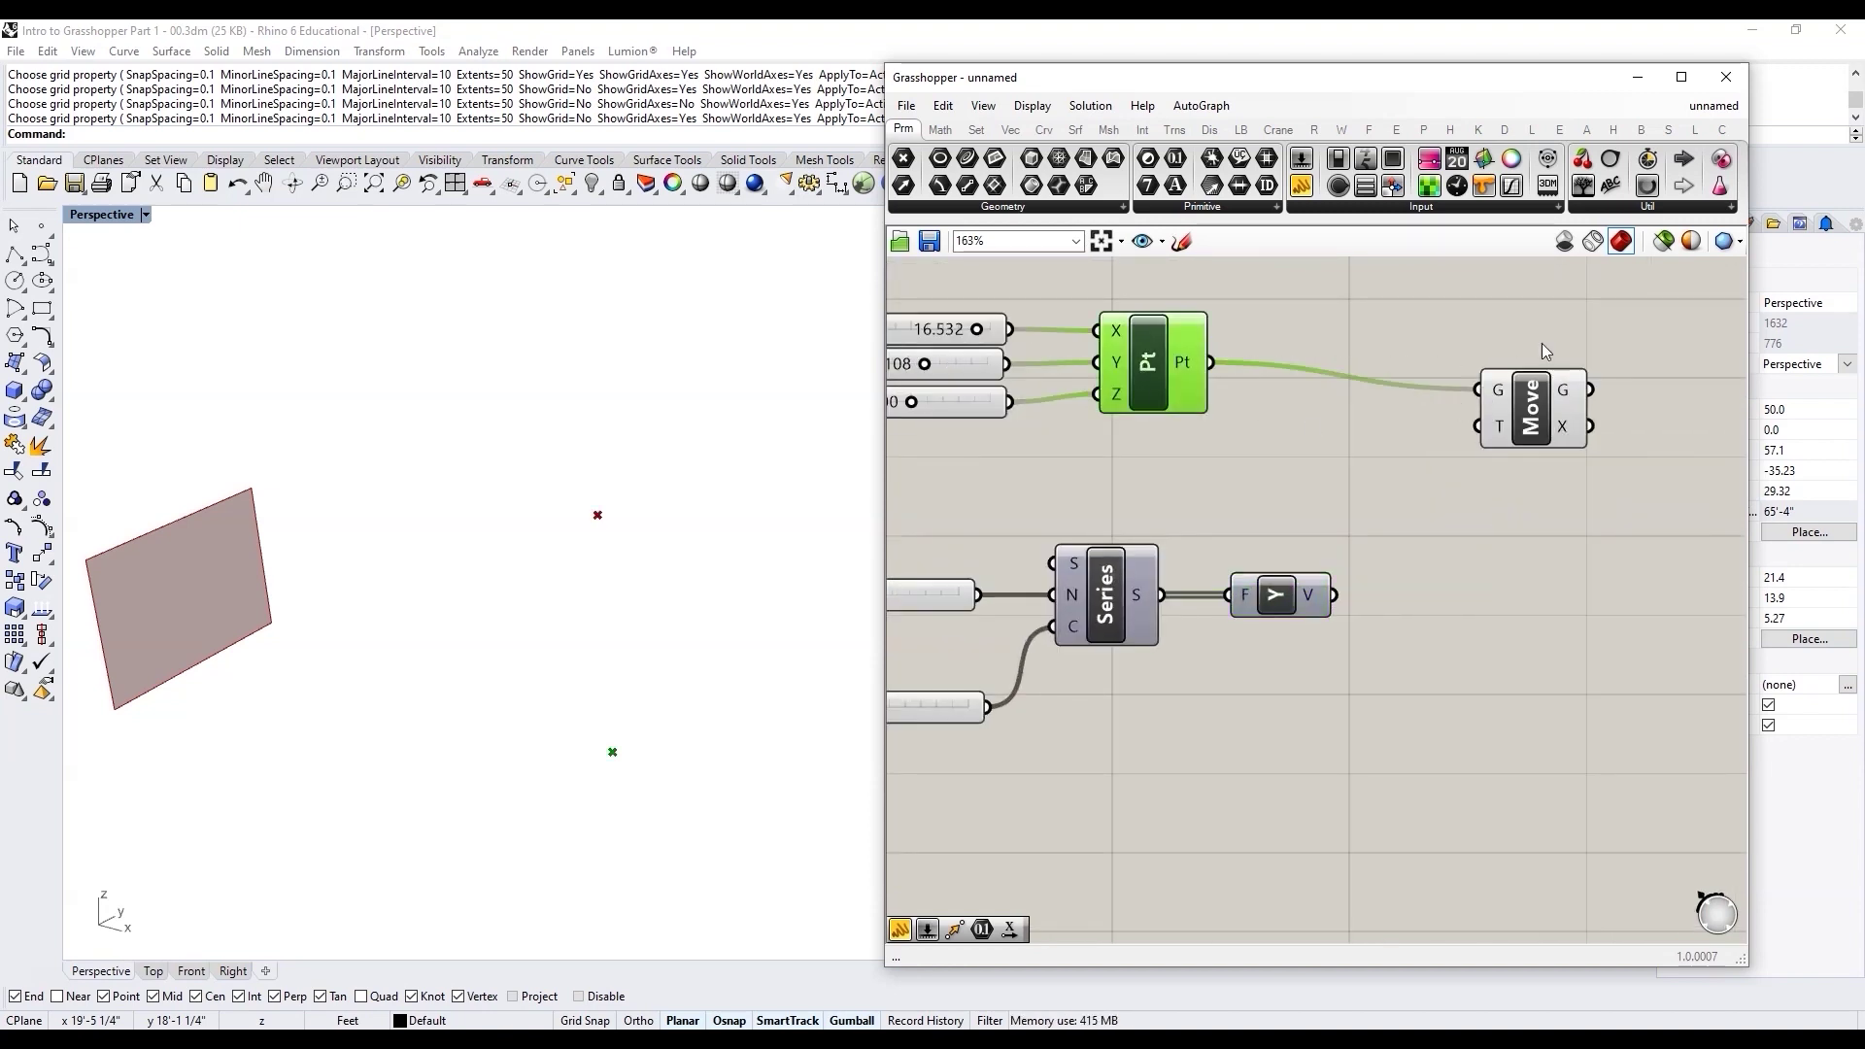
{"action": "left_click_drag", "start_coordinate": [1335, 594], "coordinate": [1477, 425]}
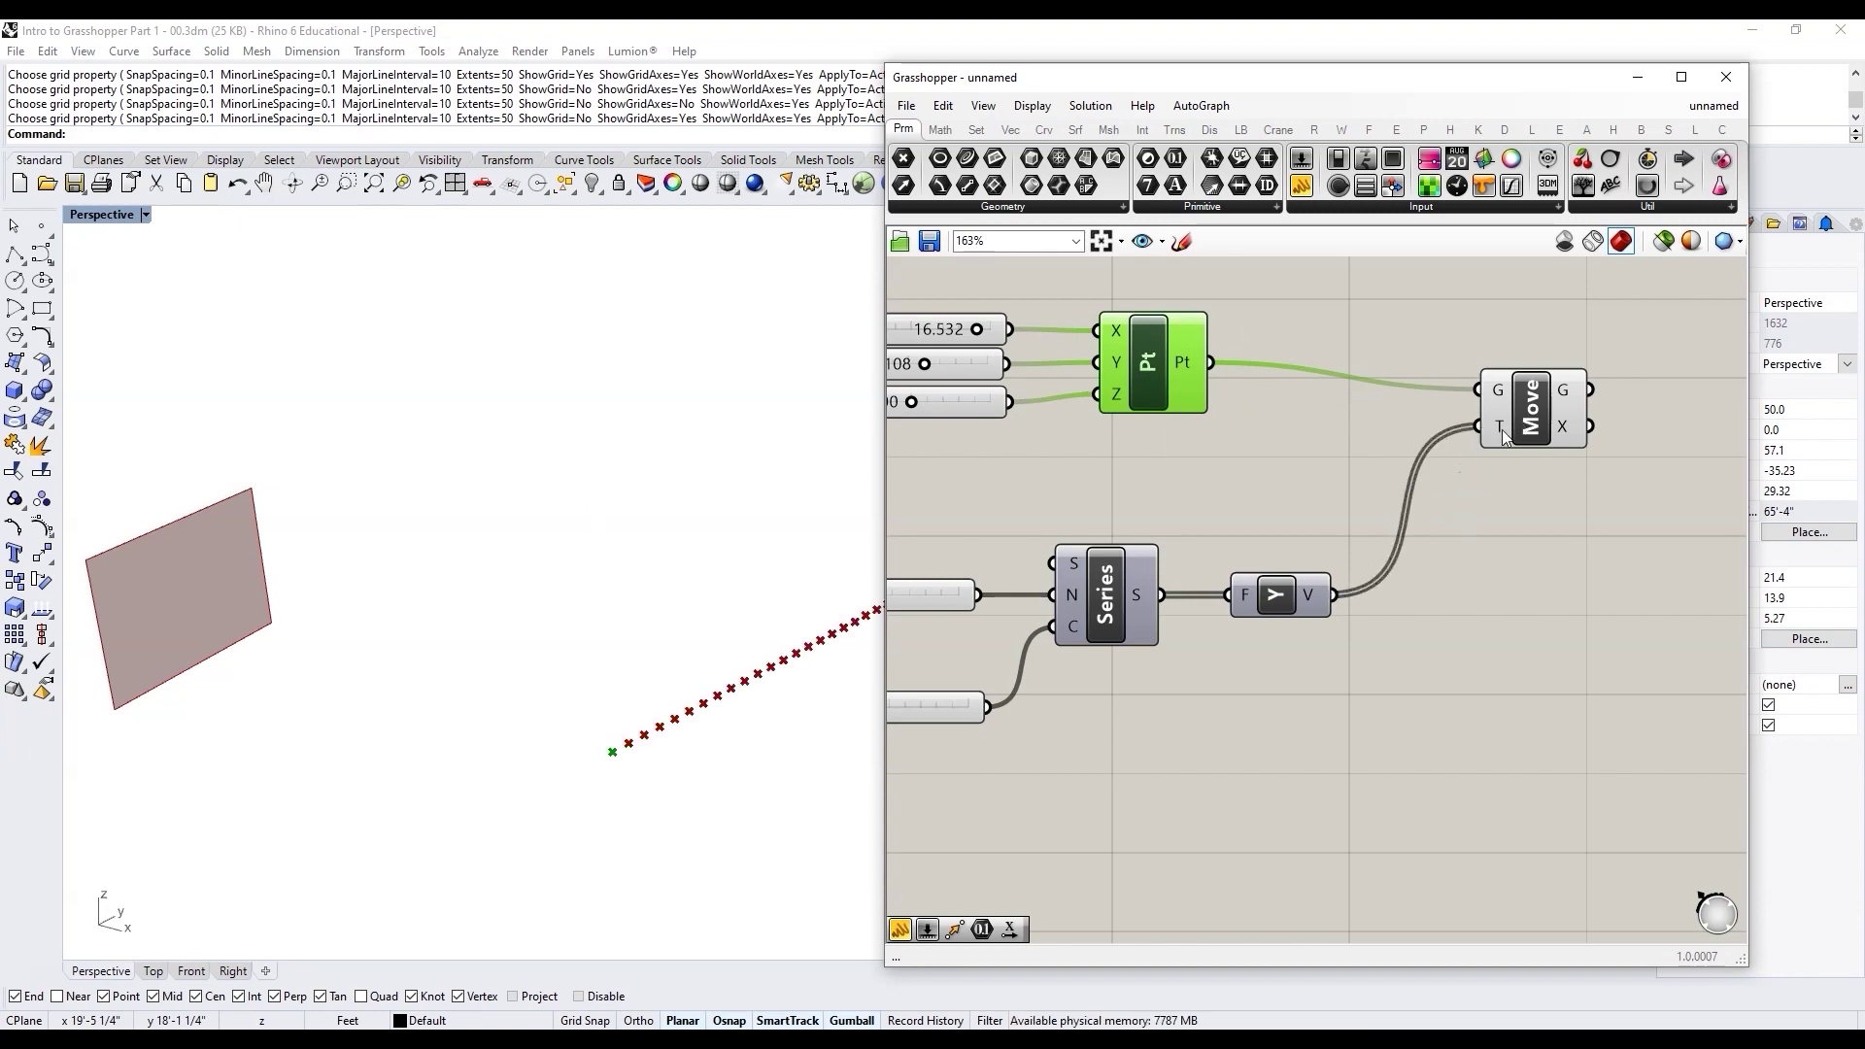
Step: Turn off the preview of the constructed point component and highlight the Move component's points in the viewport
{"action": "right_click_drag", "start_coordinate": [558, 740], "coordinate": [408, 784], "text": "shift"}
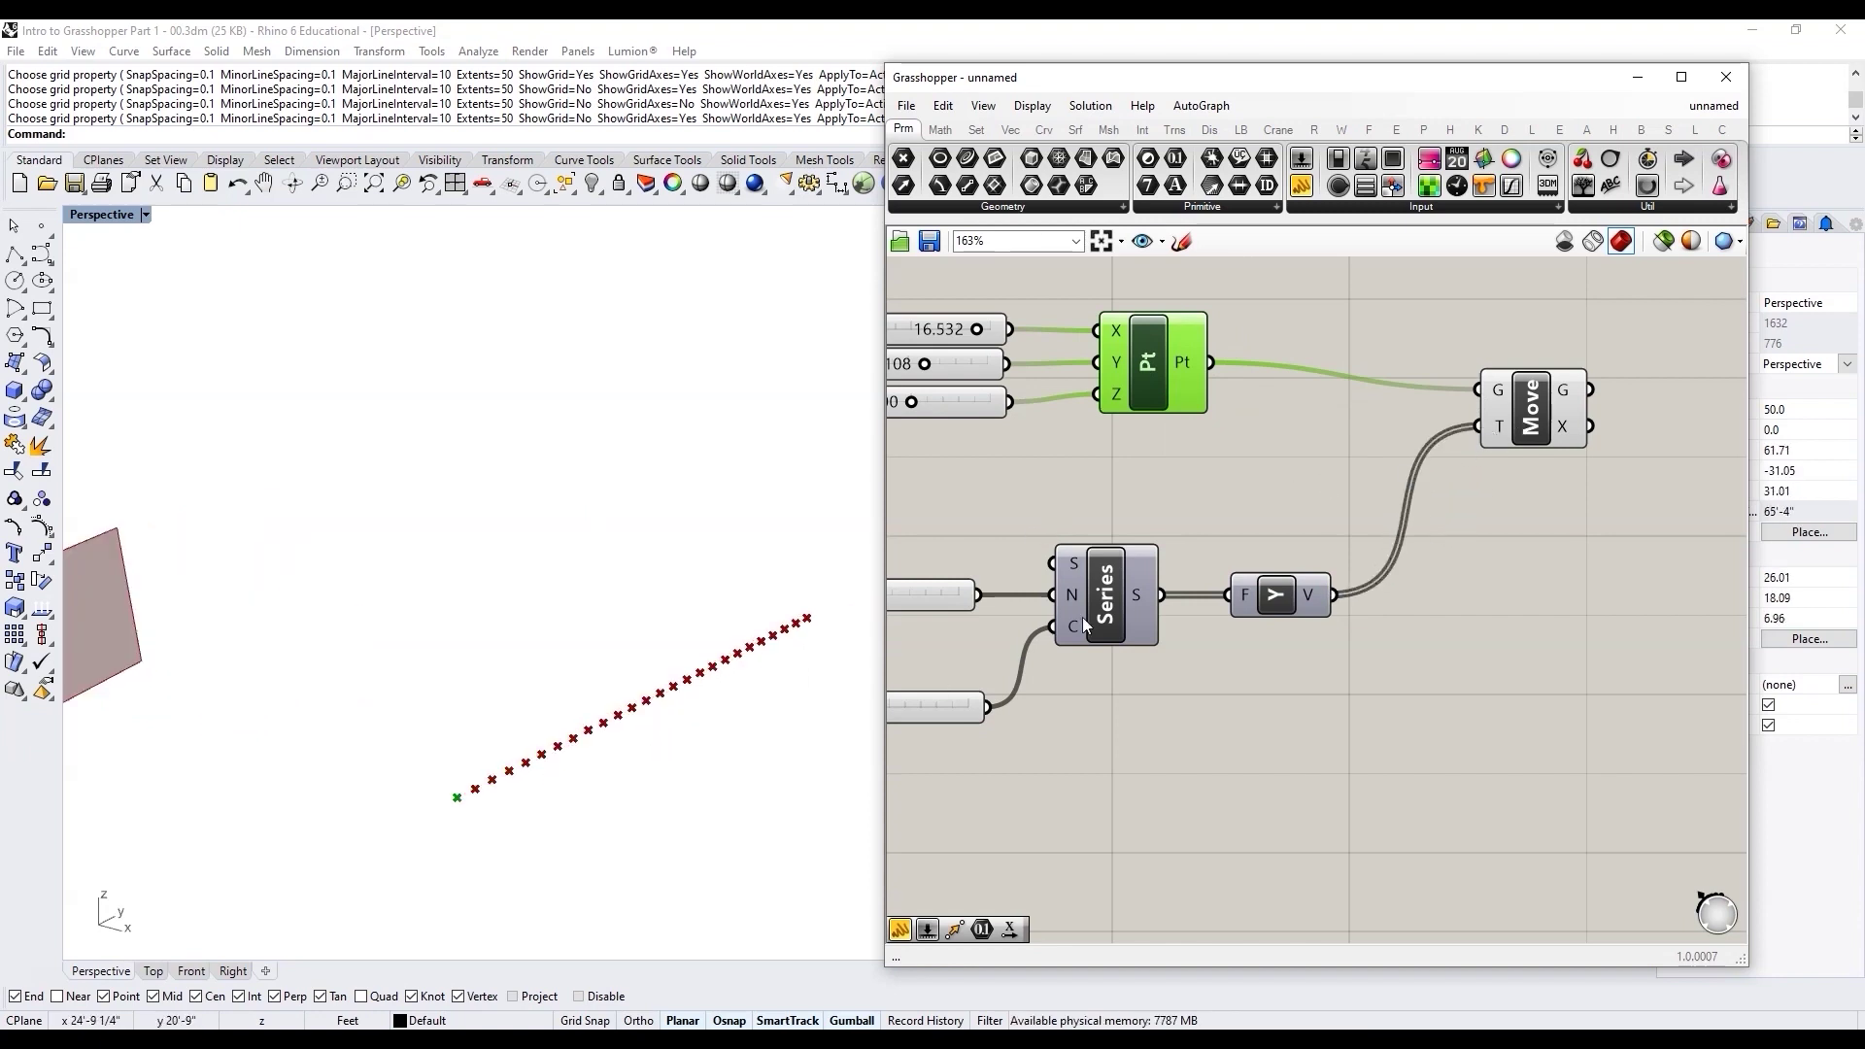
{"action": "middle_click", "coordinate": [1161, 384]}
{"action": "left_click", "coordinate": [1216, 321]}
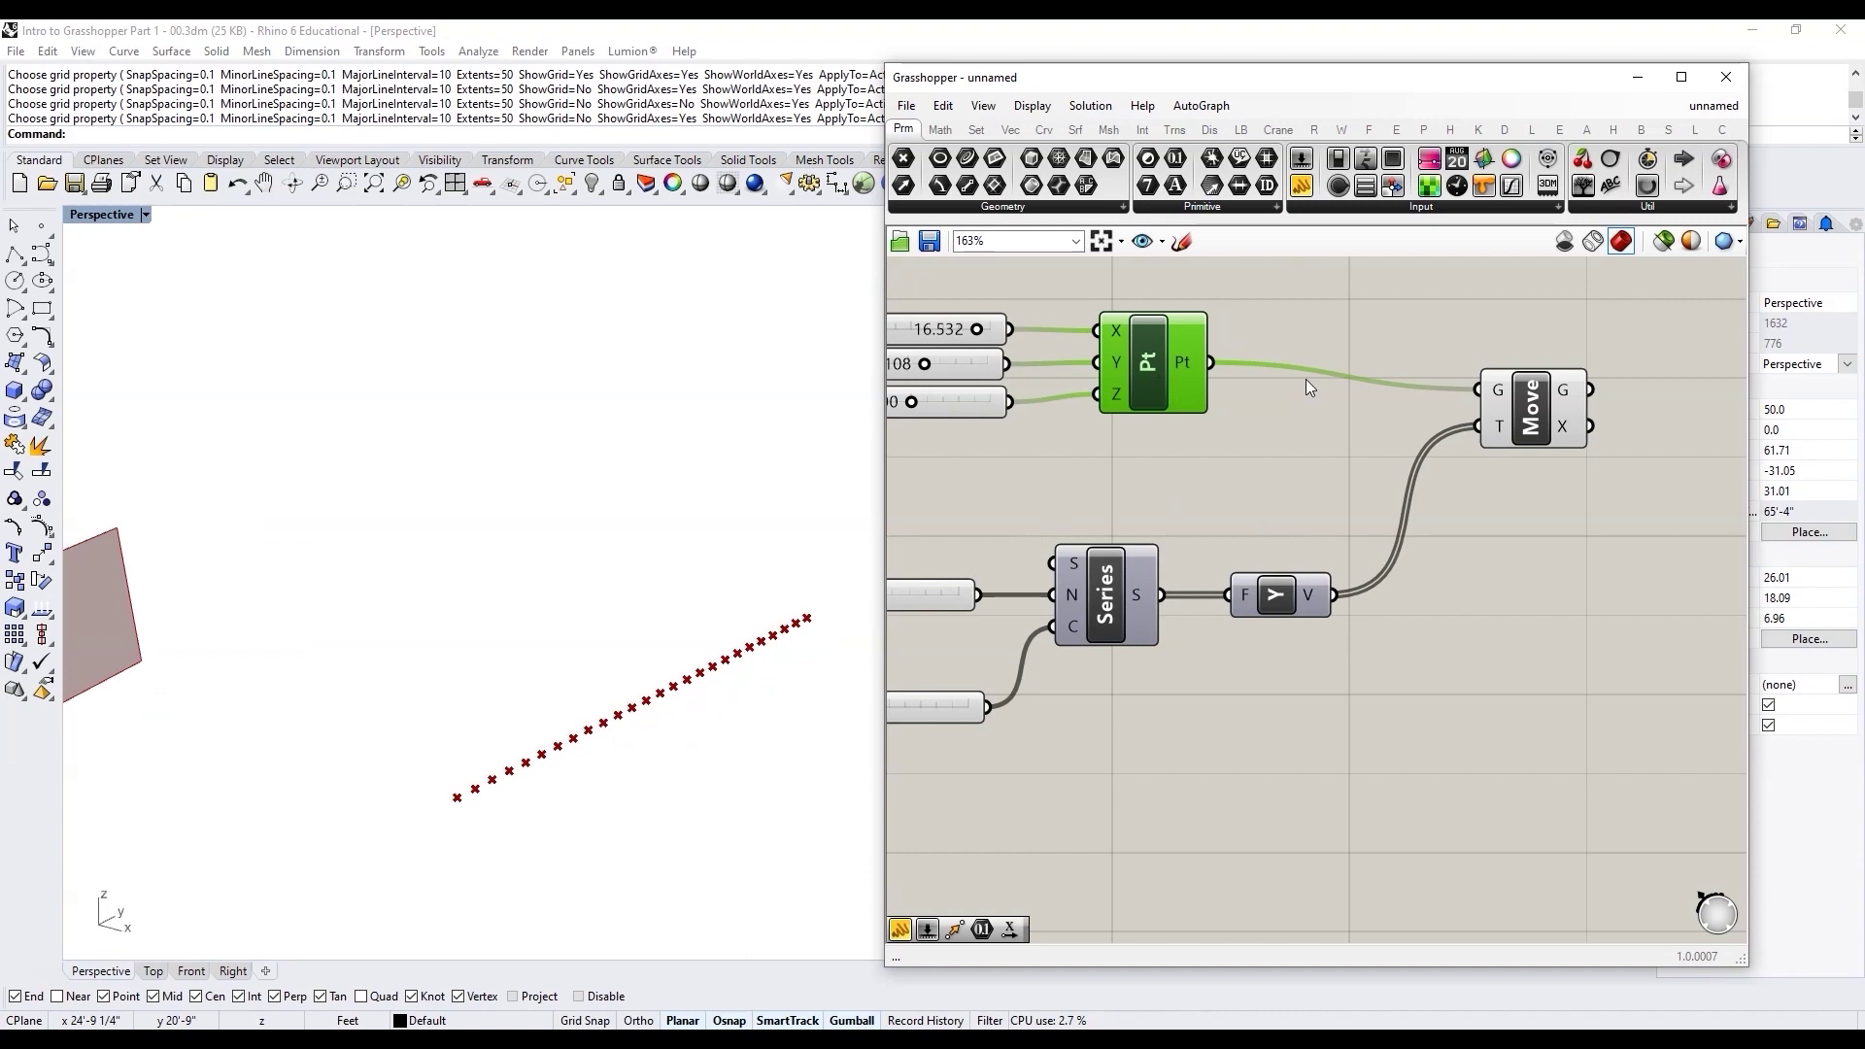
{"action": "left_click", "coordinate": [1548, 411]}
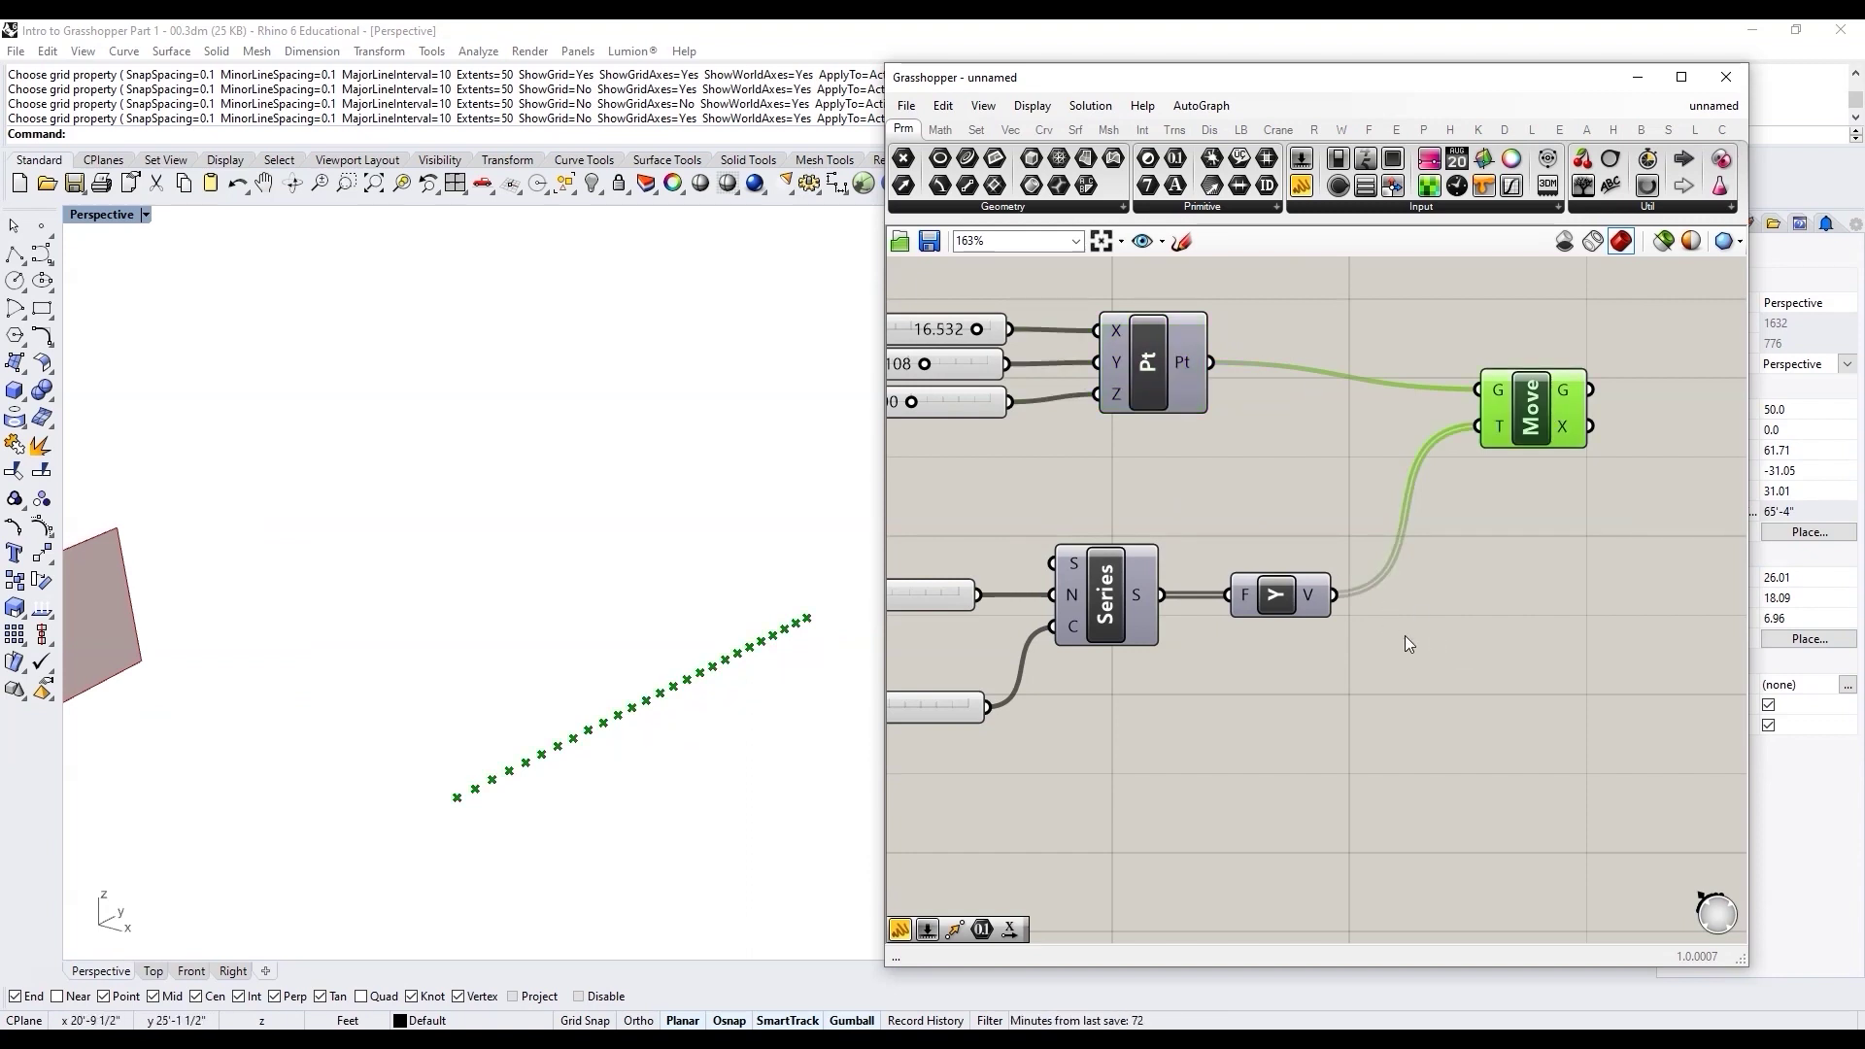
{"action": "scroll", "coordinate": [1404, 635], "scroll_direction": "down", "scroll_amount": 2}
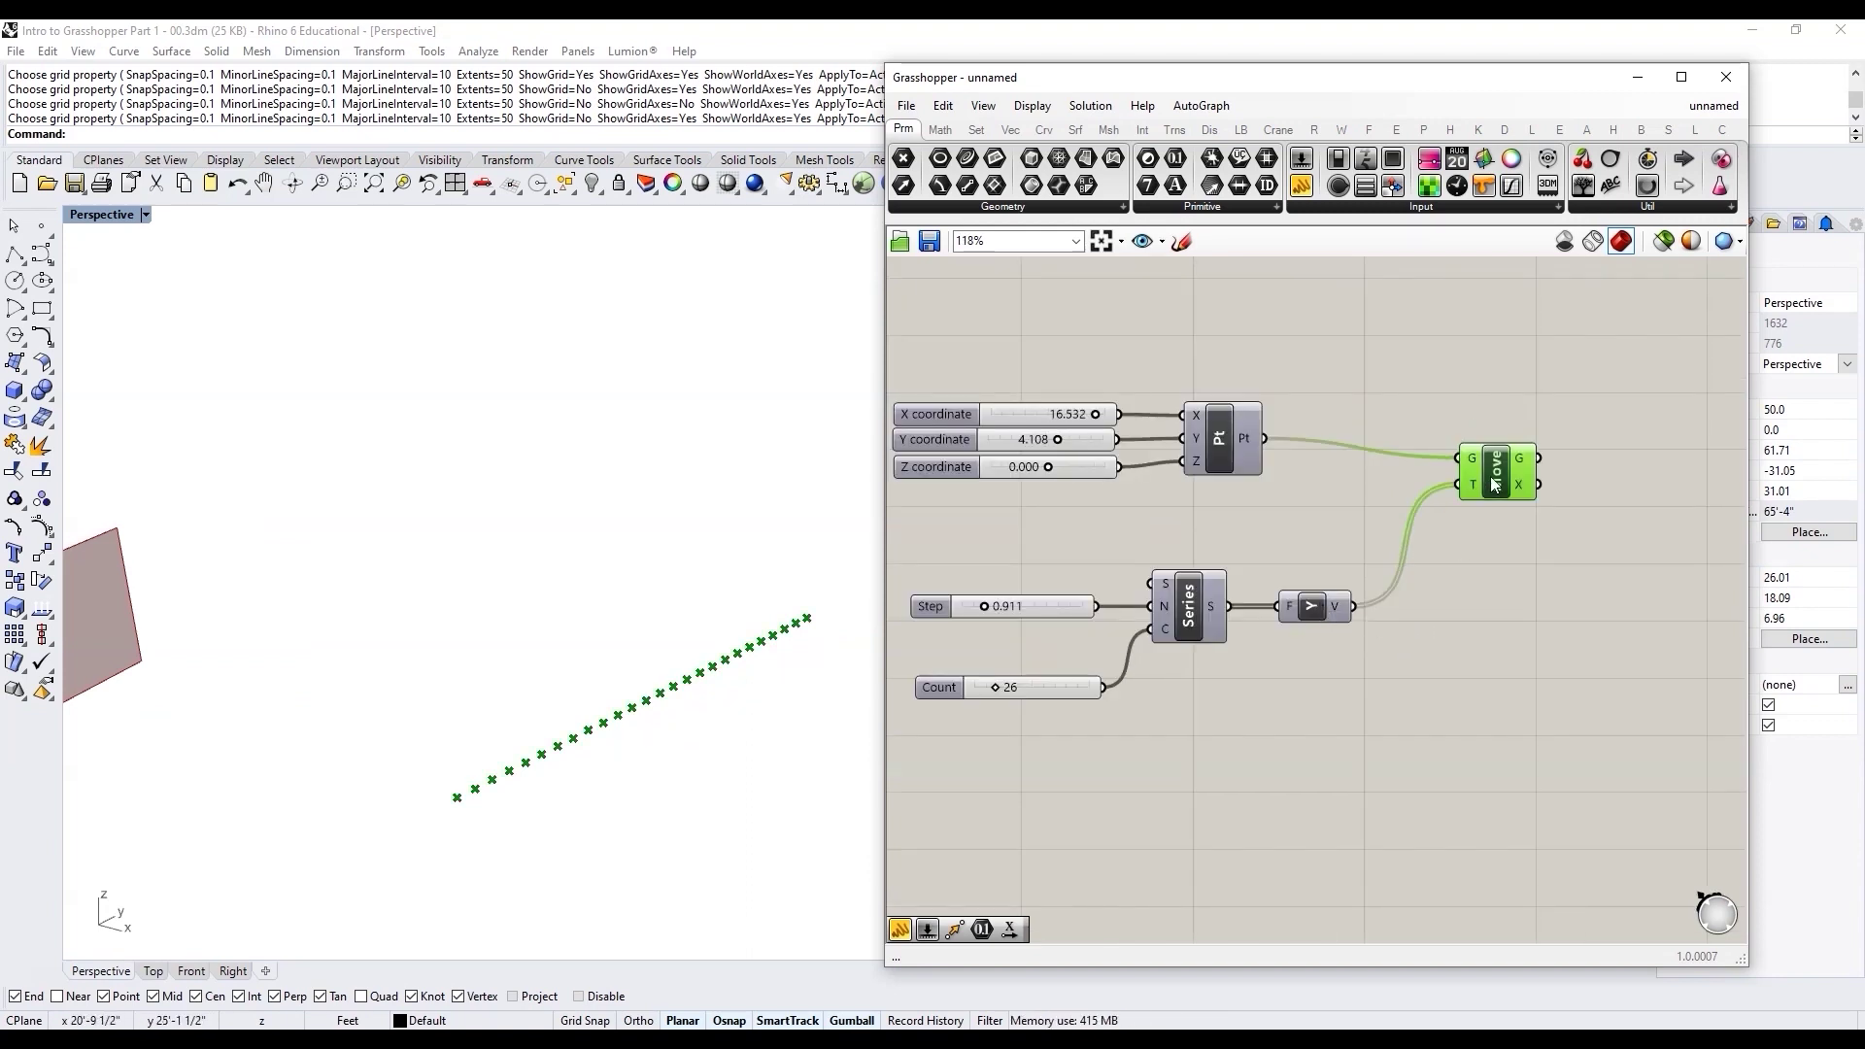
{"action": "left_click", "coordinate": [1217, 430]}
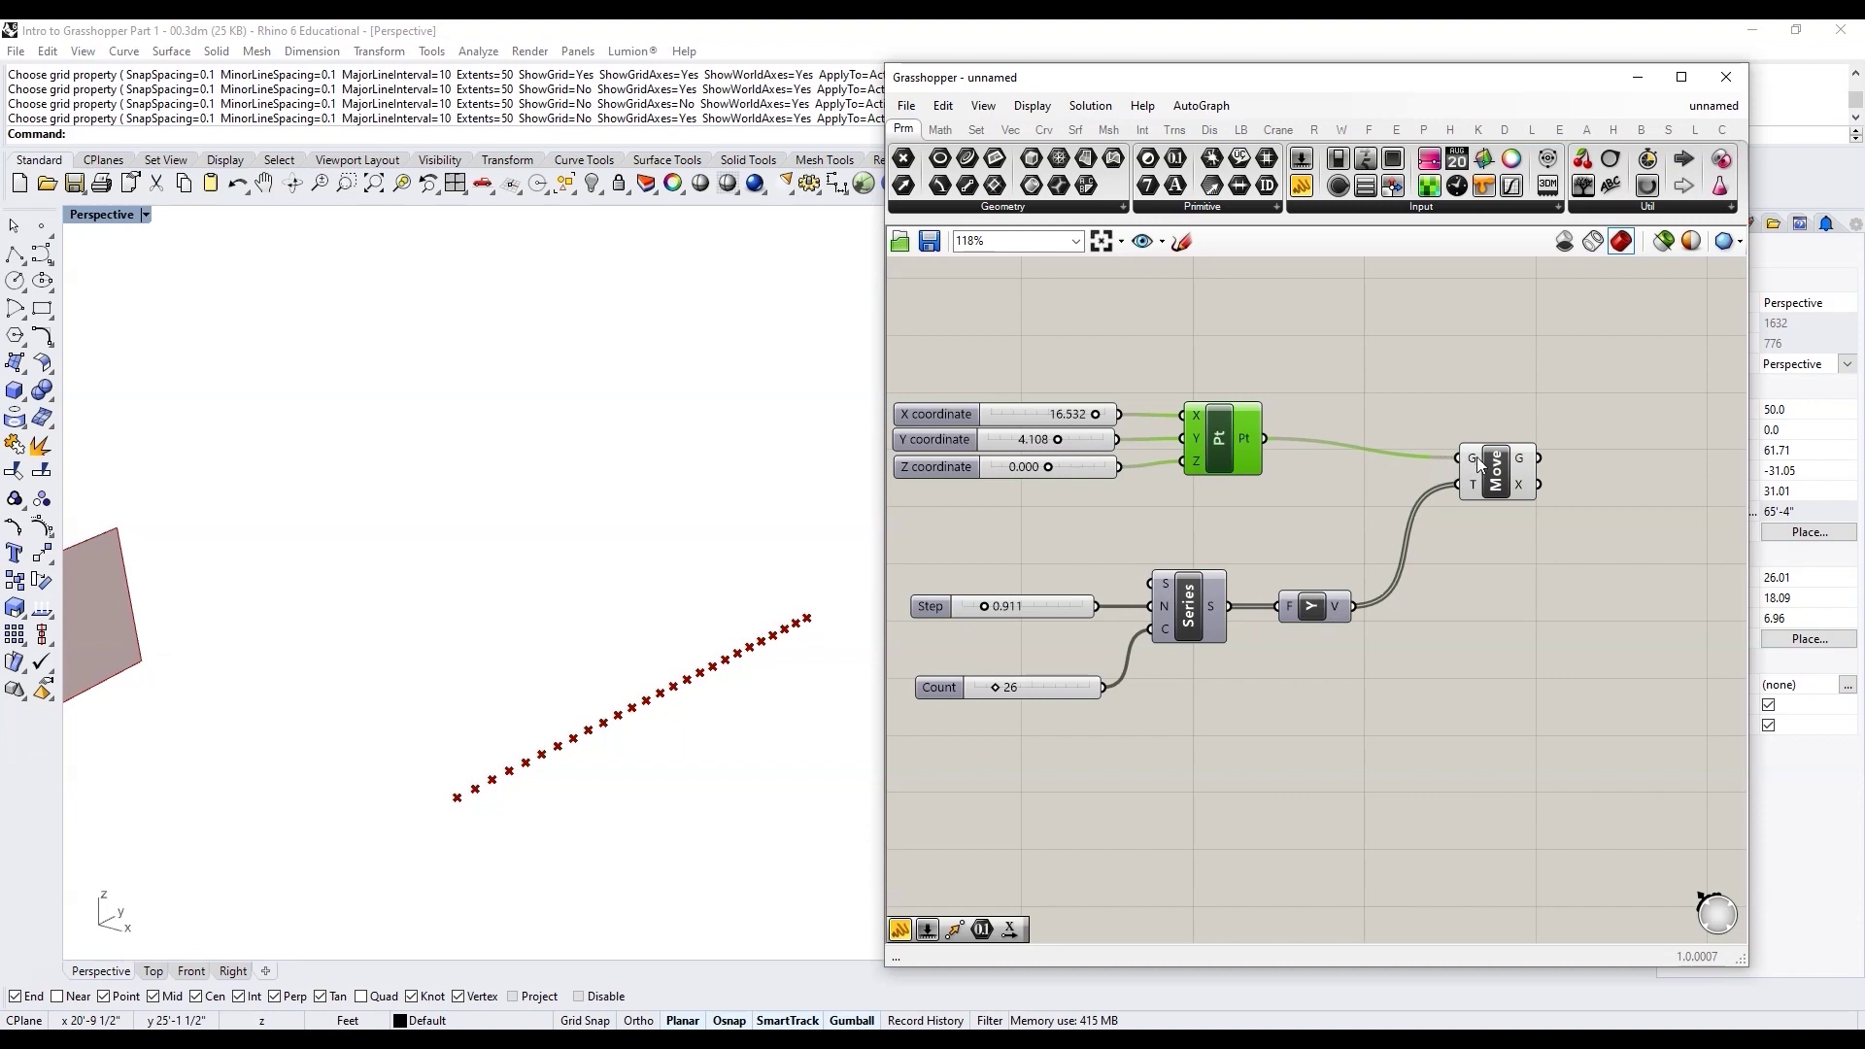
{"action": "mouse_move", "coordinate": [1526, 480]}
Step: Add a Vector Display component, connect the Unit Y output to its vector input (V), and align it with Unit Y
{"action": "double_click", "coordinate": [1418, 695]}
{"action": "type", "text": "vec"}
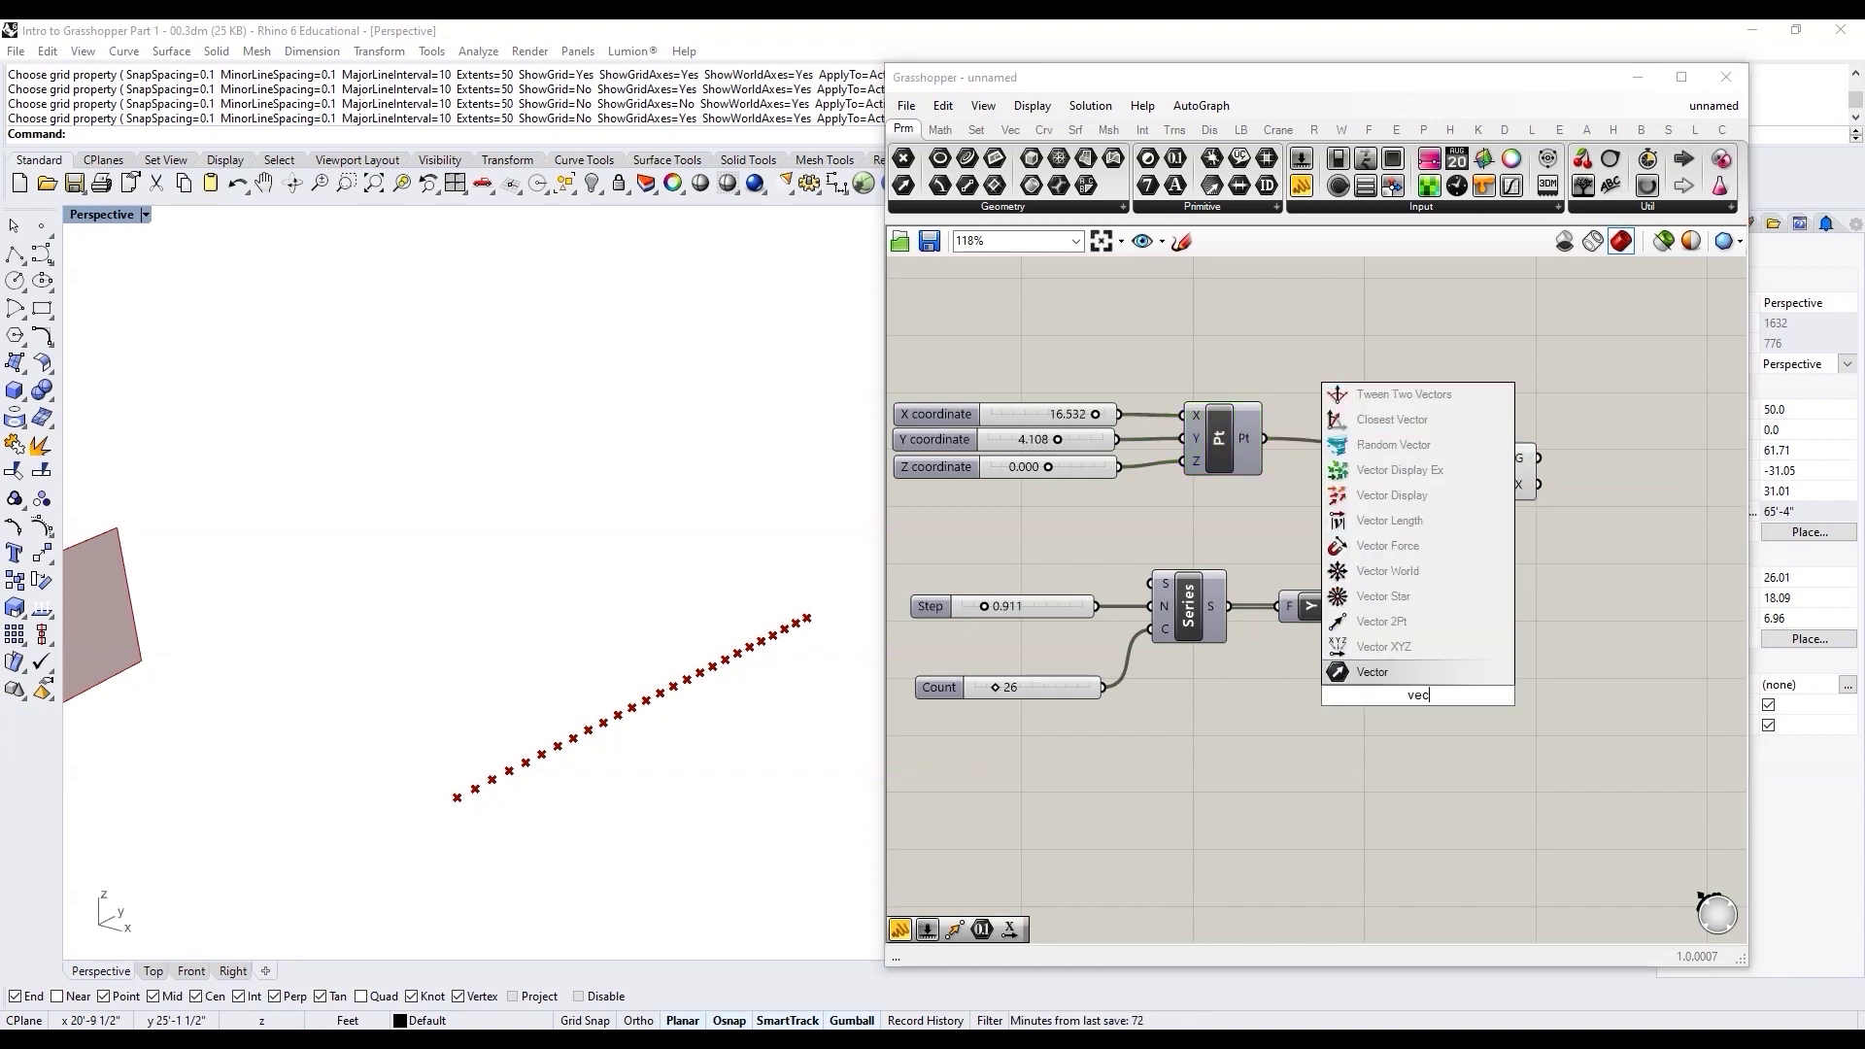
{"action": "type", "text": "tor dis"}
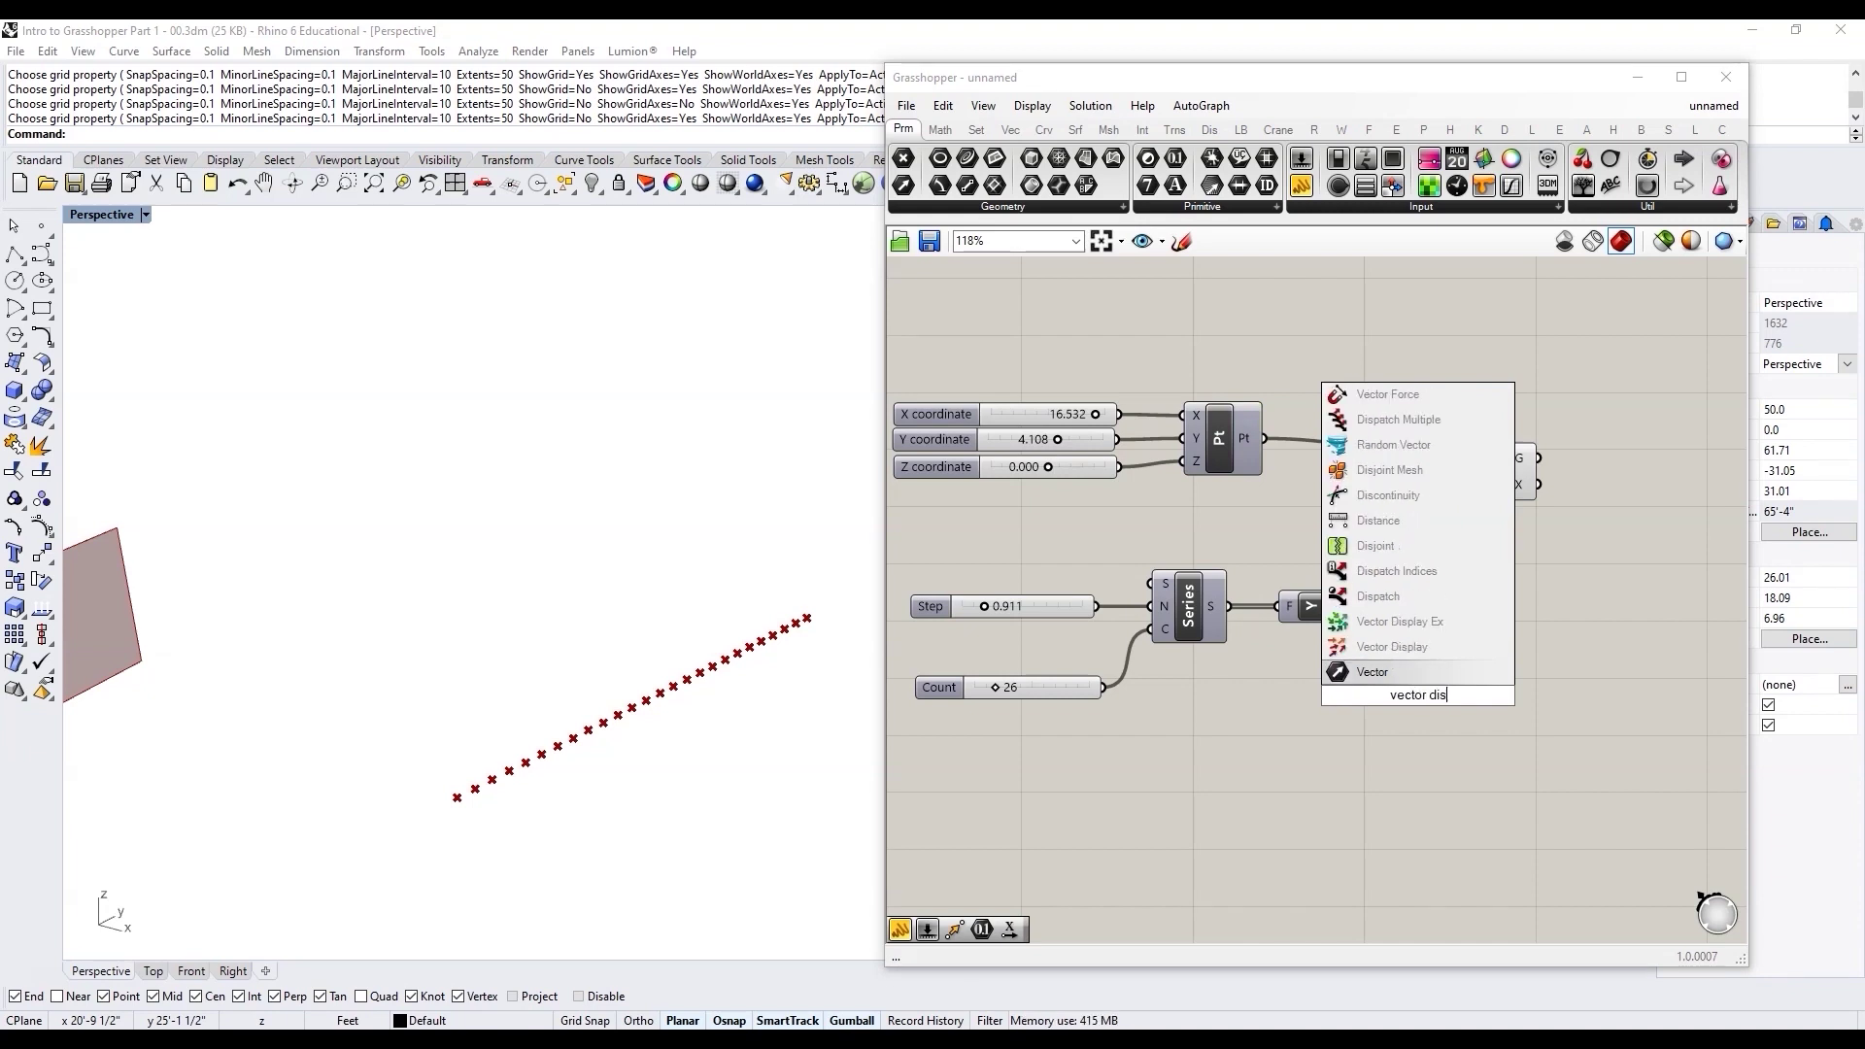
{"action": "left_click", "coordinate": [1468, 650]}
{"action": "scroll", "coordinate": [1360, 631], "scroll_direction": "up", "scroll_amount": 3}
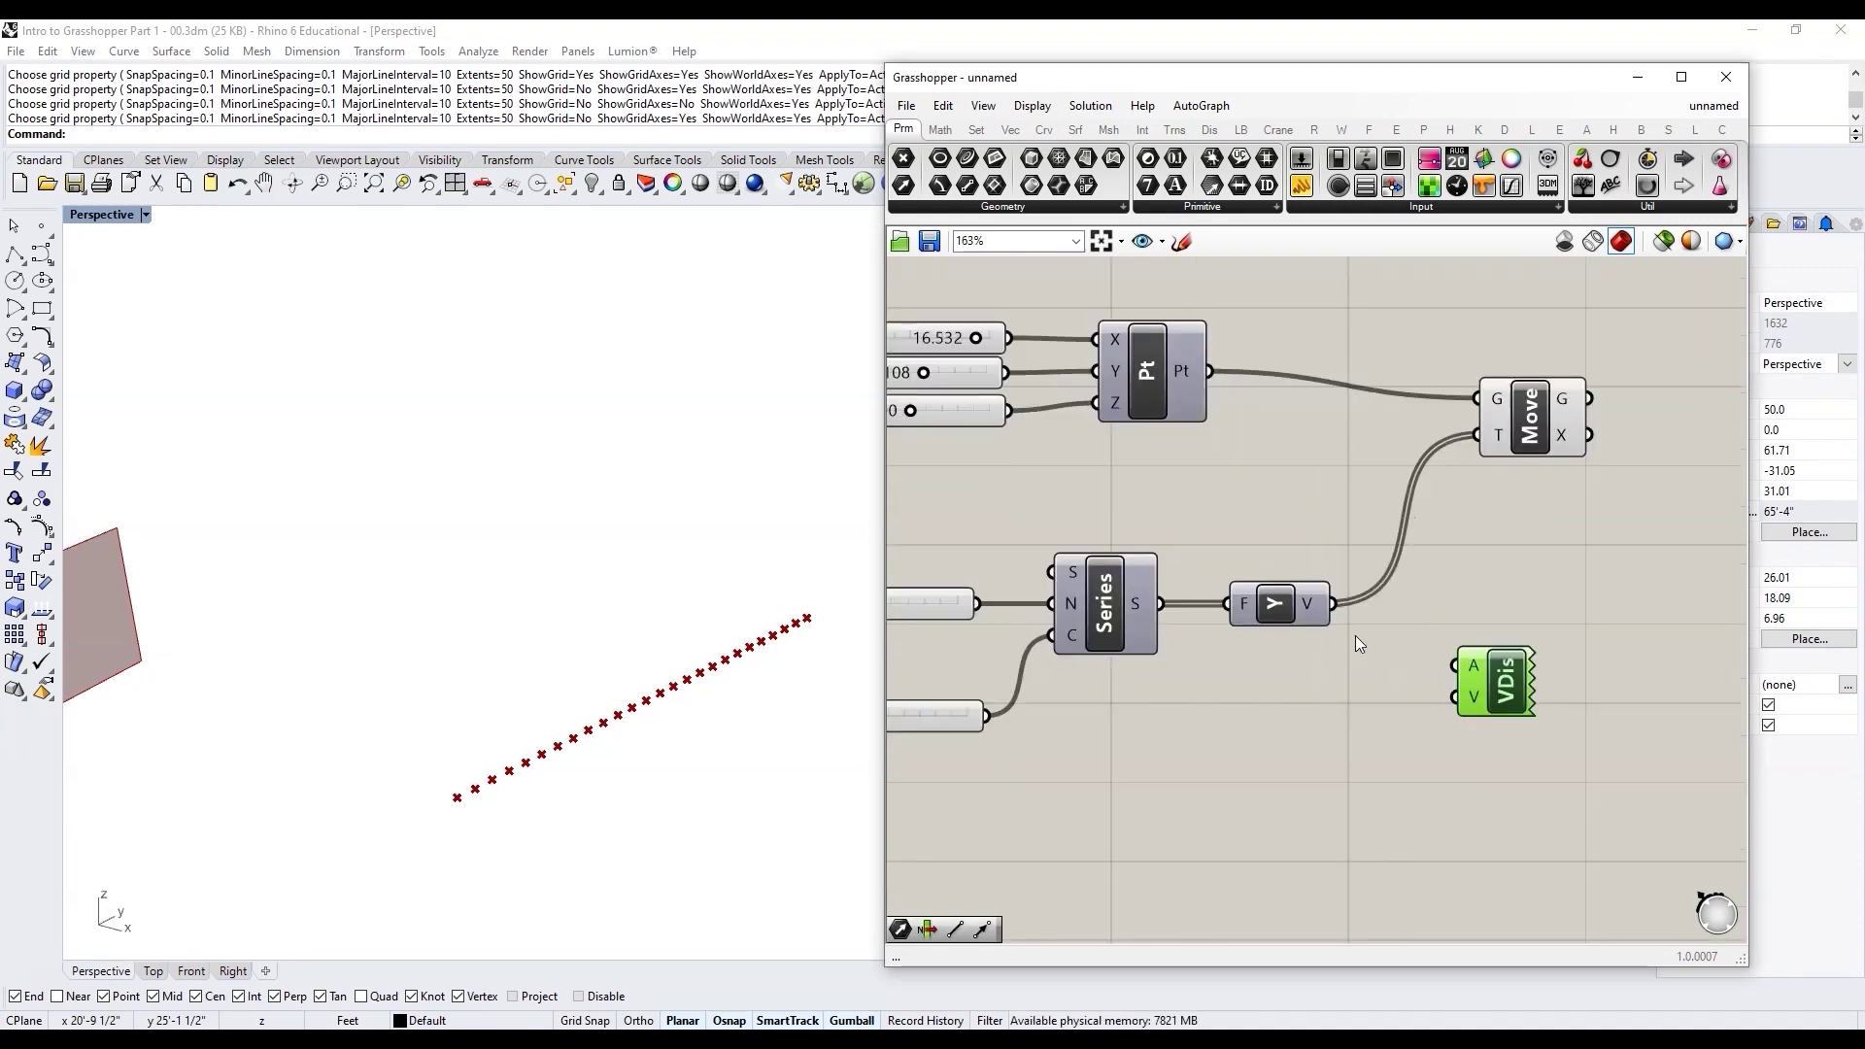
{"action": "left_click_drag", "start_coordinate": [1338, 604], "coordinate": [1544, 593]}
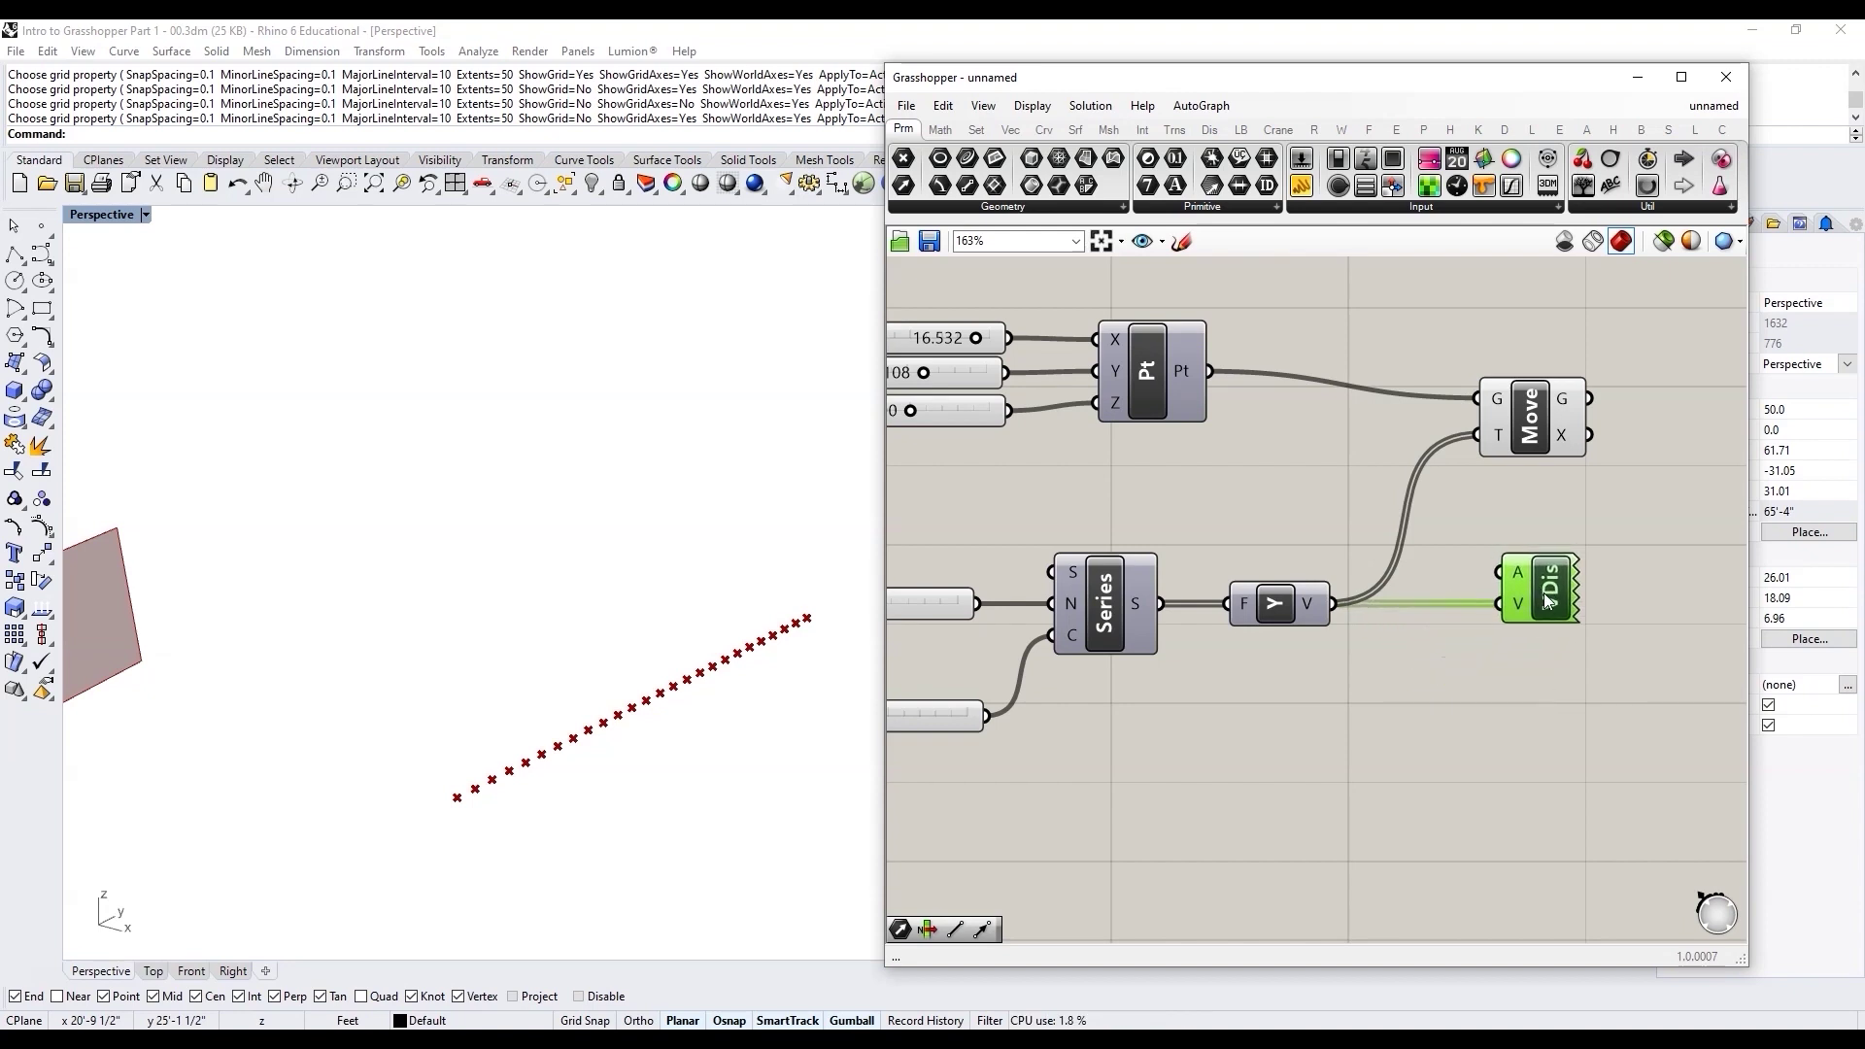
Step: Add a Point parameter between the constructed point and Unit Y and name it start_pt
{"action": "right_click_drag", "start_coordinate": [1305, 369], "coordinate": [1301, 427]}
{"action": "double_click", "coordinate": [1297, 499]}
{"action": "type", "text": "point"}
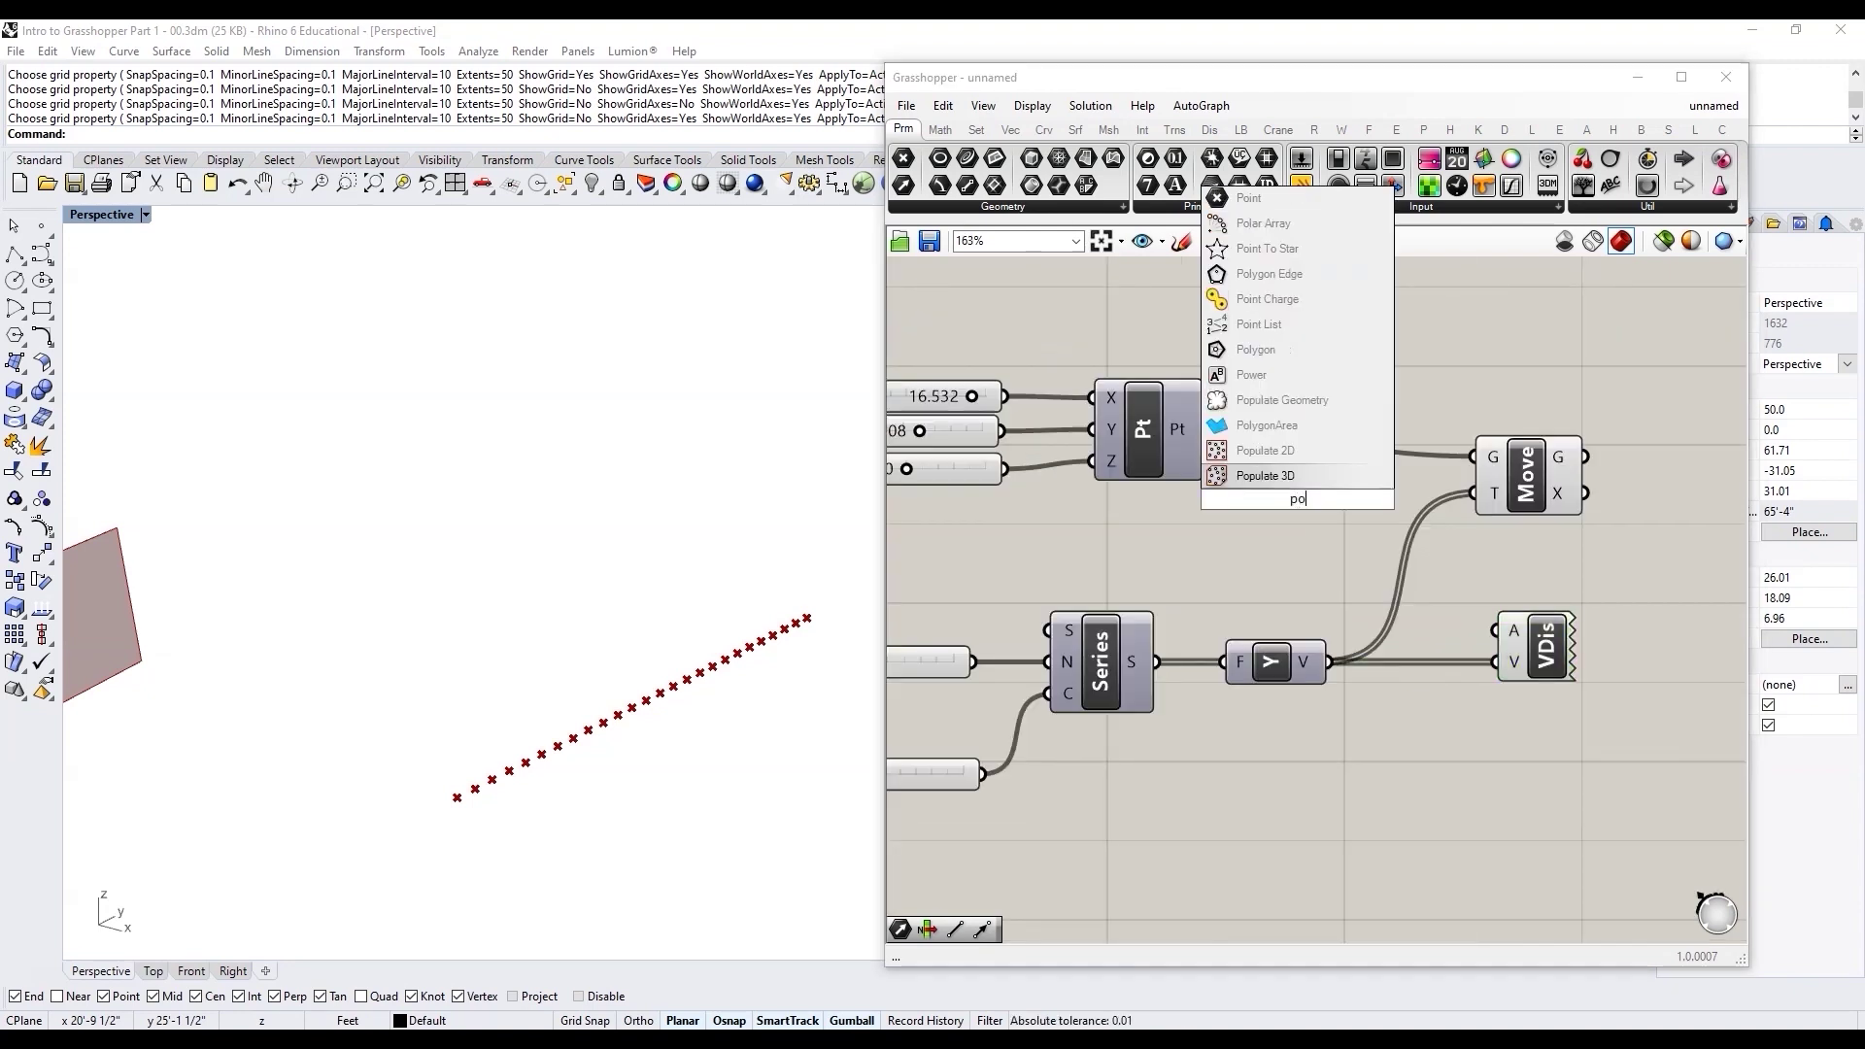
{"action": "key", "text": "Return"}
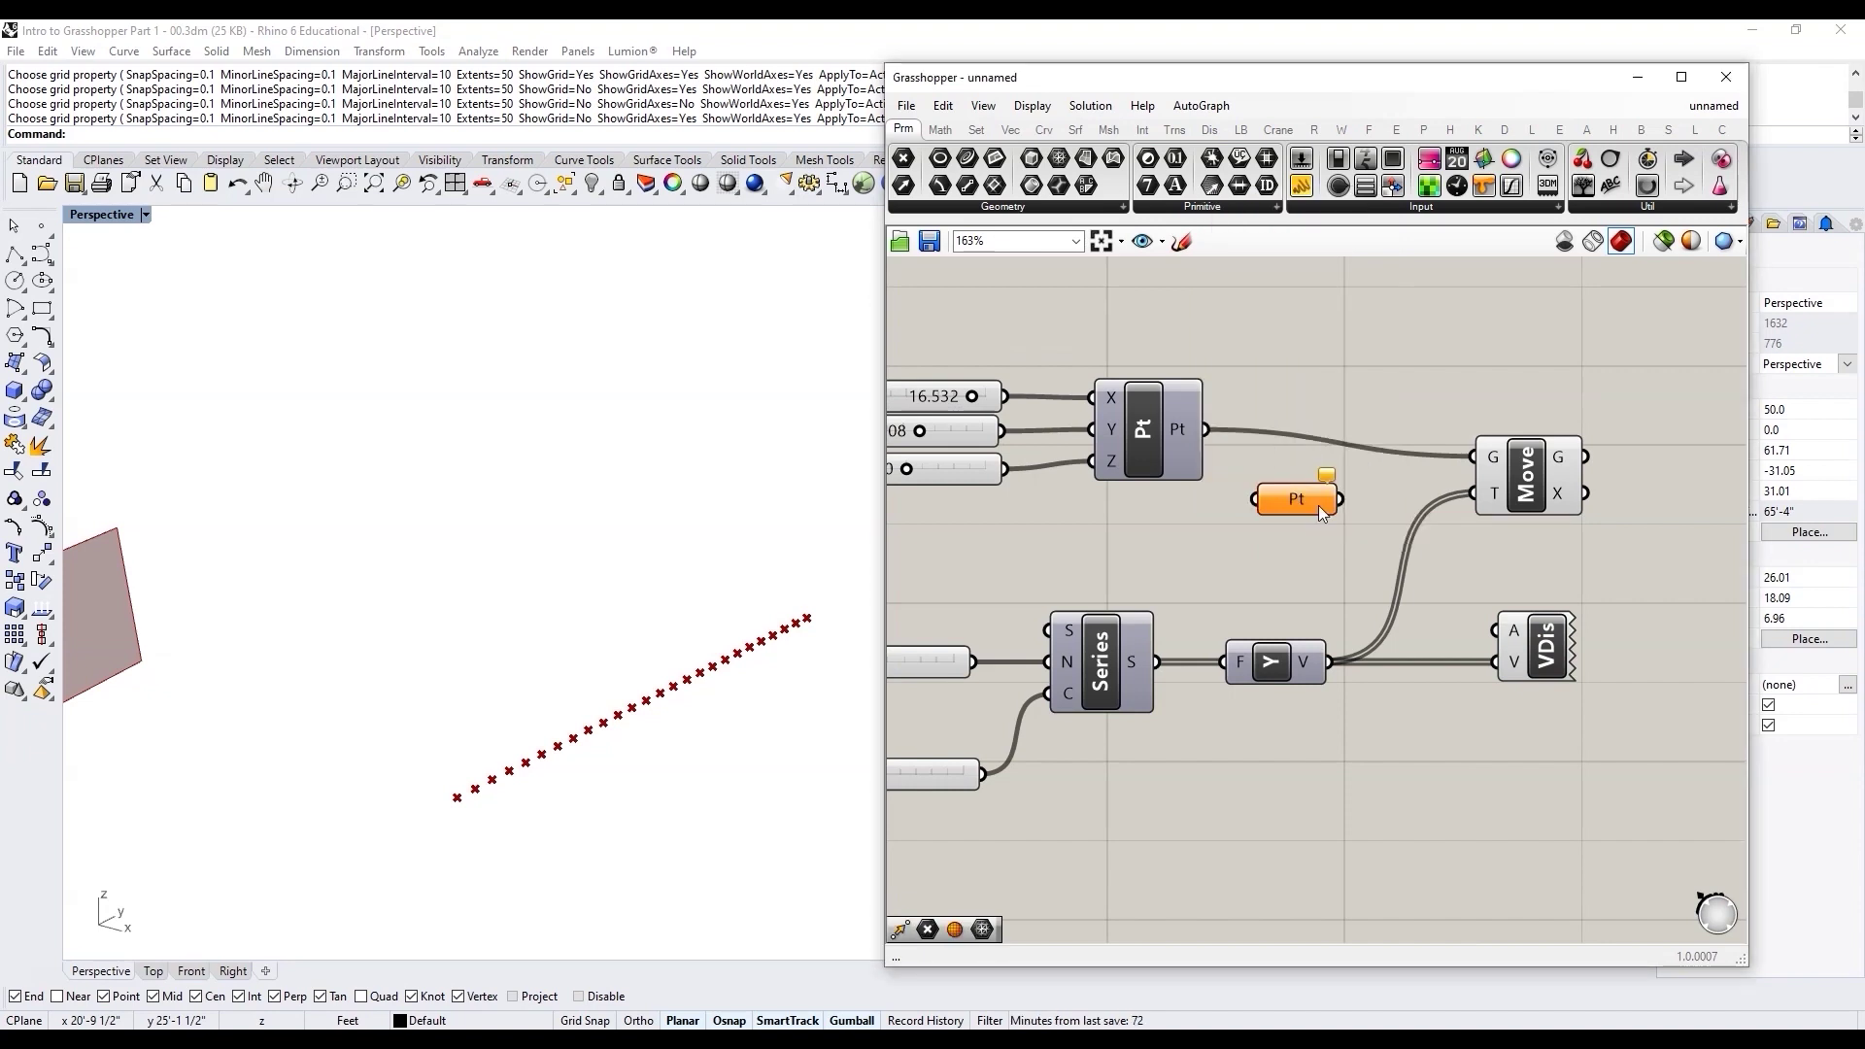
{"action": "right_click", "coordinate": [1319, 505]}
{"action": "type", "text": "star"}
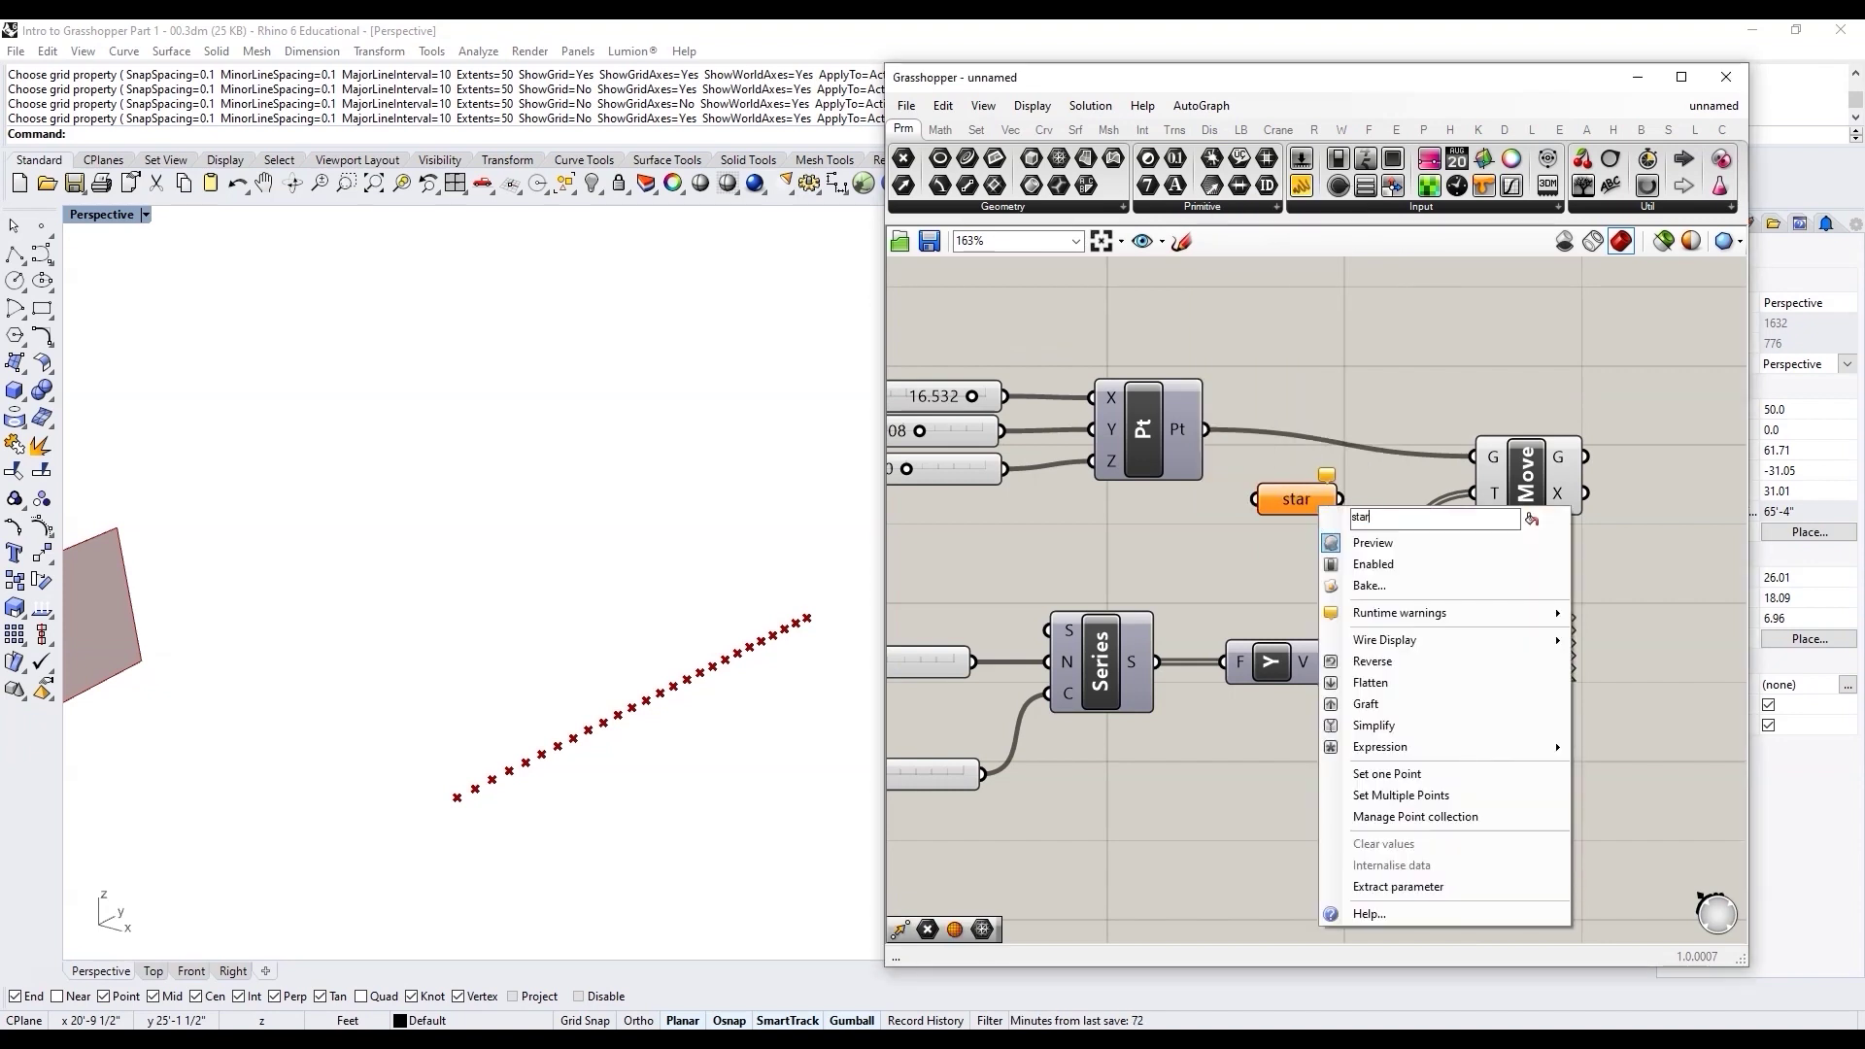
{"action": "type", "text": "t_pt"}
Step: Connect the constructed point through start_pt to the Vector Display anchor input (A) and inspect the vectors in the viewport
{"action": "left_click", "coordinate": [1313, 454]}
{"action": "left_click_drag", "start_coordinate": [1205, 430], "coordinate": [1494, 630]}
{"action": "scroll", "coordinate": [510, 793], "scroll_direction": "up", "scroll_amount": 10}
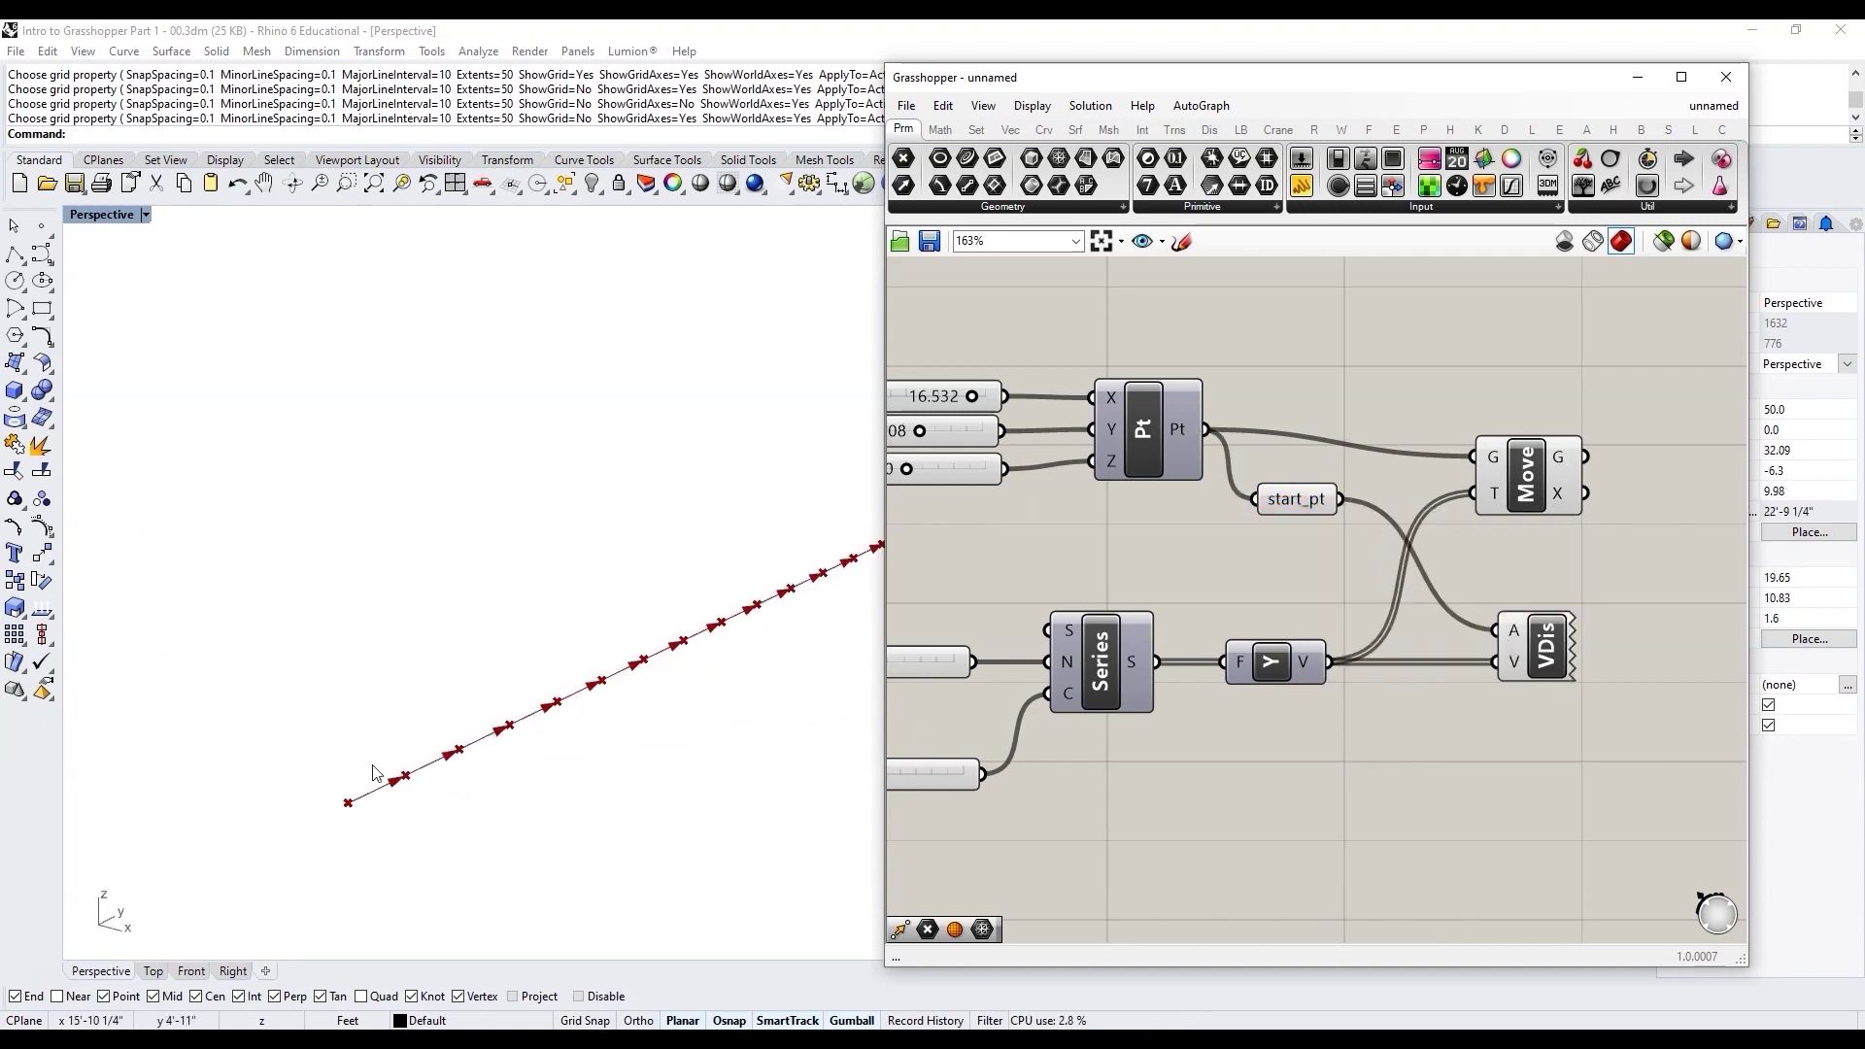
{"action": "scroll", "coordinate": [374, 774], "scroll_direction": "down", "scroll_amount": 3}
{"action": "scroll", "coordinate": [422, 731], "scroll_direction": "down", "scroll_amount": 1}
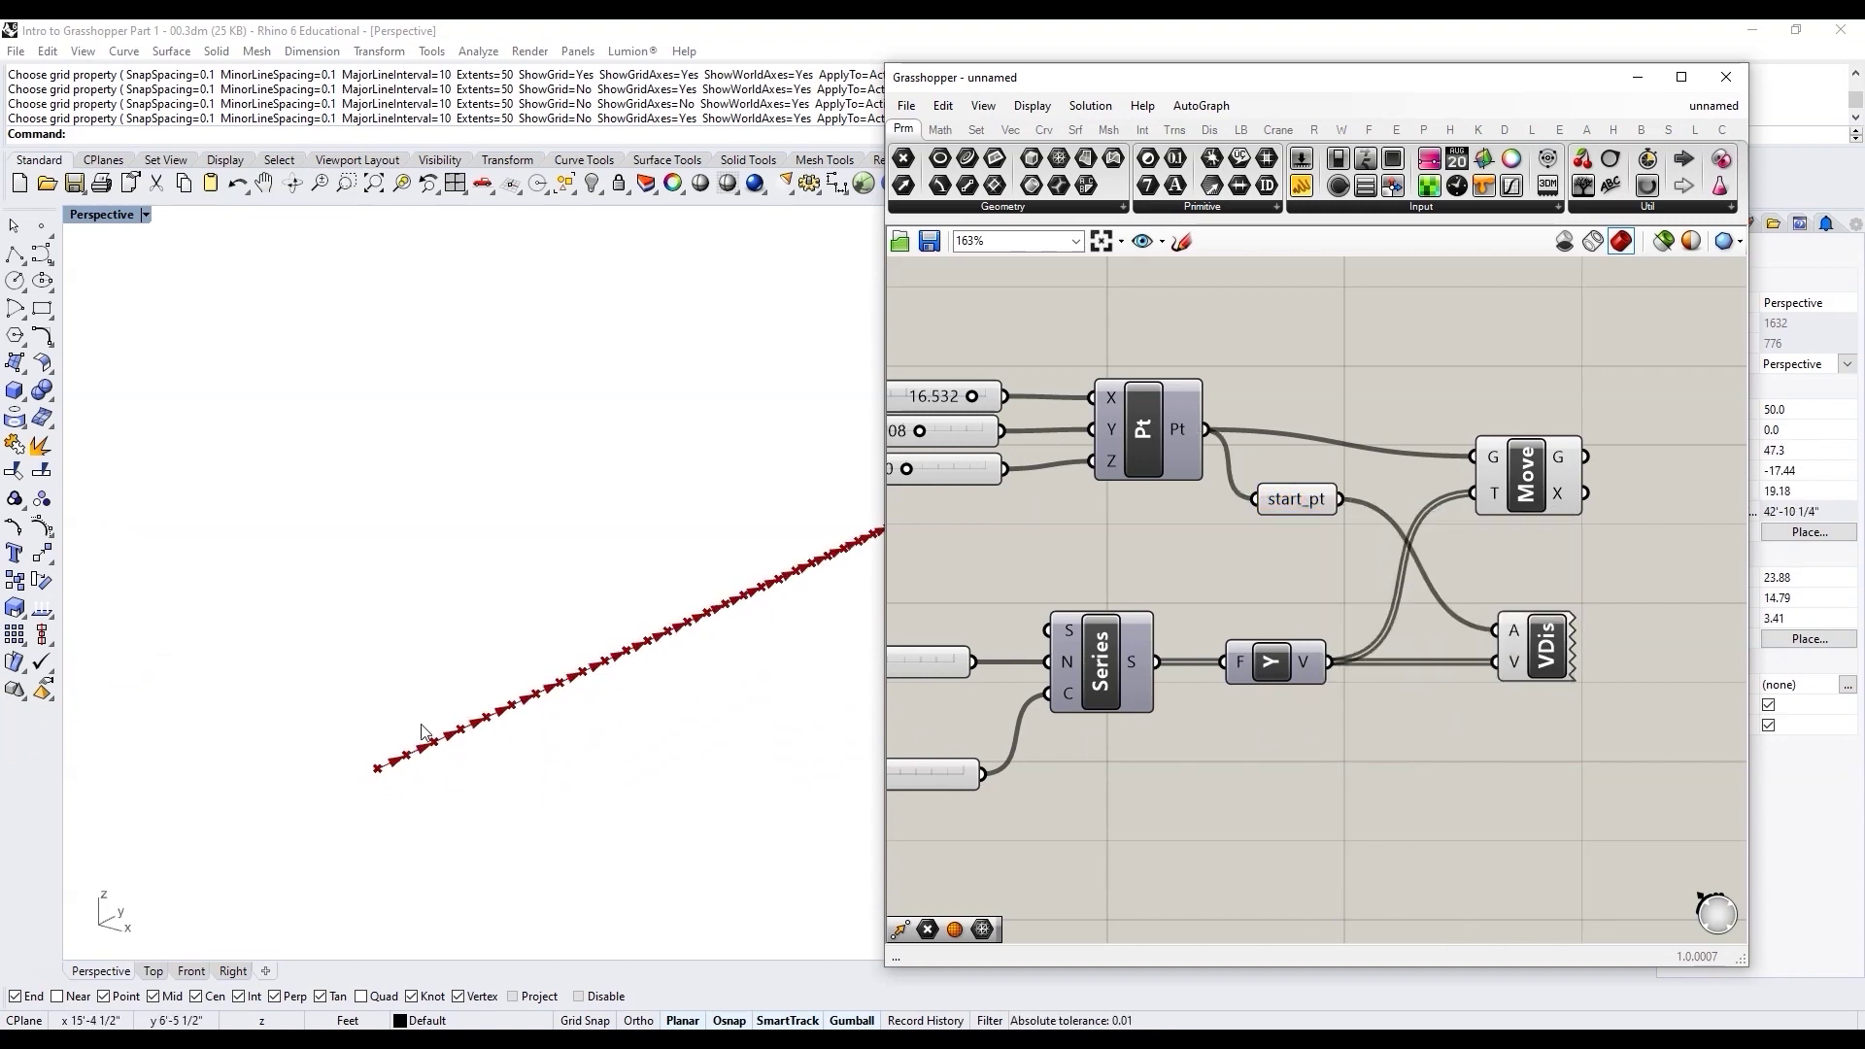
{"action": "scroll", "coordinate": [587, 713], "scroll_direction": "up", "scroll_amount": 2}
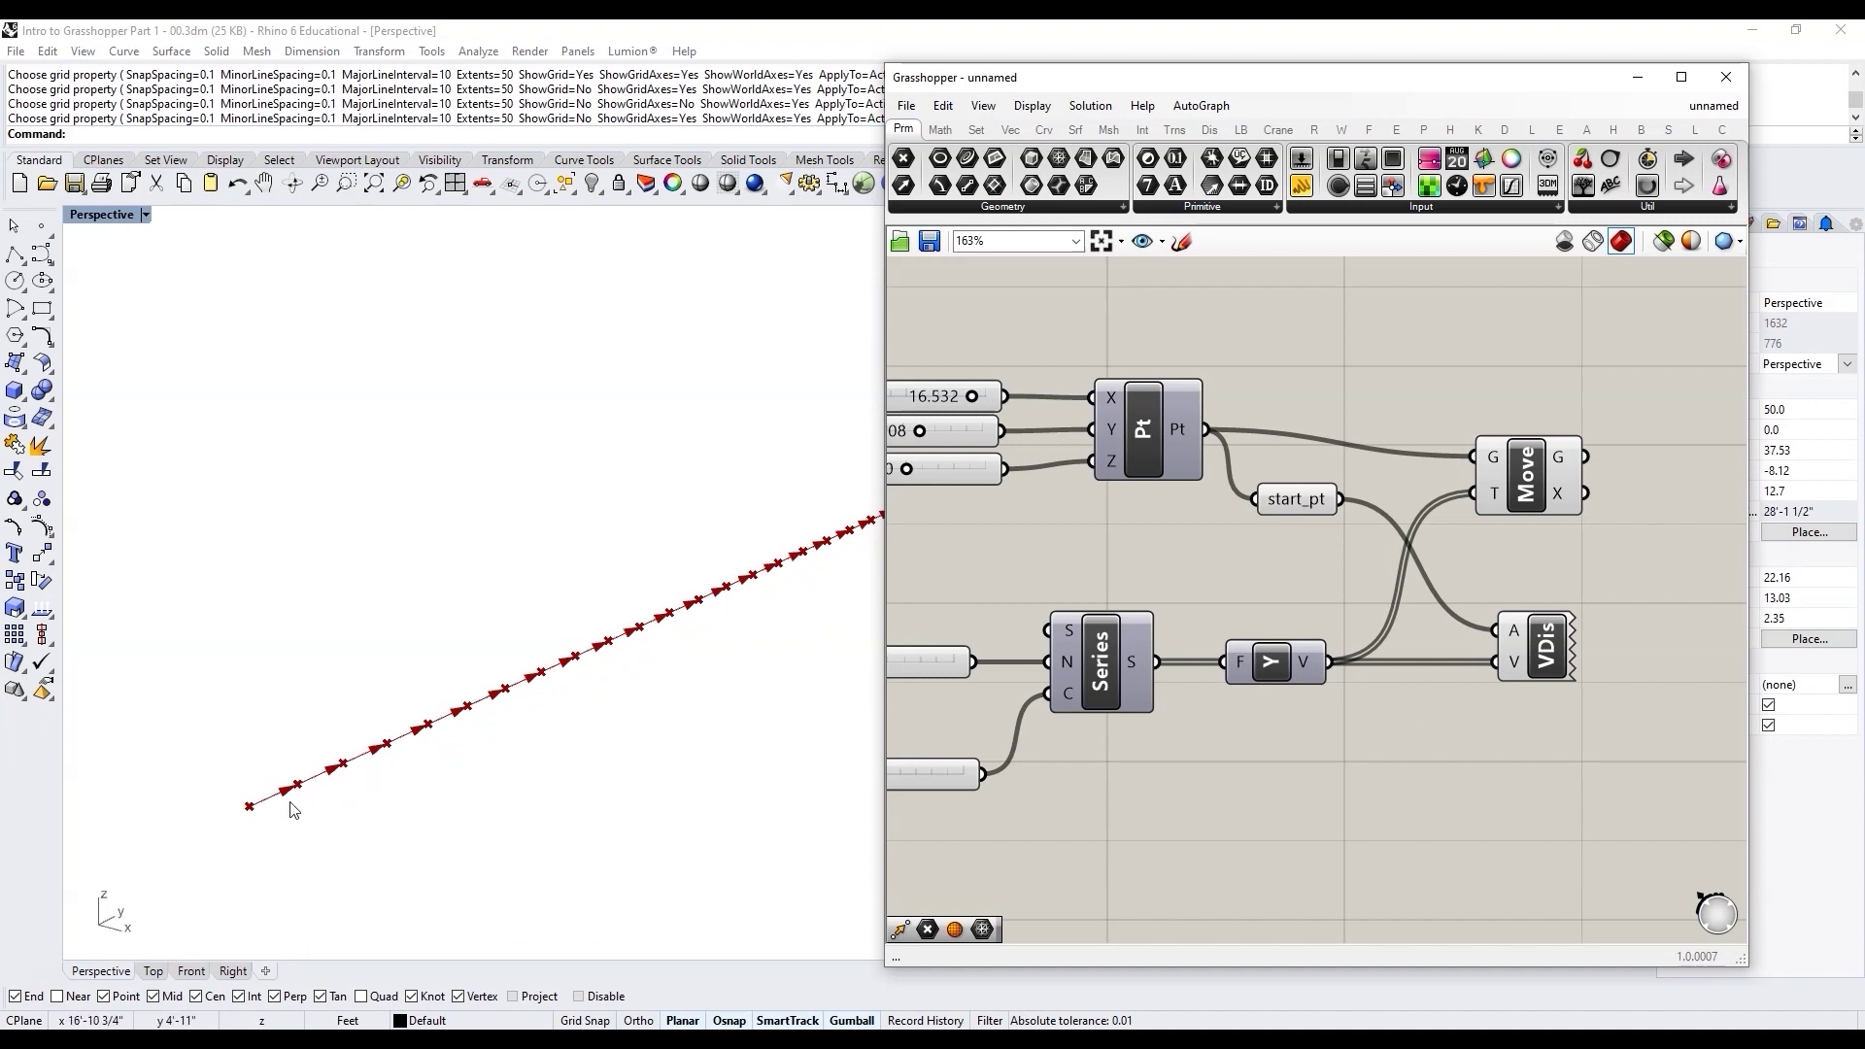
Step: Shift the Vector Display away from Unit Y, add a List Item component below it, and connect the Unit Y output to its list input (L)
{"action": "scroll", "coordinate": [335, 777], "scroll_direction": "down", "scroll_amount": 2}
{"action": "left_click_drag", "start_coordinate": [1537, 663], "coordinate": [1646, 663]}
{"action": "scroll", "coordinate": [1449, 634], "scroll_direction": "down", "scroll_amount": 3}
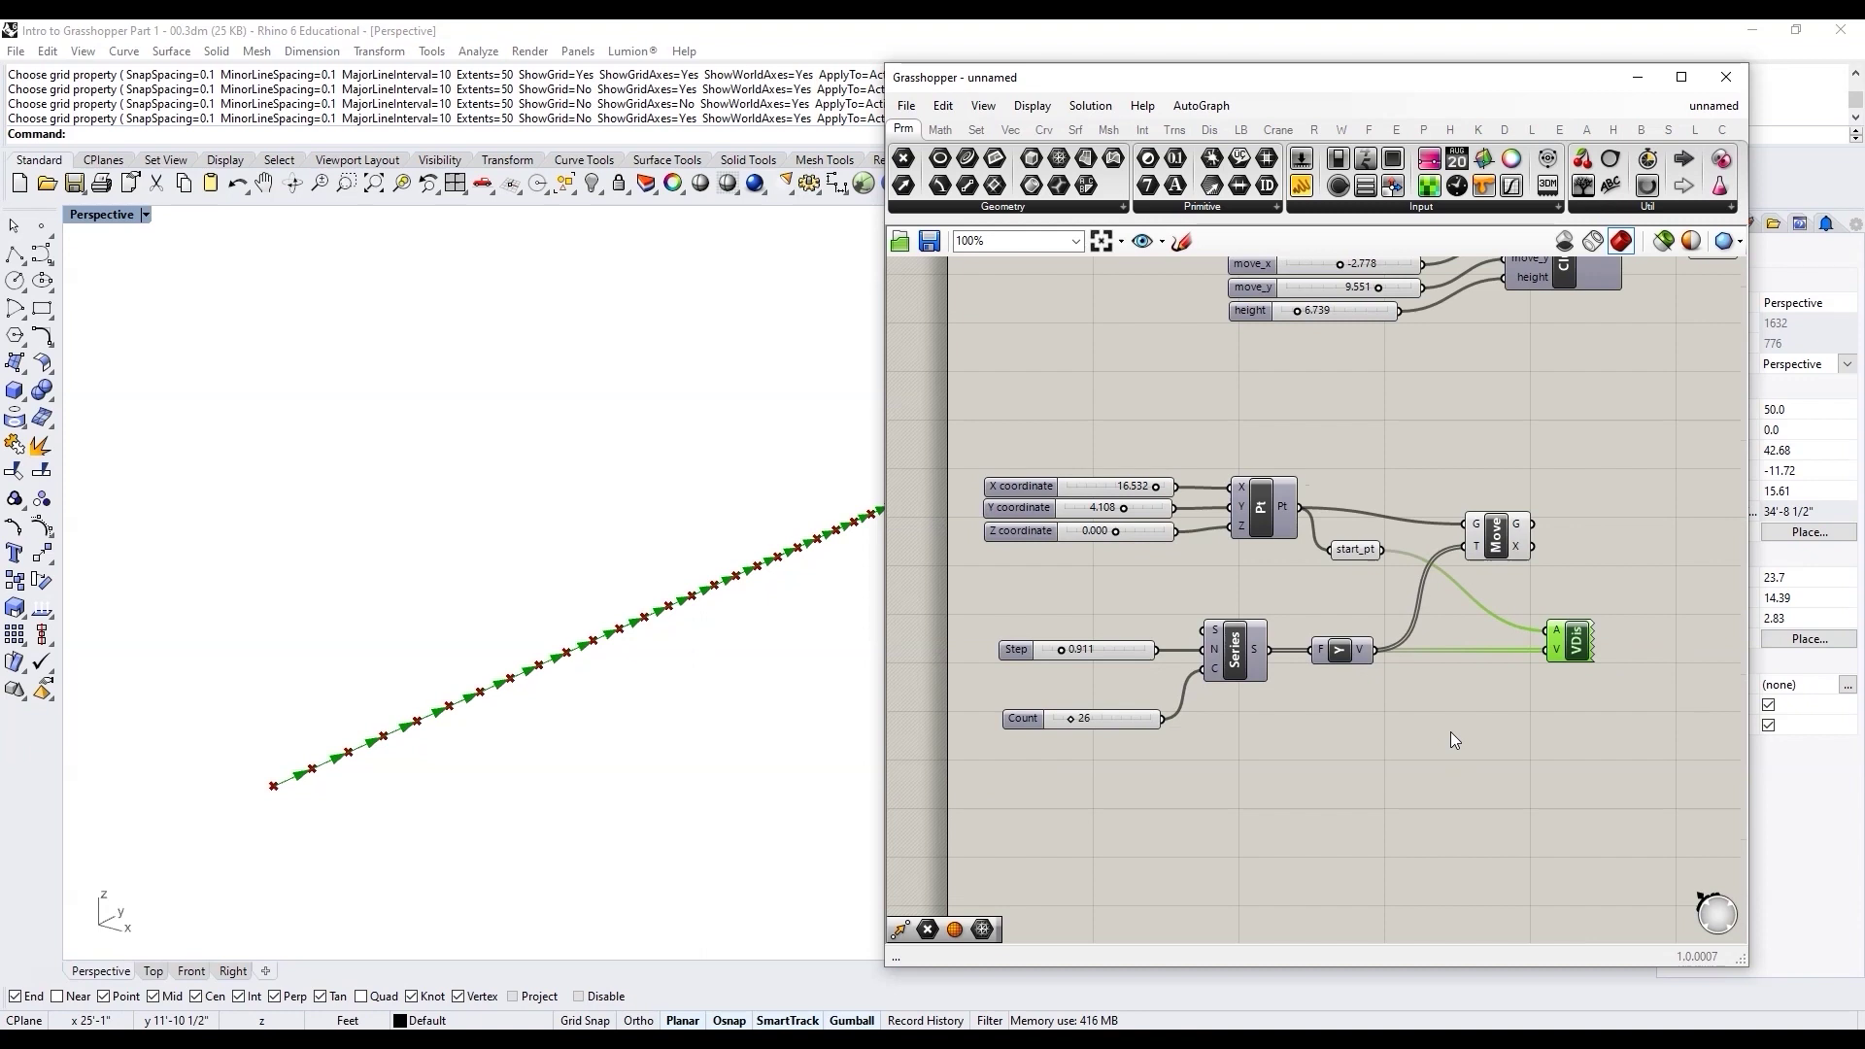
{"action": "double_click", "coordinate": [1483, 733]}
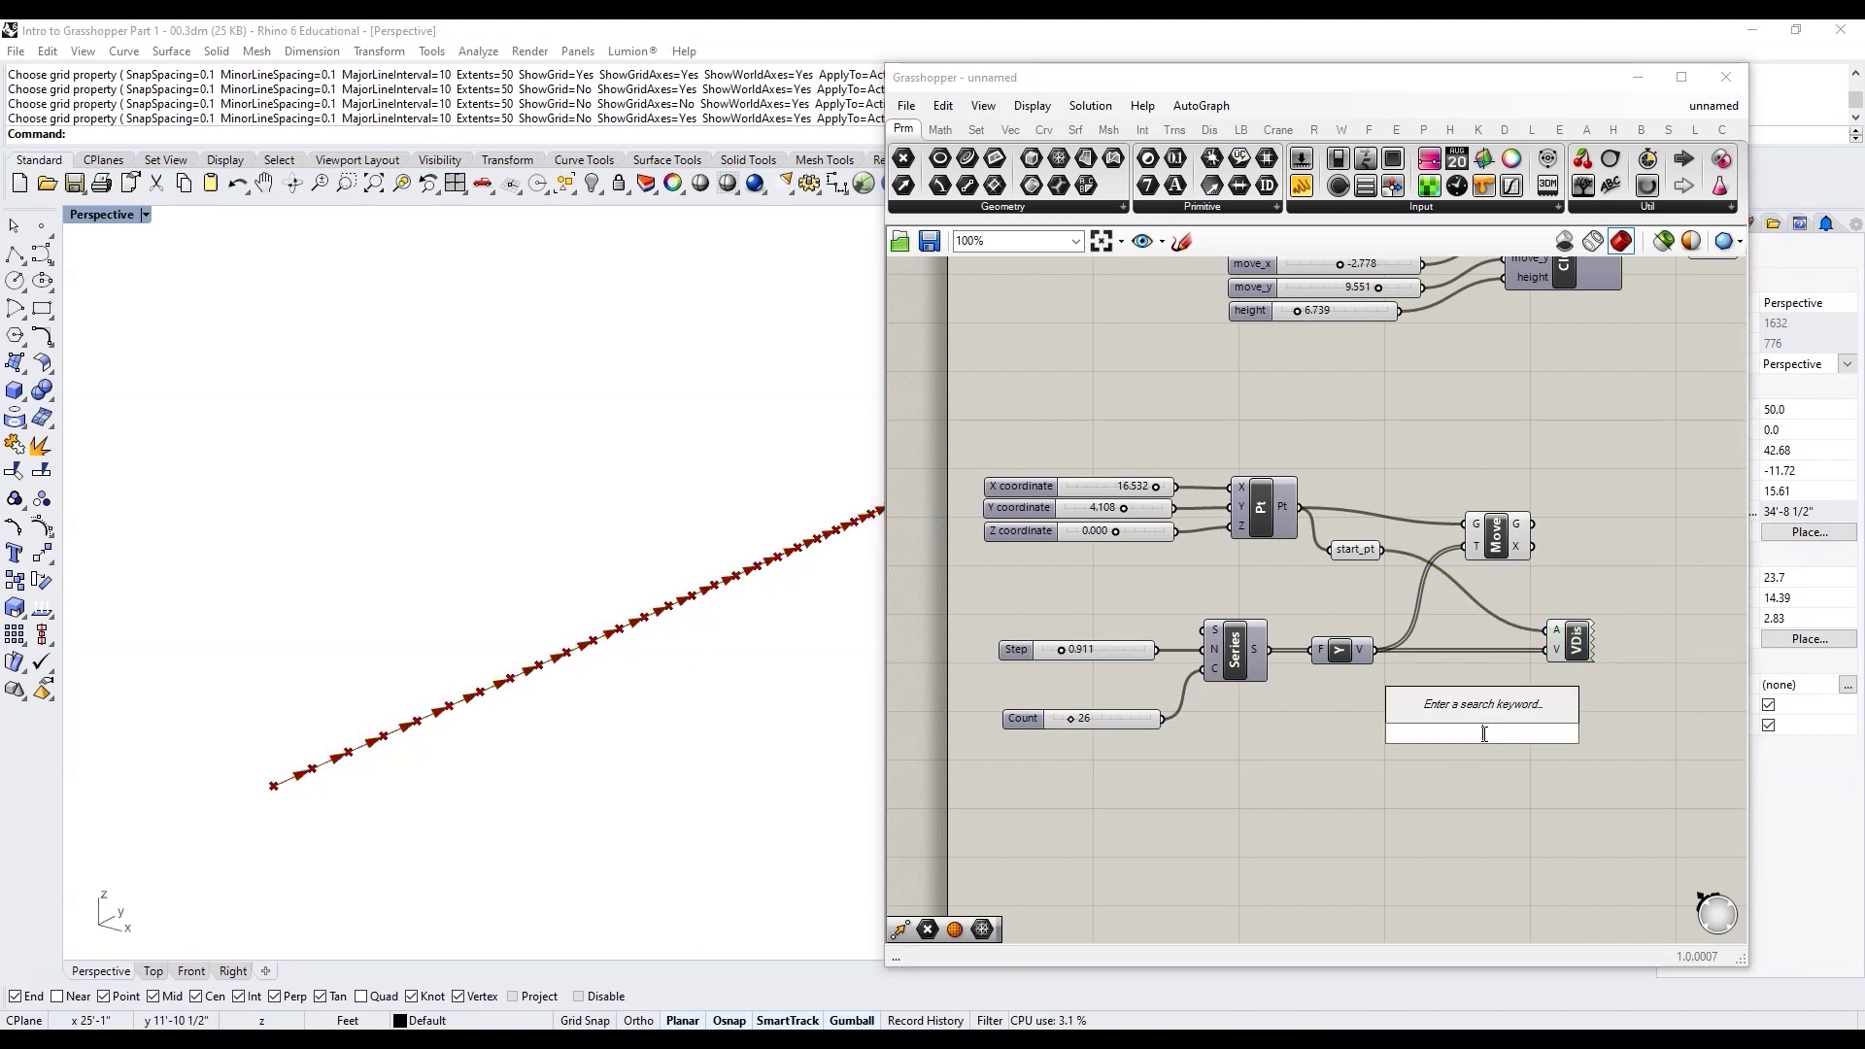
{"action": "type", "text": "list ite"}
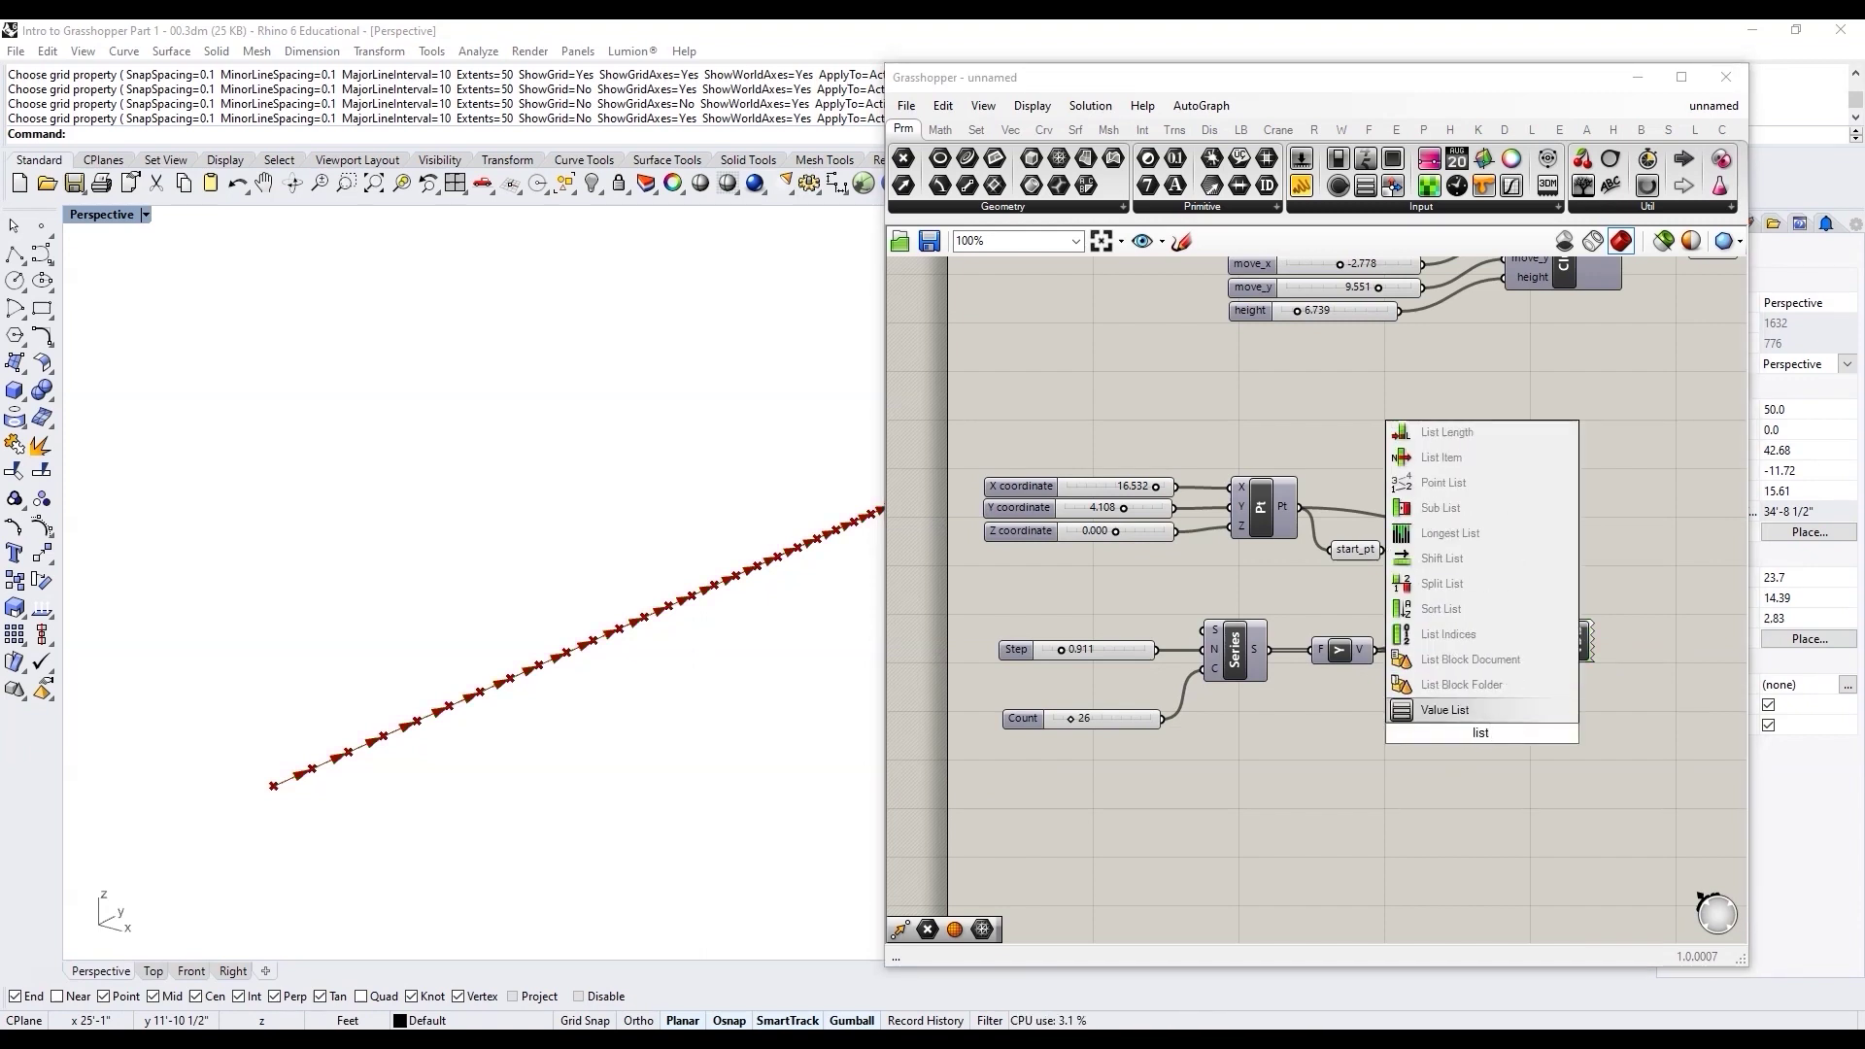
{"action": "left_click", "coordinate": [1484, 713]}
{"action": "scroll", "coordinate": [1485, 719], "scroll_direction": "up", "scroll_amount": 3}
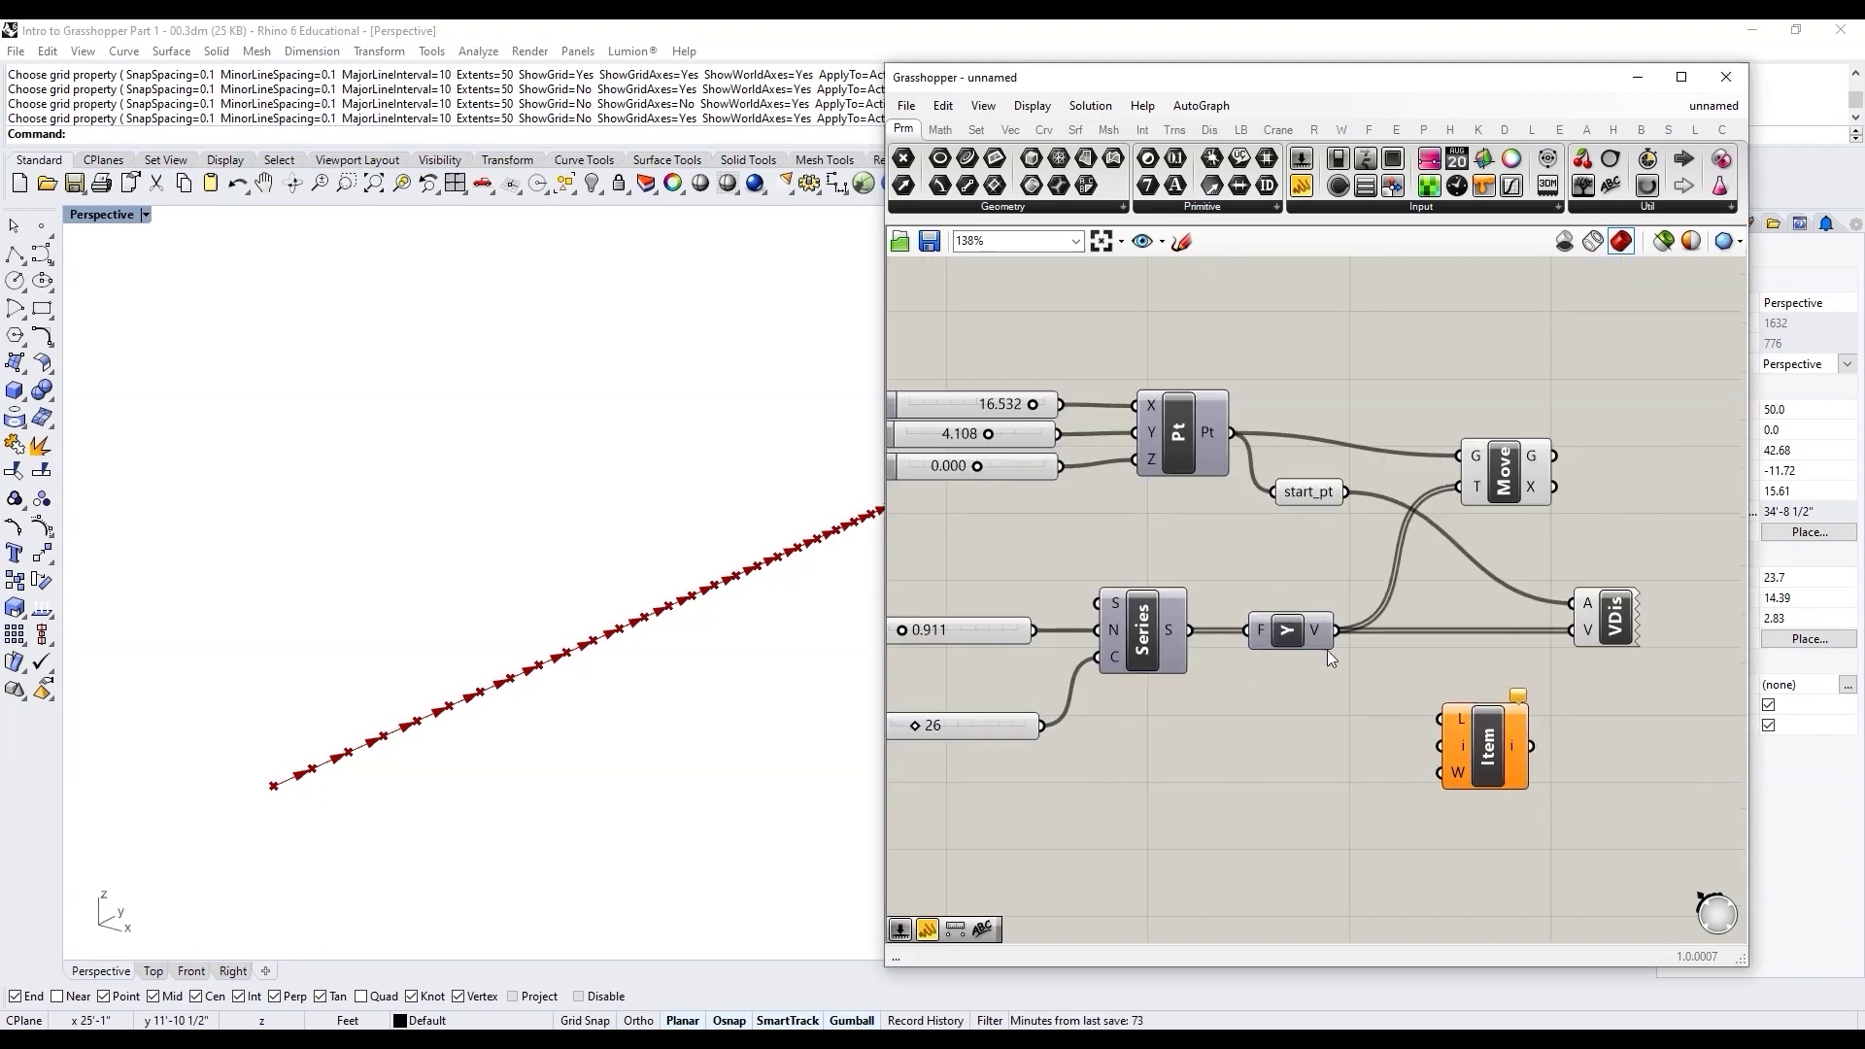
{"action": "left_click_drag", "start_coordinate": [1340, 630], "coordinate": [1484, 742]}
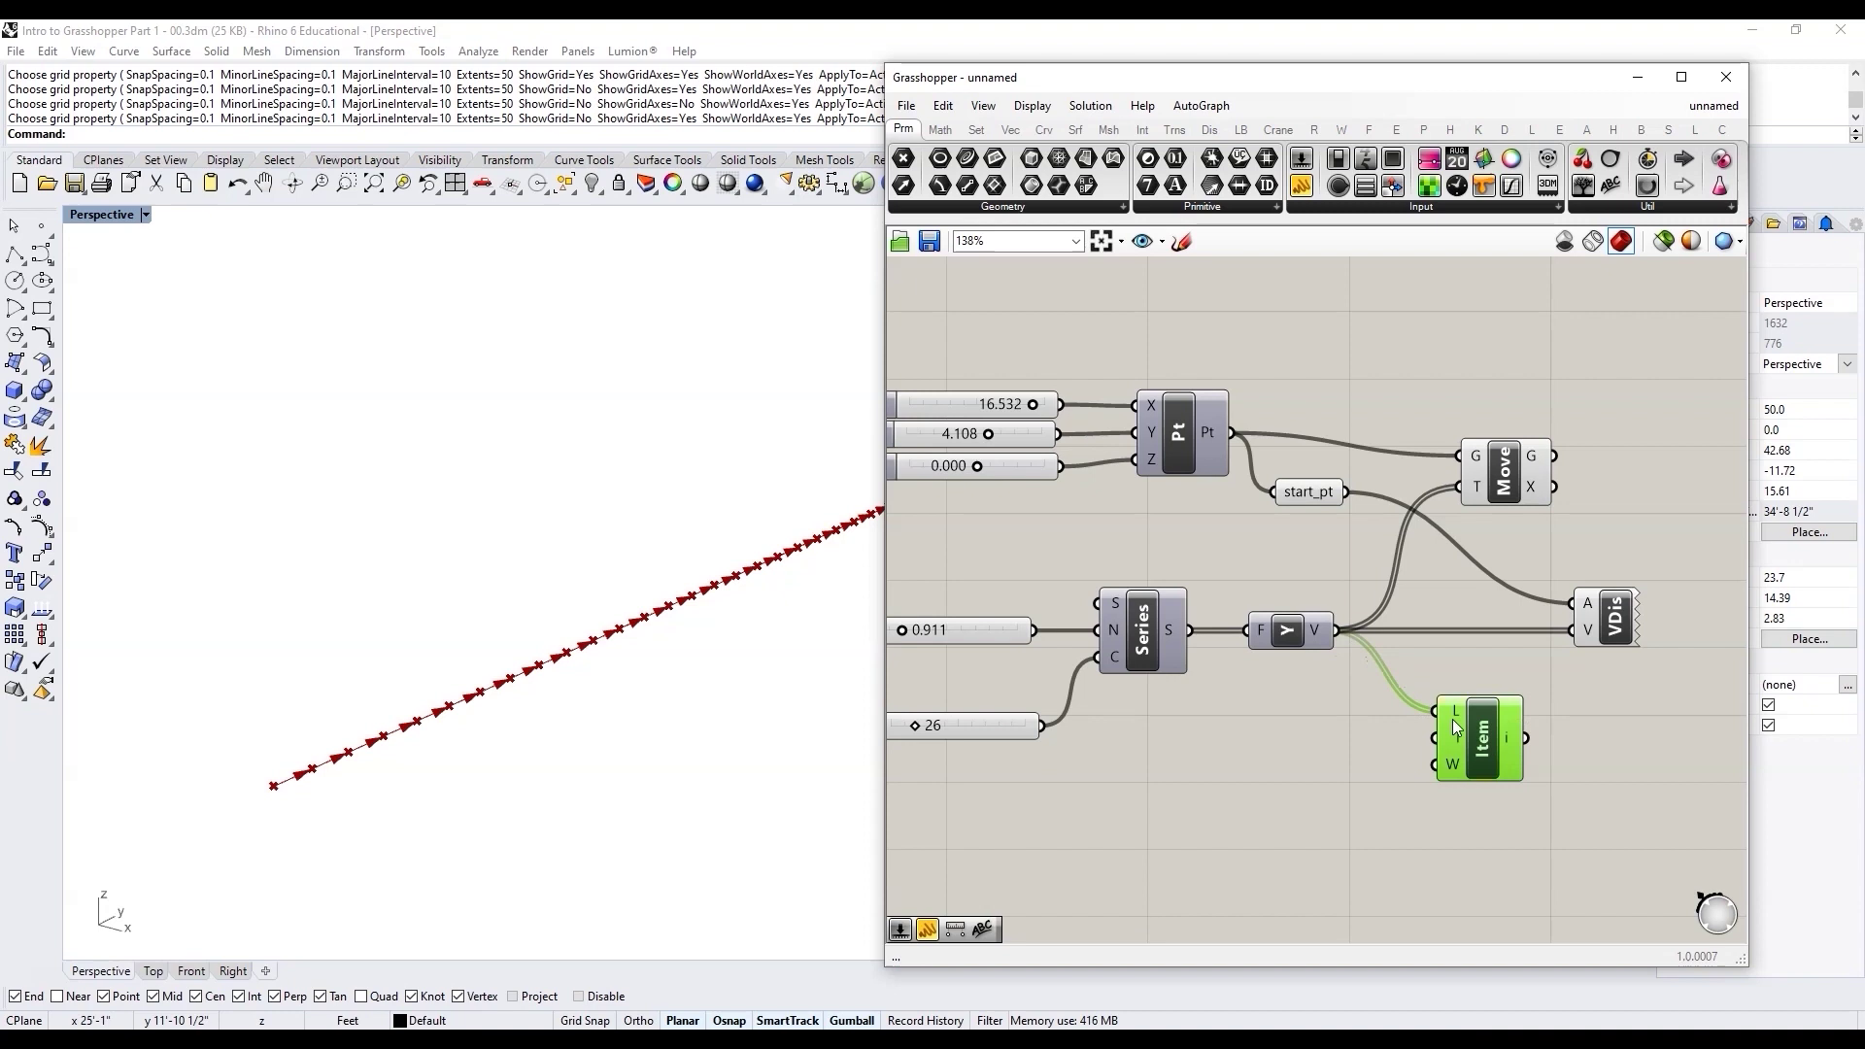
{"action": "mouse_move", "coordinate": [1454, 722]}
{"action": "left_click_drag", "start_coordinate": [1489, 738], "coordinate": [1497, 738]}
Step: Add an integer number slider ranging from 0 to 25 beside the List Item component
{"action": "scroll", "coordinate": [1447, 746], "scroll_direction": "down", "scroll_amount": 2}
{"action": "left_click", "coordinate": [1366, 764]}
{"action": "double_click", "coordinate": [1366, 763]}
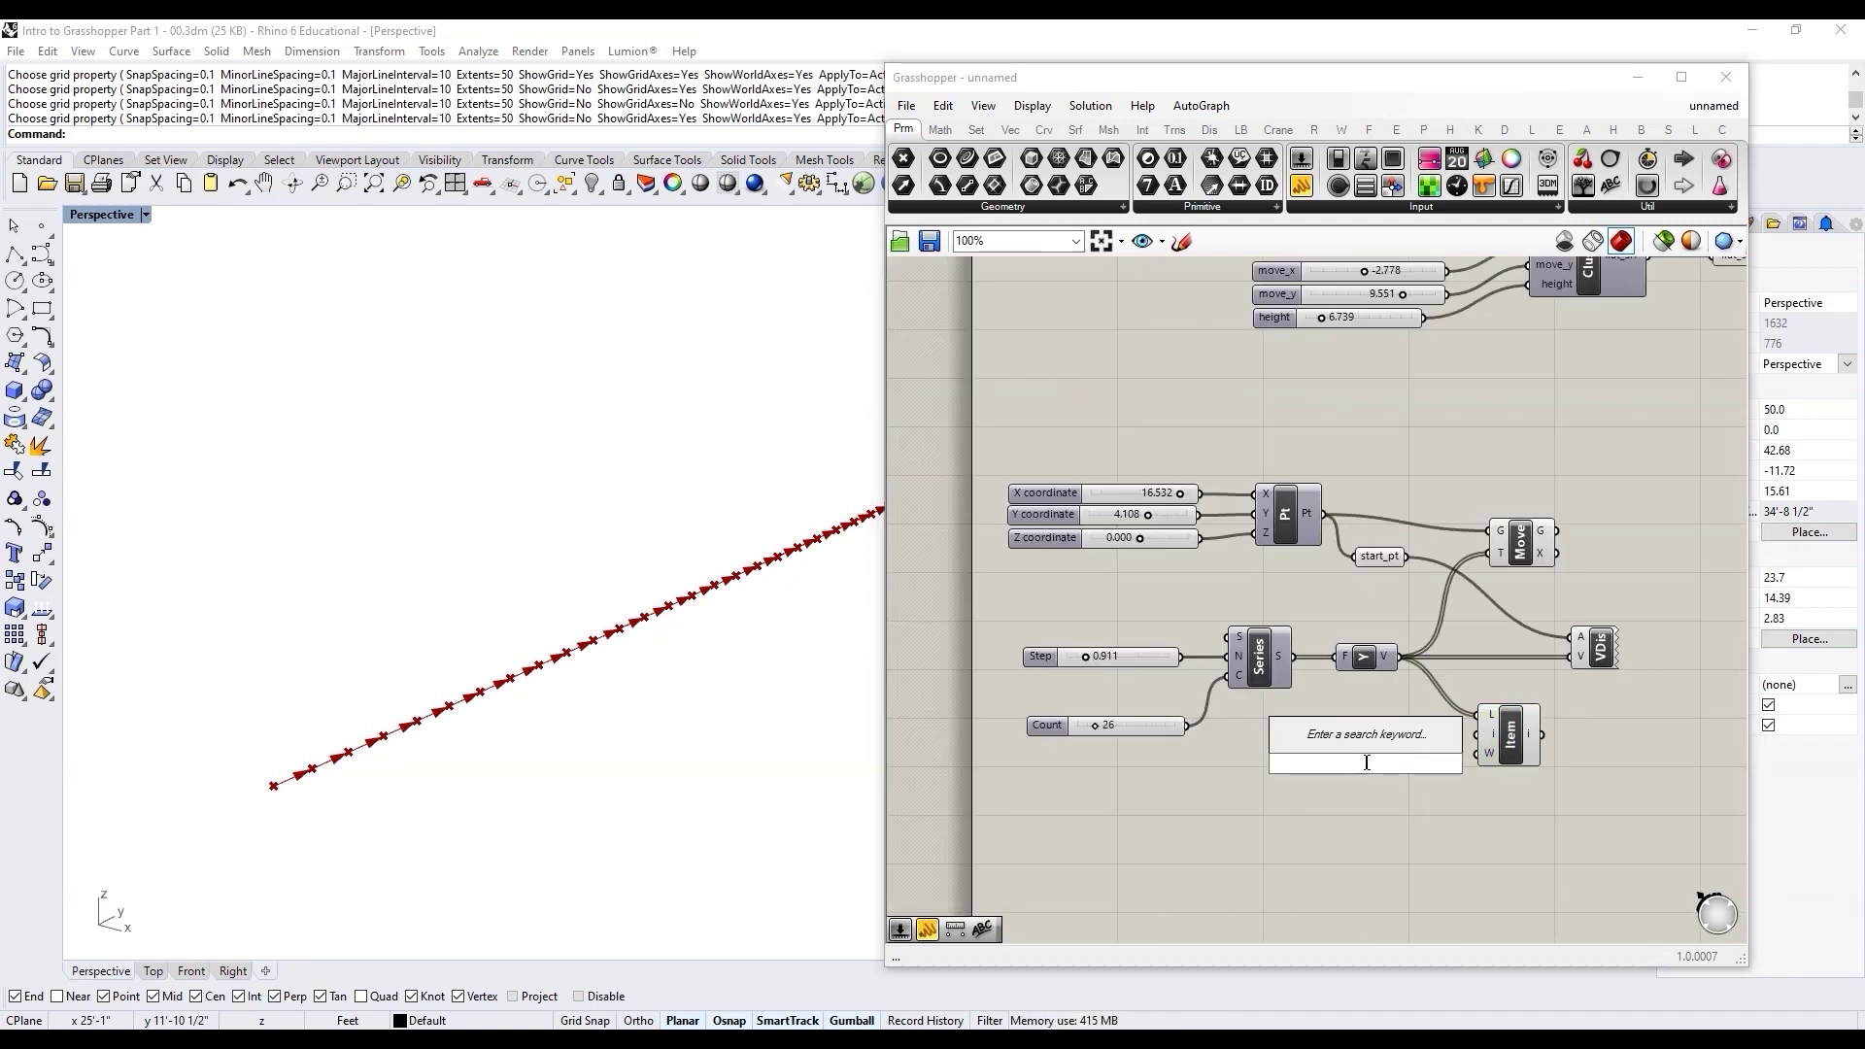
{"action": "type", "text": "0<25"}
{"action": "key", "text": "Return"}
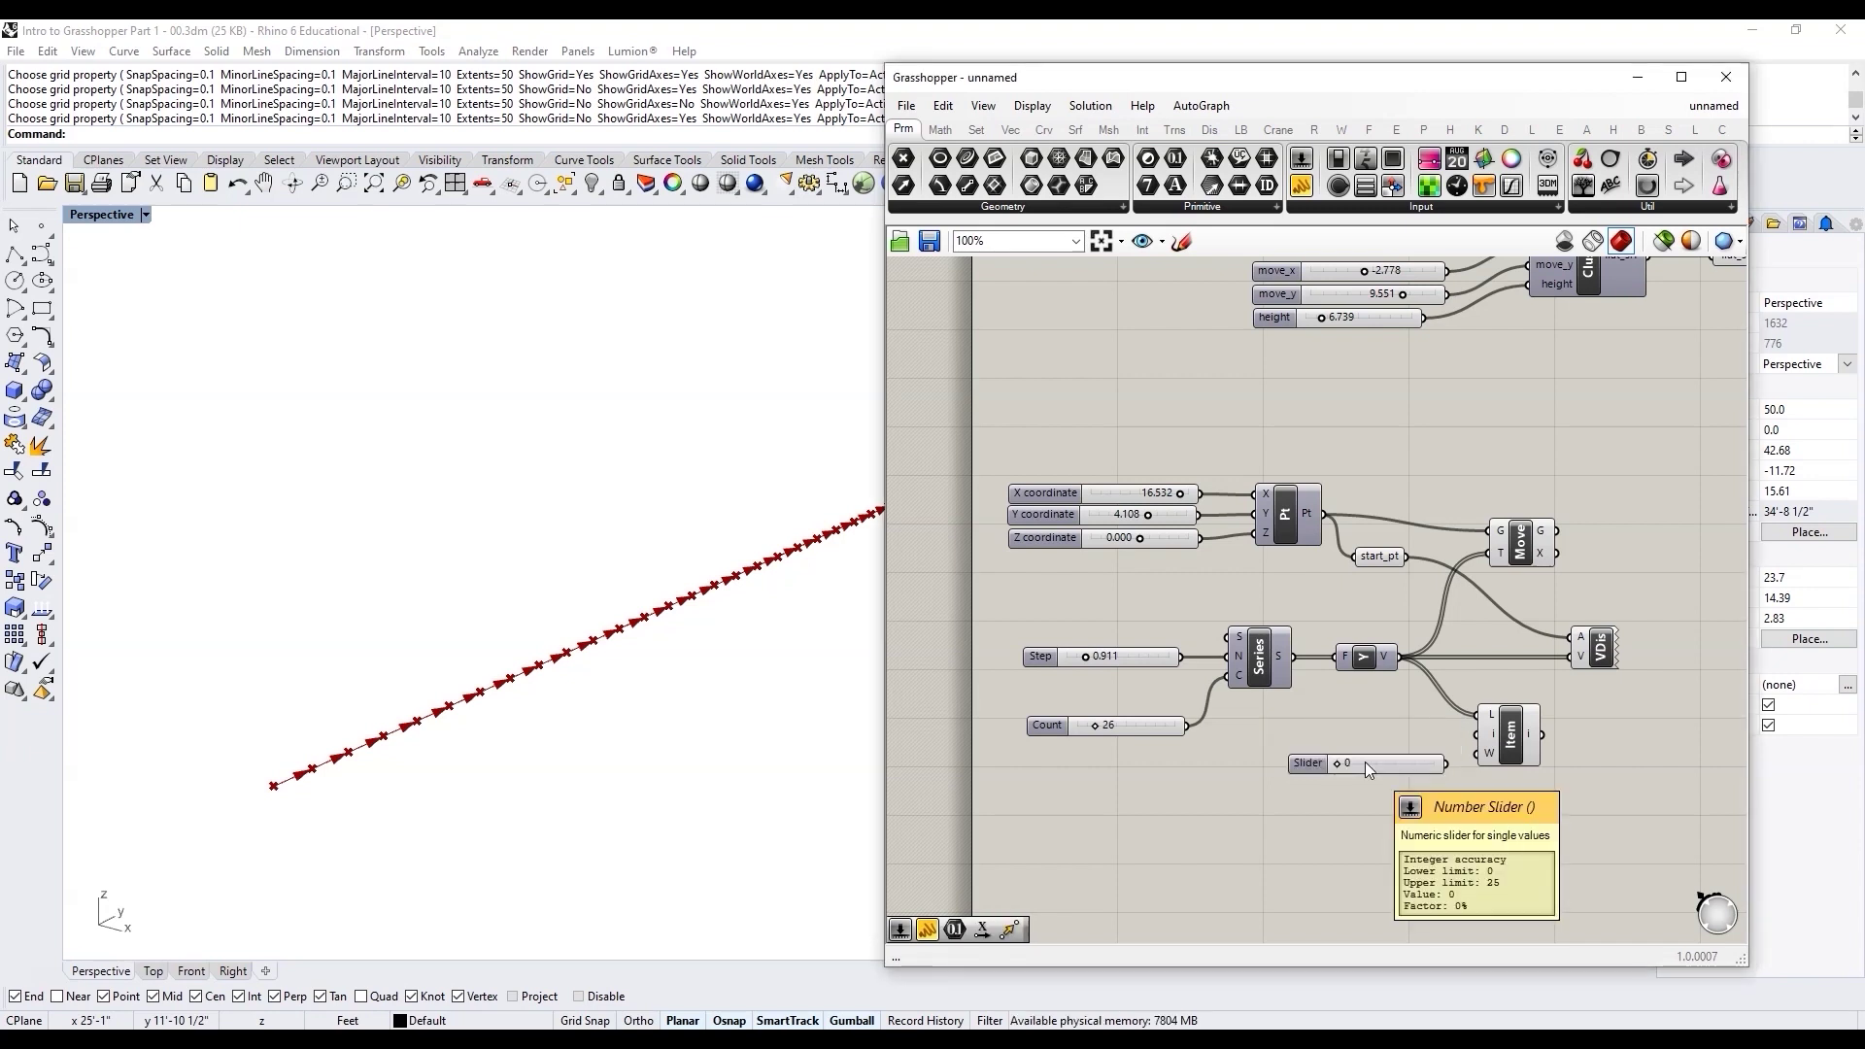
{"action": "left_click_drag", "start_coordinate": [1309, 763], "coordinate": [1301, 757]}
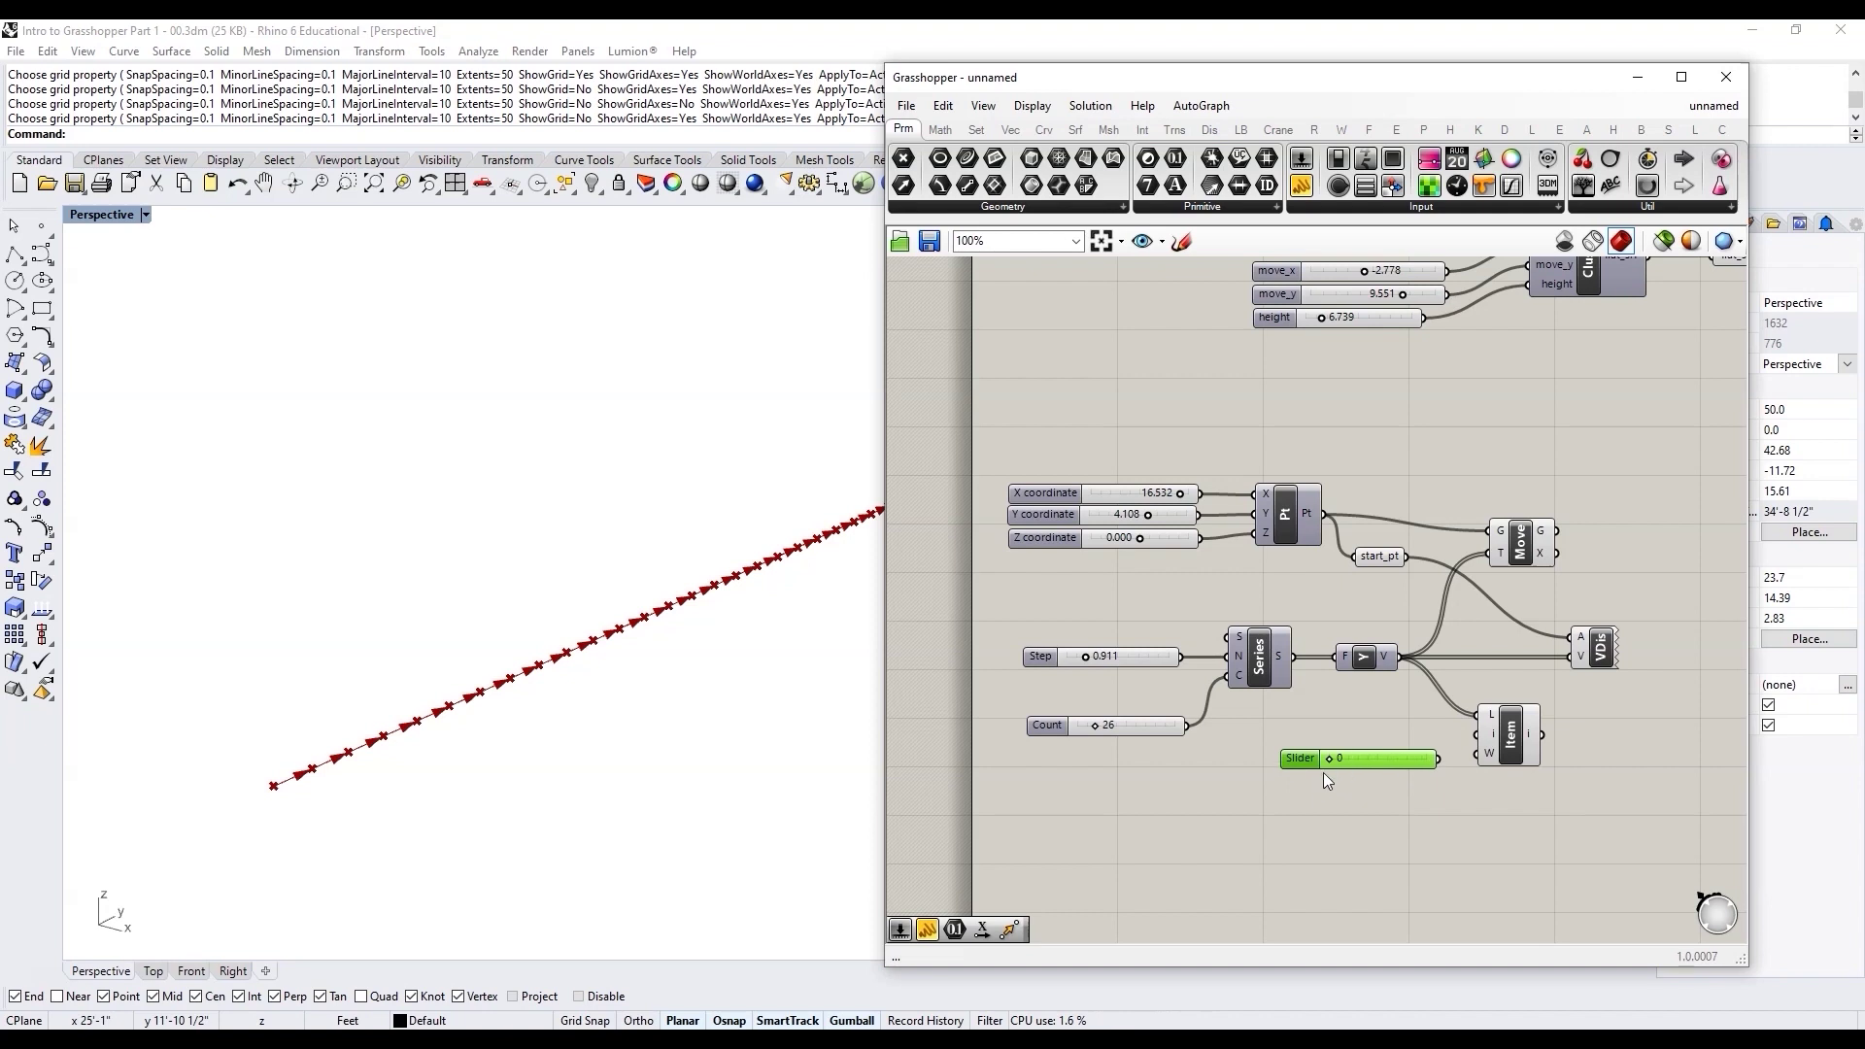
Step: Connect the new slider to the List Item index input (i) and the List Item output to the Vector Display vector input (V)
{"action": "scroll", "coordinate": [1323, 772], "scroll_direction": "up", "scroll_amount": 2}
{"action": "left_click_drag", "start_coordinate": [1504, 759], "coordinate": [1619, 592]}
{"action": "left_click", "coordinate": [1619, 729]}
{"action": "scroll", "coordinate": [1629, 728], "scroll_direction": "down", "scroll_amount": 2}
{"action": "scroll", "coordinate": [1645, 701], "scroll_direction": "up", "scroll_amount": 2}
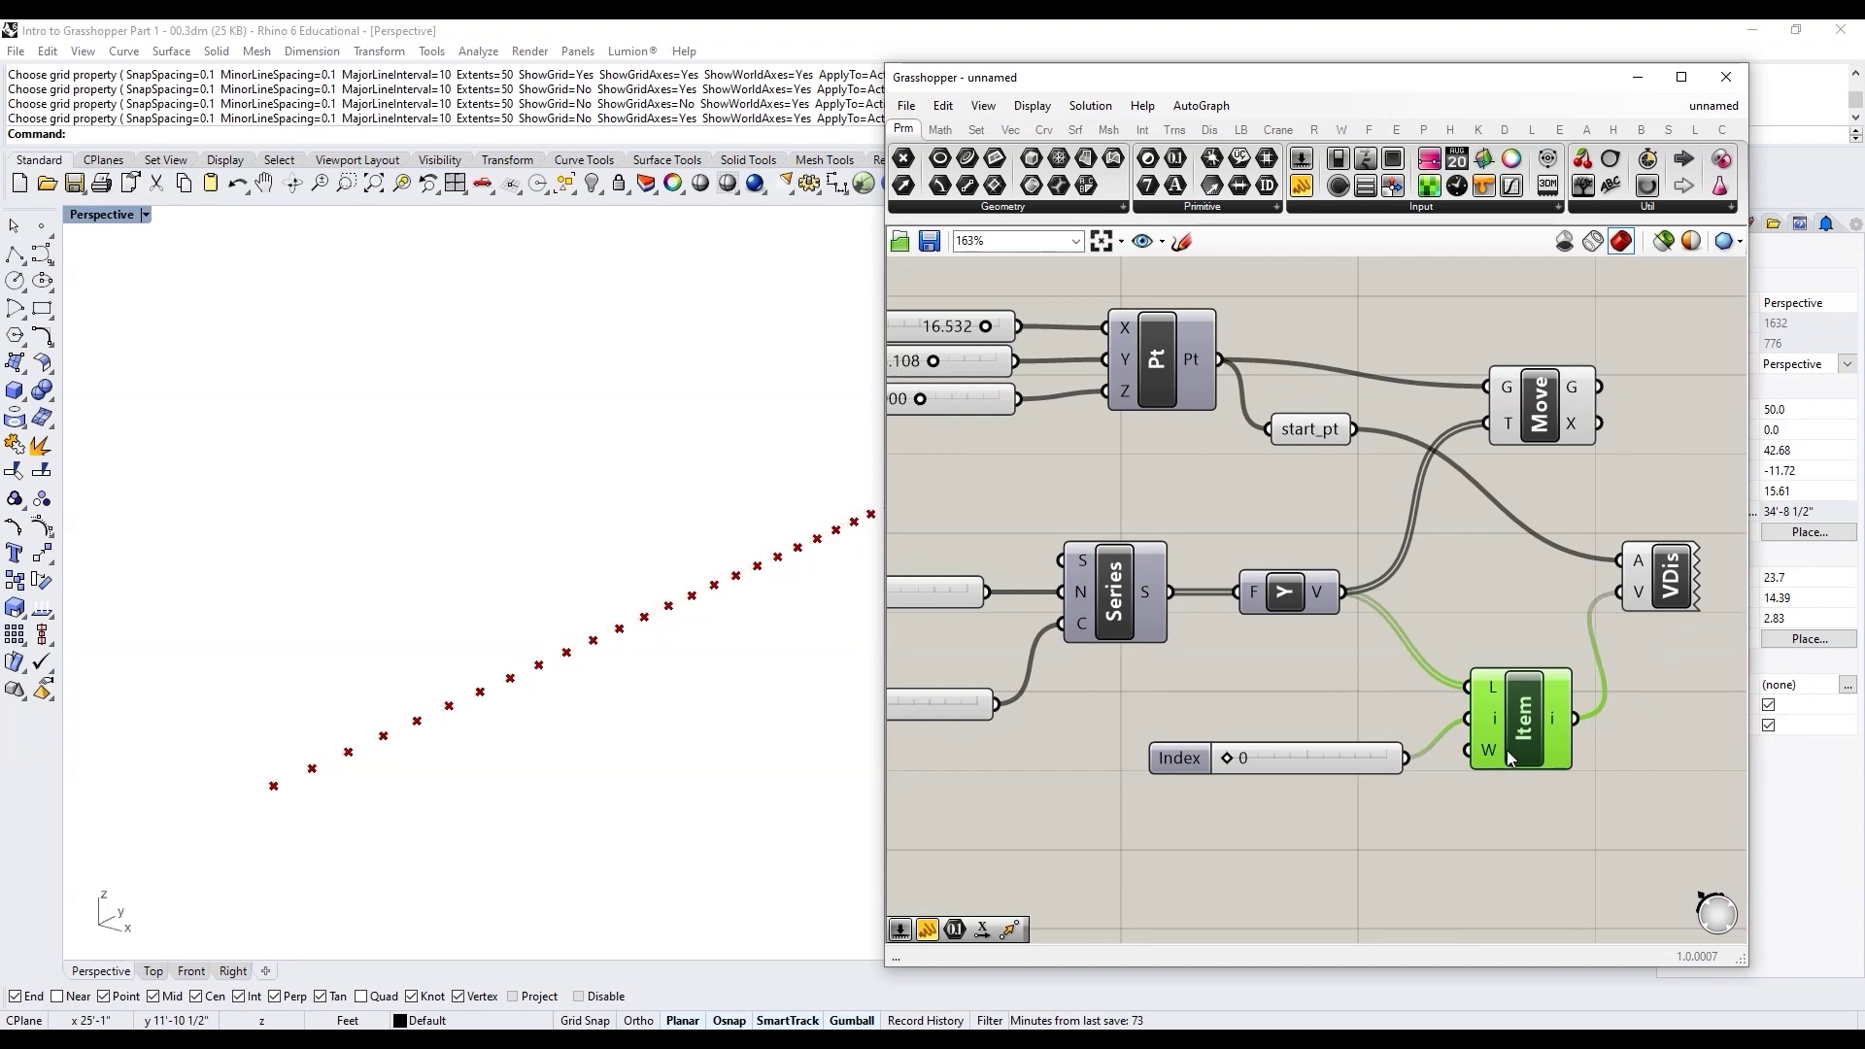
{"action": "scroll", "coordinate": [1465, 641], "scroll_direction": "down", "scroll_amount": 2}
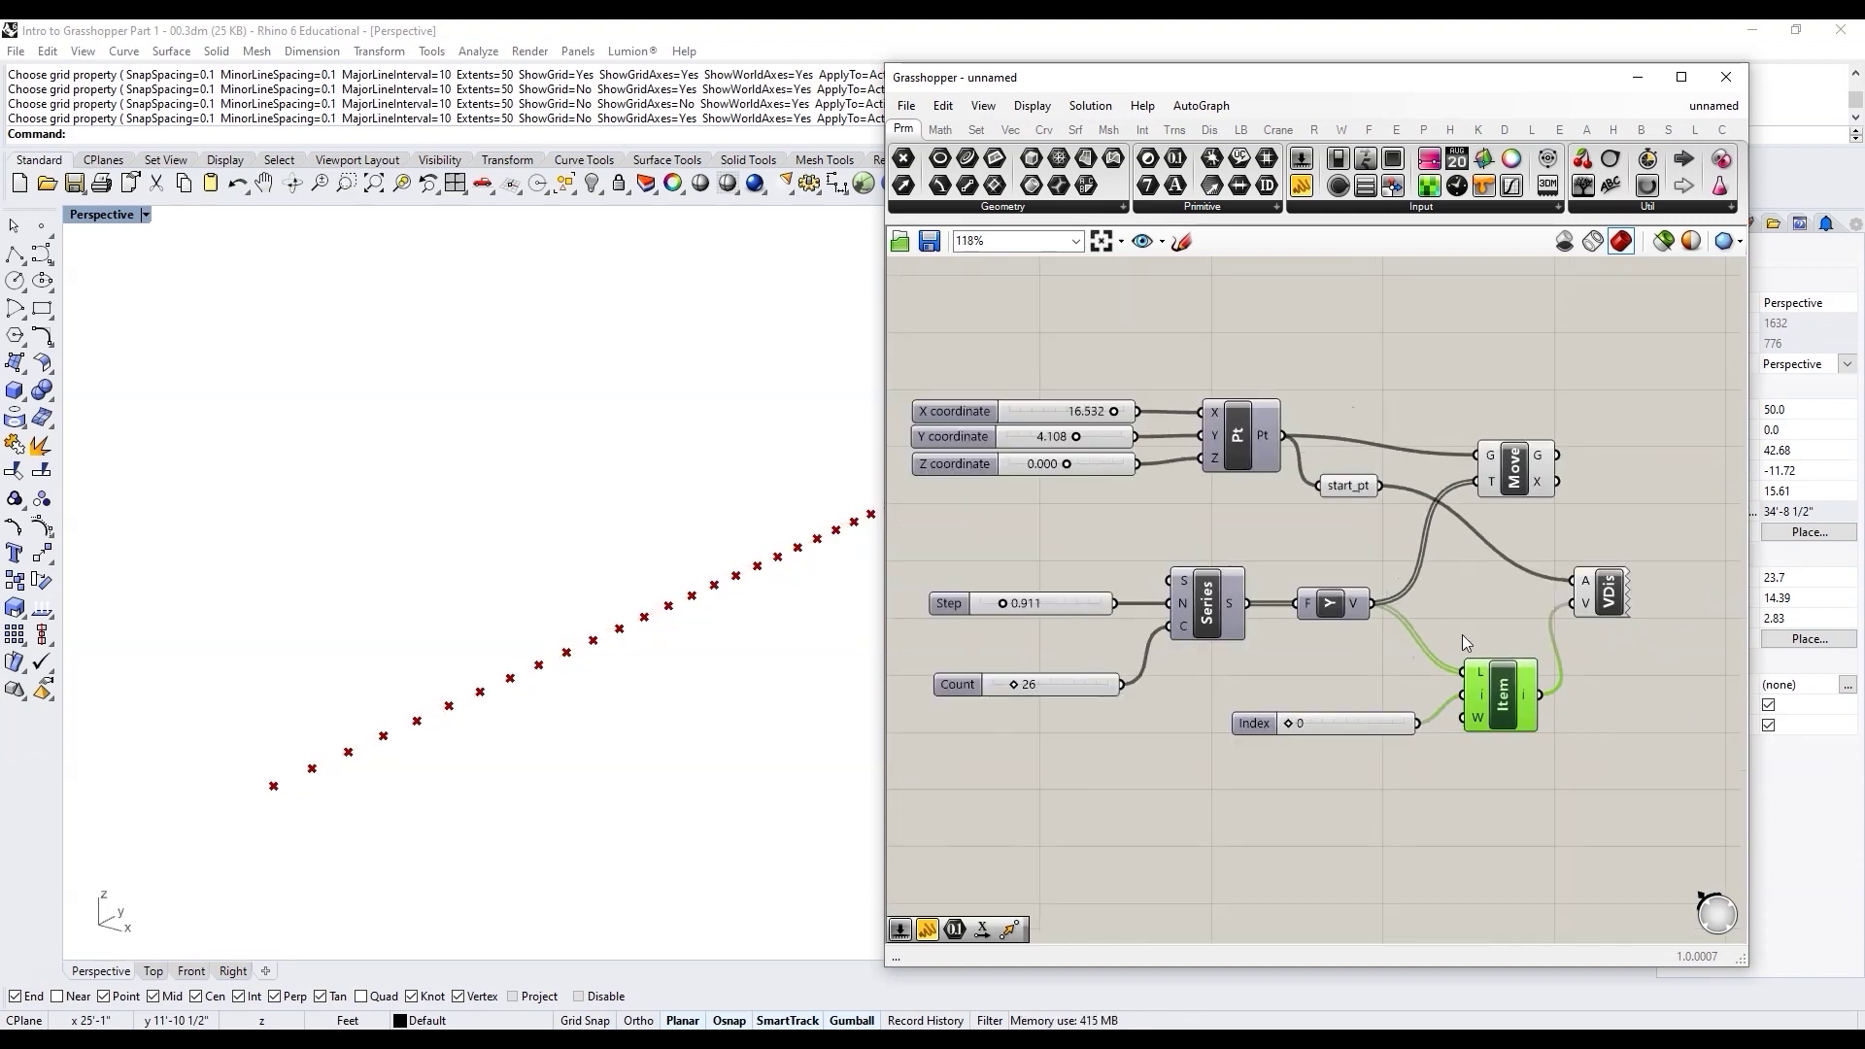
Step: Highlight start_pt and raise the Index slider through 1 to 17 to inspect the individual movement vectors in the viewport
{"action": "left_click", "coordinate": [1605, 592]}
{"action": "scroll", "coordinate": [430, 789], "scroll_direction": "down", "scroll_amount": 4}
{"action": "left_click", "coordinate": [1348, 486]}
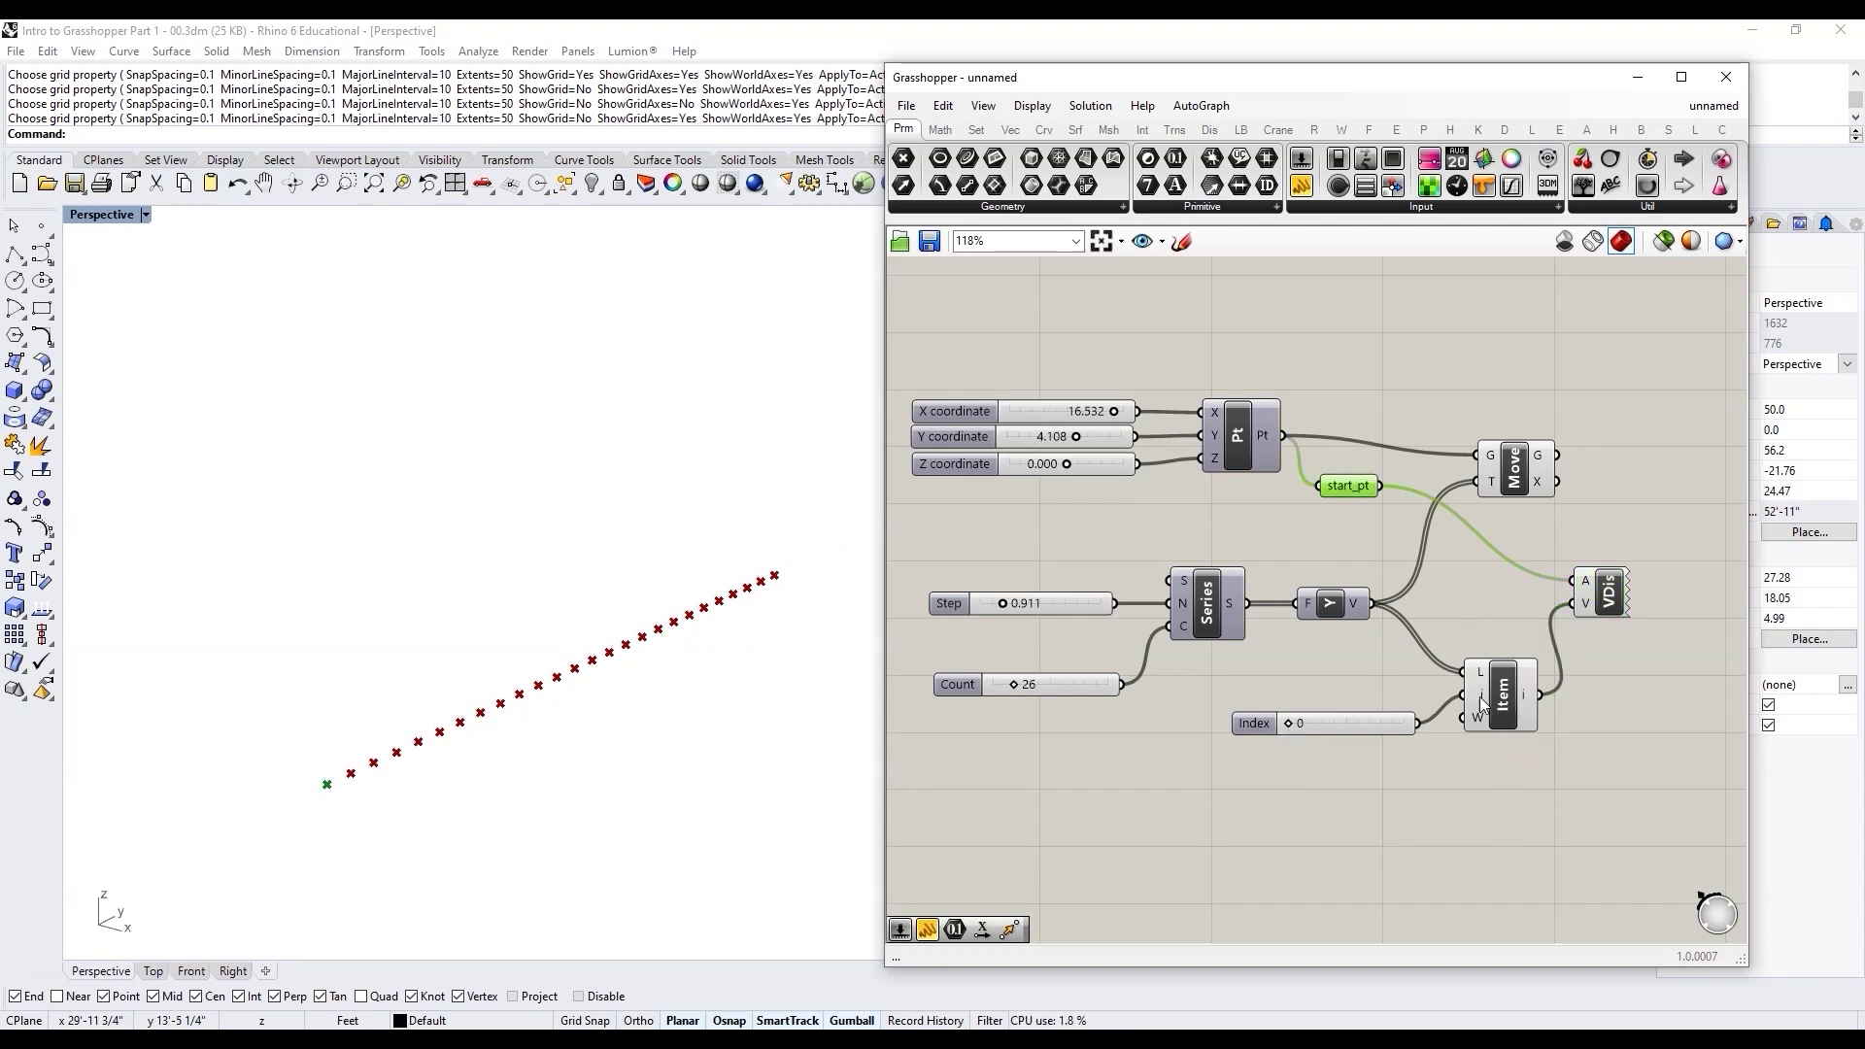
{"action": "scroll", "coordinate": [479, 788], "scroll_direction": "up", "scroll_amount": 2}
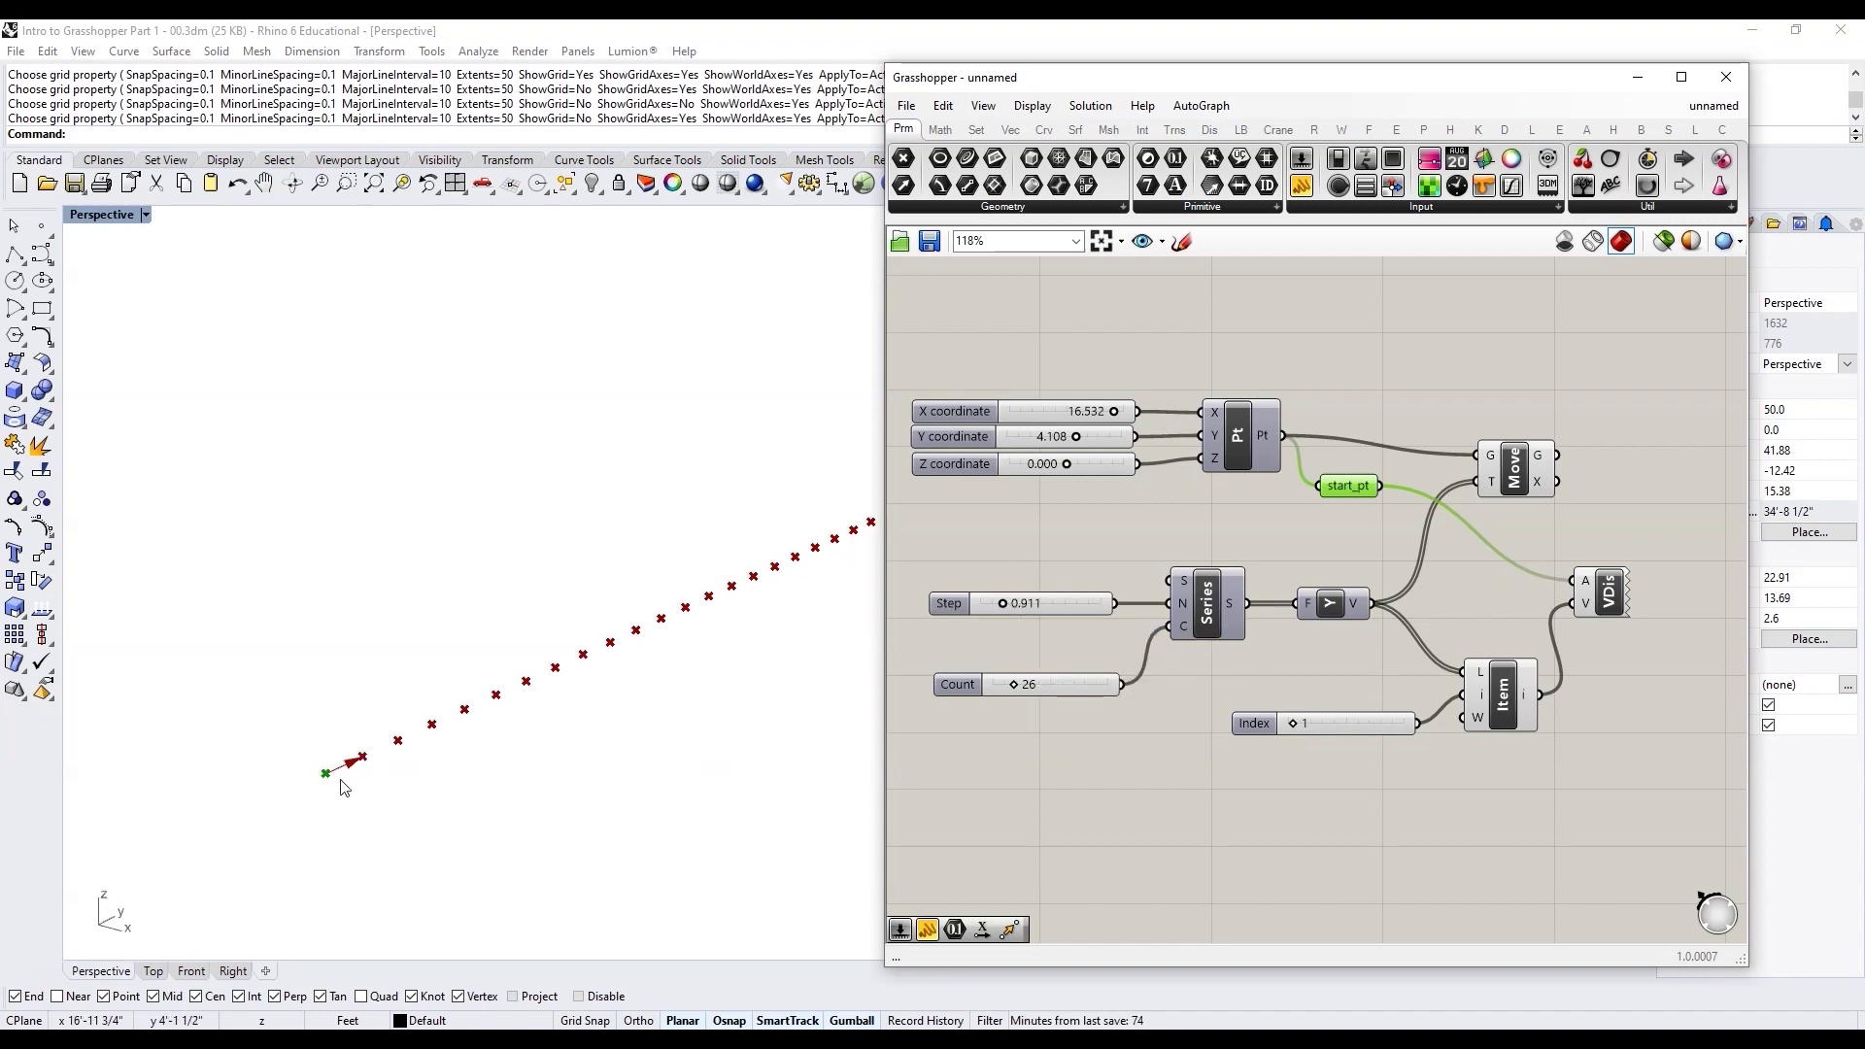
{"action": "left_click_drag", "start_coordinate": [1291, 722], "coordinate": [1342, 723]}
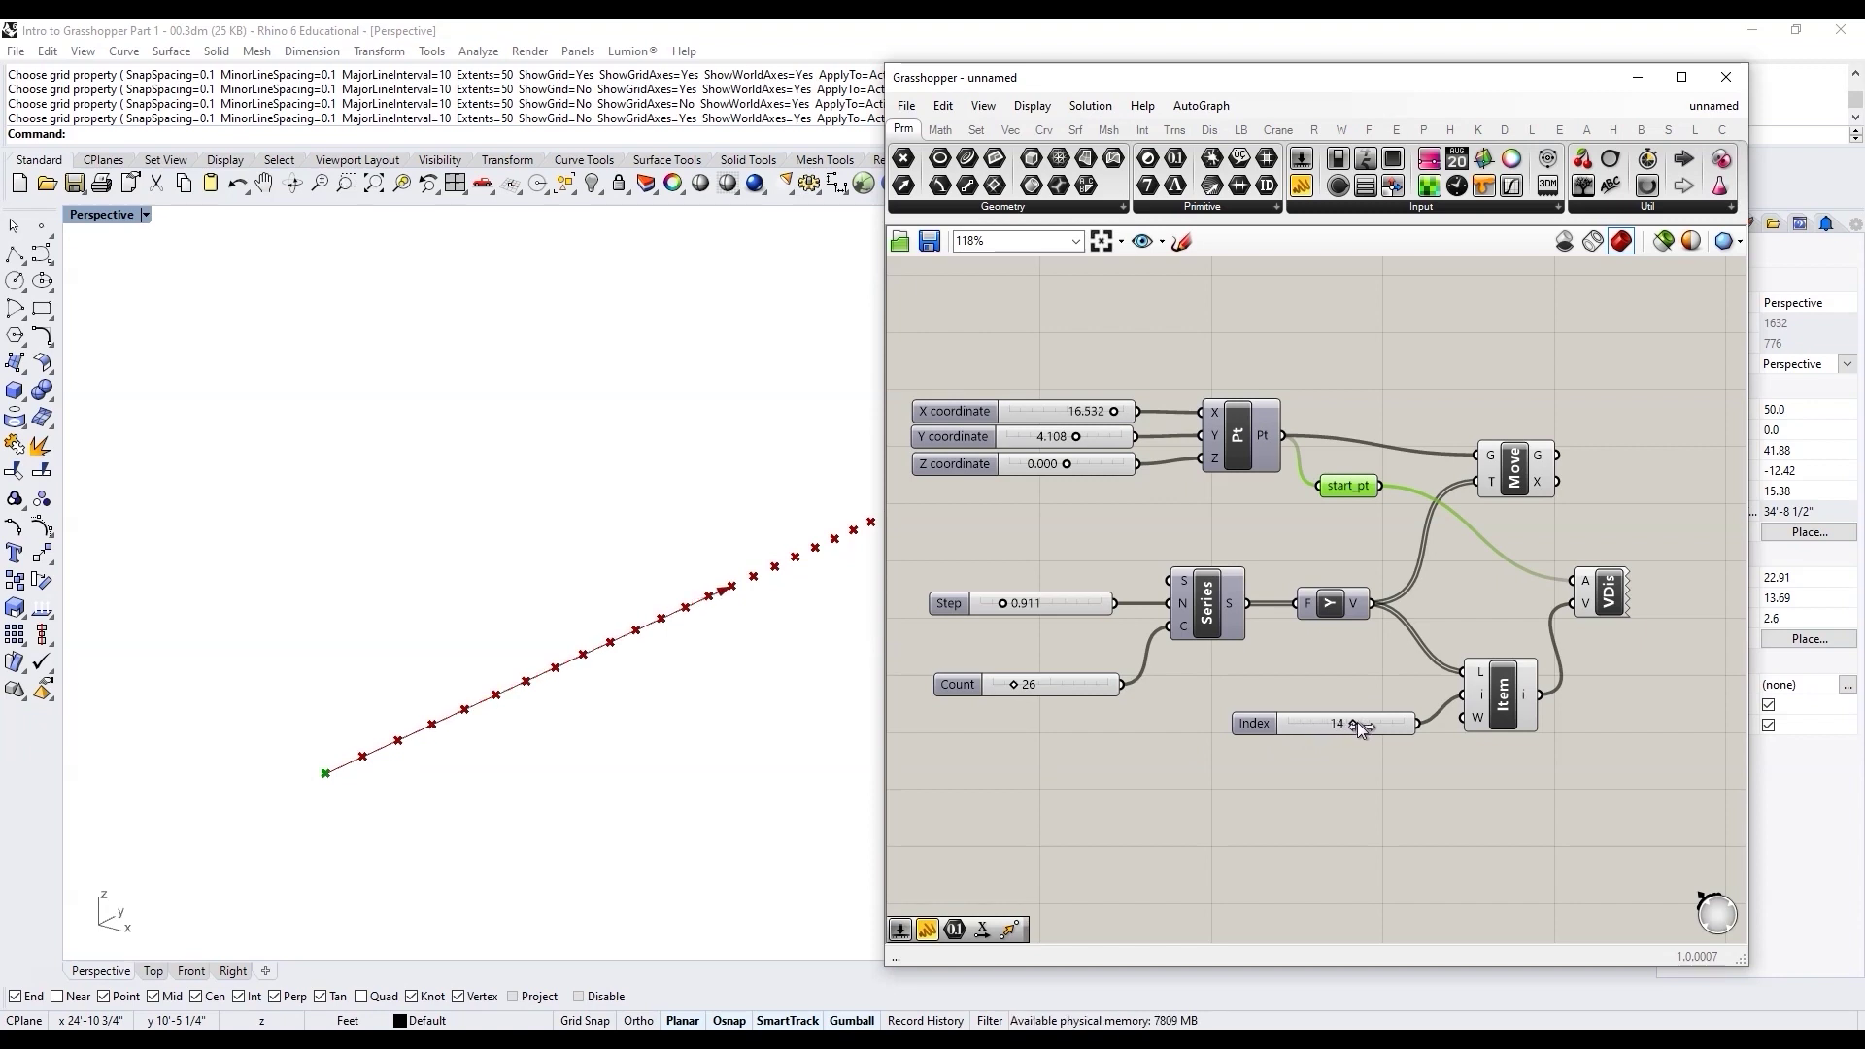
{"action": "scroll", "coordinate": [524, 720], "scroll_direction": "down", "scroll_amount": 2}
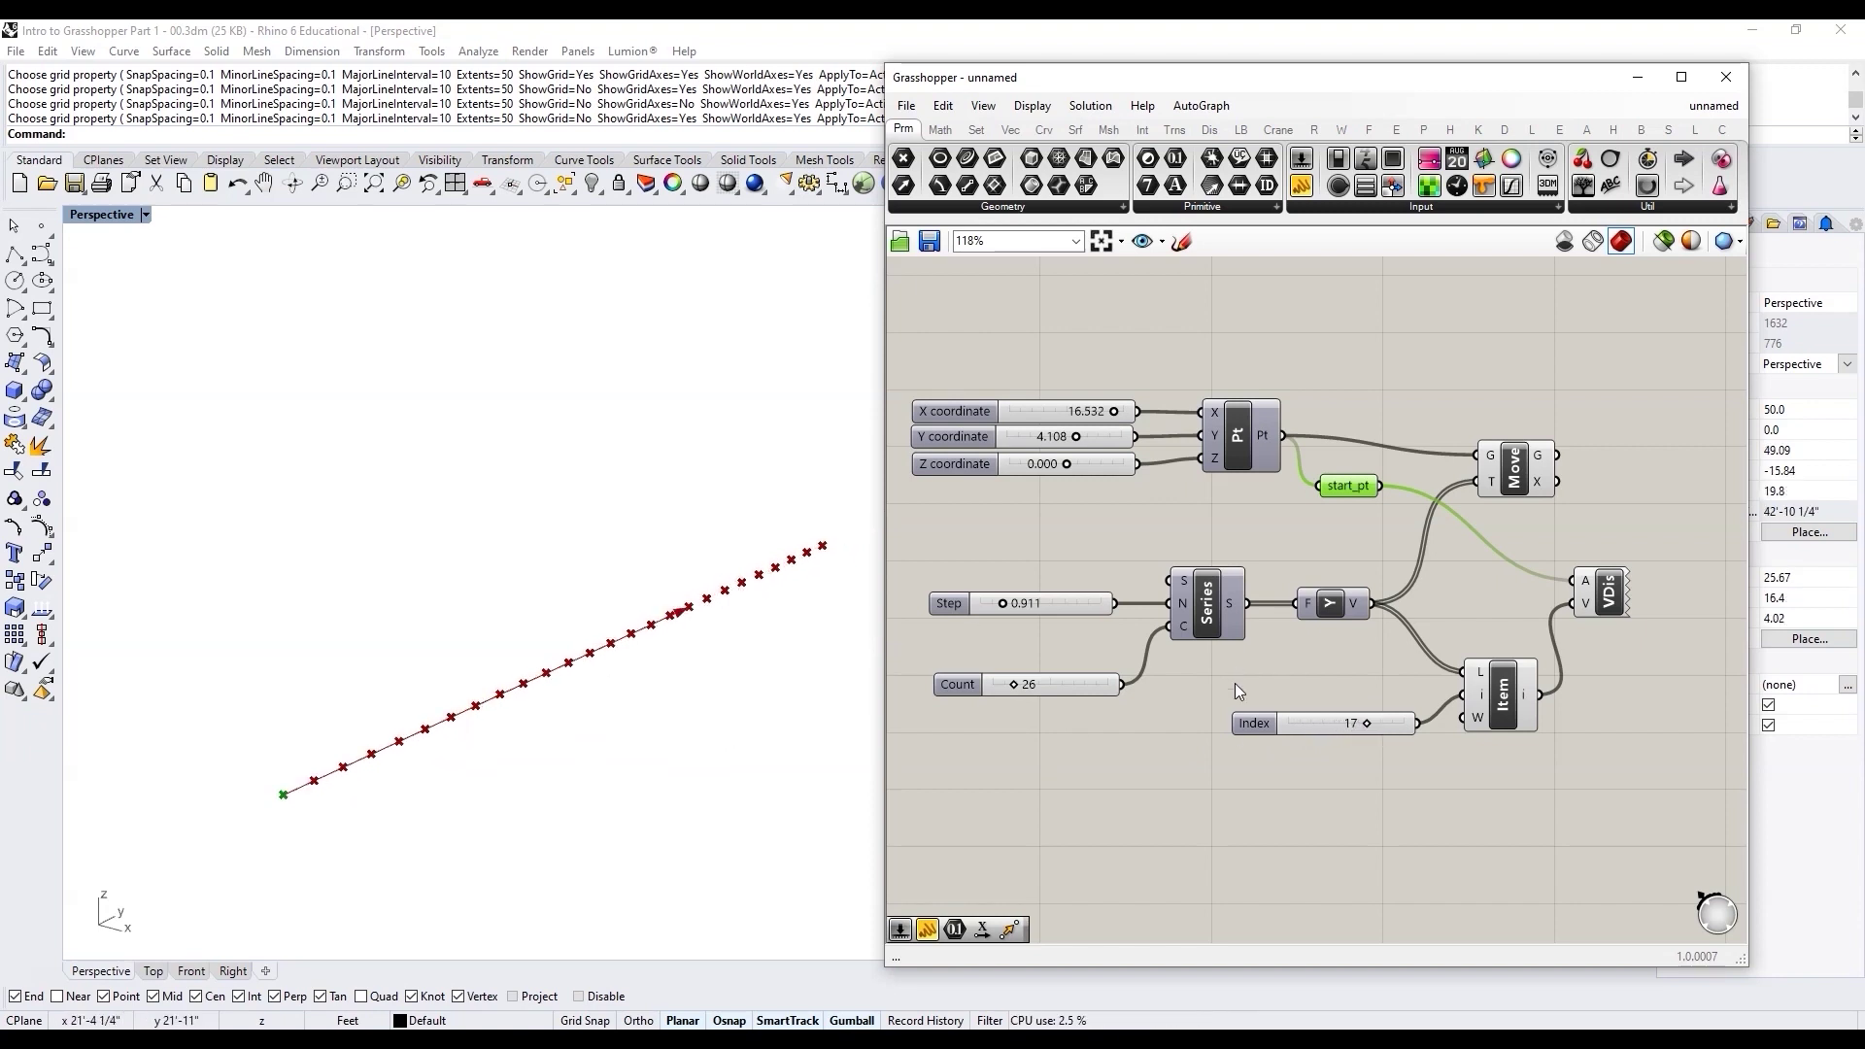
Step: Delete the Vector Display, List Item and Index slider, and route the constructed point through start_pt into the Move geometry input (G)
{"action": "left_click_drag", "start_coordinate": [1643, 758], "coordinate": [1412, 560]}
{"action": "key", "text": "Delete"}
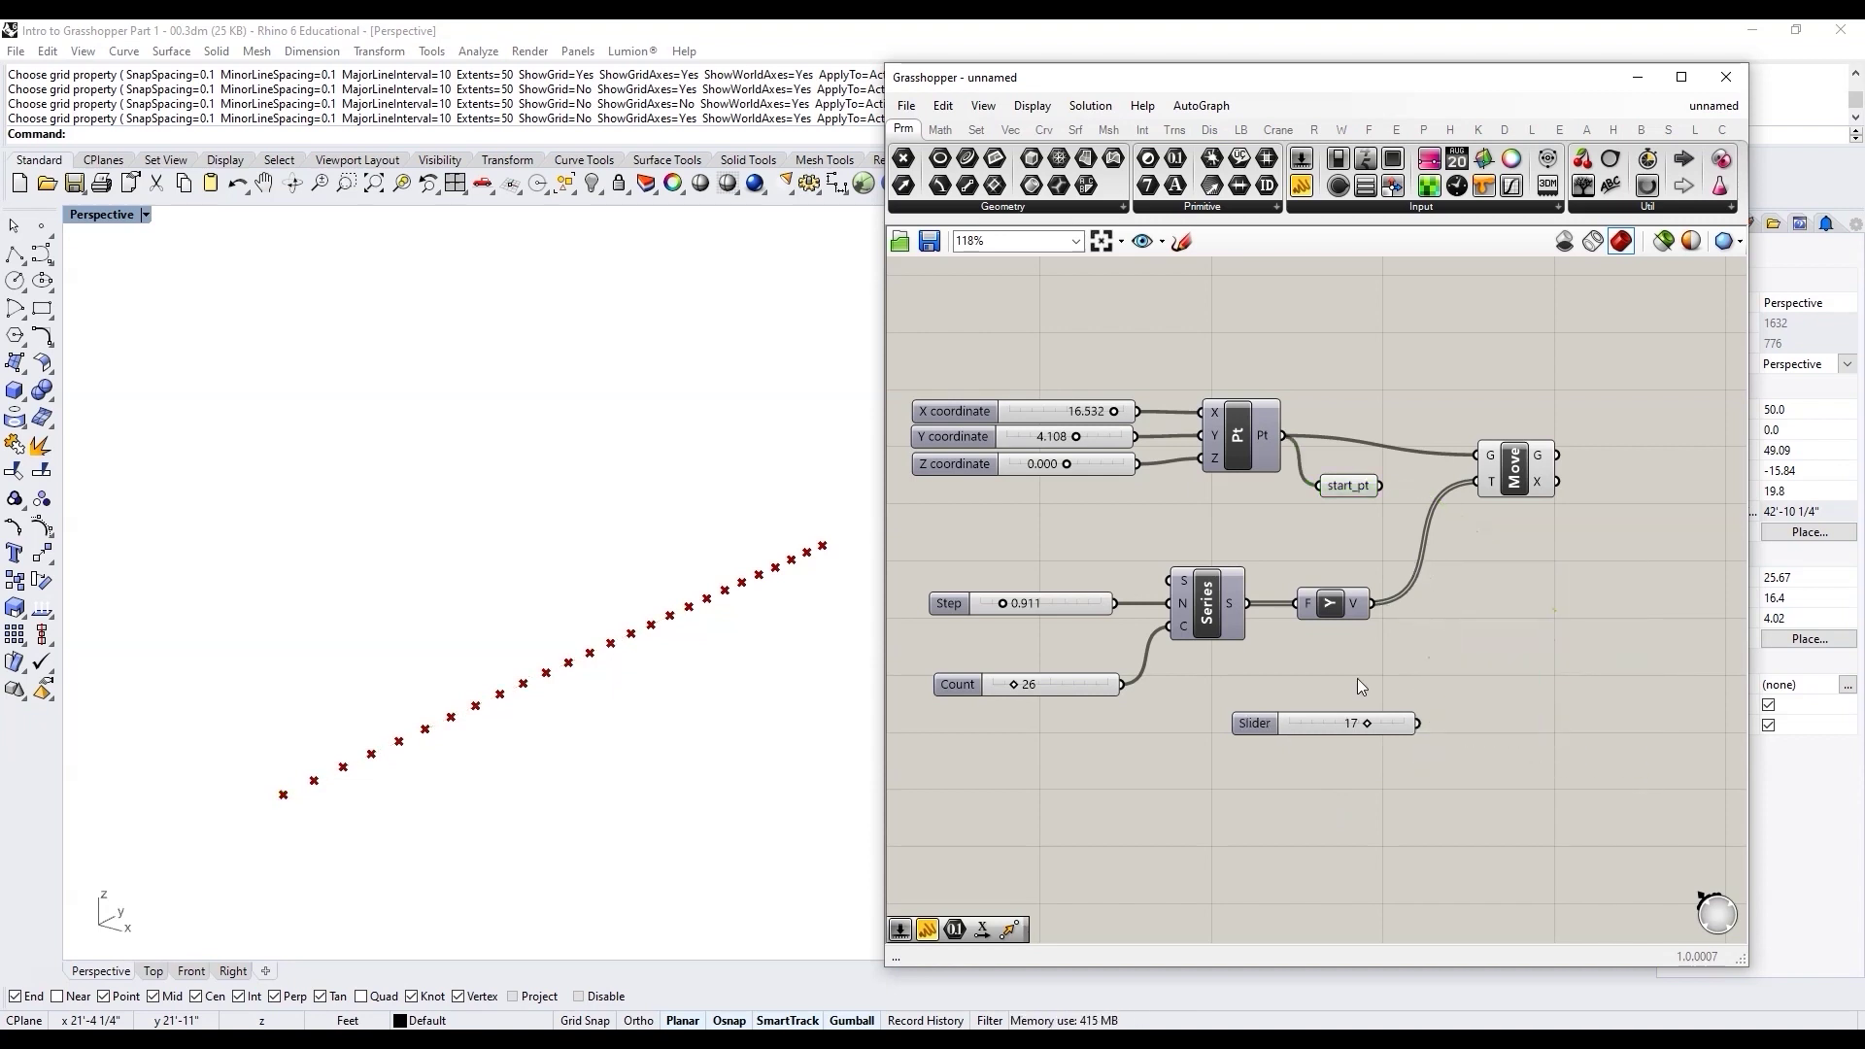
{"action": "left_click", "coordinate": [1282, 724]}
{"action": "key", "text": "Delete"}
{"action": "left_click_drag", "start_coordinate": [1354, 486], "coordinate": [1354, 439]}
{"action": "left_click", "coordinate": [1369, 666]}
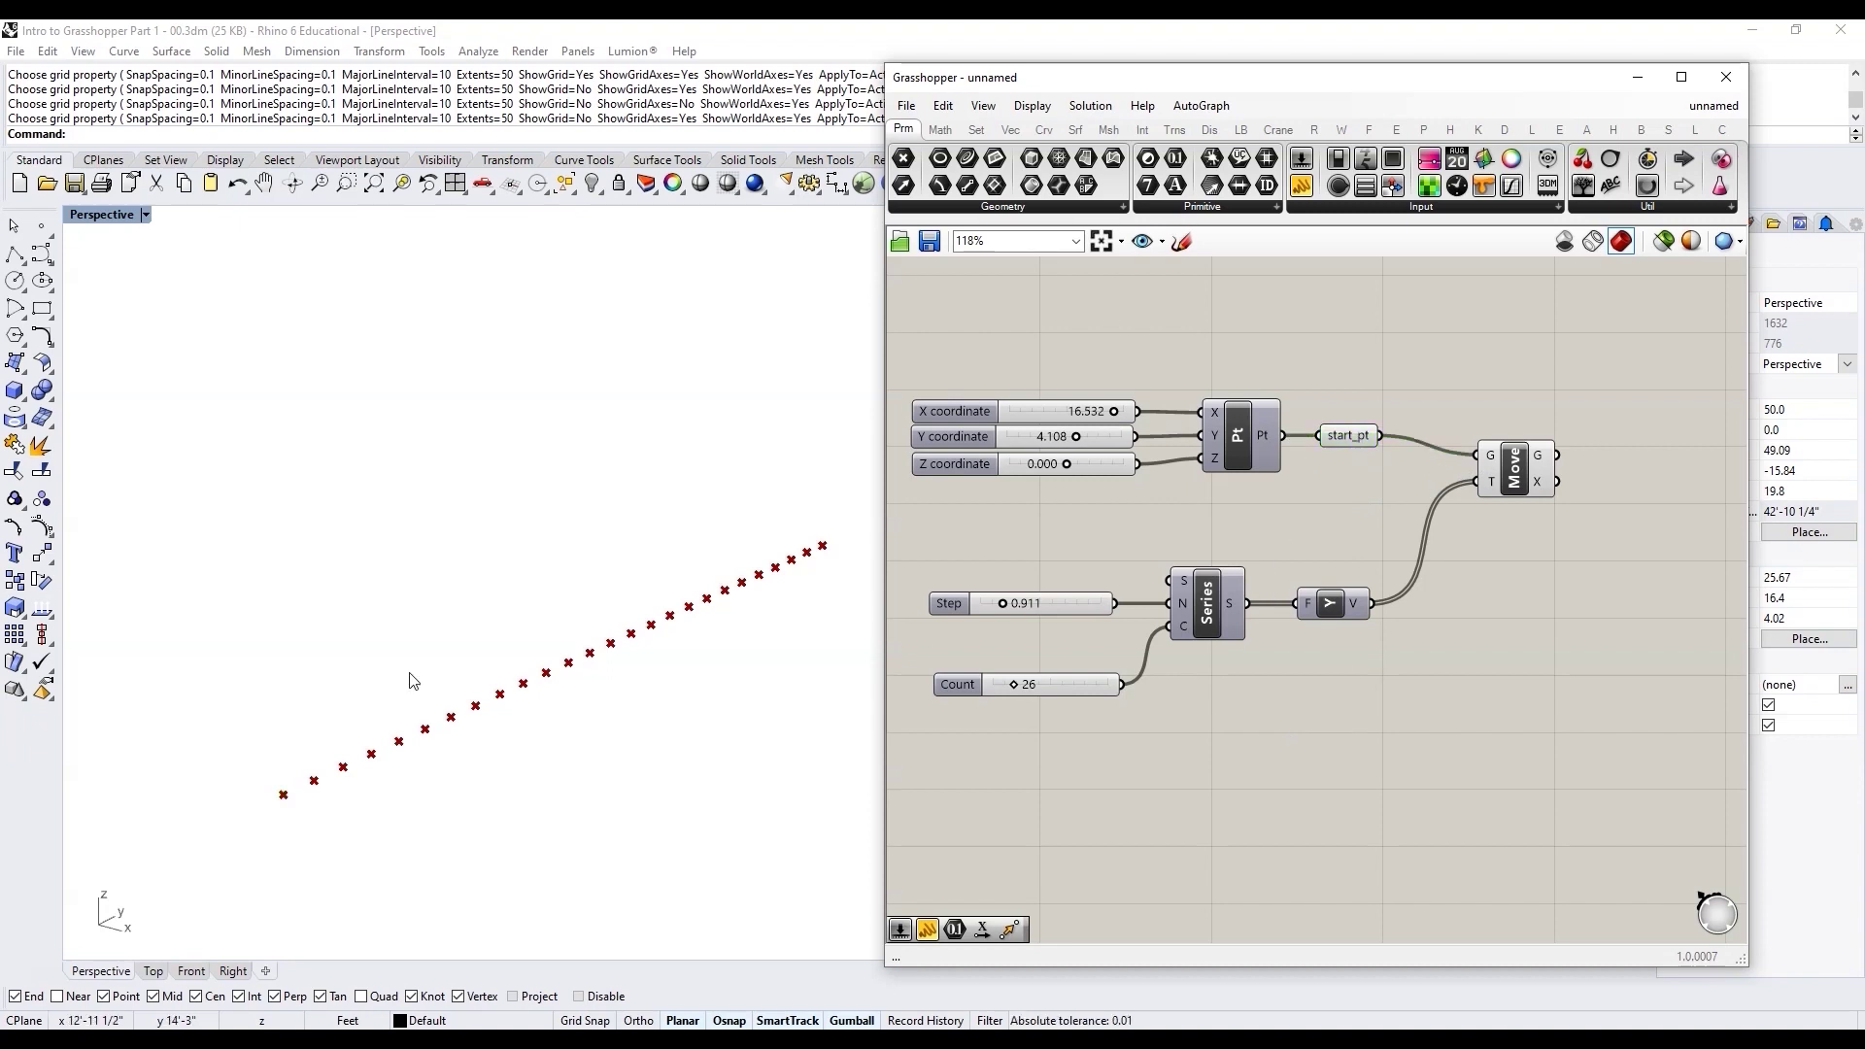
{"action": "scroll", "coordinate": [478, 712], "scroll_direction": "down", "scroll_amount": 5}
{"action": "scroll", "coordinate": [456, 704], "scroll_direction": "up", "scroll_amount": 3}
{"action": "right_click_drag", "start_coordinate": [504, 724], "coordinate": [512, 770]}
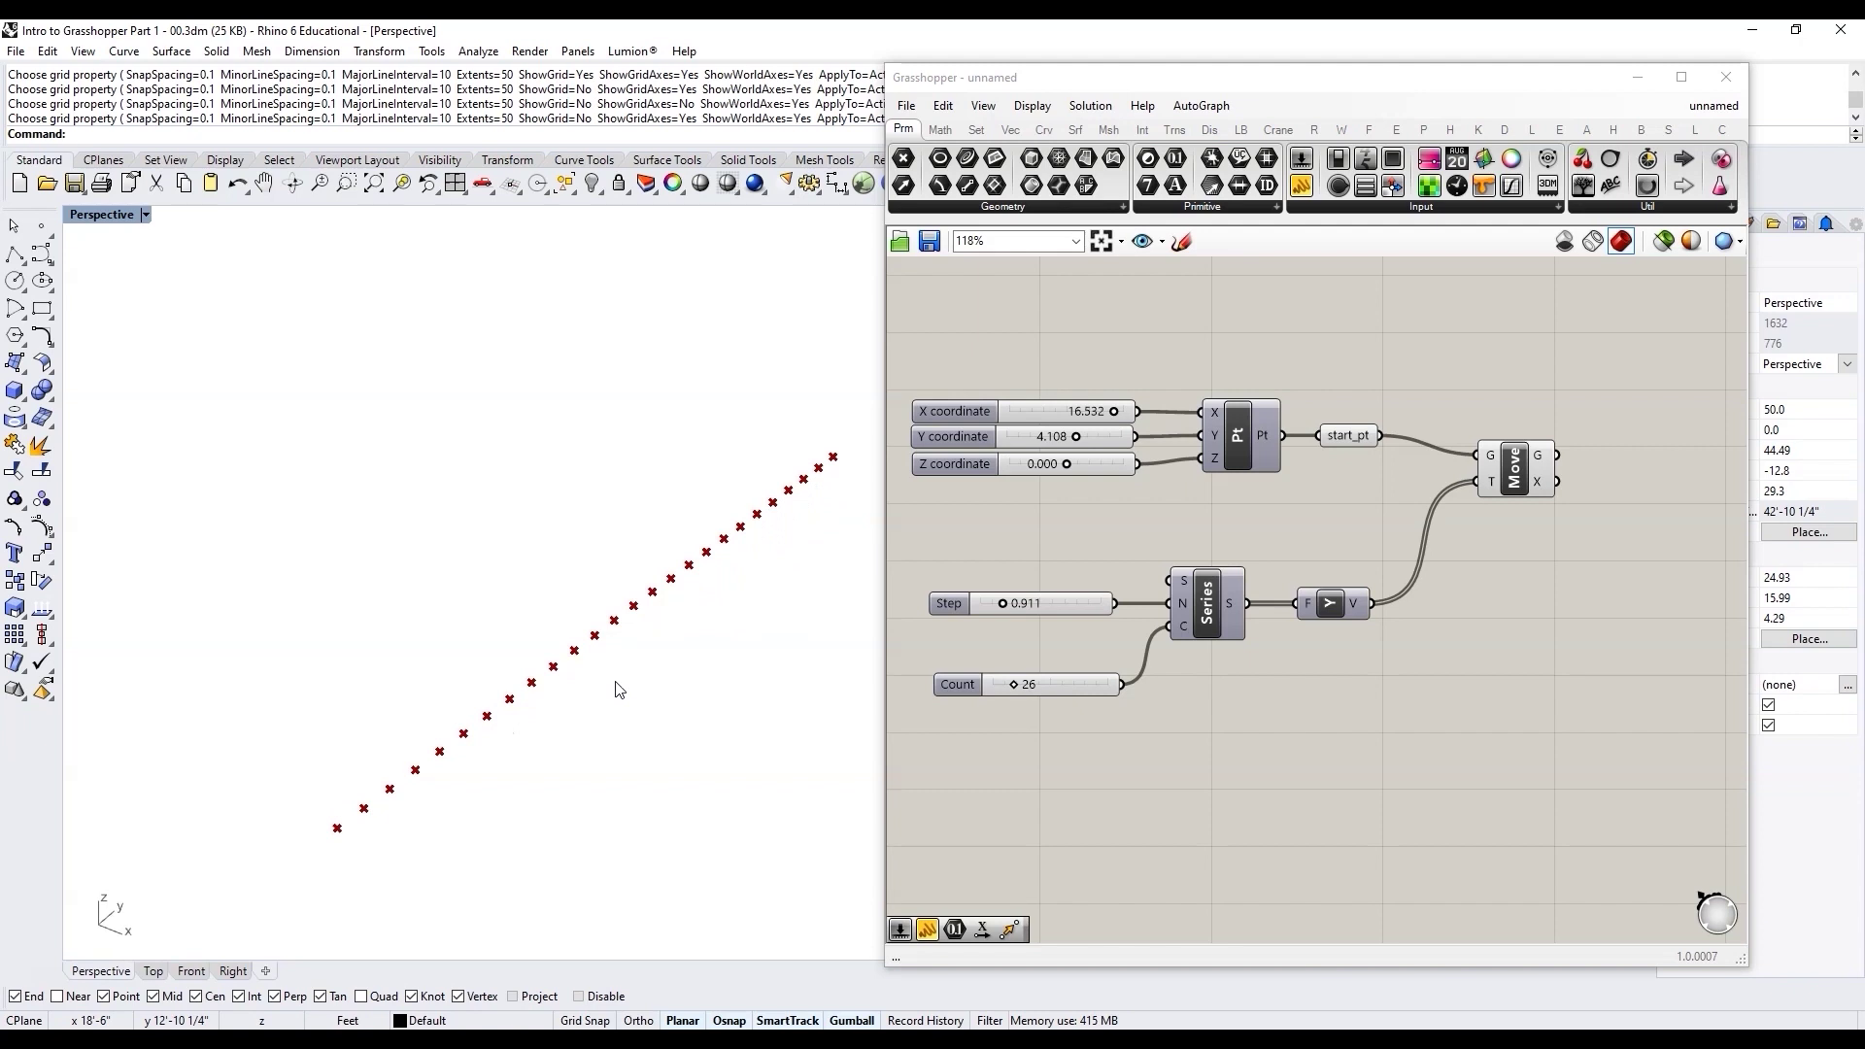
{"action": "scroll", "coordinate": [628, 741], "scroll_direction": "down", "scroll_amount": 10}
{"action": "right_click_drag", "start_coordinate": [558, 757], "coordinate": [624, 741]}
{"action": "scroll", "coordinate": [647, 755], "scroll_direction": "up", "scroll_amount": 3}
Step: Add a Graph Mapper to the canvas below the Move component and set its graph type to Sine Summation
{"action": "left_click", "coordinate": [1559, 708]}
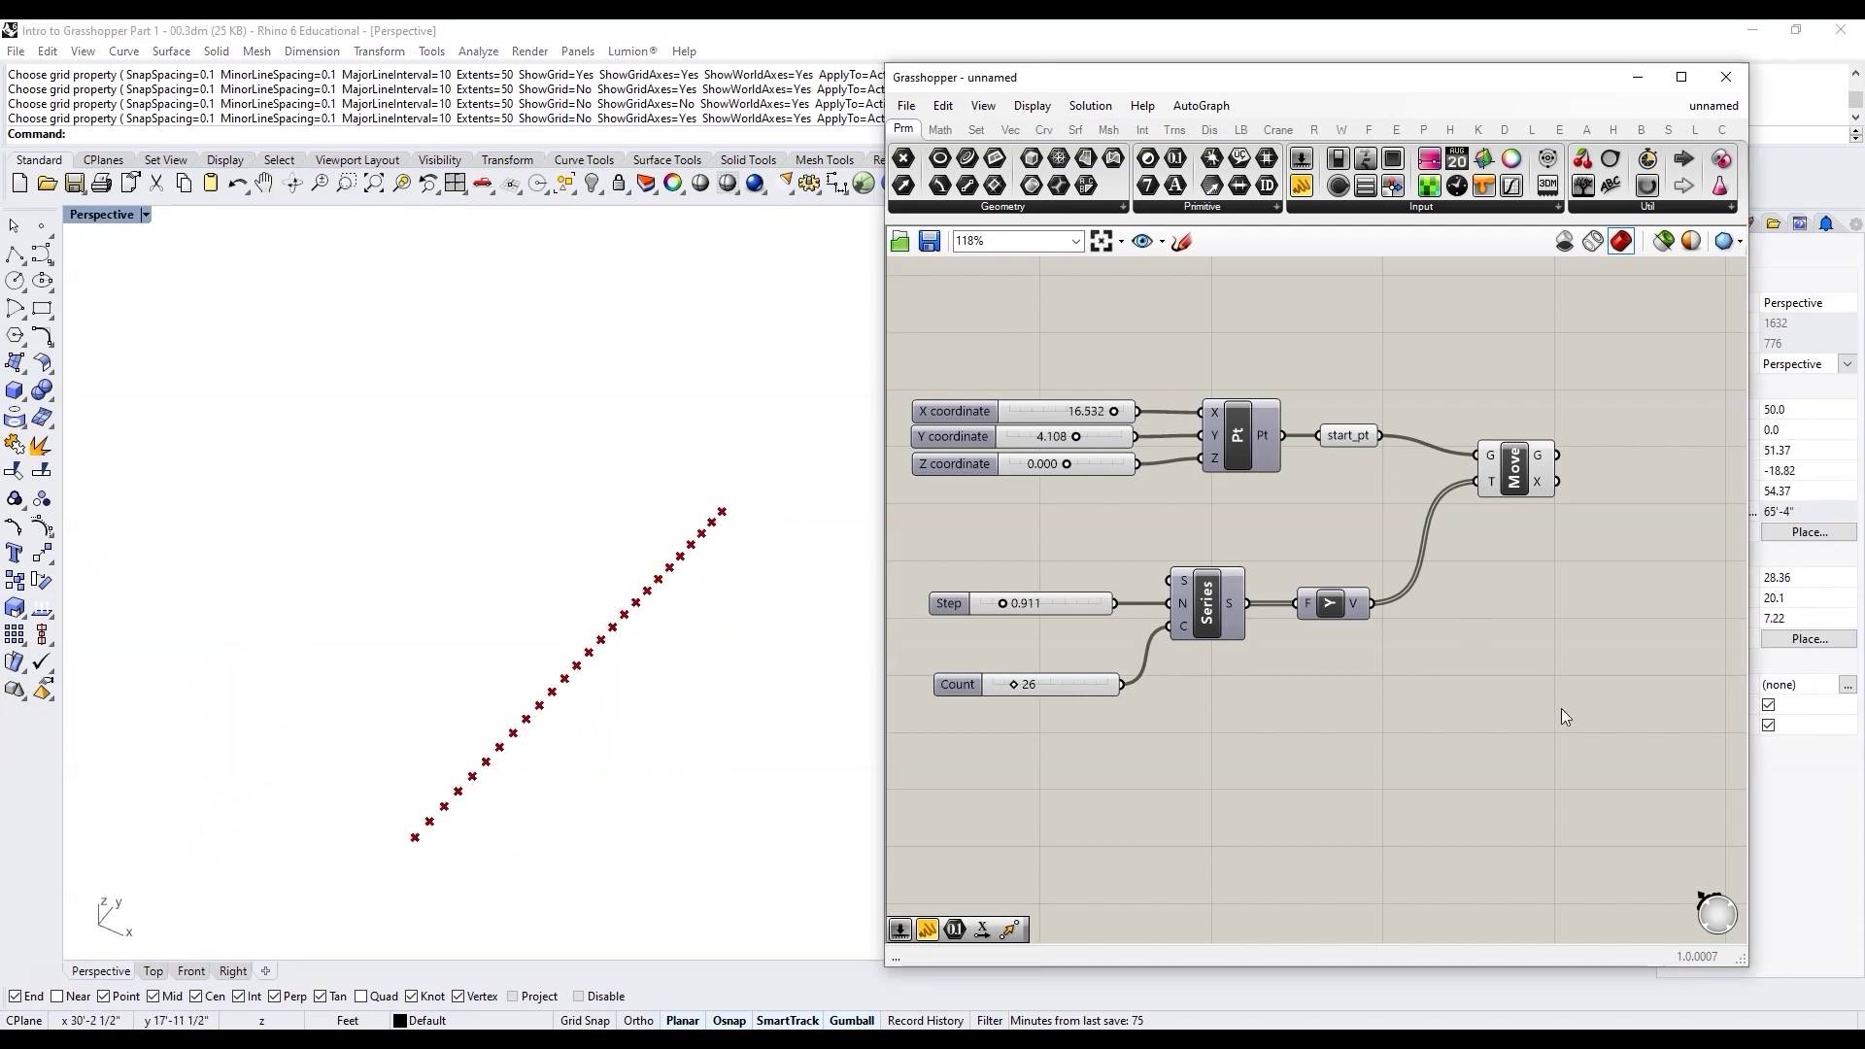
{"action": "double_click", "coordinate": [1561, 715]}
{"action": "type", "text": "graph"}
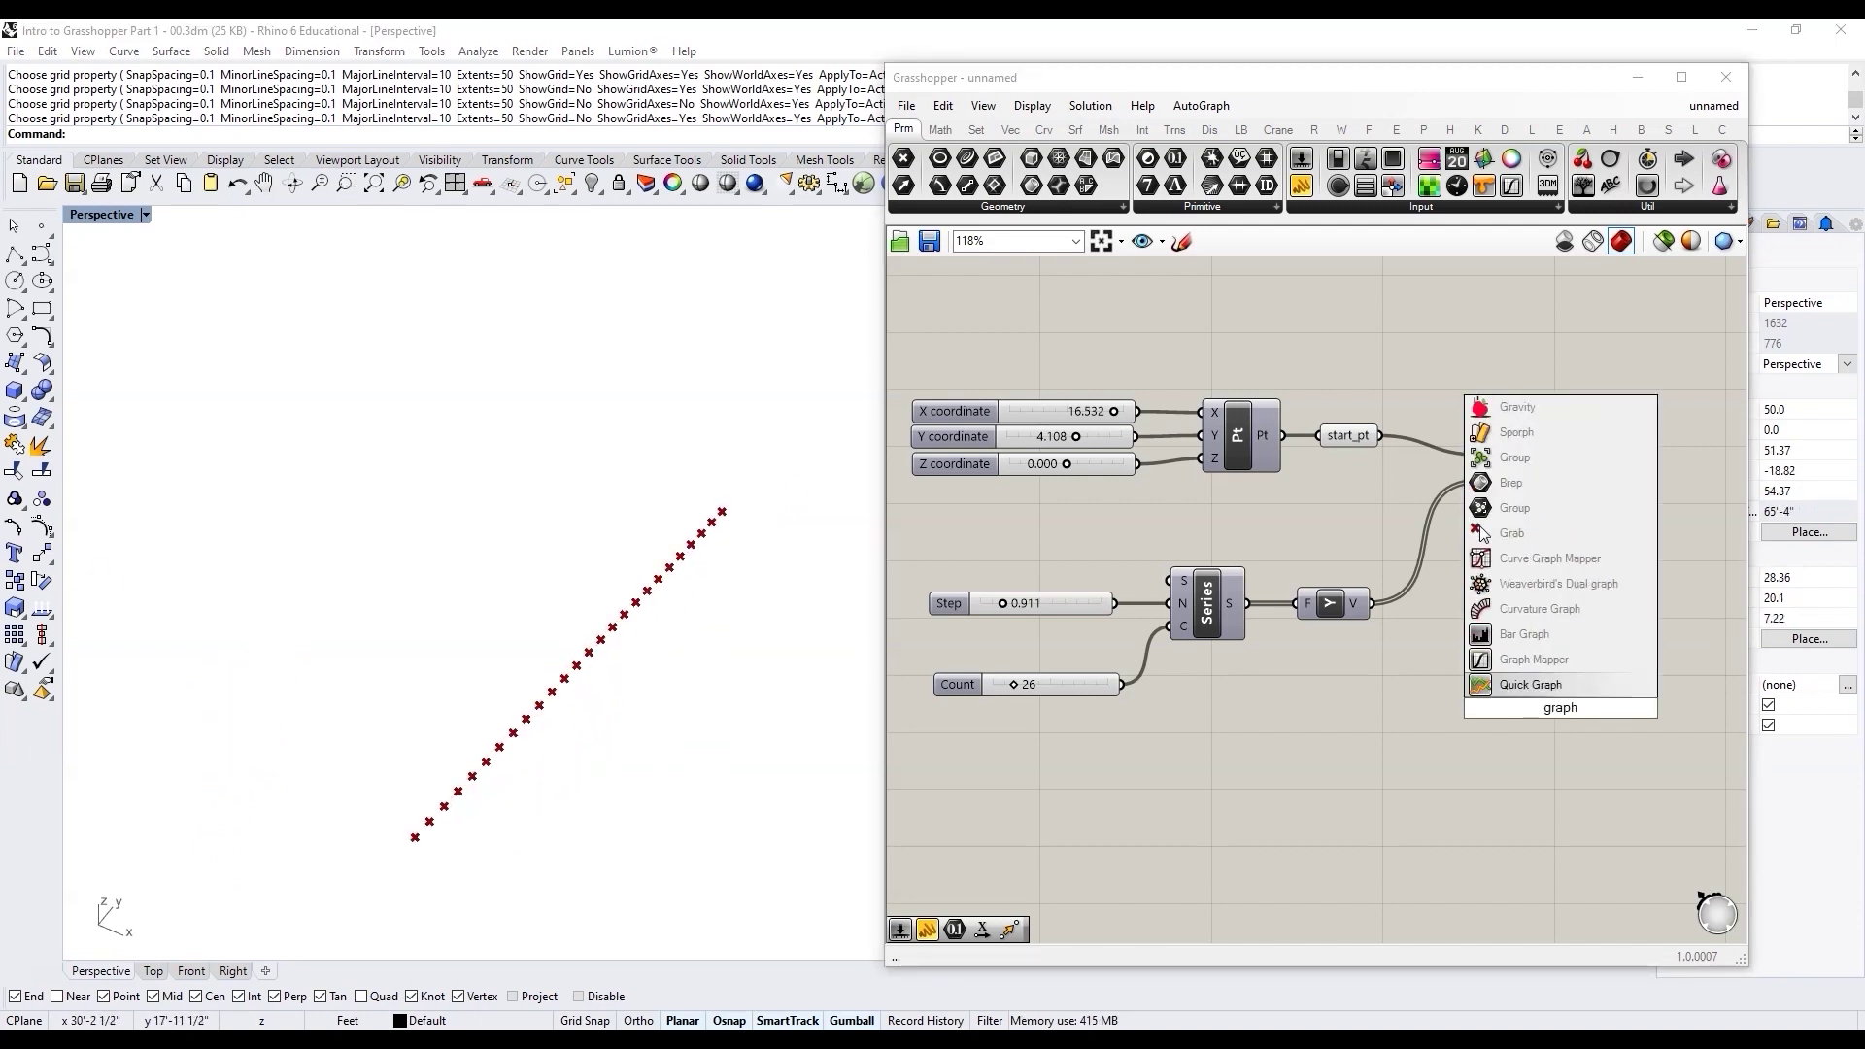
{"action": "key", "text": "Return"}
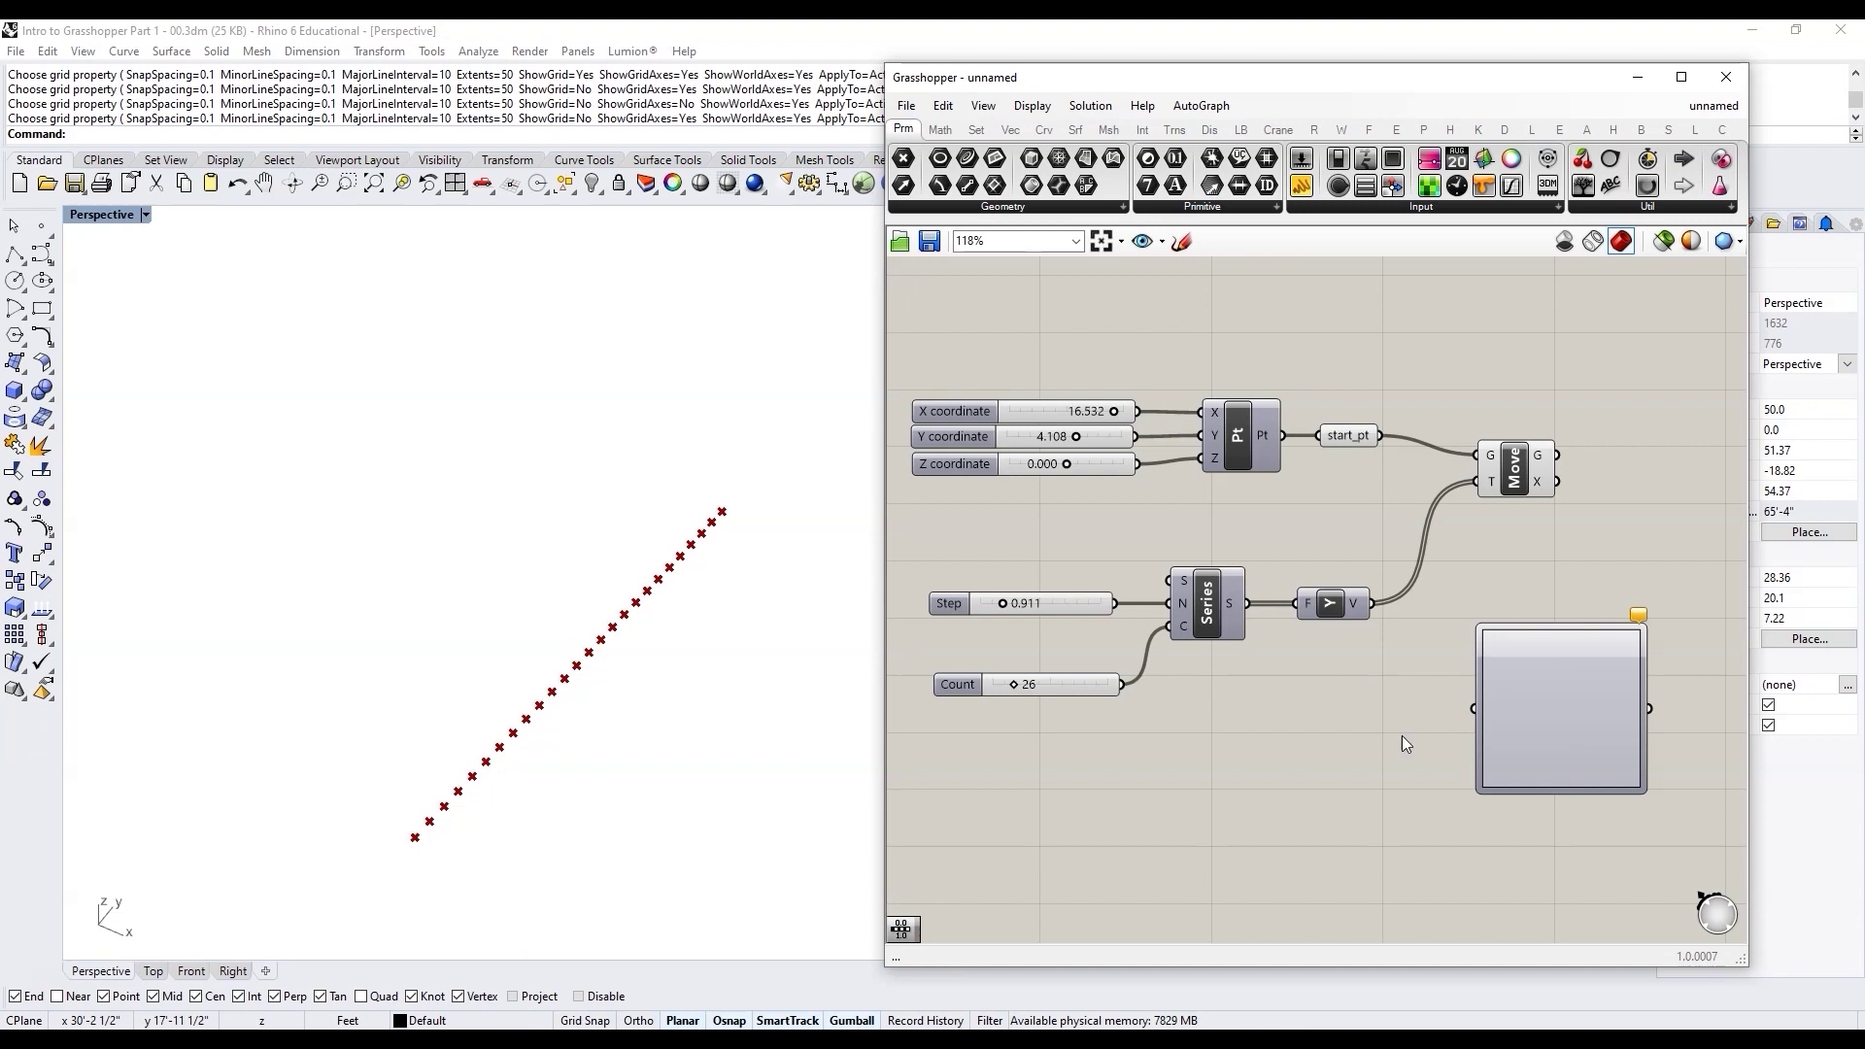
{"action": "scroll", "coordinate": [1402, 736], "scroll_direction": "down", "scroll_amount": 2}
{"action": "scroll", "coordinate": [1585, 759], "scroll_direction": "up", "scroll_amount": 3}
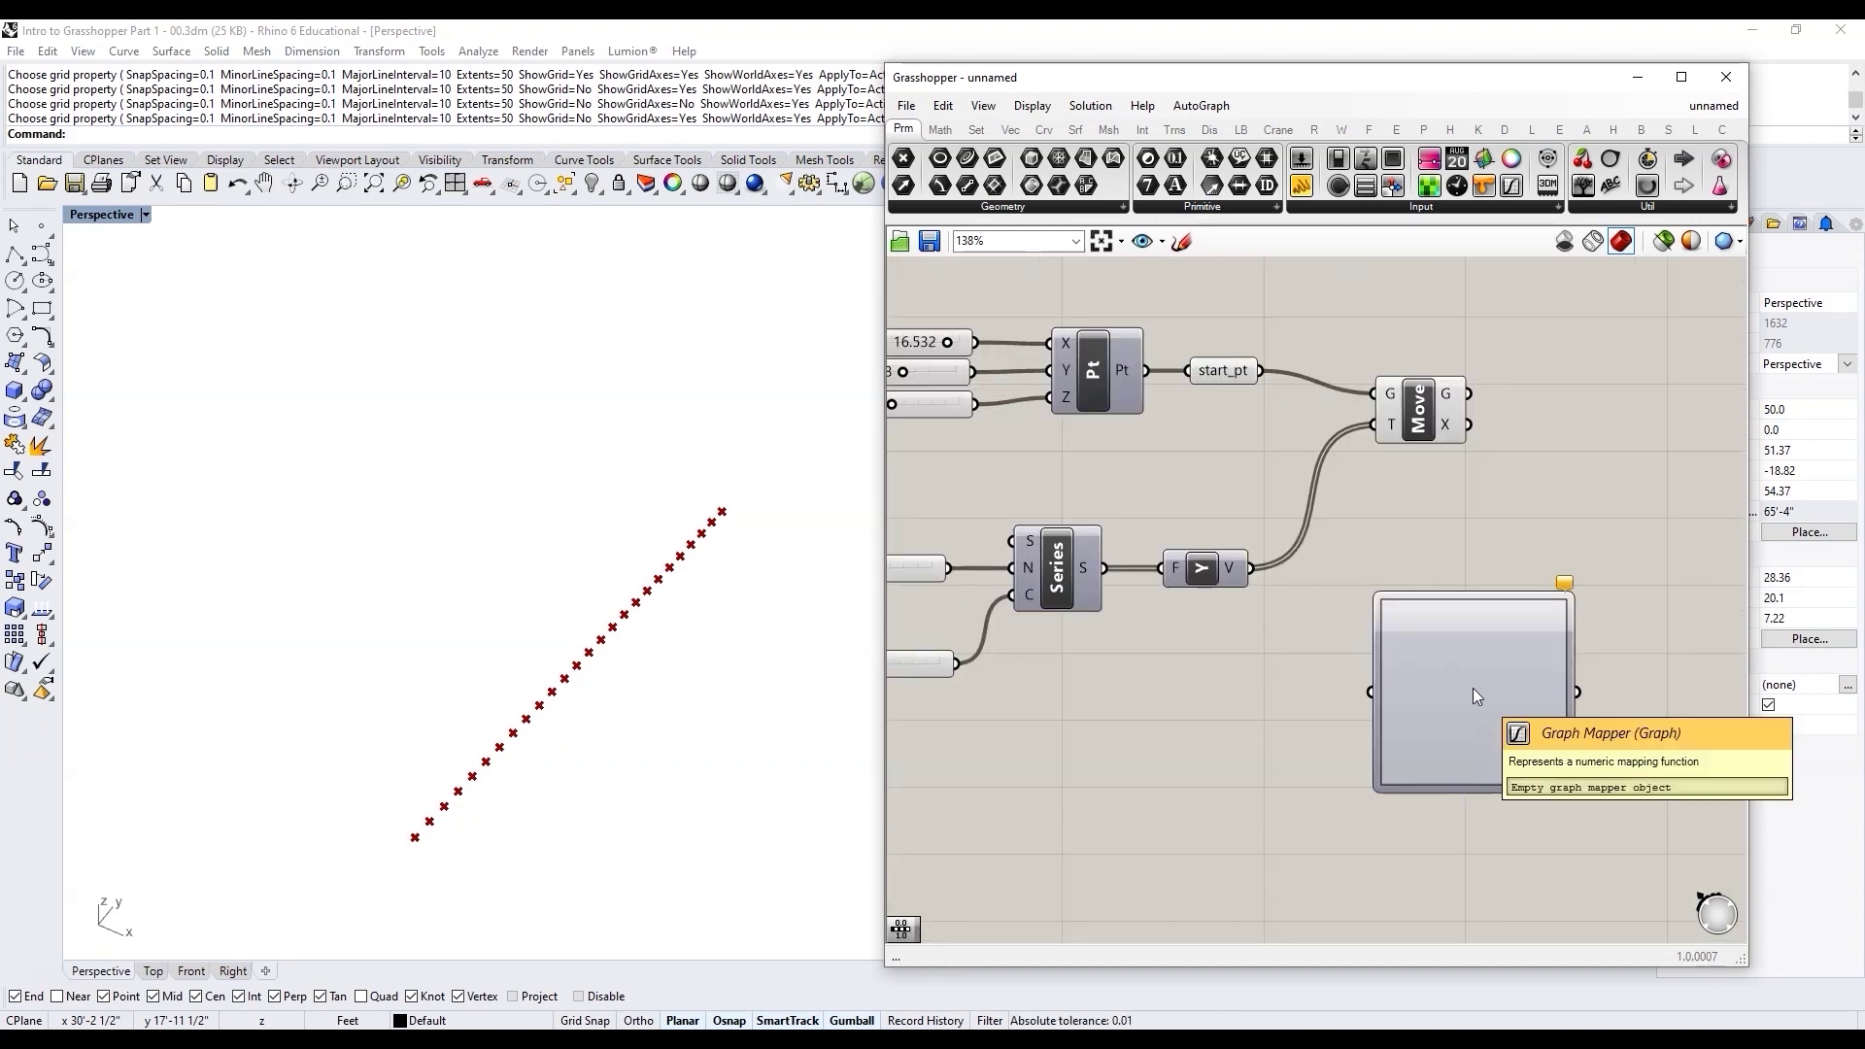
{"action": "right_click", "coordinate": [1473, 690]}
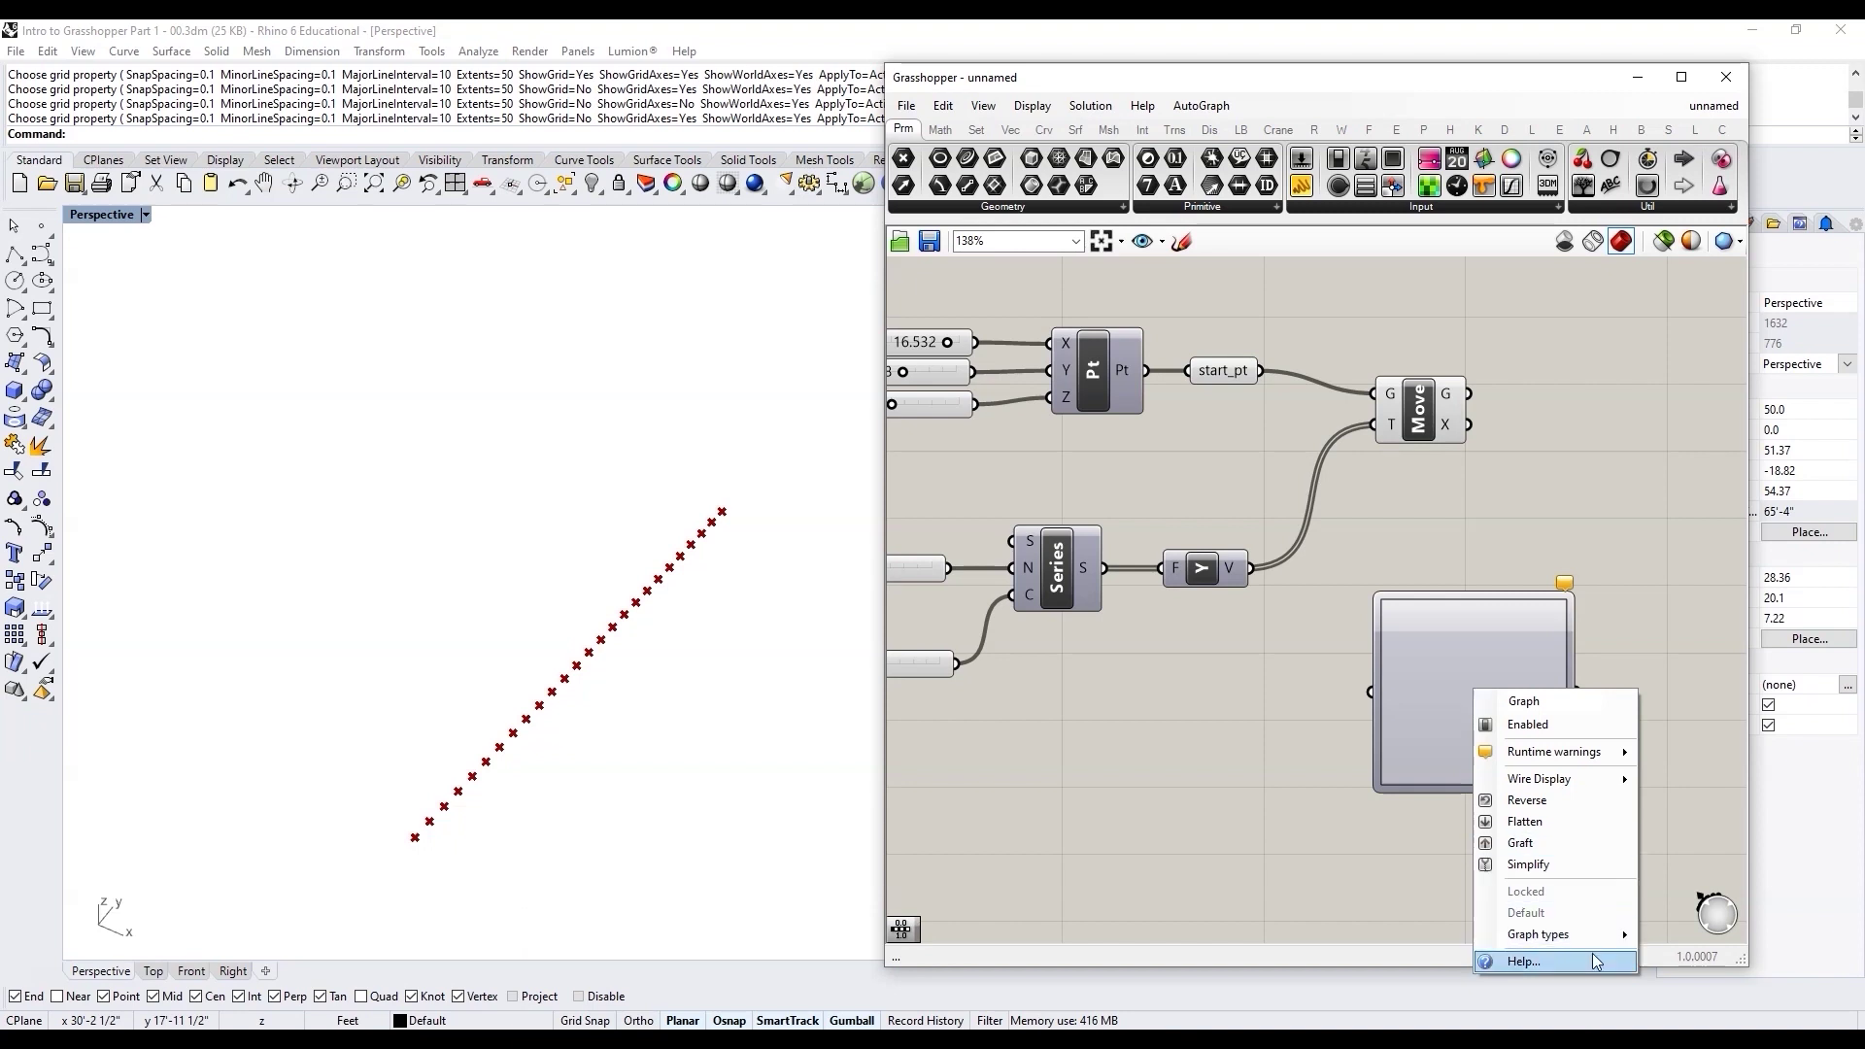
{"action": "mouse_move", "coordinate": [1592, 947]}
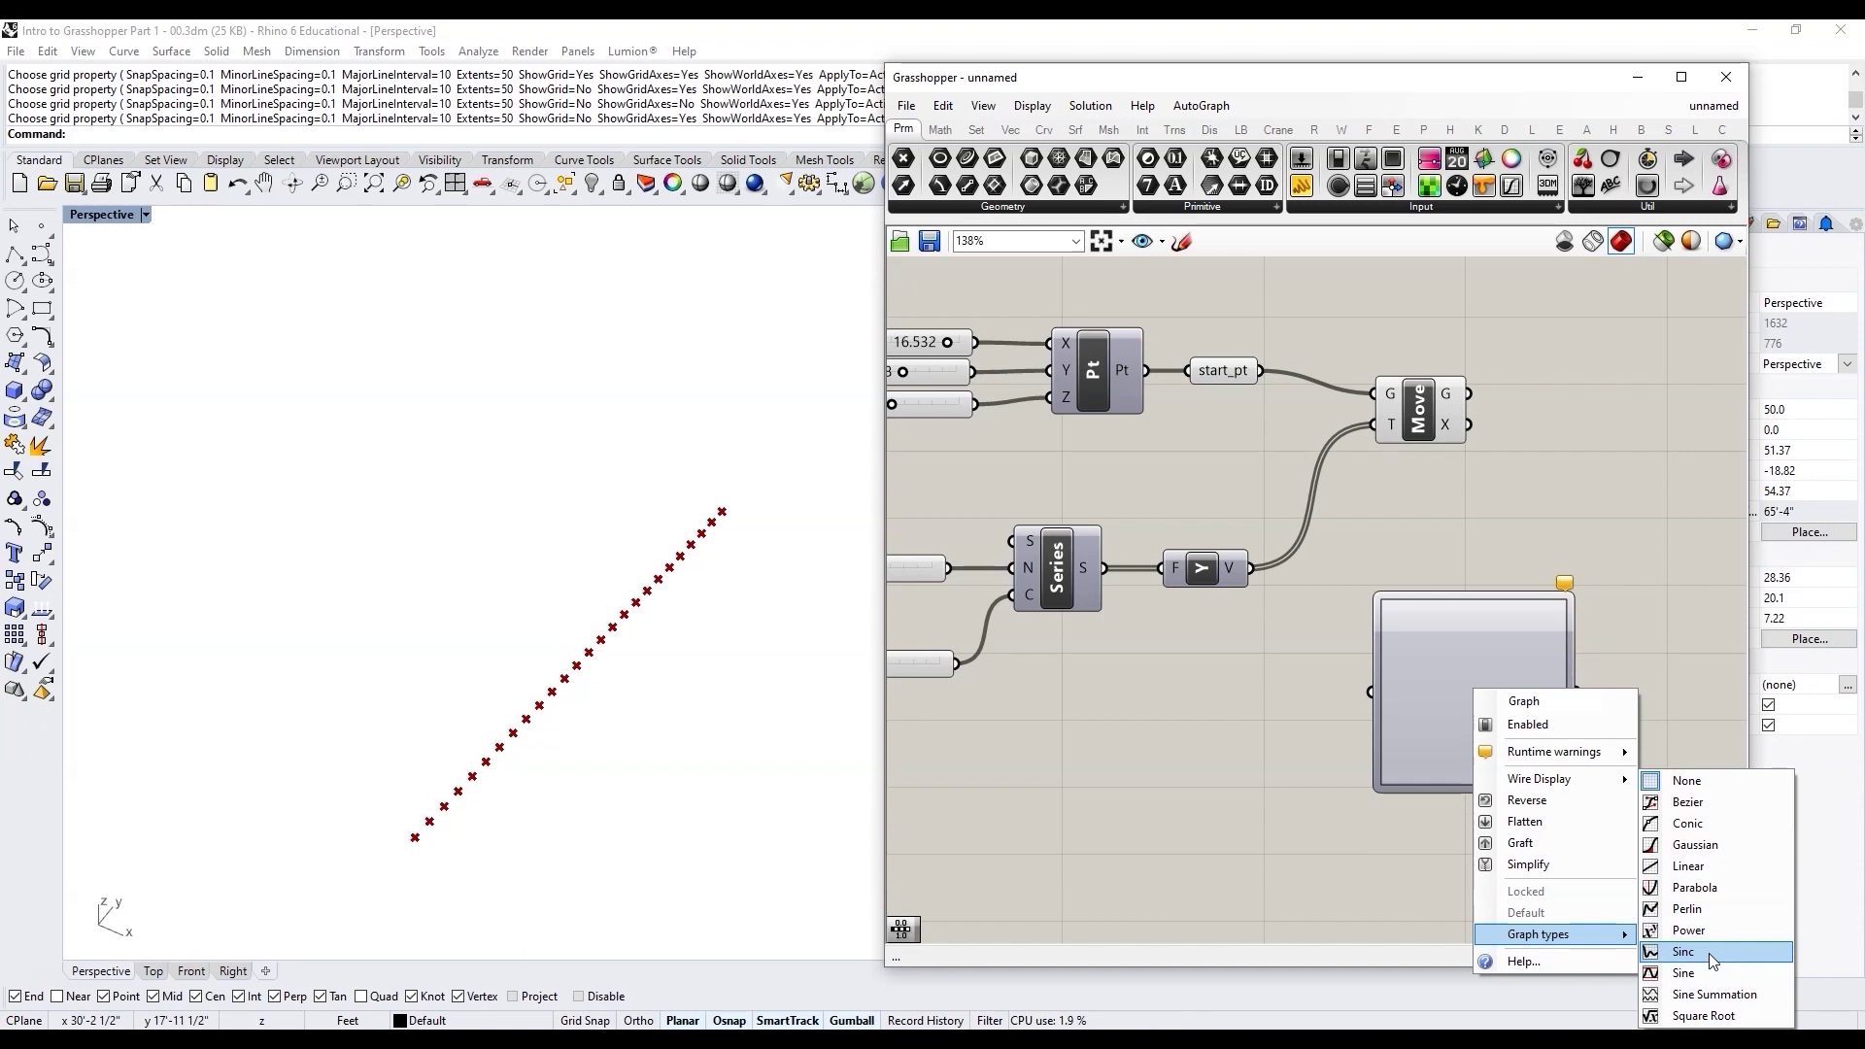
{"action": "left_click", "coordinate": [1725, 1000]}
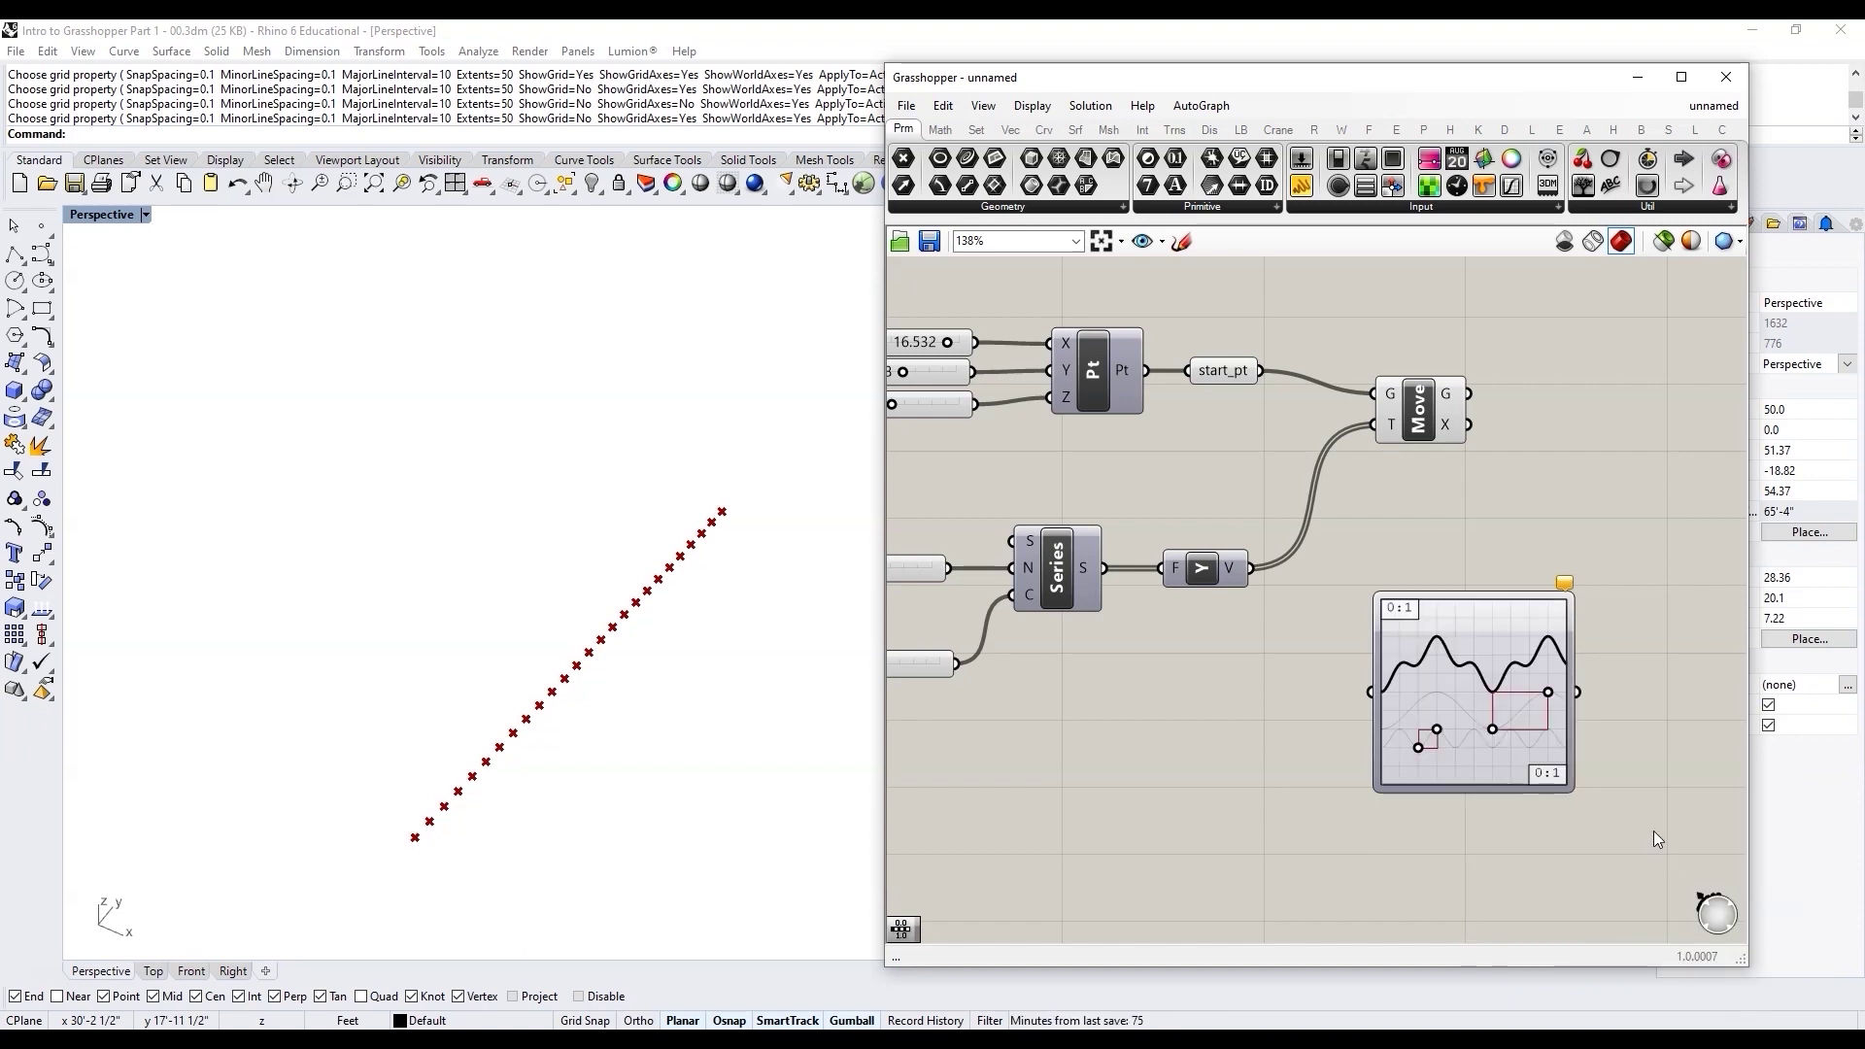
Step: Reshape the Graph Mapper curve into a smooth, uneven wave by adjusting the control points of both sine components
{"action": "scroll", "coordinate": [1495, 752], "scroll_direction": "up", "scroll_amount": 4}
{"action": "left_click_drag", "start_coordinate": [1392, 709], "coordinate": [1390, 711]}
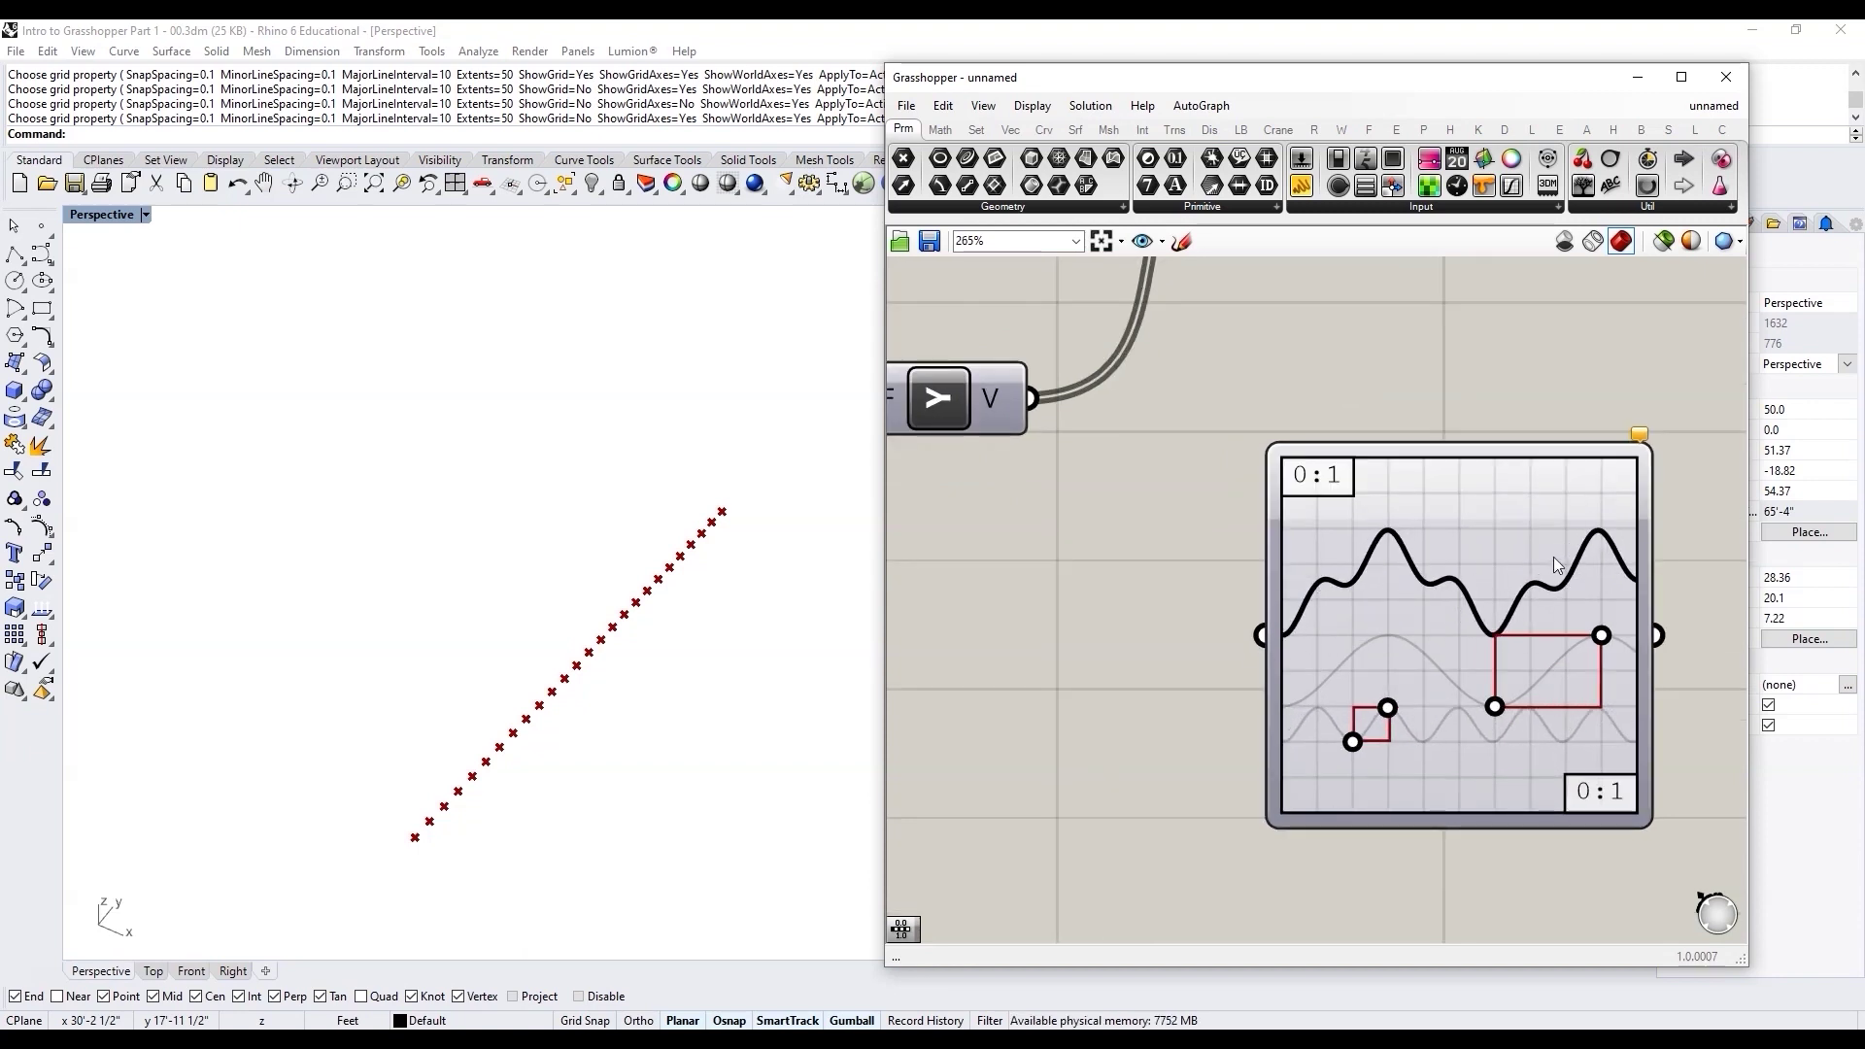
{"action": "left_click_drag", "start_coordinate": [1388, 707], "coordinate": [1439, 686]}
{"action": "left_click_drag", "start_coordinate": [1352, 742], "coordinate": [1332, 743]}
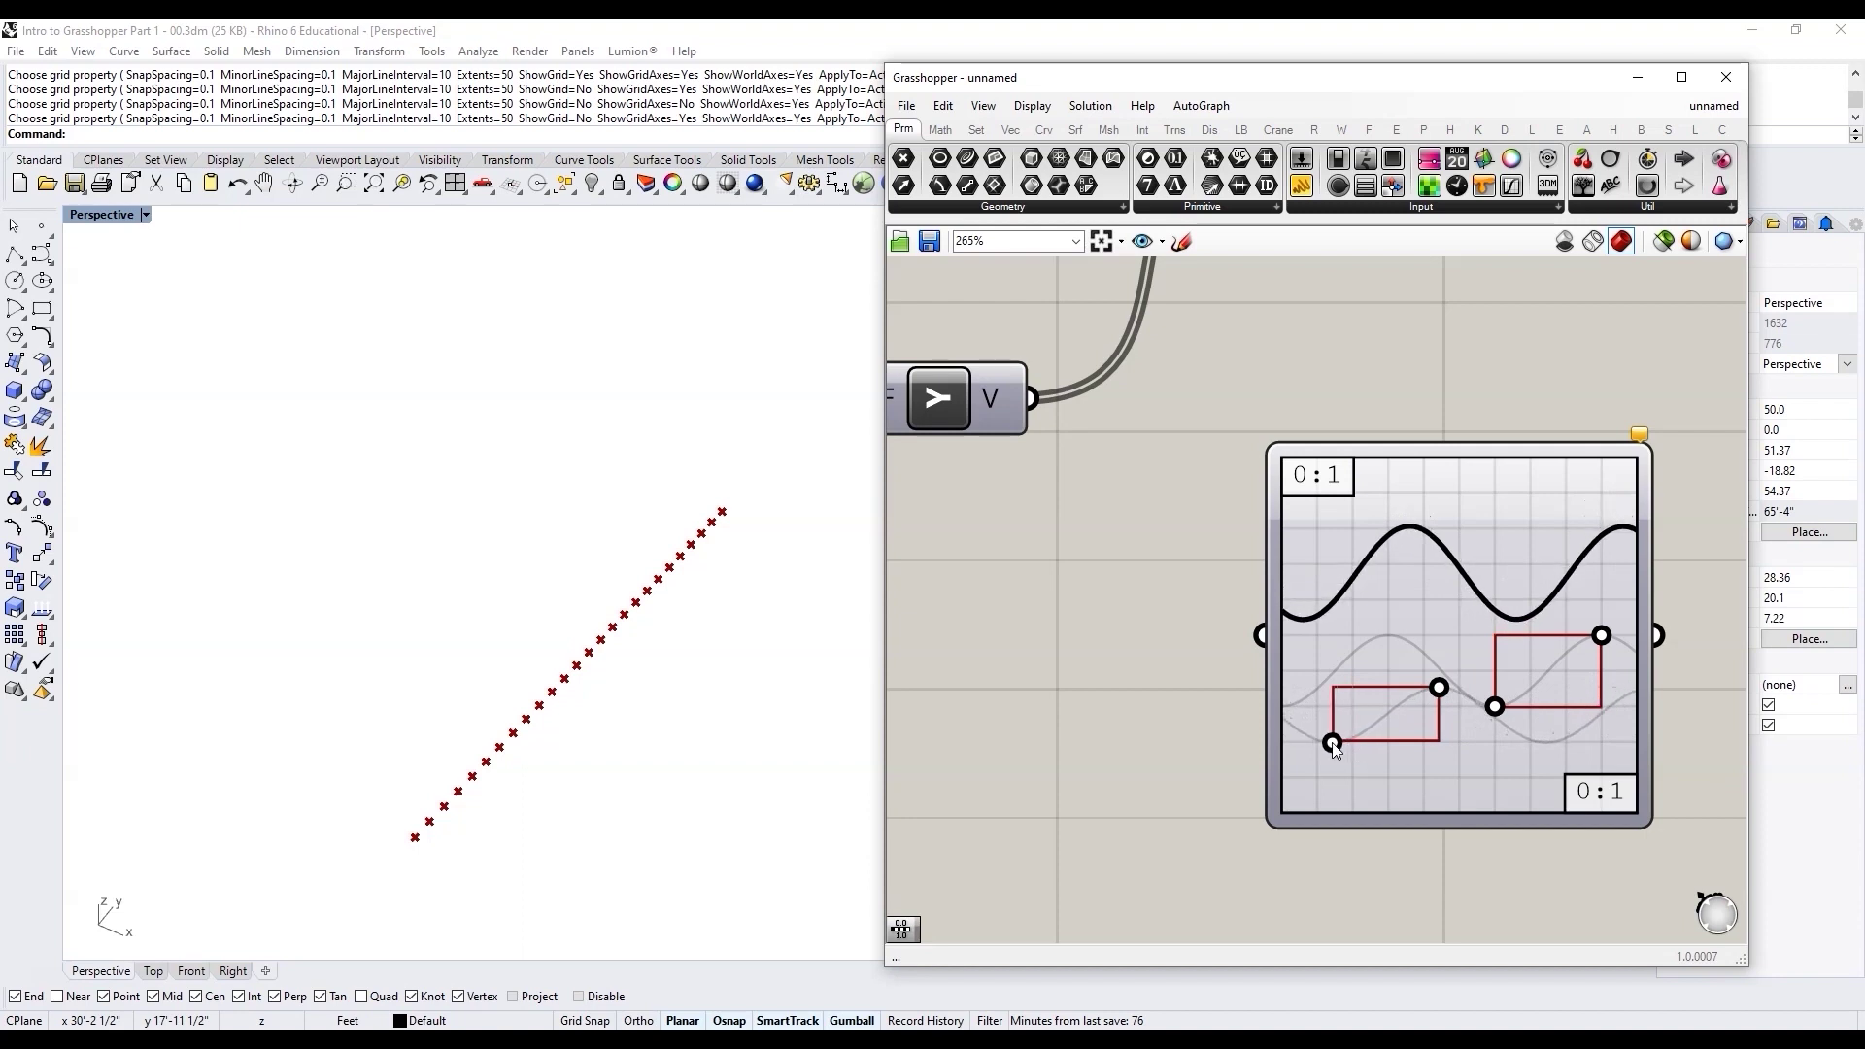
{"action": "mouse_move", "coordinate": [1604, 637]}
{"action": "left_mouse_down"}
{"action": "mouse_move", "coordinate": [1565, 614]}
{"action": "mouse_move", "coordinate": [1604, 632]}
{"action": "left_mouse_up"}
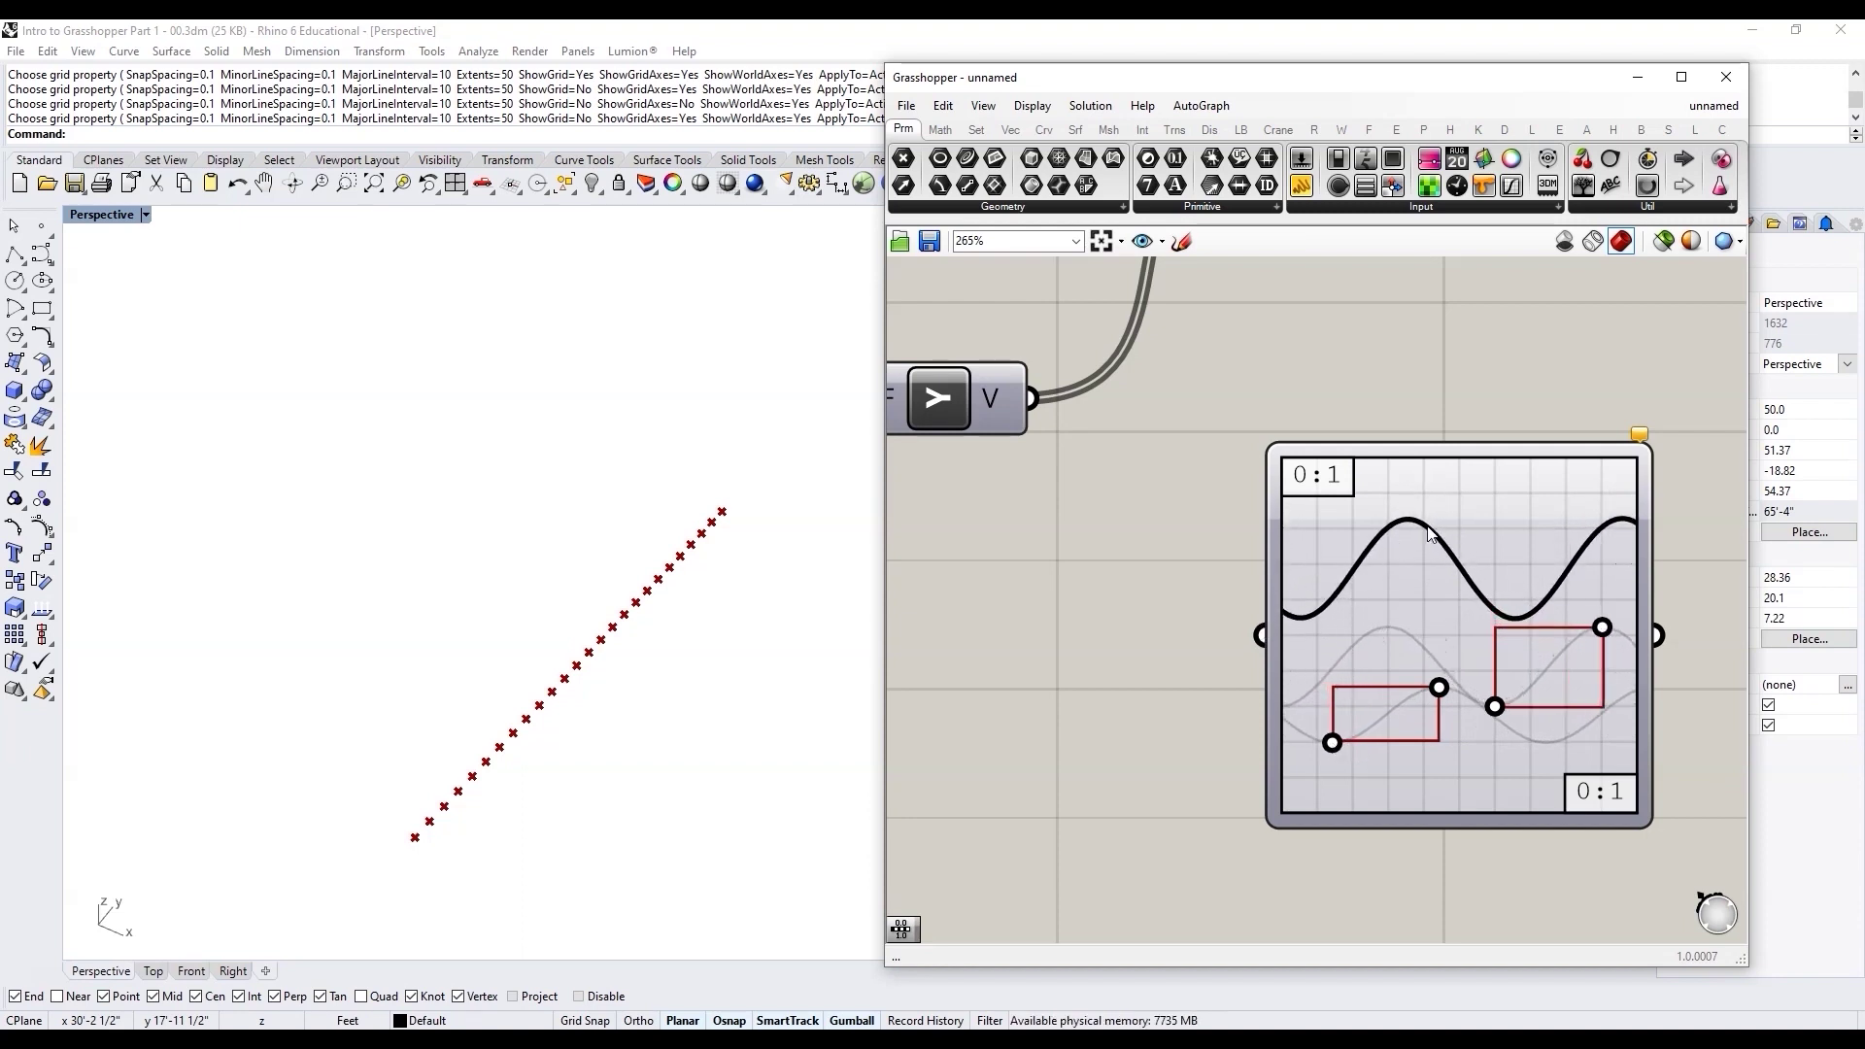
{"action": "left_click_drag", "start_coordinate": [1494, 708], "coordinate": [1477, 717]}
{"action": "left_click_drag", "start_coordinate": [1603, 628], "coordinate": [1610, 608]}
Step: Move the Graph Mapper directly below the Unit Y component, leaving room for an input component before it
{"action": "left_click_drag", "start_coordinate": [1522, 520], "coordinate": [1272, 640]}
{"action": "scroll", "coordinate": [1434, 630], "scroll_direction": "down", "scroll_amount": 4}
{"action": "scroll", "coordinate": [1486, 645], "scroll_direction": "down", "scroll_amount": 3}
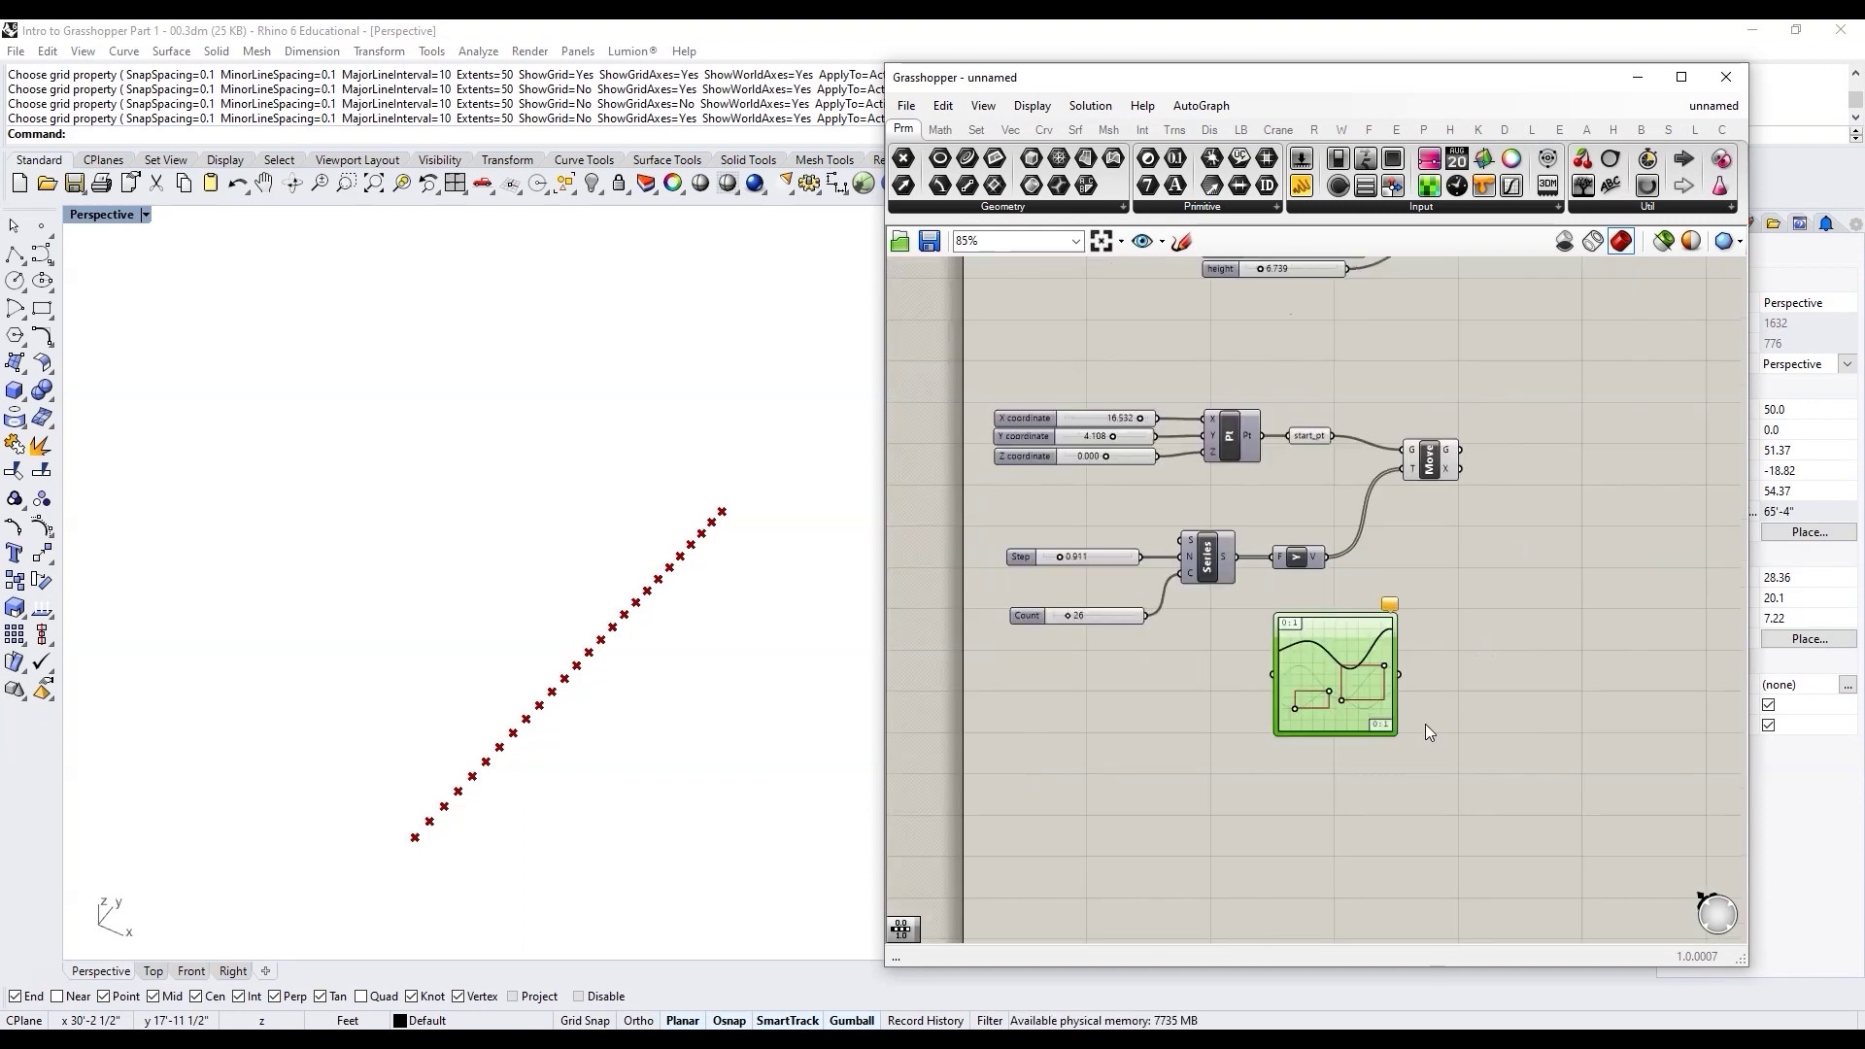
{"action": "scroll", "coordinate": [1344, 765], "scroll_direction": "up", "scroll_amount": 3}
{"action": "scroll", "coordinate": [1318, 591], "scroll_direction": "up", "scroll_amount": 2}
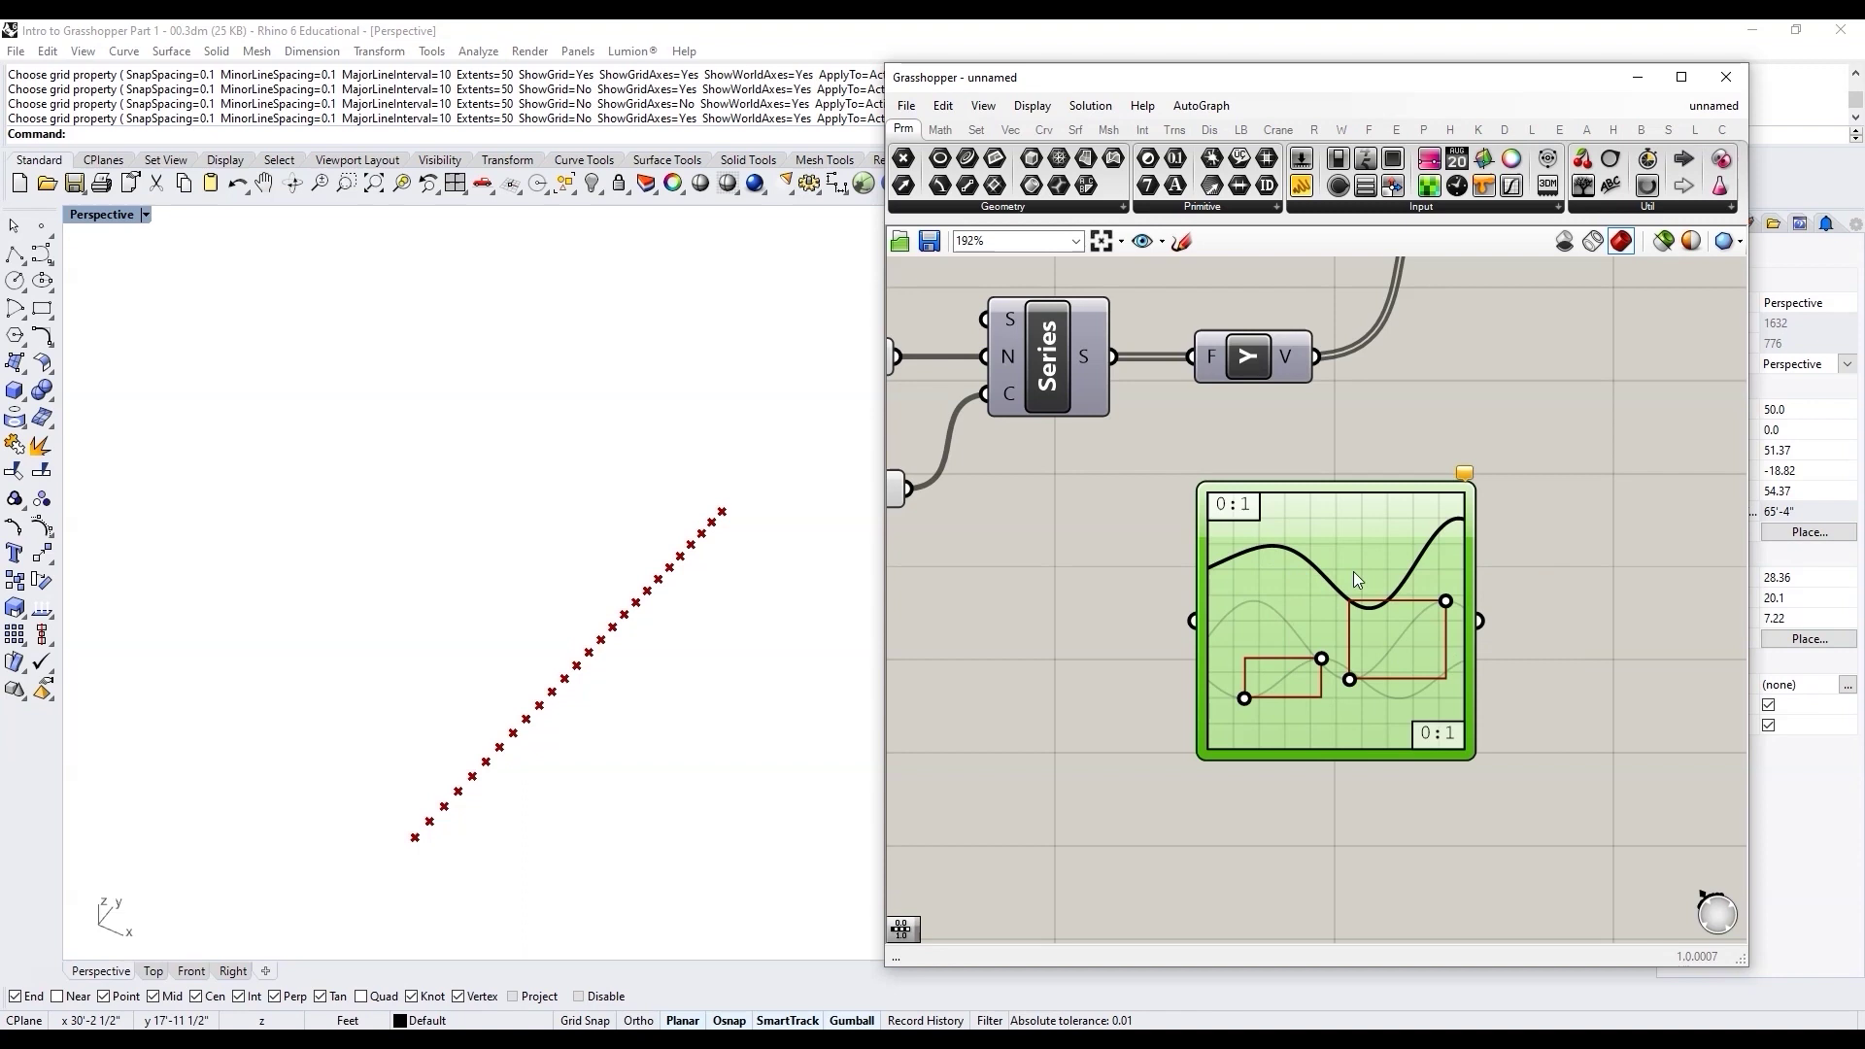
{"action": "scroll", "coordinate": [1315, 637], "scroll_direction": "down", "scroll_amount": 3}
{"action": "scroll", "coordinate": [1400, 724], "scroll_direction": "up", "scroll_amount": 2}
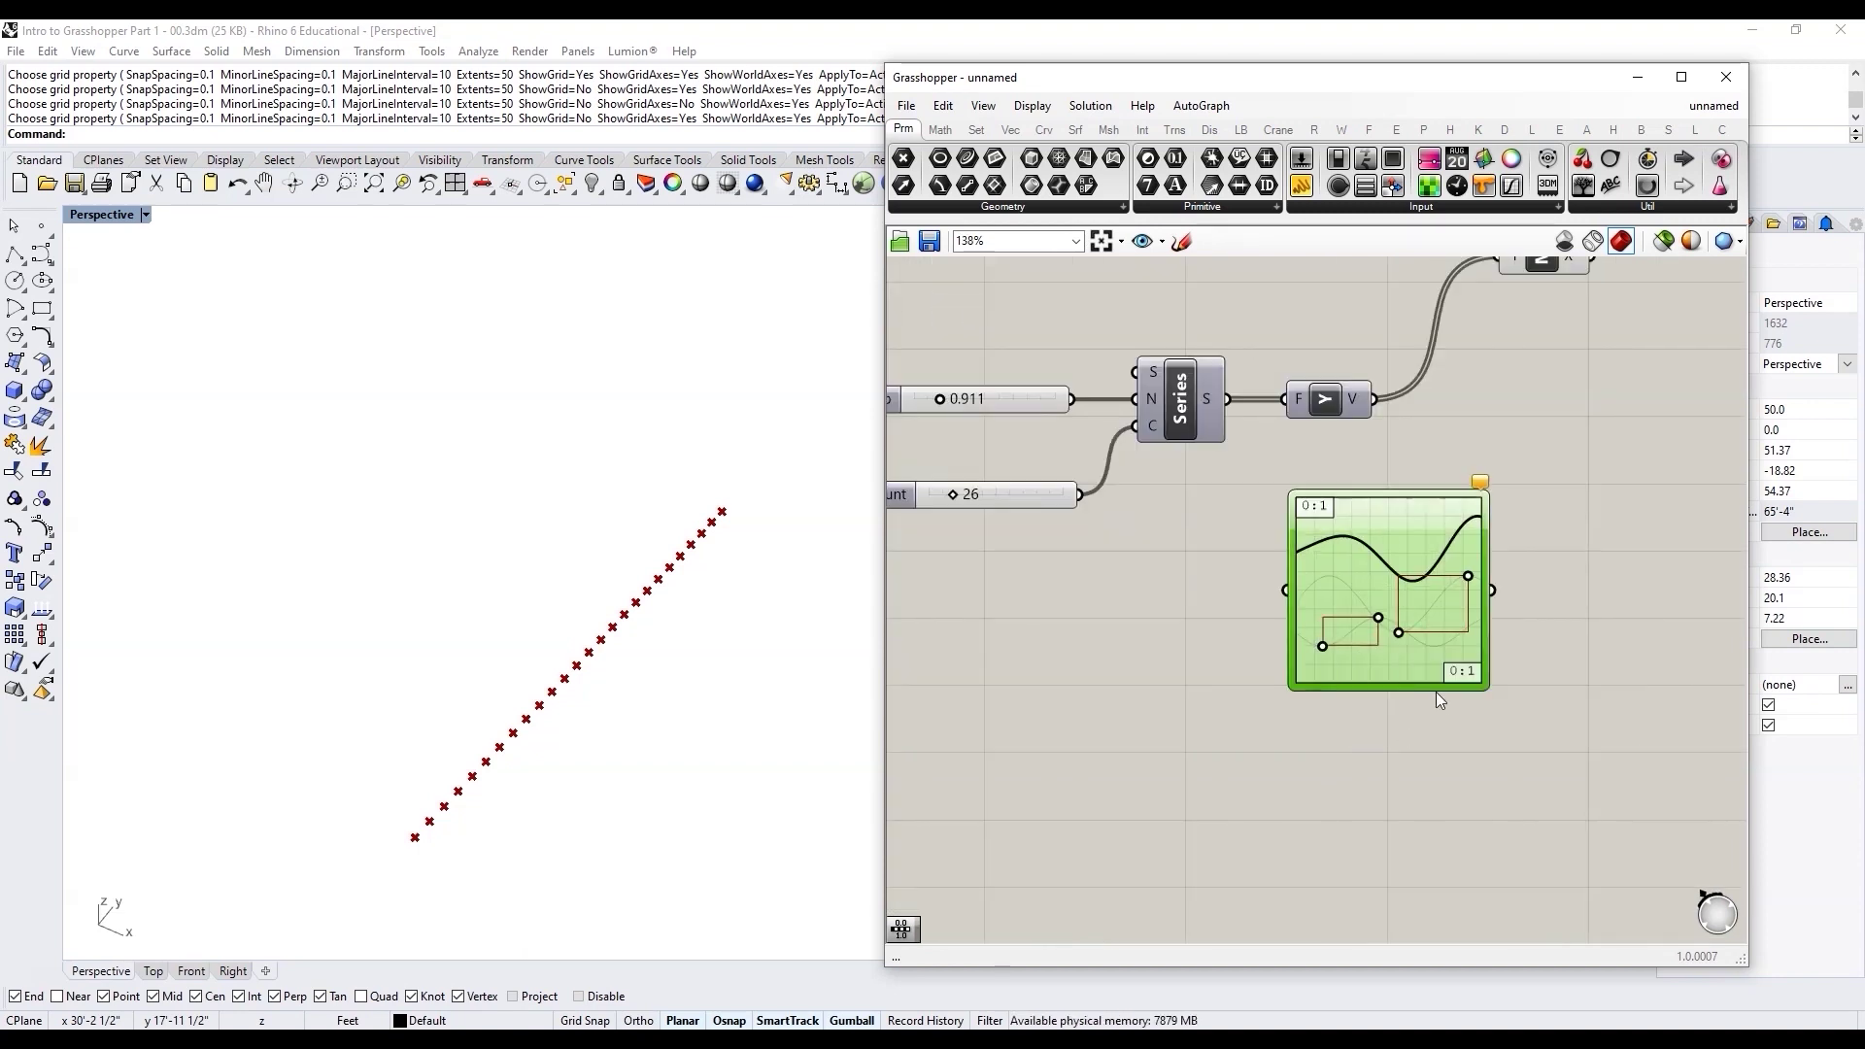
Step: Add a Range component, connect its output (R) to the Graph Mapper input, and align it with the Graph Mapper
{"action": "double_click", "coordinate": [1215, 604]}
{"action": "type", "text": "range"}
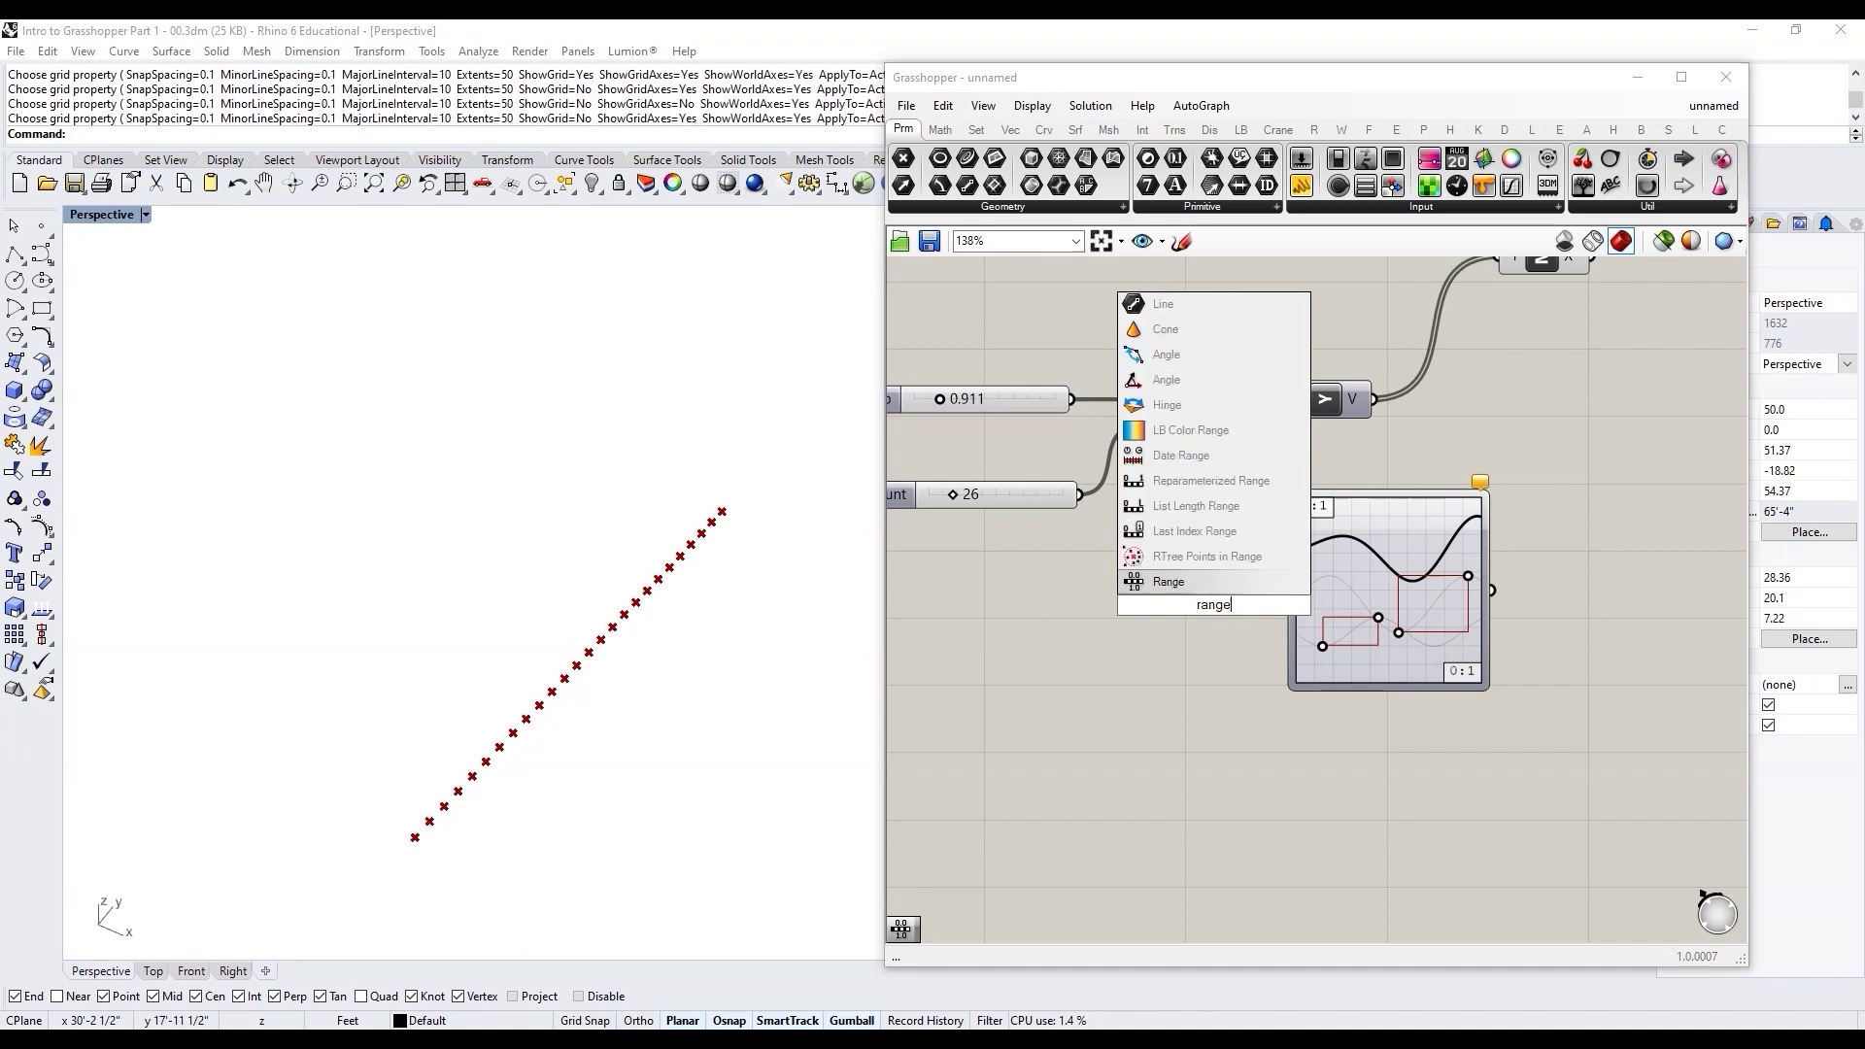
{"action": "key", "text": "Return"}
{"action": "scroll", "coordinate": [1105, 604], "scroll_direction": "up", "scroll_amount": 2}
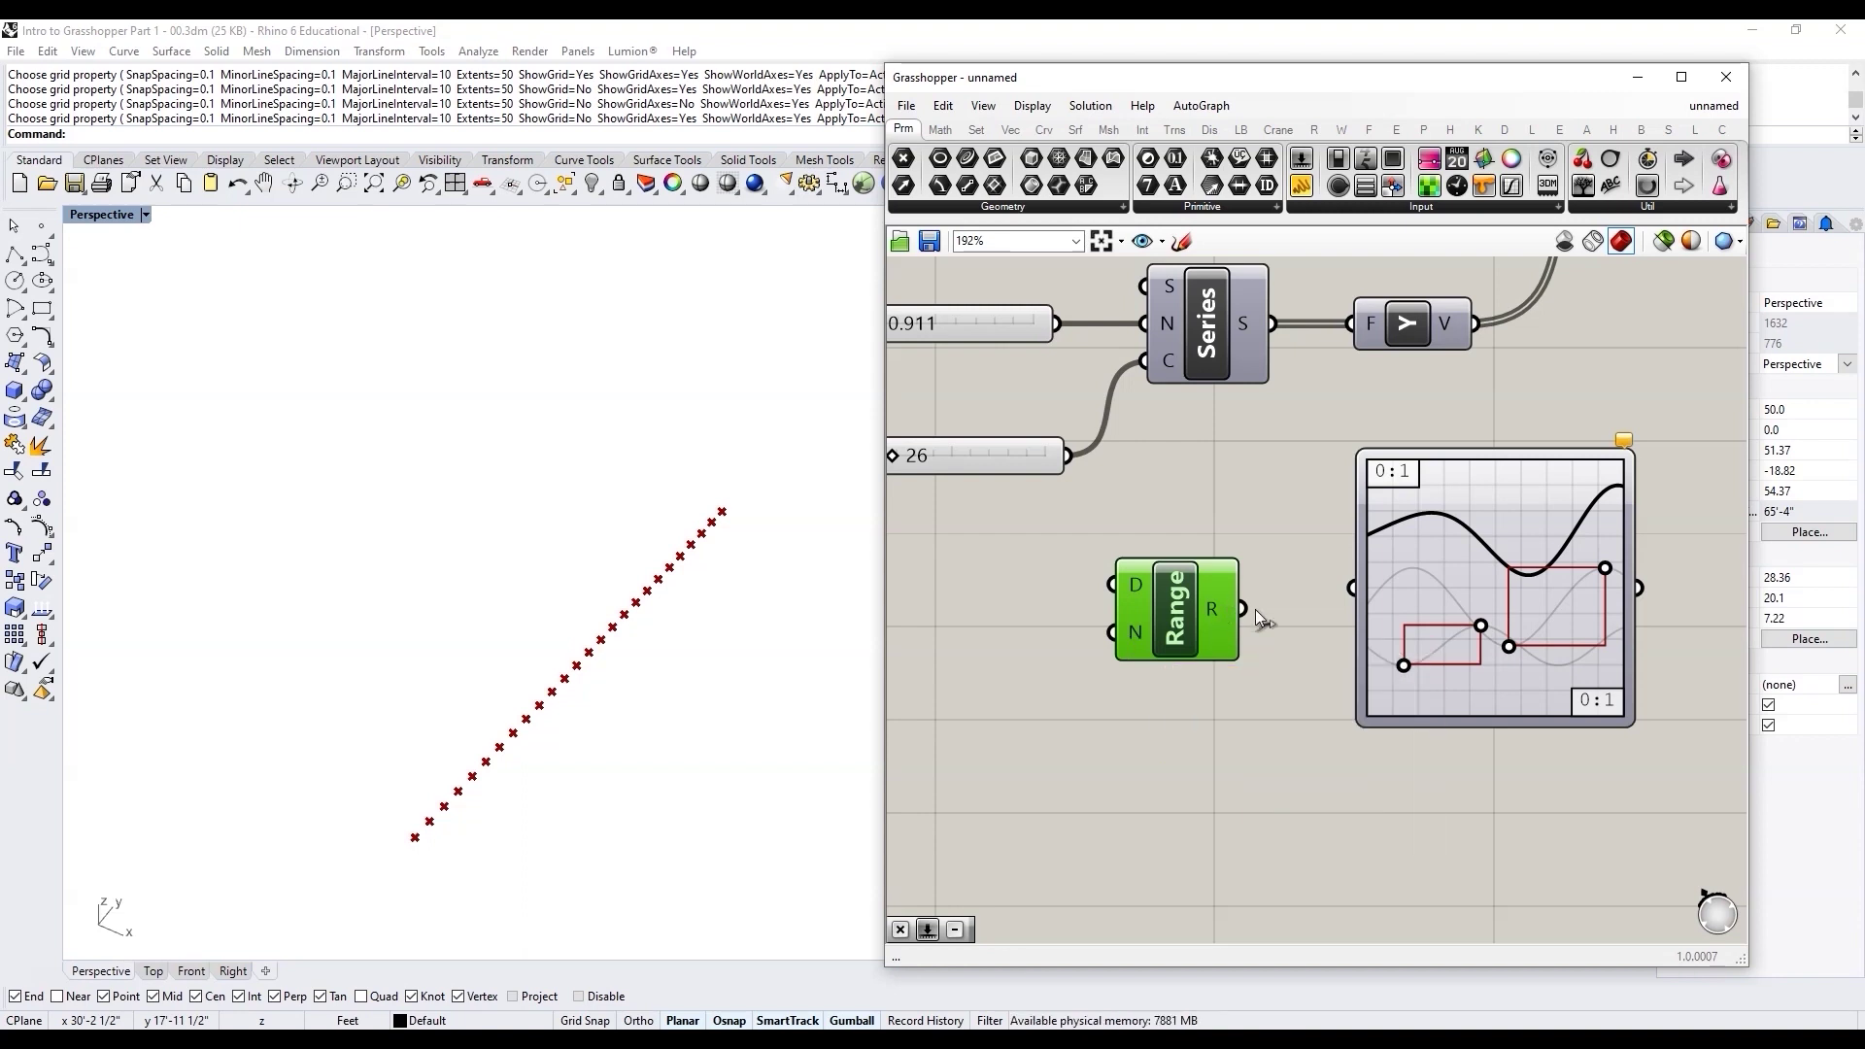
{"action": "left_click_drag", "start_coordinate": [1336, 591], "coordinate": [1351, 587]}
{"action": "left_click_drag", "start_coordinate": [1194, 595], "coordinate": [1233, 573]}
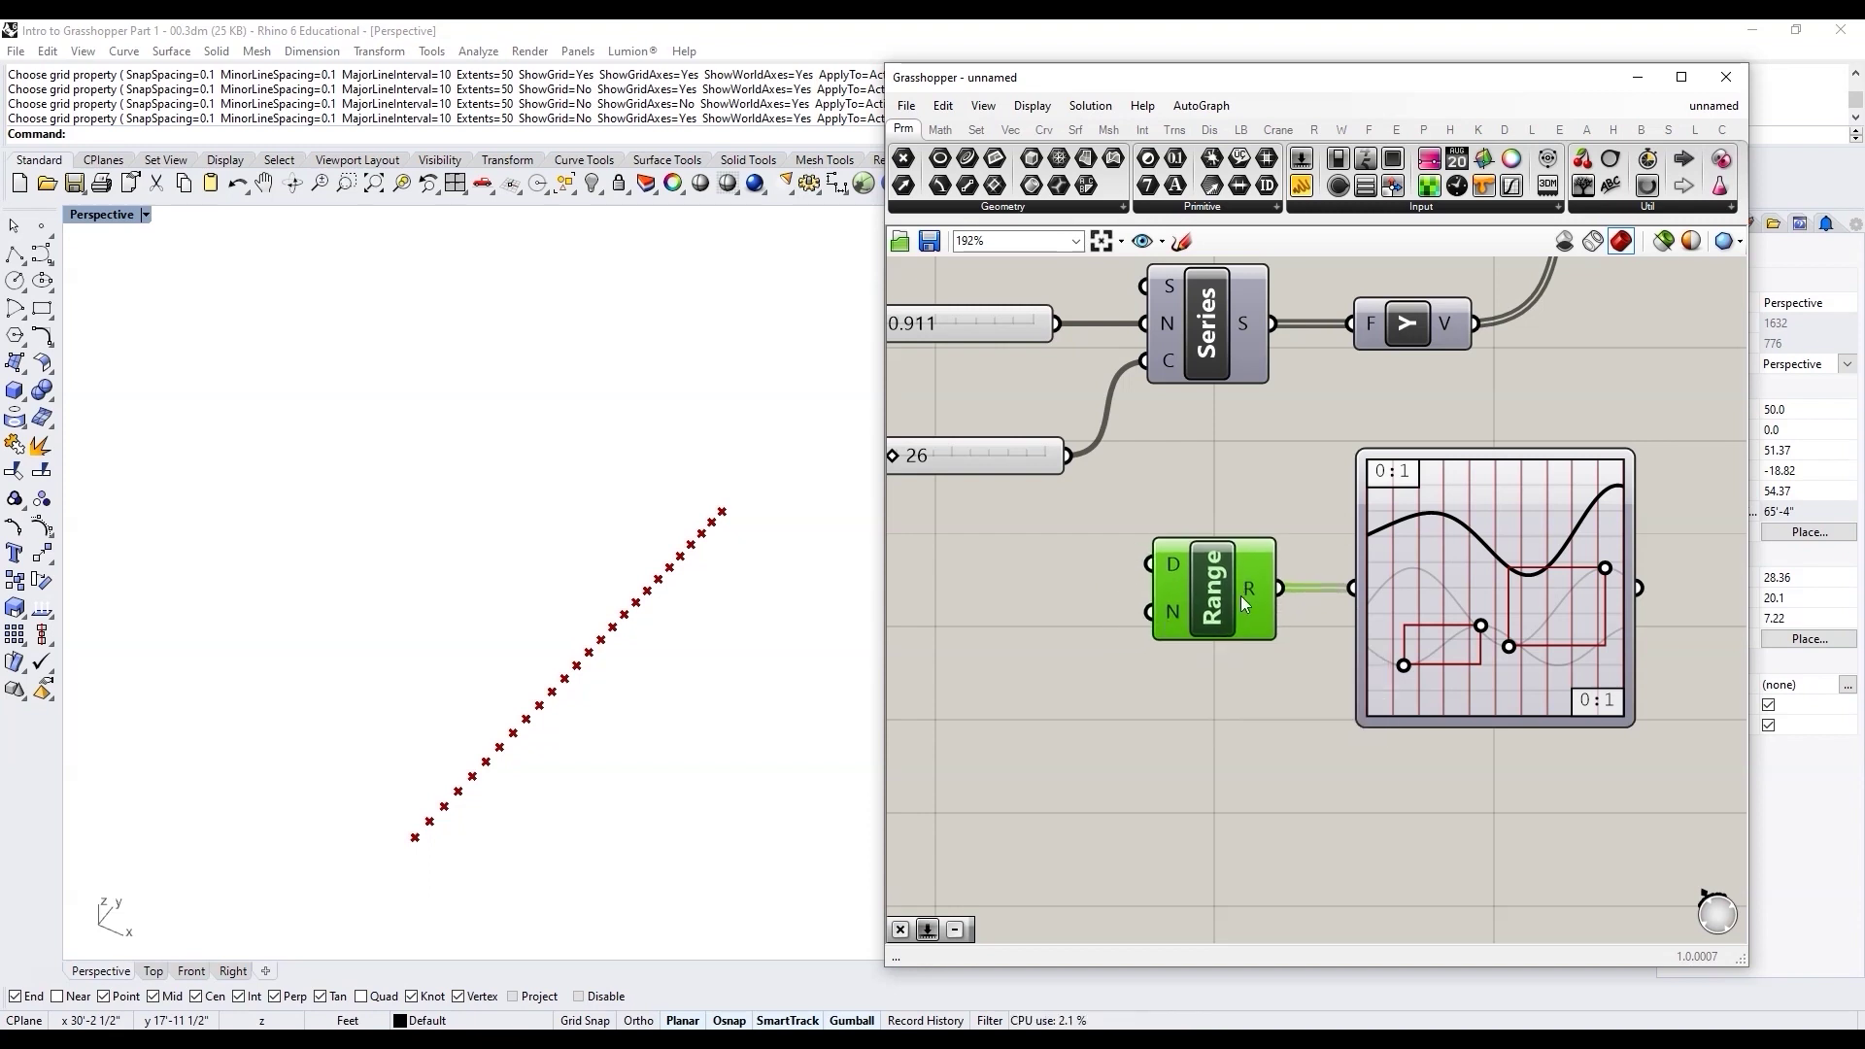
Step: Add a Panel after the Graph Mapper, connect the Graph Mapper output to it, and adjust the panel's size to show the values
{"action": "scroll", "coordinate": [1266, 621], "scroll_direction": "down", "scroll_amount": 4}
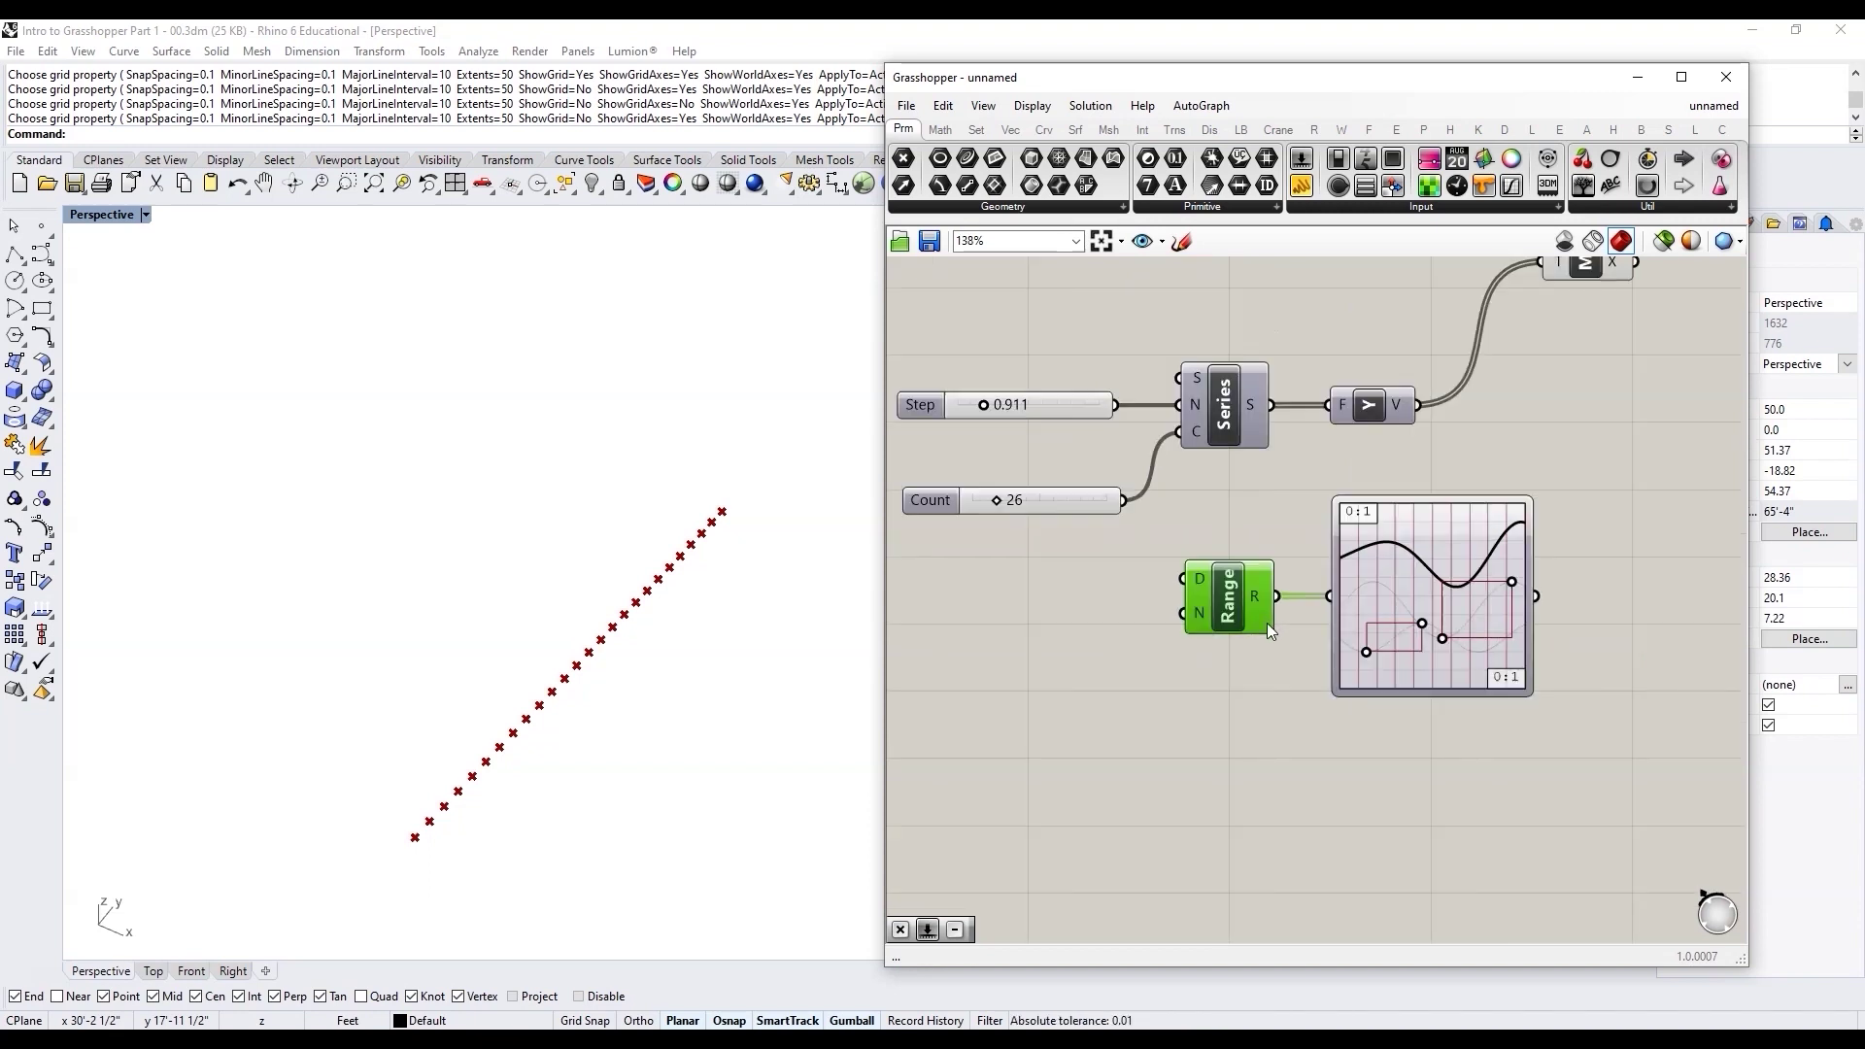
{"action": "double_click", "coordinate": [1617, 598]}
{"action": "type", "text": "//"}
{"action": "key", "text": "Return"}
{"action": "left_click_drag", "start_coordinate": [1496, 599], "coordinate": [1556, 605]}
{"action": "scroll", "coordinate": [1682, 613], "scroll_direction": "up", "scroll_amount": 1}
{"action": "mouse_move", "coordinate": [1712, 562]}
{"action": "left_mouse_down"}
{"action": "mouse_move", "coordinate": [1715, 650]}
{"action": "mouse_move", "coordinate": [1716, 574]}
{"action": "left_mouse_up"}
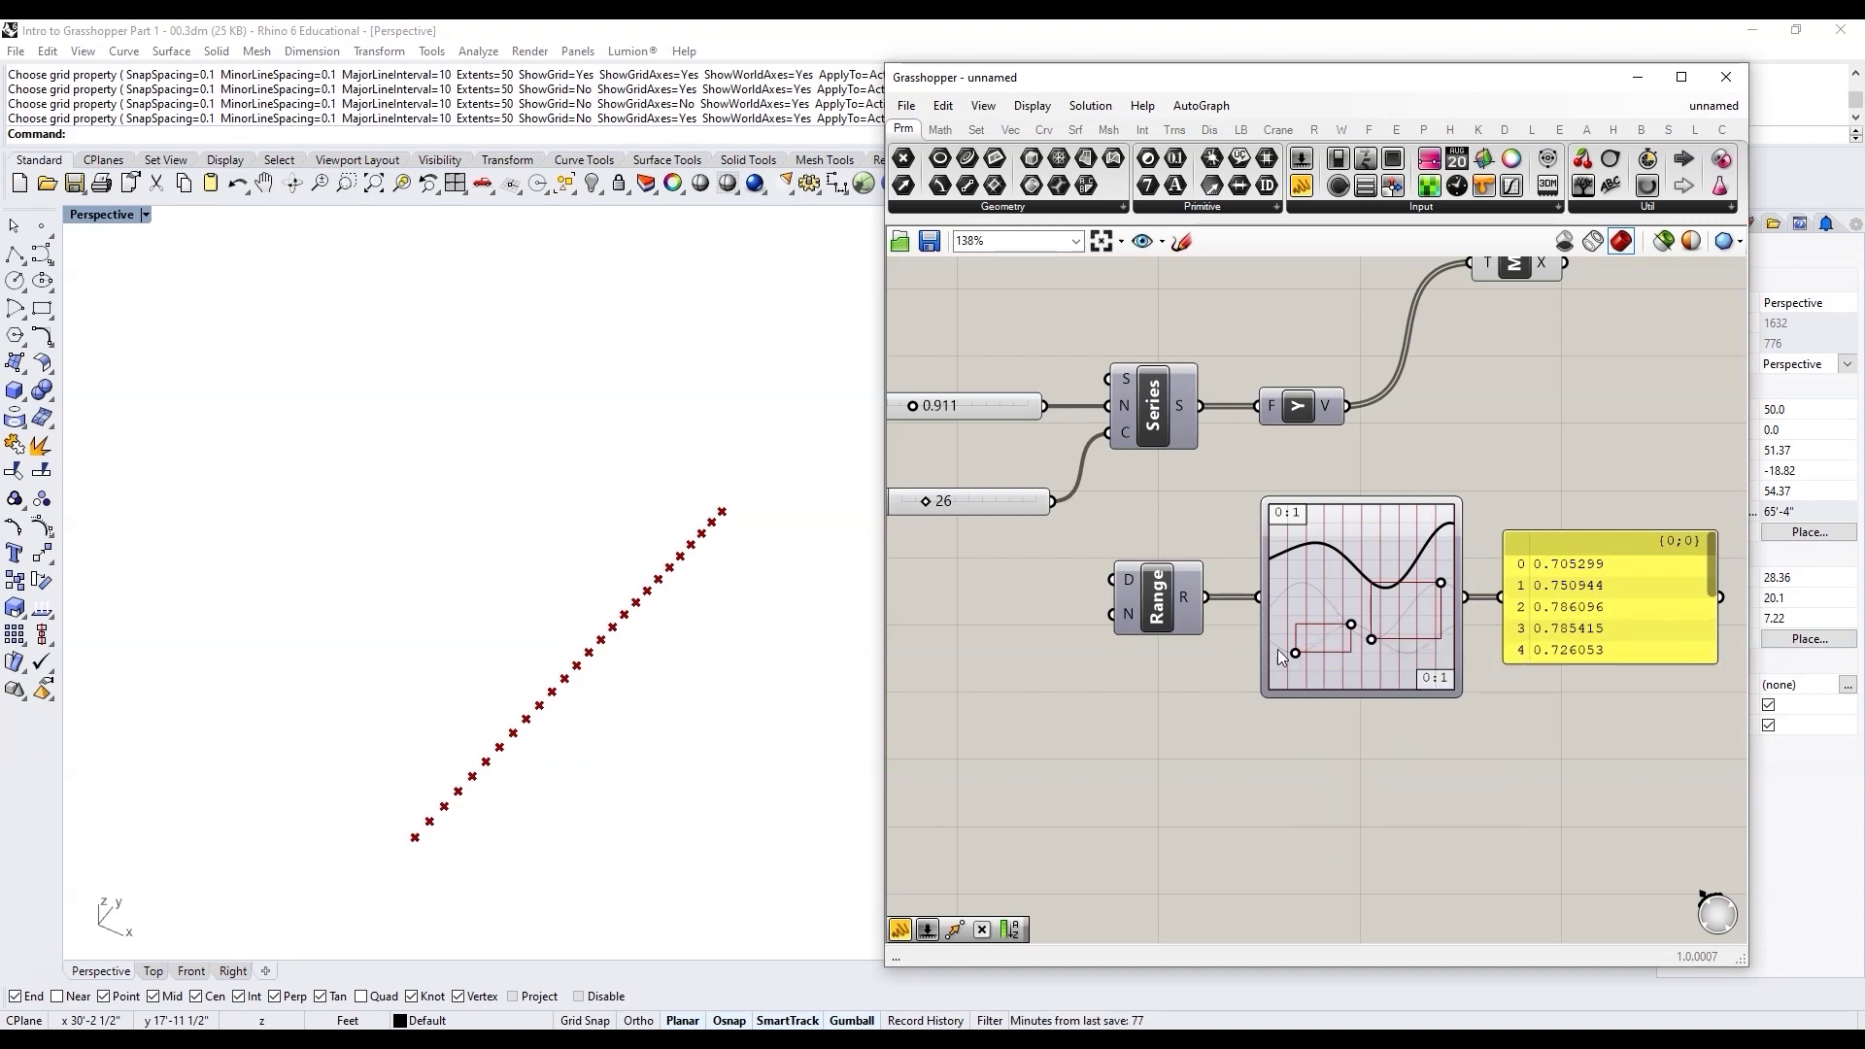
Step: Review the Graph Mapper values through the end of the panel's list
{"action": "left_click_drag", "start_coordinate": [1711, 565], "coordinate": [1712, 647]}
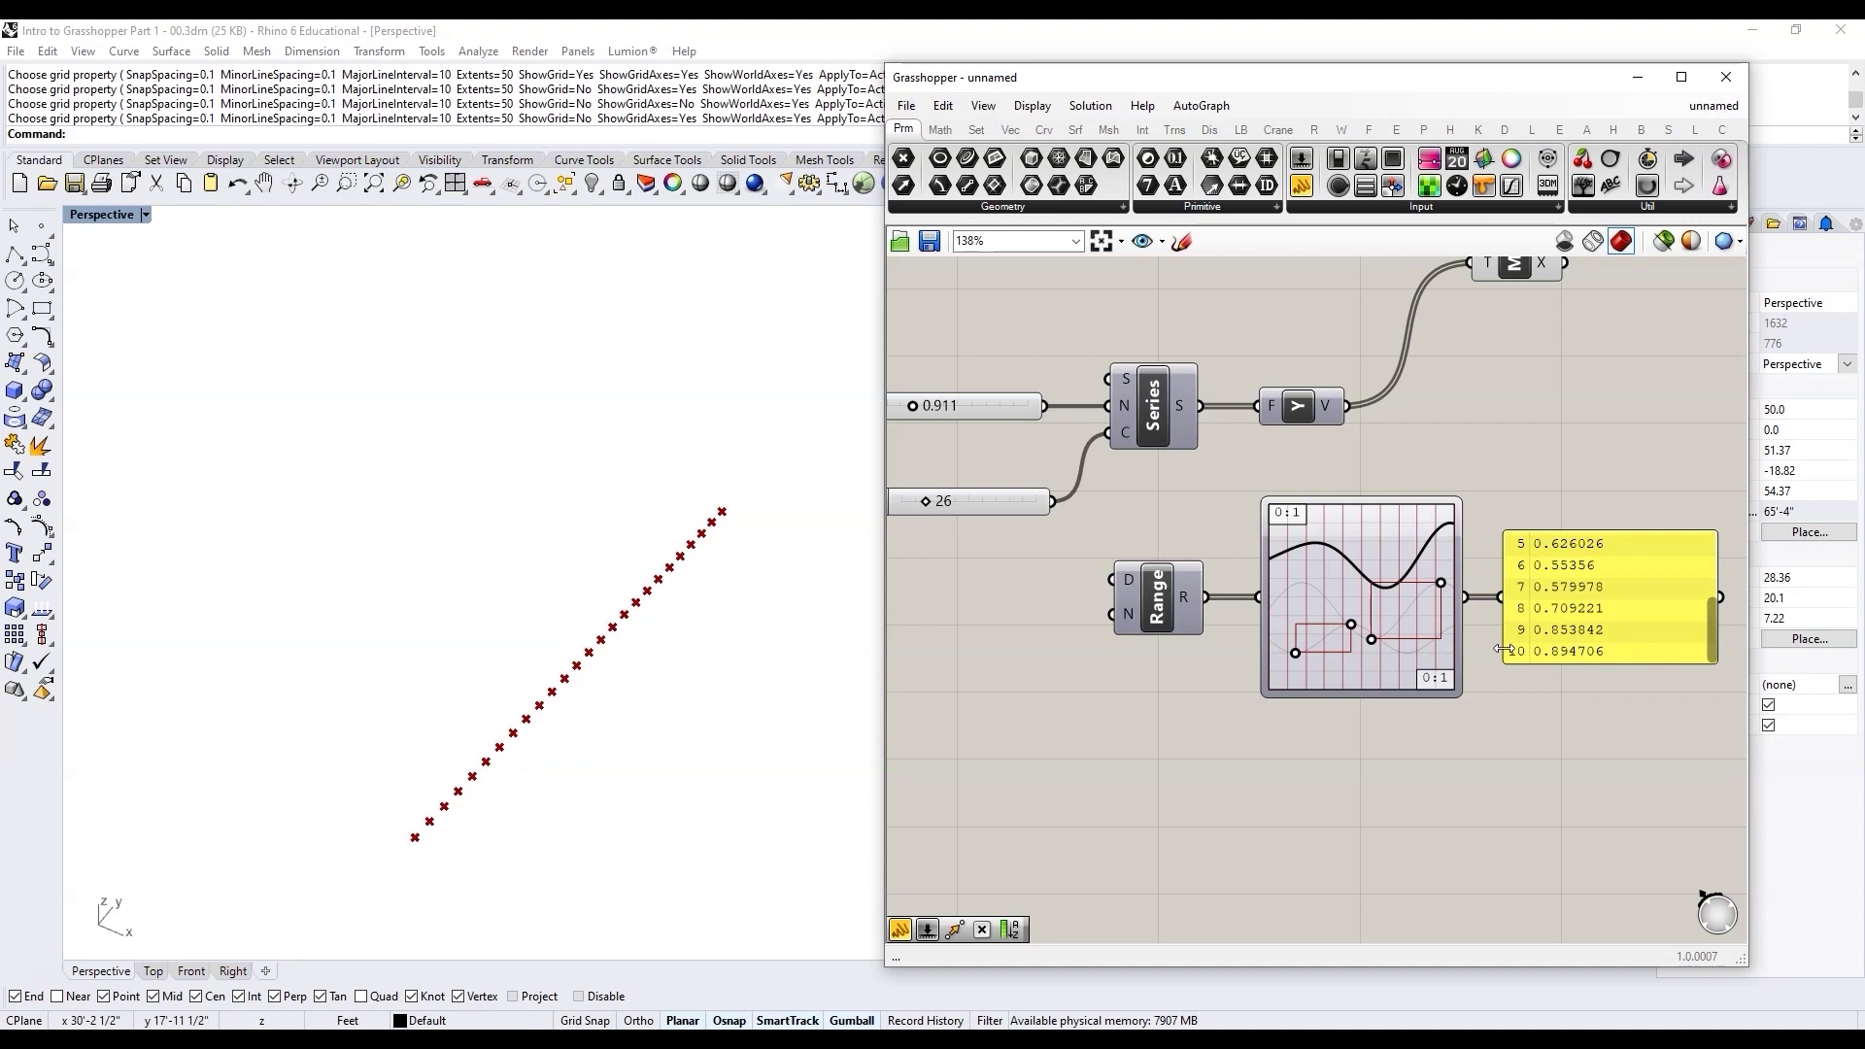
{"action": "scroll", "coordinate": [1280, 621], "scroll_direction": "up", "scroll_amount": 2}
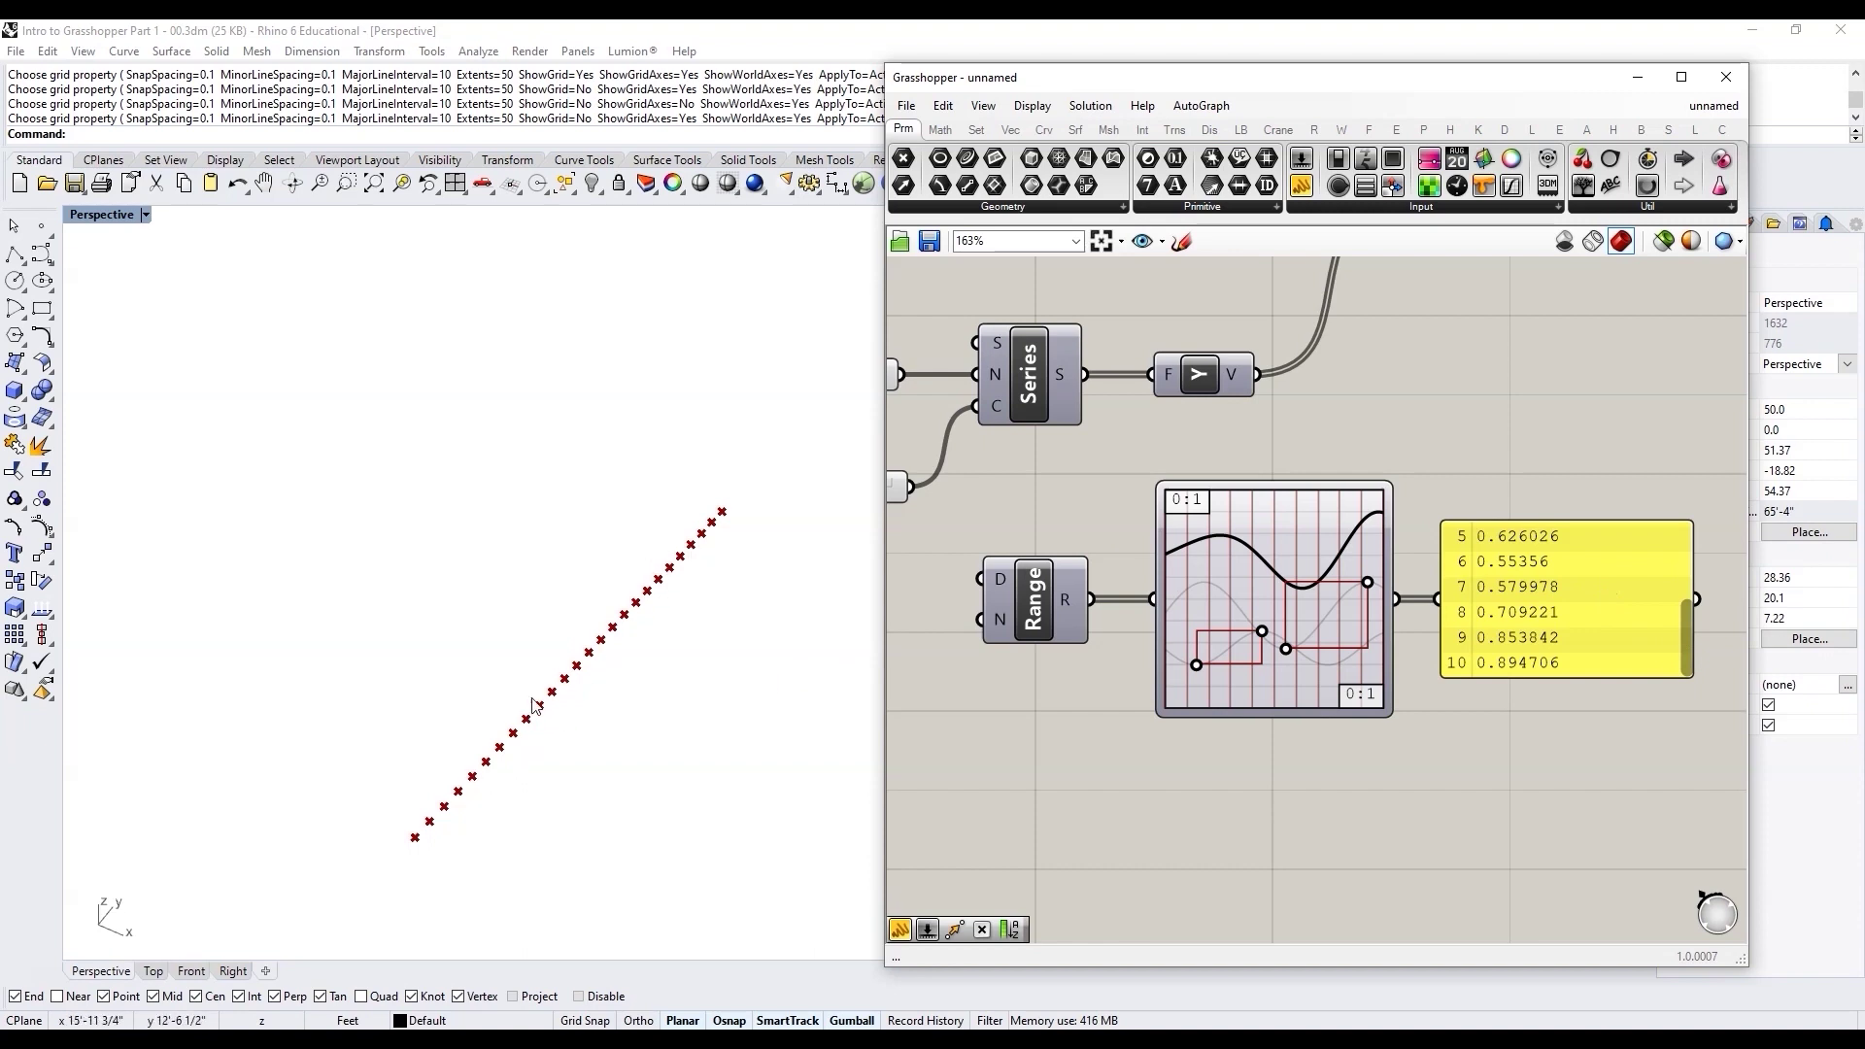
{"action": "left_click", "coordinate": [1548, 562]}
{"action": "scroll", "coordinate": [1622, 602], "scroll_direction": "down", "scroll_amount": 3}
{"action": "scroll", "coordinate": [1622, 607], "scroll_direction": "down", "scroll_amount": 1}
{"action": "scroll", "coordinate": [1383, 635], "scroll_direction": "up", "scroll_amount": 2}
{"action": "scroll", "coordinate": [1383, 635], "scroll_direction": "up", "scroll_amount": 2}
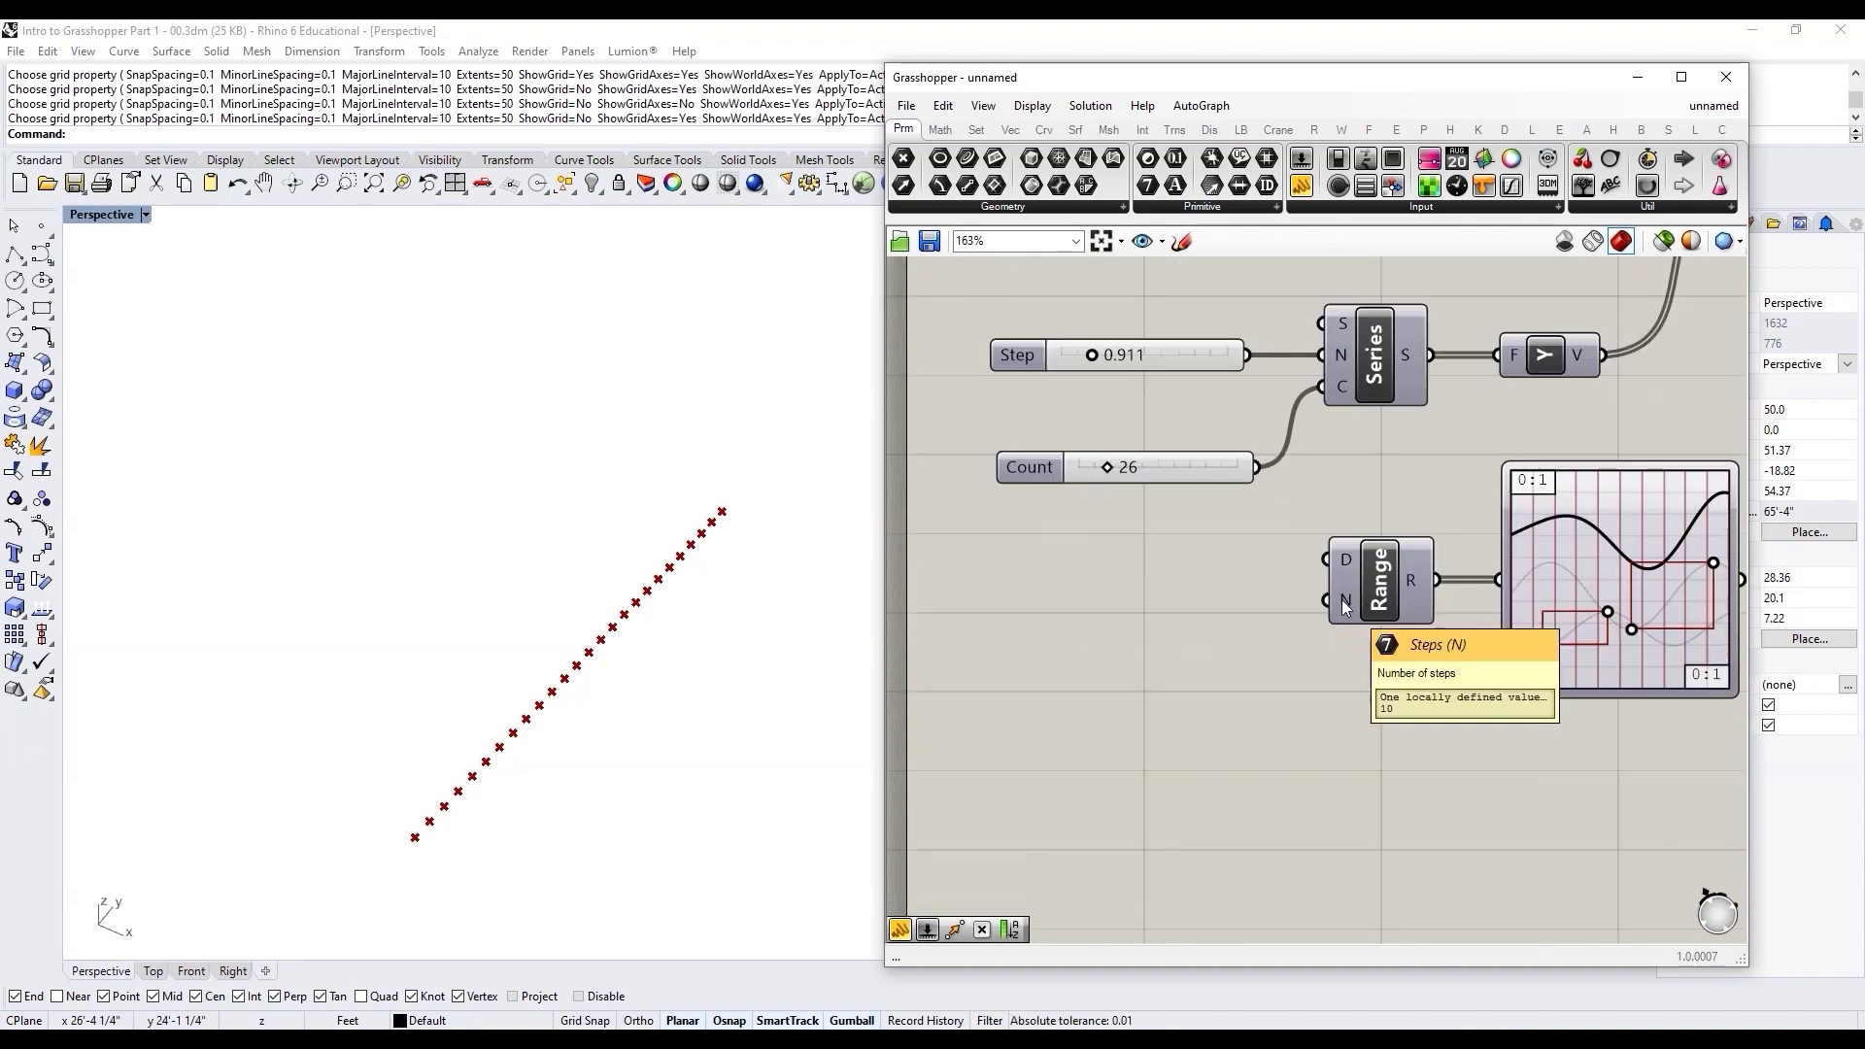
Step: Connect the Count slider to the Range's Steps (N) input and inspect the Range's input and output data
{"action": "left_click", "coordinate": [1037, 468]}
{"action": "scroll", "coordinate": [1071, 511], "scroll_direction": "down", "scroll_amount": 3}
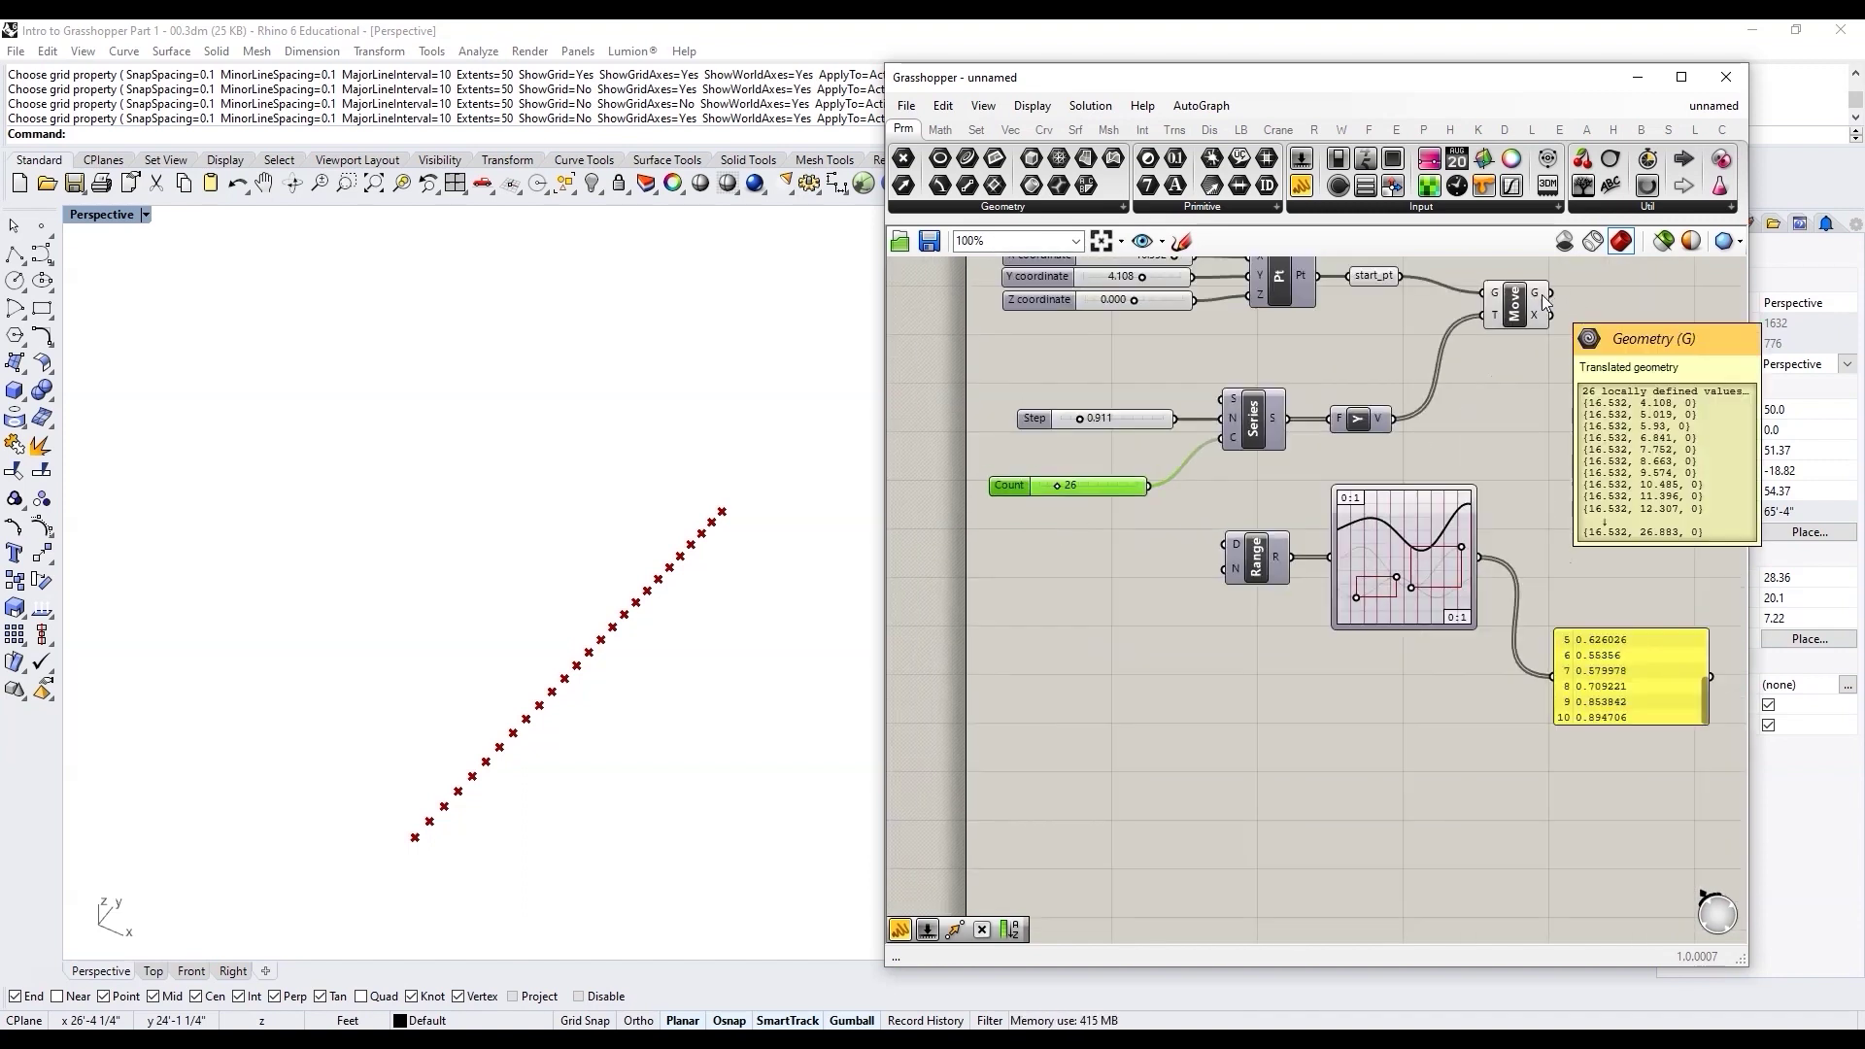
{"action": "scroll", "coordinate": [1158, 540], "scroll_direction": "up", "scroll_amount": 2}
{"action": "scroll", "coordinate": [1157, 540], "scroll_direction": "up", "scroll_amount": 1}
{"action": "left_click_drag", "start_coordinate": [1146, 452], "coordinate": [1243, 600]}
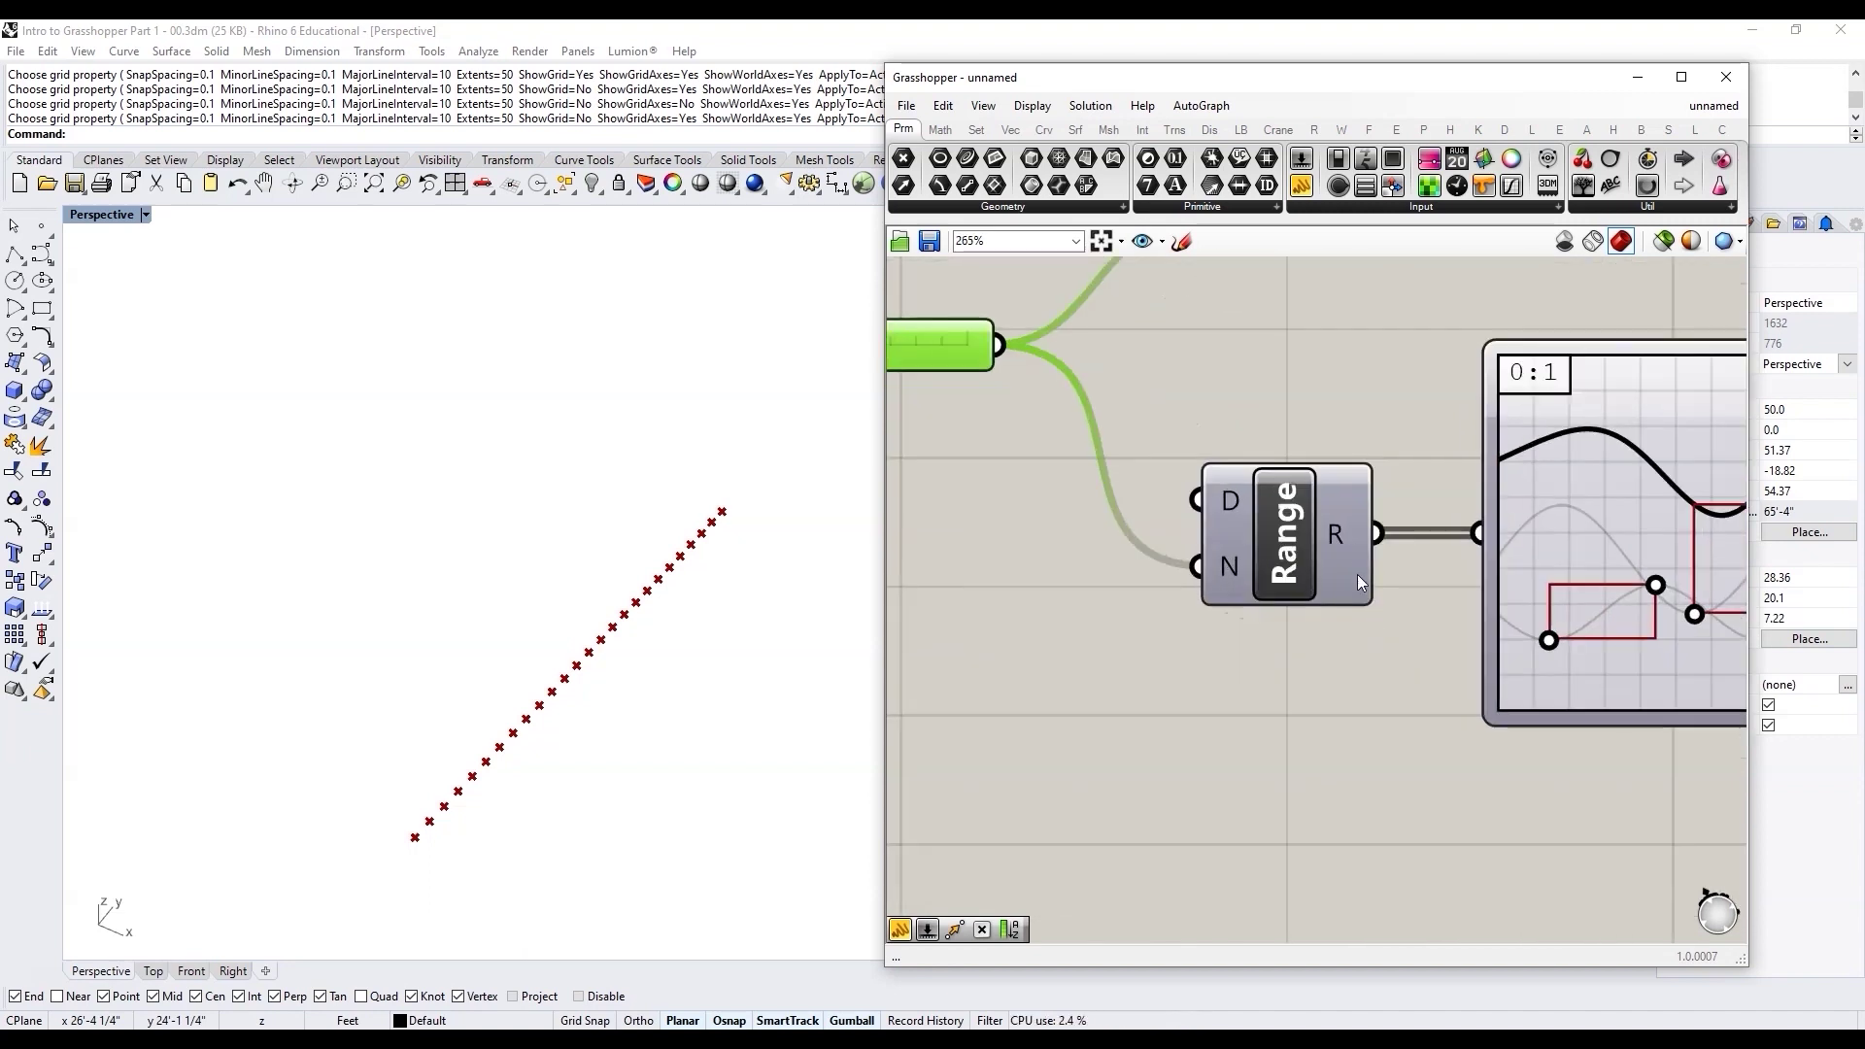
{"action": "scroll", "coordinate": [1369, 626], "scroll_direction": "up", "scroll_amount": 3}
{"action": "mouse_move", "coordinate": [1347, 538]}
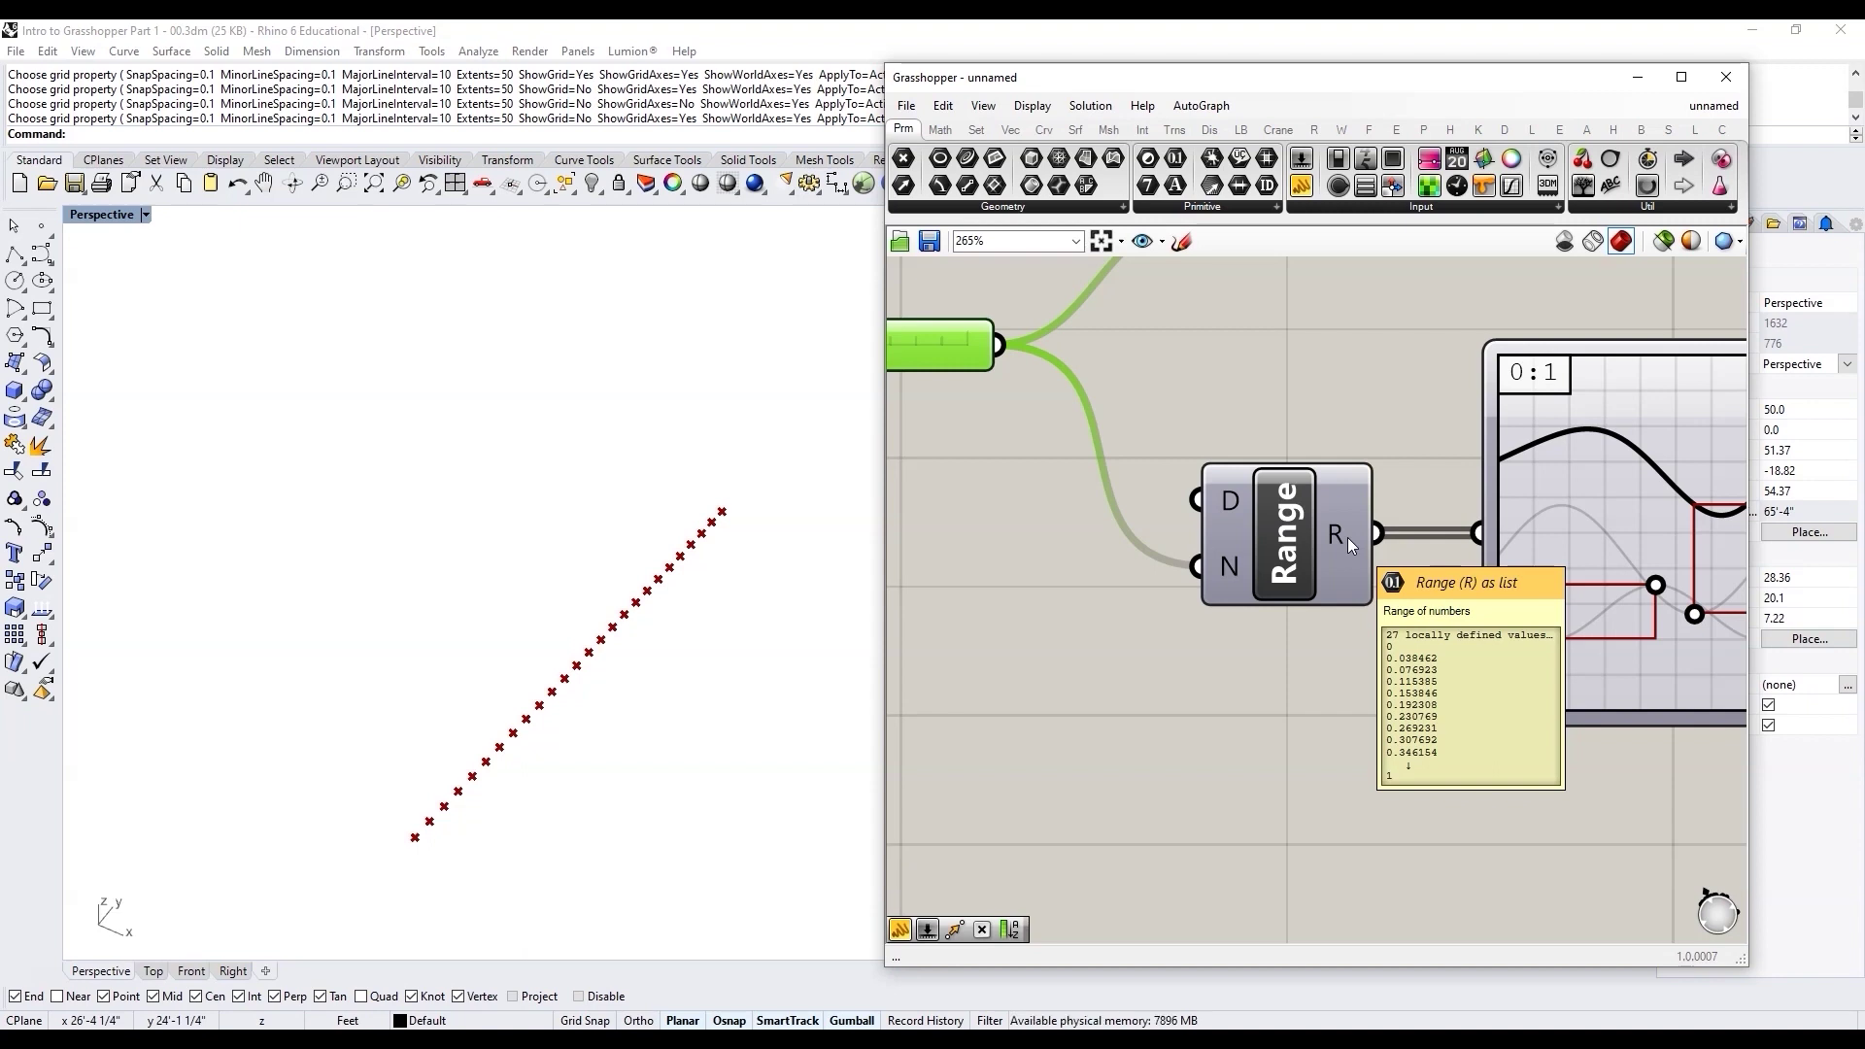
{"action": "scroll", "coordinate": [1348, 538], "scroll_direction": "down", "scroll_amount": 3}
{"action": "scroll", "coordinate": [1066, 535], "scroll_direction": "up", "scroll_amount": 2}
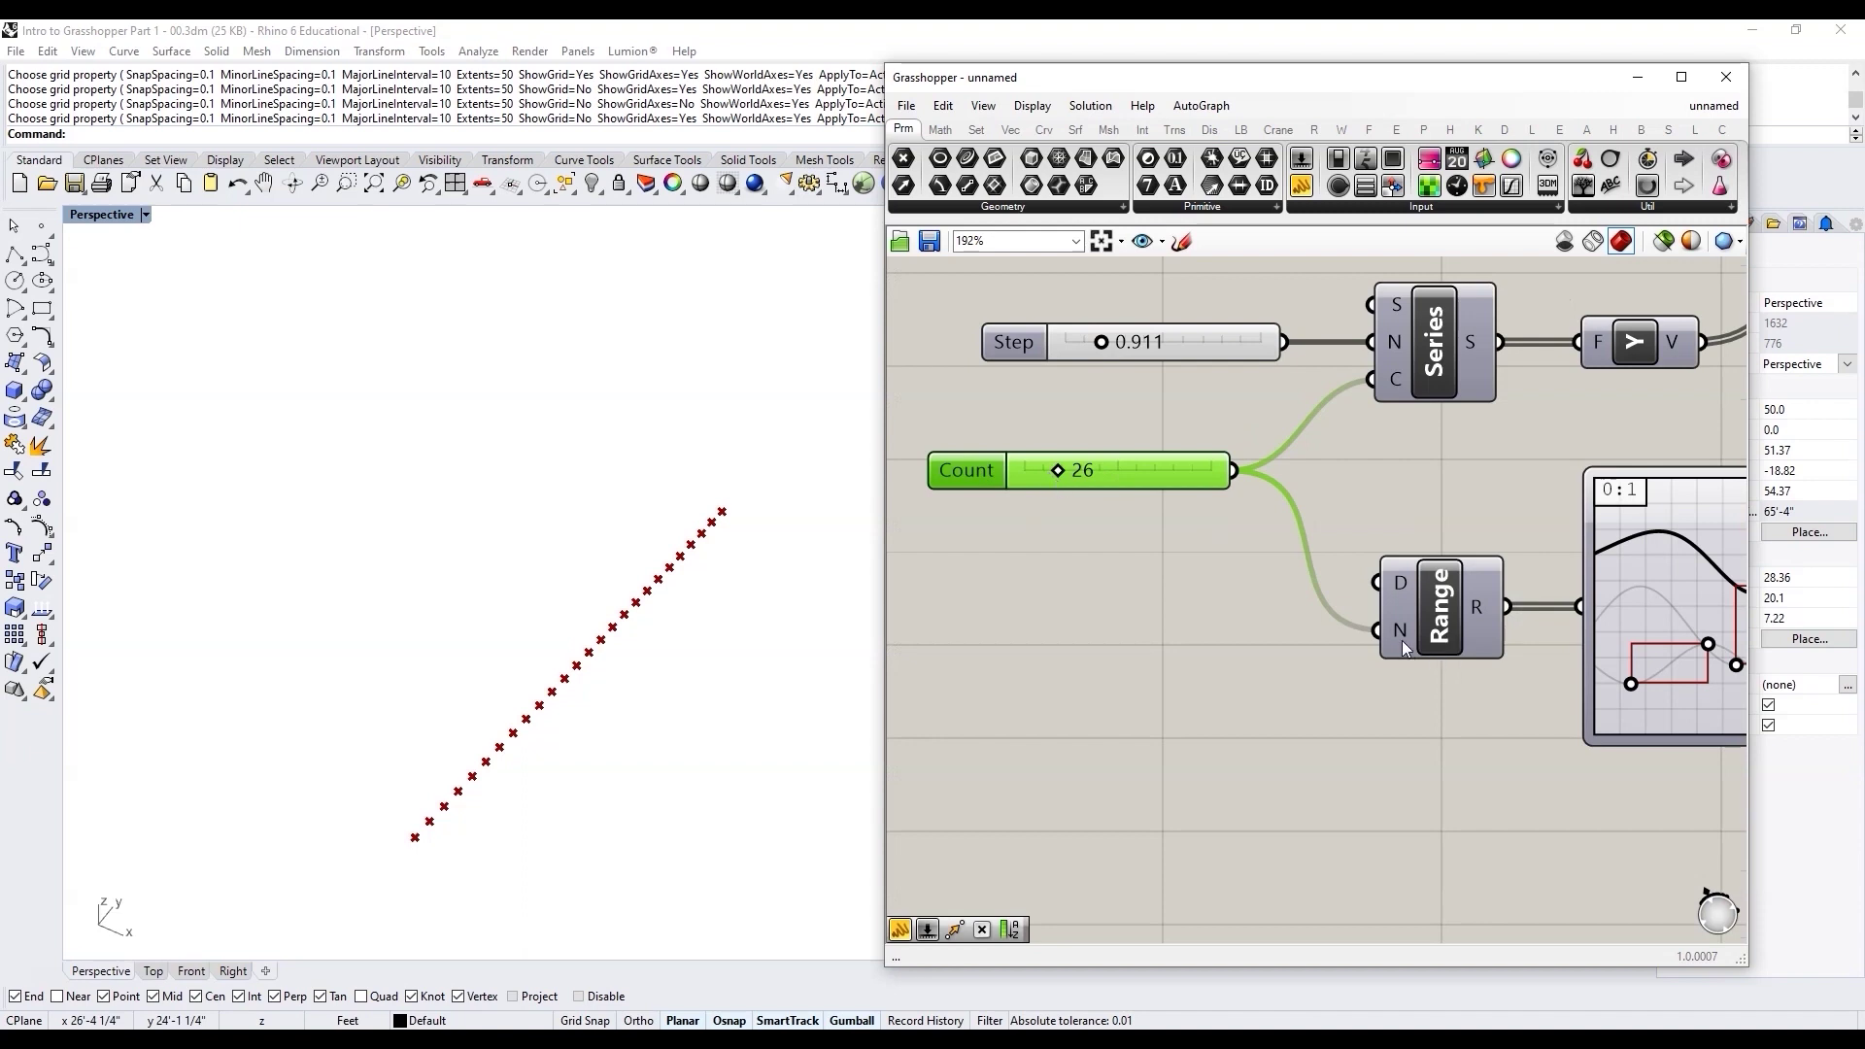
{"action": "mouse_move", "coordinate": [1401, 637]}
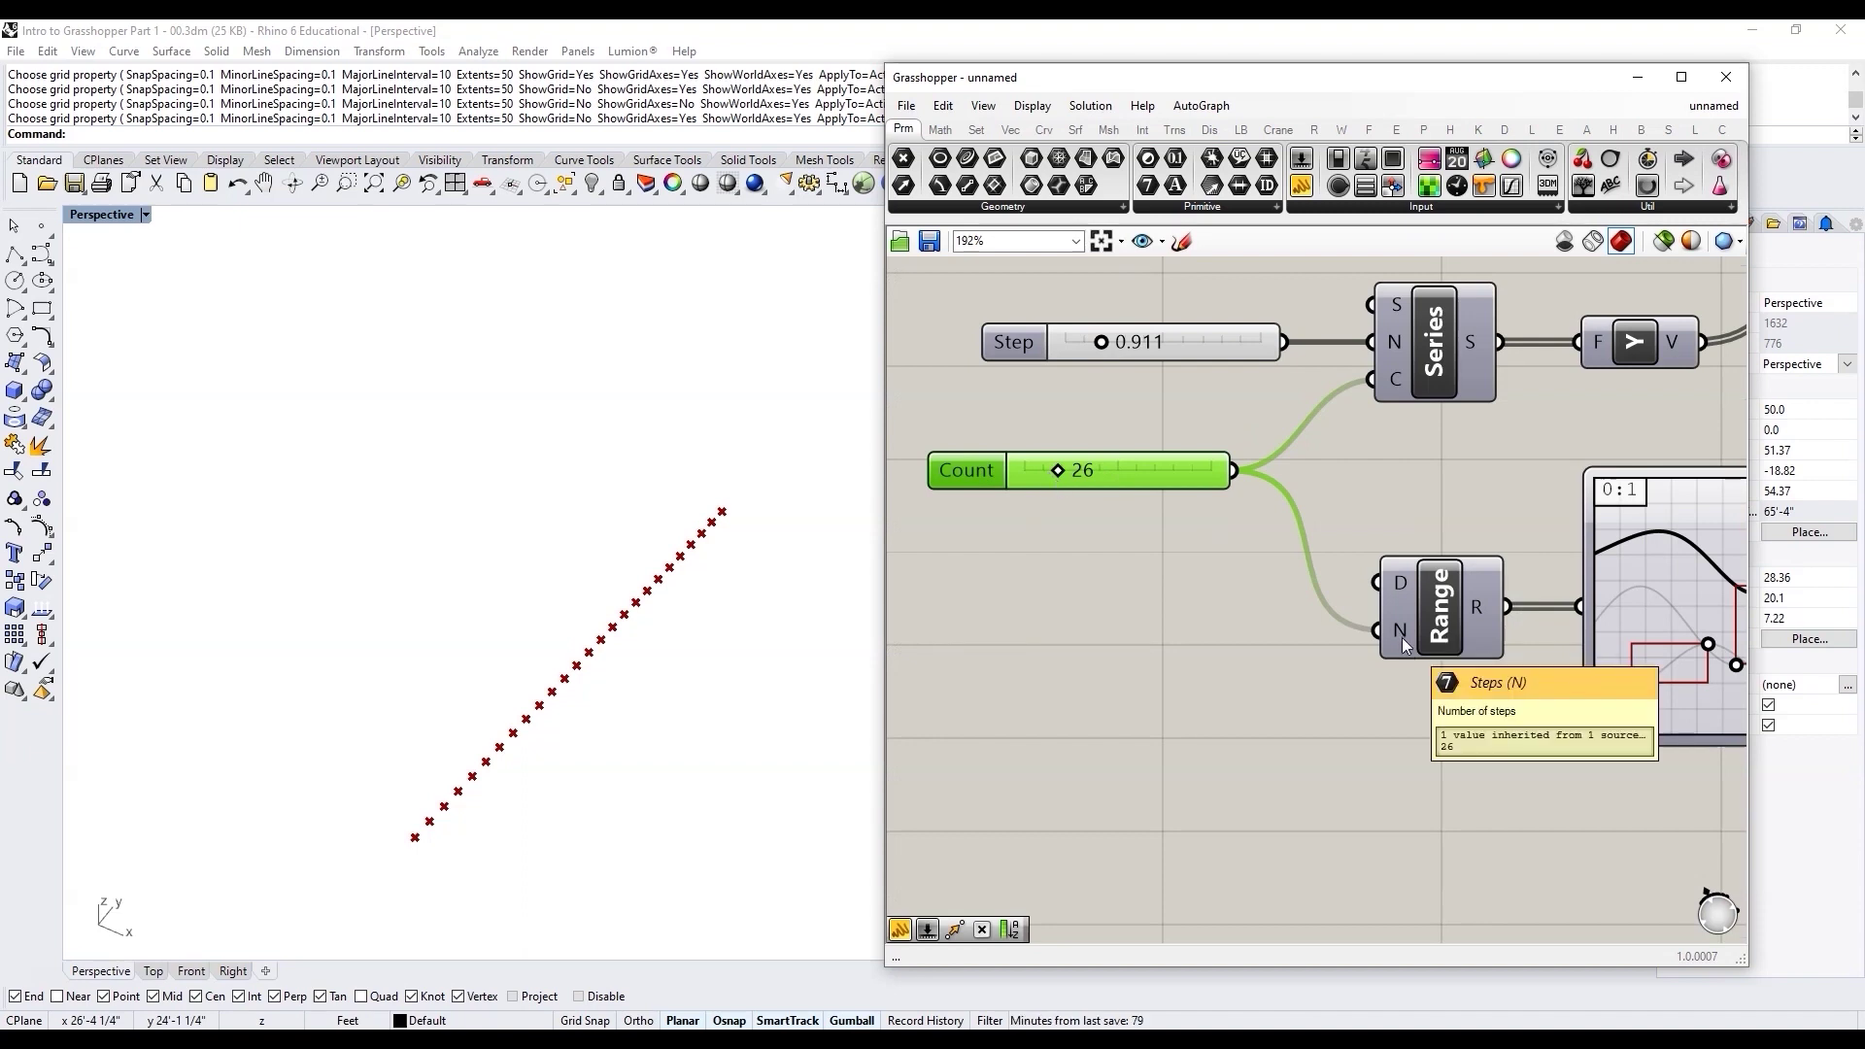
Step: Add a Subtraction component below the Count slider and connect the slider to its A input
{"action": "double_click", "coordinate": [1259, 695]}
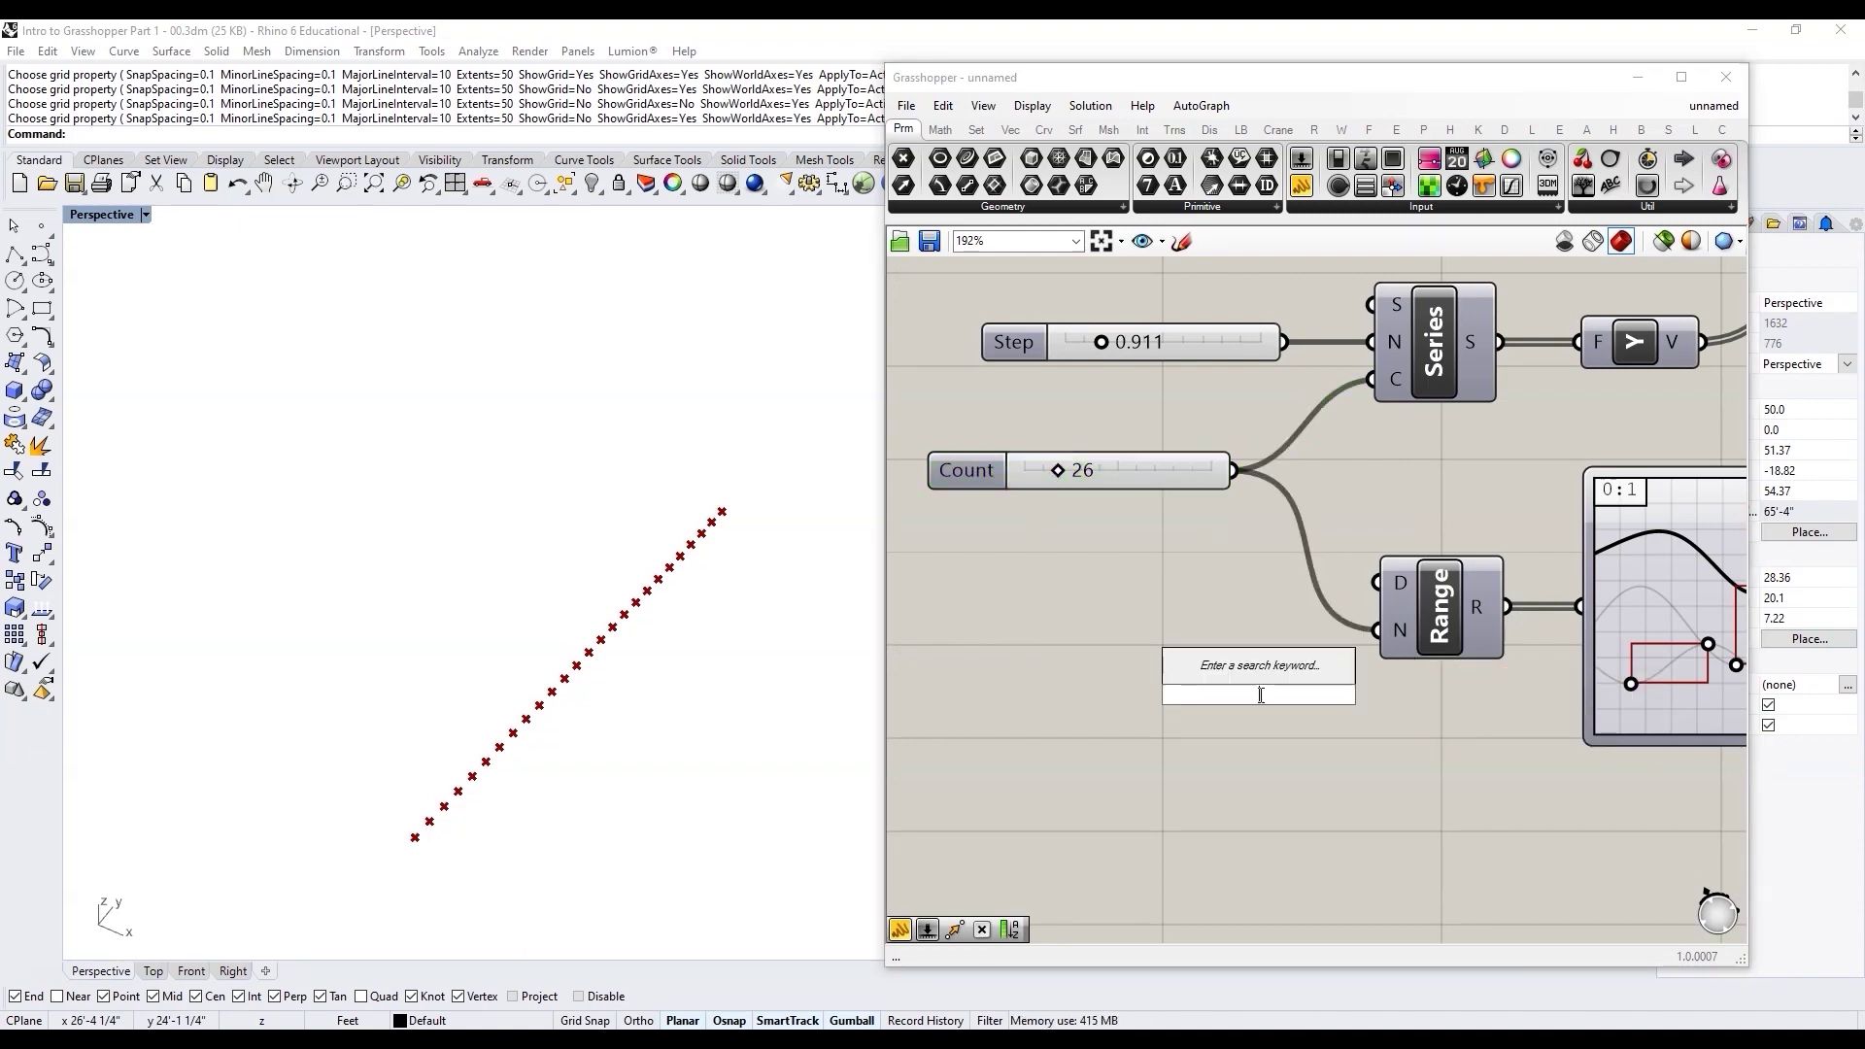
{"action": "type", "text": "-"}
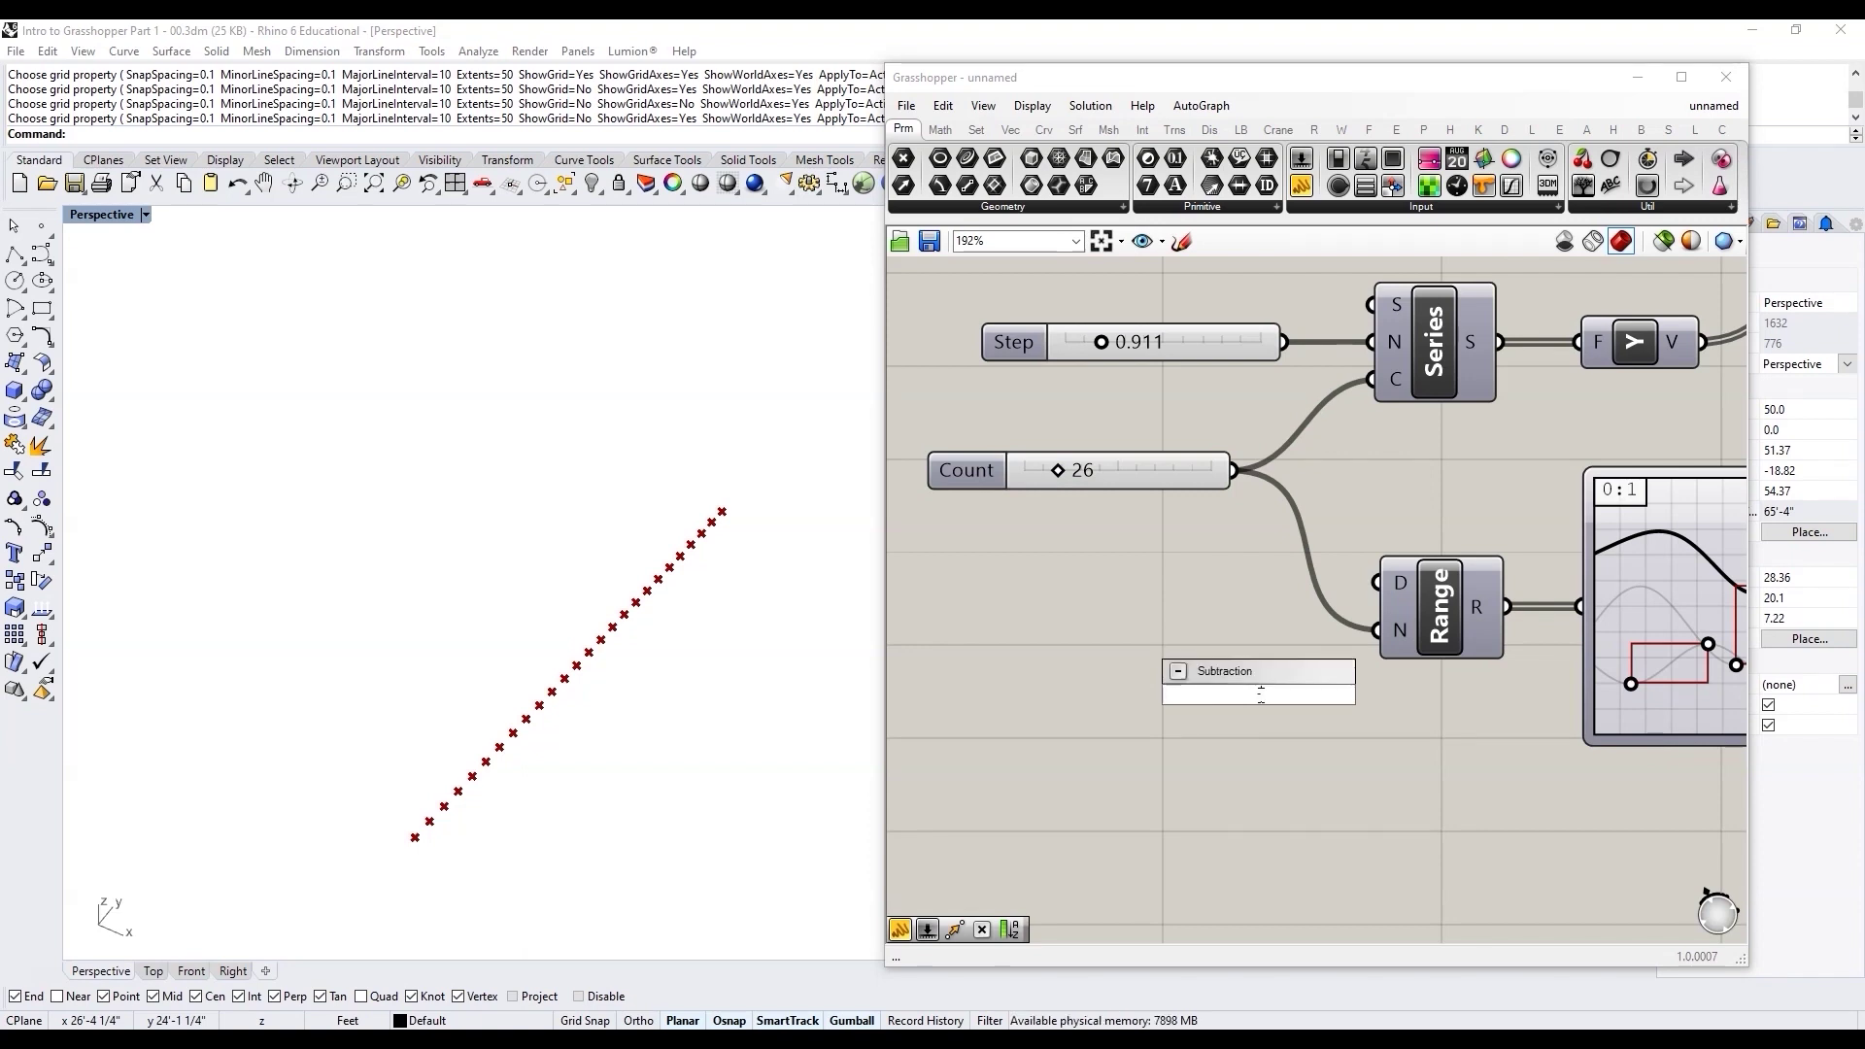
{"action": "key", "text": "Return"}
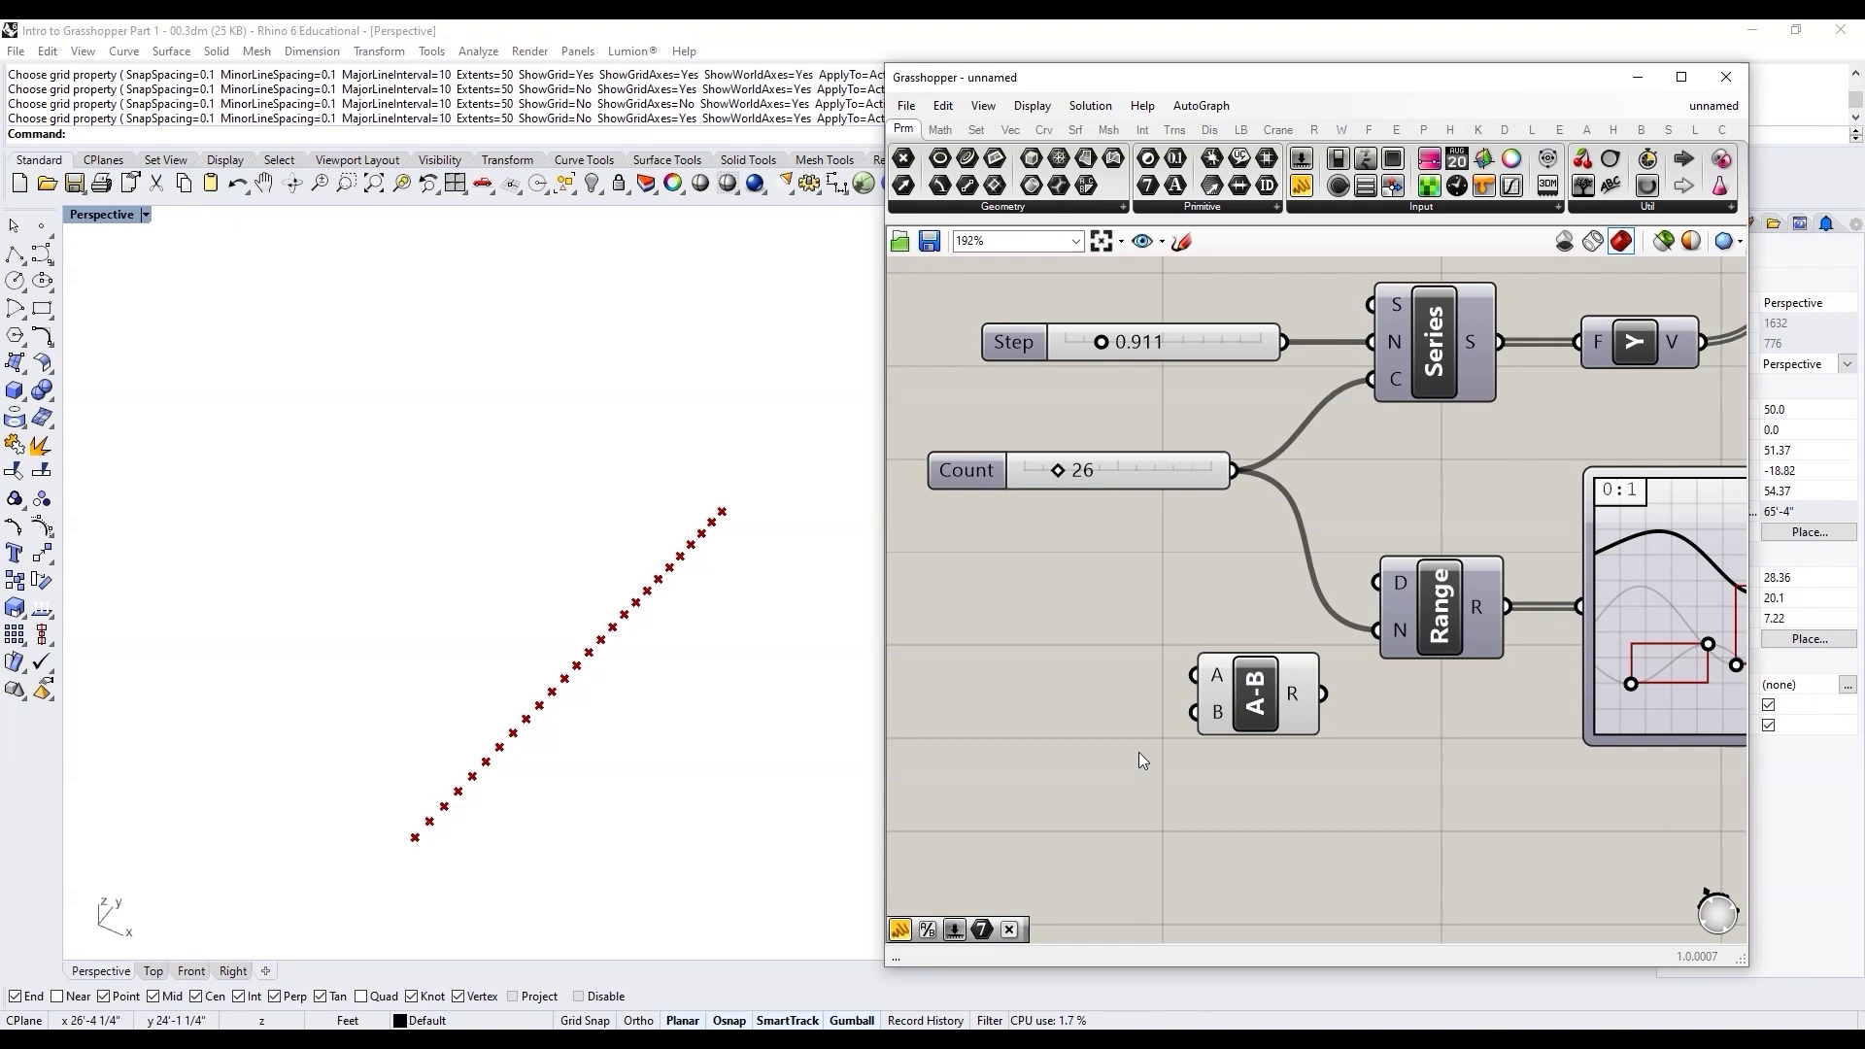
{"action": "left_click_drag", "start_coordinate": [1233, 471], "coordinate": [1232, 697]}
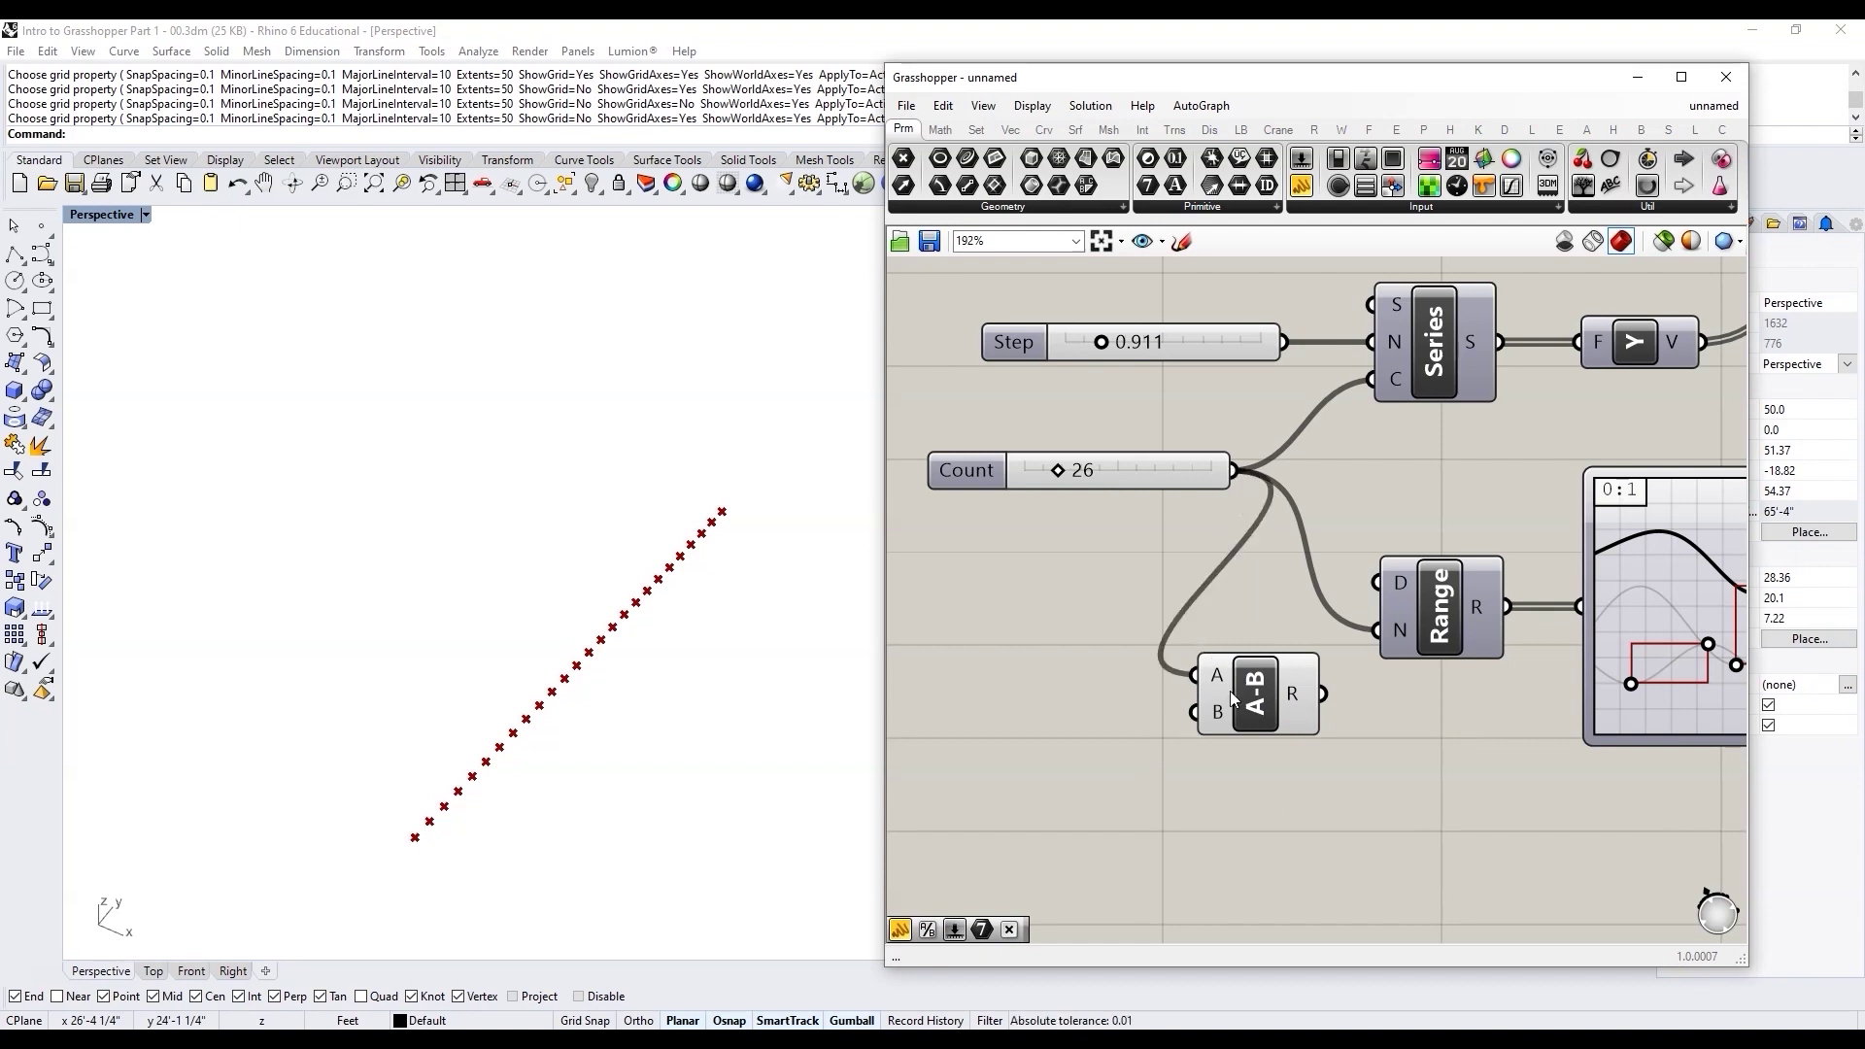
{"action": "left_click_drag", "start_coordinate": [938, 463], "coordinate": [888, 467]}
Step: Add a panel containing 1 beside the Subtraction component and connect it to the B input
{"action": "left_click", "coordinate": [1303, 523]}
{"action": "right_click_drag", "start_coordinate": [1142, 770], "coordinate": [1179, 705]}
{"action": "double_click", "coordinate": [1179, 706]}
{"action": "type", "text": "//1"}
{"action": "key", "text": "Return"}
{"action": "left_click_drag", "start_coordinate": [1179, 707], "coordinate": [1121, 678]}
{"action": "mouse_move", "coordinate": [1153, 676]}
{"action": "left_mouse_down"}
{"action": "mouse_move", "coordinate": [1228, 650]}
{"action": "mouse_move", "coordinate": [1156, 648]}
{"action": "left_mouse_up"}
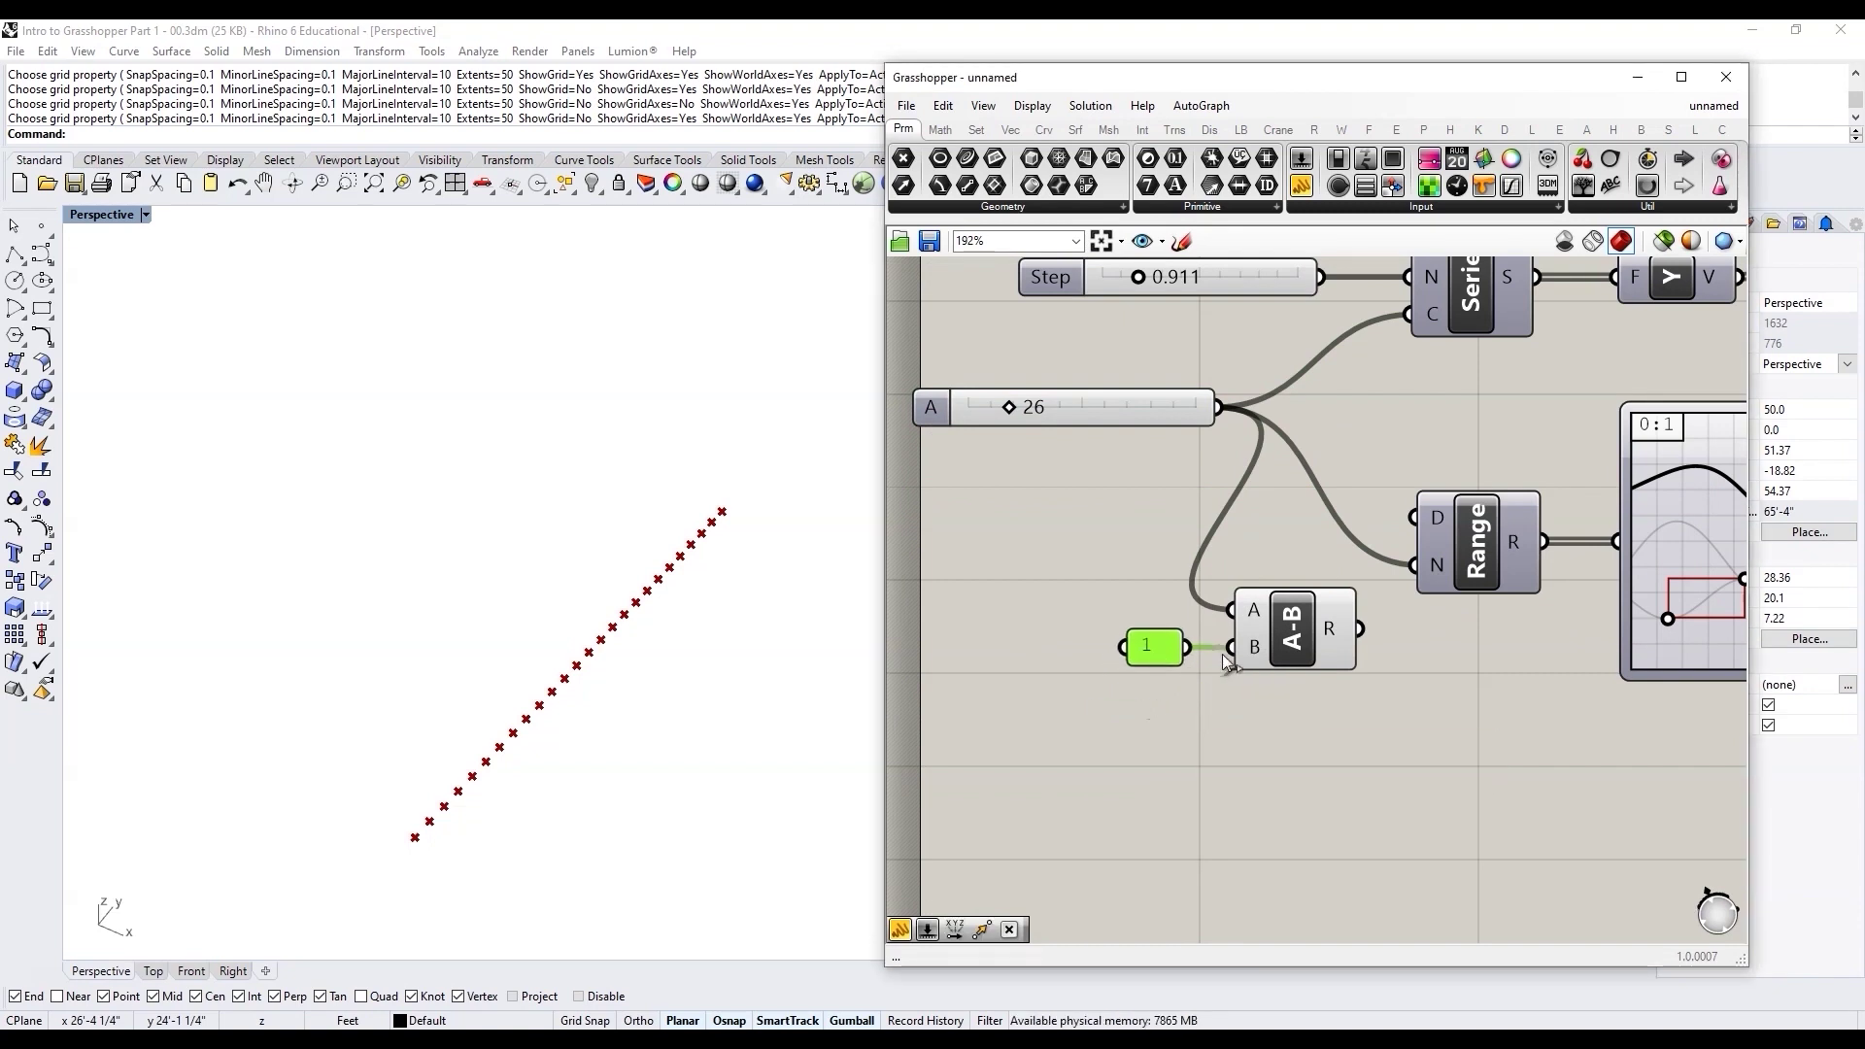
Step: Compare the number of values in the Range output with the number of points in the Move's Geometry output
{"action": "scroll", "coordinate": [1225, 661], "scroll_direction": "down", "scroll_amount": 3}
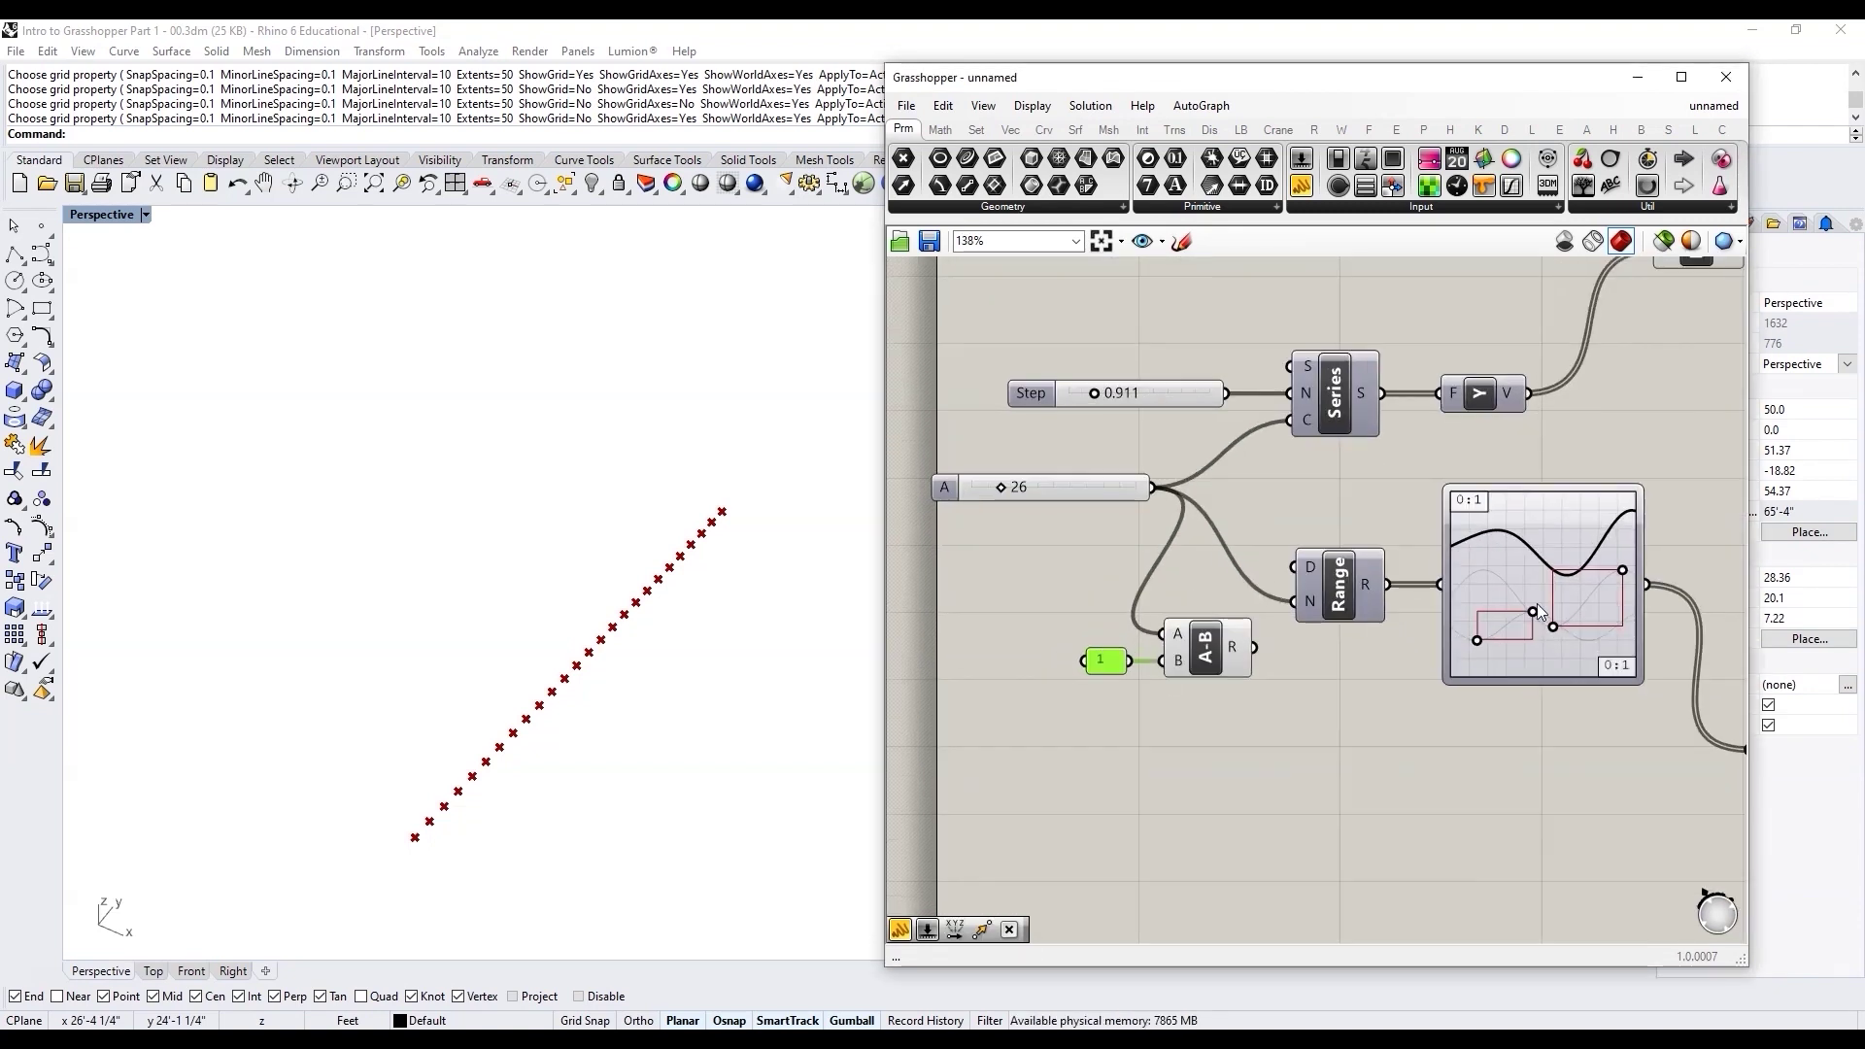
{"action": "scroll", "coordinate": [1538, 611], "scroll_direction": "down", "scroll_amount": 2}
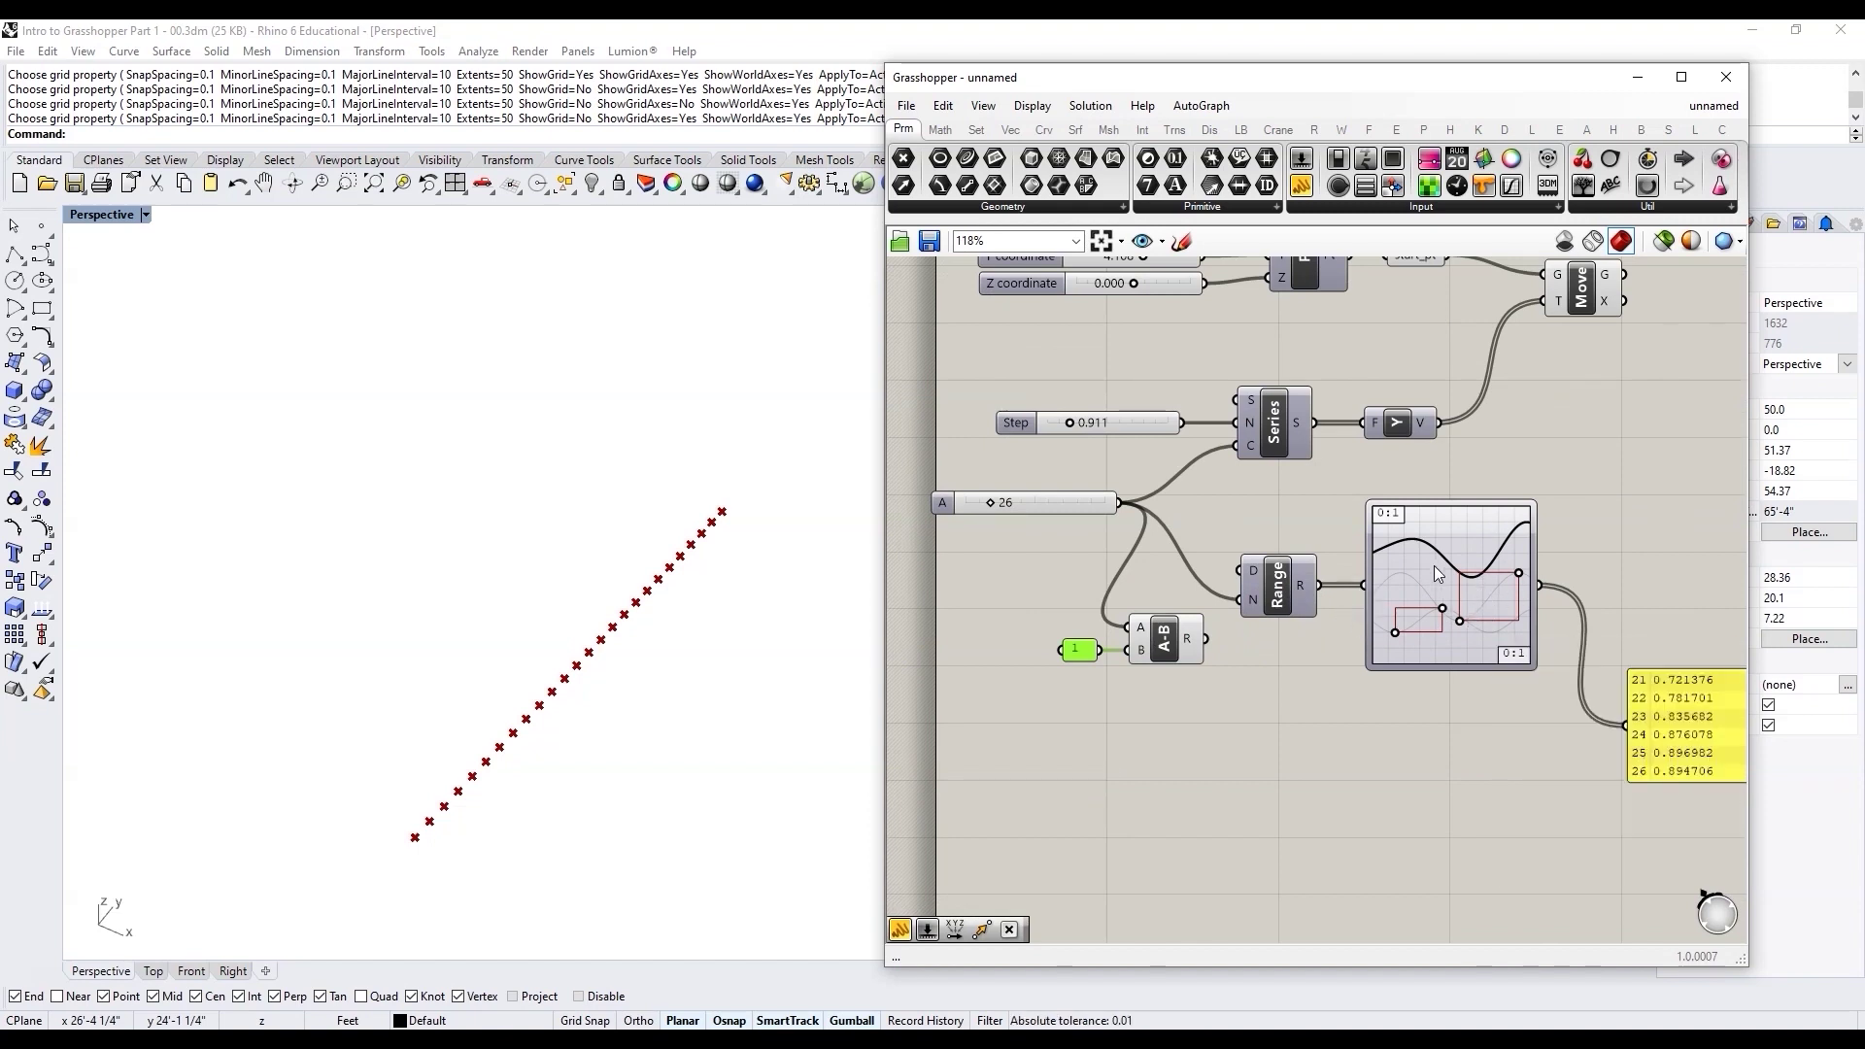
{"action": "scroll", "coordinate": [1437, 573], "scroll_direction": "up", "scroll_amount": 3}
{"action": "scroll", "coordinate": [1246, 692], "scroll_direction": "down", "scroll_amount": 2}
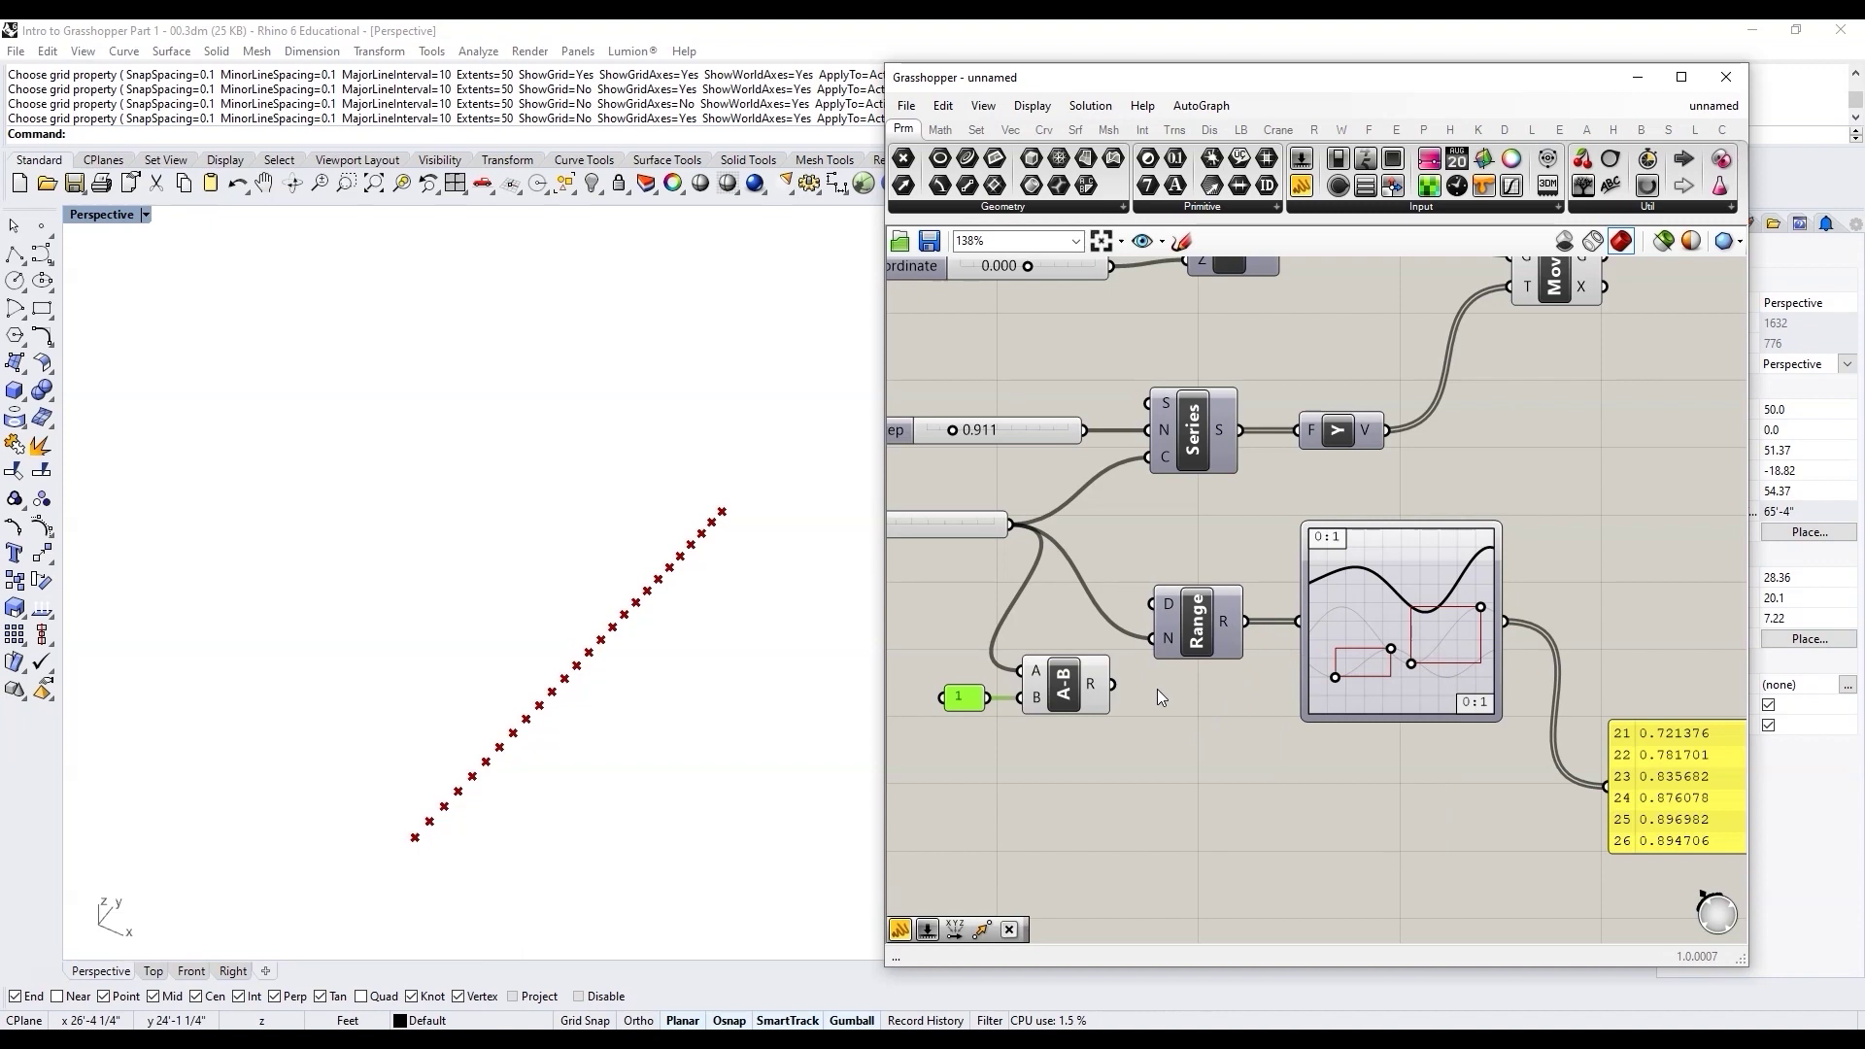
{"action": "right_click_drag", "start_coordinate": [1157, 689], "coordinate": [1120, 694]}
{"action": "mouse_move", "coordinate": [1194, 628]}
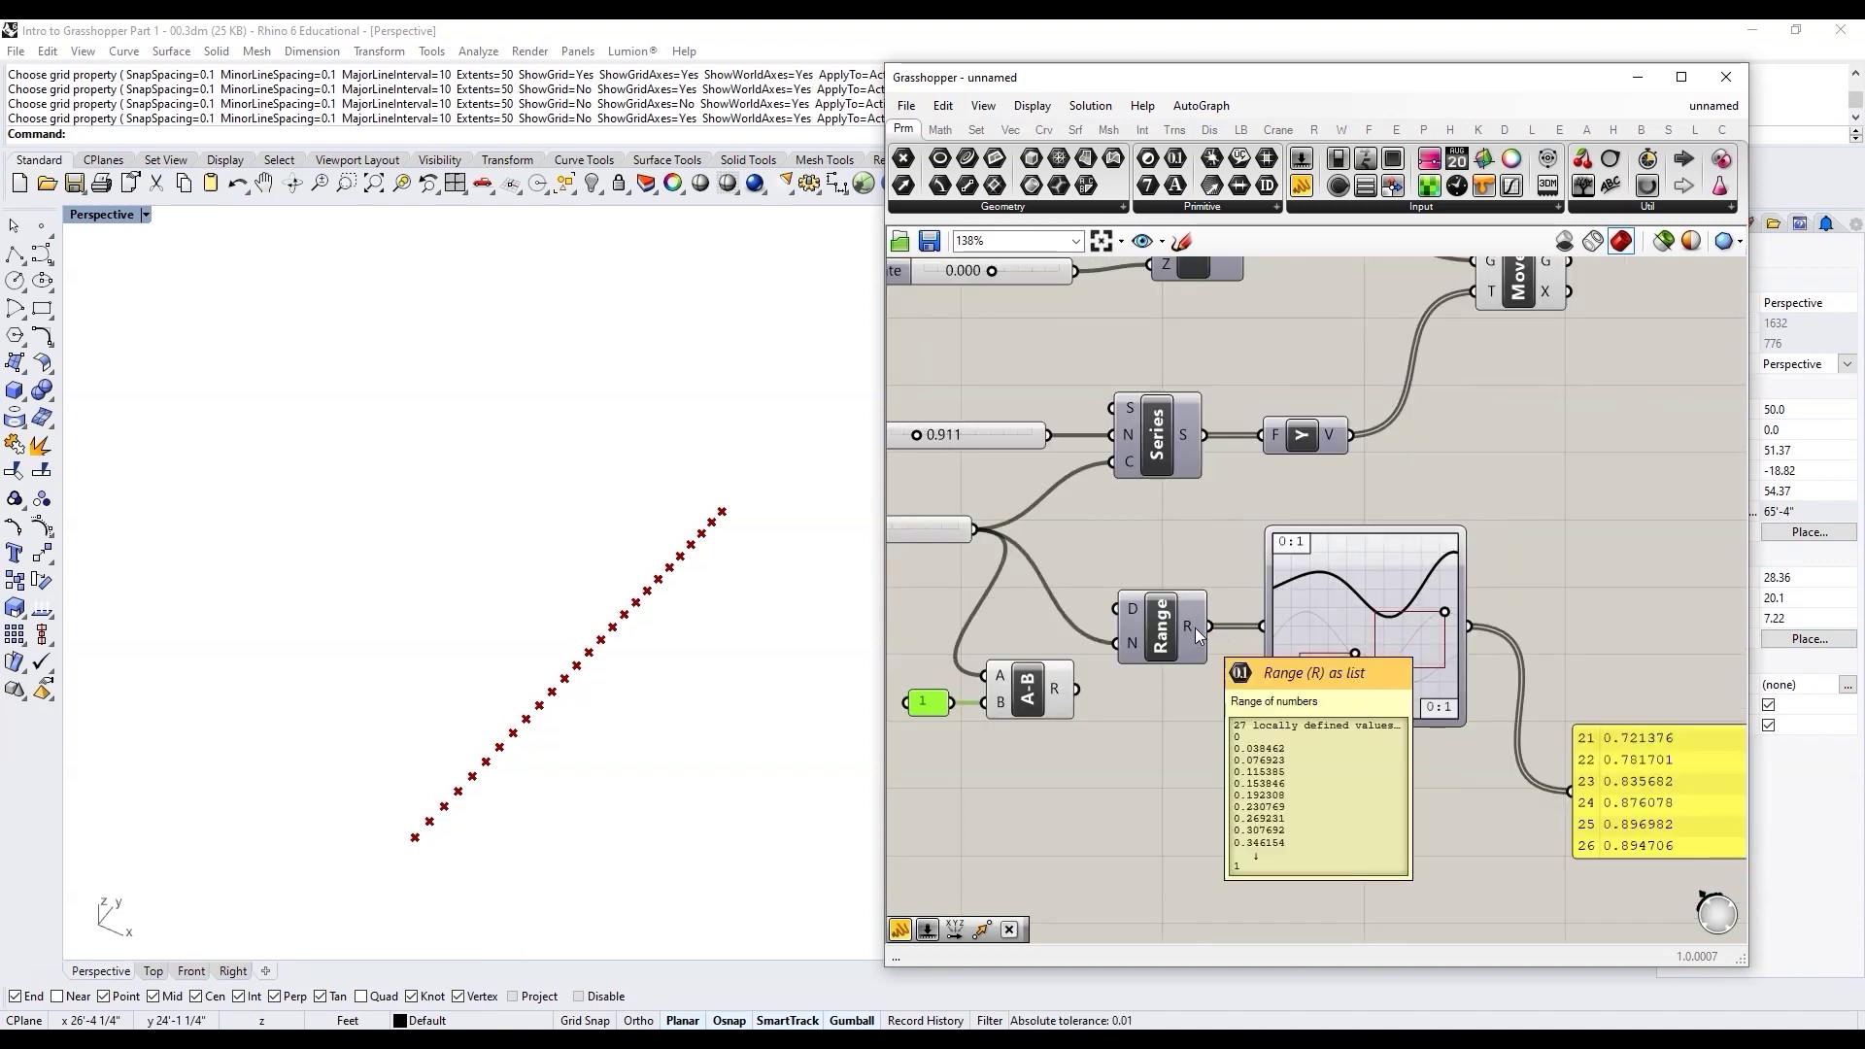
{"action": "scroll", "coordinate": [1308, 515], "scroll_direction": "down", "scroll_amount": 2}
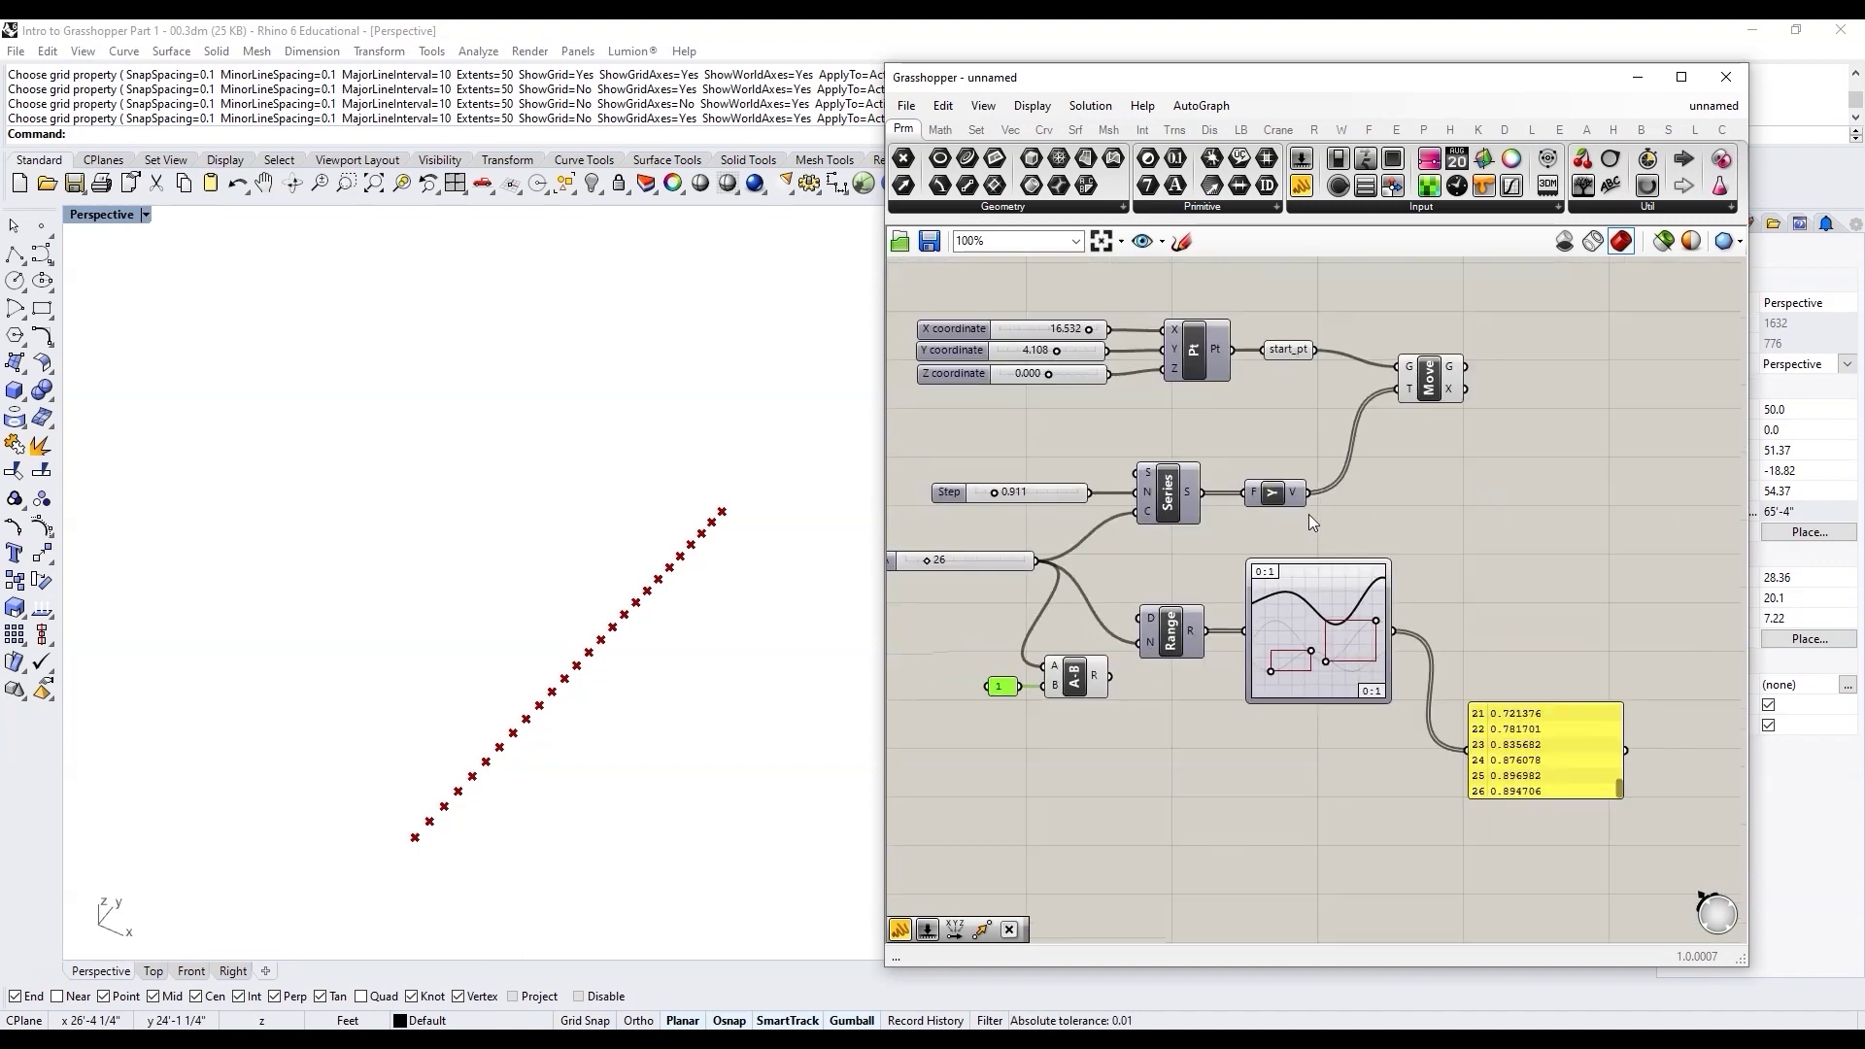
{"action": "scroll", "coordinate": [1291, 518], "scroll_direction": "up", "scroll_amount": 4}
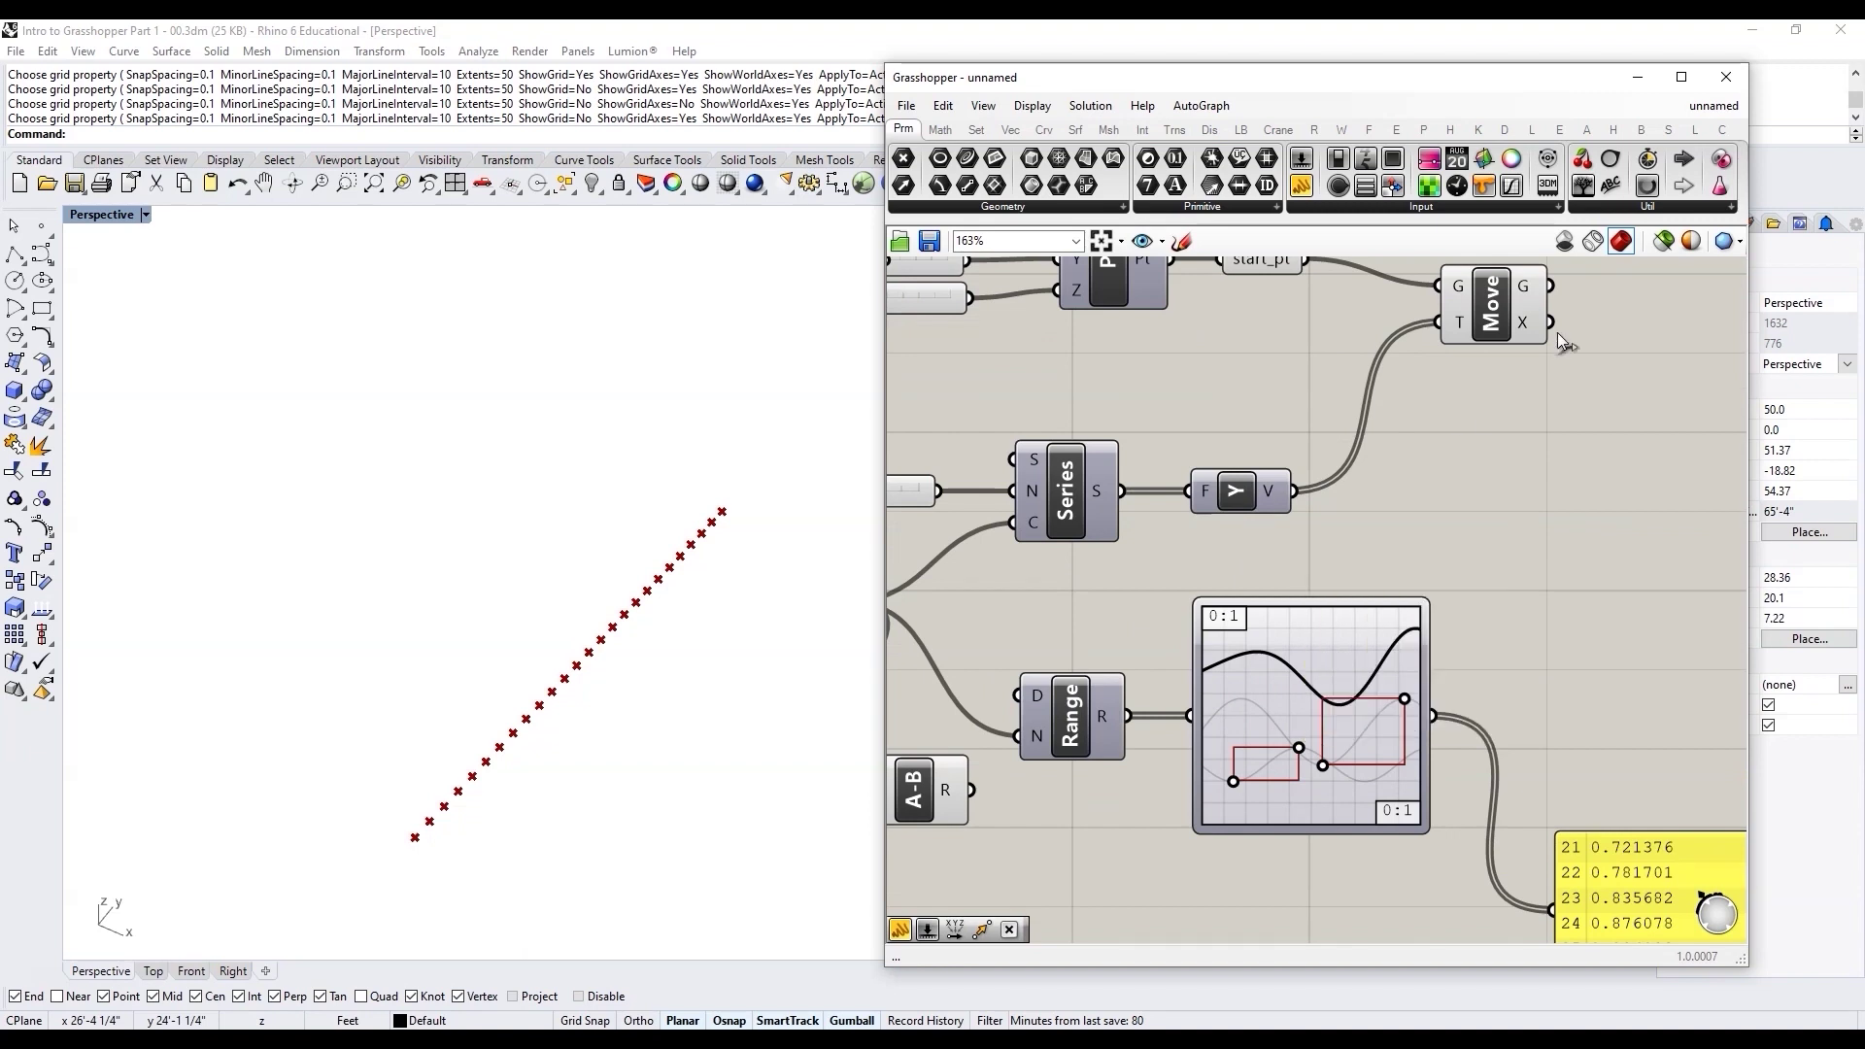
{"action": "mouse_move", "coordinate": [1533, 289]}
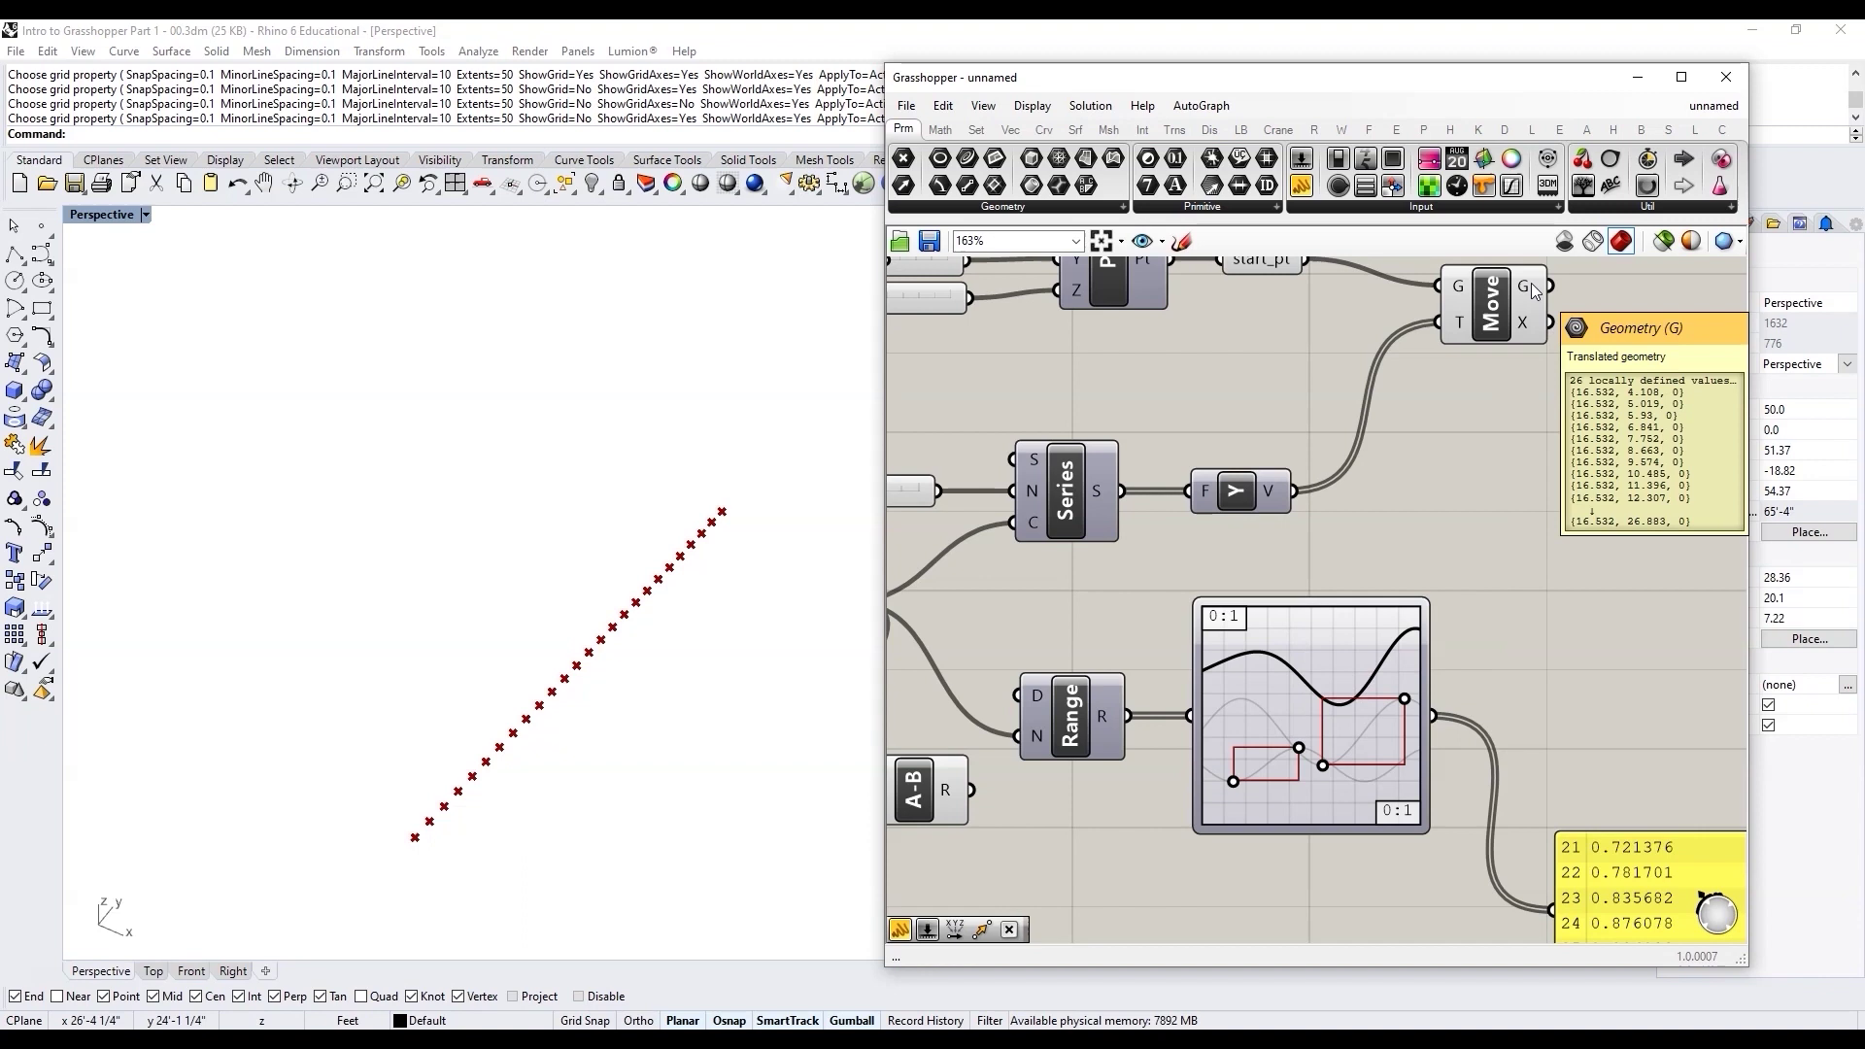
{"action": "mouse_move", "coordinate": [1114, 720]}
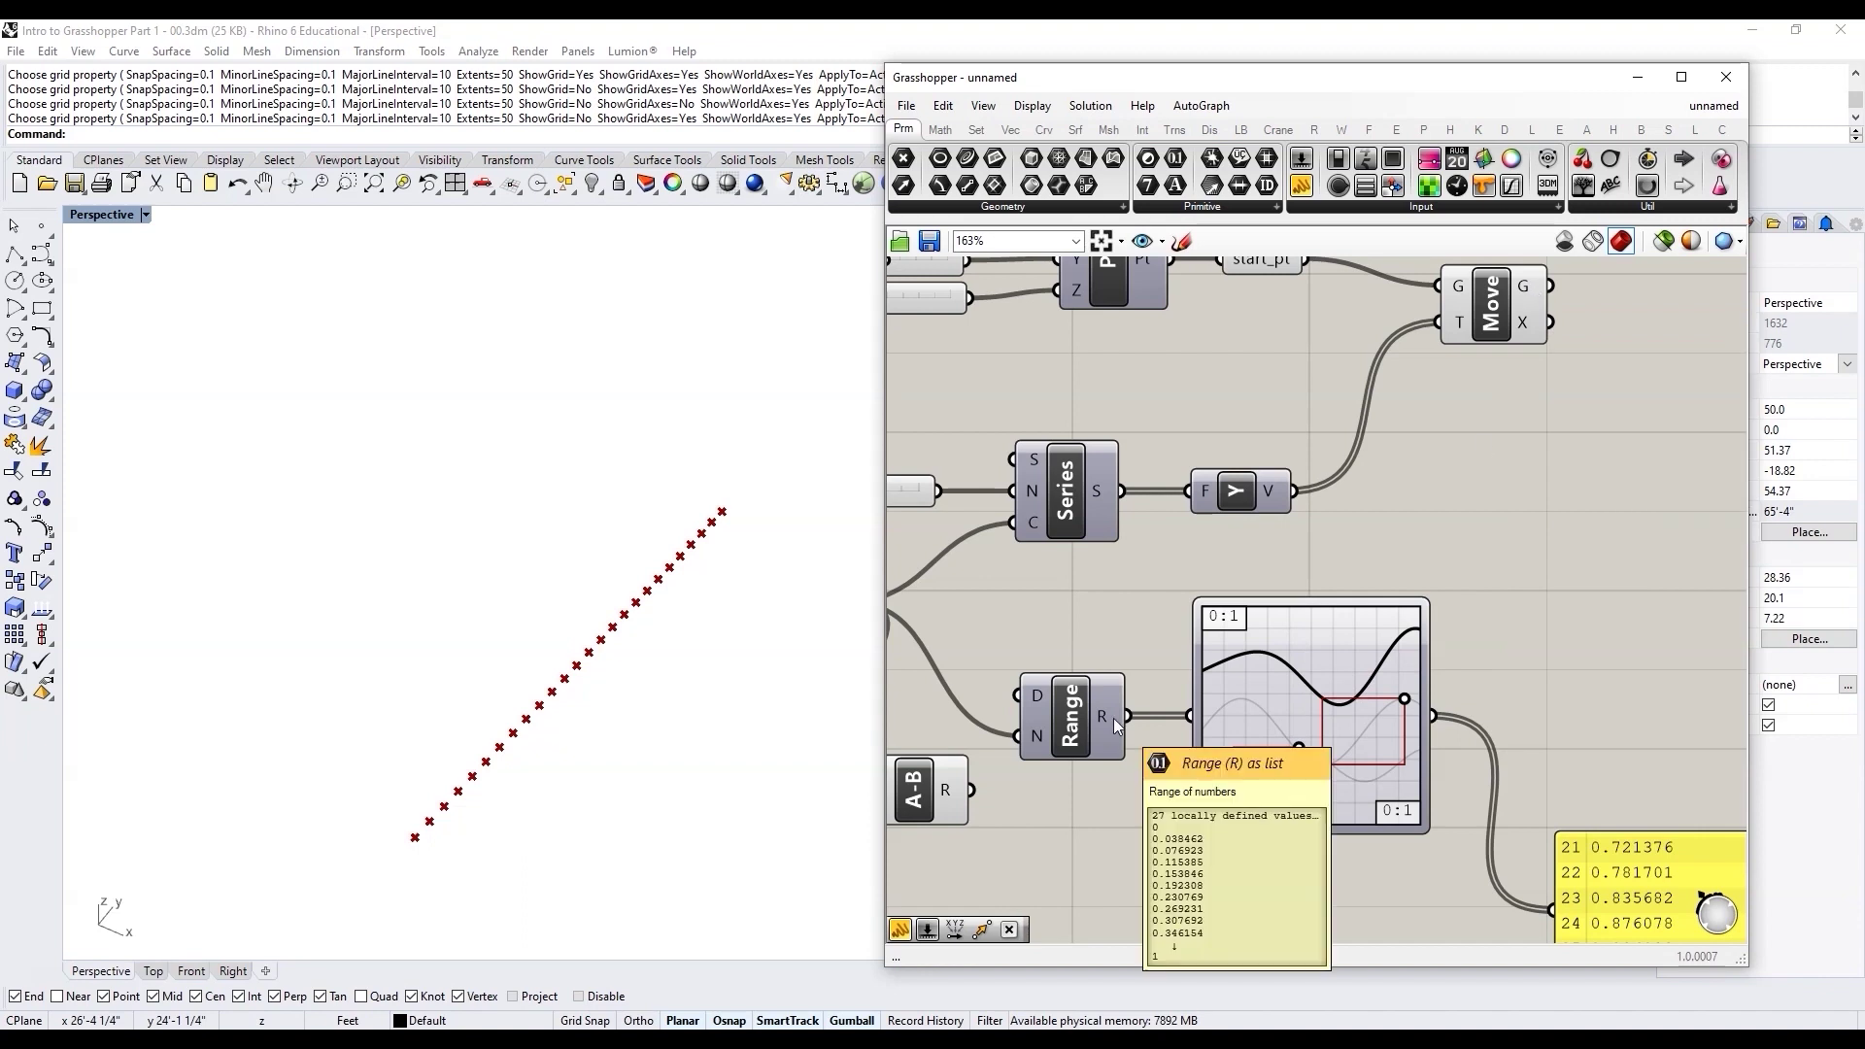
{"action": "scroll", "coordinate": [1464, 649], "scroll_direction": "down", "scroll_amount": 4}
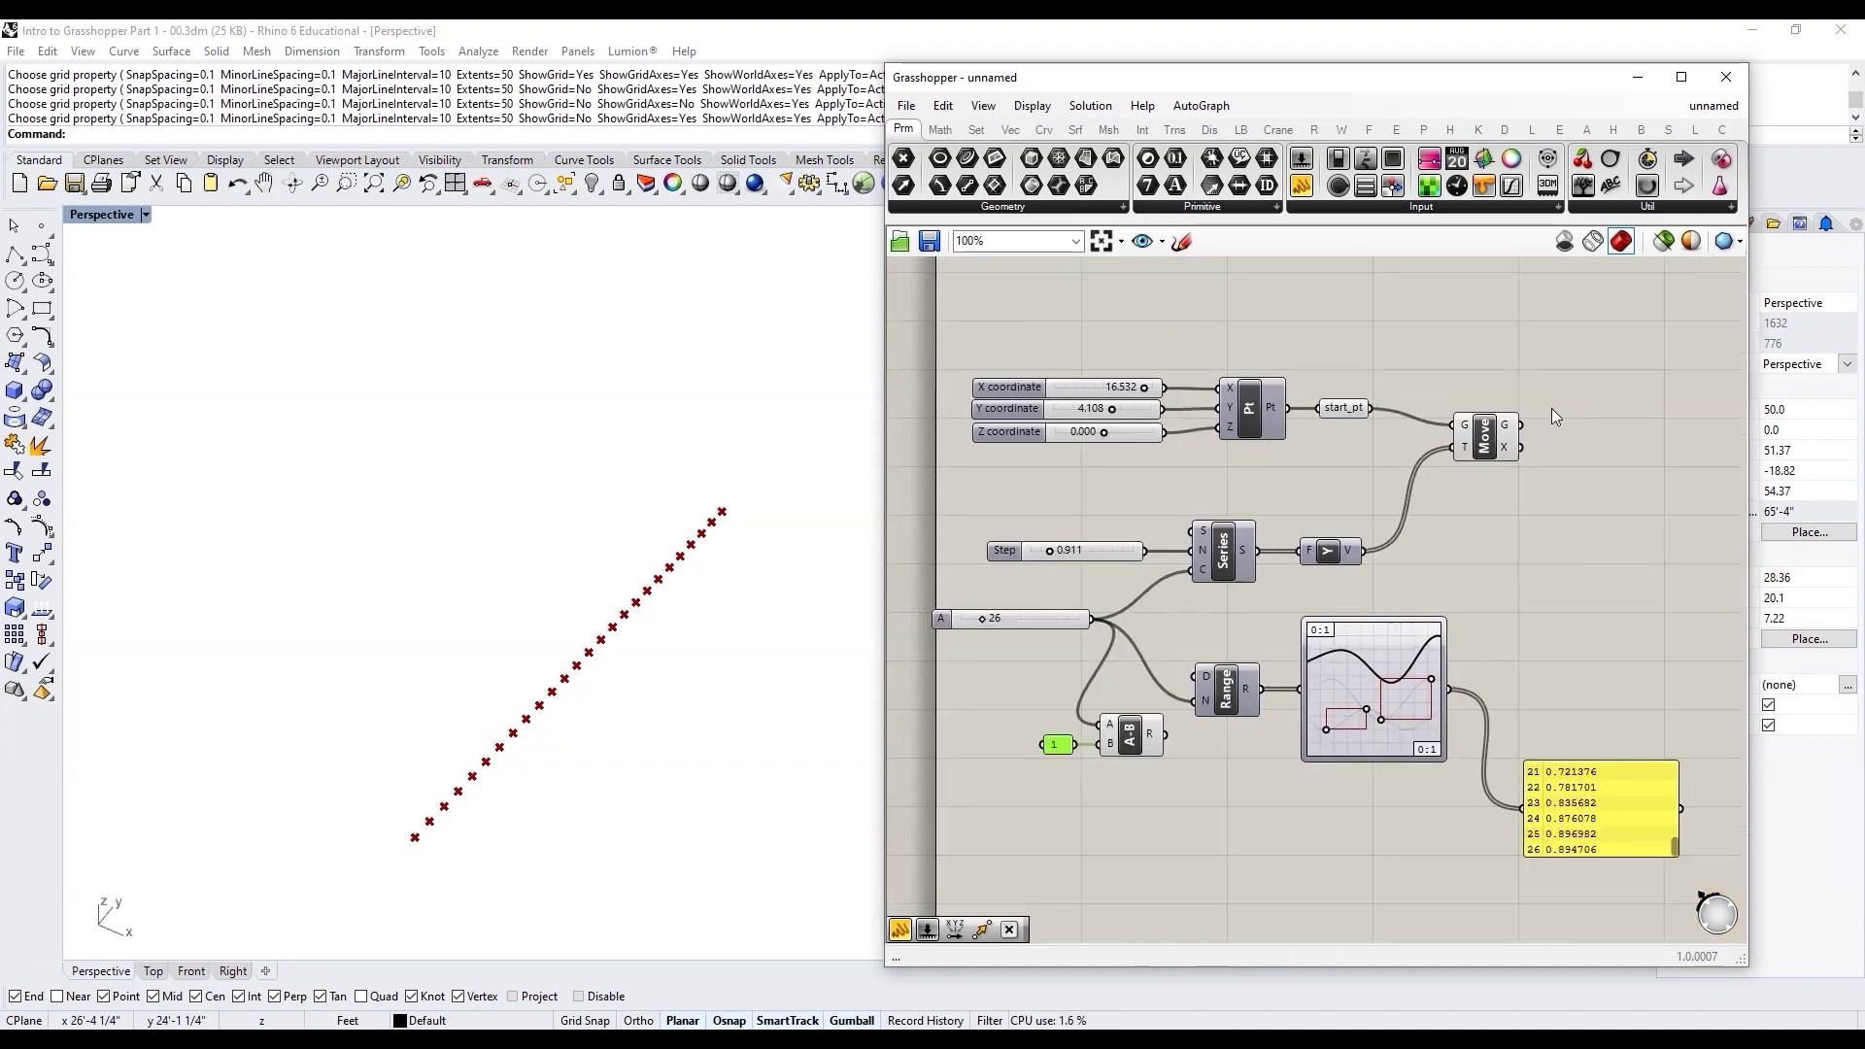
Step: Connect the Subtraction result (R) to the Range's Steps (N) input in place of the Count slider and check the Range output
{"action": "scroll", "coordinate": [1097, 744], "scroll_direction": "up", "scroll_amount": 4}
{"action": "left_click_drag", "start_coordinate": [1191, 743], "coordinate": [1237, 690]}
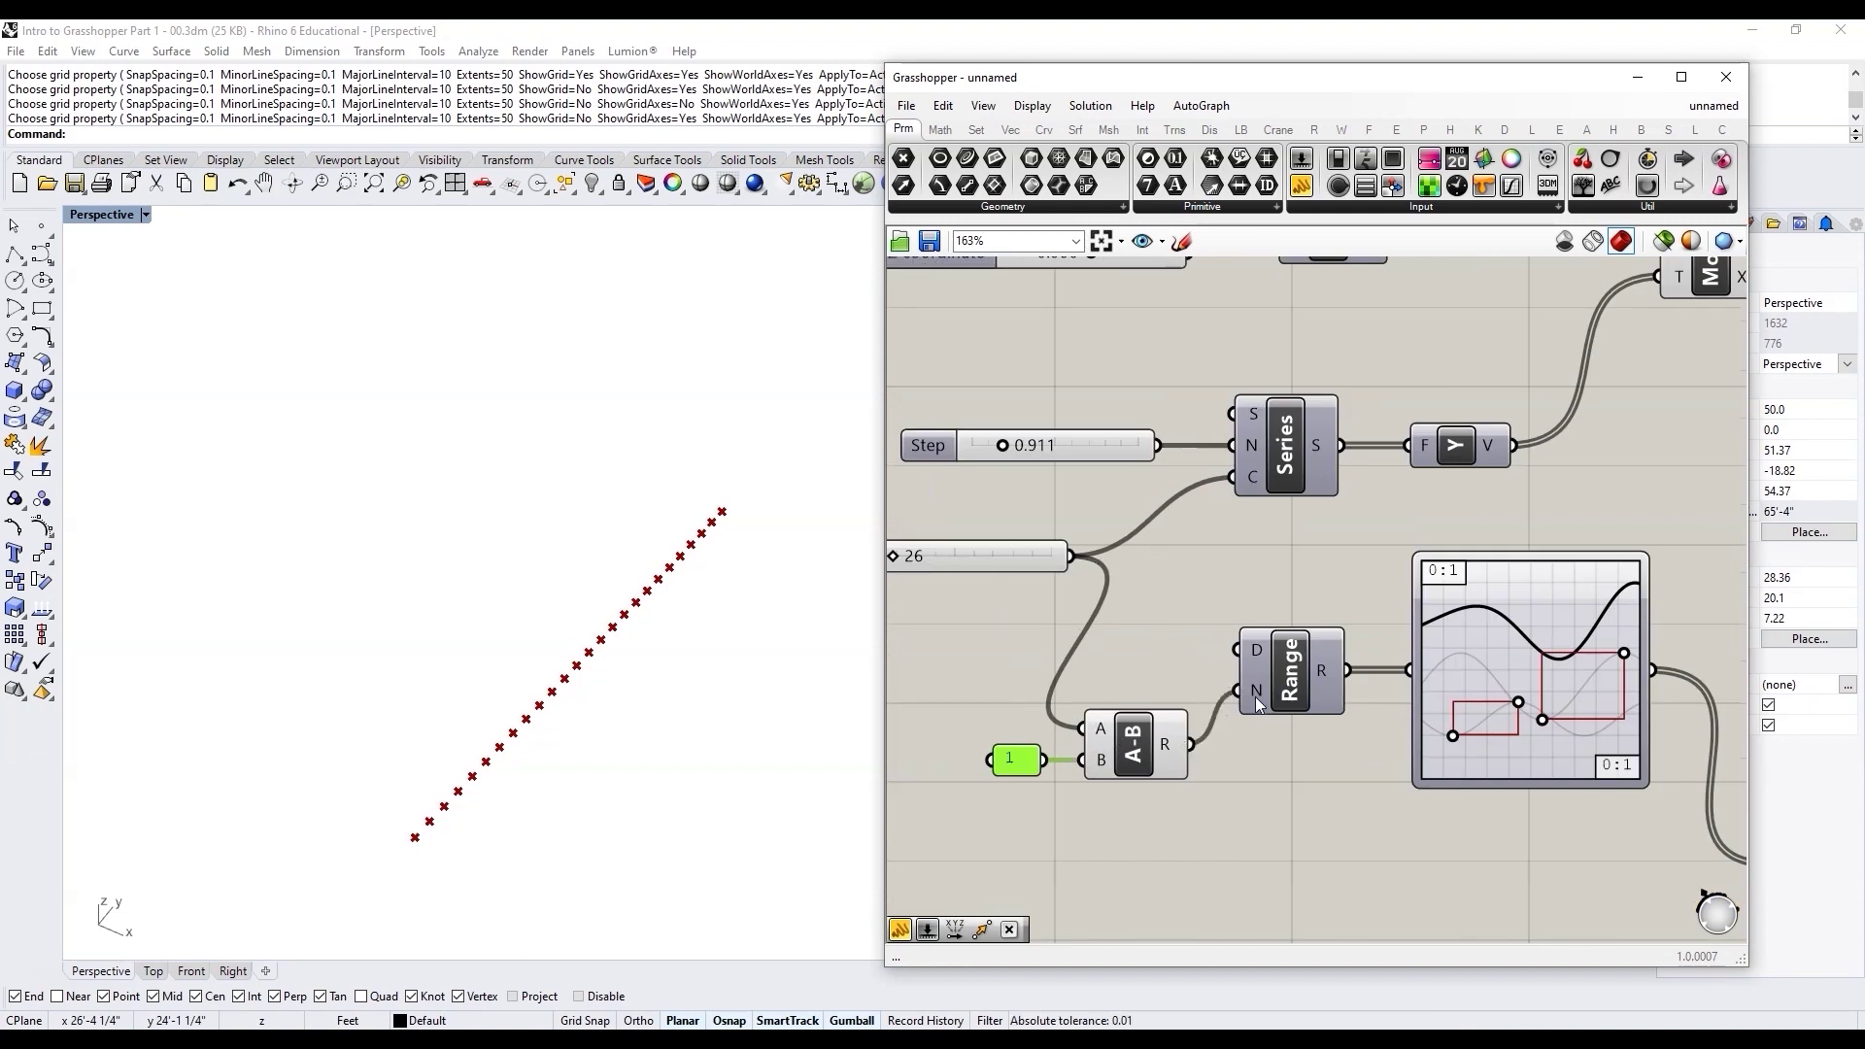
{"action": "mouse_move", "coordinate": [1334, 670]}
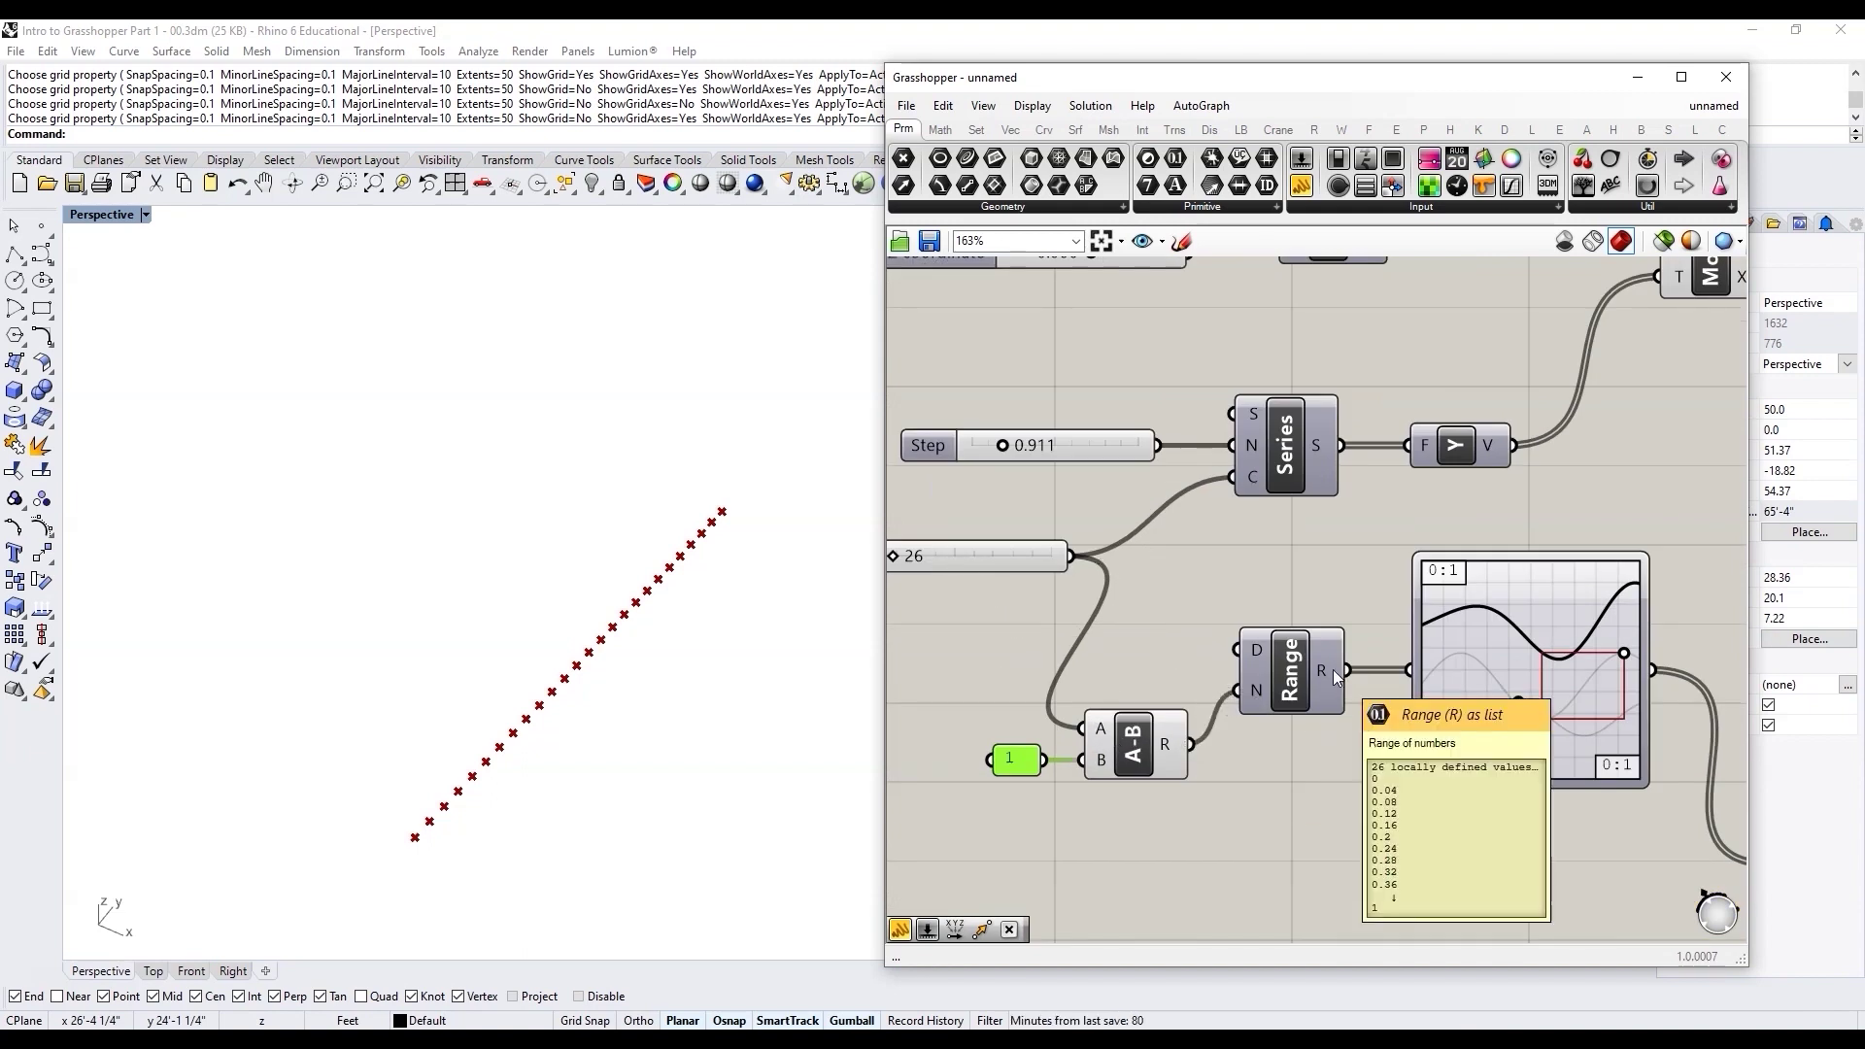
{"action": "scroll", "coordinate": [1107, 699], "scroll_direction": "down", "scroll_amount": 4}
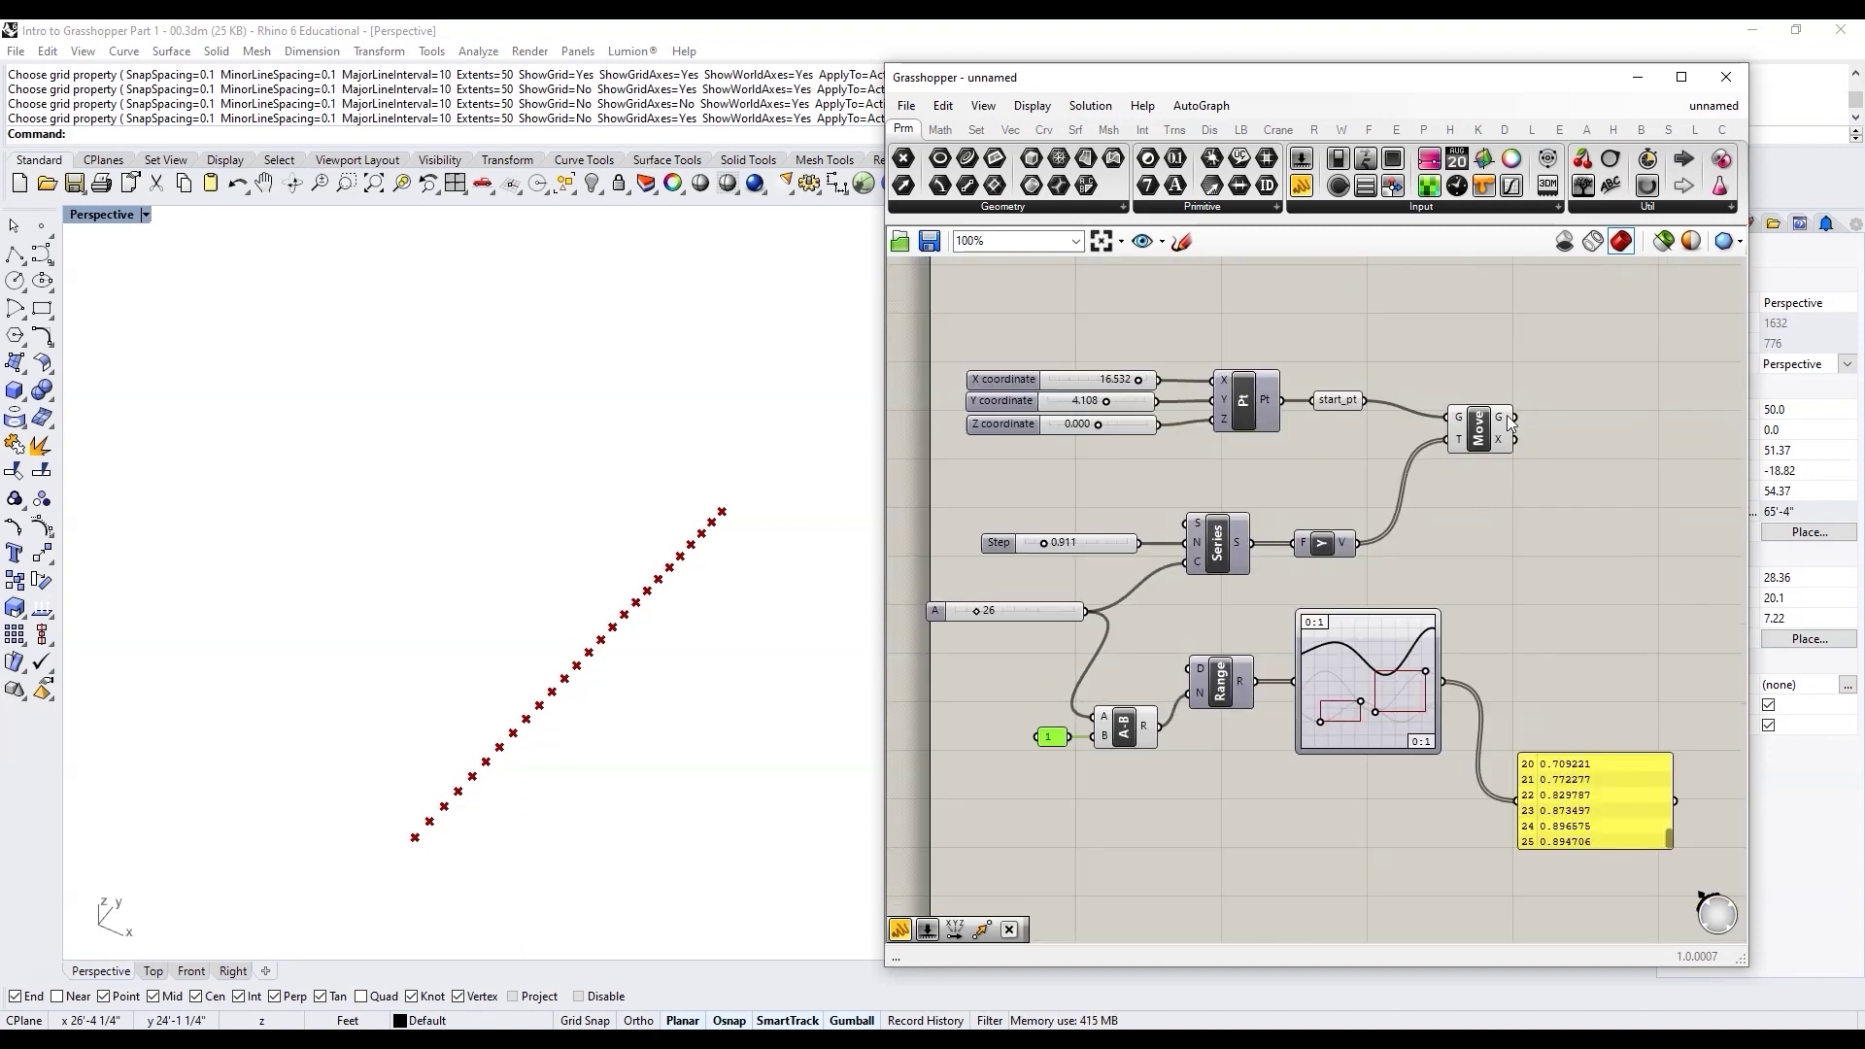
Step: Replace the old values panel with a new panel next to the Graph Mapper and connect the Graph Mapper output to it
{"action": "scroll", "coordinate": [1532, 596], "scroll_direction": "up", "scroll_amount": 1}
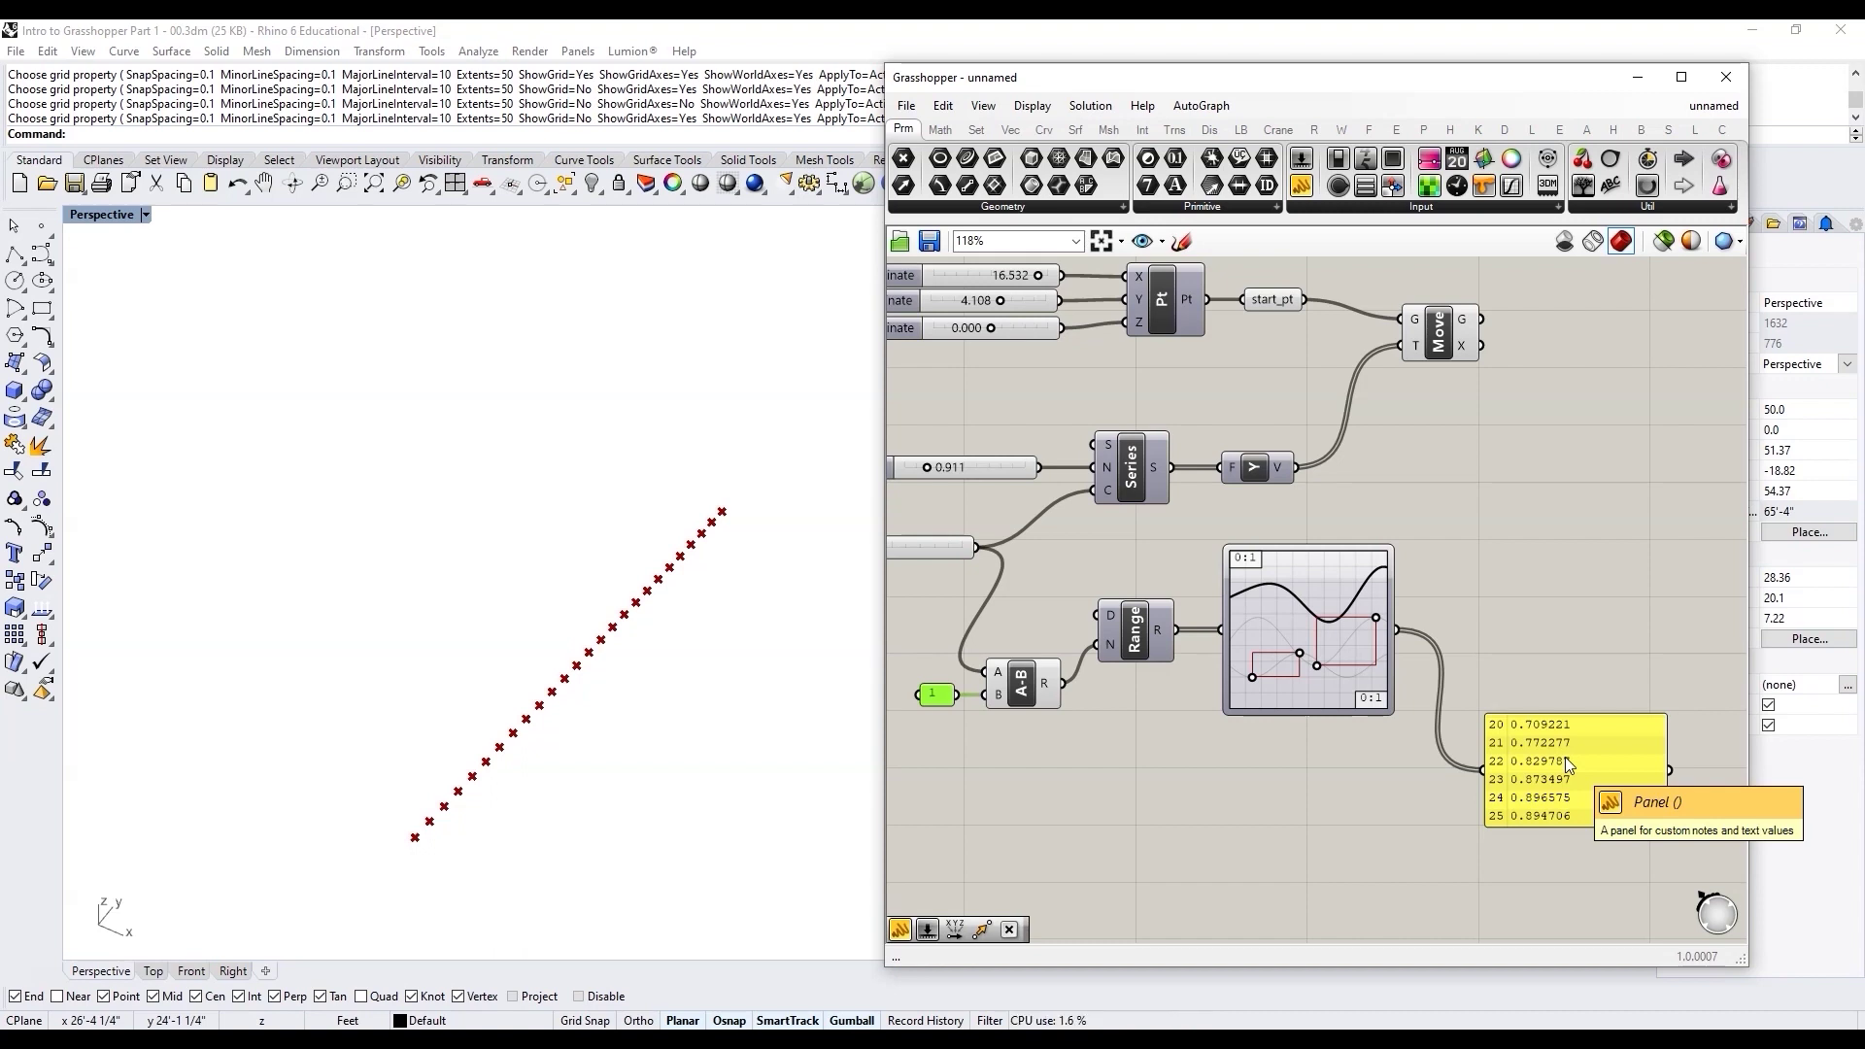
{"action": "scroll", "coordinate": [1564, 755], "scroll_direction": "up", "scroll_amount": 2}
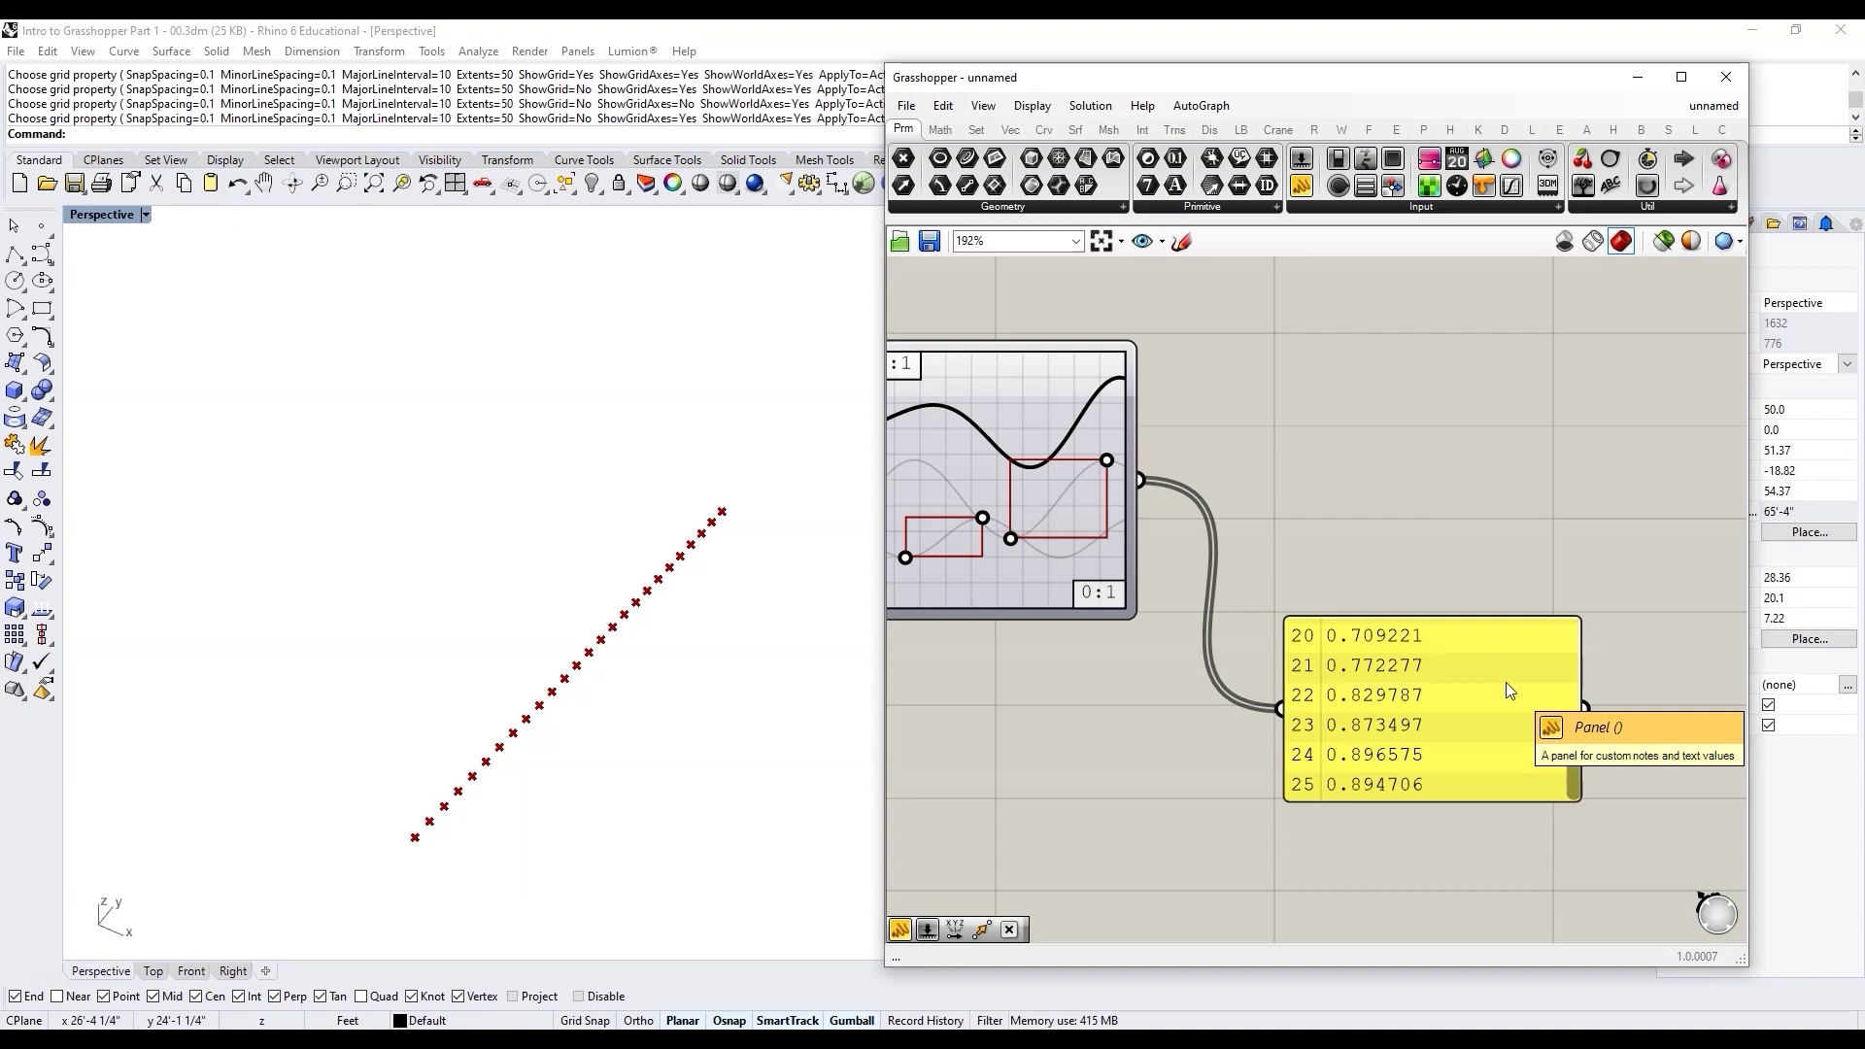
{"action": "left_click", "coordinate": [1521, 749]}
{"action": "key", "text": "Delete"}
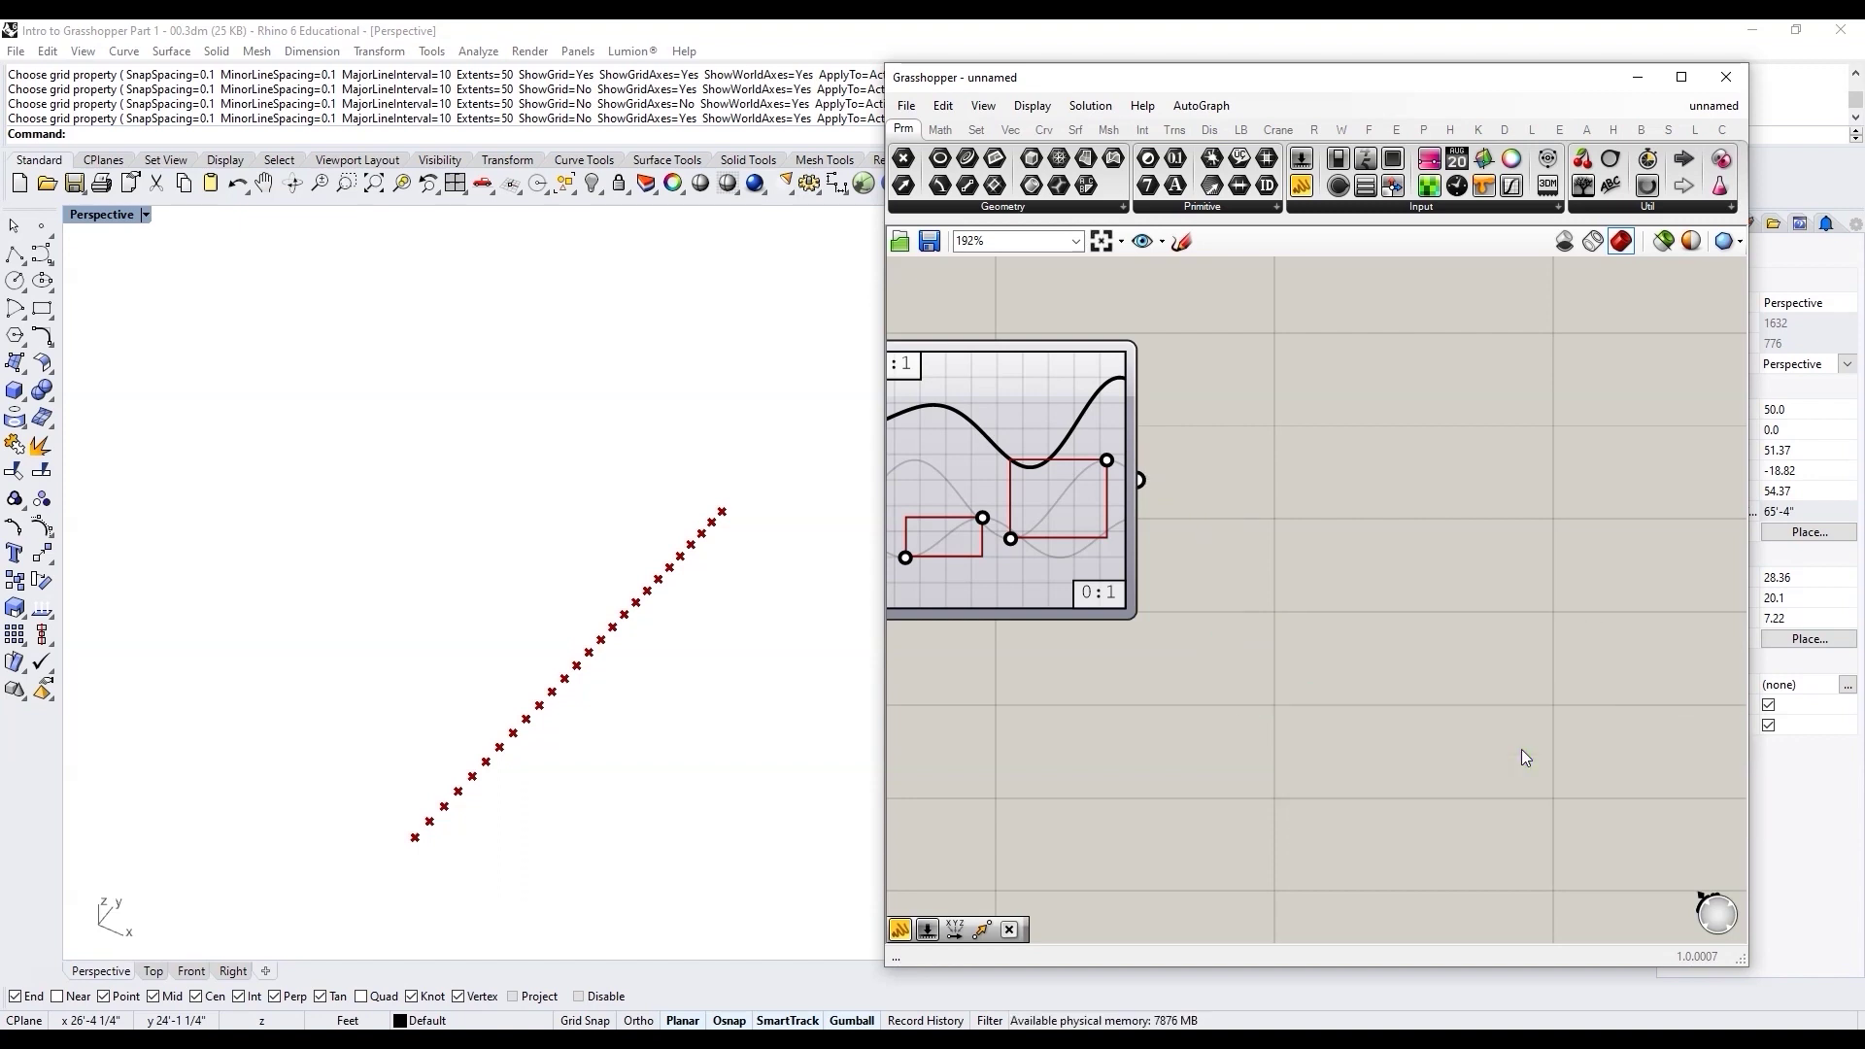
{"action": "scroll", "coordinate": [1284, 716], "scroll_direction": "down", "scroll_amount": 3}
{"action": "scroll", "coordinate": [1286, 602], "scroll_direction": "up", "scroll_amount": 2}
{"action": "double_click", "coordinate": [1338, 602]}
{"action": "type", "text": "panel"}
{"action": "key", "text": "Return"}
{"action": "left_click_drag", "start_coordinate": [1155, 588], "coordinate": [1207, 603]}
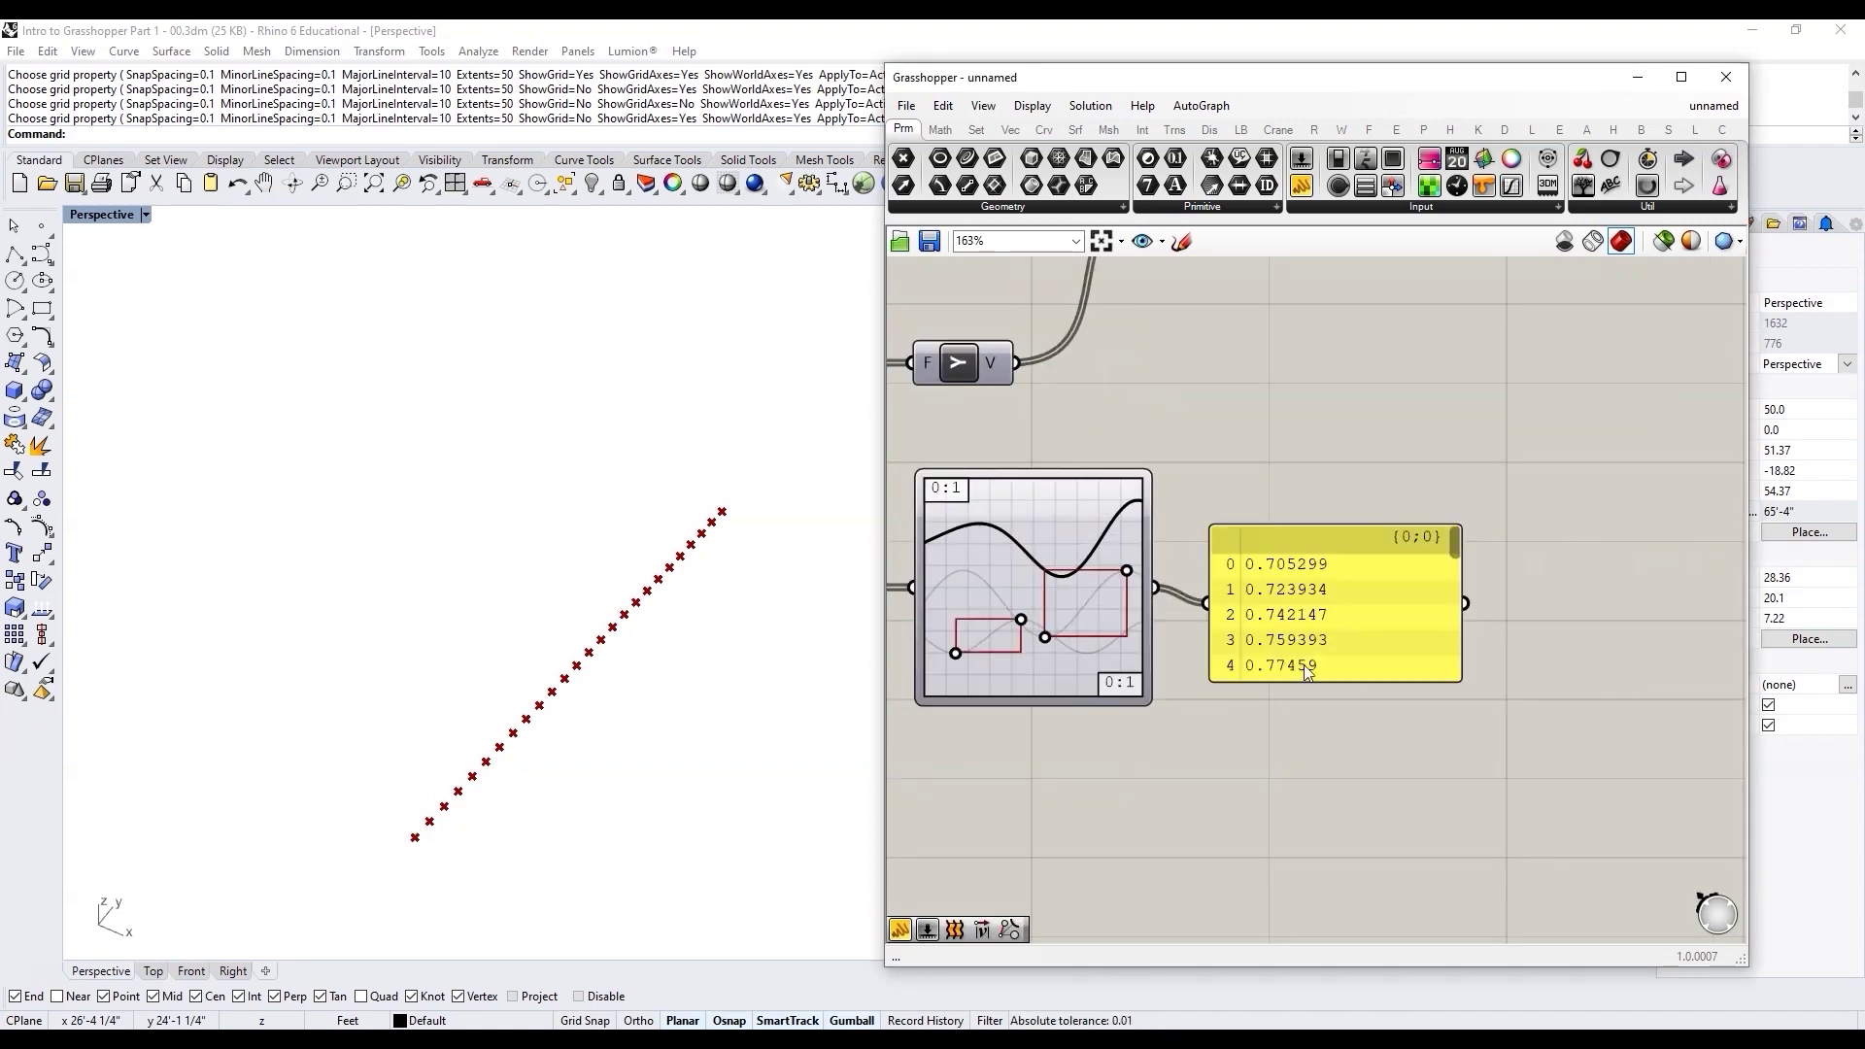
Step: Lengthen the Graph Mapper's panel downward until items 1 to 25 fit in it
{"action": "left_click_drag", "start_coordinate": [1315, 680], "coordinate": [1310, 919]}
{"action": "scroll", "coordinate": [1384, 677], "scroll_direction": "down", "scroll_amount": 3}
{"action": "scroll", "coordinate": [1384, 678], "scroll_direction": "up", "scroll_amount": 1}
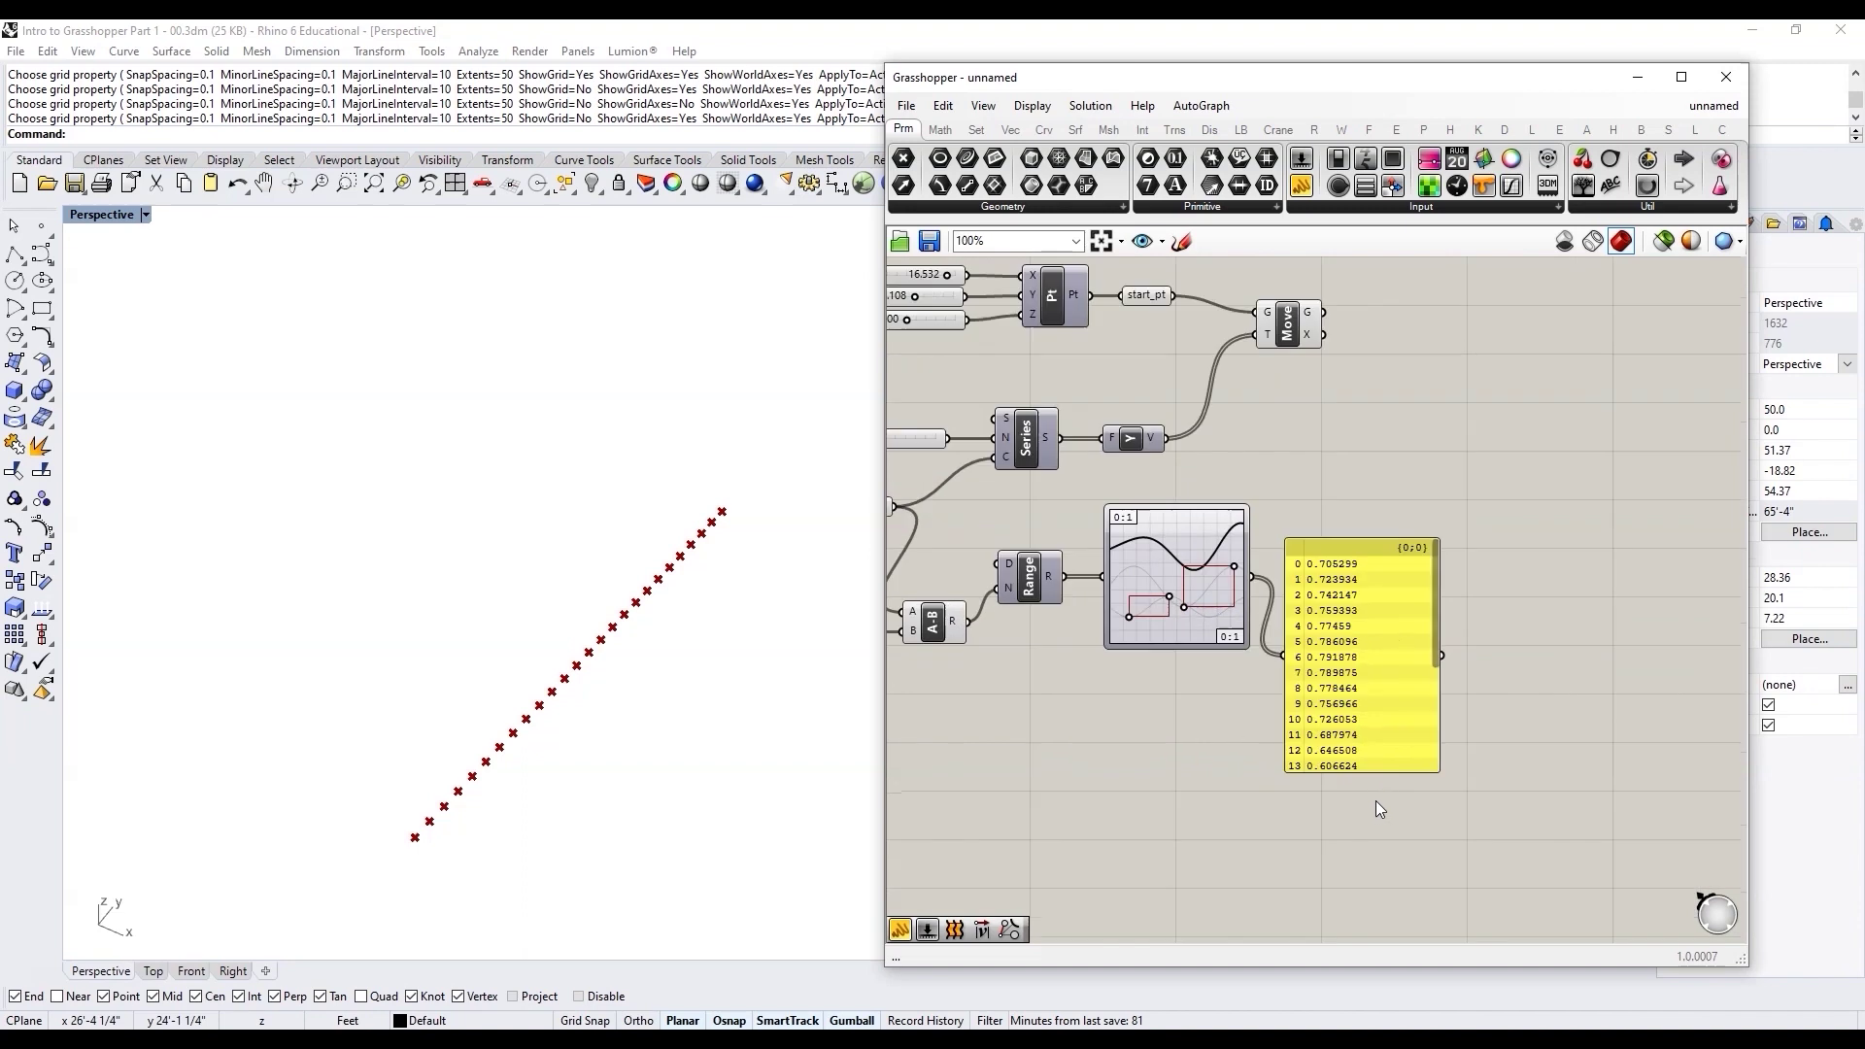
{"action": "left_click_drag", "start_coordinate": [1377, 772], "coordinate": [1427, 933]}
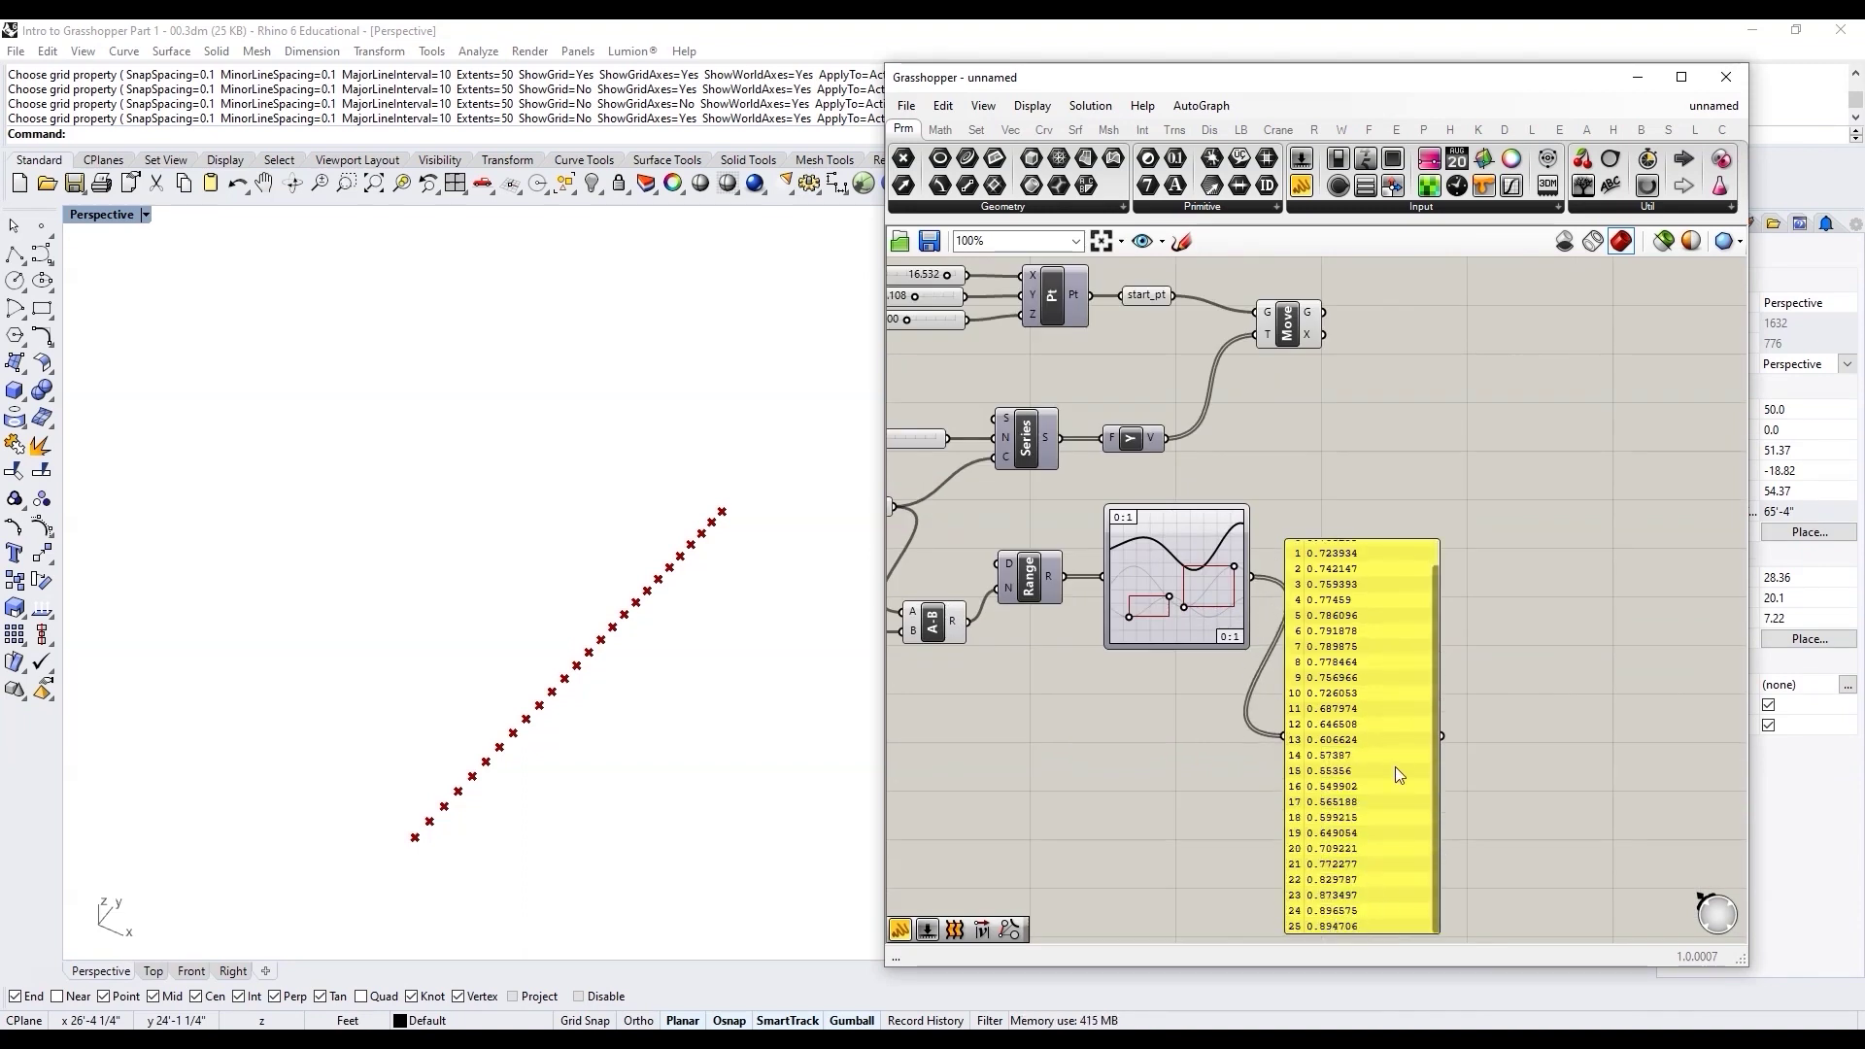
Step: Add a tall panel fed by the Move's Geometry (G) output and arrange the full-length Graph Mapper panel beside it for comparison
{"action": "double_click", "coordinate": [1478, 361]}
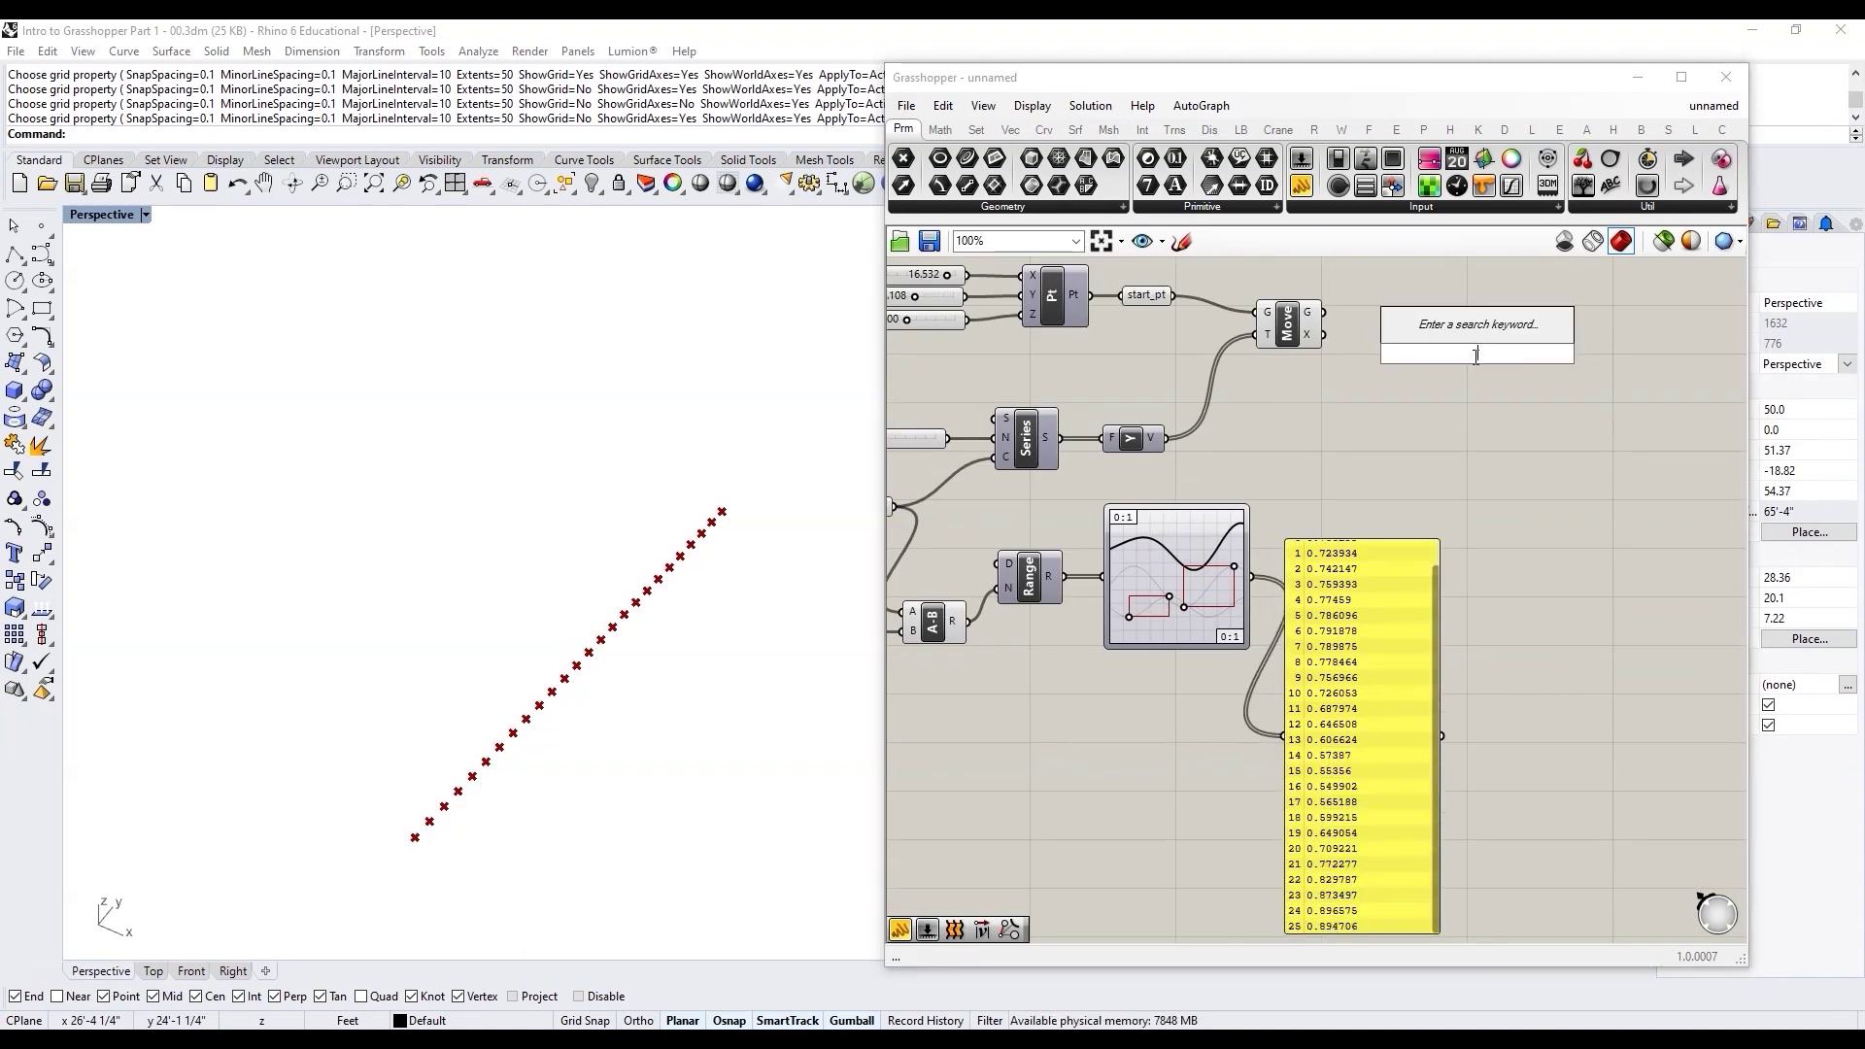
{"action": "type", "text": "panel"}
{"action": "key", "text": "Return"}
{"action": "left_click_drag", "start_coordinate": [1322, 312], "coordinate": [1399, 355]}
{"action": "left_click_drag", "start_coordinate": [1445, 377], "coordinate": [1590, 780]}
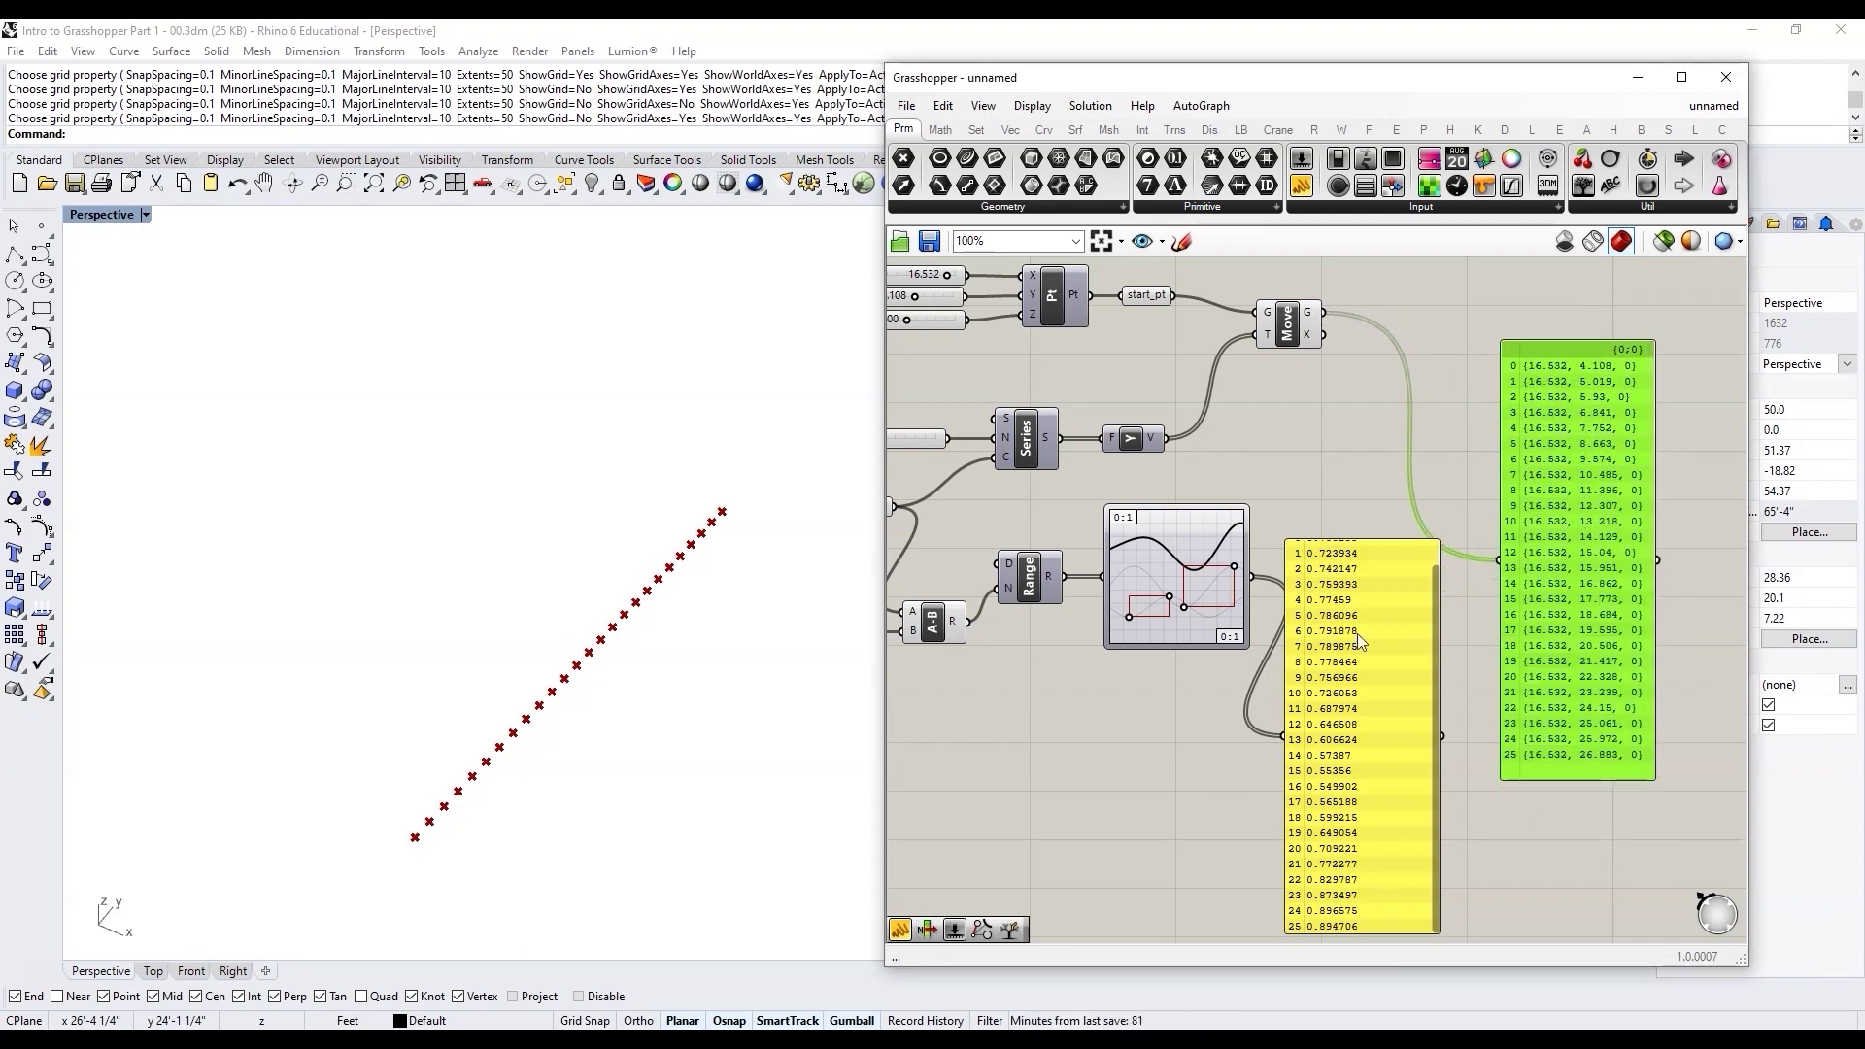
{"action": "left_click_drag", "start_coordinate": [1379, 541], "coordinate": [1379, 515]}
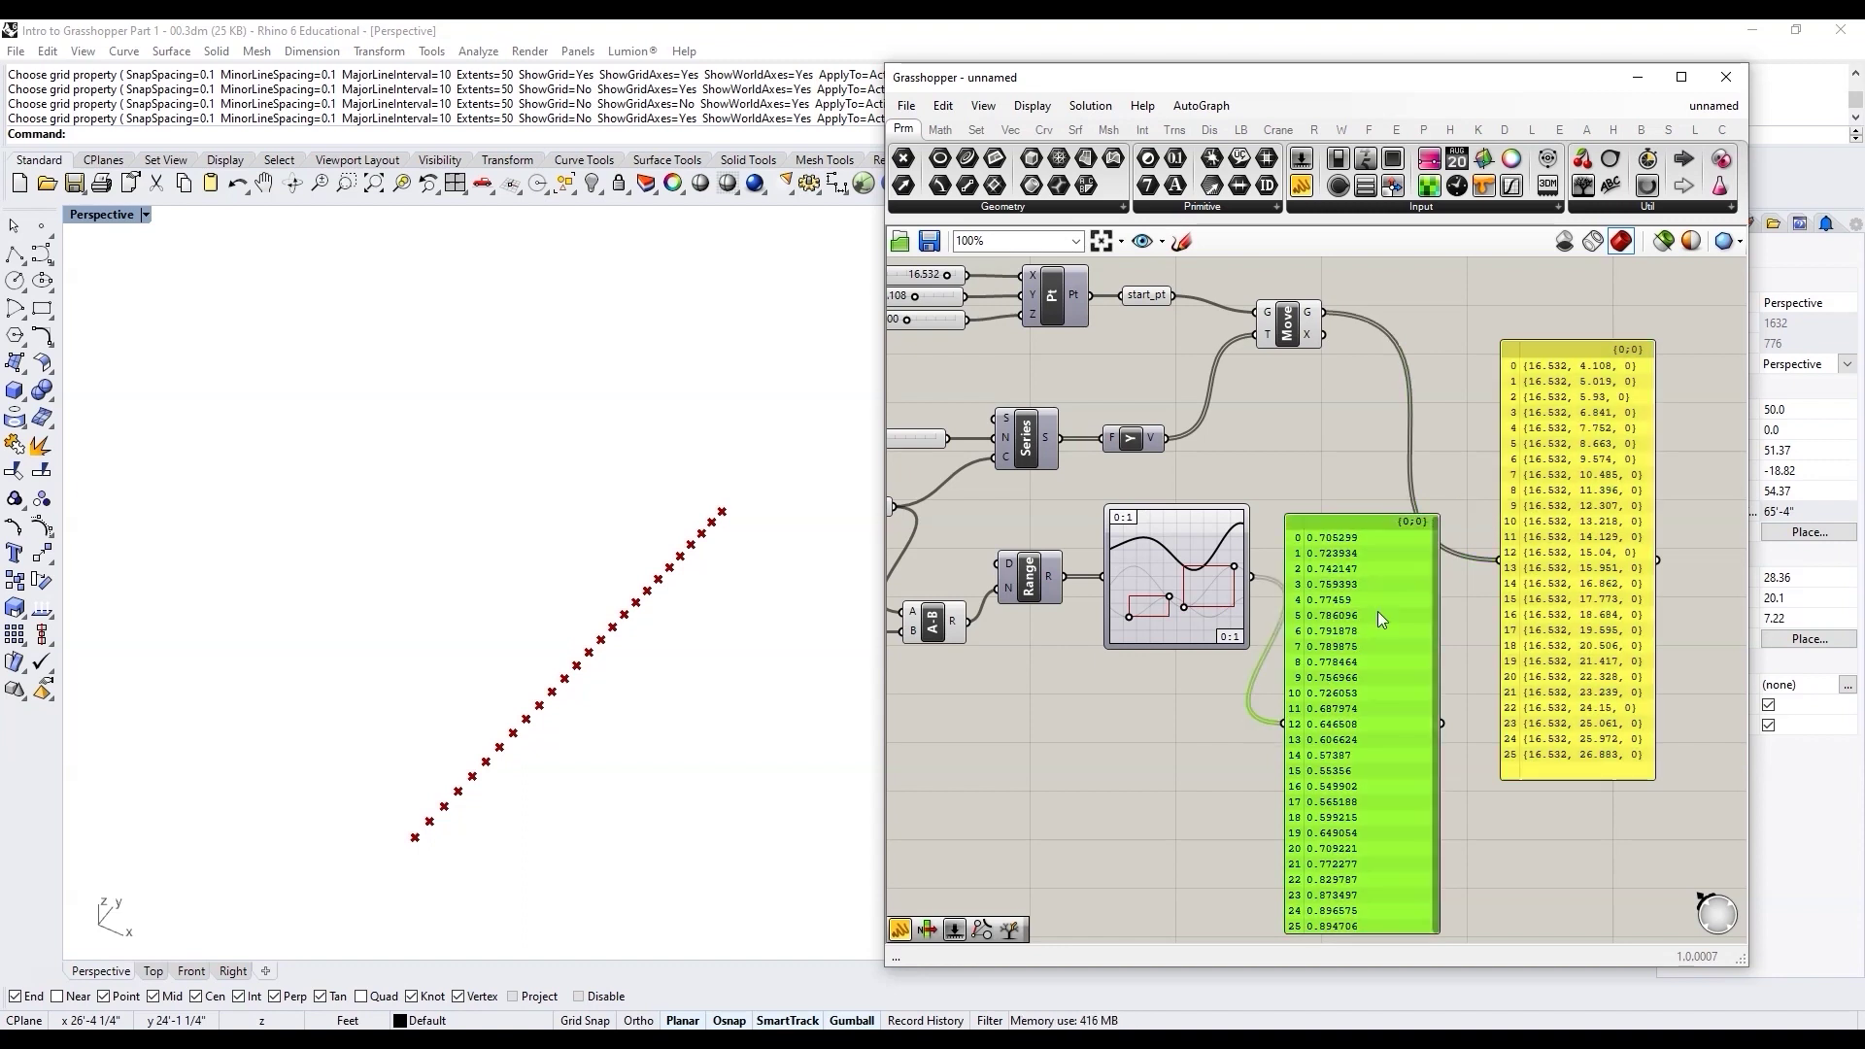
{"action": "left_click_drag", "start_coordinate": [1377, 609], "coordinate": [1389, 564]}
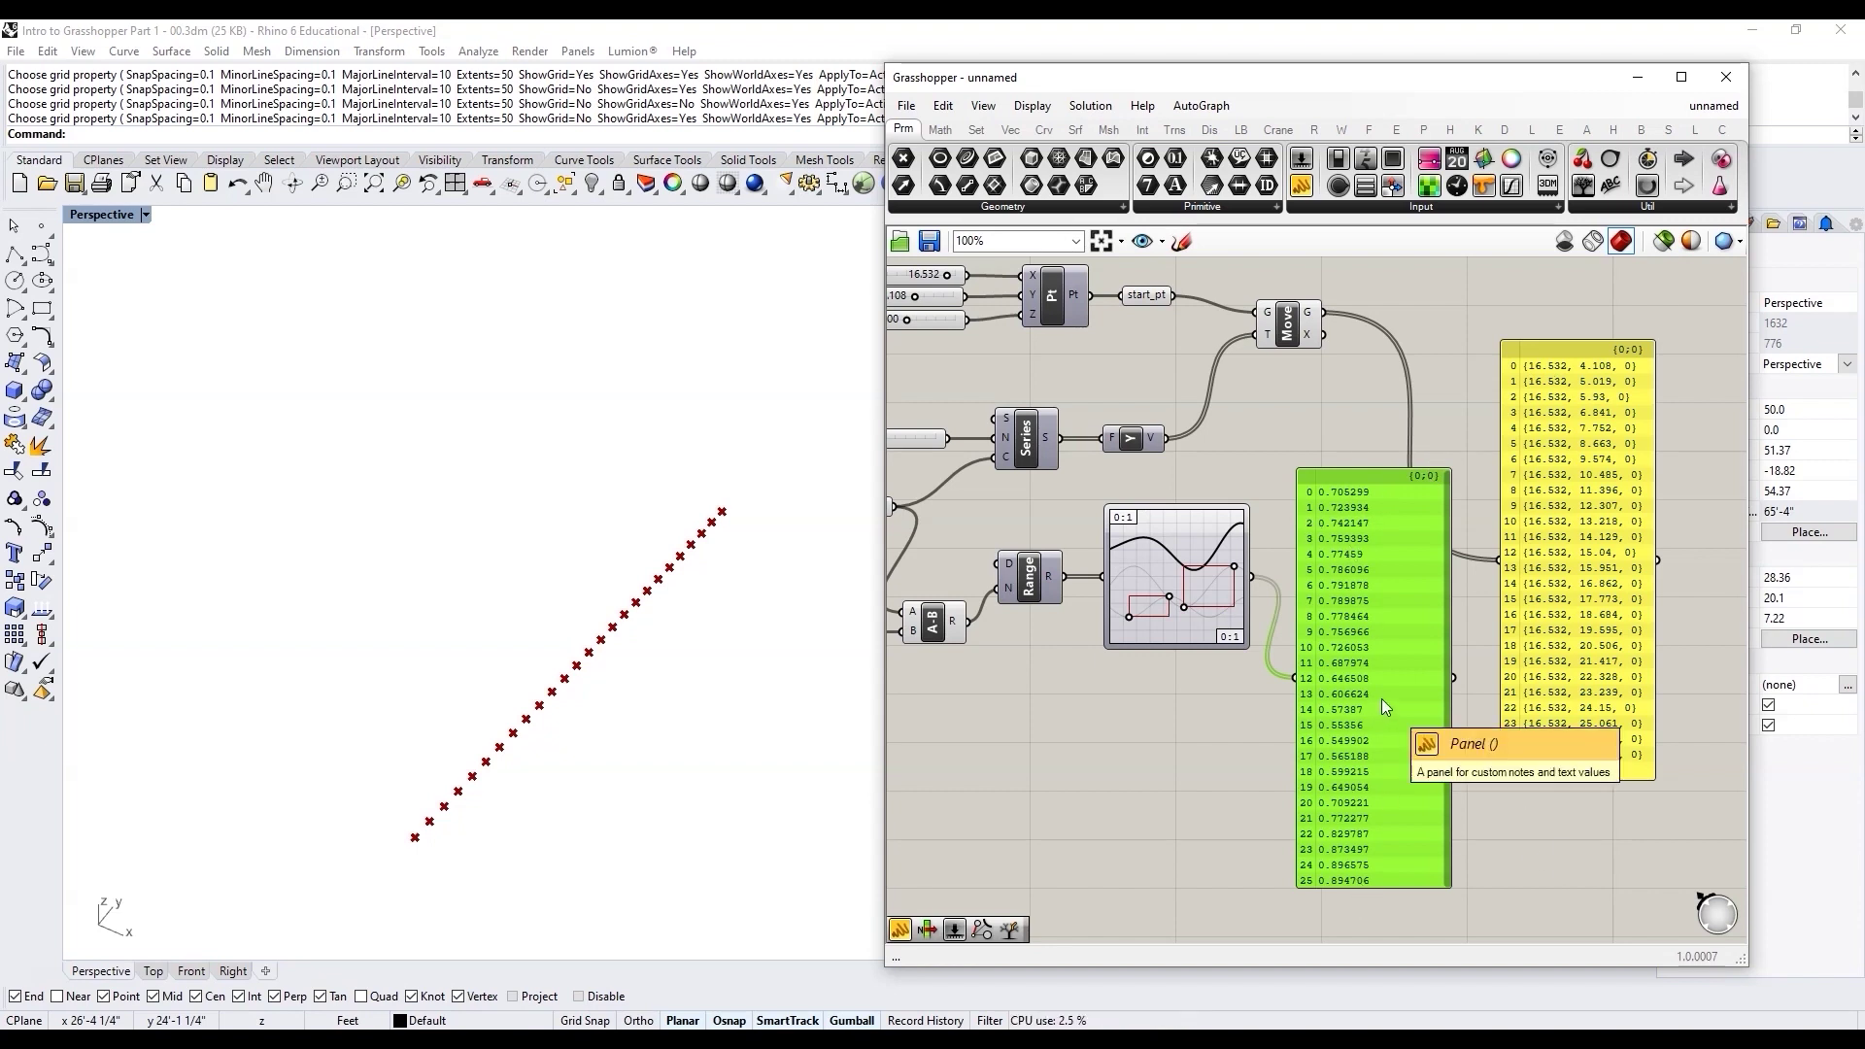
Step: Remove both data panels, the Graph Mapper values panel and the moved points panel
{"action": "left_click_drag", "start_coordinate": [1381, 699], "coordinate": [1390, 758]}
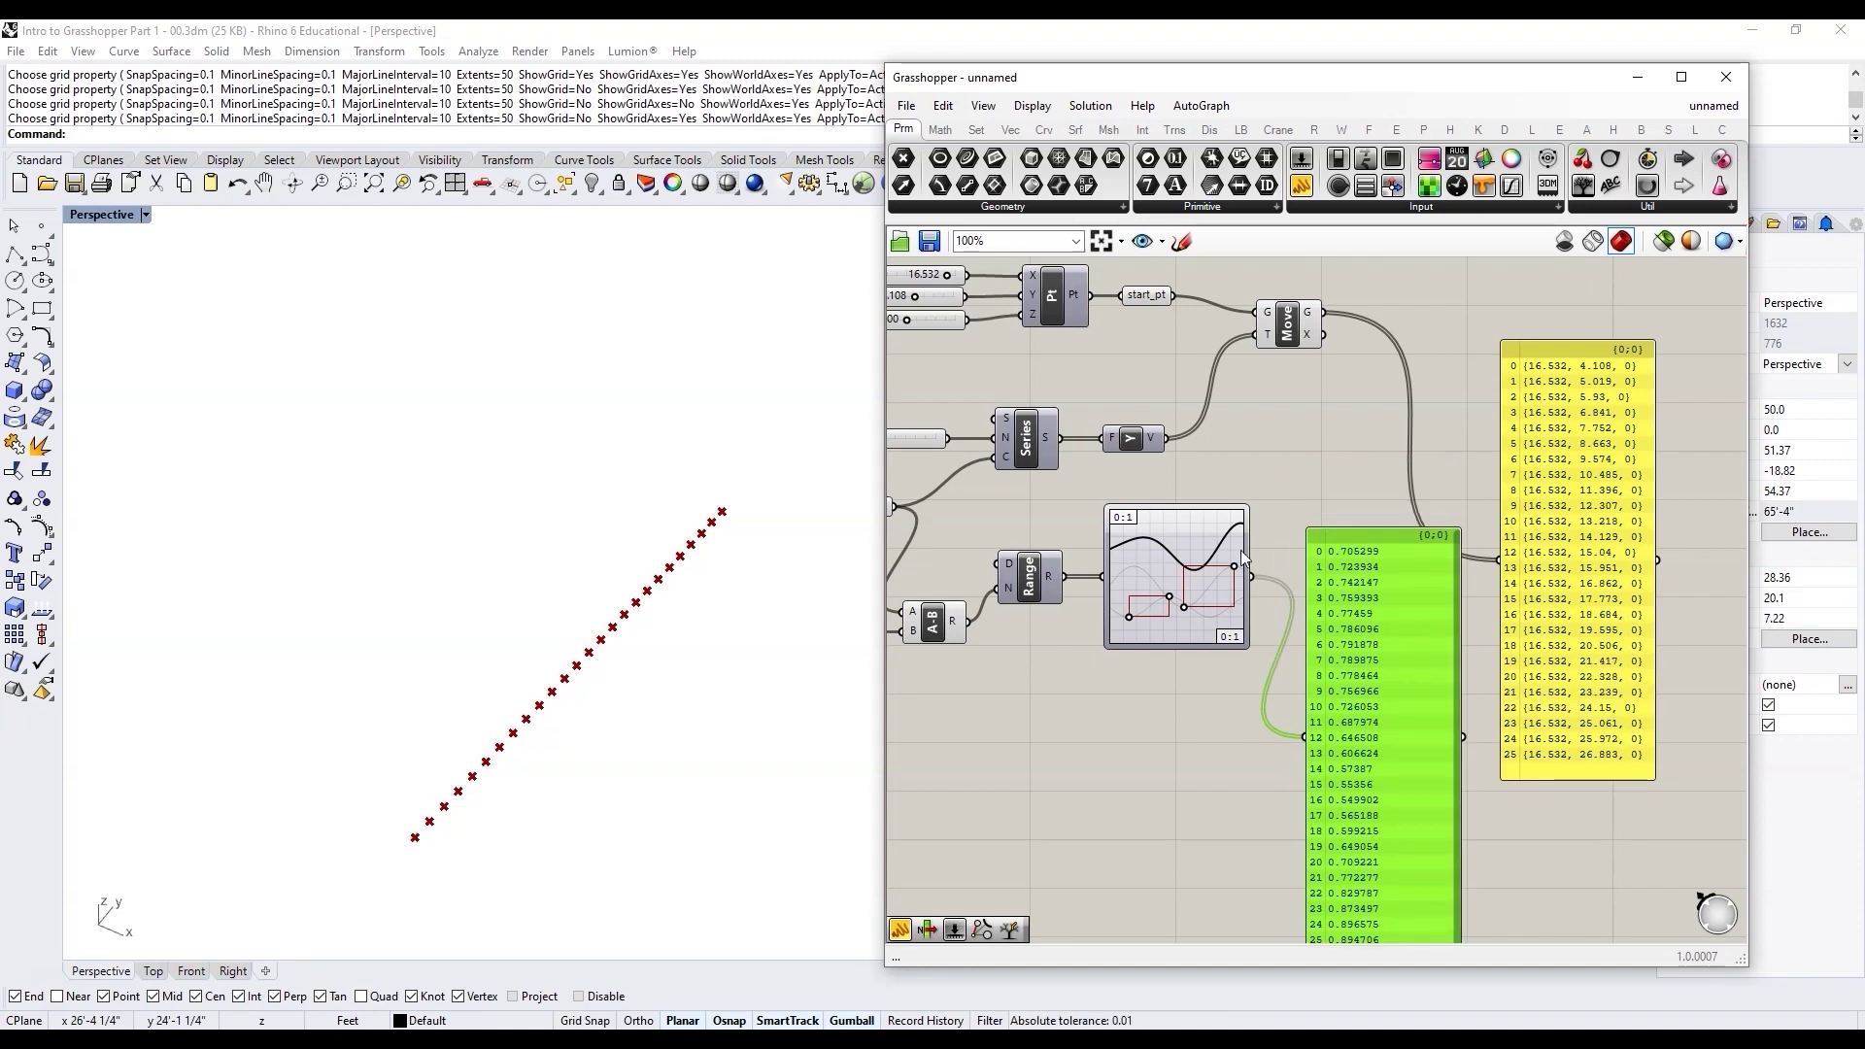
{"action": "left_click_drag", "start_coordinate": [1580, 832], "coordinate": [1394, 668]}
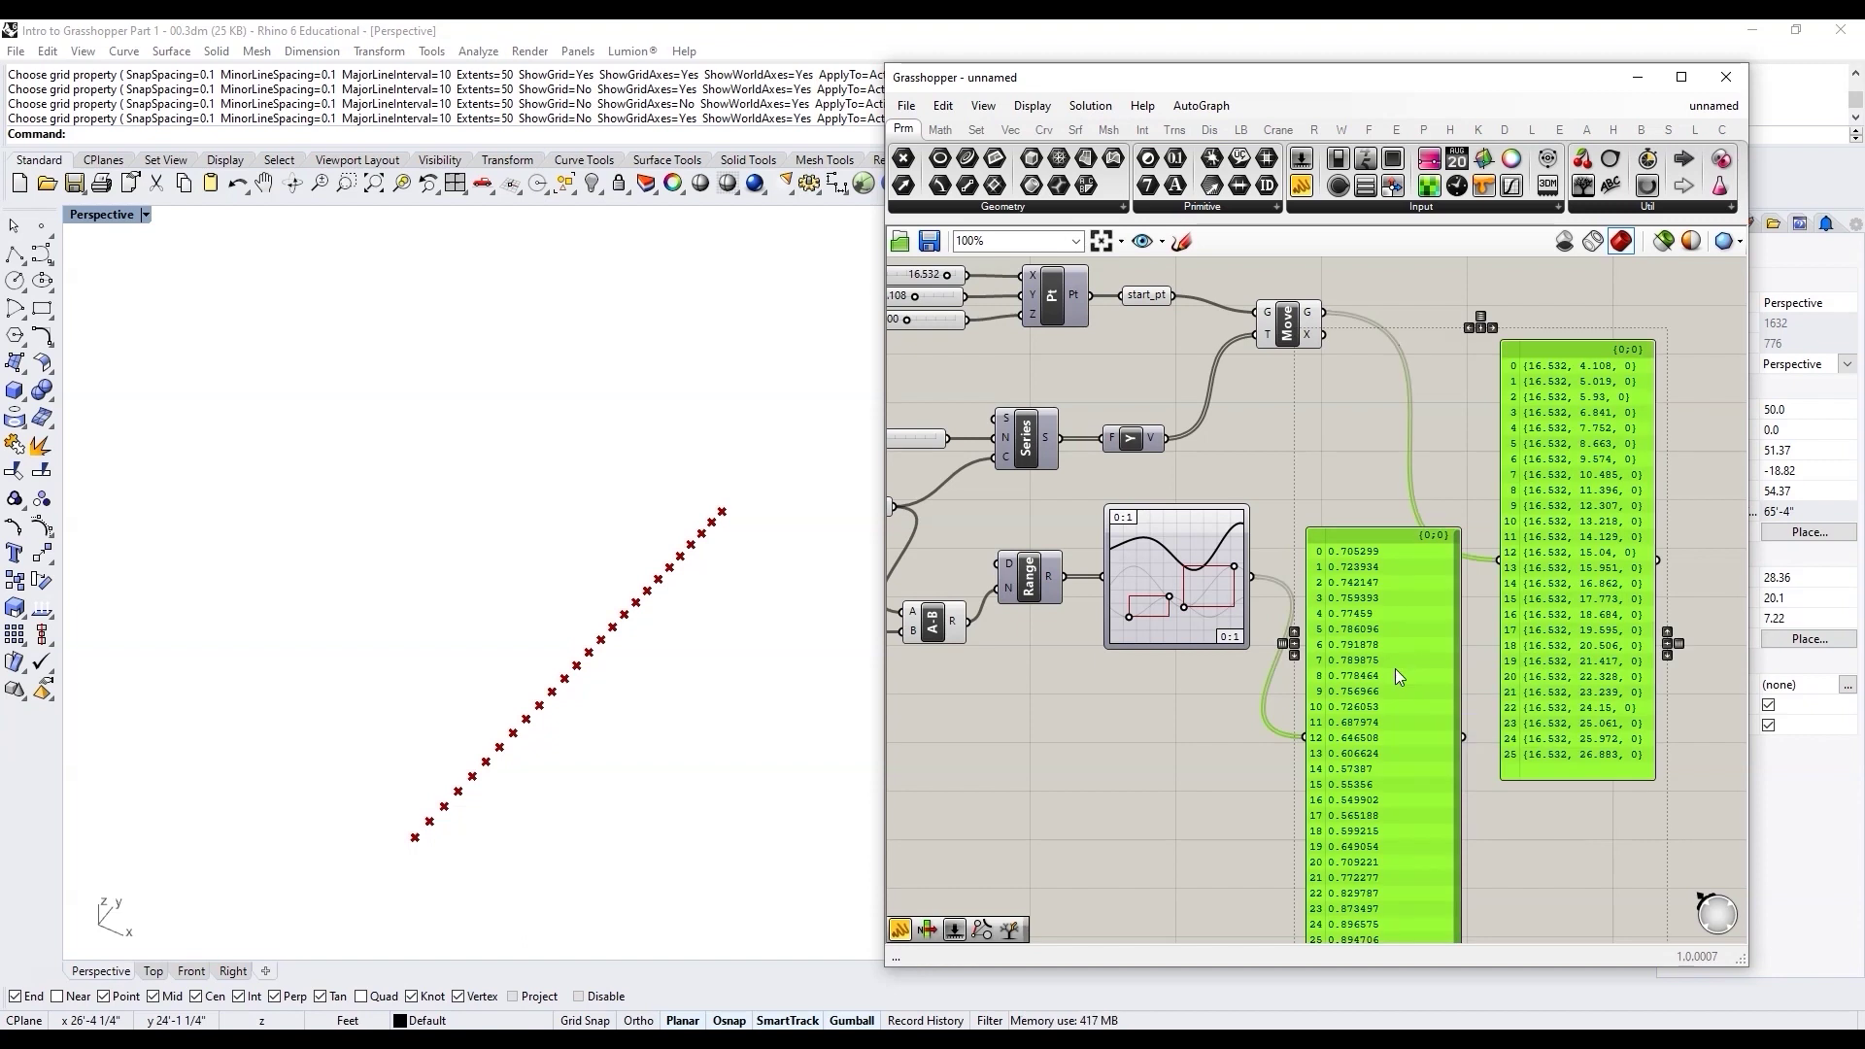
{"action": "key", "text": "Delete"}
Step: Add a Multiplication component after the Graph Mapper and connect the Graph Mapper output to its B input
{"action": "double_click", "coordinate": [1357, 555]}
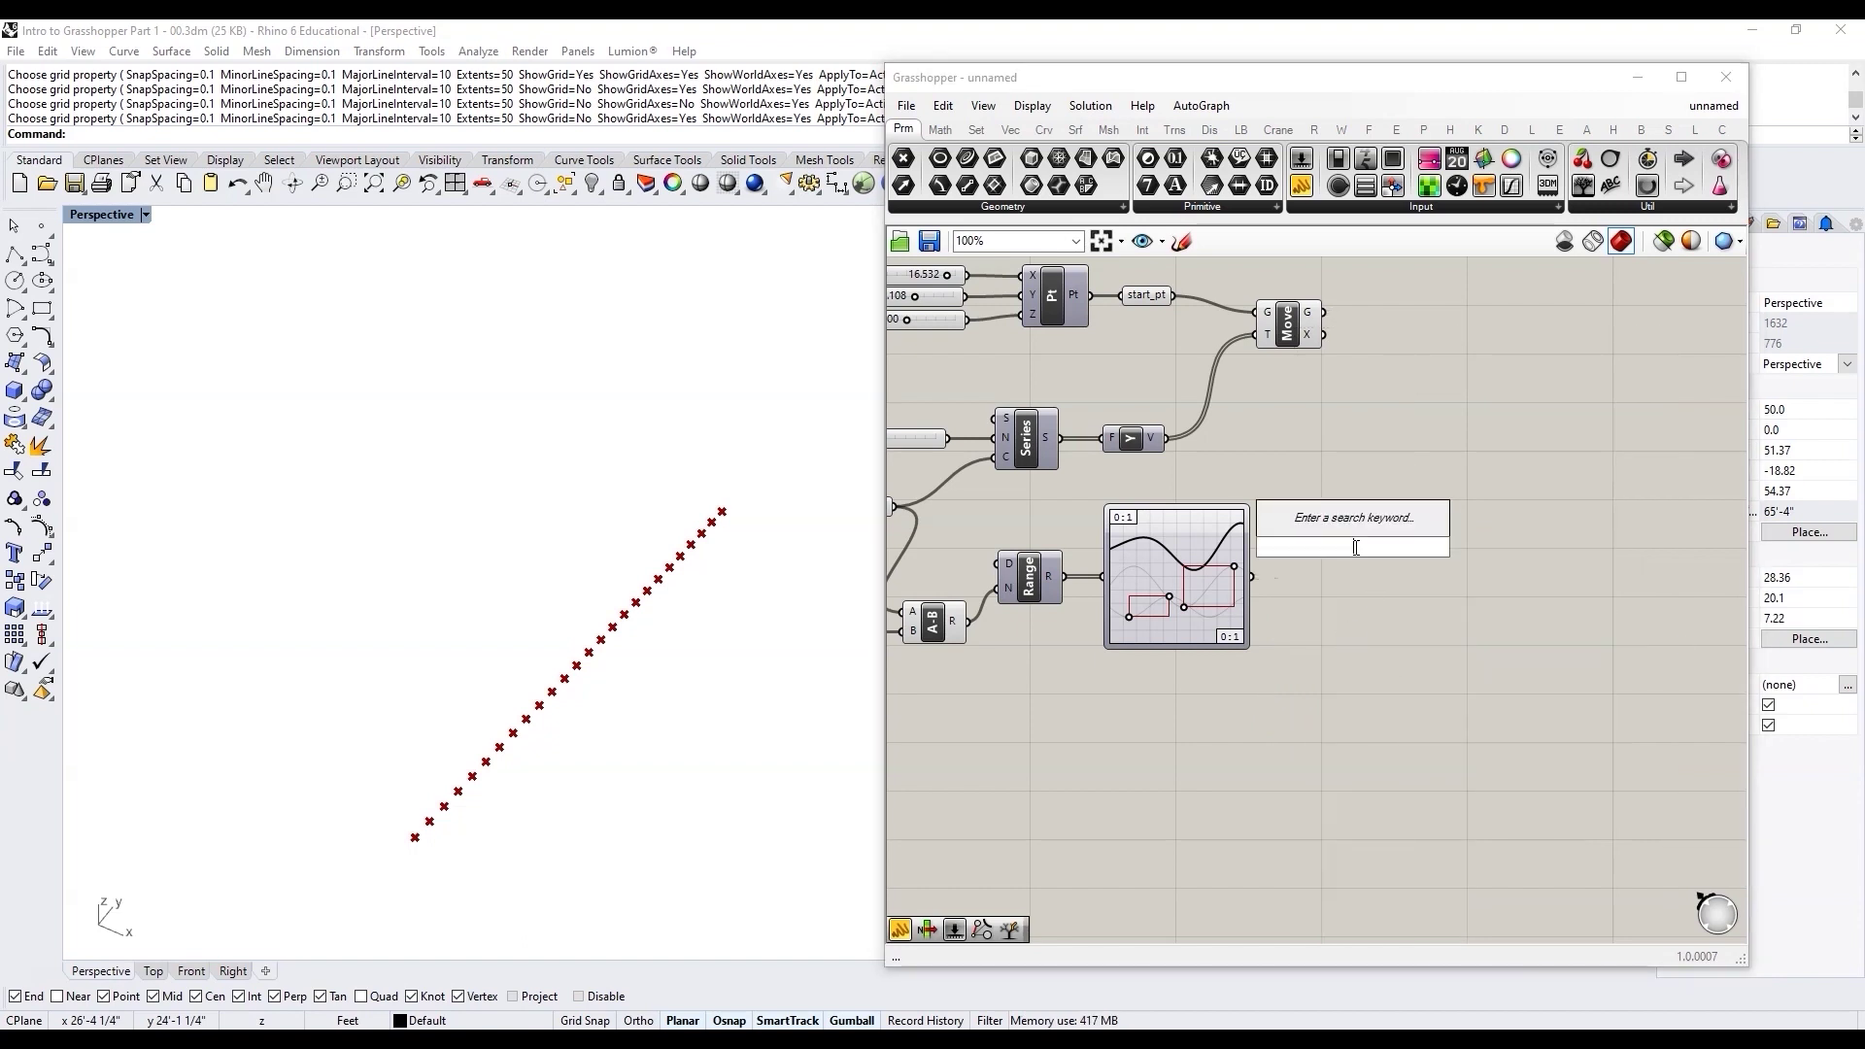
{"action": "type", "text": "mult"}
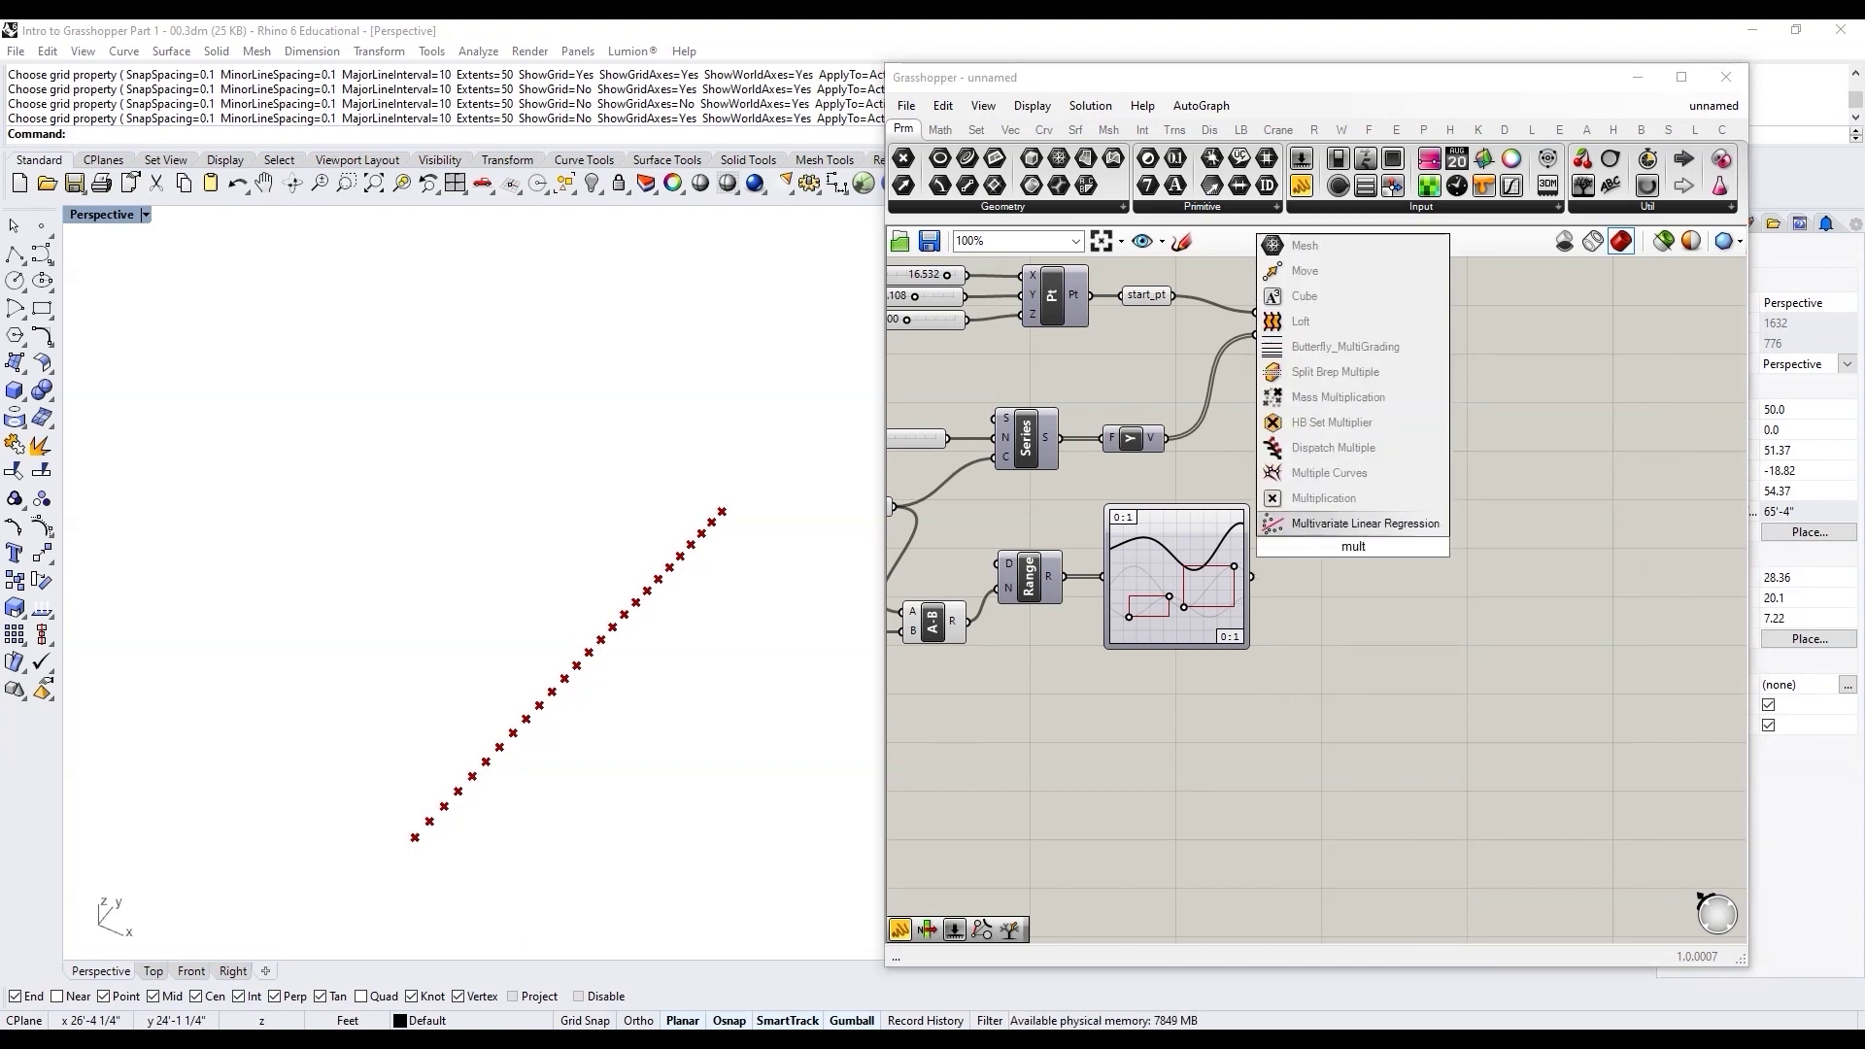
{"action": "left_click", "coordinate": [1341, 498]}
{"action": "scroll", "coordinate": [1338, 516], "scroll_direction": "up", "scroll_amount": 2}
{"action": "left_click_drag", "start_coordinate": [1216, 605], "coordinate": [1442, 543]}
Step: Add a decimal number slider ranging from 1 to 10 and connect it to the Multiplication's A input
{"action": "double_click", "coordinate": [1336, 473]}
{"action": "type", "text": "1"}
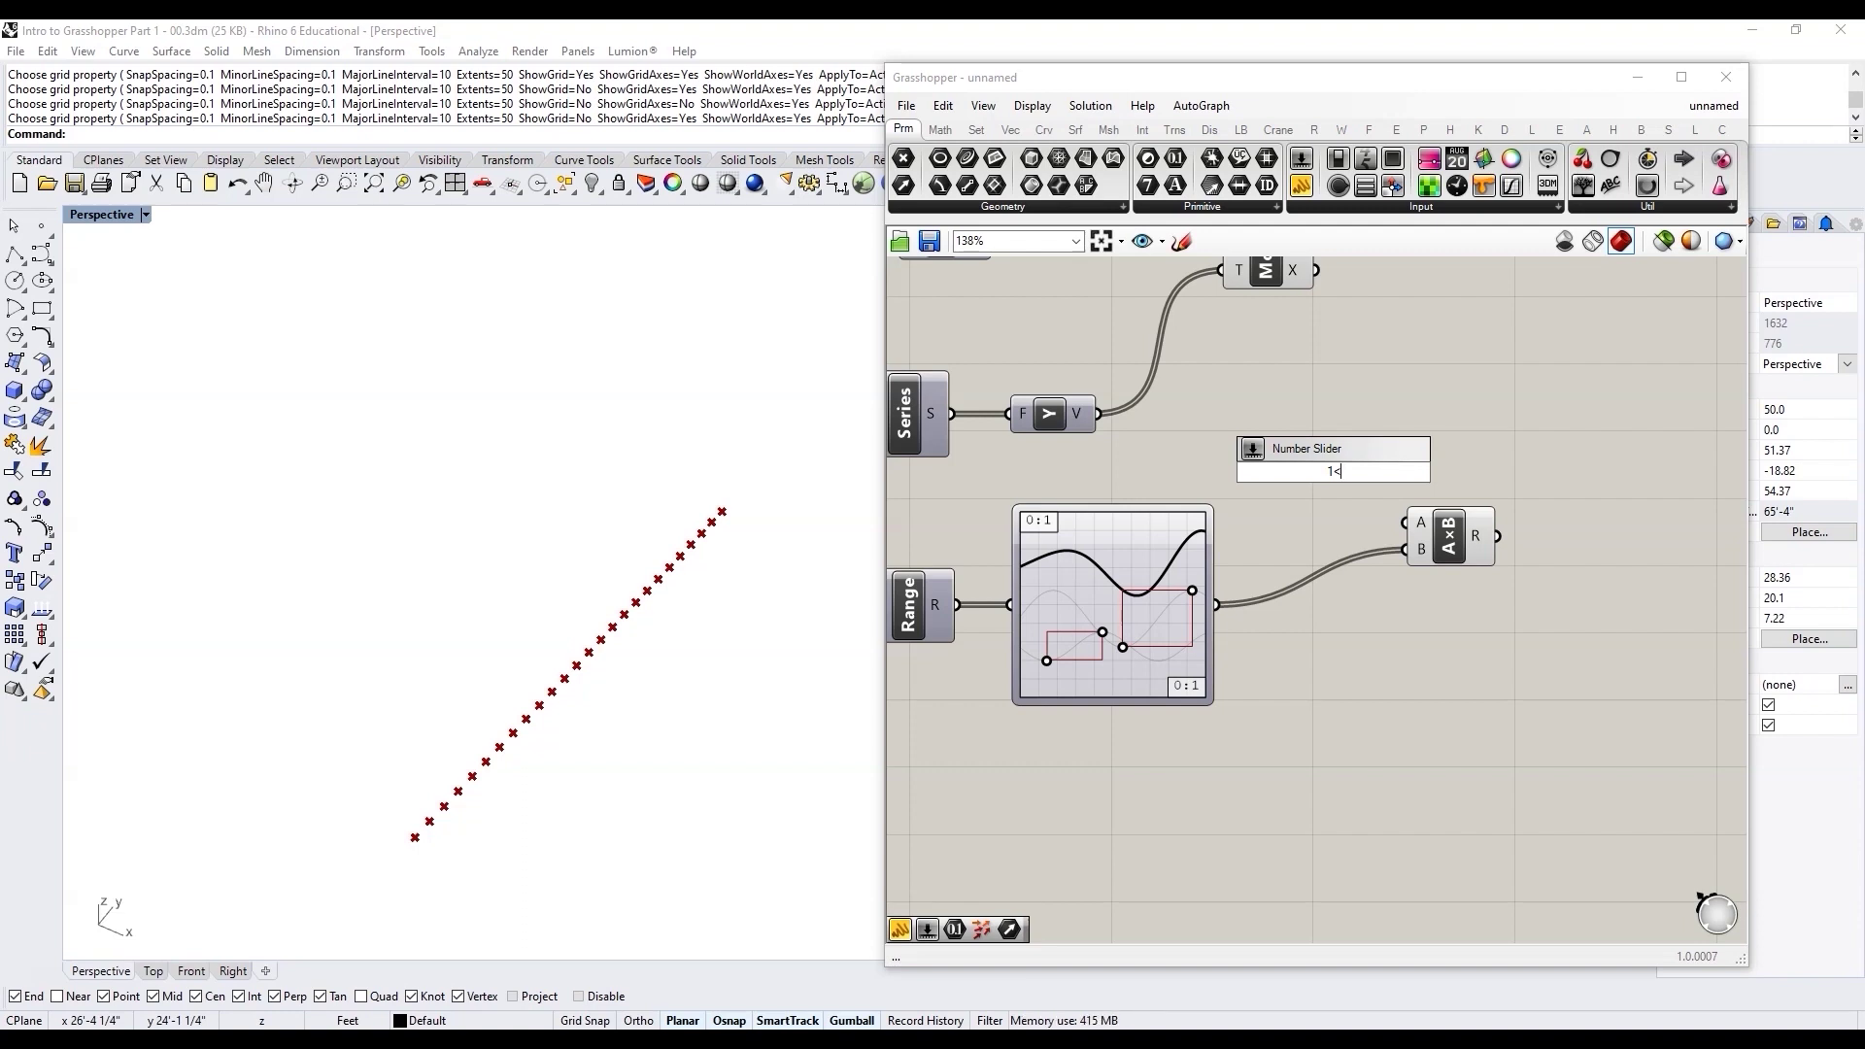
{"action": "type", "text": "<10.000"}
{"action": "key", "text": "Return"}
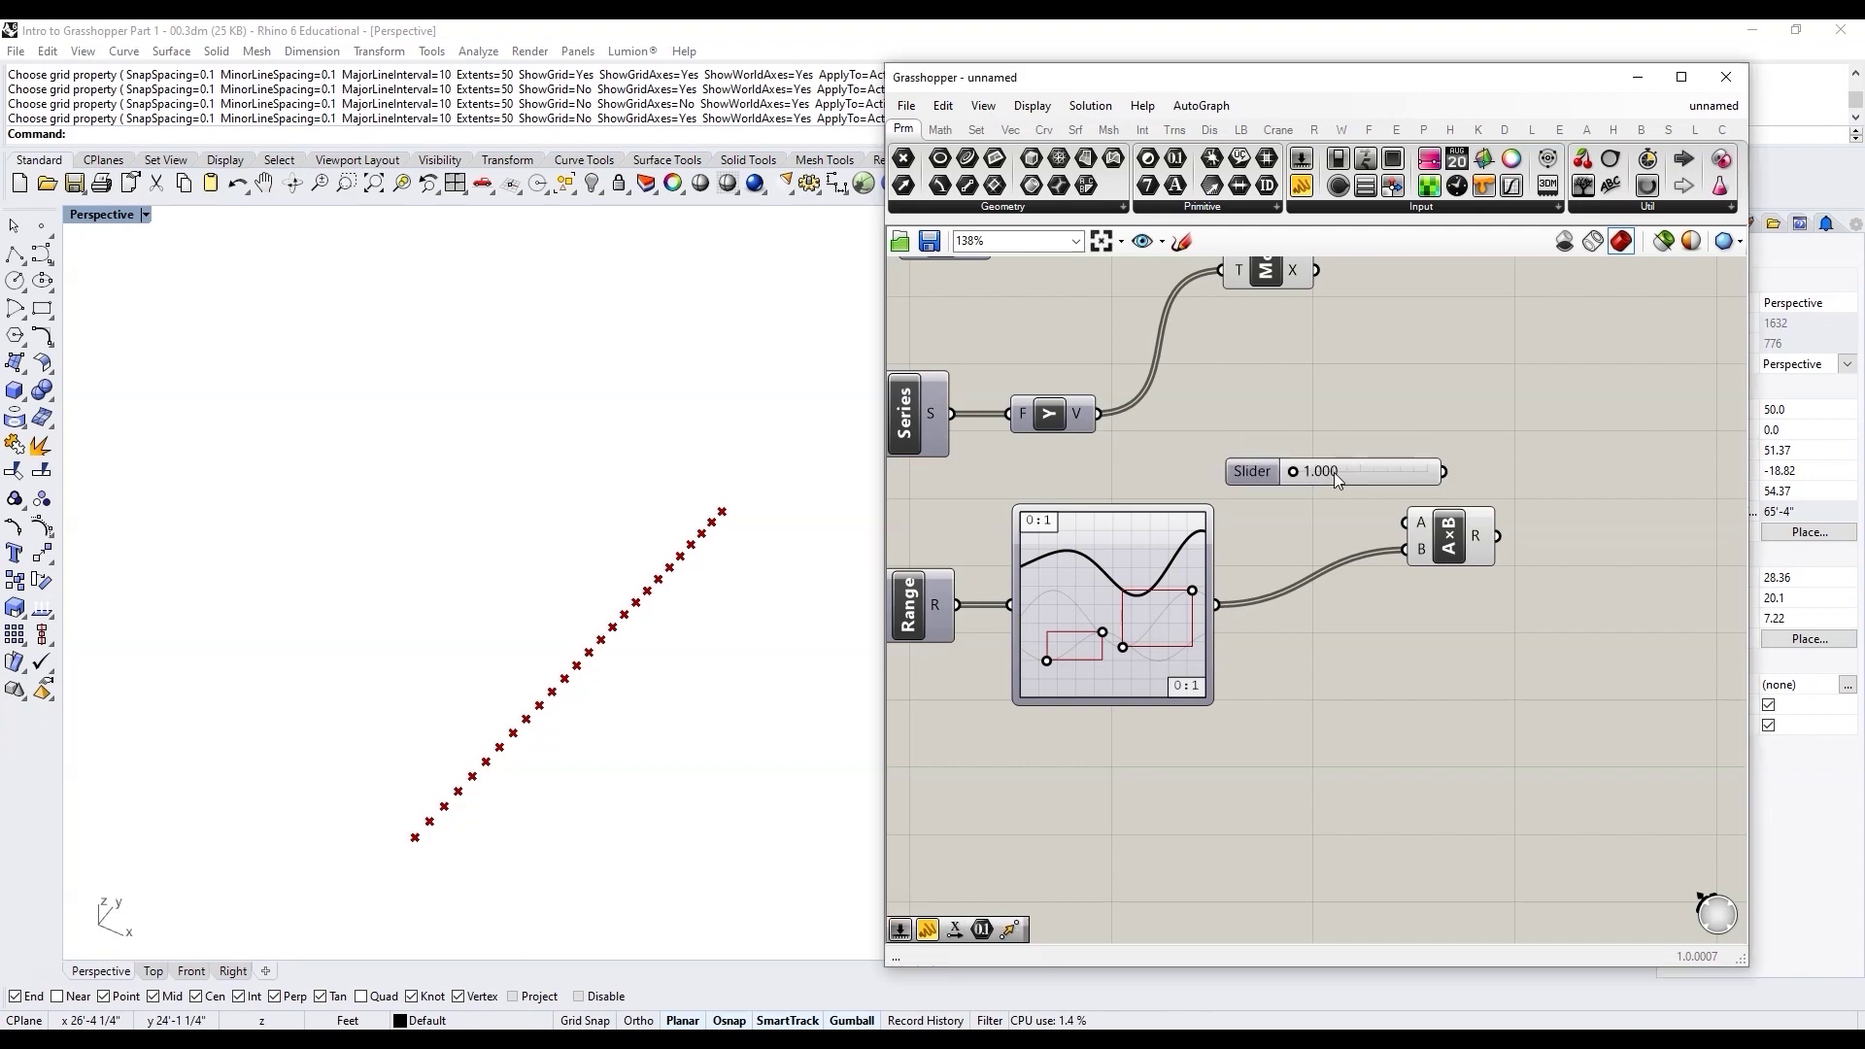
{"action": "left_click_drag", "start_coordinate": [1441, 532], "coordinate": [1526, 529]}
{"action": "left_click_drag", "start_coordinate": [1444, 472], "coordinate": [1490, 519]}
{"action": "left_click_drag", "start_coordinate": [1244, 473], "coordinate": [1270, 520]}
Step: Set the Multiplication's A slider to about 2.355
{"action": "scroll", "coordinate": [981, 544], "scroll_direction": "down", "scroll_amount": 1}
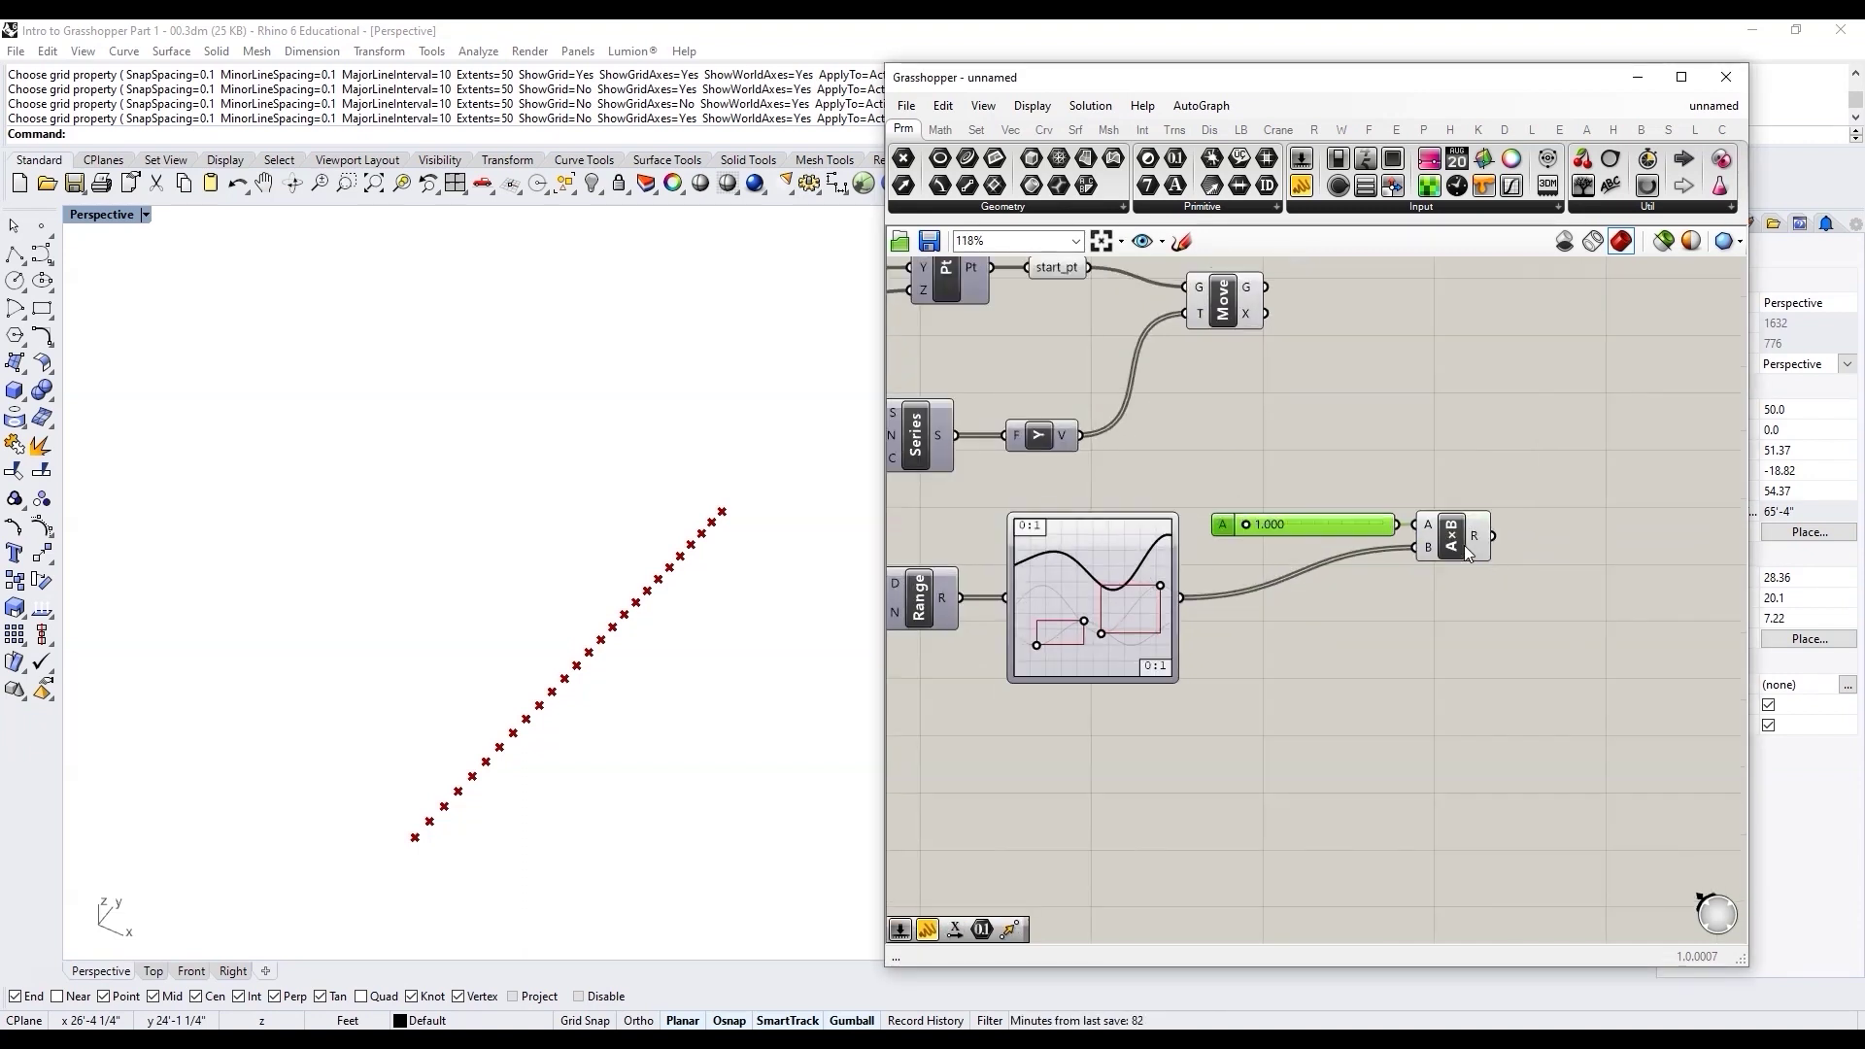
{"action": "scroll", "coordinate": [992, 515], "scroll_direction": "up", "scroll_amount": 1}
{"action": "right_click_drag", "start_coordinate": [992, 514], "coordinate": [908, 509]}
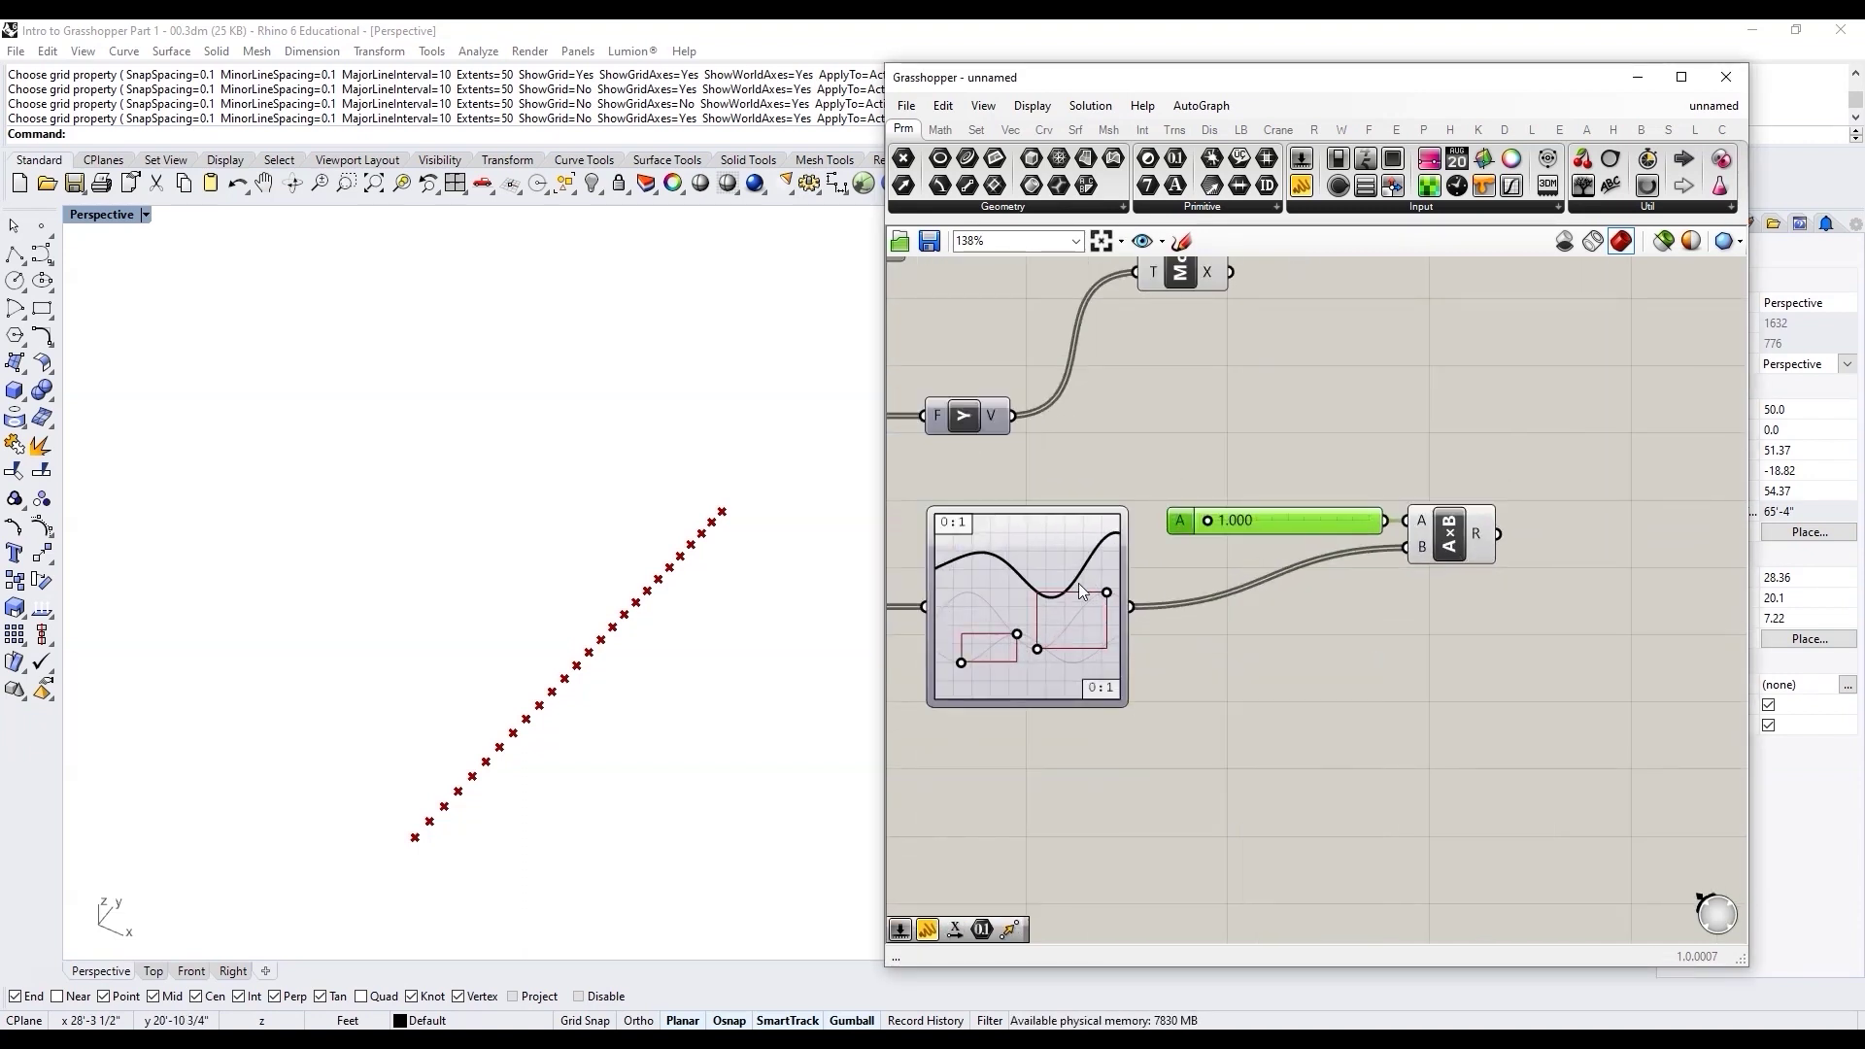
{"action": "left_click_drag", "start_coordinate": [1209, 521], "coordinate": [1231, 533]}
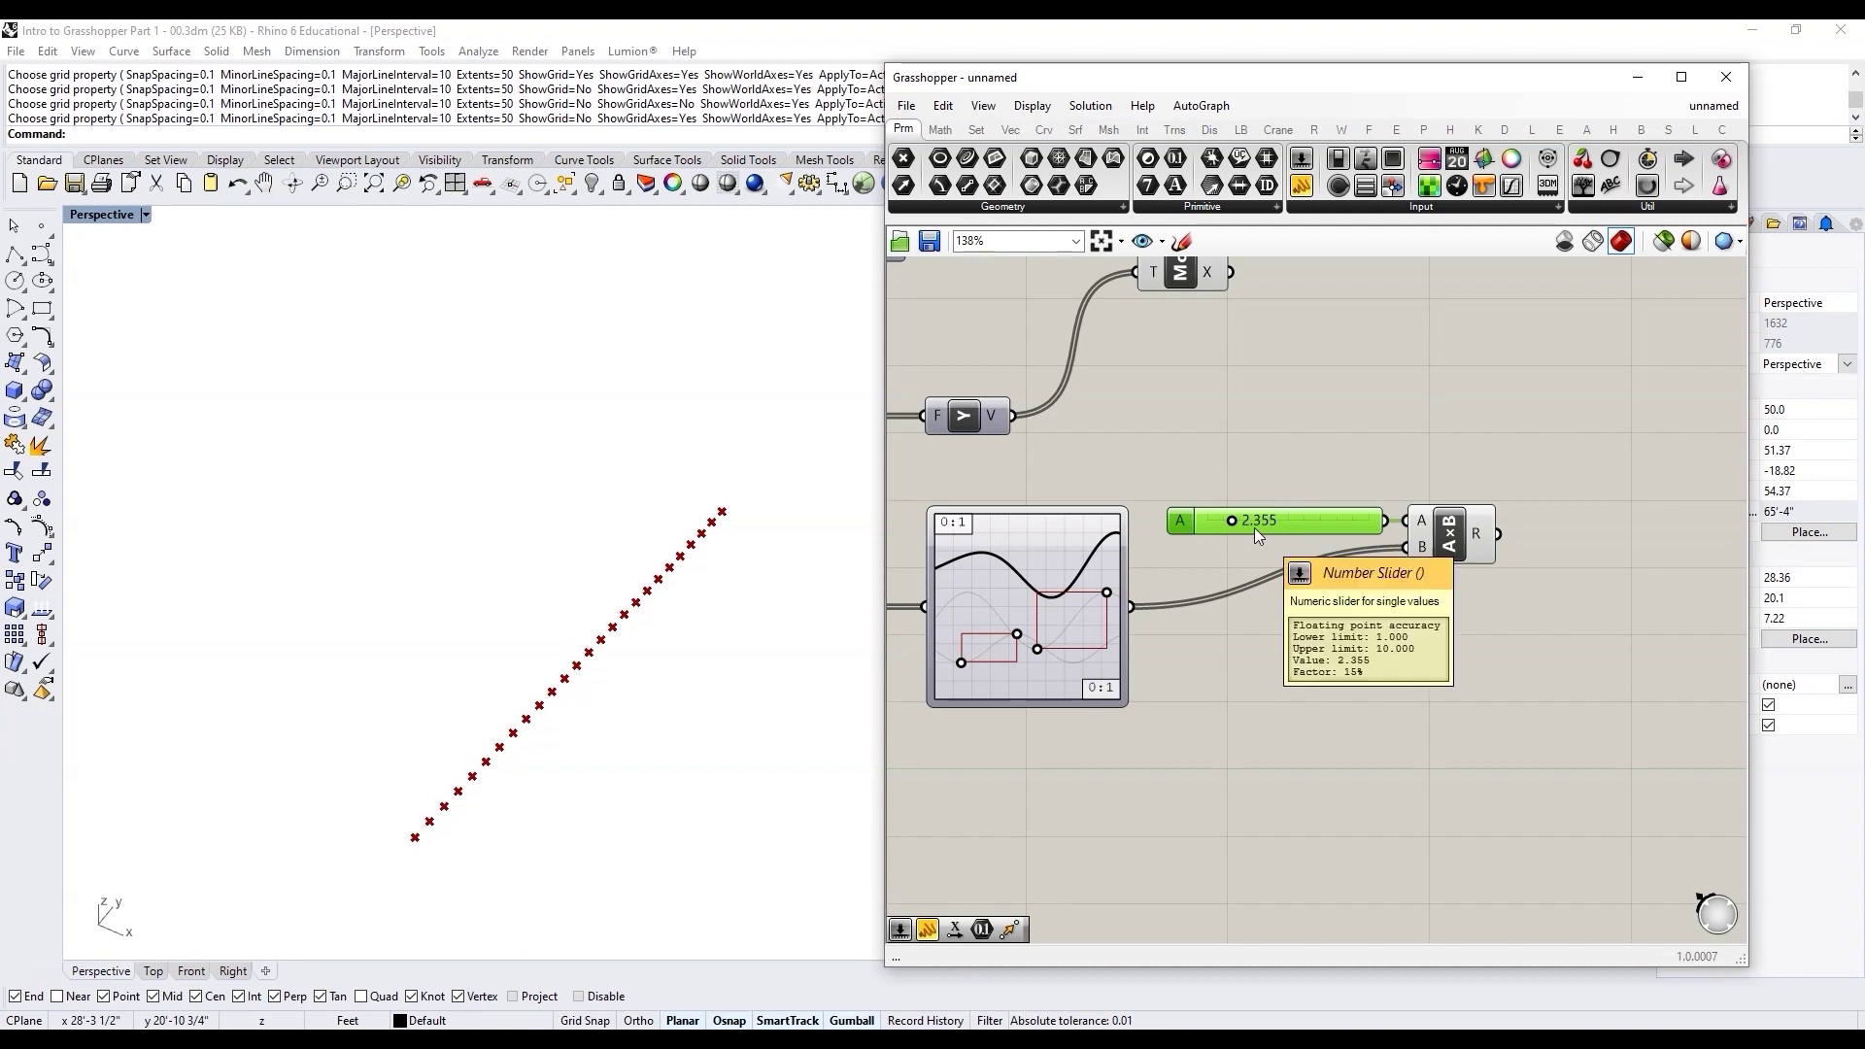
Step: Add a Unit X vector component driven by the Multiplication result (R) and check its vector output
{"action": "scroll", "coordinate": [1253, 558], "scroll_direction": "down", "scroll_amount": 1}
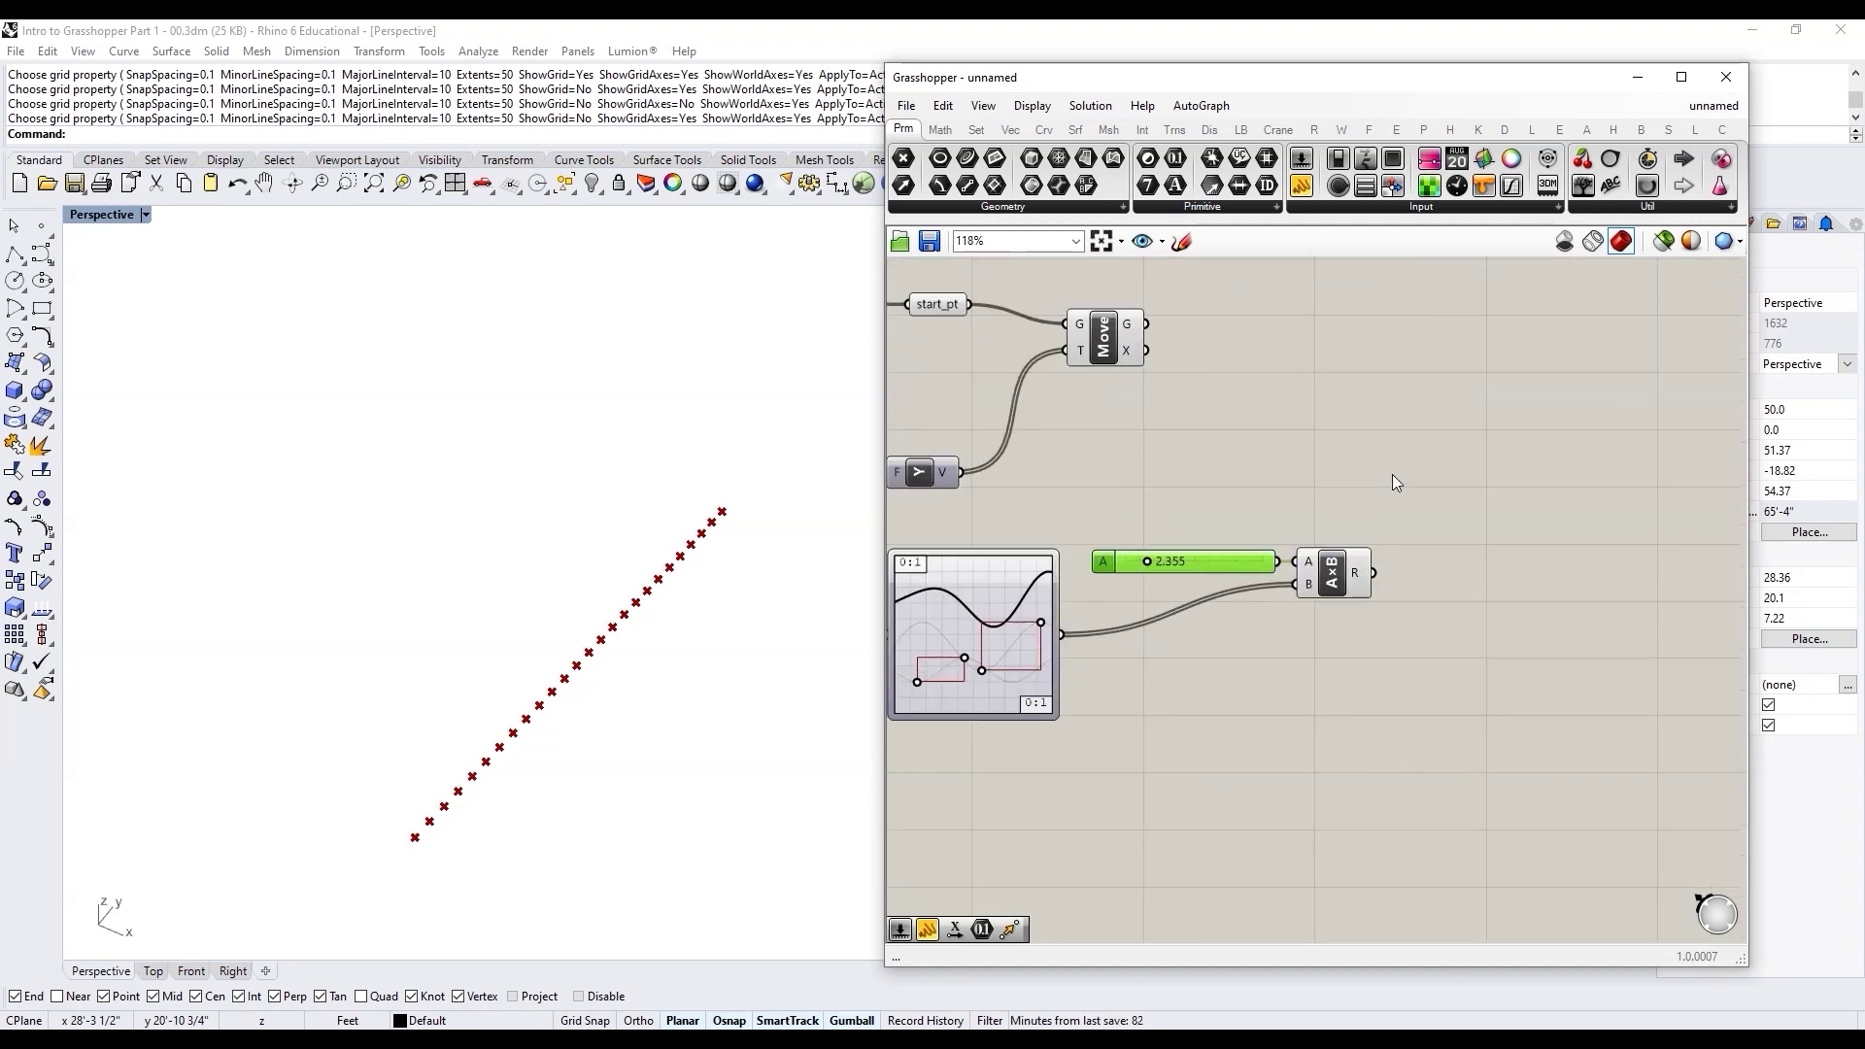
{"action": "left_click", "coordinate": [1412, 452]}
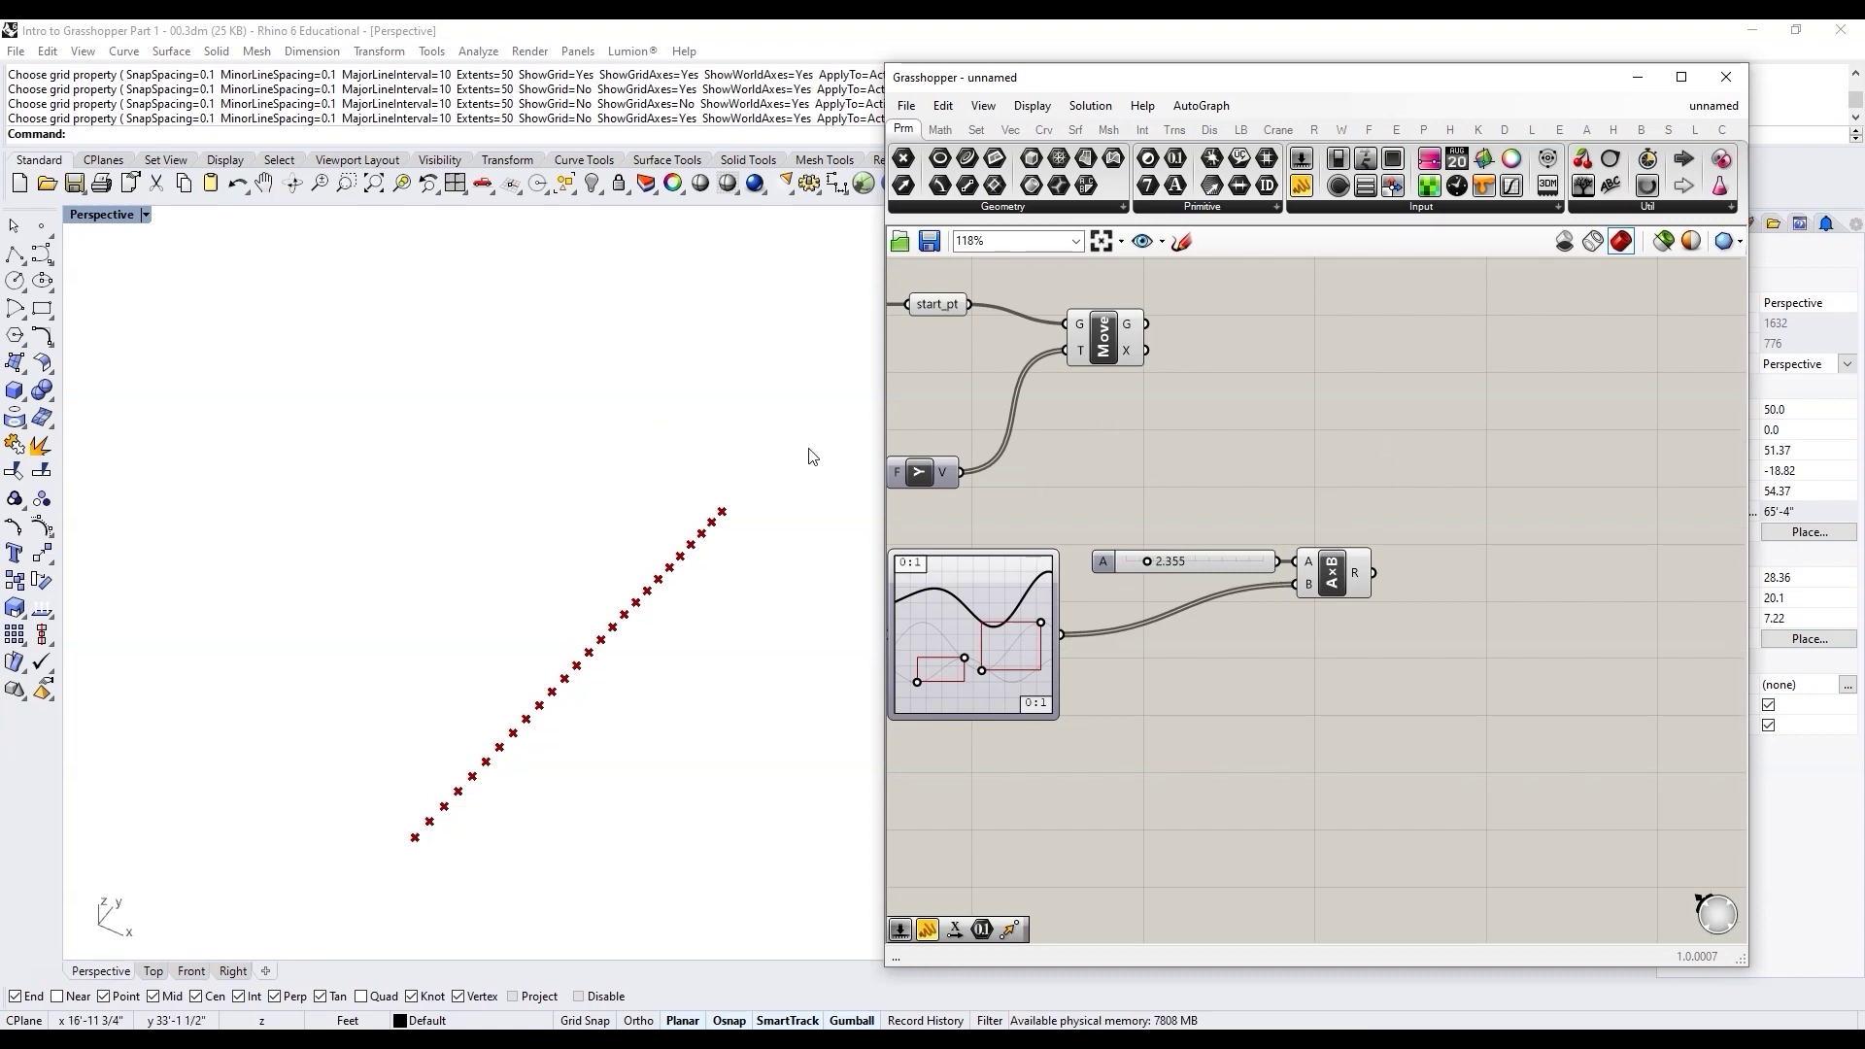
{"action": "double_click", "coordinate": [1461, 452]}
{"action": "type", "text": "x"}
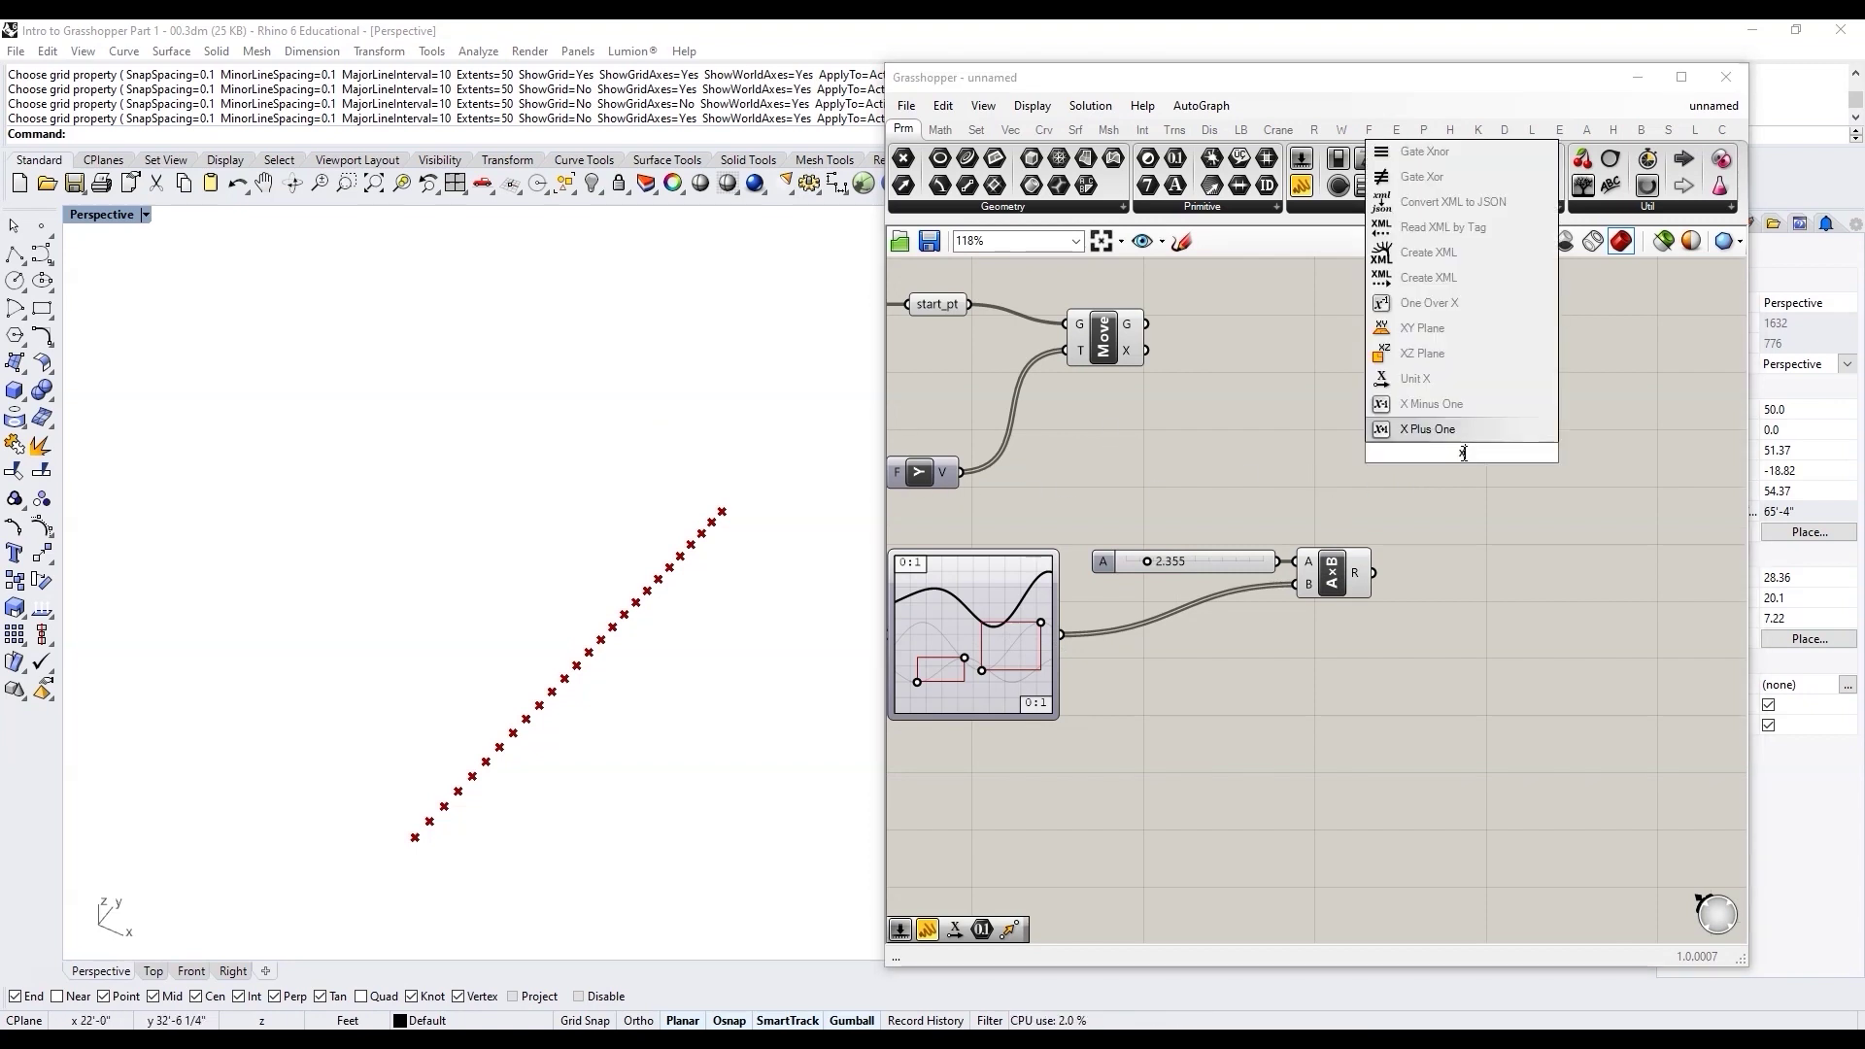
{"action": "left_click", "coordinate": [1457, 402]}
{"action": "left_click_drag", "start_coordinate": [1460, 463], "coordinate": [1452, 501]}
{"action": "mouse_move", "coordinate": [1476, 494]}
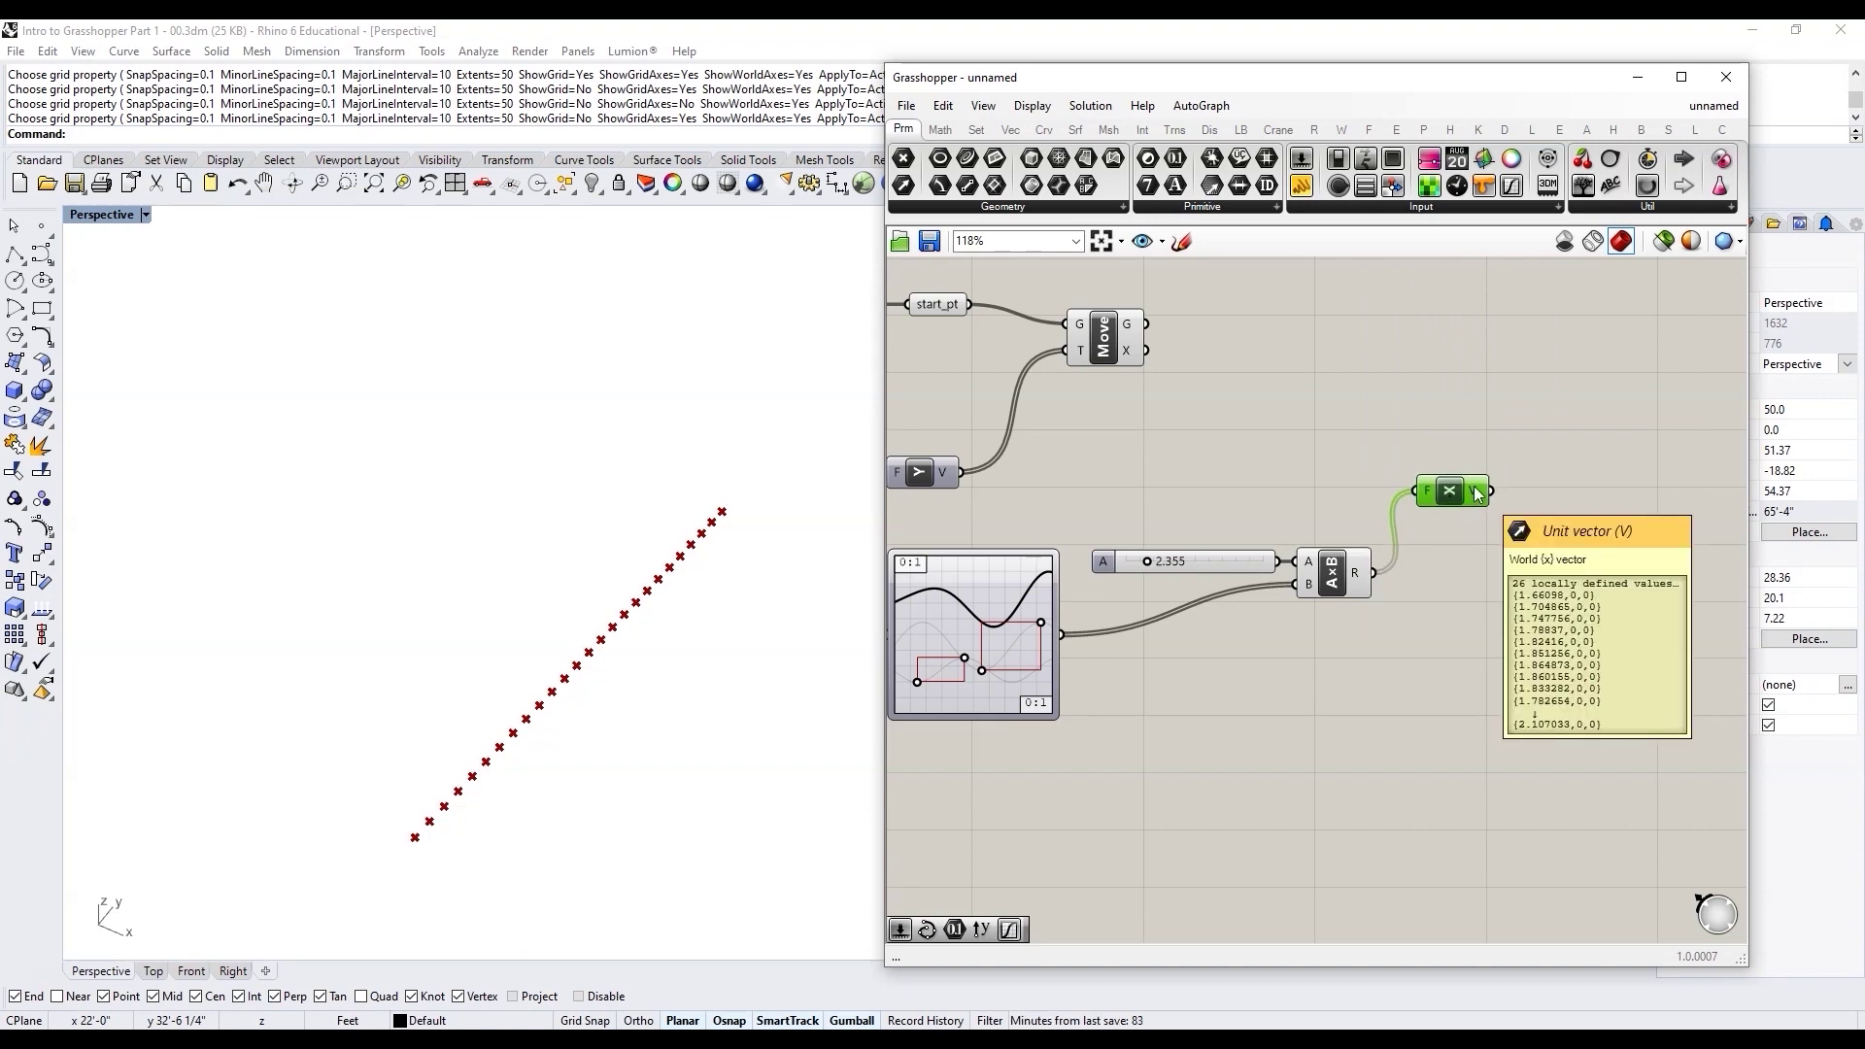
Step: Add a second Move component taking the first Move's geometry (G) and the Unit X vector as its translation (T)
{"action": "left_click", "coordinate": [1100, 336]}
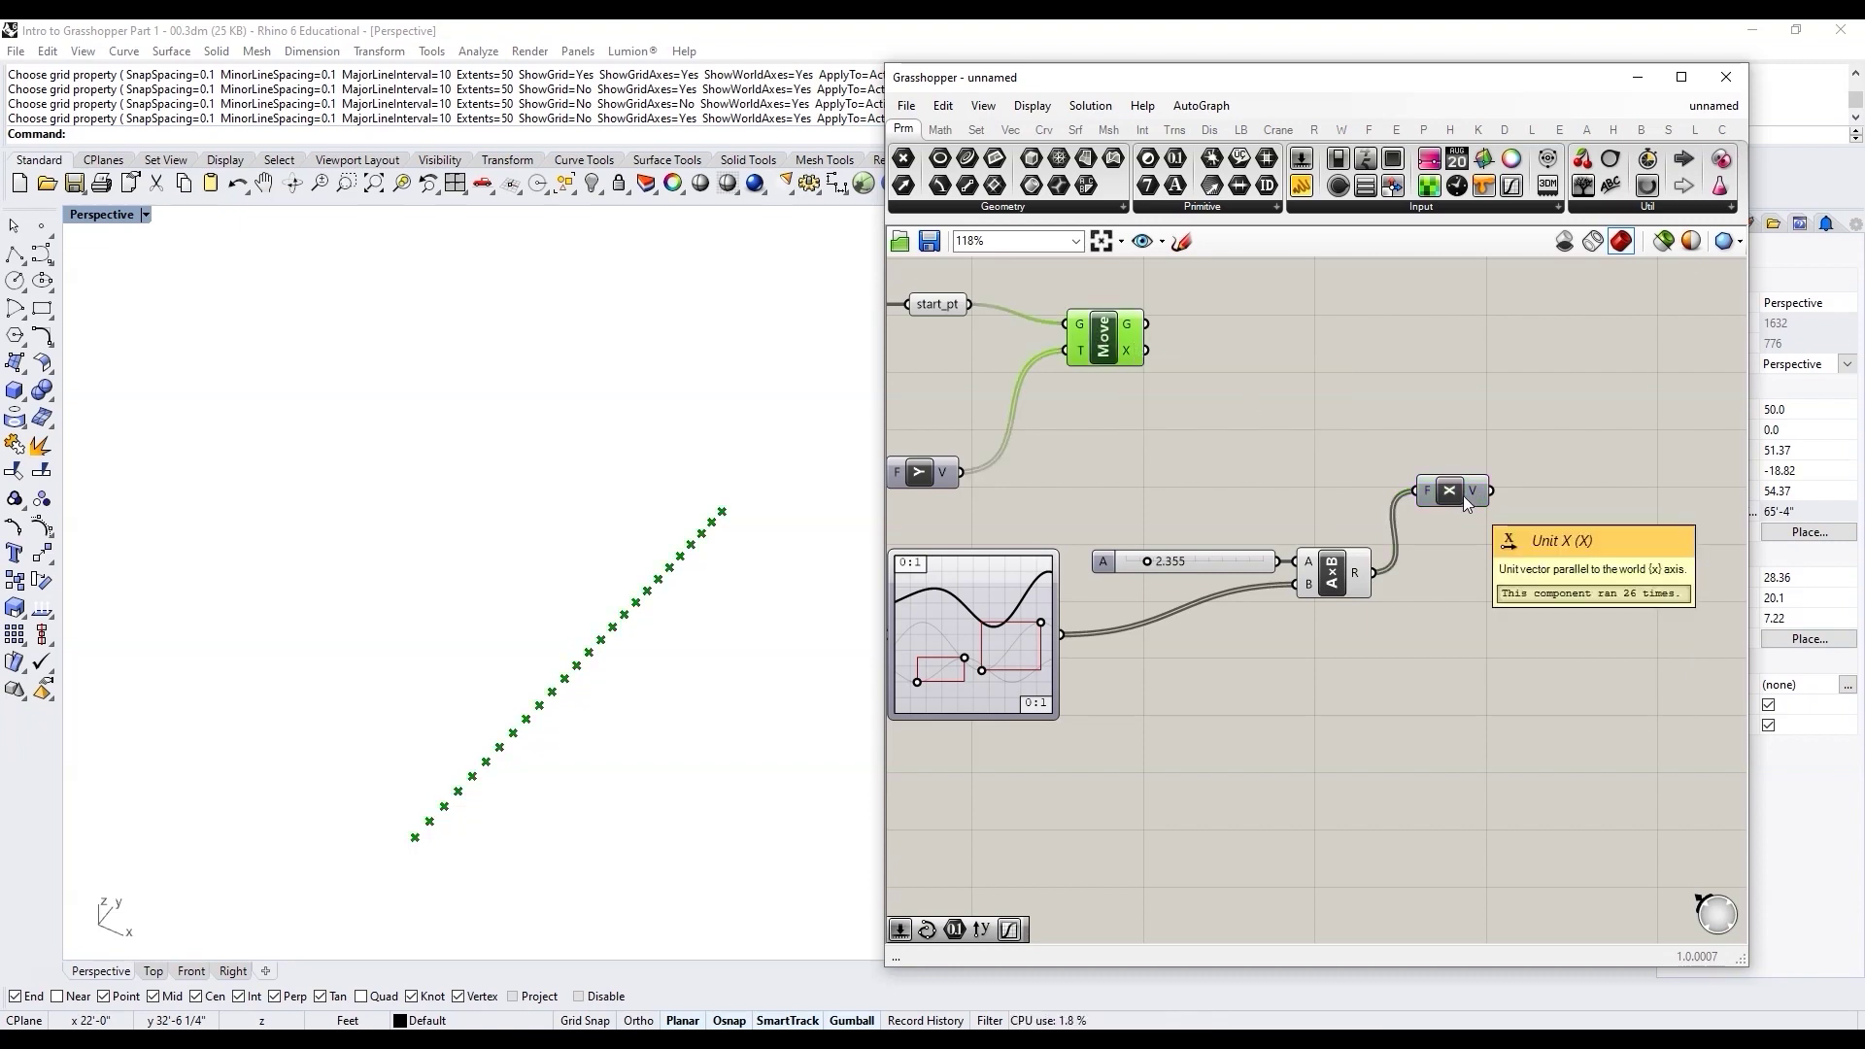
{"action": "double_click", "coordinate": [1412, 386]}
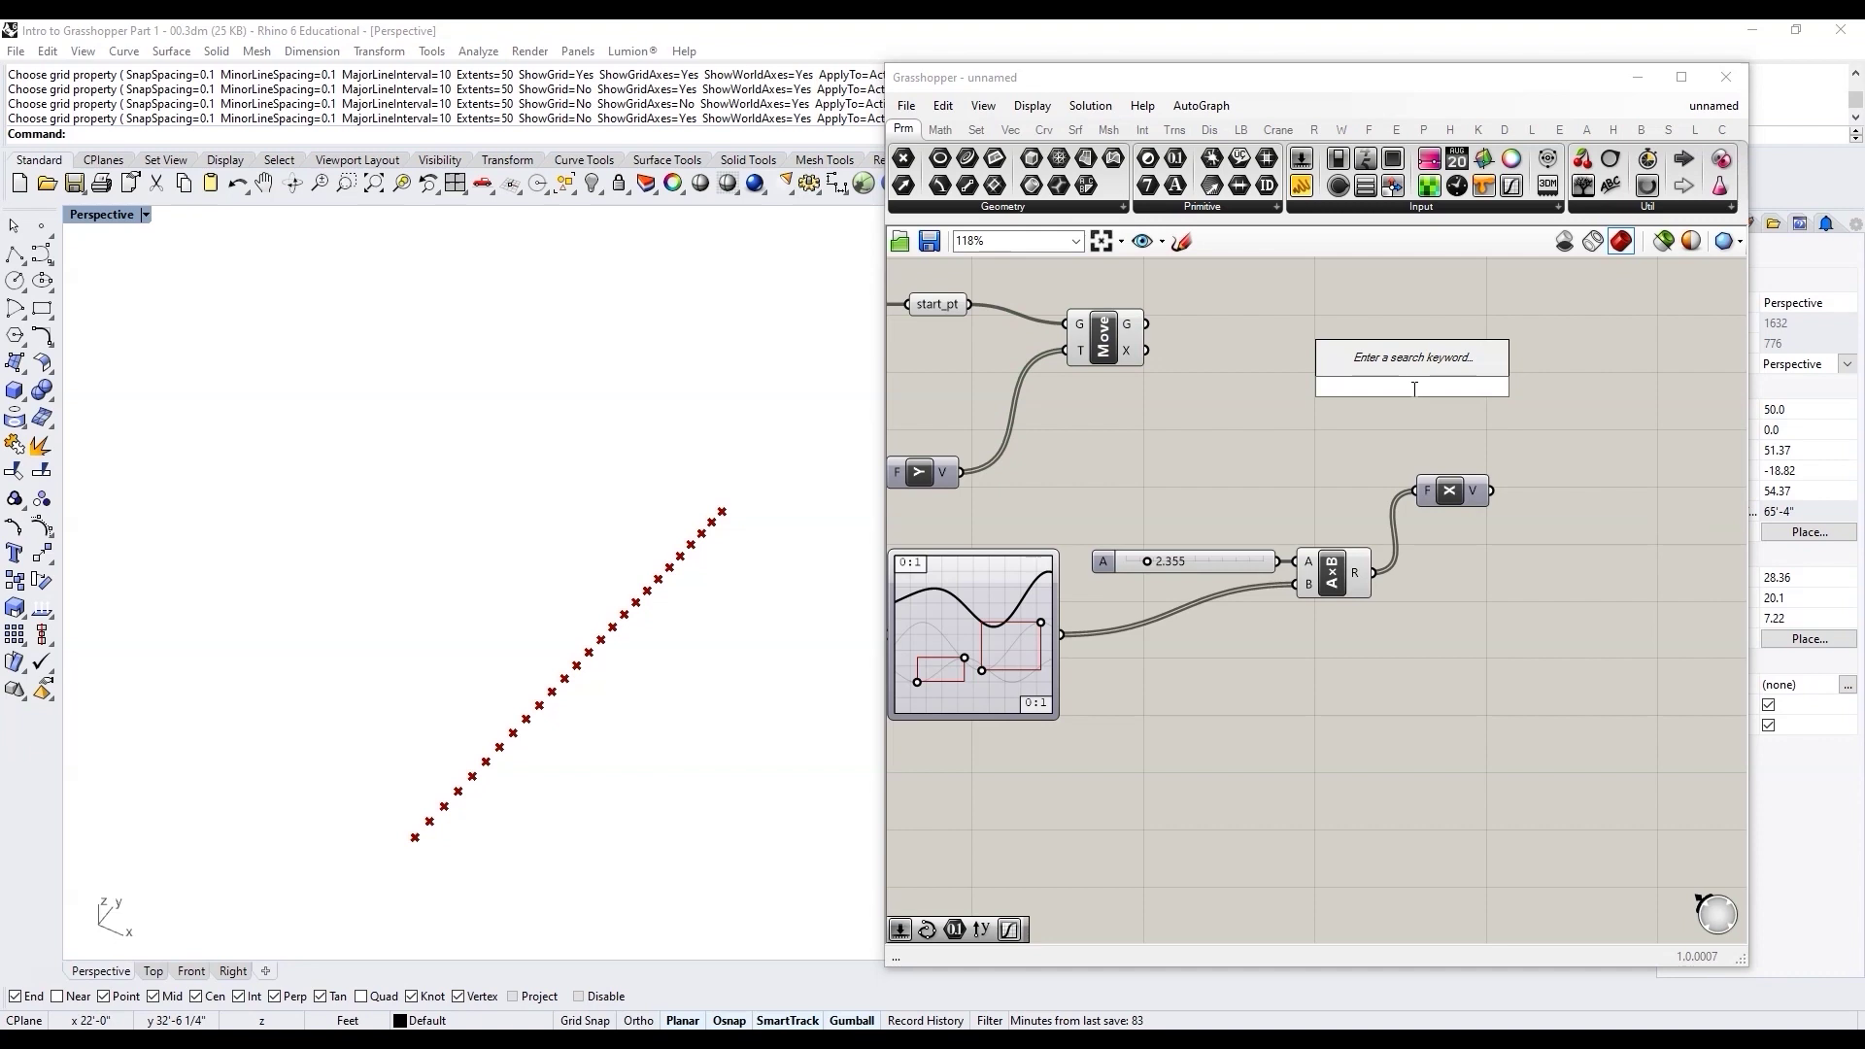
{"action": "type", "text": "move"}
{"action": "key", "text": "Return"}
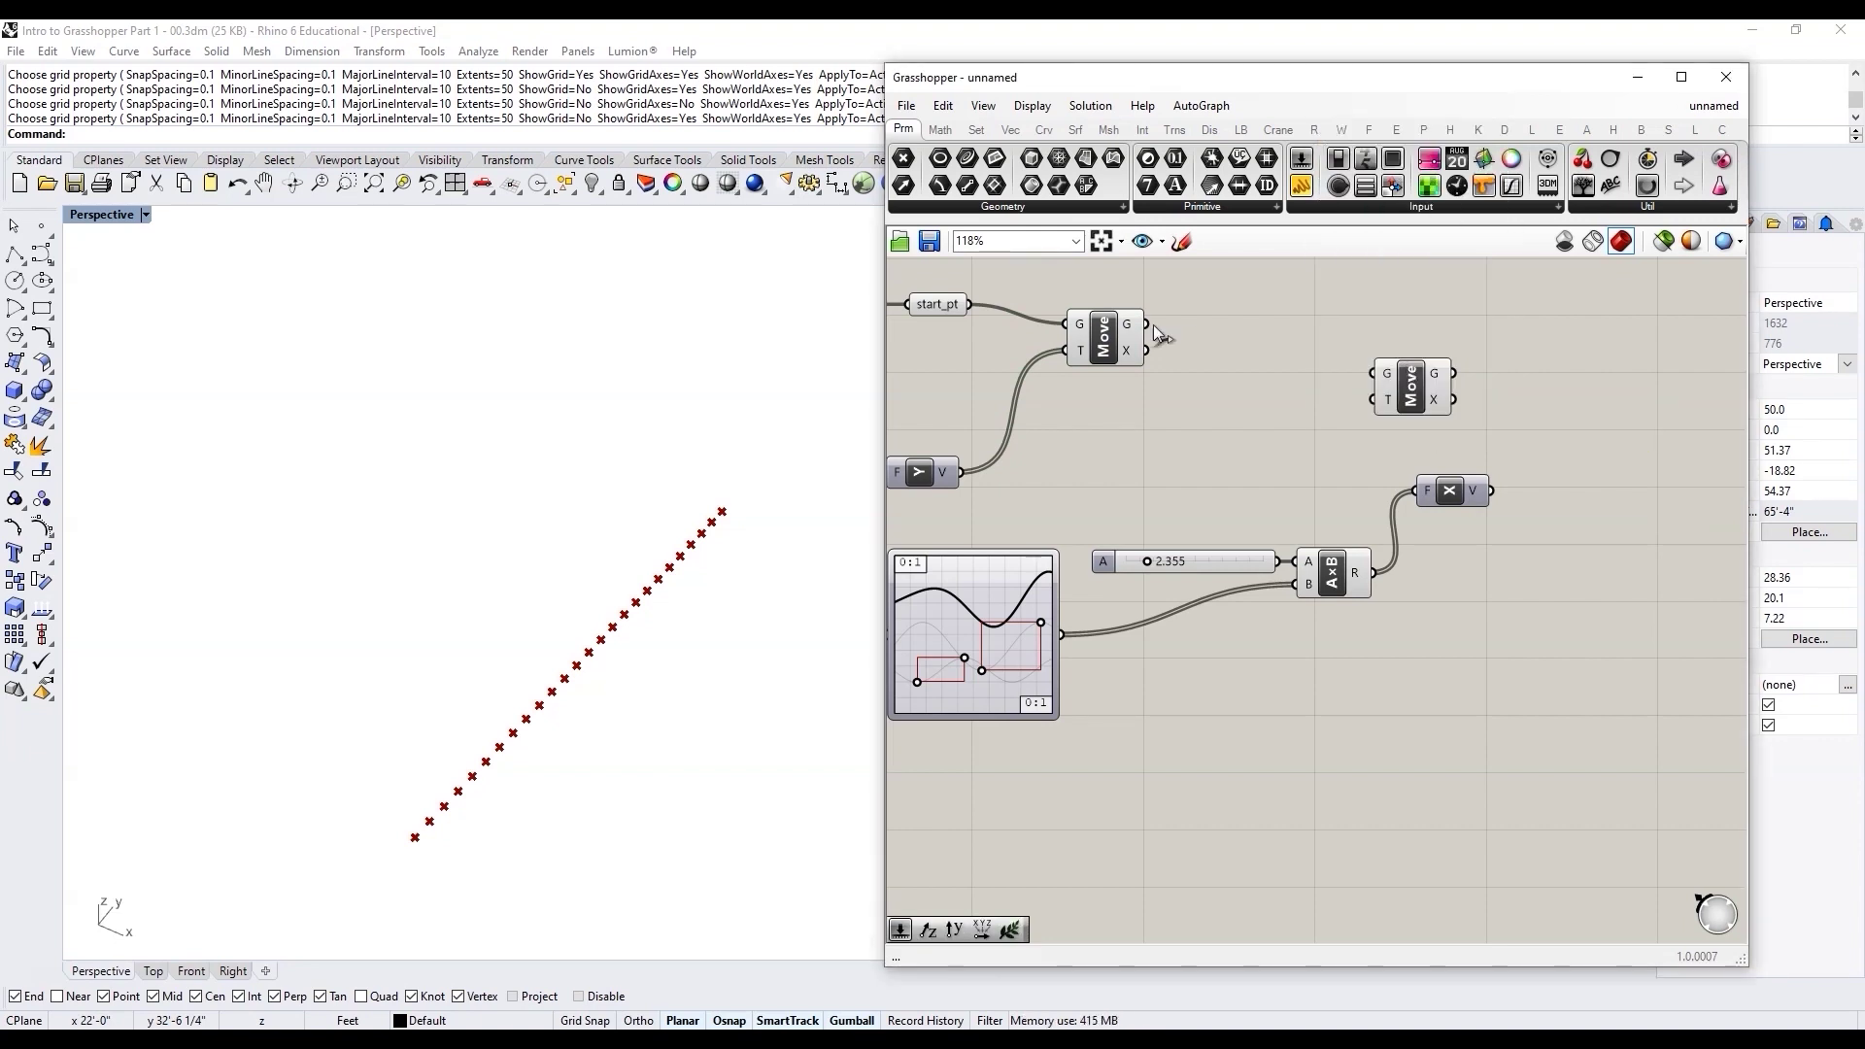
{"action": "left_click", "coordinate": [1108, 341]}
{"action": "left_click_drag", "start_coordinate": [1147, 323], "coordinate": [1638, 401]}
{"action": "left_click", "coordinate": [1449, 500]}
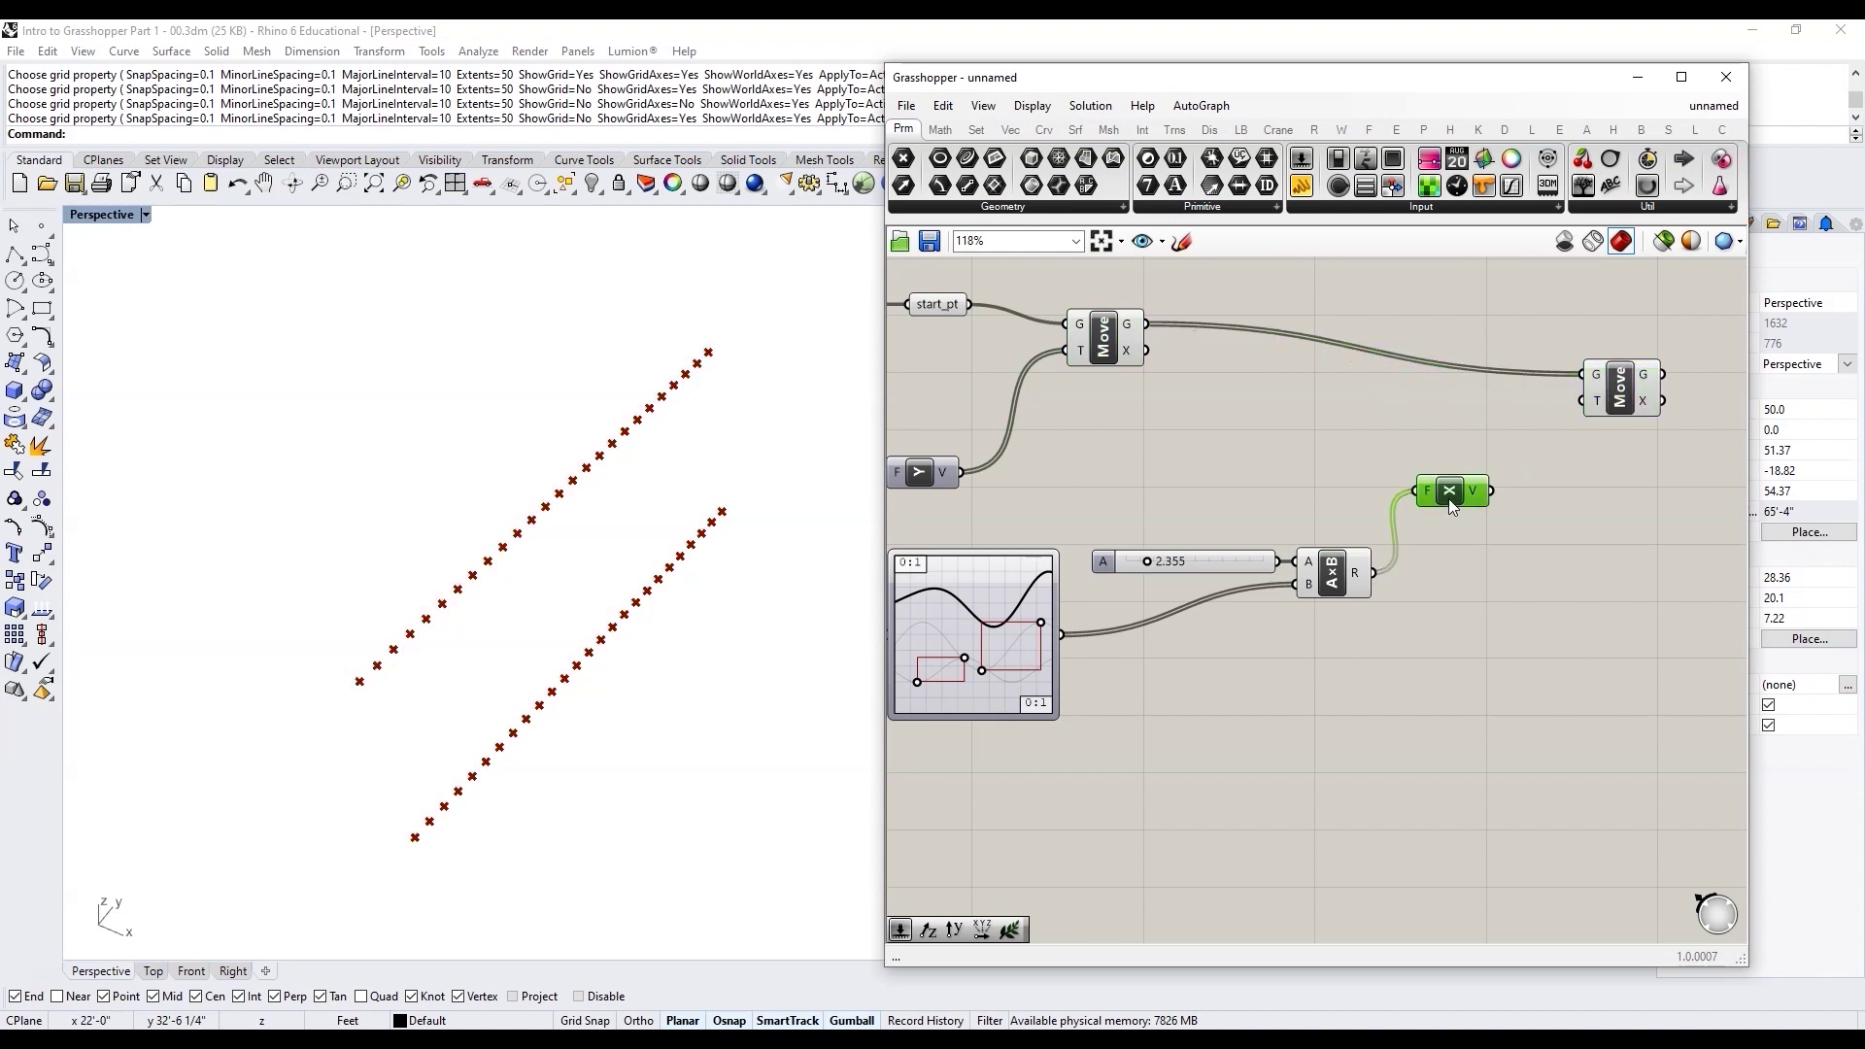
{"action": "left_click_drag", "start_coordinate": [1570, 411], "coordinate": [1569, 411]}
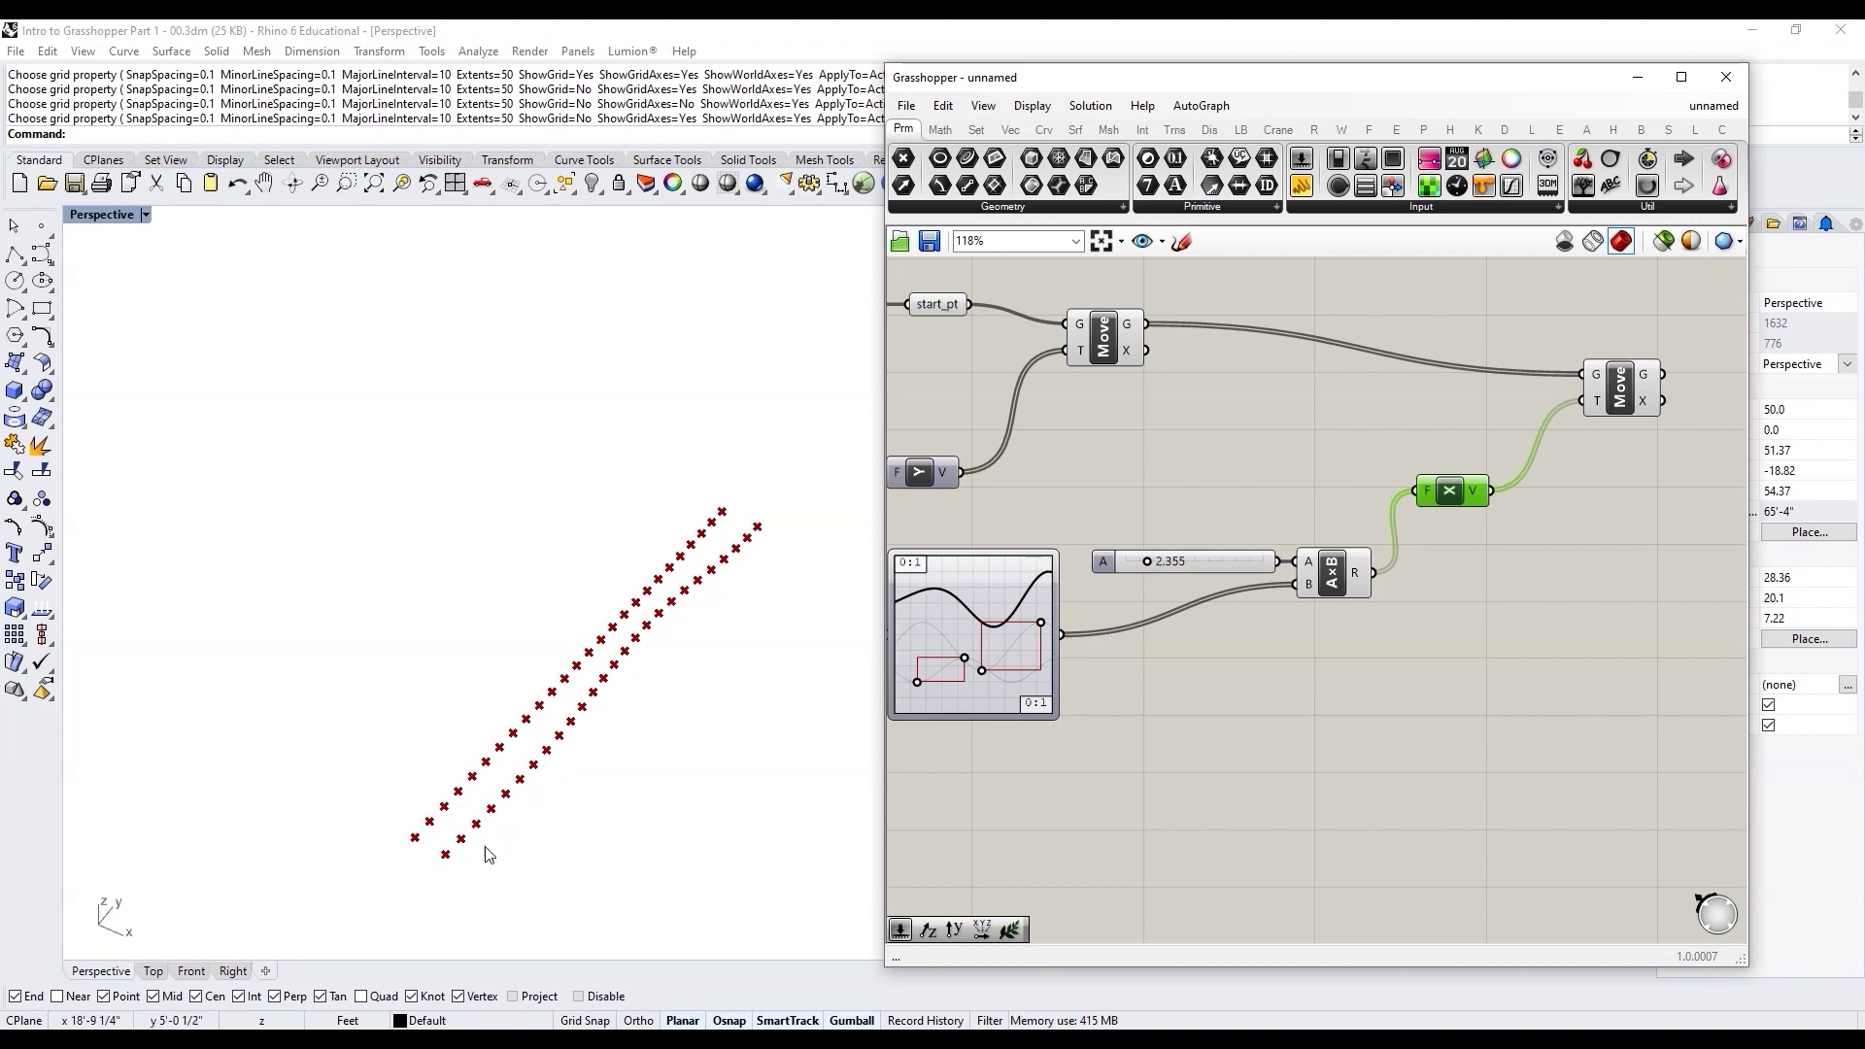
Step: Add a Vector Display using the first Move's geometry as anchor (A) and the Unit X output as vector (V)
{"action": "right_click_drag", "start_coordinate": [1616, 458], "coordinate": [1535, 488]}
{"action": "scroll", "coordinate": [1535, 491], "scroll_direction": "up", "scroll_amount": 1}
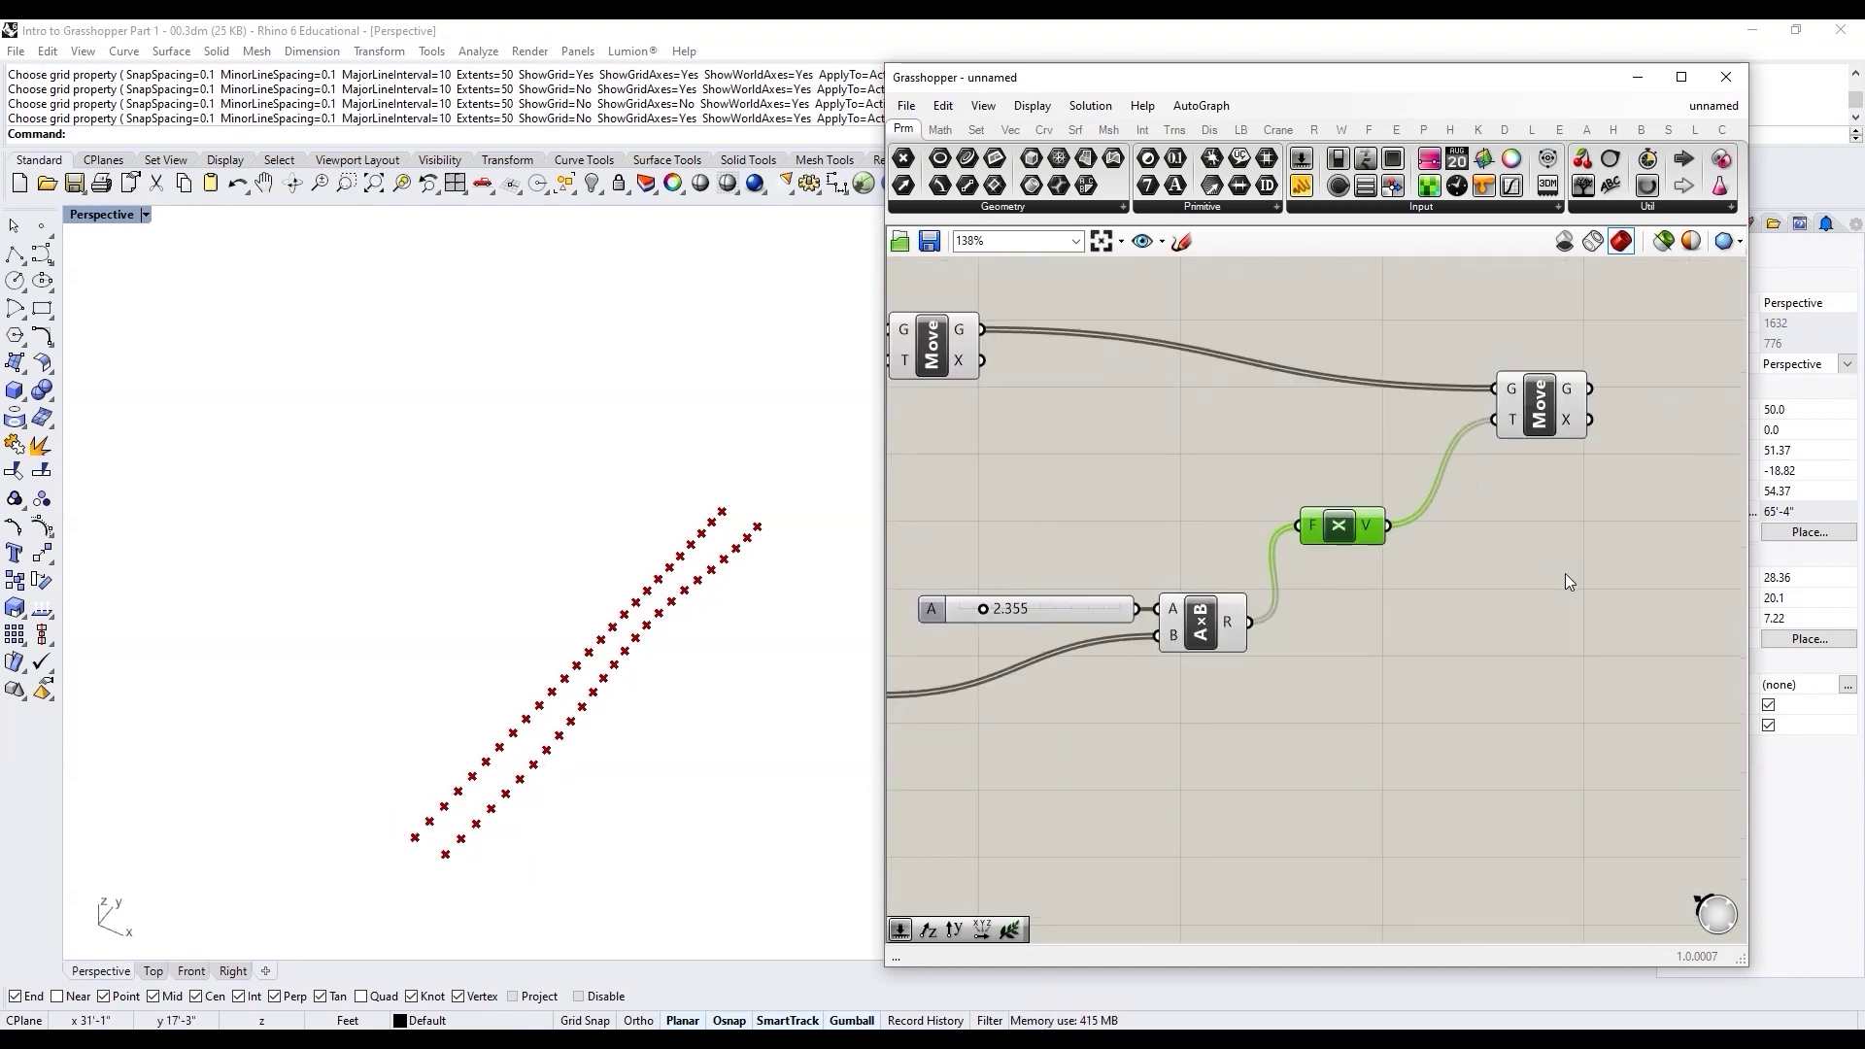
{"action": "double_click", "coordinate": [1565, 573]}
{"action": "type", "text": "ve"}
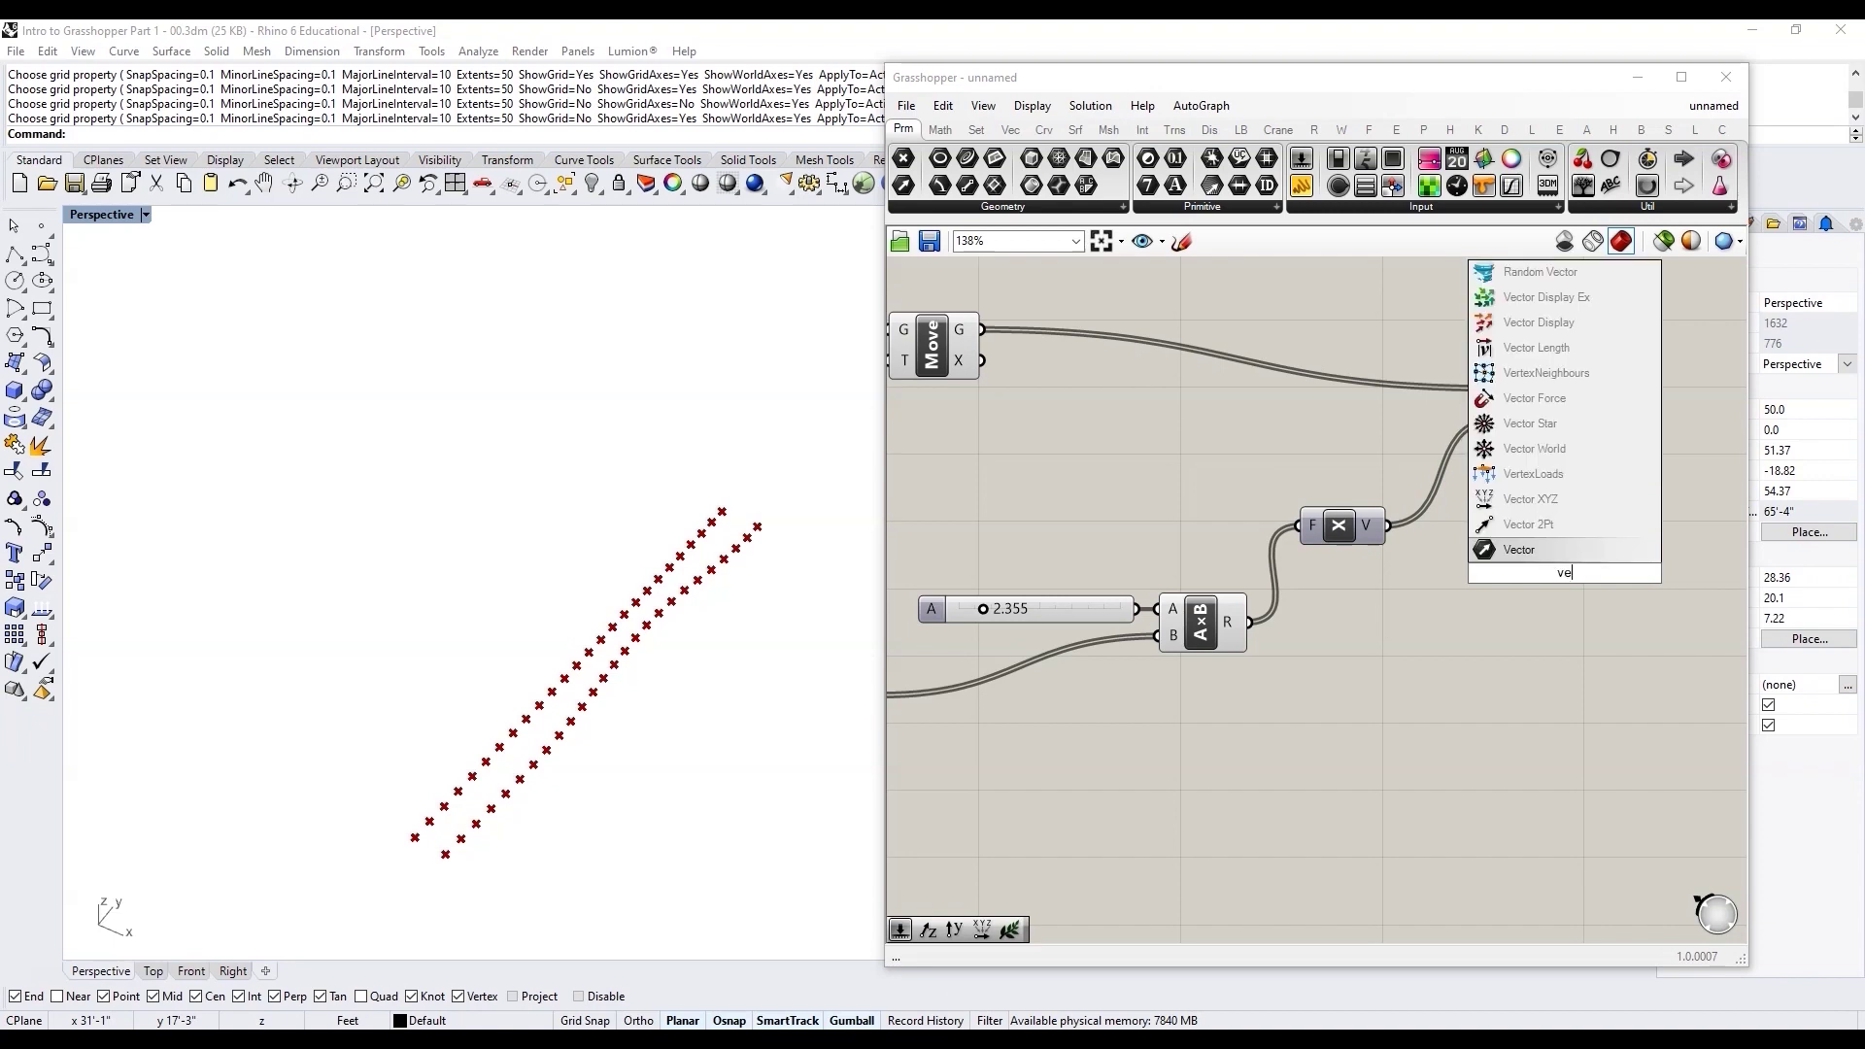
{"action": "type", "text": "ctor di"}
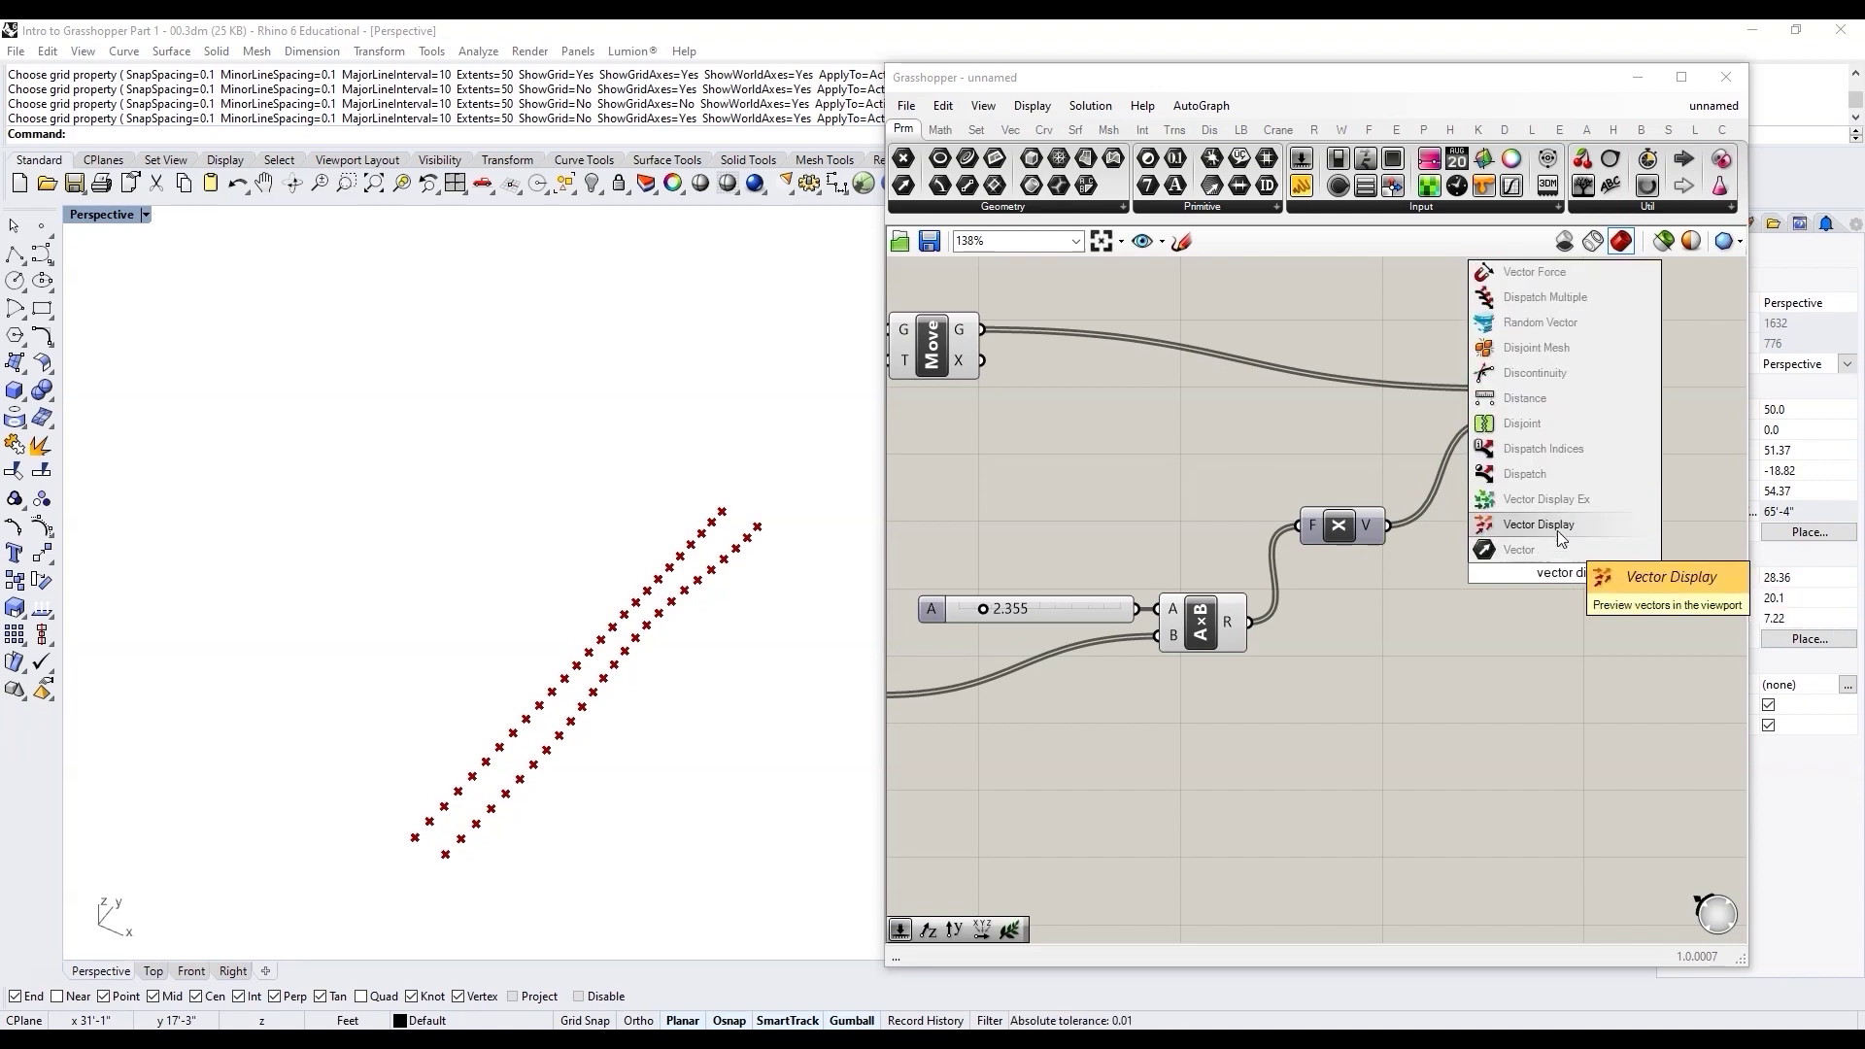
{"action": "left_click", "coordinate": [1558, 531]}
{"action": "left_click_drag", "start_coordinate": [1388, 525], "coordinate": [1522, 587]}
{"action": "left_click", "coordinate": [940, 348]}
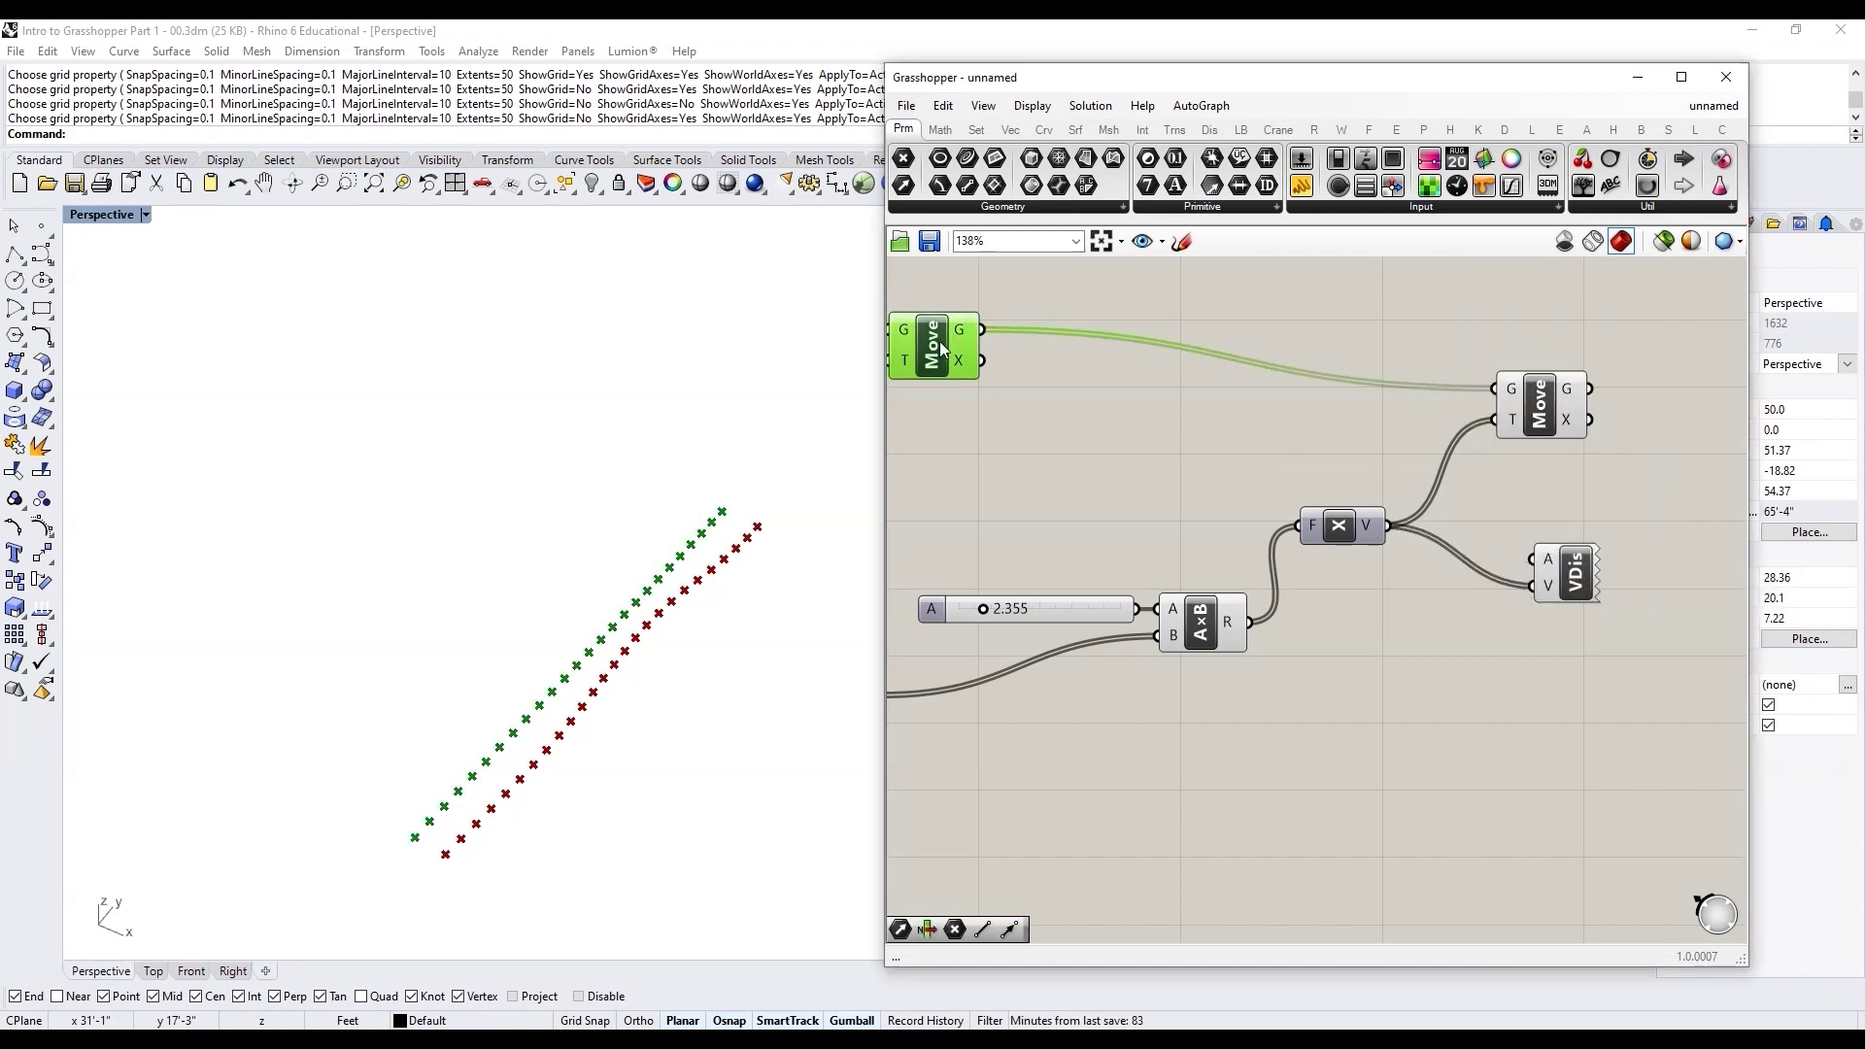
{"action": "left_click_drag", "start_coordinate": [1155, 381], "coordinate": [1531, 560]}
Step: Raise the upper control handle of the Graph Mapper curve slightly and set the Multiplication's A slider to about 8.370
{"action": "scroll", "coordinate": [1564, 555], "scroll_direction": "down", "scroll_amount": 4}
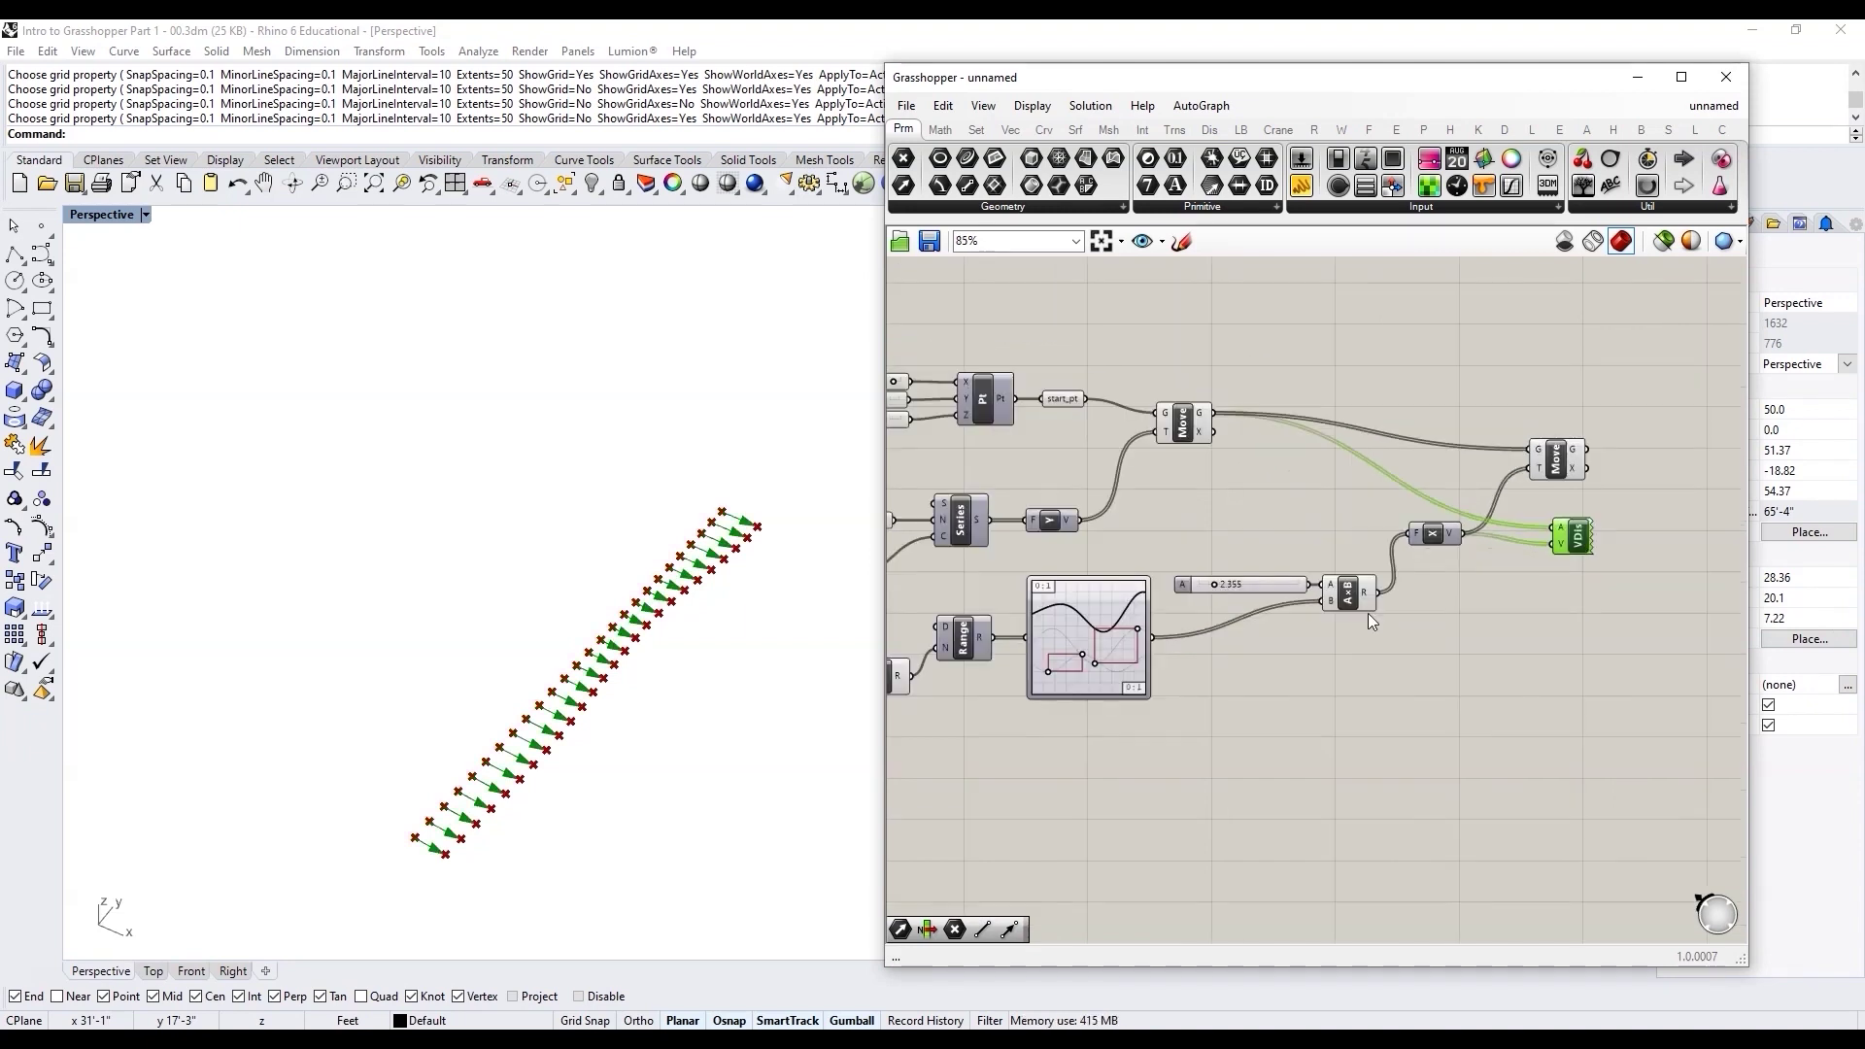
{"action": "scroll", "coordinate": [1076, 676], "scroll_direction": "up", "scroll_amount": 4}
{"action": "left_click_drag", "start_coordinate": [1178, 606], "coordinate": [1178, 590]}
{"action": "left_click_drag", "start_coordinate": [1305, 533], "coordinate": [1408, 532]}
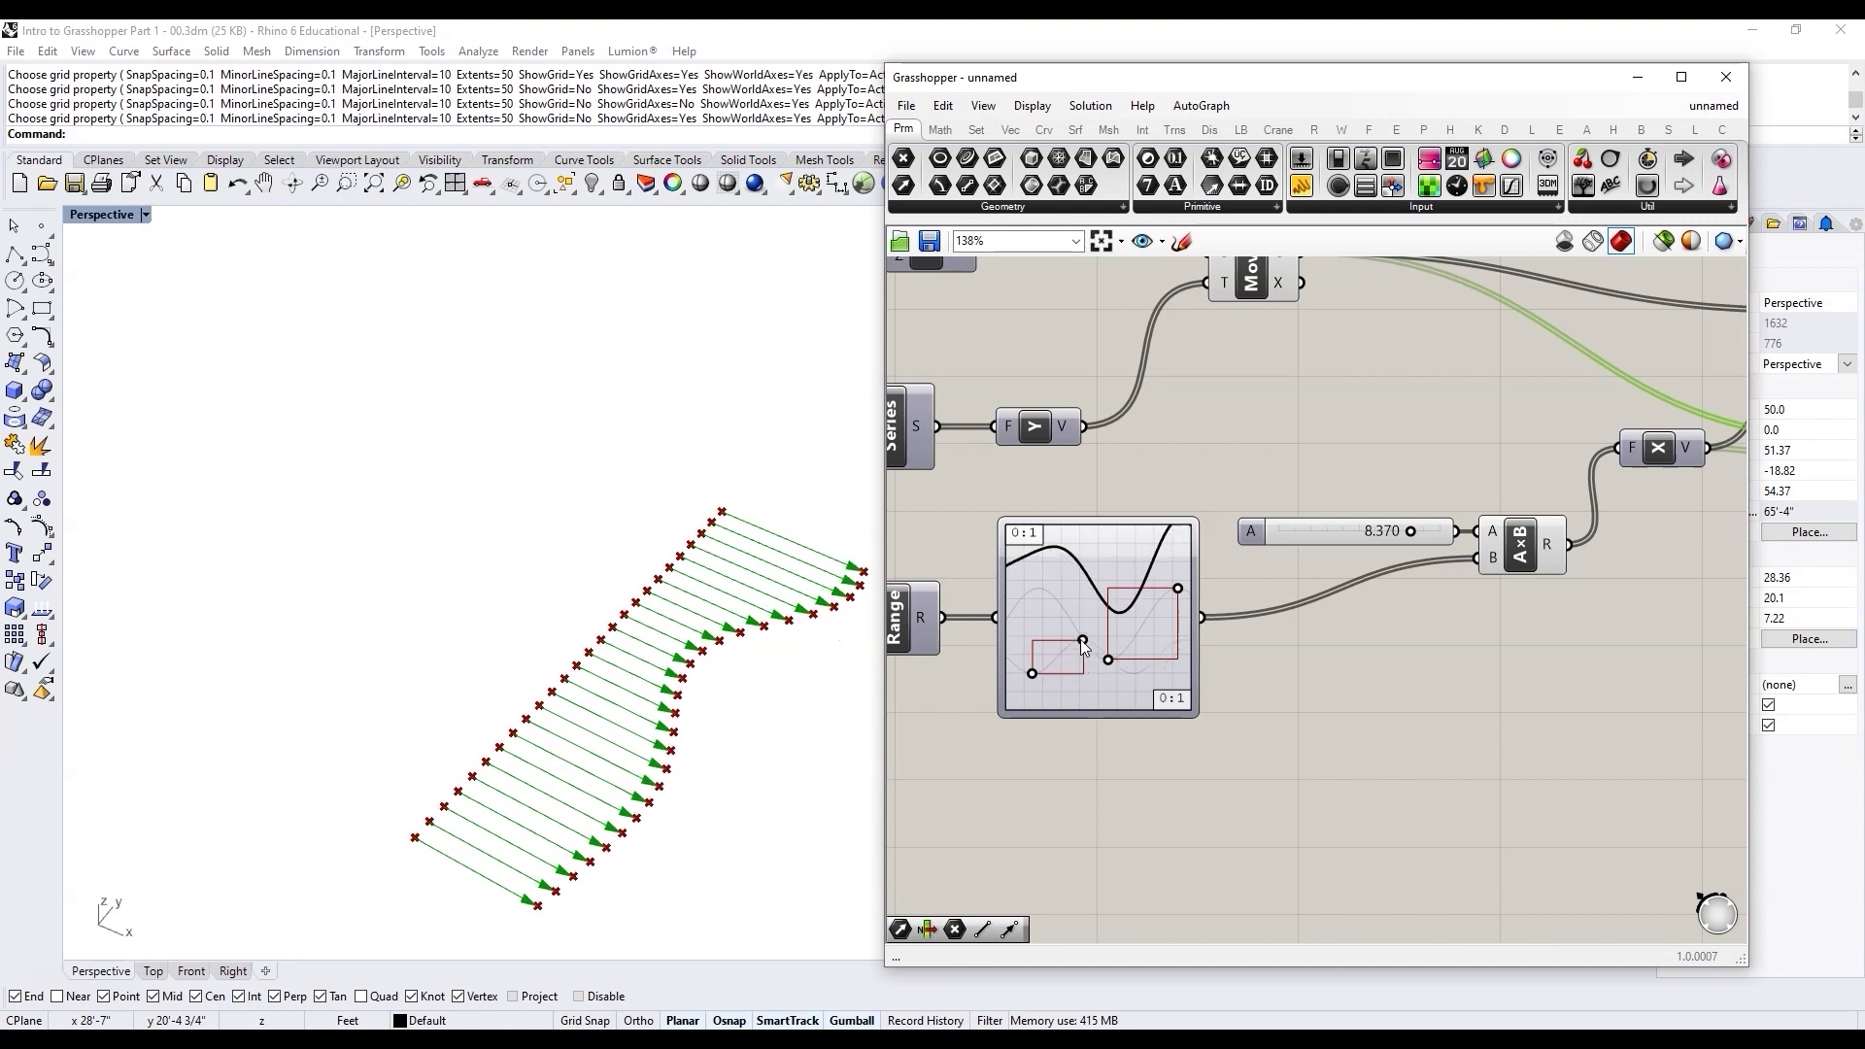
Step: Hide the previews of the first Move and the Vector Display so only the wave-shaped points show
{"action": "scroll", "coordinate": [1084, 639], "scroll_direction": "down", "scroll_amount": 3}
{"action": "left_click_drag", "start_coordinate": [1232, 544], "coordinate": [927, 390]}
{"action": "middle_click", "coordinate": [1149, 483]}
{"action": "left_click", "coordinate": [1597, 593]}
{"action": "middle_click", "coordinate": [1600, 602]}
{"action": "left_click", "coordinate": [1659, 544]}
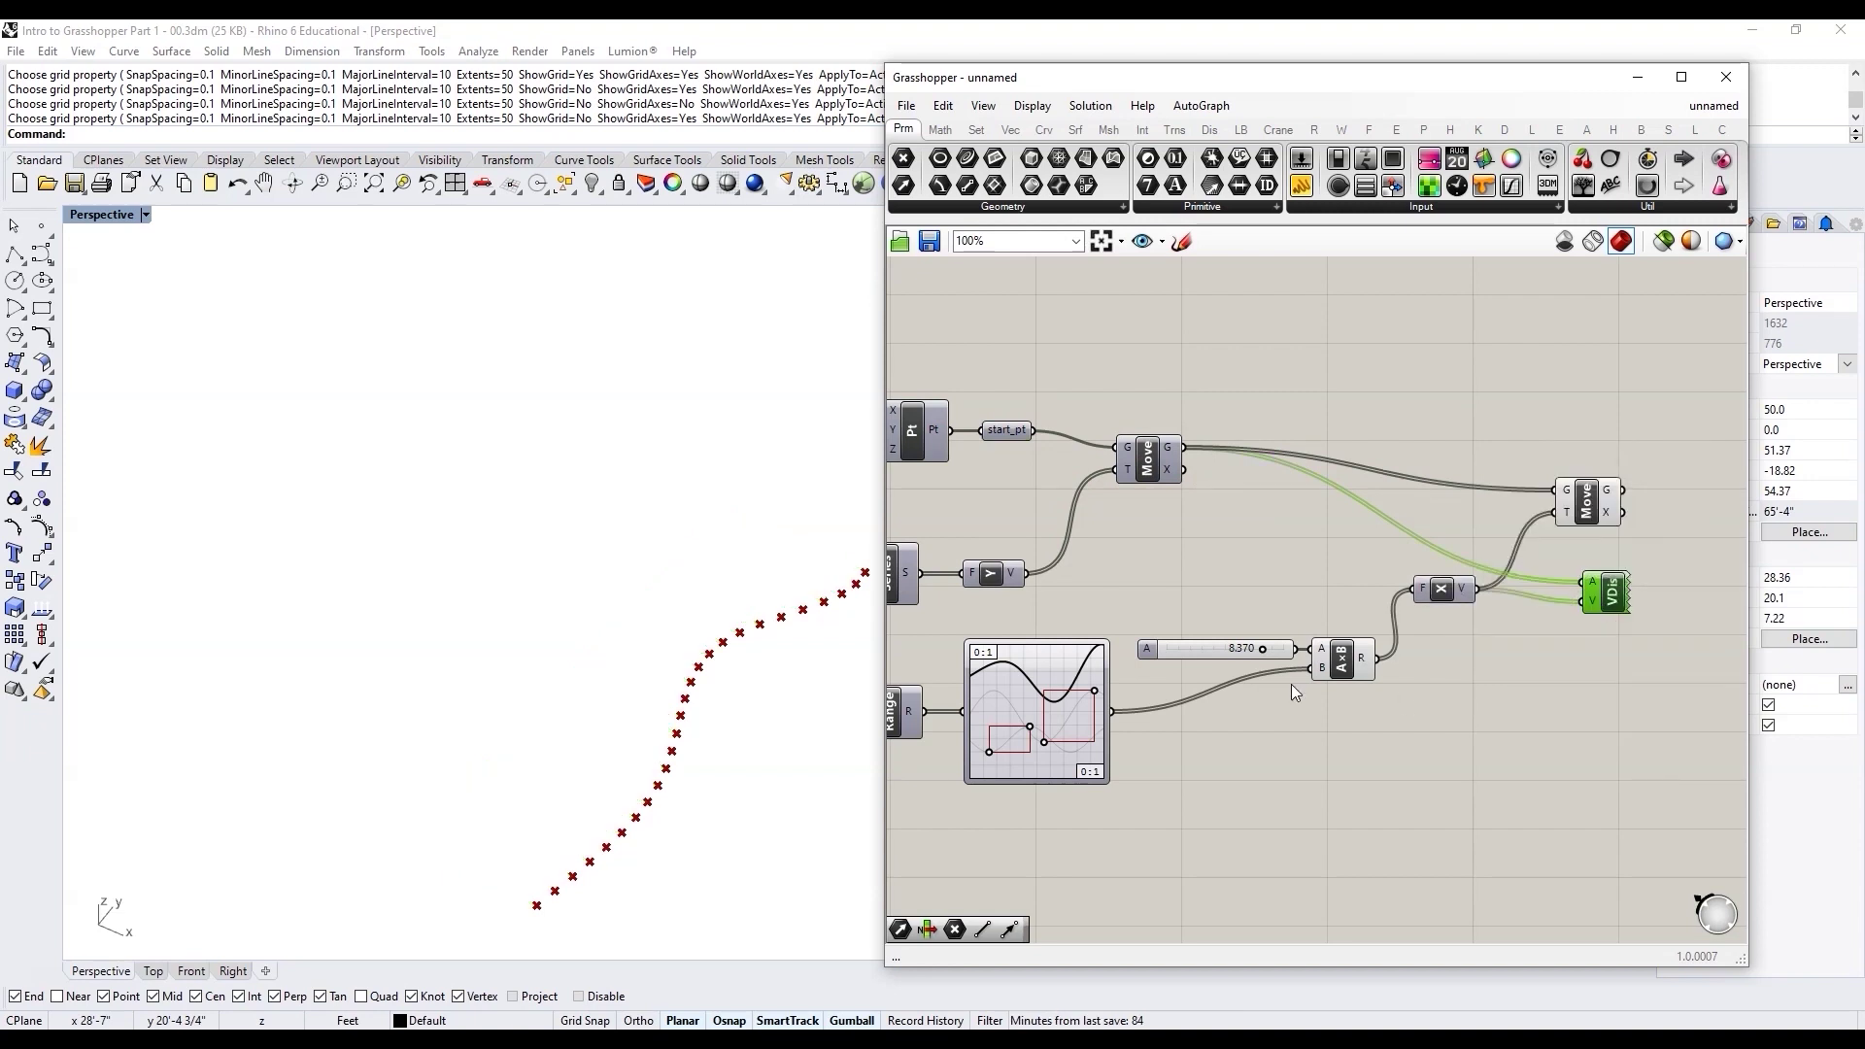
Step: Add an Interpolate curve component and connect the second Move's geometry (G) to its vertices (V) input
{"action": "scroll", "coordinate": [1282, 683], "scroll_direction": "down", "scroll_amount": 5}
{"action": "right_click_drag", "start_coordinate": [740, 724], "coordinate": [668, 735]}
{"action": "scroll", "coordinate": [670, 735], "scroll_direction": "down", "scroll_amount": 6}
{"action": "scroll", "coordinate": [794, 731], "scroll_direction": "up", "scroll_amount": 5}
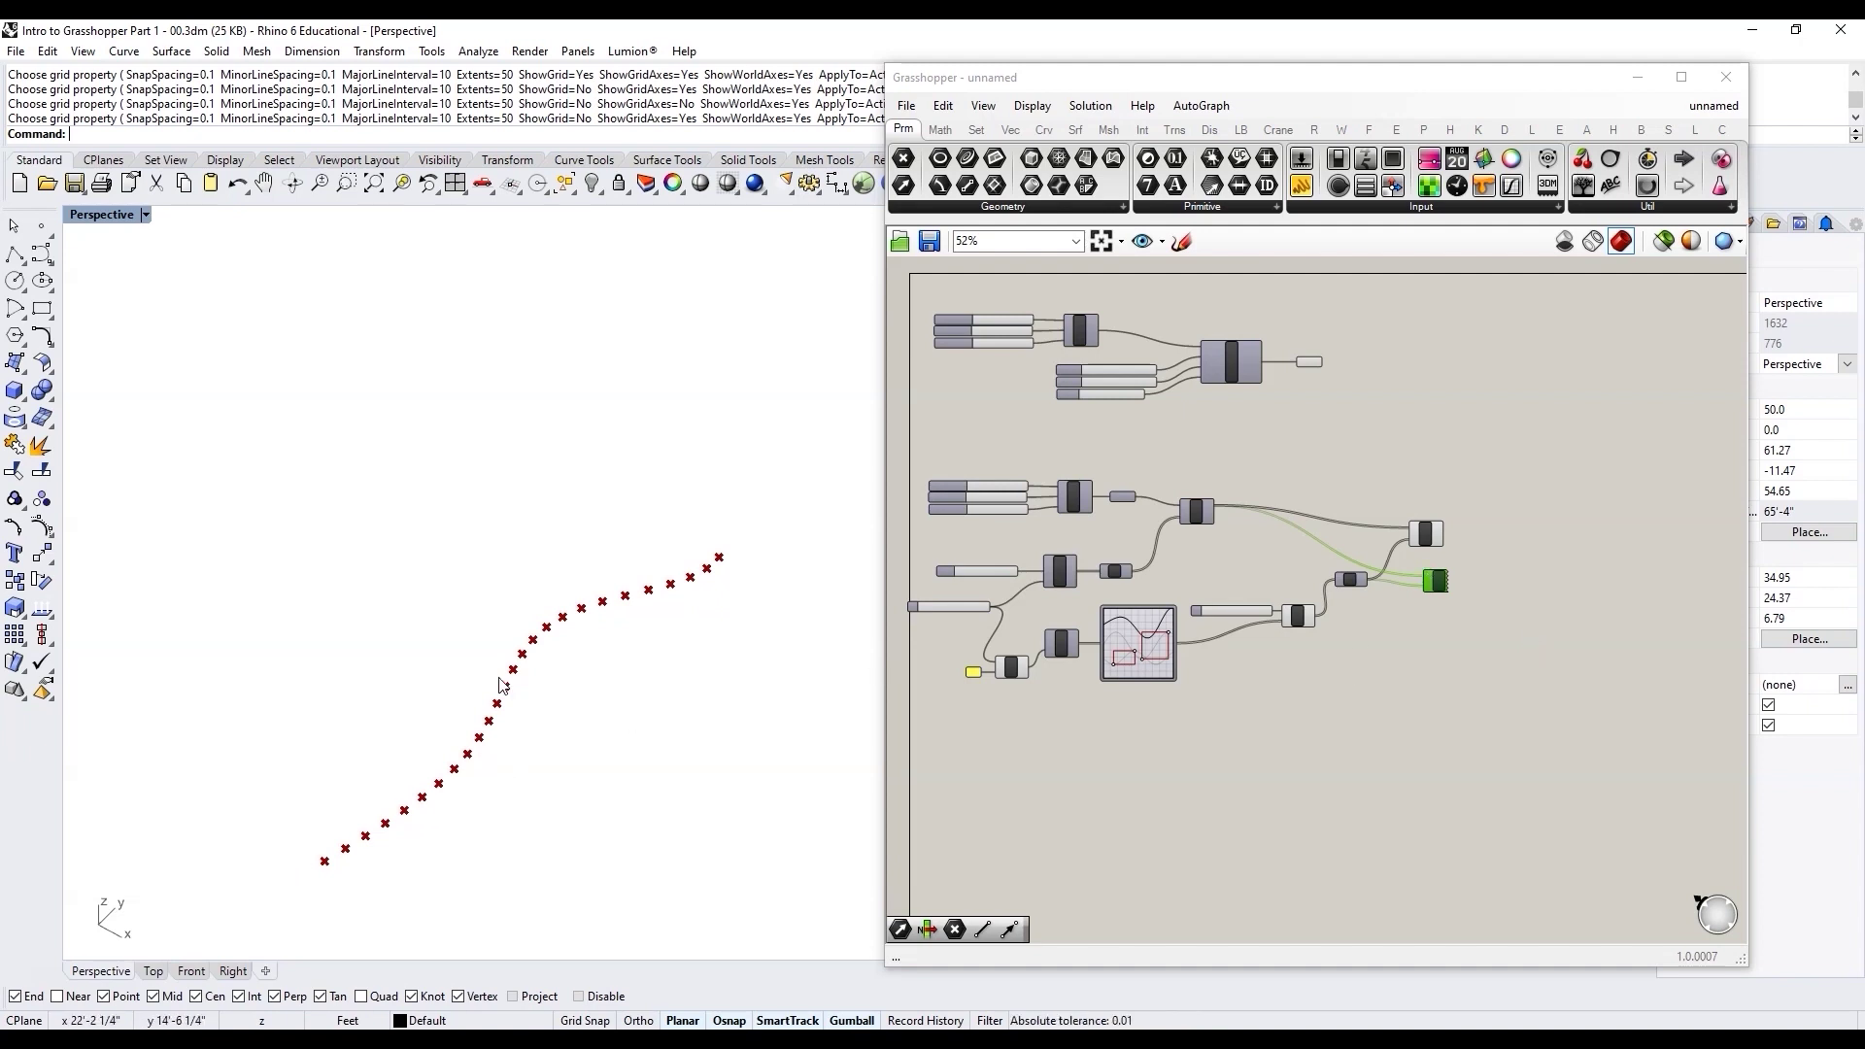
{"action": "scroll", "coordinate": [1534, 556], "scroll_direction": "up", "scroll_amount": 5}
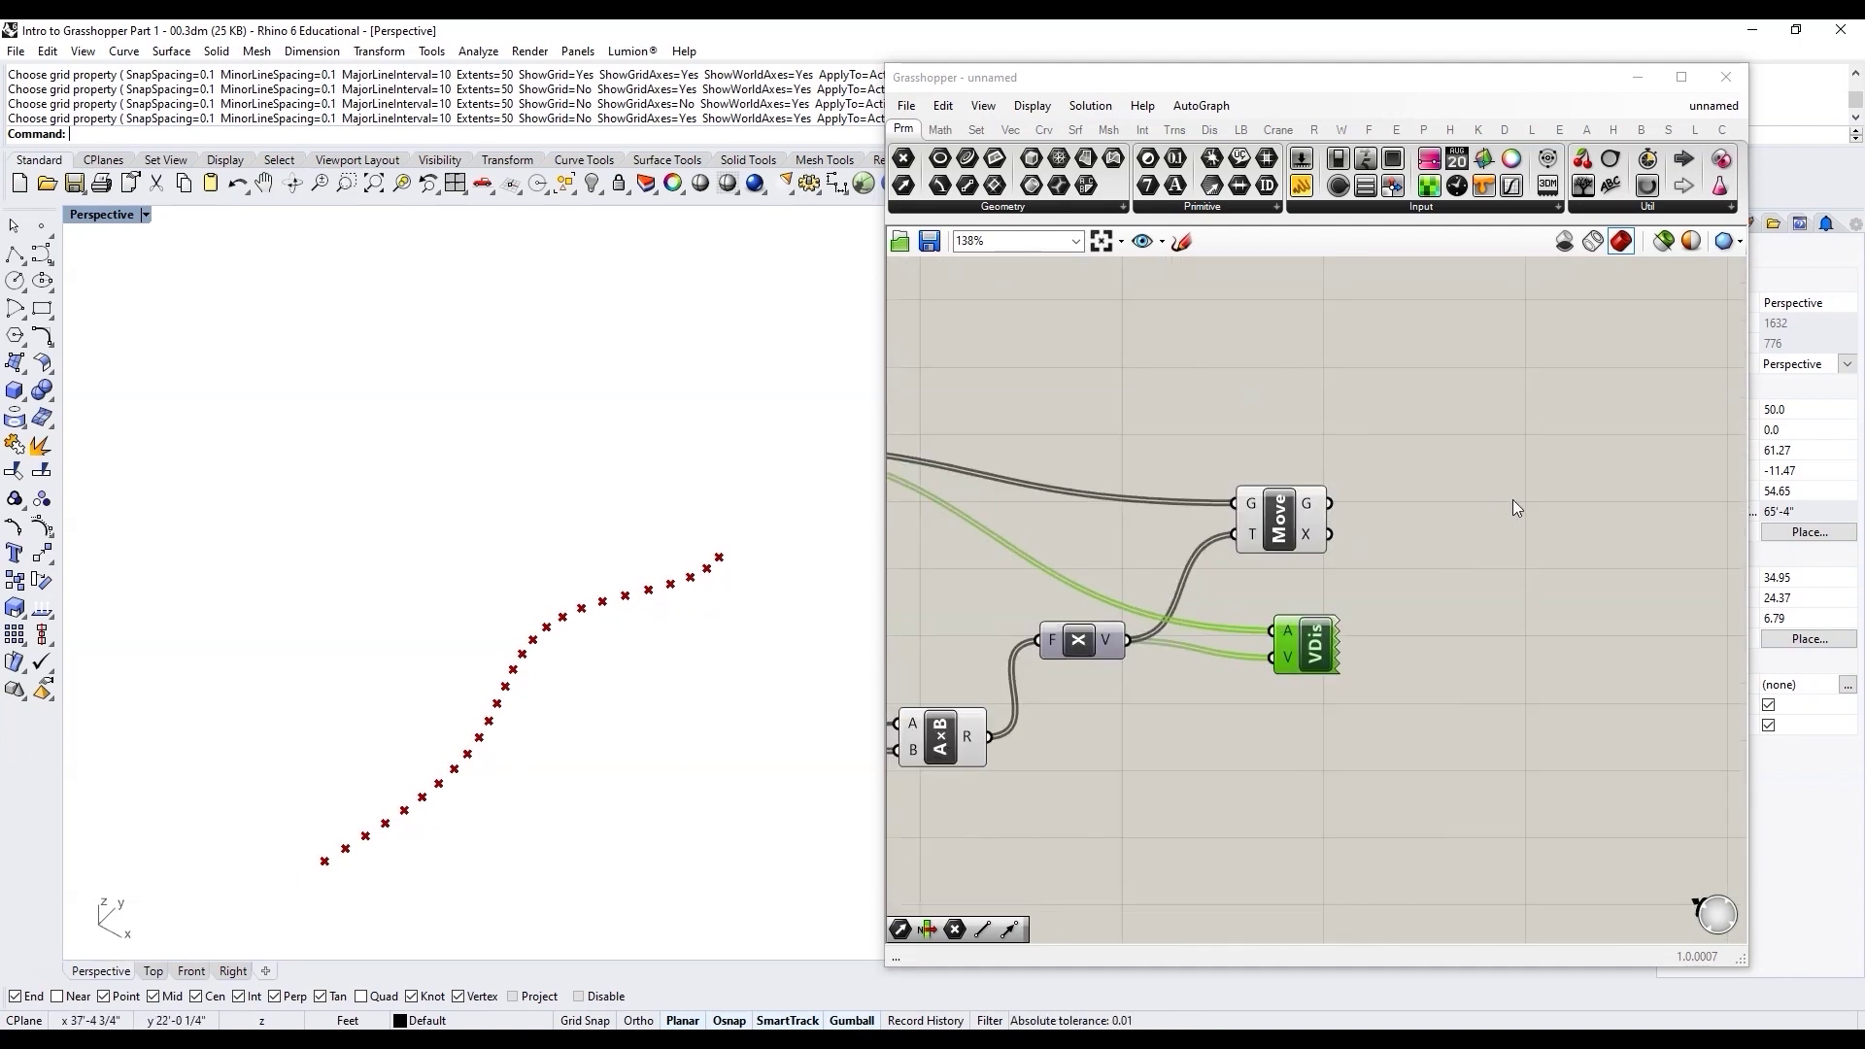
{"action": "double_click", "coordinate": [1512, 499]}
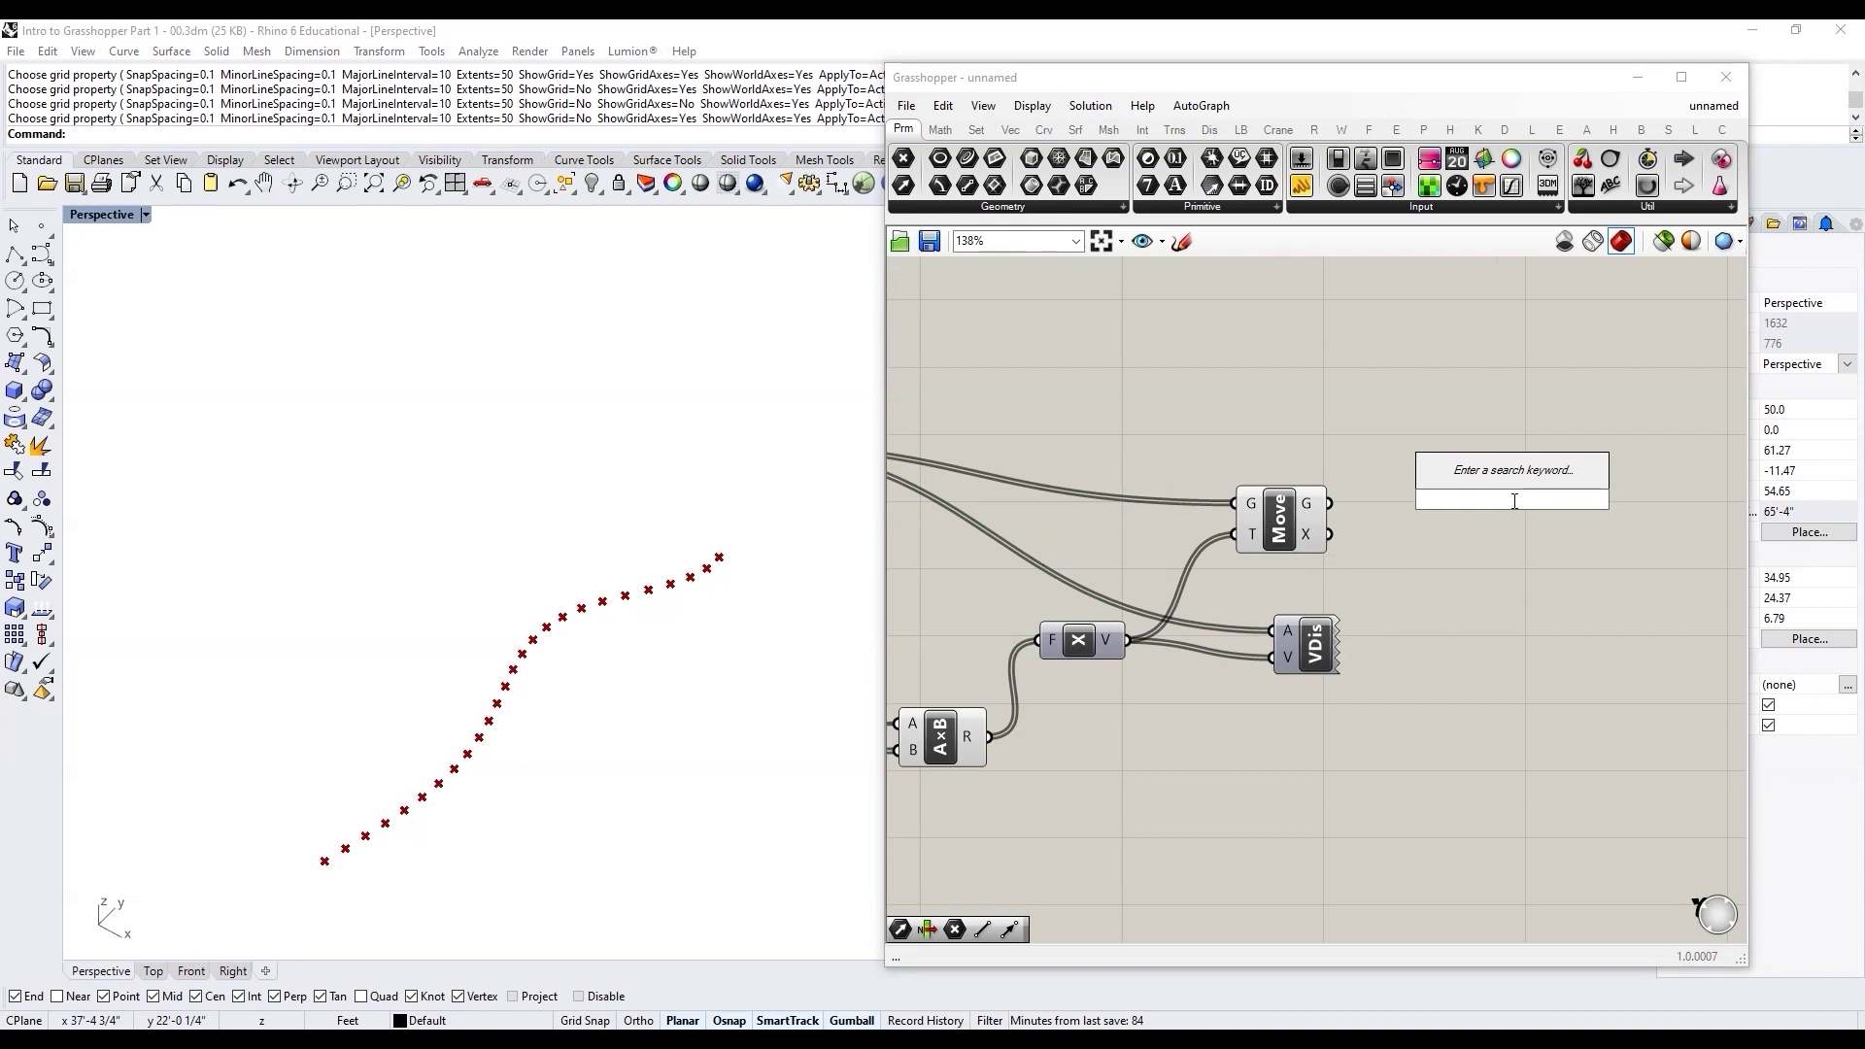
{"action": "type", "text": "inter"}
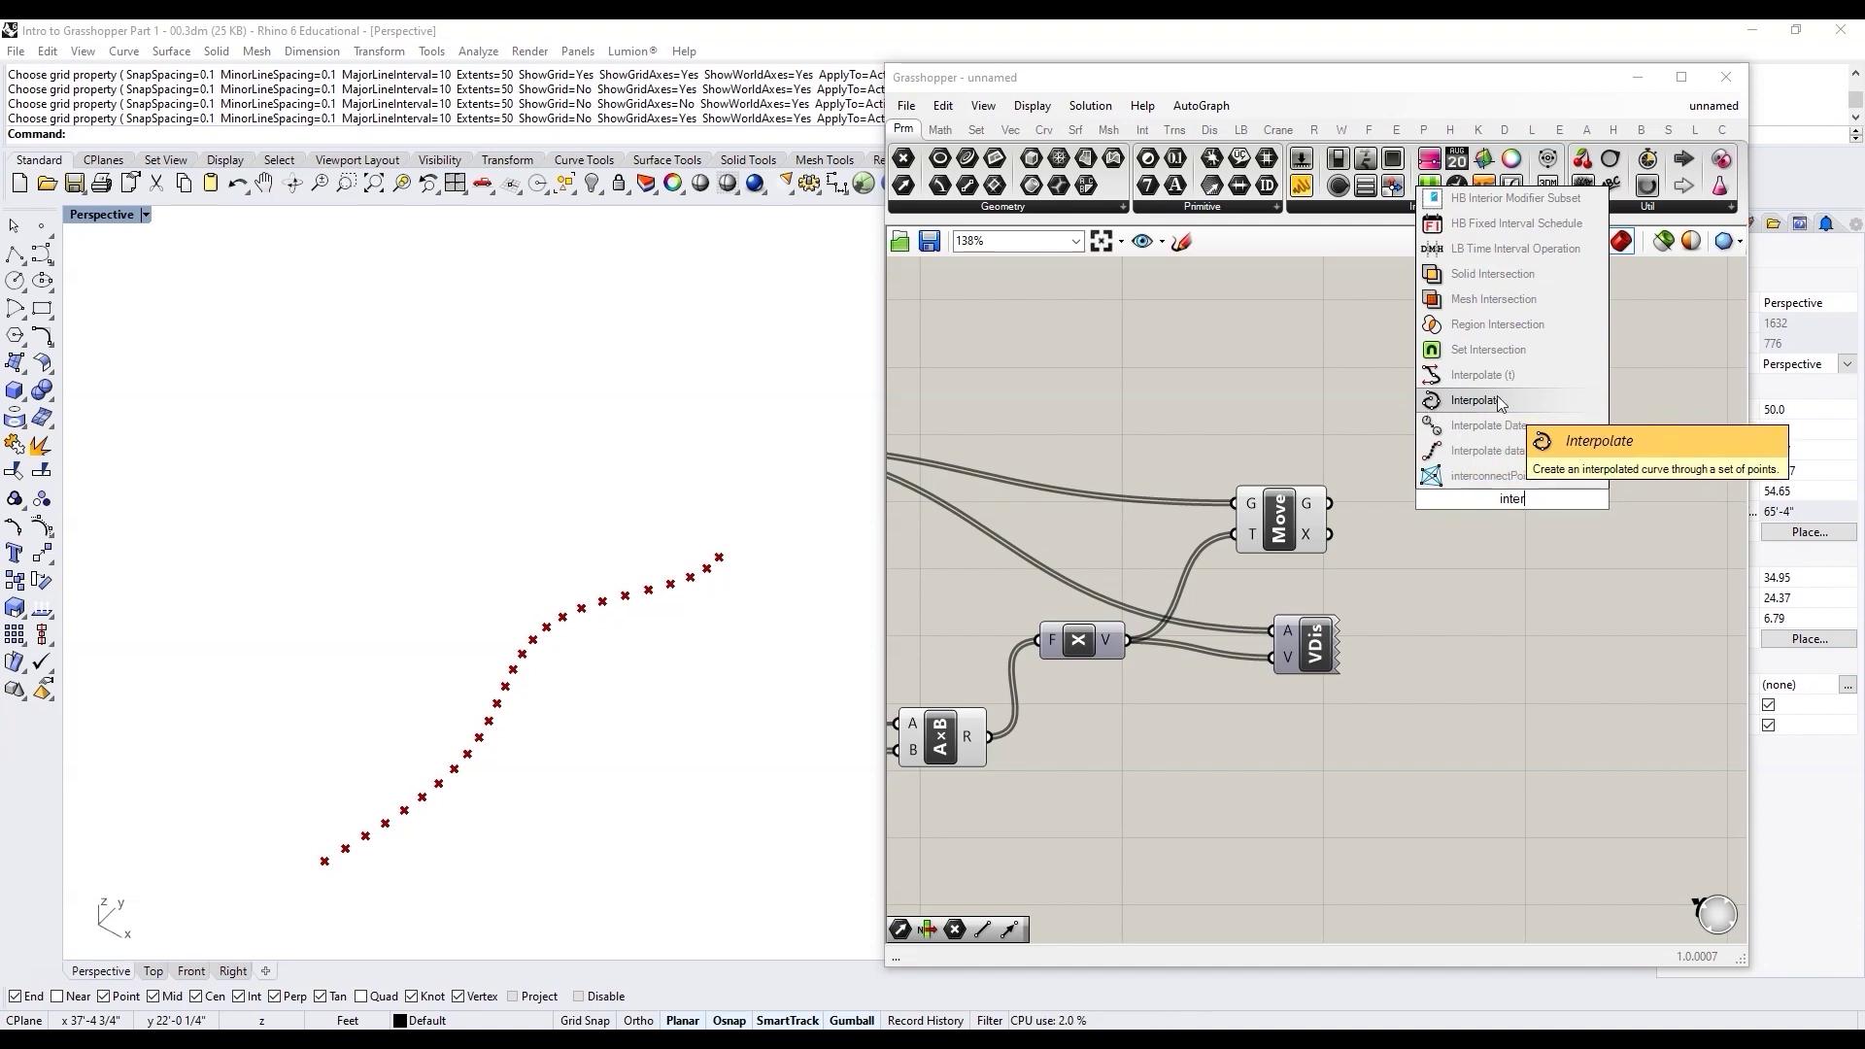
{"action": "left_click", "coordinate": [1501, 401]}
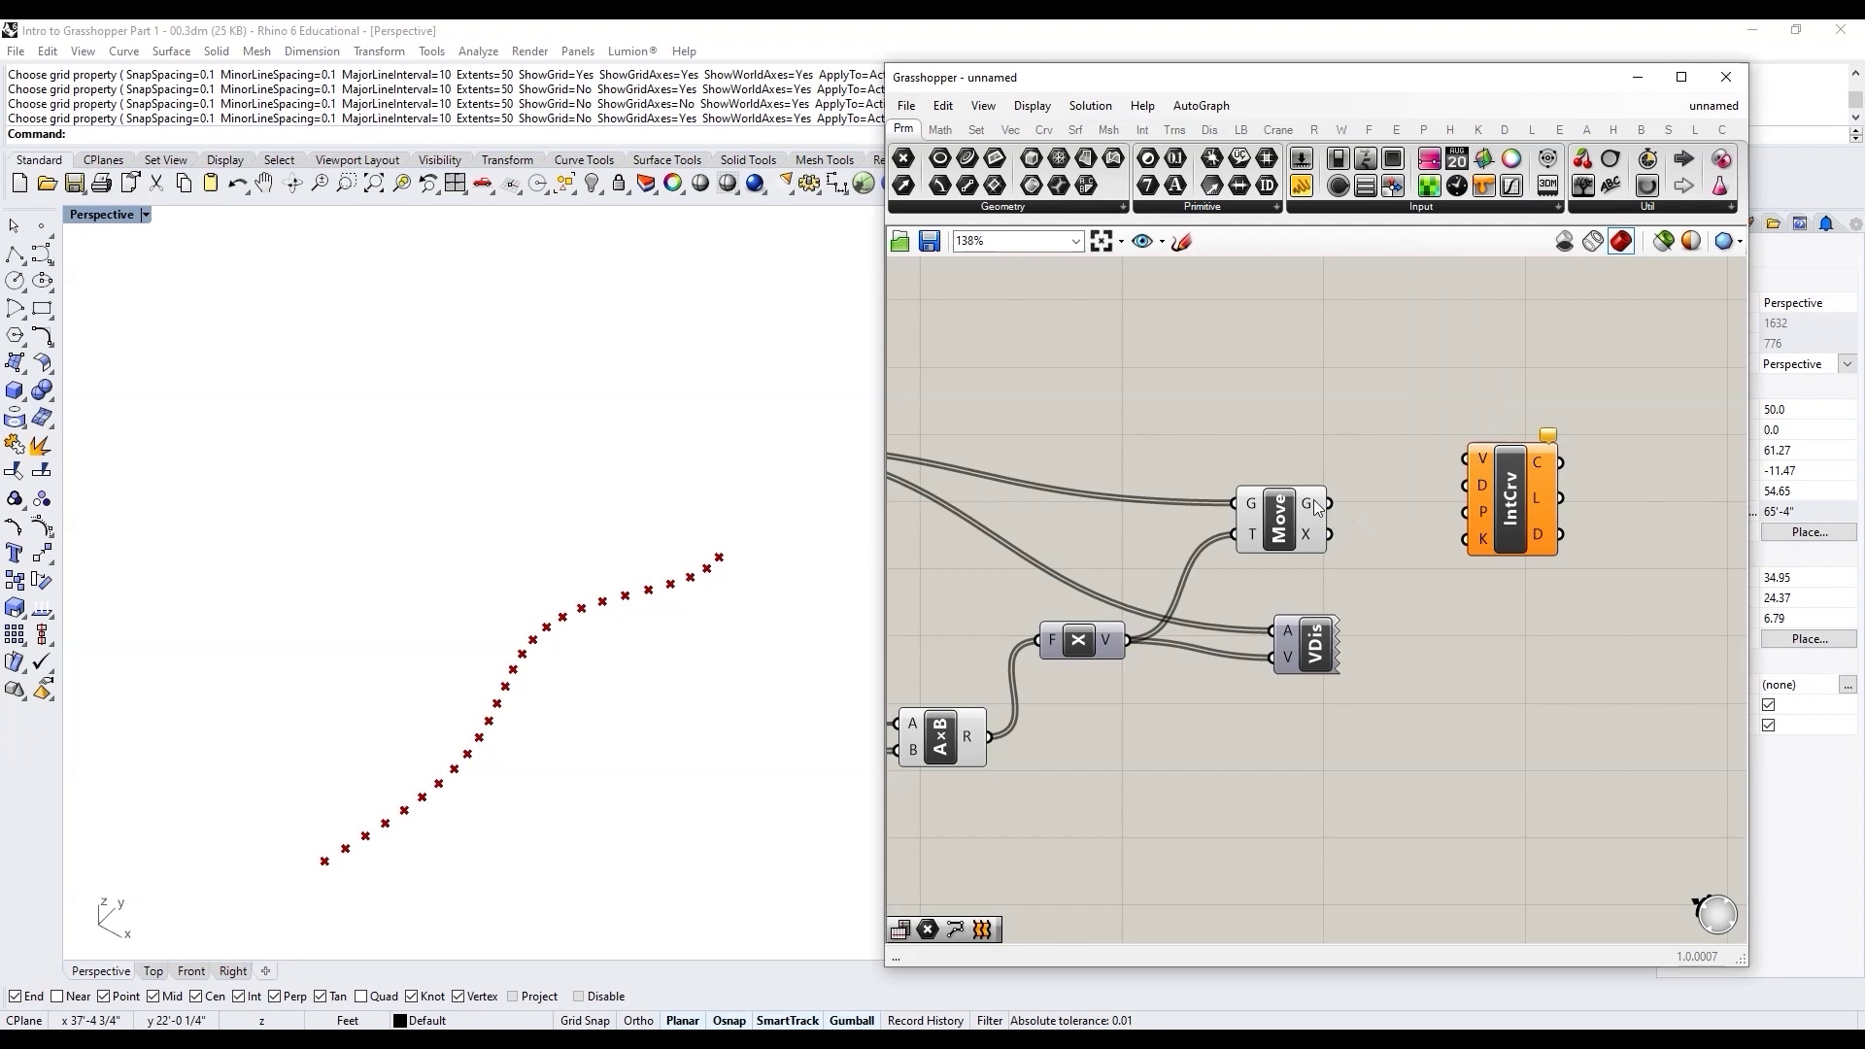
{"action": "mouse_move", "coordinate": [1316, 507]}
{"action": "left_click_drag", "start_coordinate": [1484, 464], "coordinate": [1484, 503]}
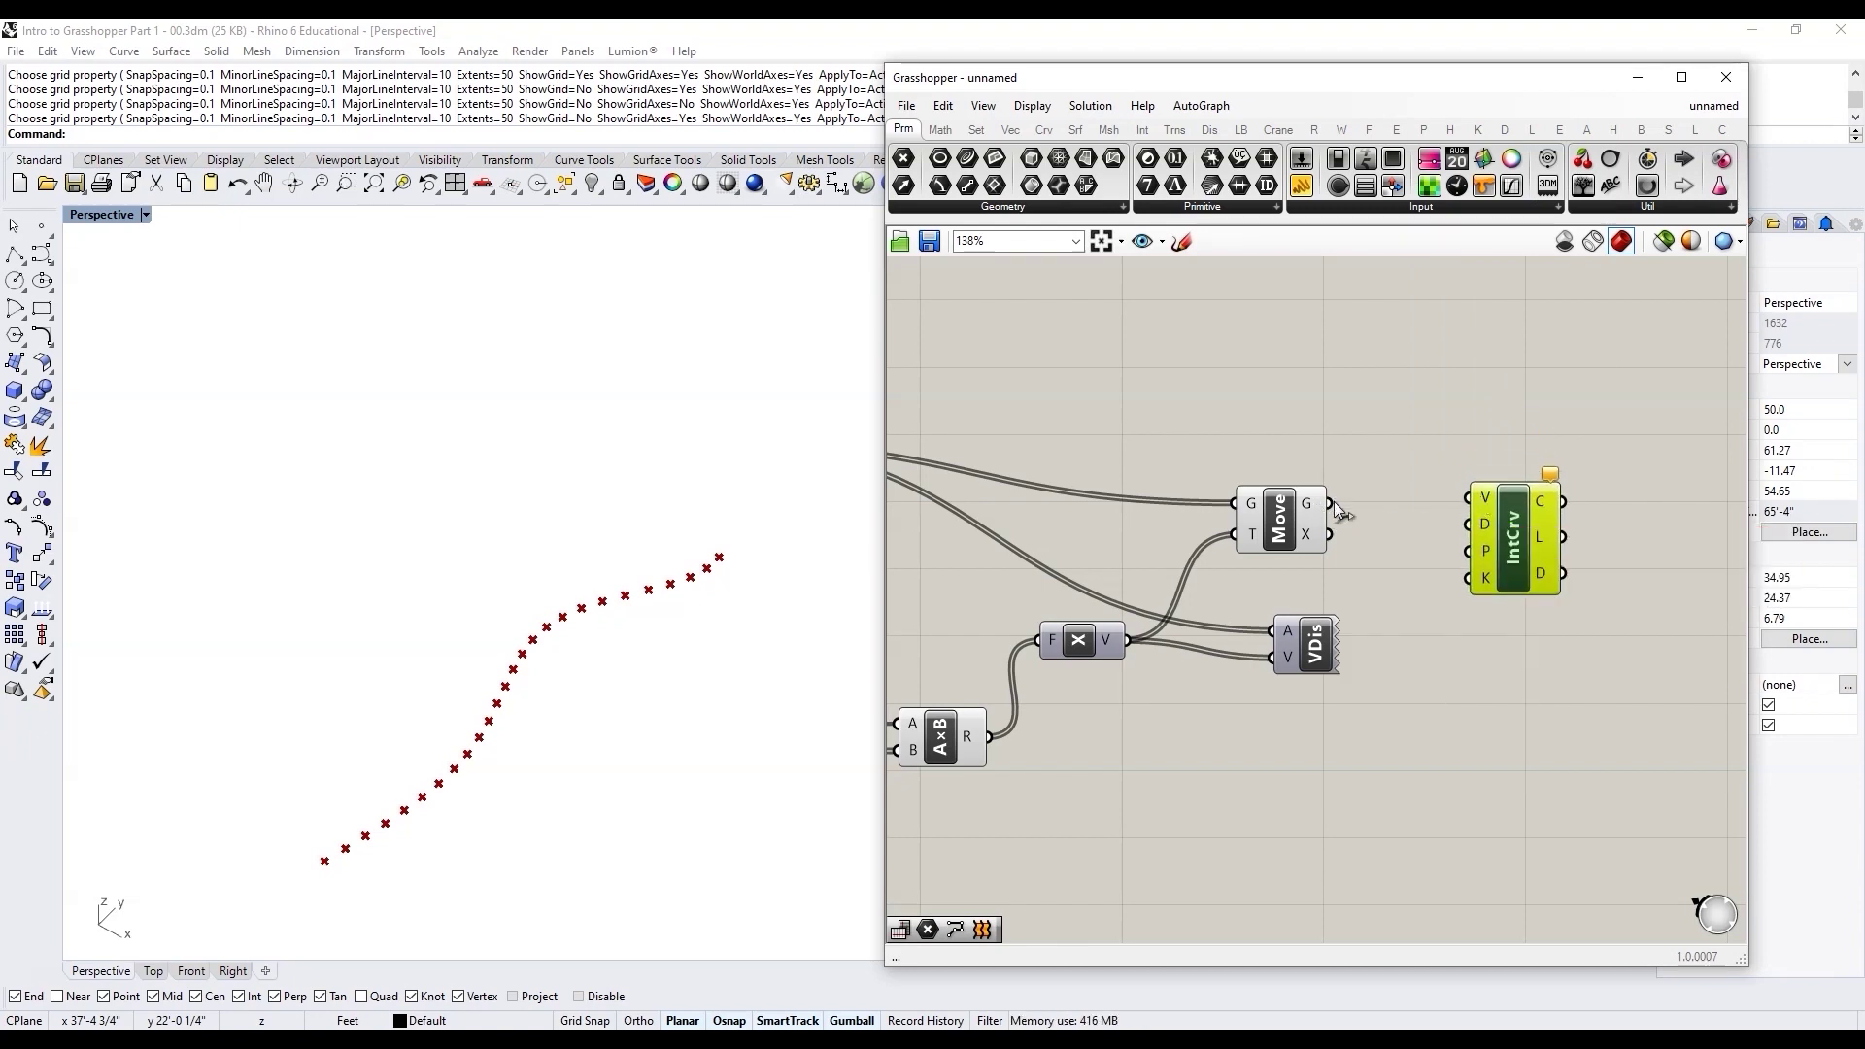
{"action": "left_click_drag", "start_coordinate": [1465, 499], "coordinate": [1467, 500]}
Step: Hide the second Move's point preview and select the interpolated curve component to highlight the curve
{"action": "left_click", "coordinate": [1278, 526]}
{"action": "middle_click", "coordinate": [1278, 529]}
{"action": "left_click", "coordinate": [1334, 471]}
{"action": "left_click", "coordinate": [1523, 544]}
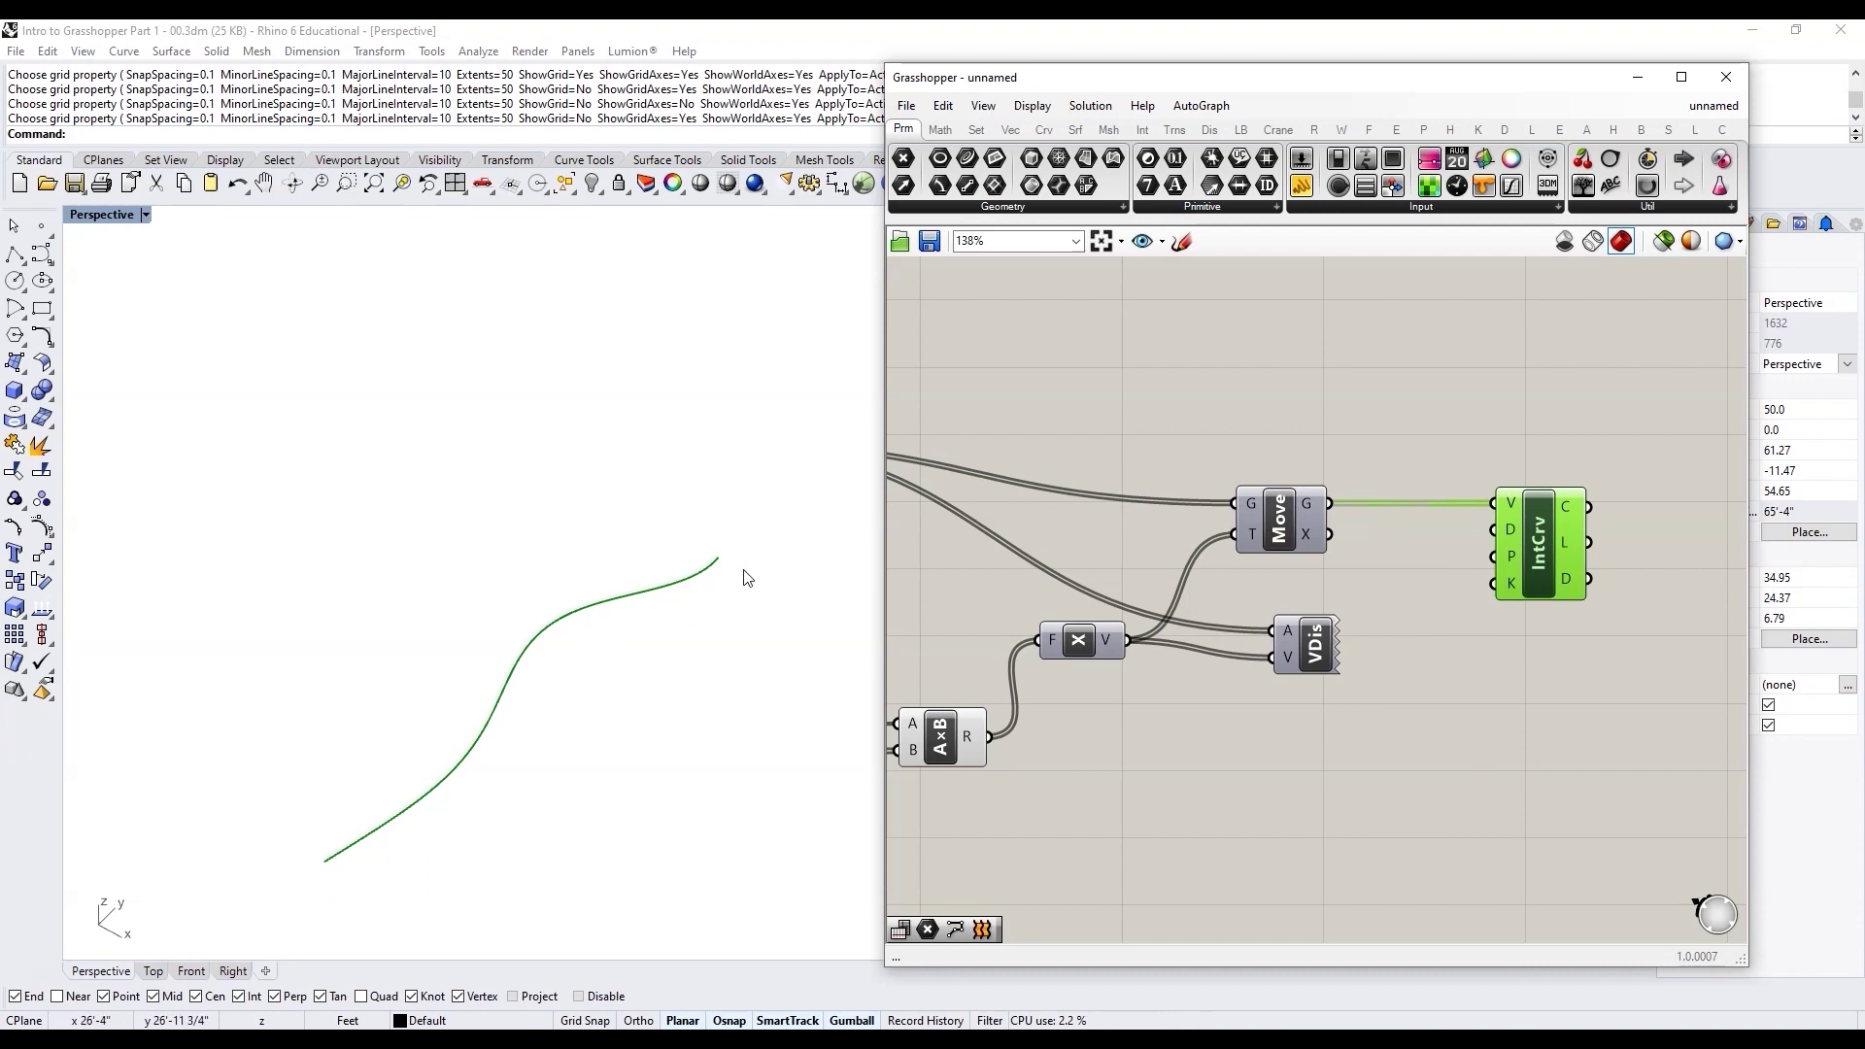
Step: Turn the second Move's preview back on to compare its points with the curve, and hide it again
{"action": "left_click", "coordinate": [1296, 550]}
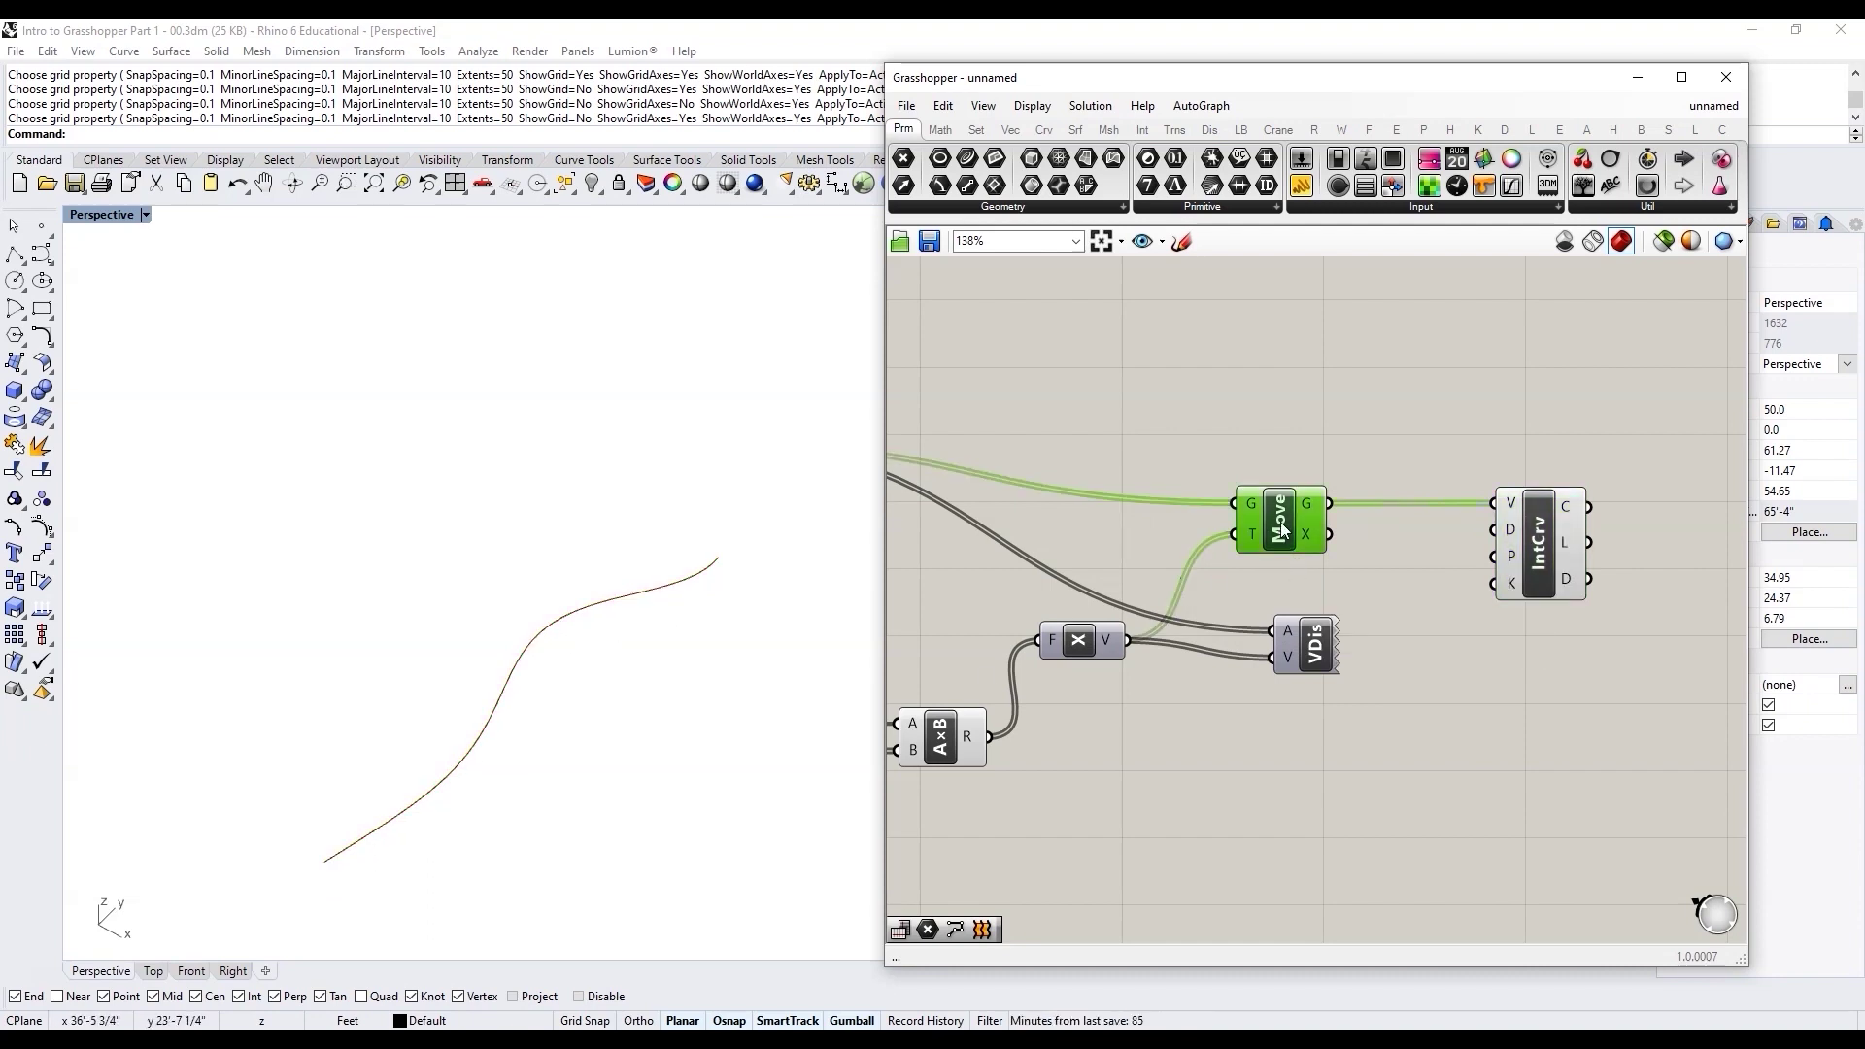
{"action": "middle_click", "coordinate": [1282, 527]}
{"action": "left_click", "coordinate": [1325, 485]}
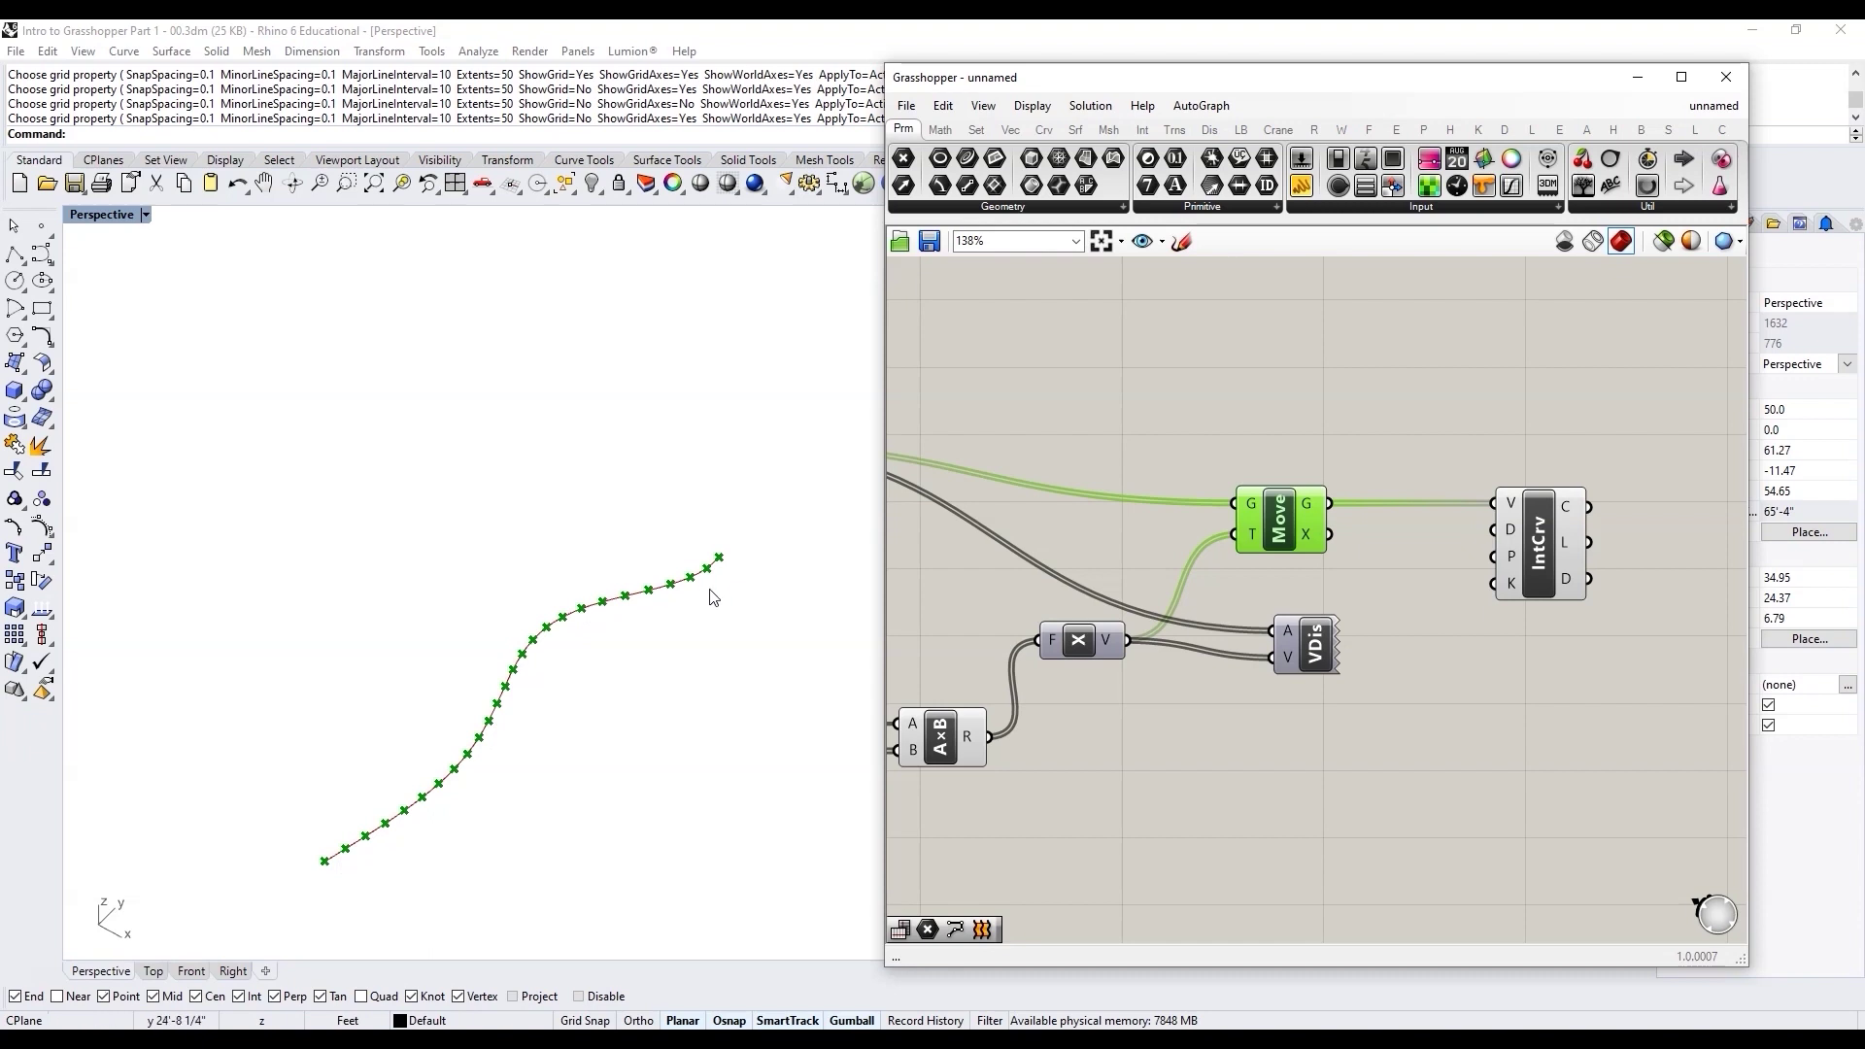
{"action": "middle_click", "coordinate": [1292, 524]}
{"action": "left_click", "coordinate": [1356, 468]}
{"action": "scroll", "coordinate": [1418, 688], "scroll_direction": "down", "scroll_amount": 5}
{"action": "scroll", "coordinate": [1133, 733], "scroll_direction": "up", "scroll_amount": 5}
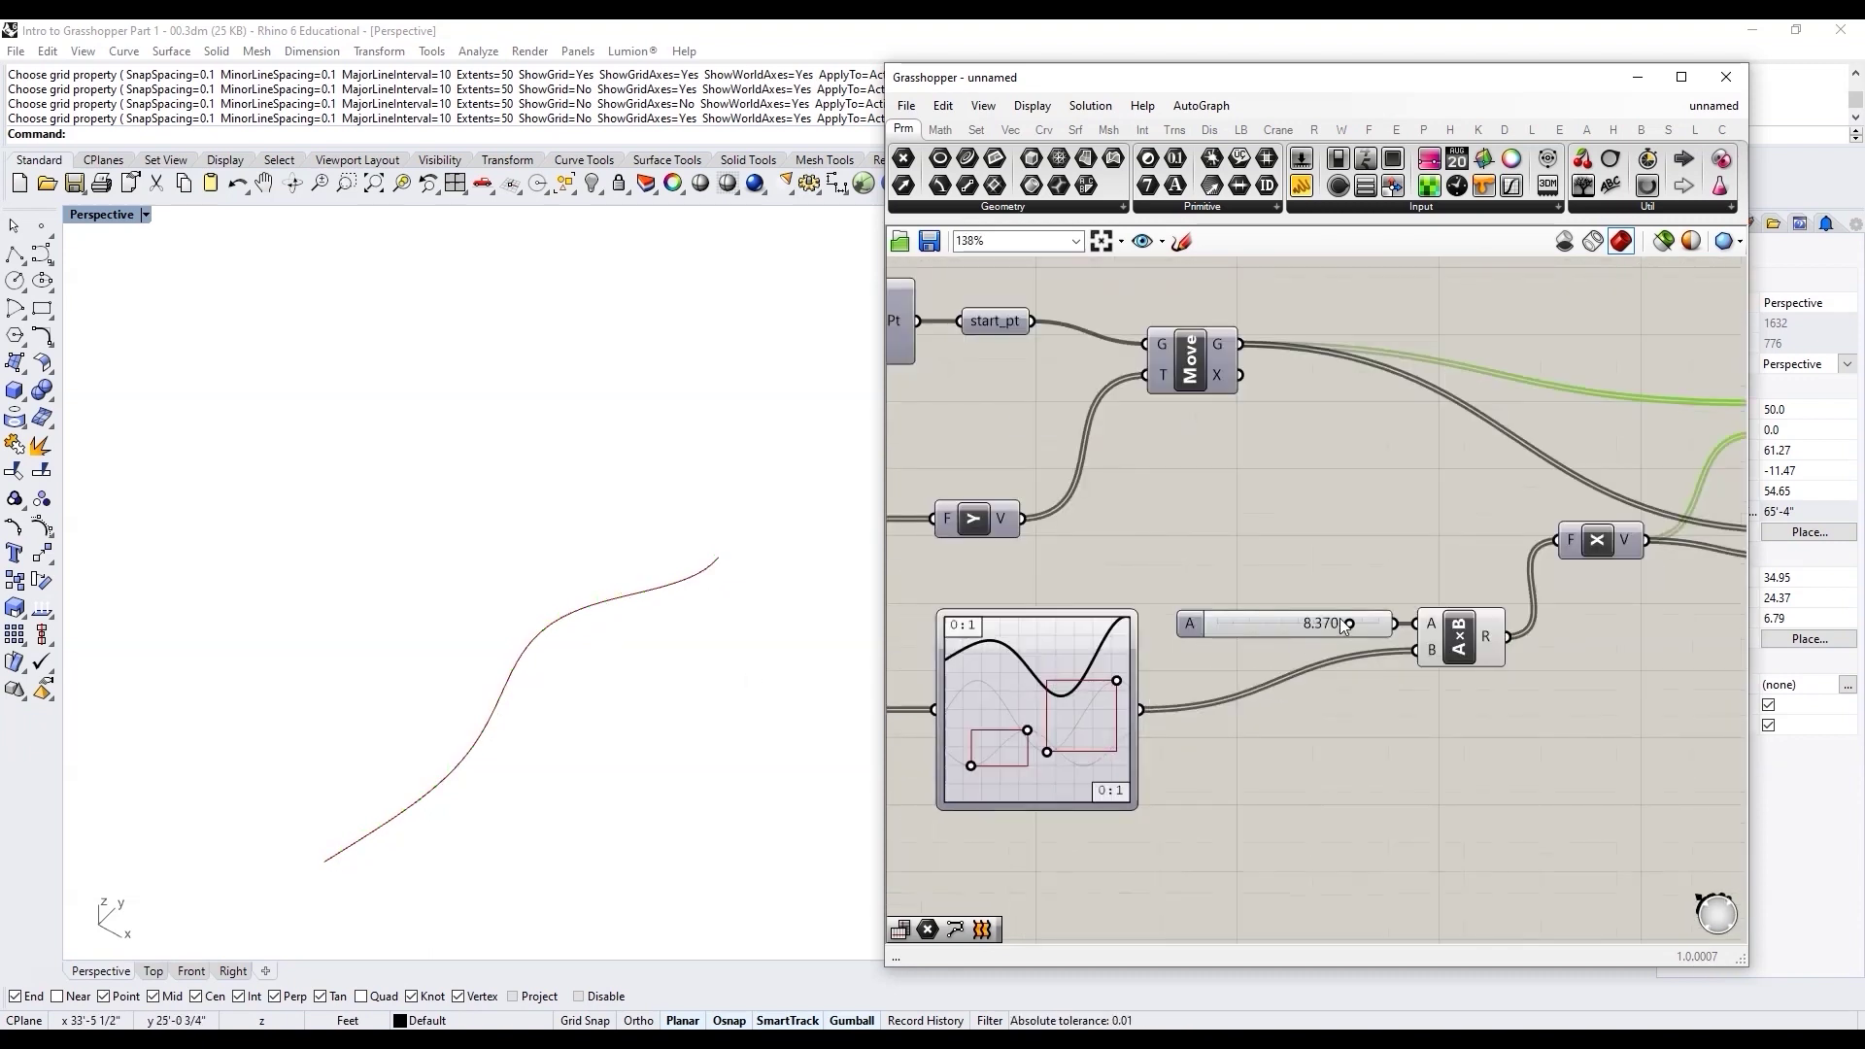
Step: Adjust the wave's amplitude slider to 8.780 and reshape the wave by moving the Graph Mapper's handles
{"action": "left_click_drag", "start_coordinate": [1345, 624], "coordinate": [1325, 629]}
{"action": "left_click_drag", "start_coordinate": [1028, 732], "coordinate": [1017, 706]}
{"action": "scroll", "coordinate": [1059, 806], "scroll_direction": "down", "scroll_amount": 4}
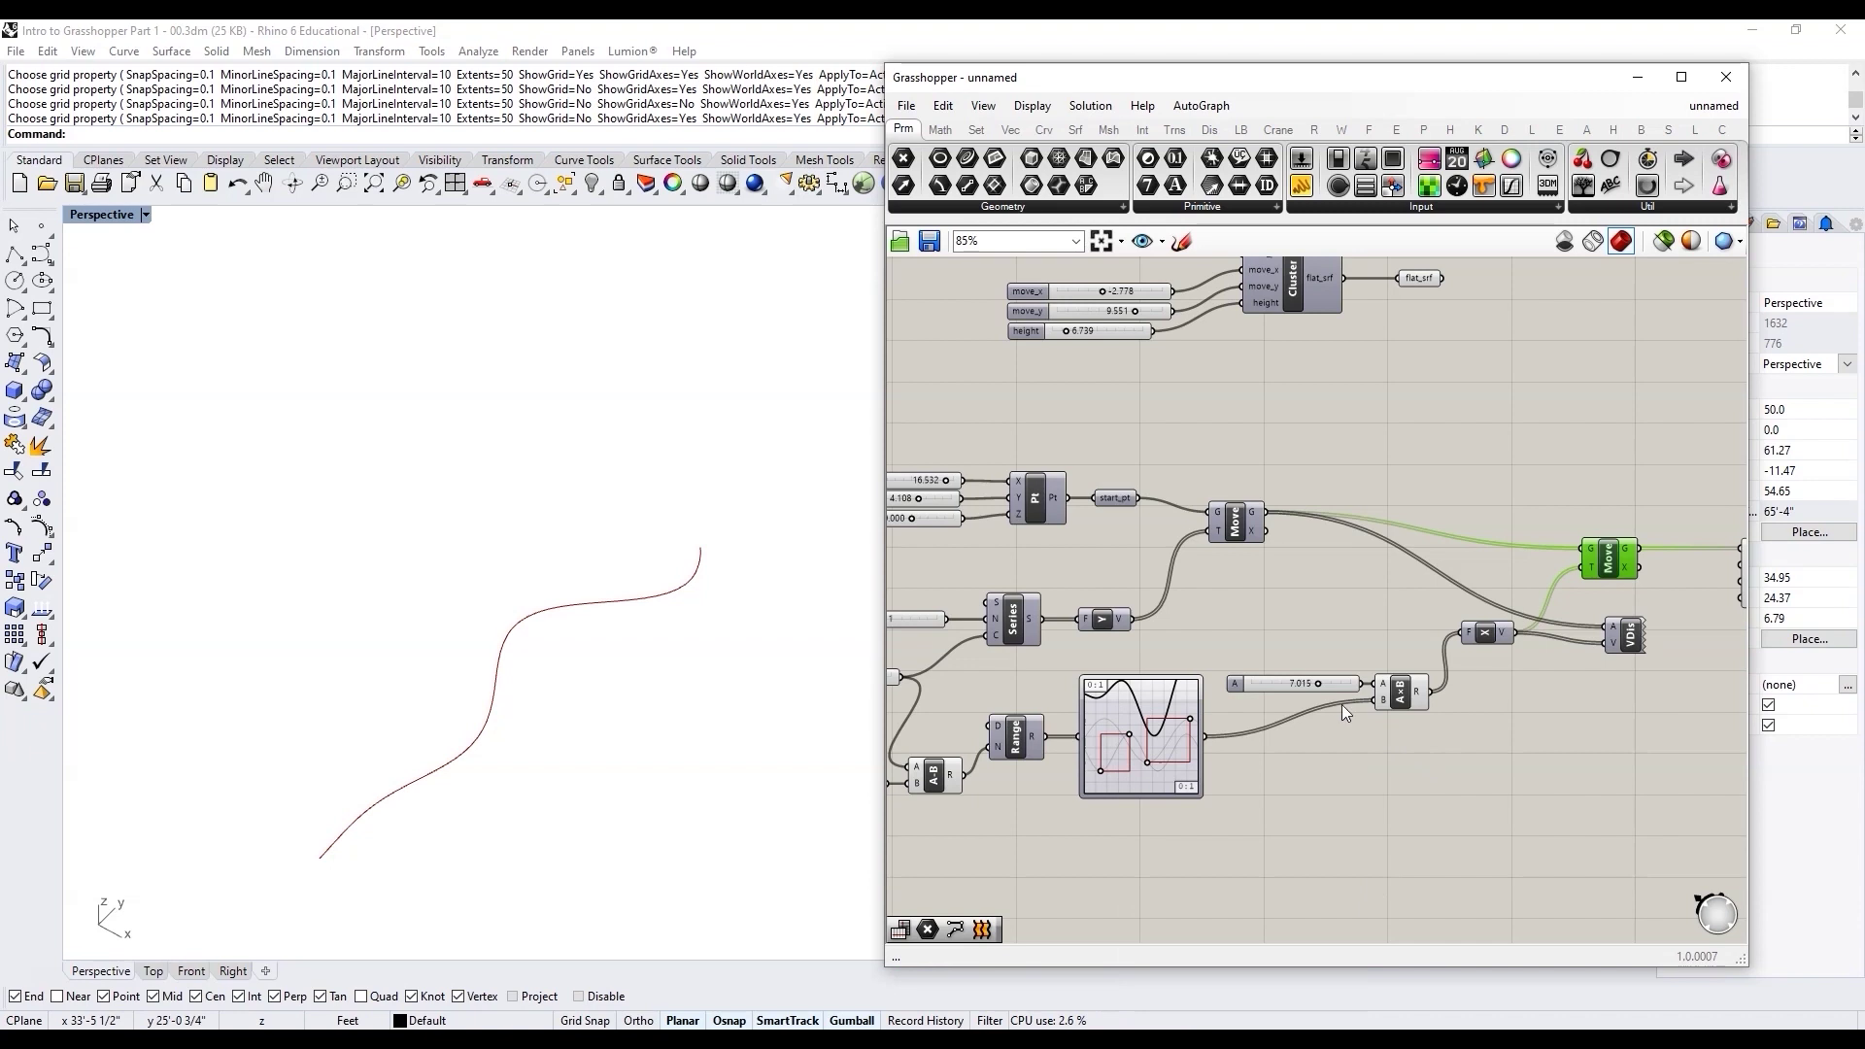
{"action": "left_click_drag", "start_coordinate": [1313, 682], "coordinate": [1337, 682]}
{"action": "scroll", "coordinate": [1322, 829], "scroll_direction": "down", "scroll_amount": 2}
{"action": "scroll", "coordinate": [1182, 800], "scroll_direction": "up", "scroll_amount": 5}
{"action": "left_click_drag", "start_coordinate": [1211, 759], "coordinate": [1181, 713]}
Step: Move the Interpolate curve component slightly closer to the second Move component
{"action": "scroll", "coordinate": [1100, 662], "scroll_direction": "down", "scroll_amount": 4}
{"action": "scroll", "coordinate": [1099, 662], "scroll_direction": "down", "scroll_amount": 5}
{"action": "scroll", "coordinate": [1365, 614], "scroll_direction": "up", "scroll_amount": 8}
{"action": "left_click_drag", "start_coordinate": [1481, 604], "coordinate": [1460, 604]}
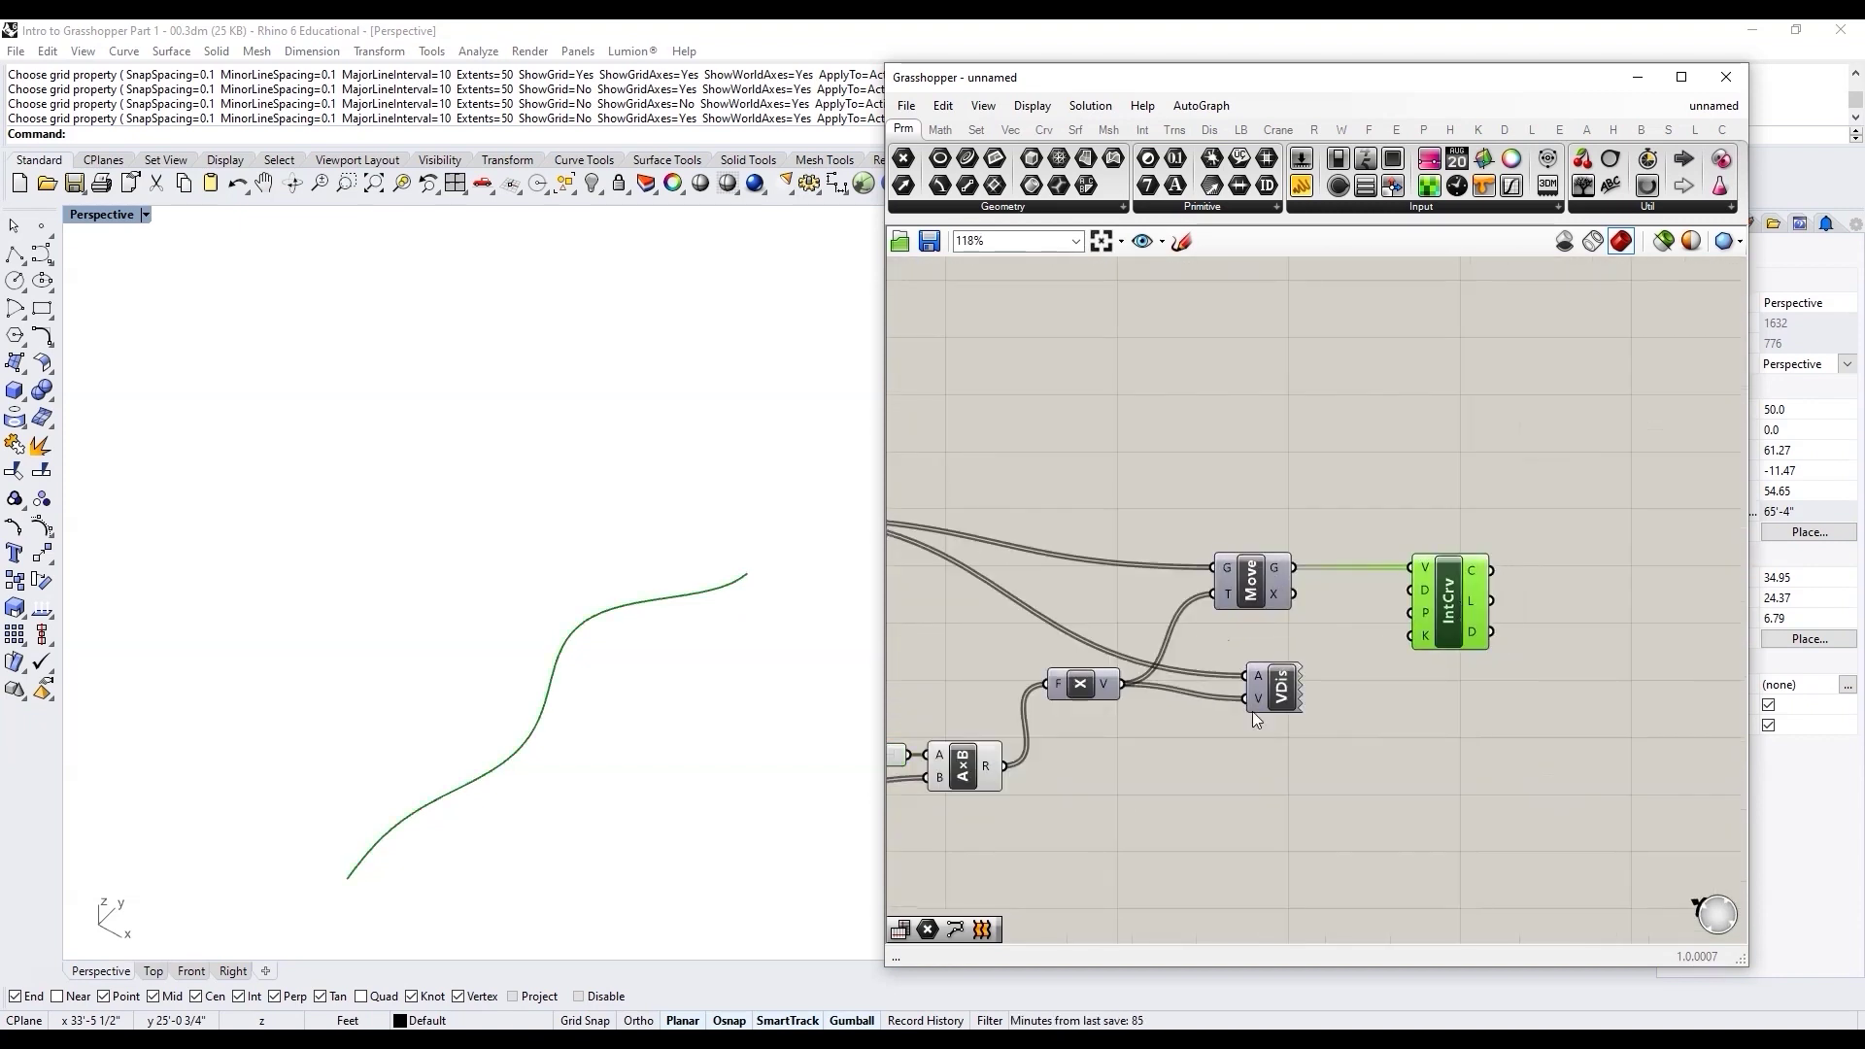
{"action": "scroll", "coordinate": [596, 529], "scroll_direction": "down", "scroll_amount": 3}
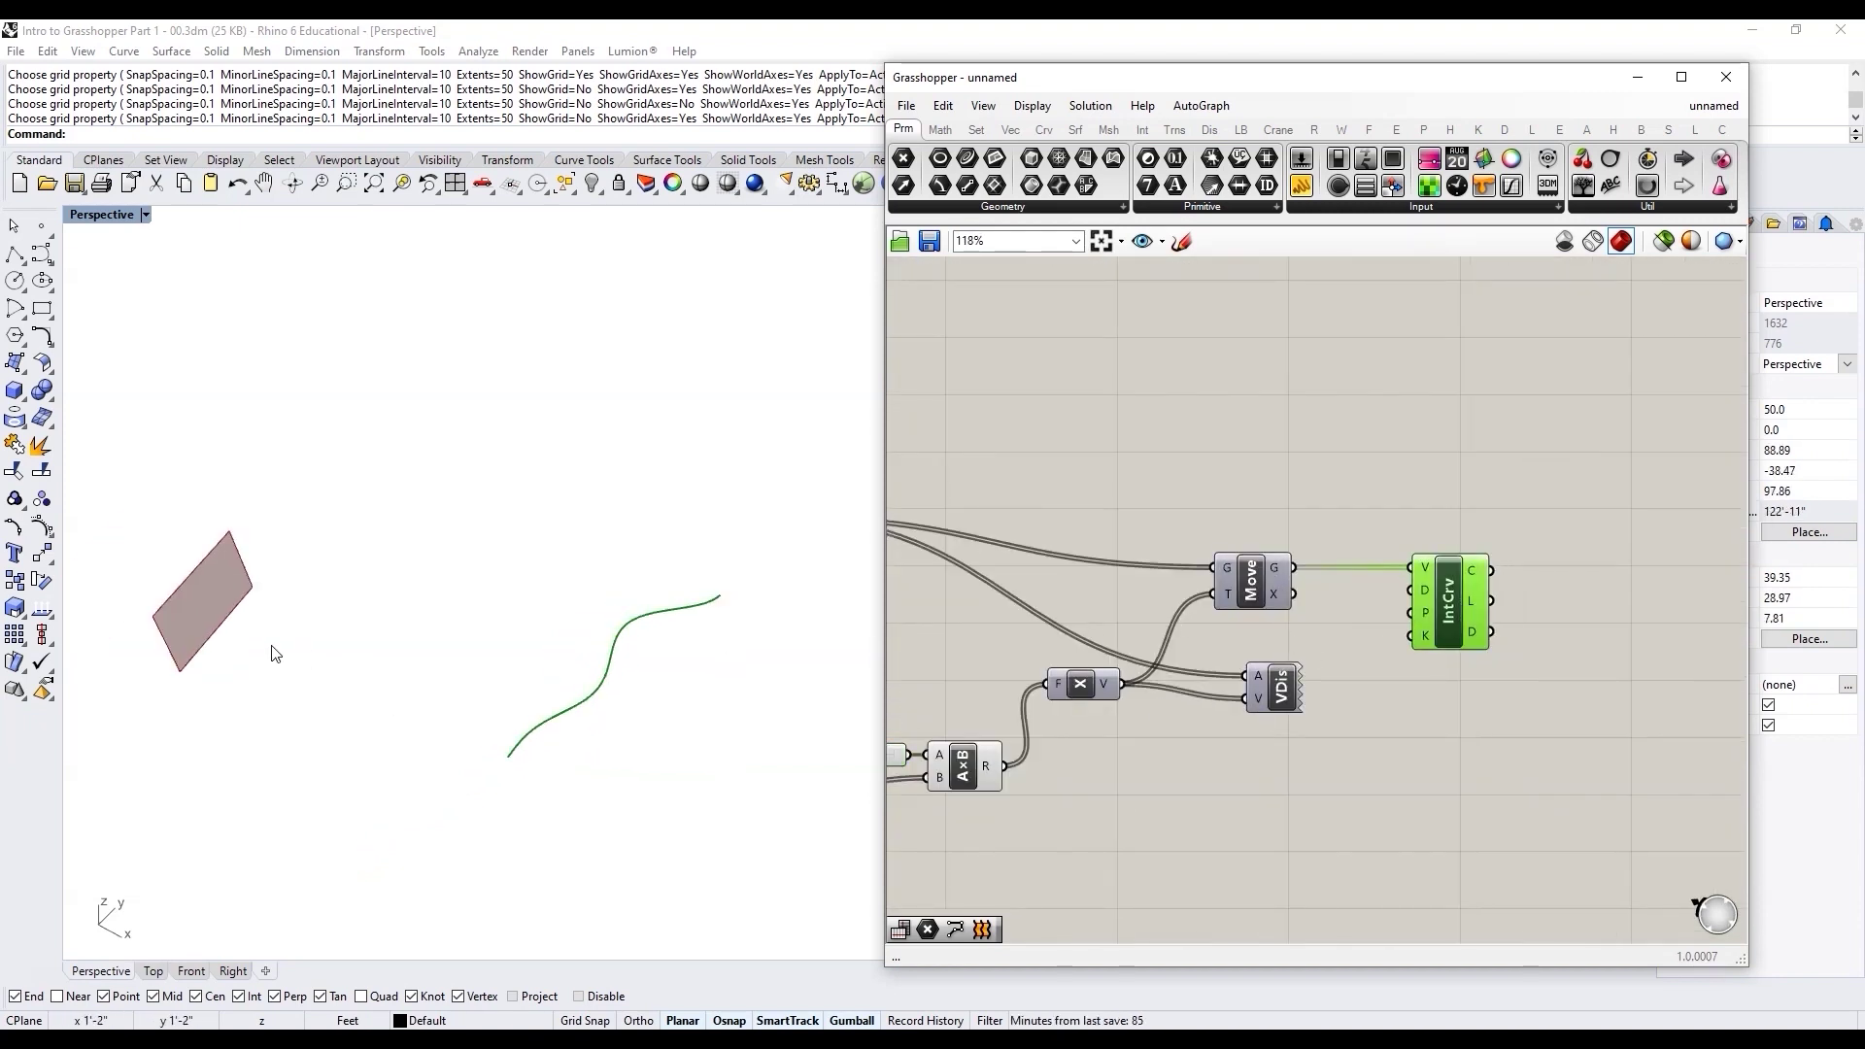
Step: Add a third Move component after the Interpolate curve component and a Unit Z vector component beside it
{"action": "double_click", "coordinate": [1643, 623]}
{"action": "type", "text": "move"}
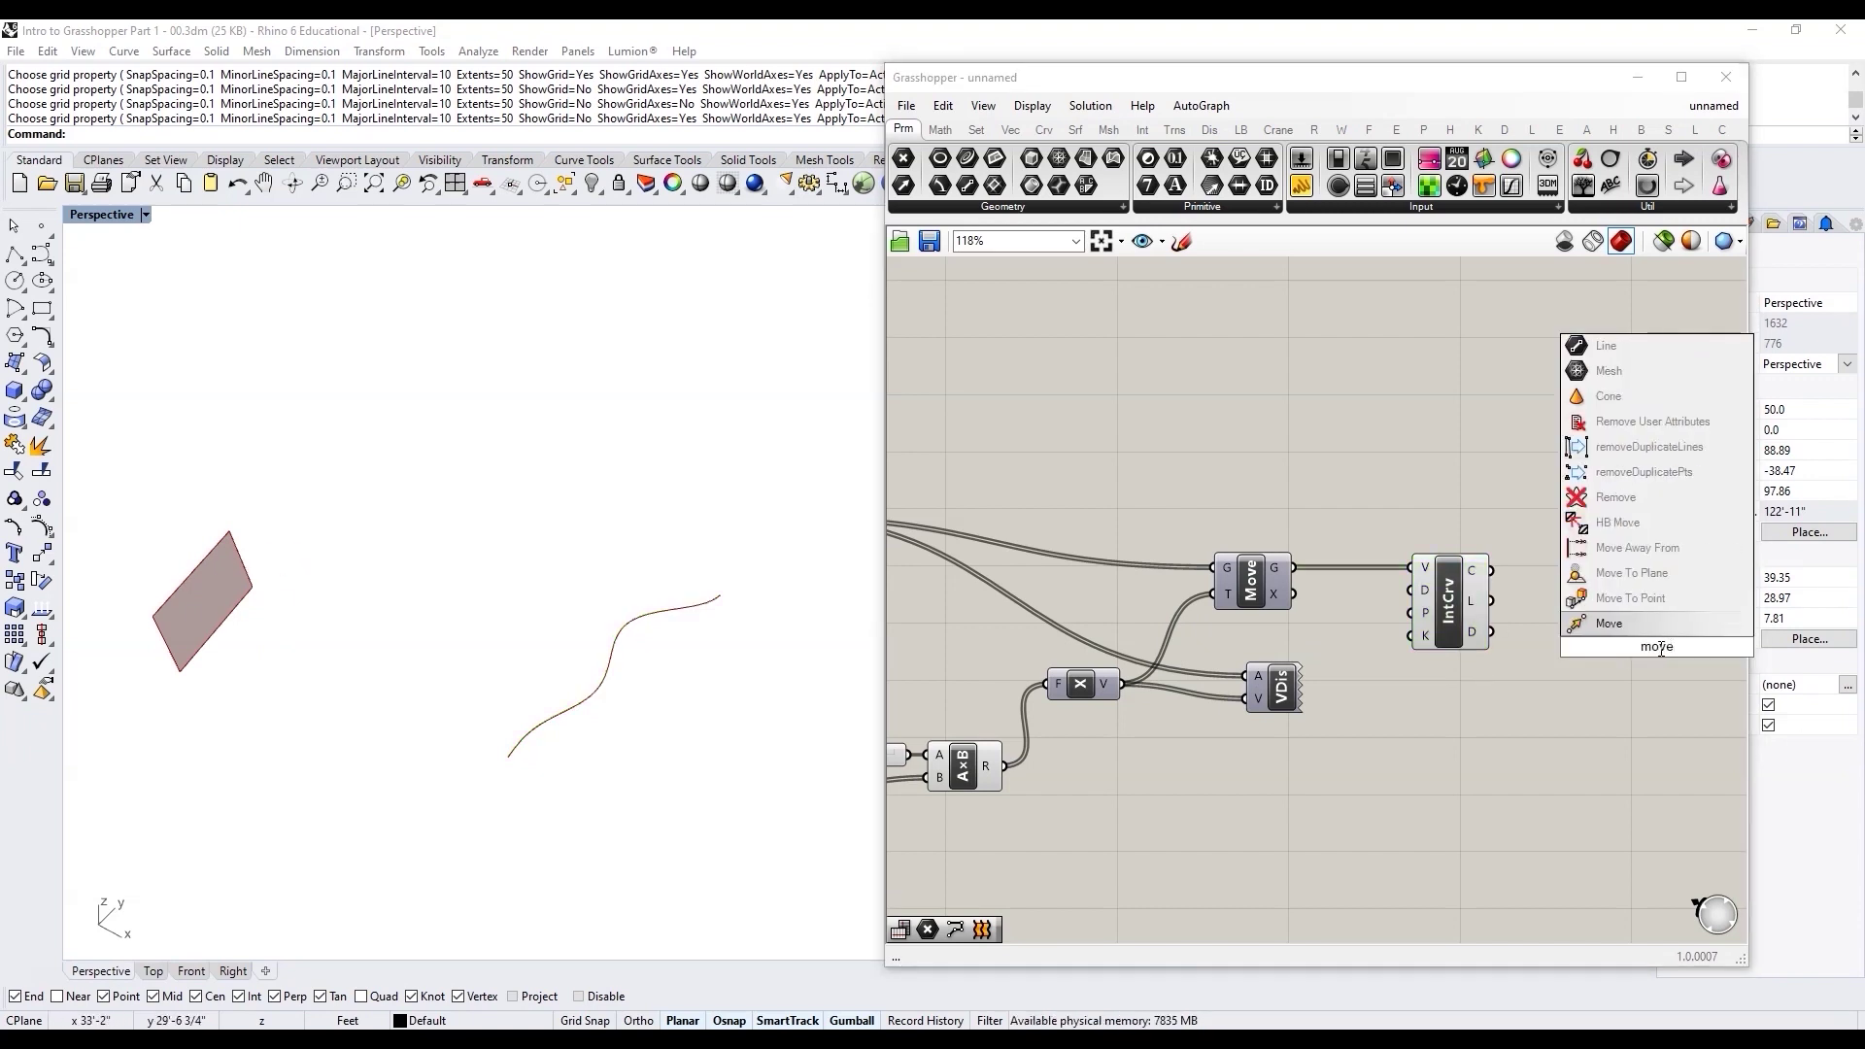
{"action": "key", "text": "Return"}
{"action": "double_click", "coordinate": [1590, 721]}
{"action": "type", "text": "z"}
{"action": "key", "text": "Return"}
{"action": "left_click_drag", "start_coordinate": [1590, 721], "coordinate": [1569, 717]}
Step: Add a number slider with an upper limit of 40.000, connect it to Unit Z's factor (F) input, and set it to 28.183
{"action": "double_click", "coordinate": [1434, 775]}
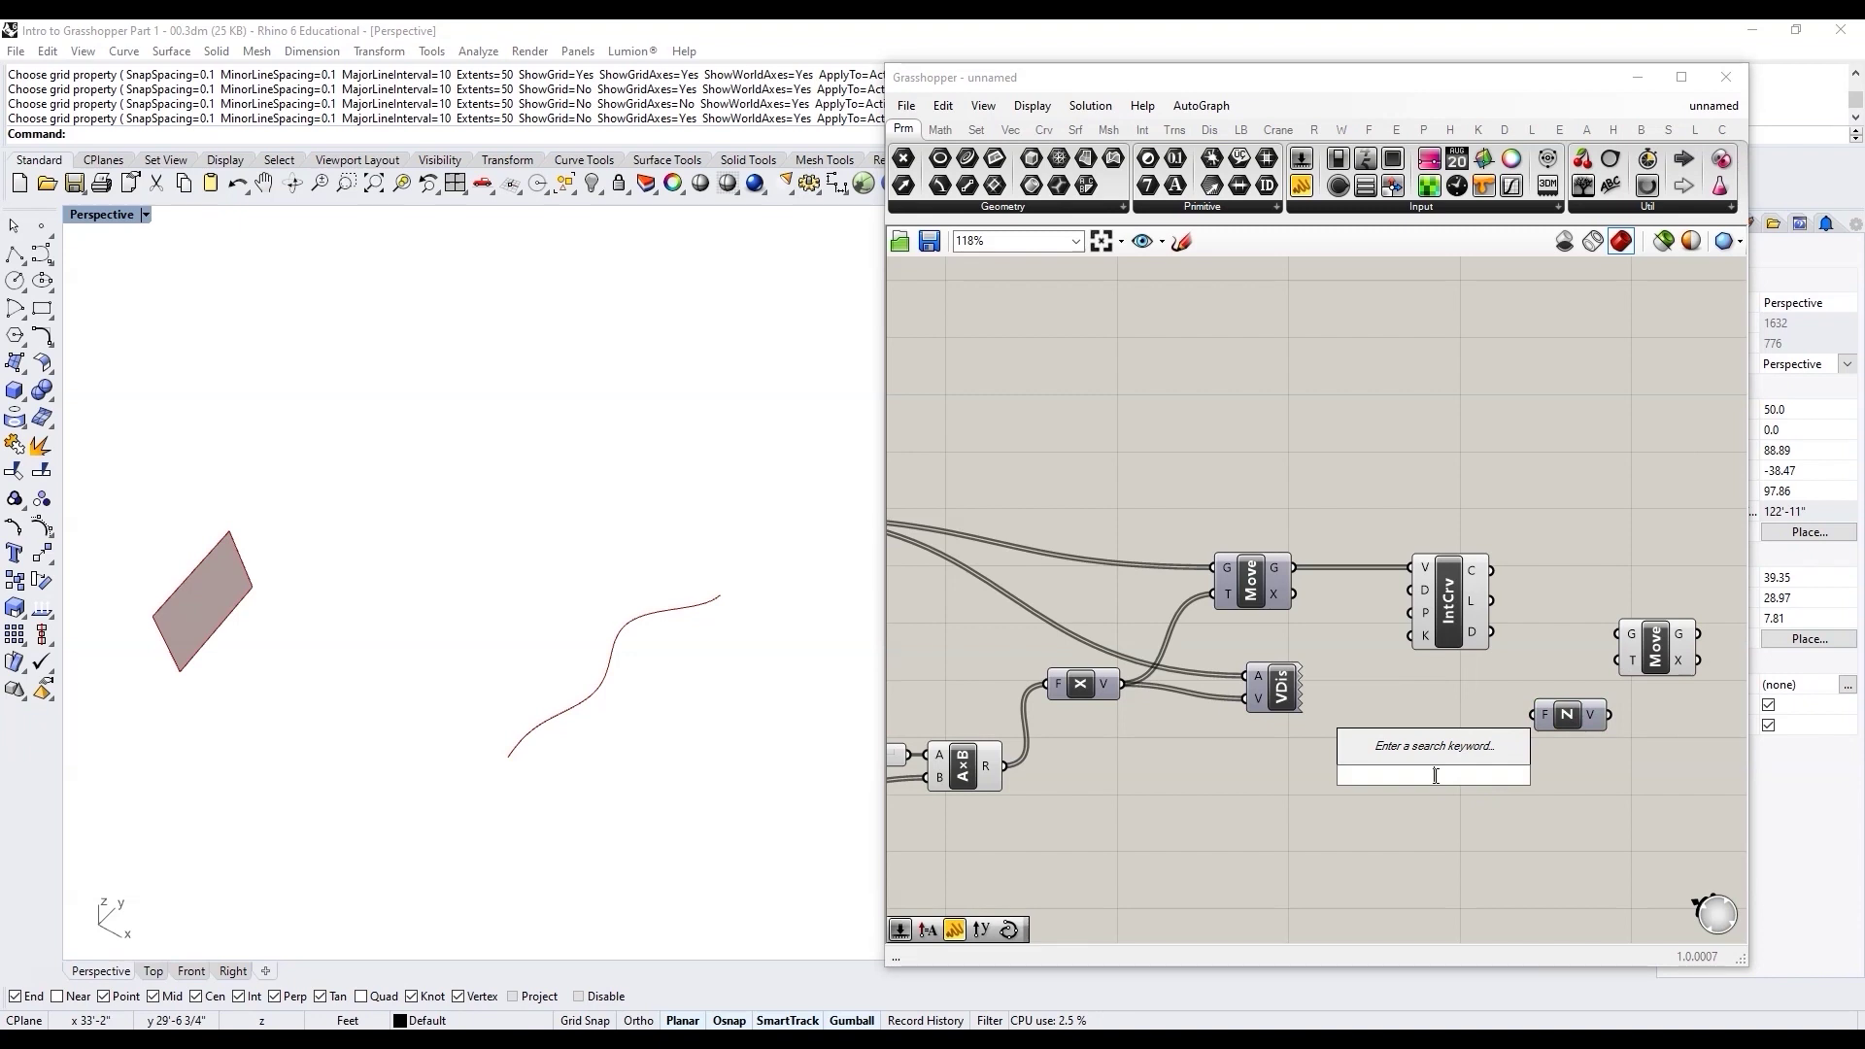
{"action": "type", "text": "1"}
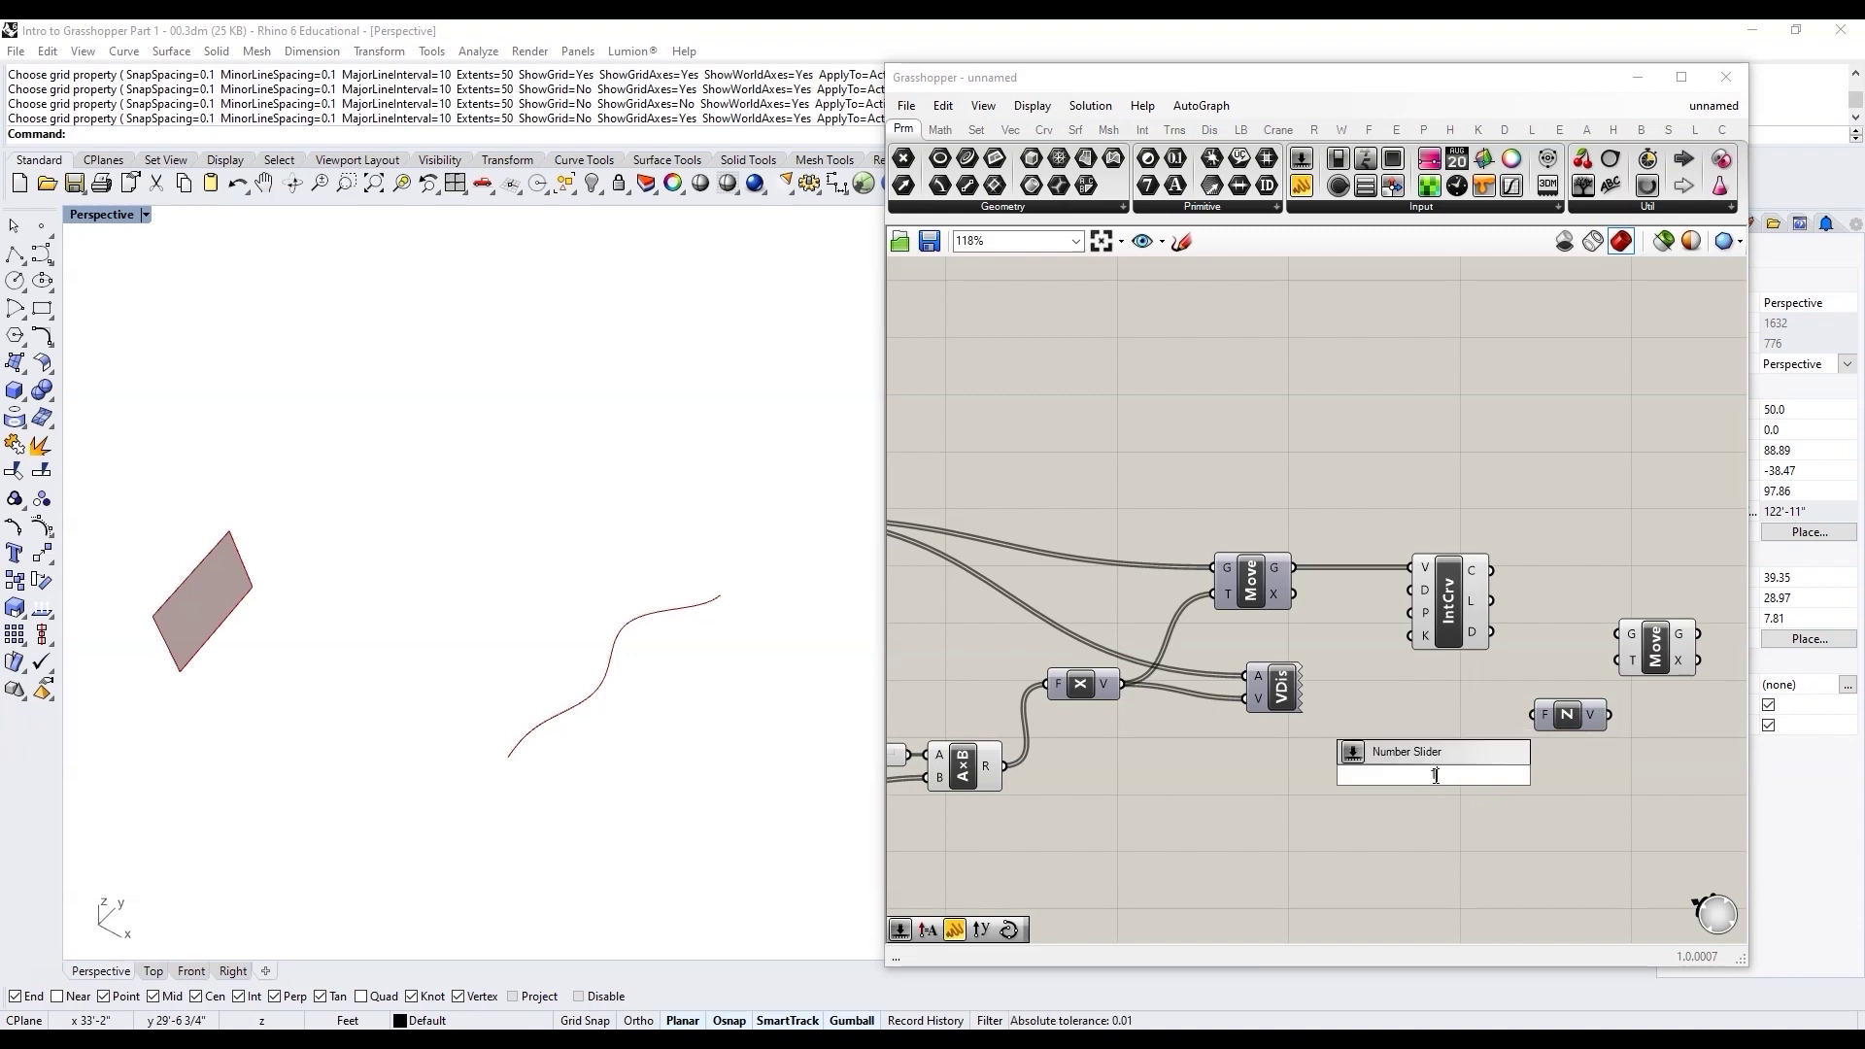
{"action": "type", "text": "<40.000"}
{"action": "key", "text": "Return"}
{"action": "left_click_drag", "start_coordinate": [1531, 775], "coordinate": [1532, 715]}
{"action": "left_click_drag", "start_coordinate": [1404, 778], "coordinate": [1489, 787]}
Step: Connect Unit Z to the third Move's T input and the interpolated curve to its G input, and set the Factor slider to 9.501
{"action": "left_click_drag", "start_coordinate": [1608, 715], "coordinate": [1618, 660]}
{"action": "left_click_drag", "start_coordinate": [1490, 570], "coordinate": [1617, 633]}
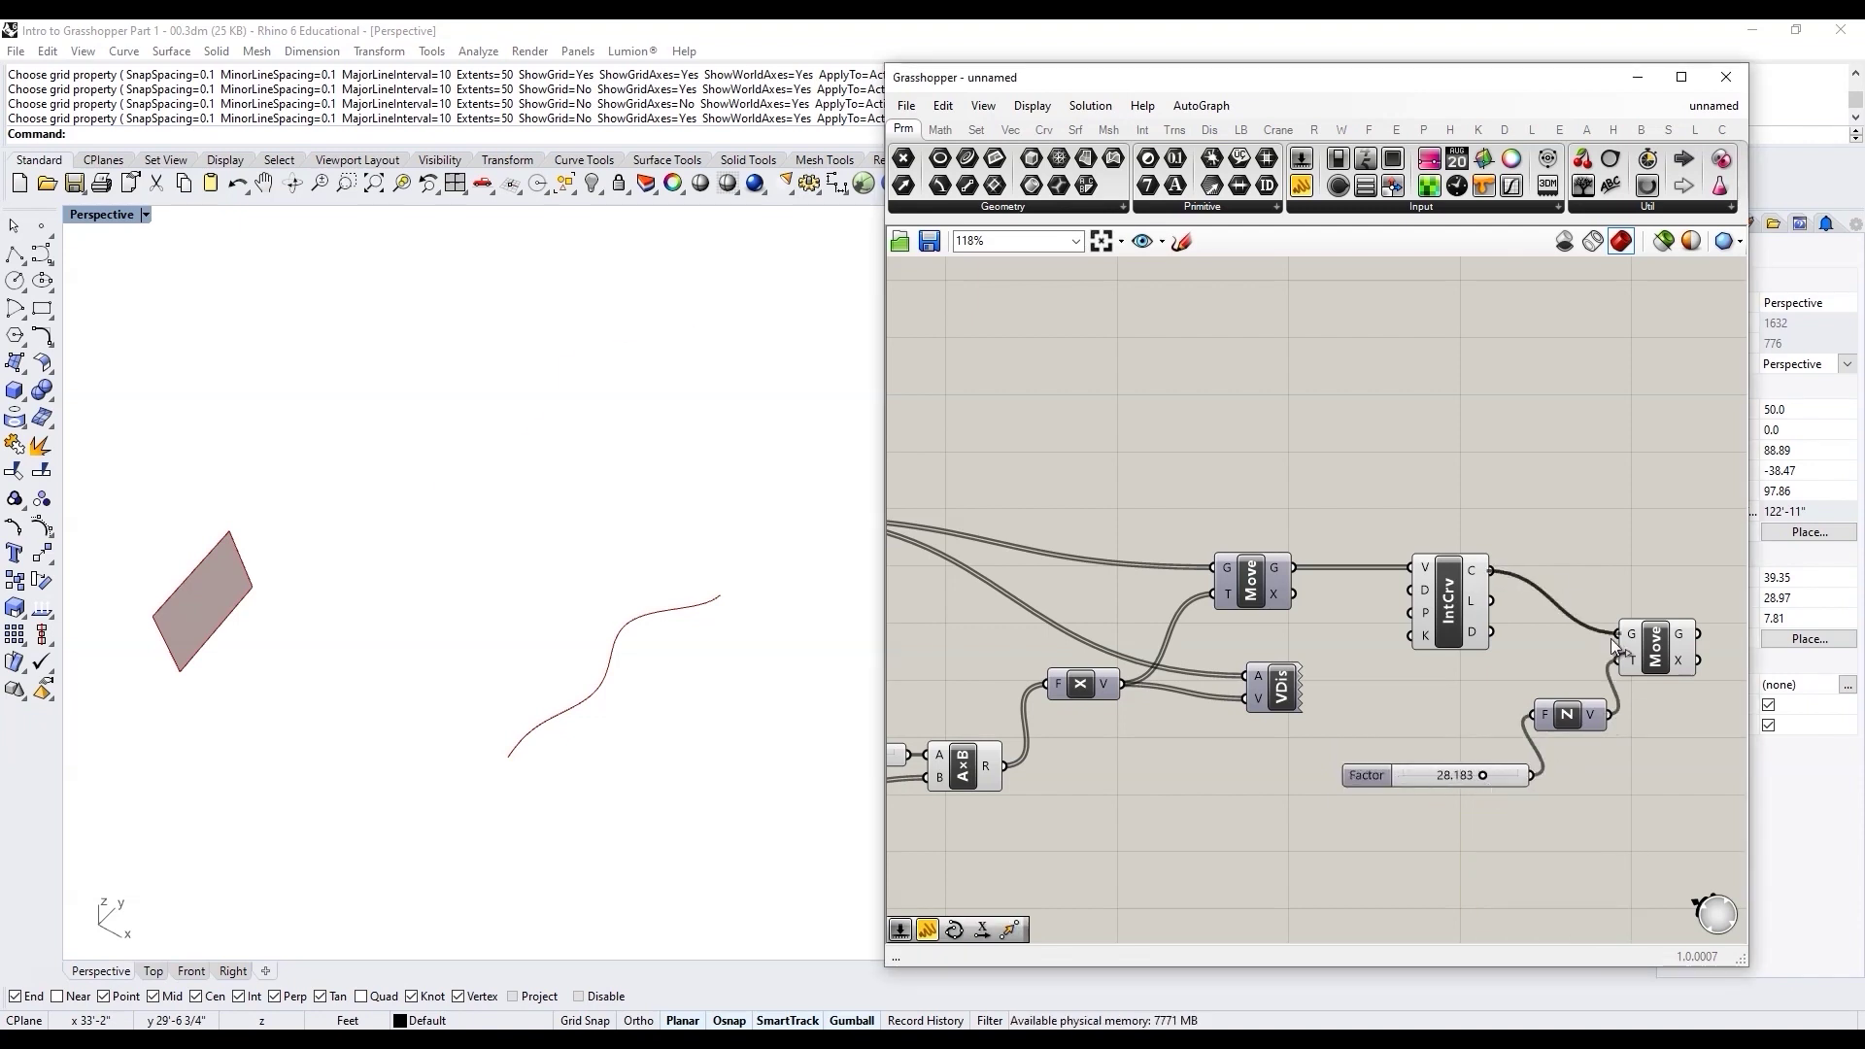
{"action": "right_click_drag", "start_coordinate": [529, 631], "coordinate": [578, 661]}
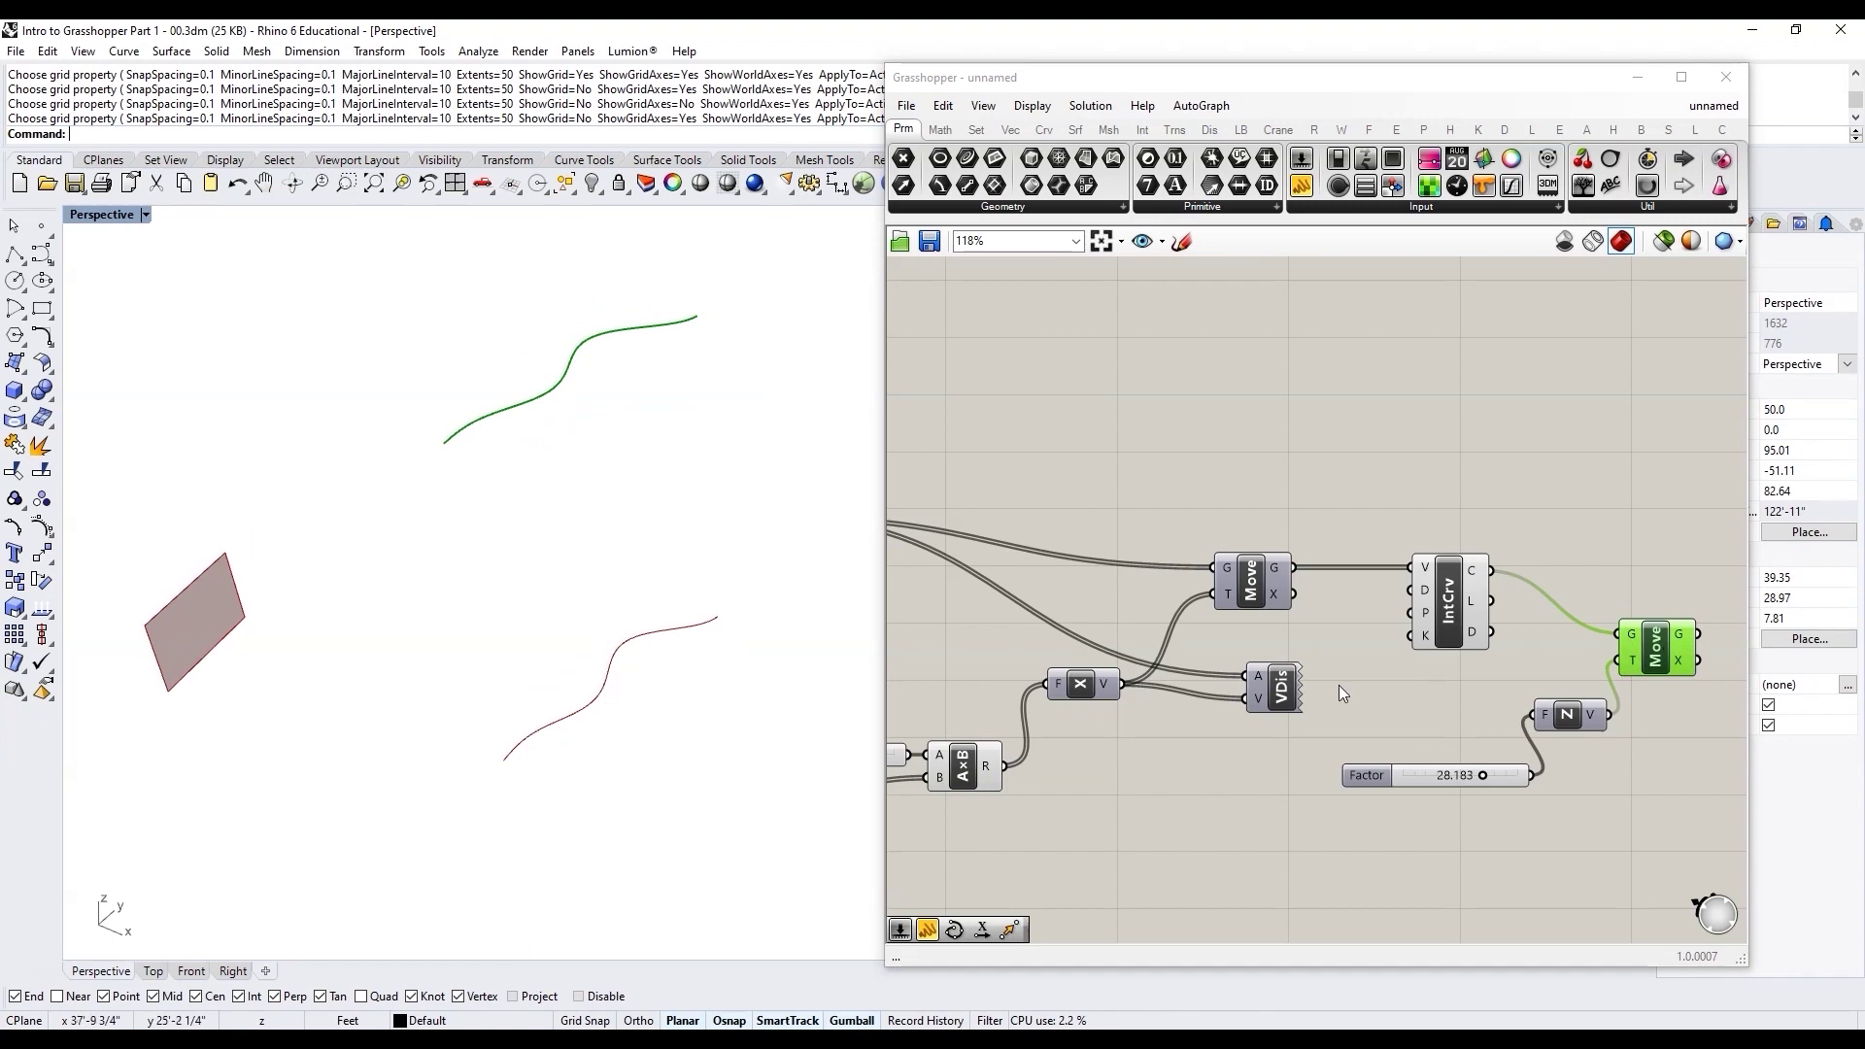
{"action": "scroll", "coordinate": [1478, 777], "scroll_direction": "up", "scroll_amount": 2}
{"action": "left_click_drag", "start_coordinate": [1481, 775], "coordinate": [1408, 778]}
{"action": "left_click", "coordinate": [1303, 680]}
{"action": "scroll", "coordinate": [1537, 604], "scroll_direction": "down", "scroll_amount": 1}
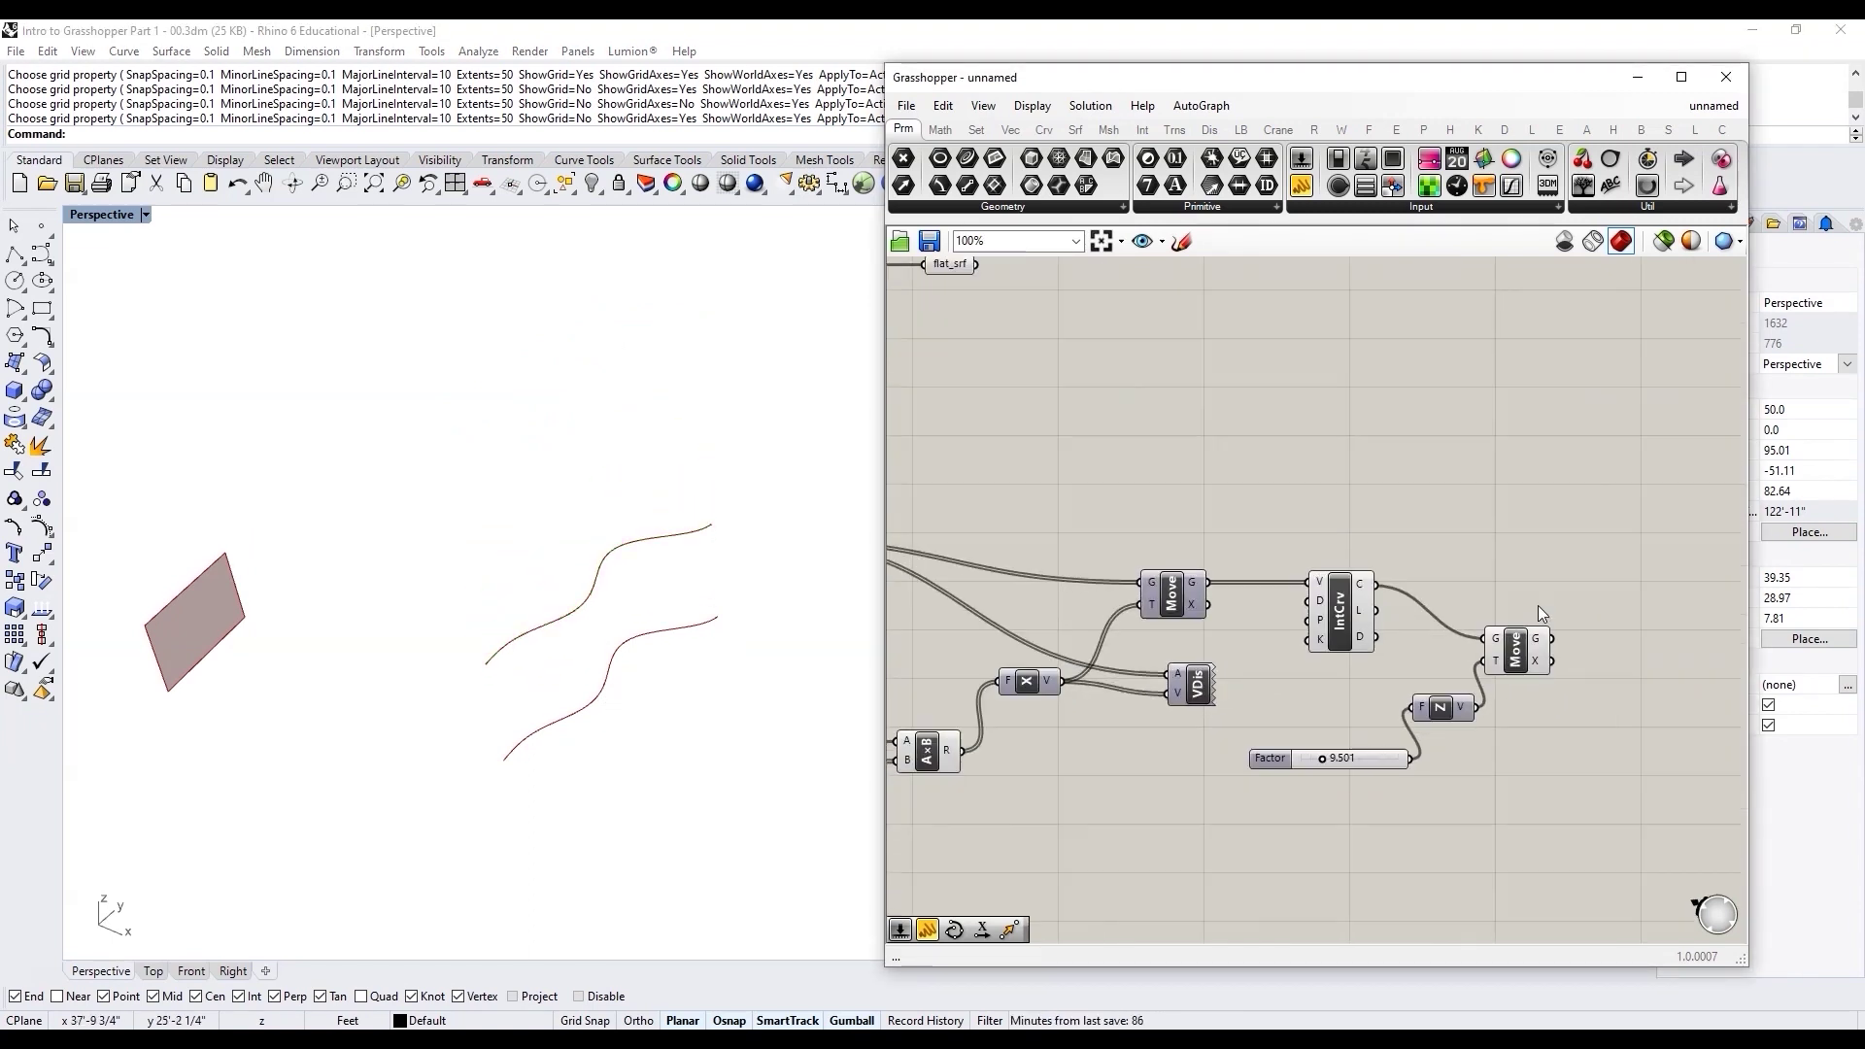
Step: Add a Merge component beyond the third Move and connect the interpolated curve's output (C) to its D1 input
{"action": "double_click", "coordinate": [1639, 600]}
{"action": "type", "text": "merge"}
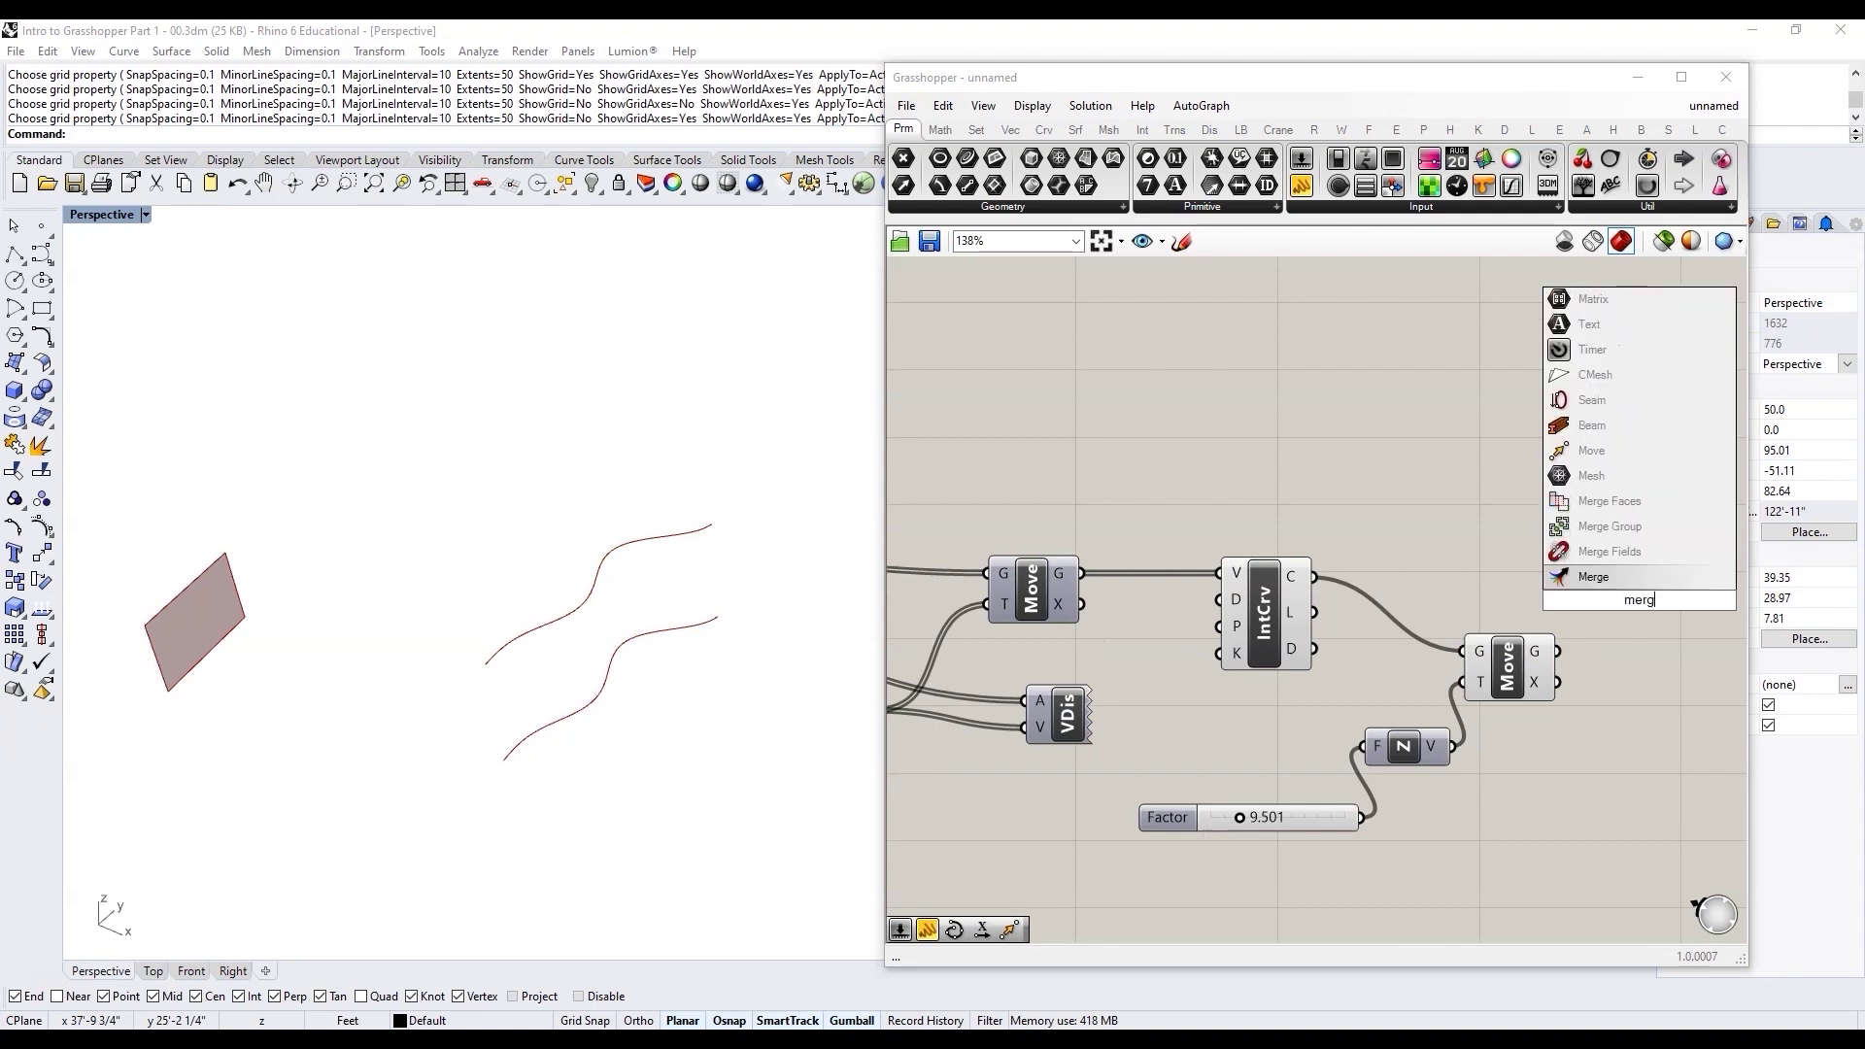
{"action": "key", "text": "Return"}
{"action": "left_click", "coordinate": [1291, 588]}
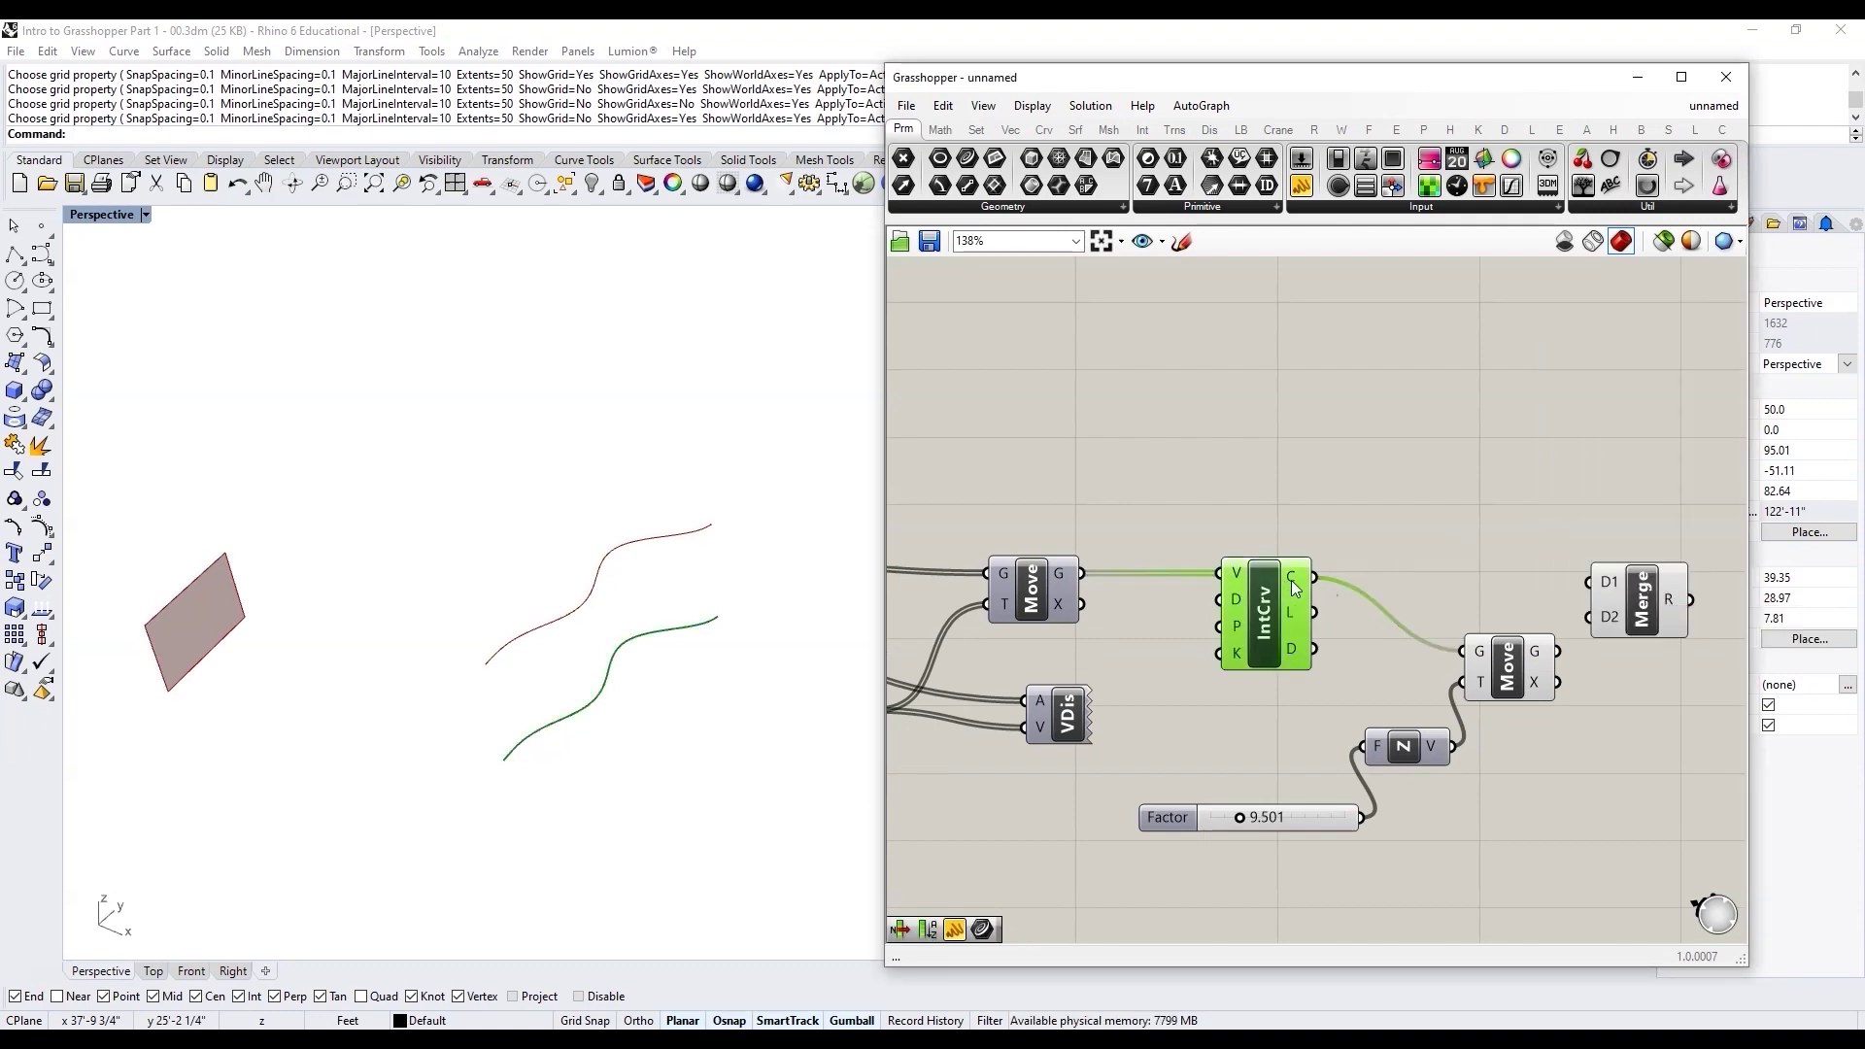
{"action": "left_click_drag", "start_coordinate": [1311, 576], "coordinate": [1589, 581]}
{"action": "left_click_drag", "start_coordinate": [1636, 594], "coordinate": [1674, 590]}
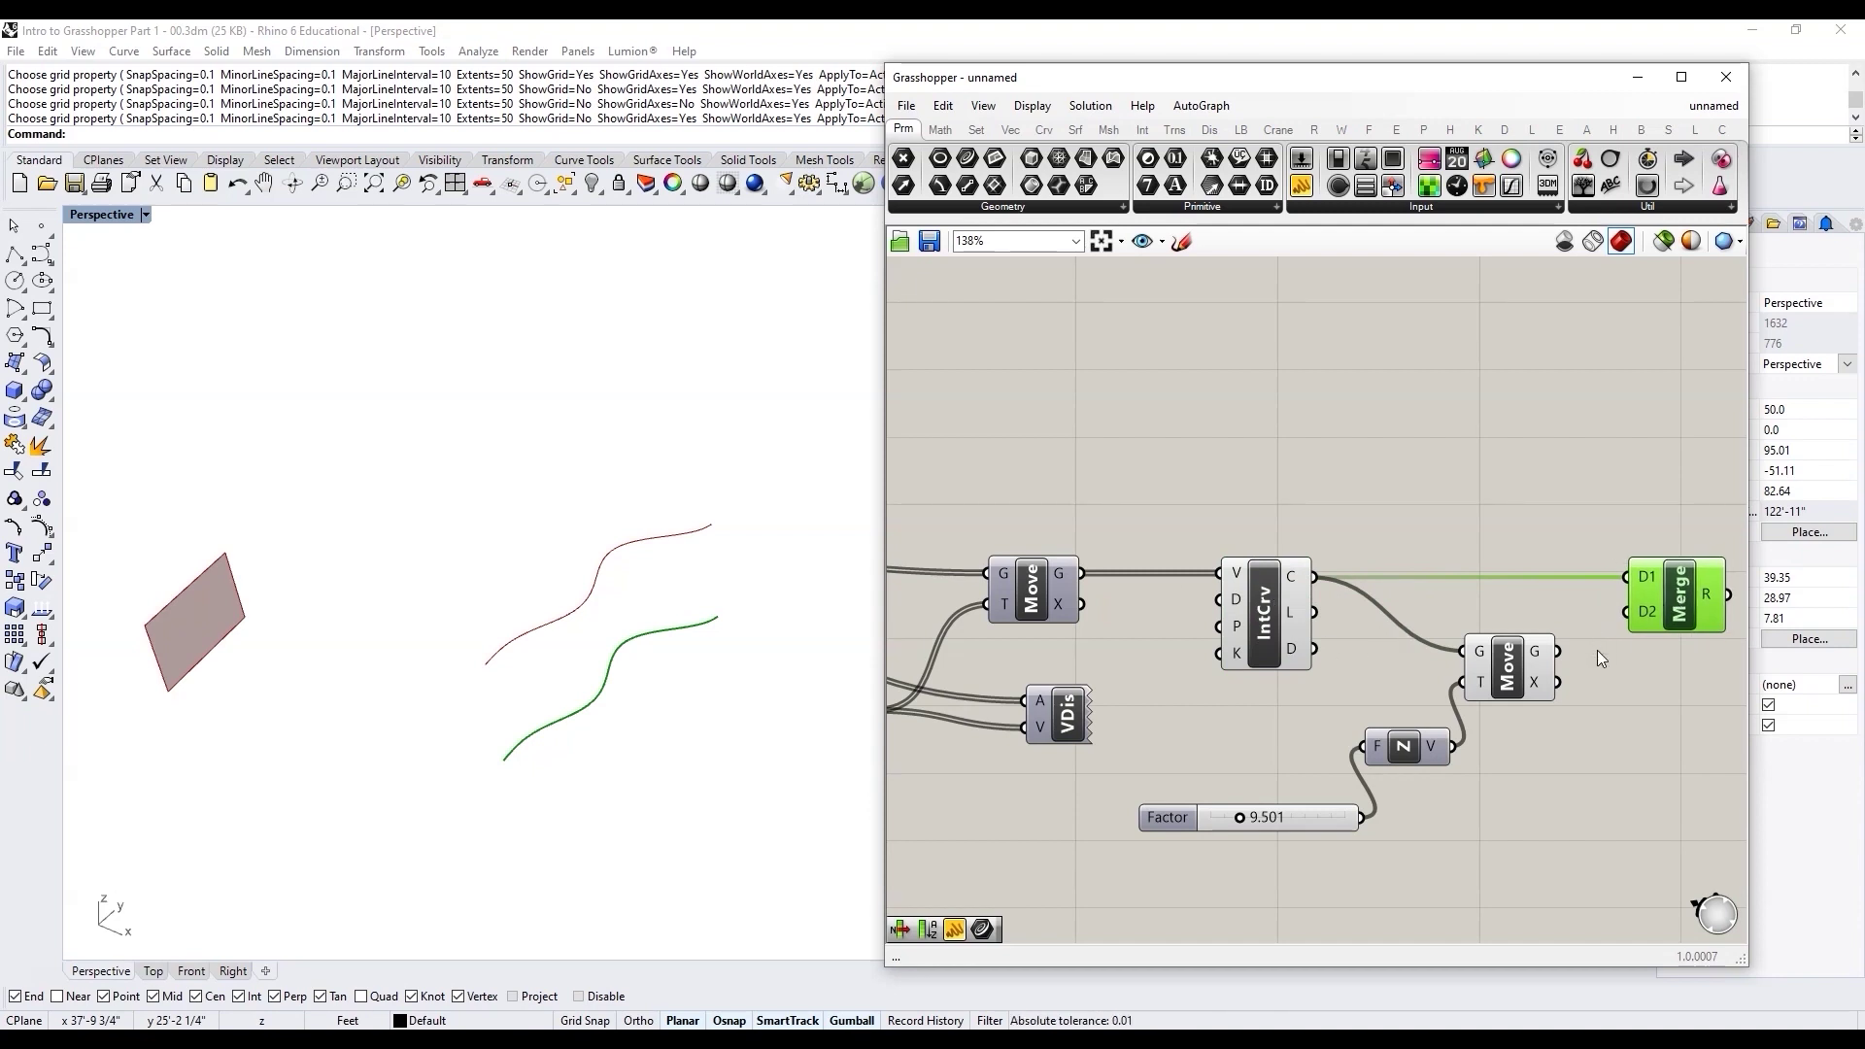
Step: Connect the third Move's geometry (G) to the Merge's D2 input and remove the unused D3 input
{"action": "scroll", "coordinate": [1597, 650], "scroll_direction": "up", "scroll_amount": 2}
{"action": "left_click_drag", "start_coordinate": [1544, 653], "coordinate": [1535, 563]}
{"action": "scroll", "coordinate": [1612, 627], "scroll_direction": "up", "scroll_amount": 3}
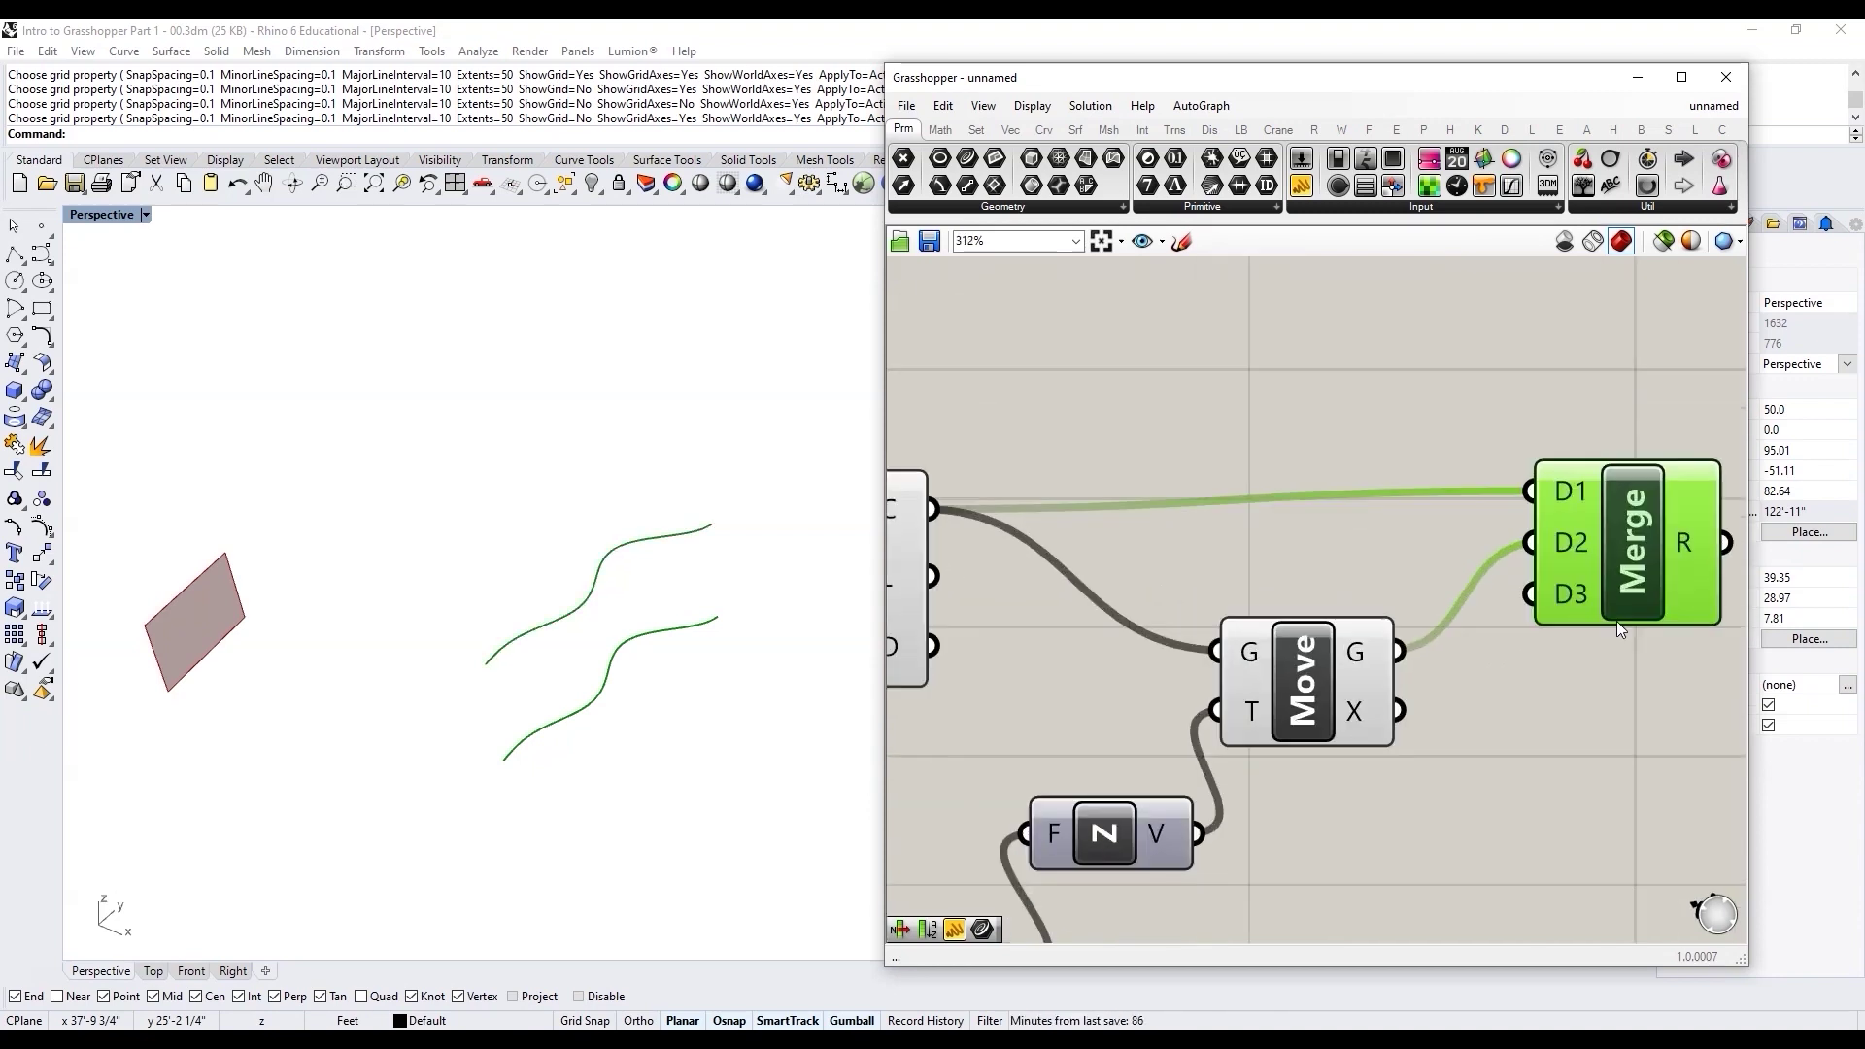
{"action": "scroll", "coordinate": [1617, 641], "scroll_direction": "up", "scroll_amount": 1}
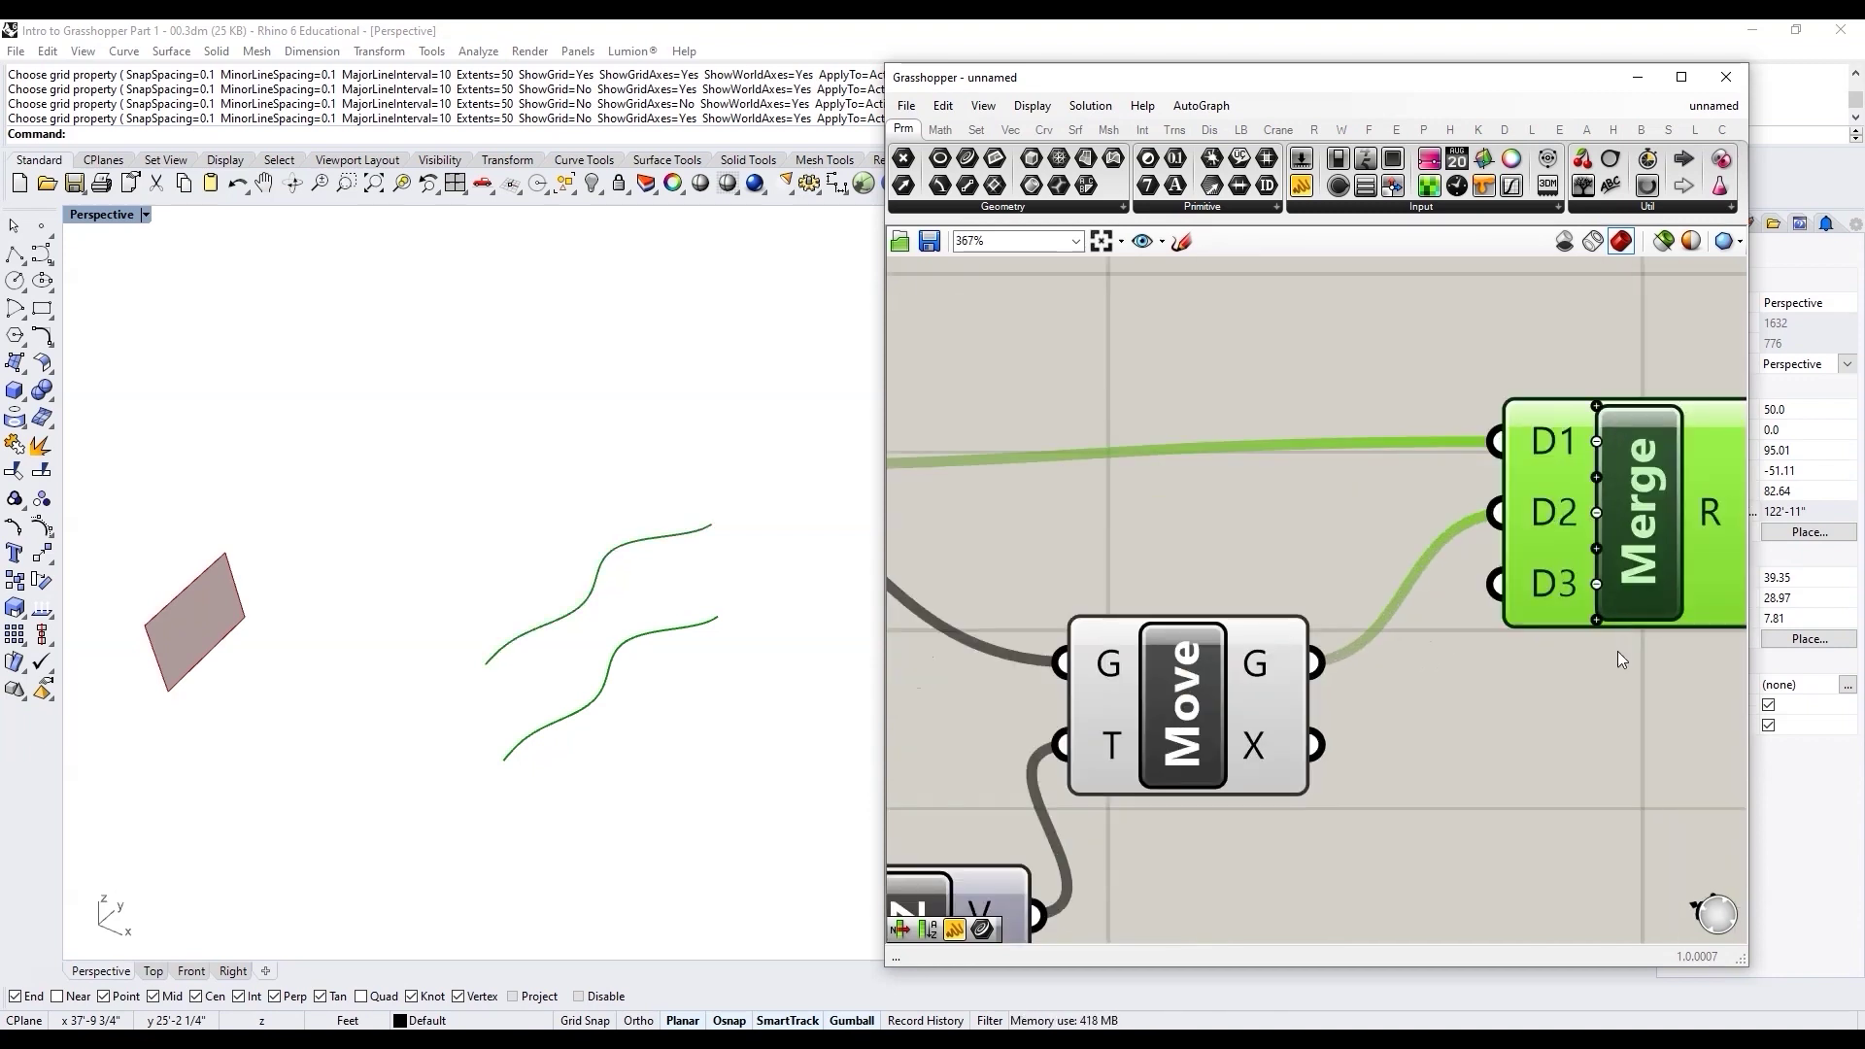
{"action": "left_click", "coordinate": [1596, 583]}
{"action": "scroll", "coordinate": [1427, 679], "scroll_direction": "down", "scroll_amount": 7}
Step: Hide the previews of the interpolated curve and its moved copy, and select the Merge component to highlight both curves
{"action": "left_click_drag", "start_coordinate": [1373, 763], "coordinate": [1099, 567]}
{"action": "middle_click", "coordinate": [1151, 607]}
{"action": "left_click", "coordinate": [1213, 550]}
{"action": "left_click", "coordinate": [1507, 612]}
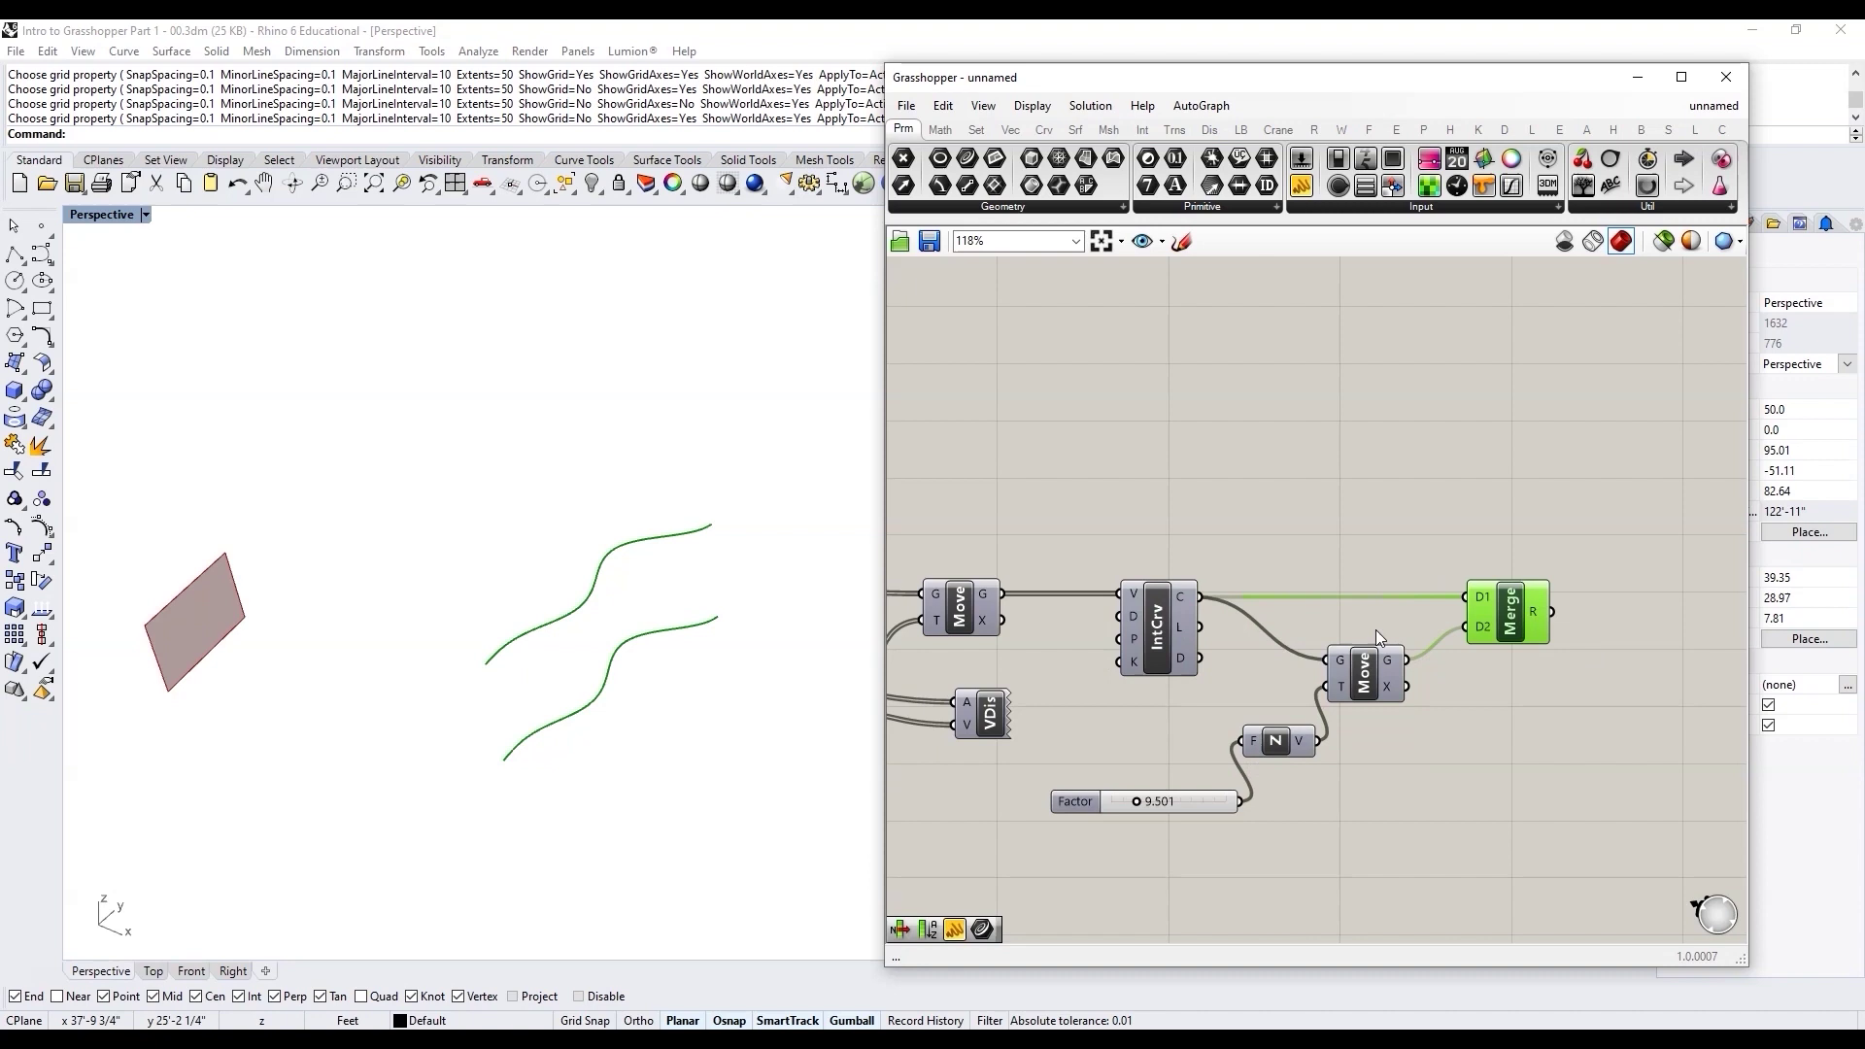
Step: Add a Loft component, connect the Merge result (R) to its curves (C) input, and hide the Merge component's preview
{"action": "scroll", "coordinate": [1552, 627], "scroll_direction": "up", "scroll_amount": 1}
{"action": "double_click", "coordinate": [1569, 617]}
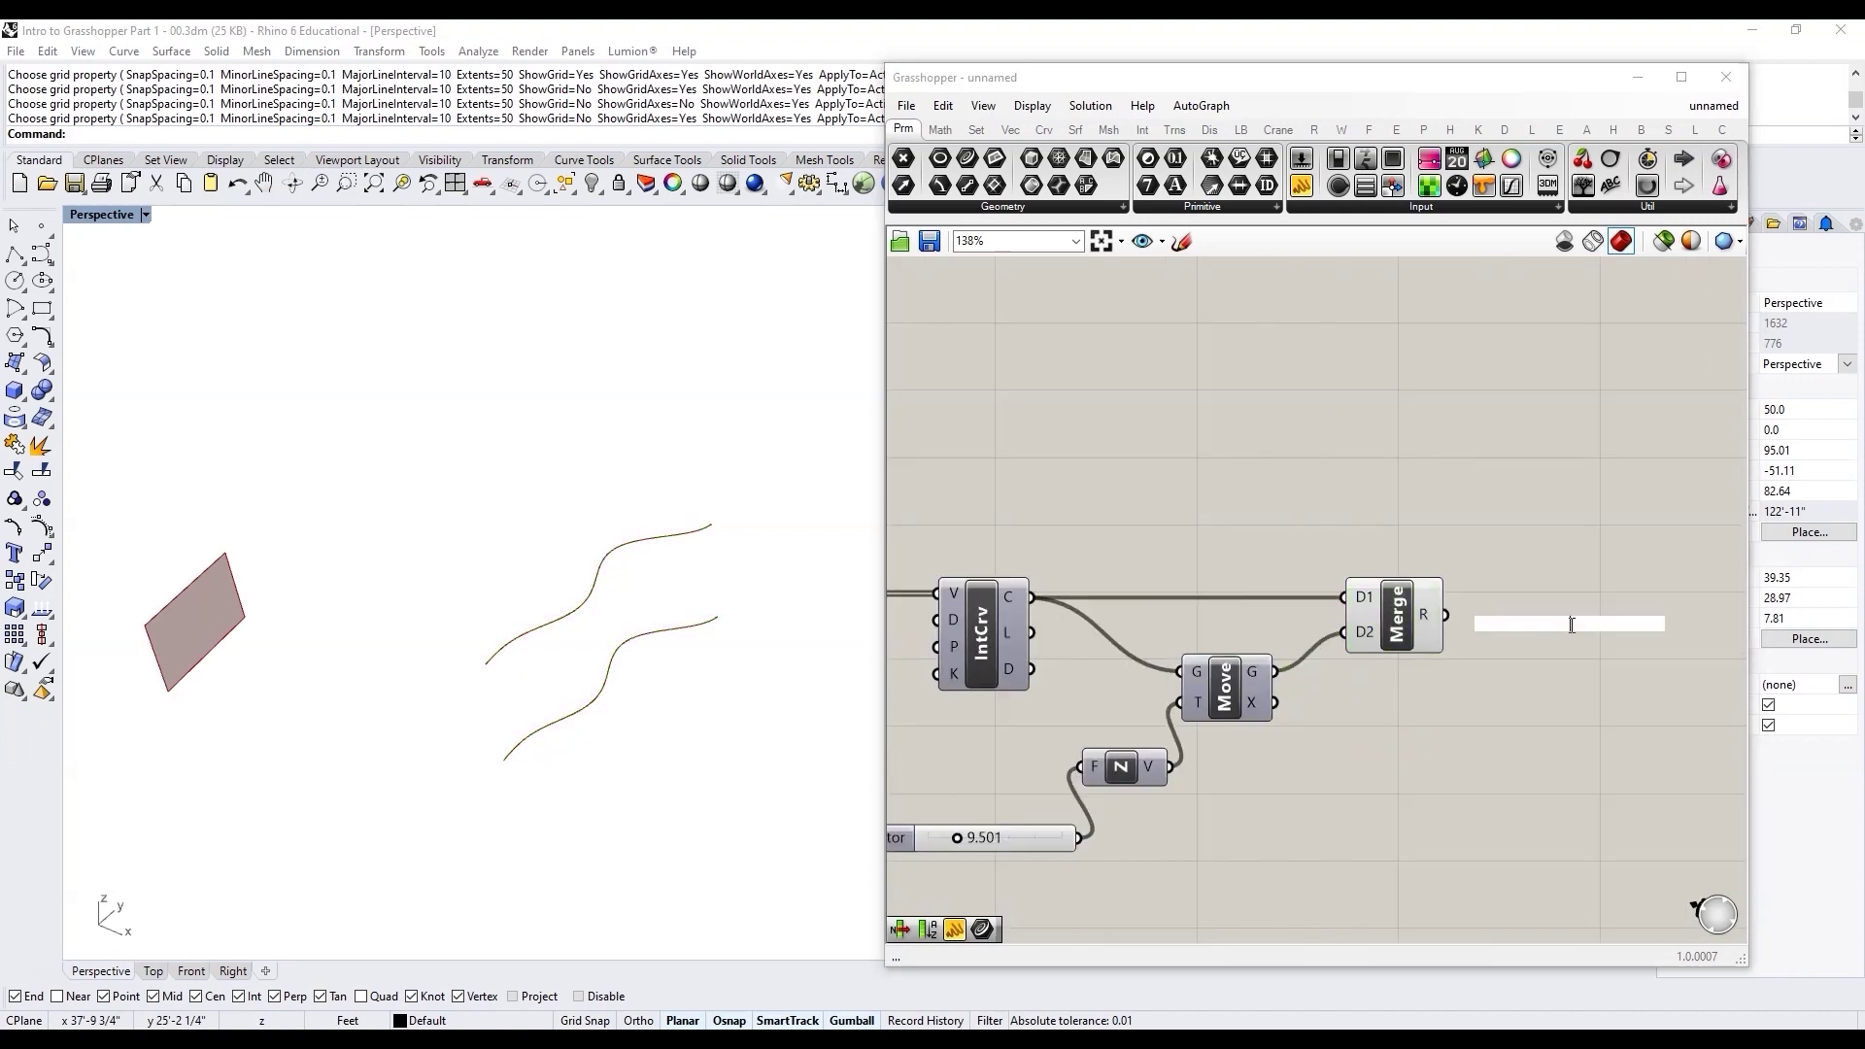
{"action": "type", "text": "loft"}
{"action": "key", "text": "Return"}
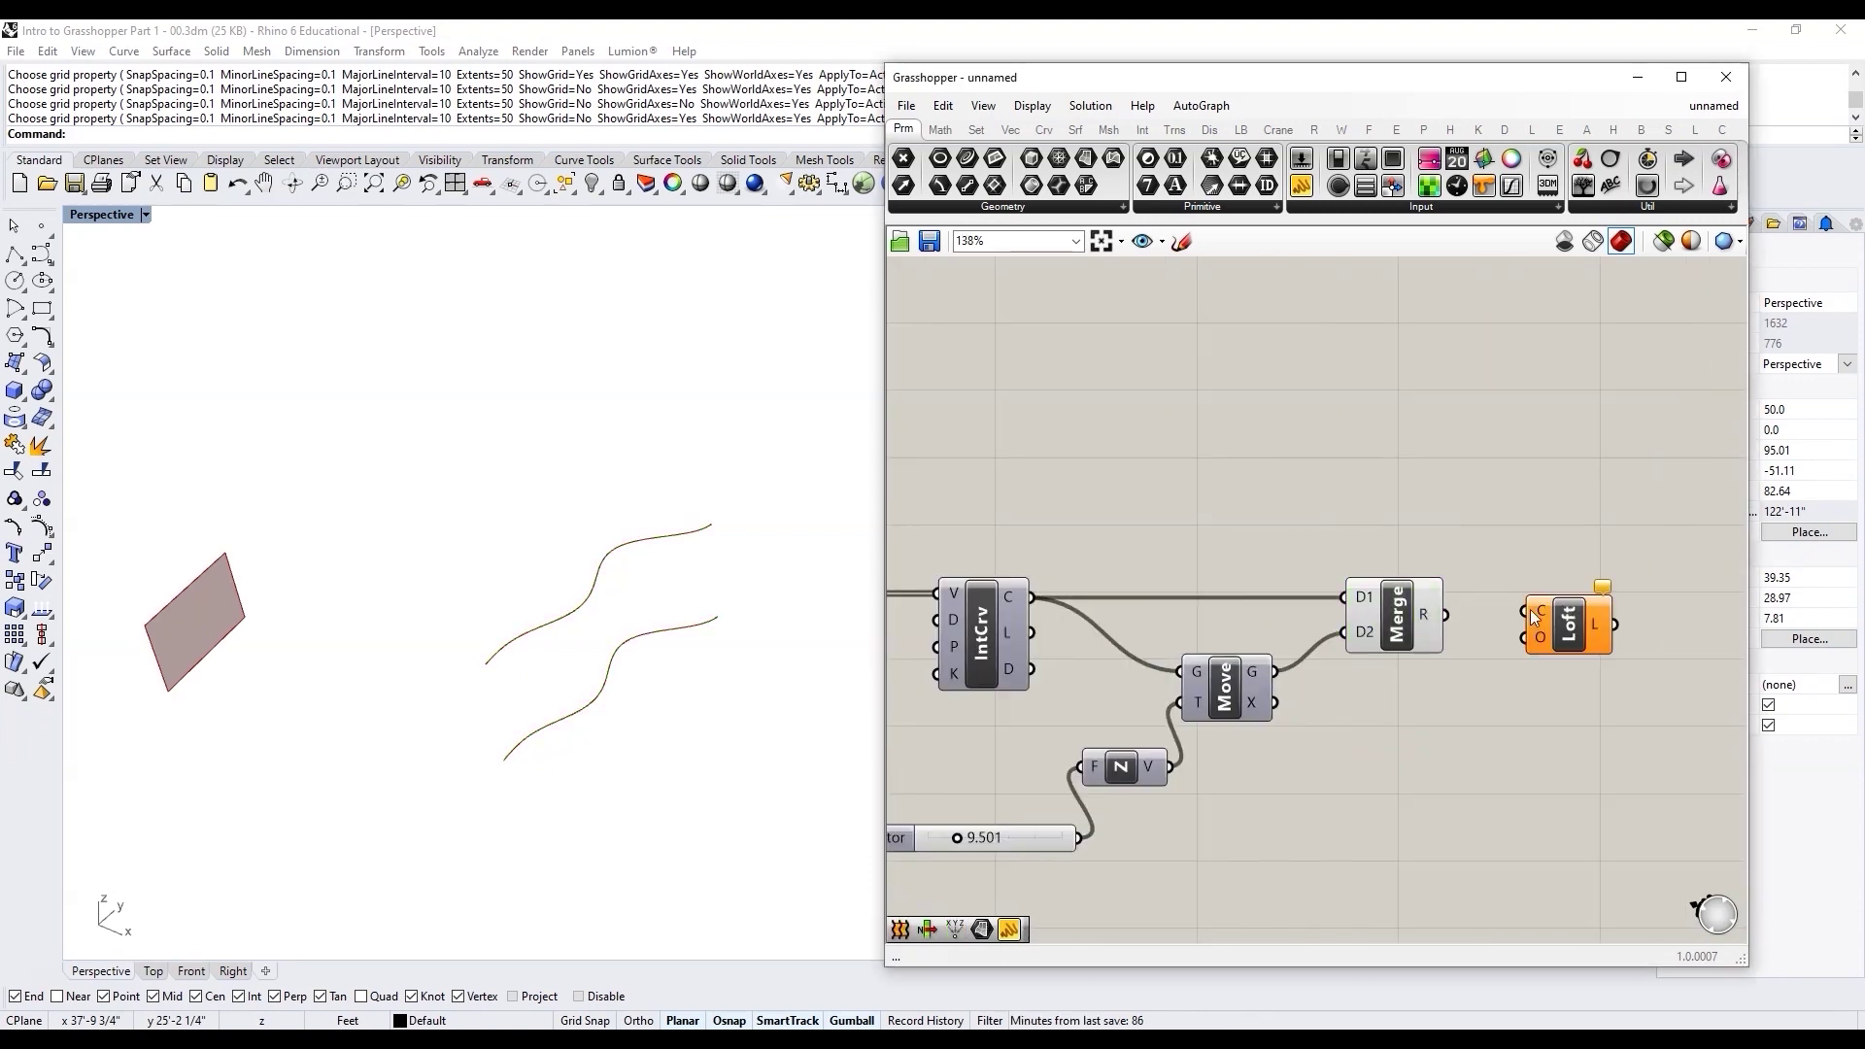
{"action": "left_click_drag", "start_coordinate": [1446, 616], "coordinate": [1523, 611]}
{"action": "left_click", "coordinate": [1566, 627]}
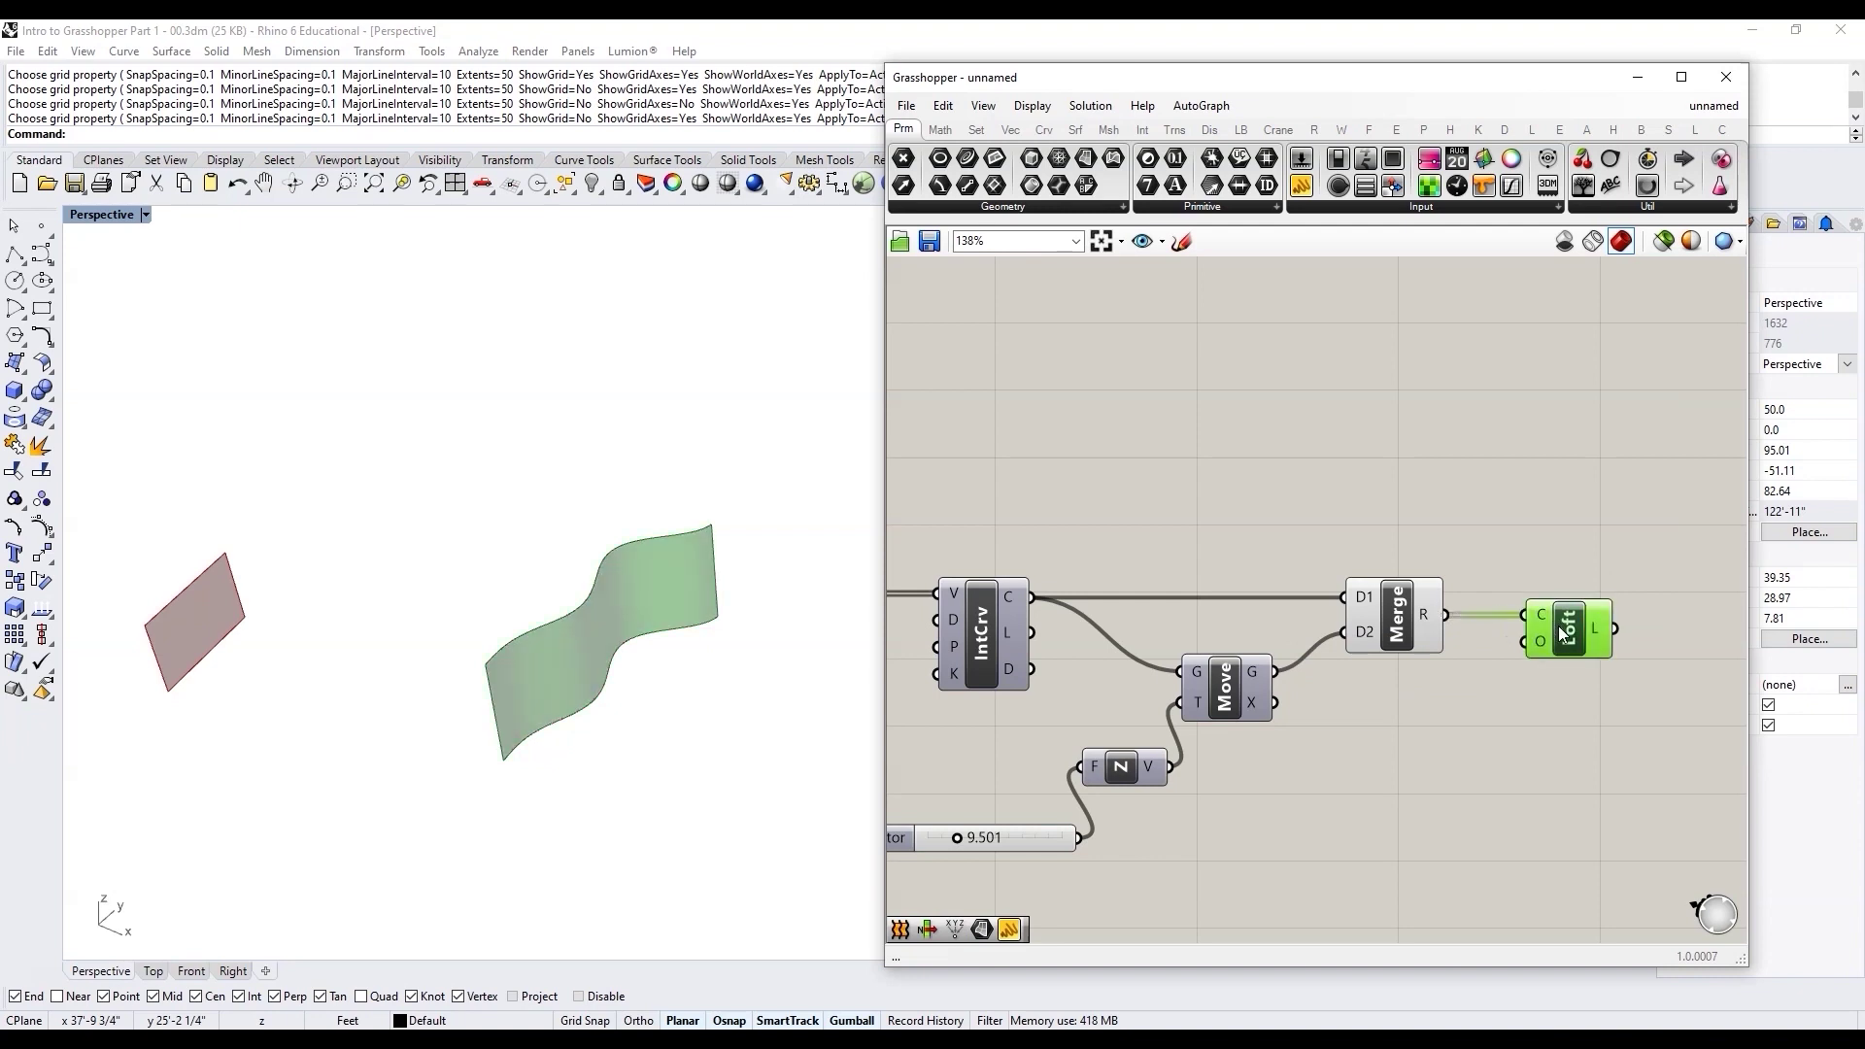
{"action": "left_click", "coordinate": [1371, 620]}
Step: Rename the flat surface cluster as "create flat surface"
{"action": "scroll", "coordinate": [1505, 755], "scroll_direction": "down", "scroll_amount": 5}
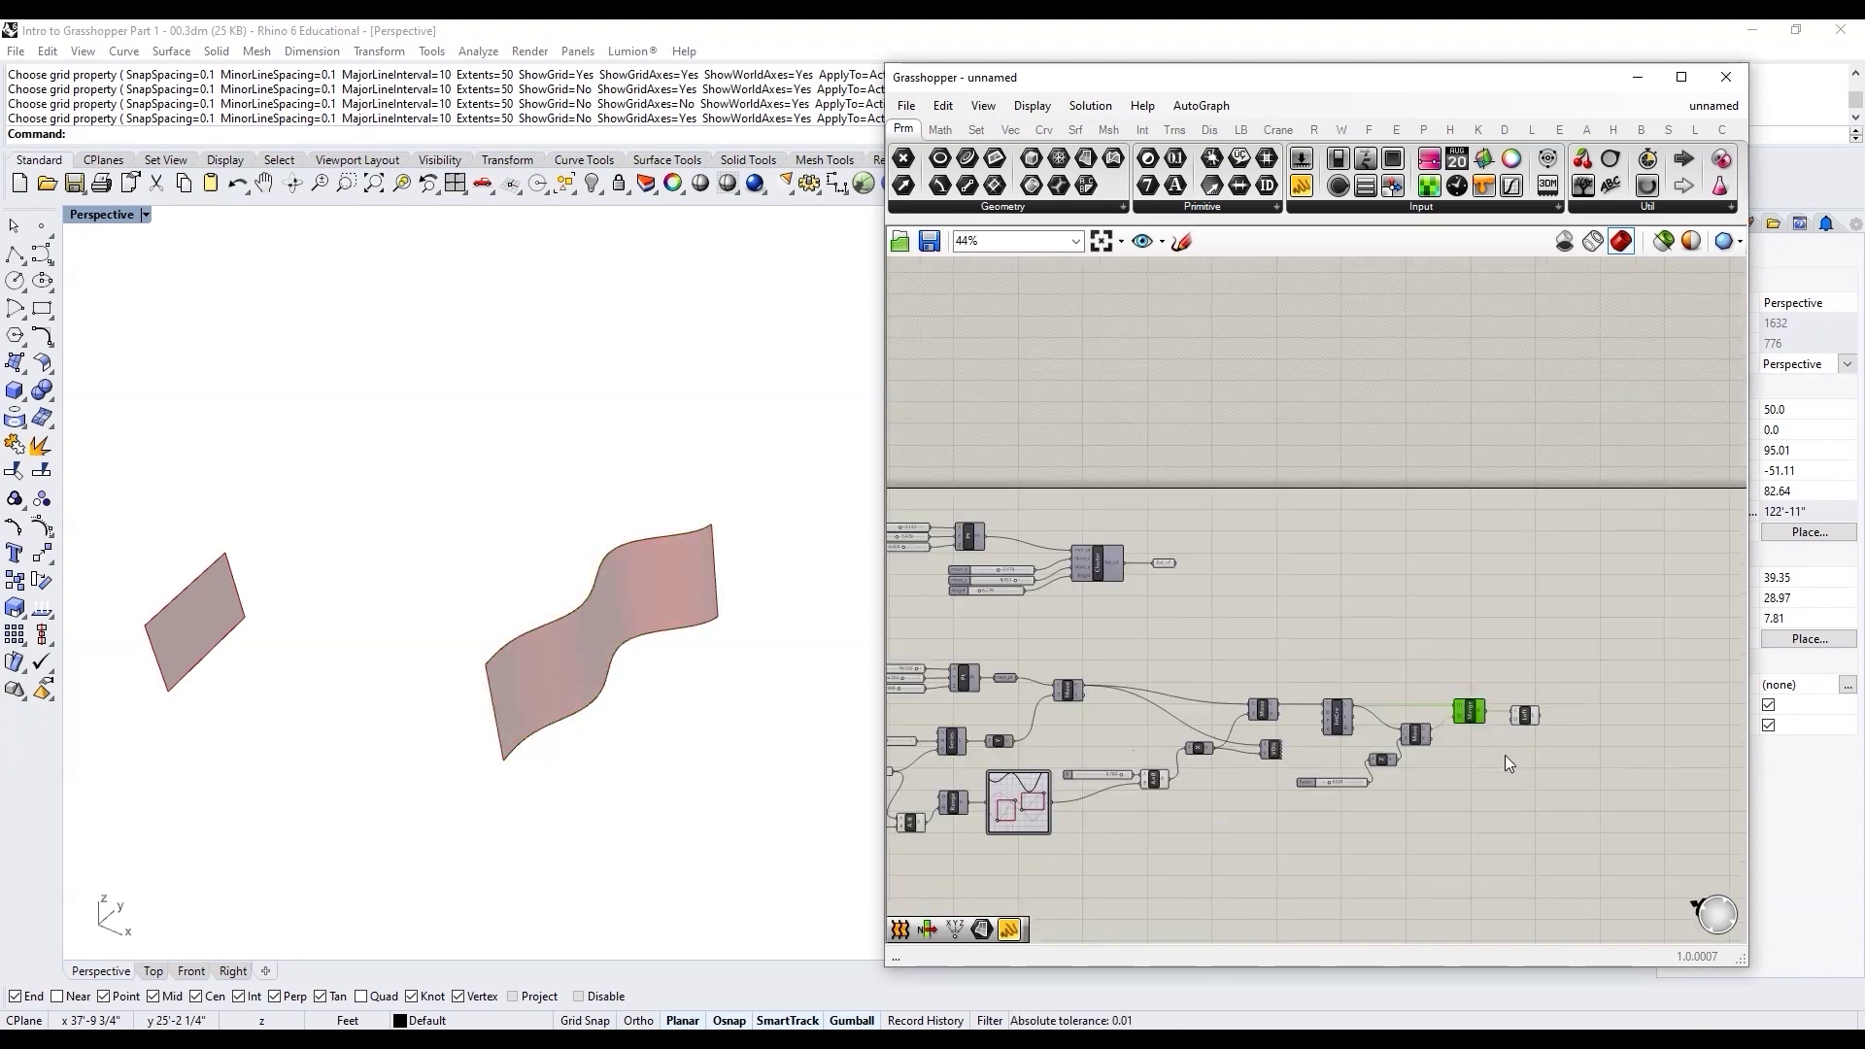
{"action": "scroll", "coordinate": [1247, 604], "scroll_direction": "up", "scroll_amount": 6}
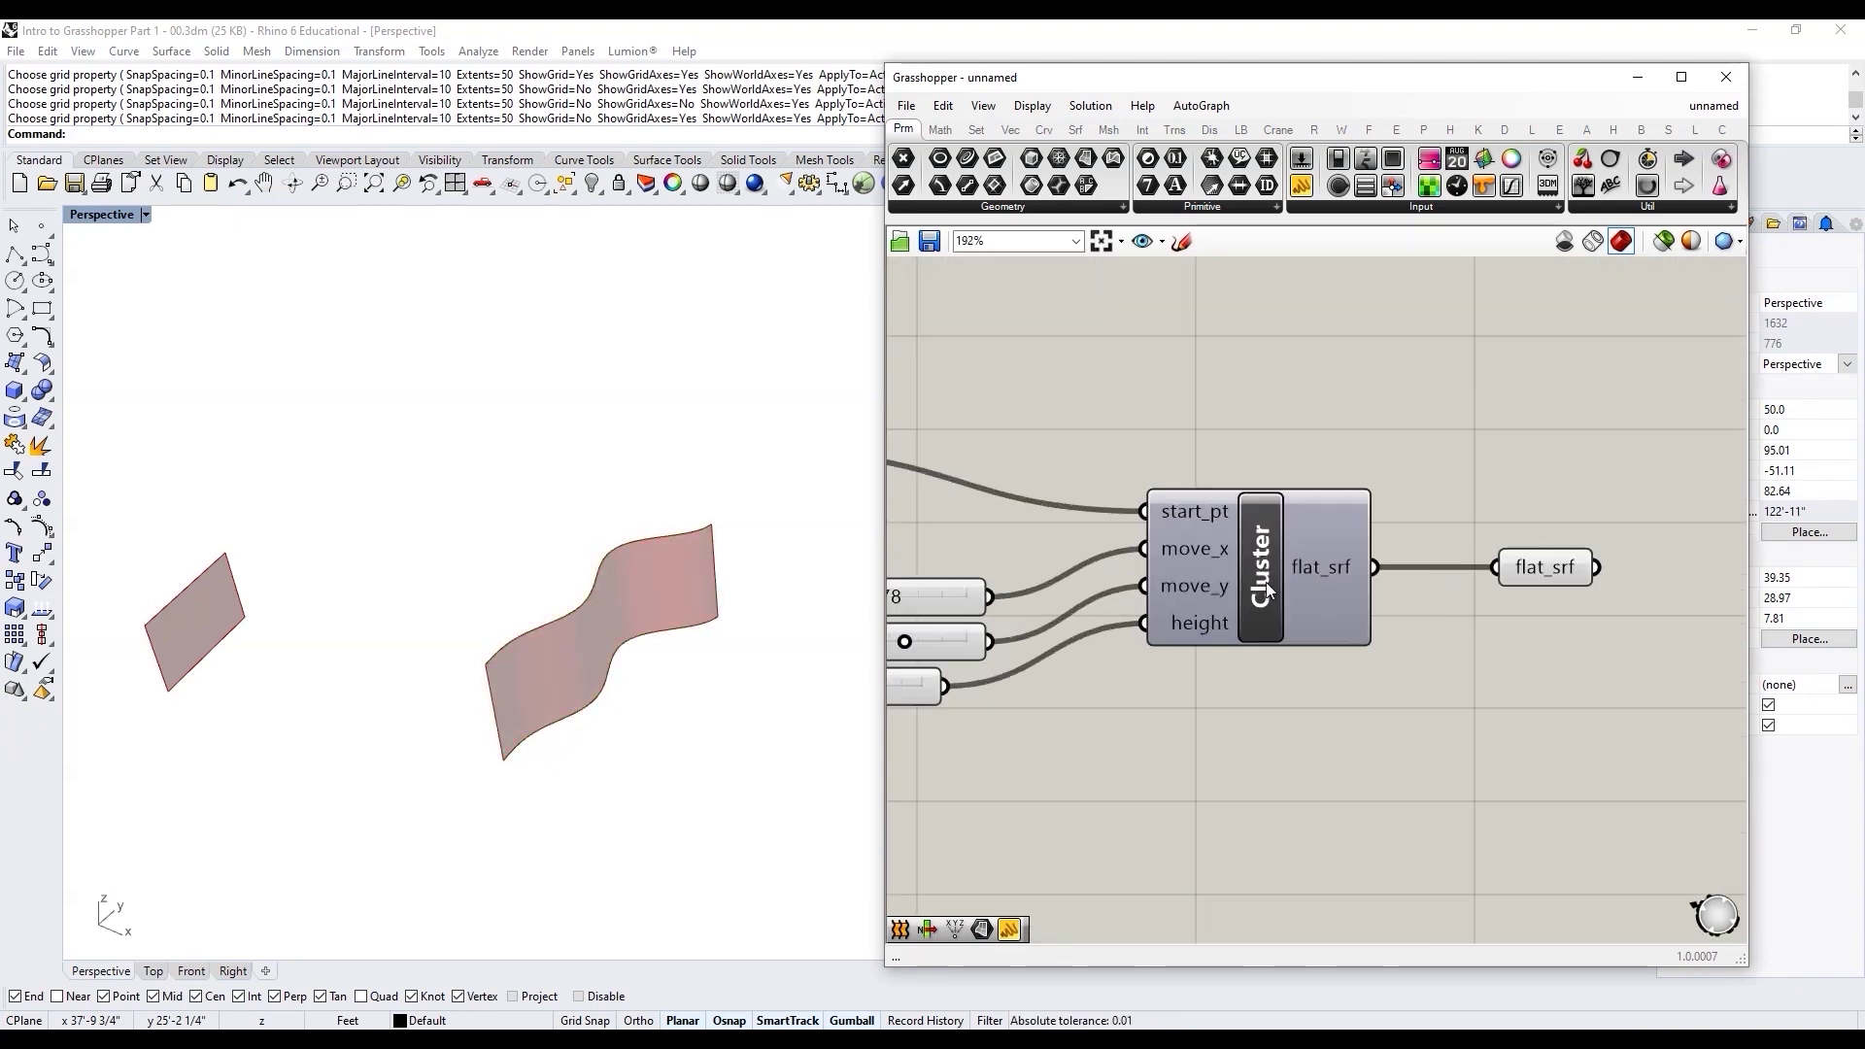
{"action": "right_click", "coordinate": [1266, 584]}
{"action": "type", "text": "c"}
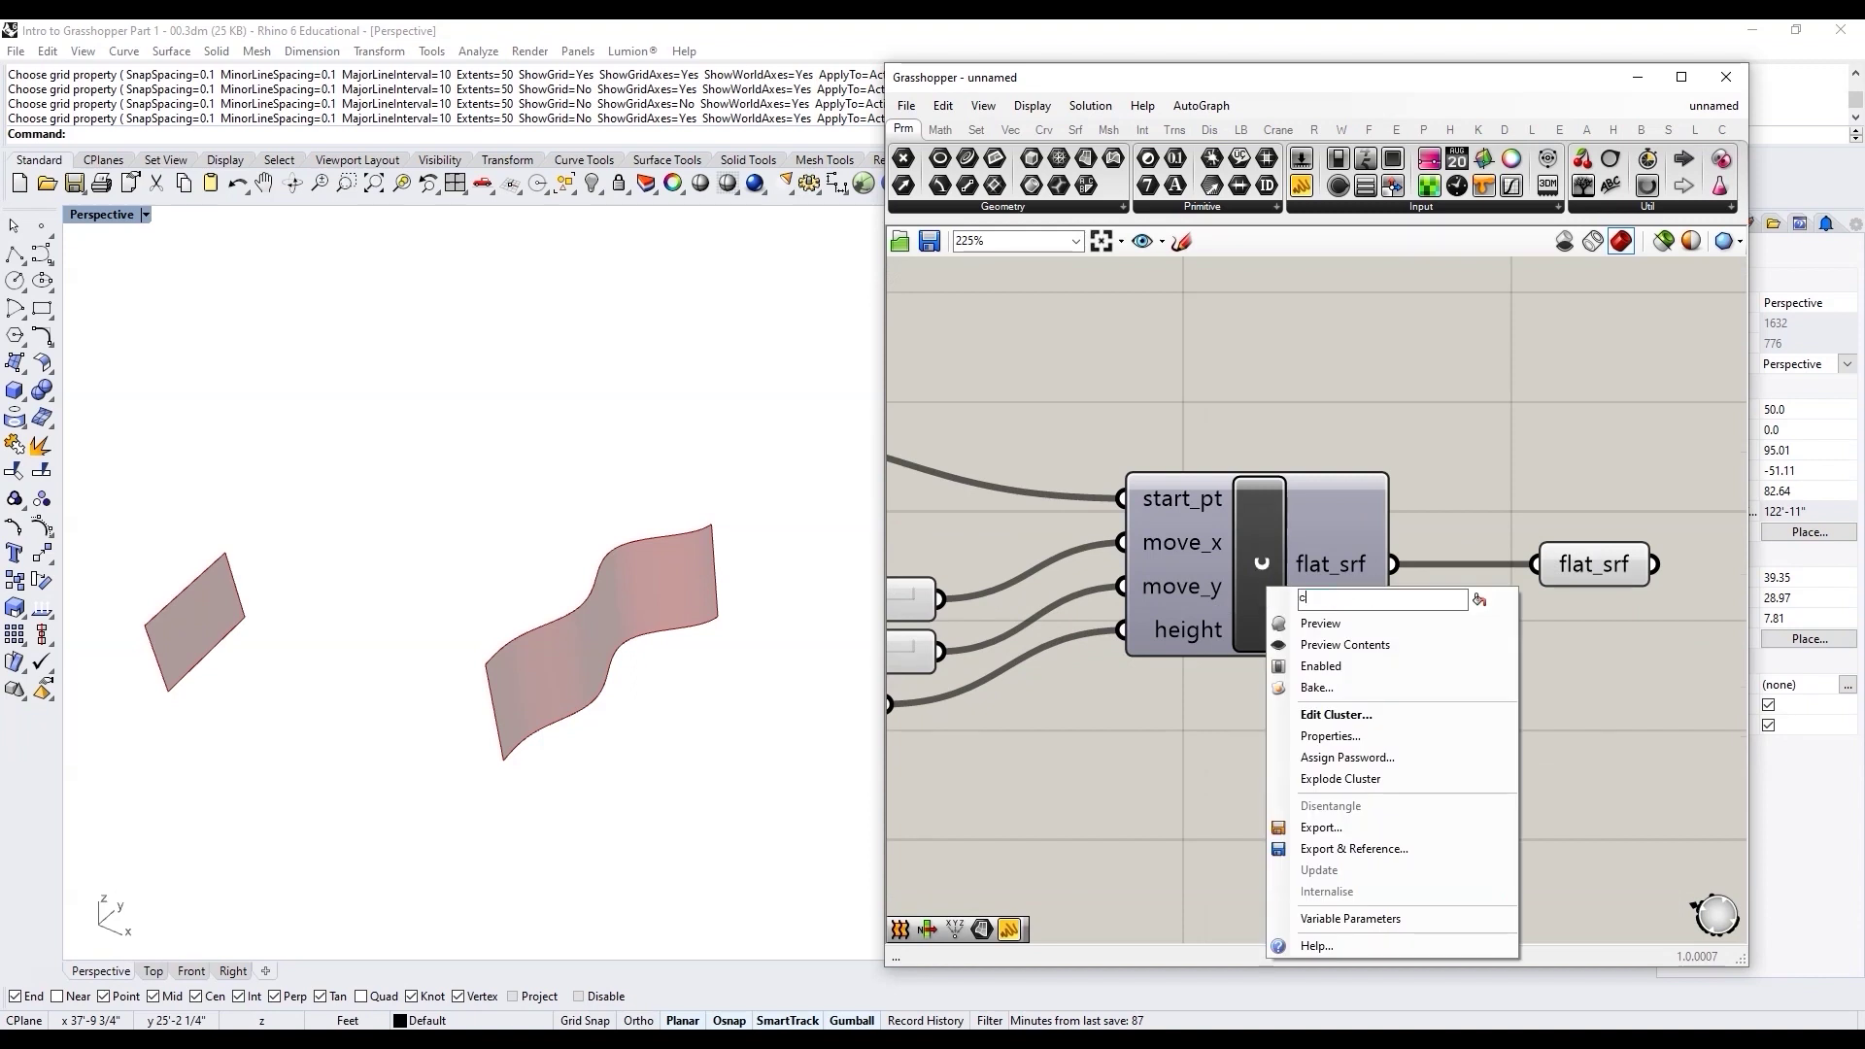
{"action": "type", "text": "reate flat "}
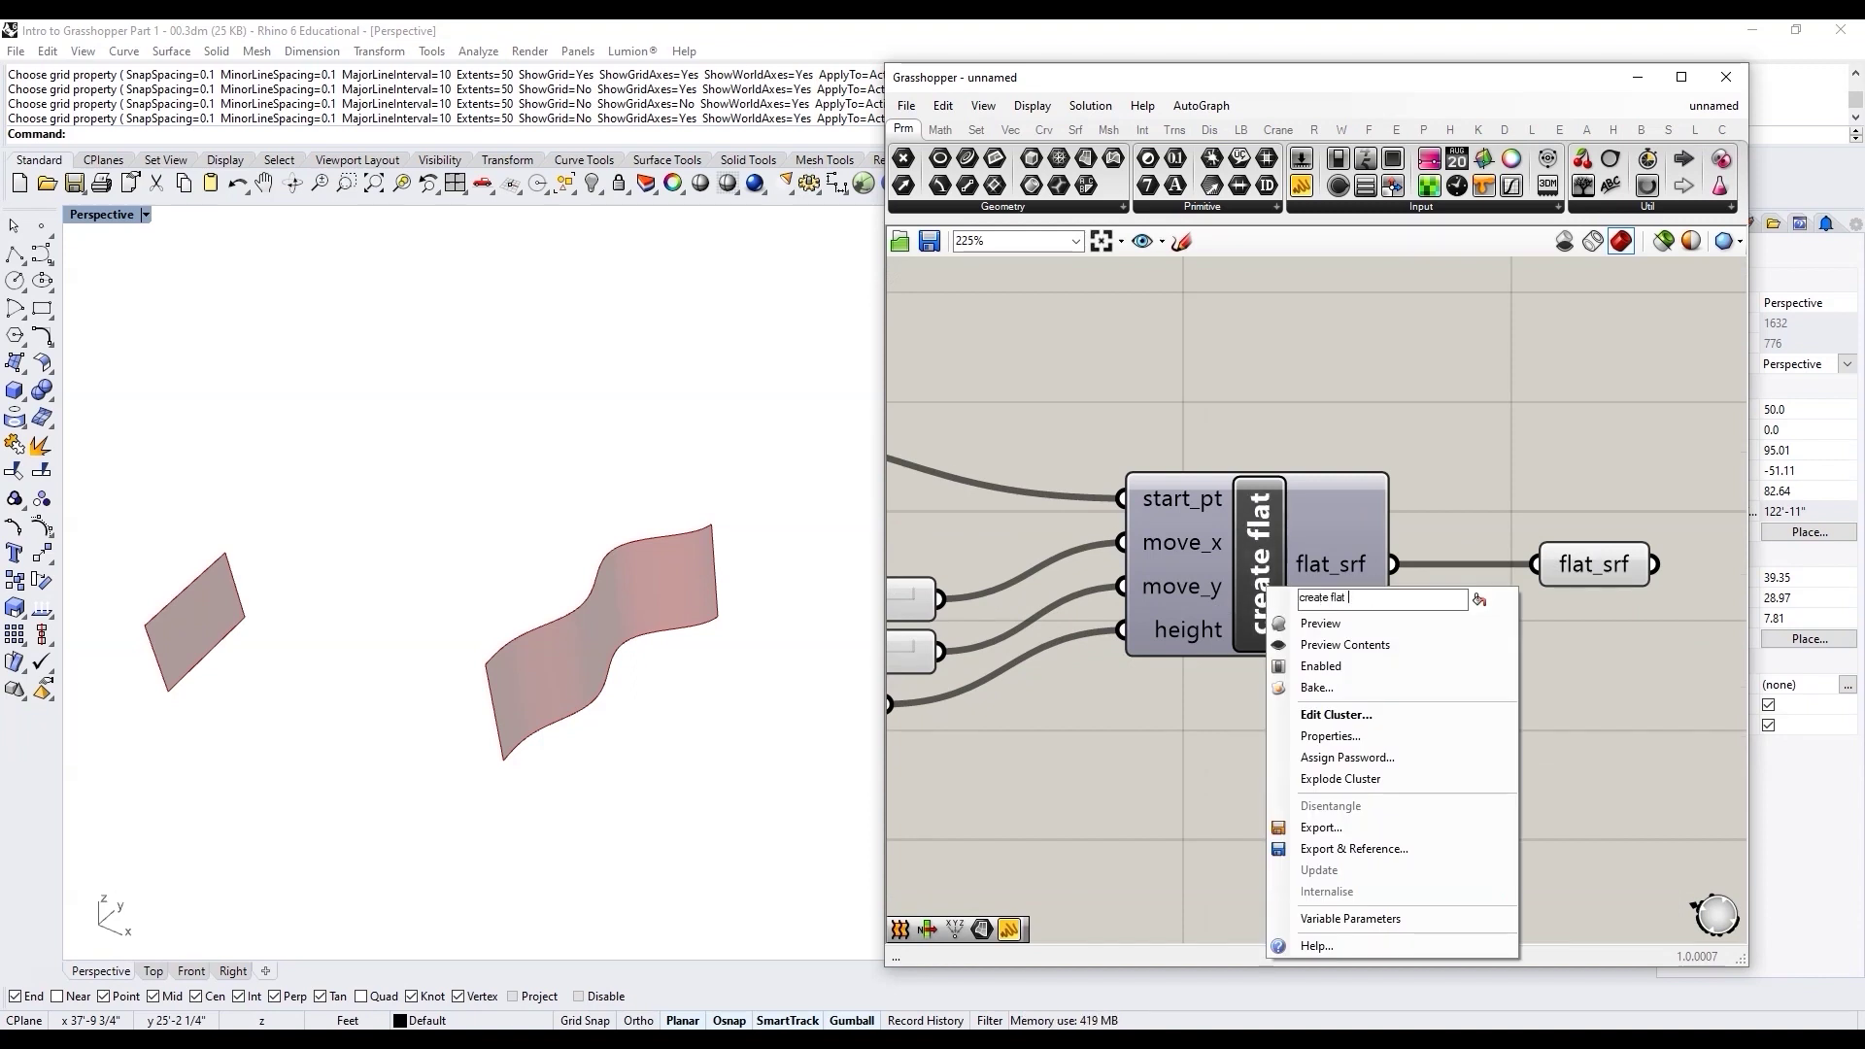
{"action": "type", "text": "surface"}
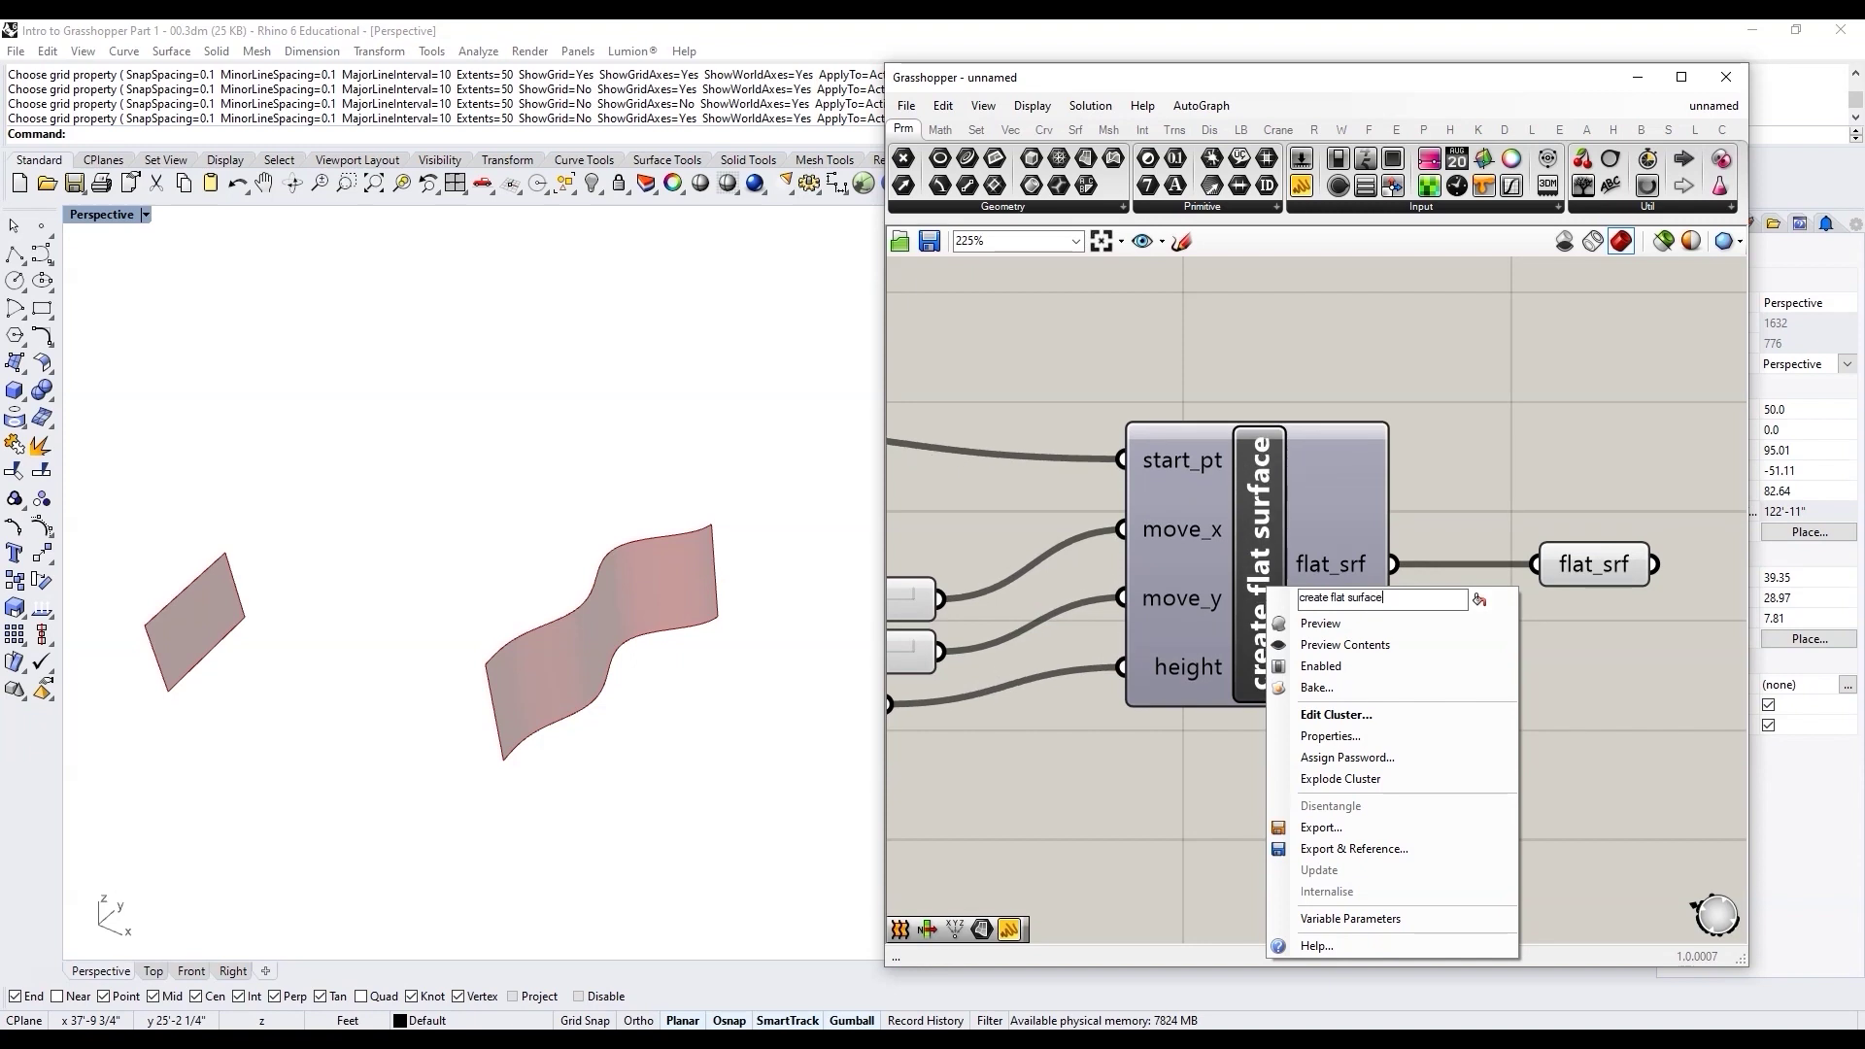
{"action": "key", "text": "Return"}
{"action": "scroll", "coordinate": [1268, 557], "scroll_direction": "down", "scroll_amount": 5}
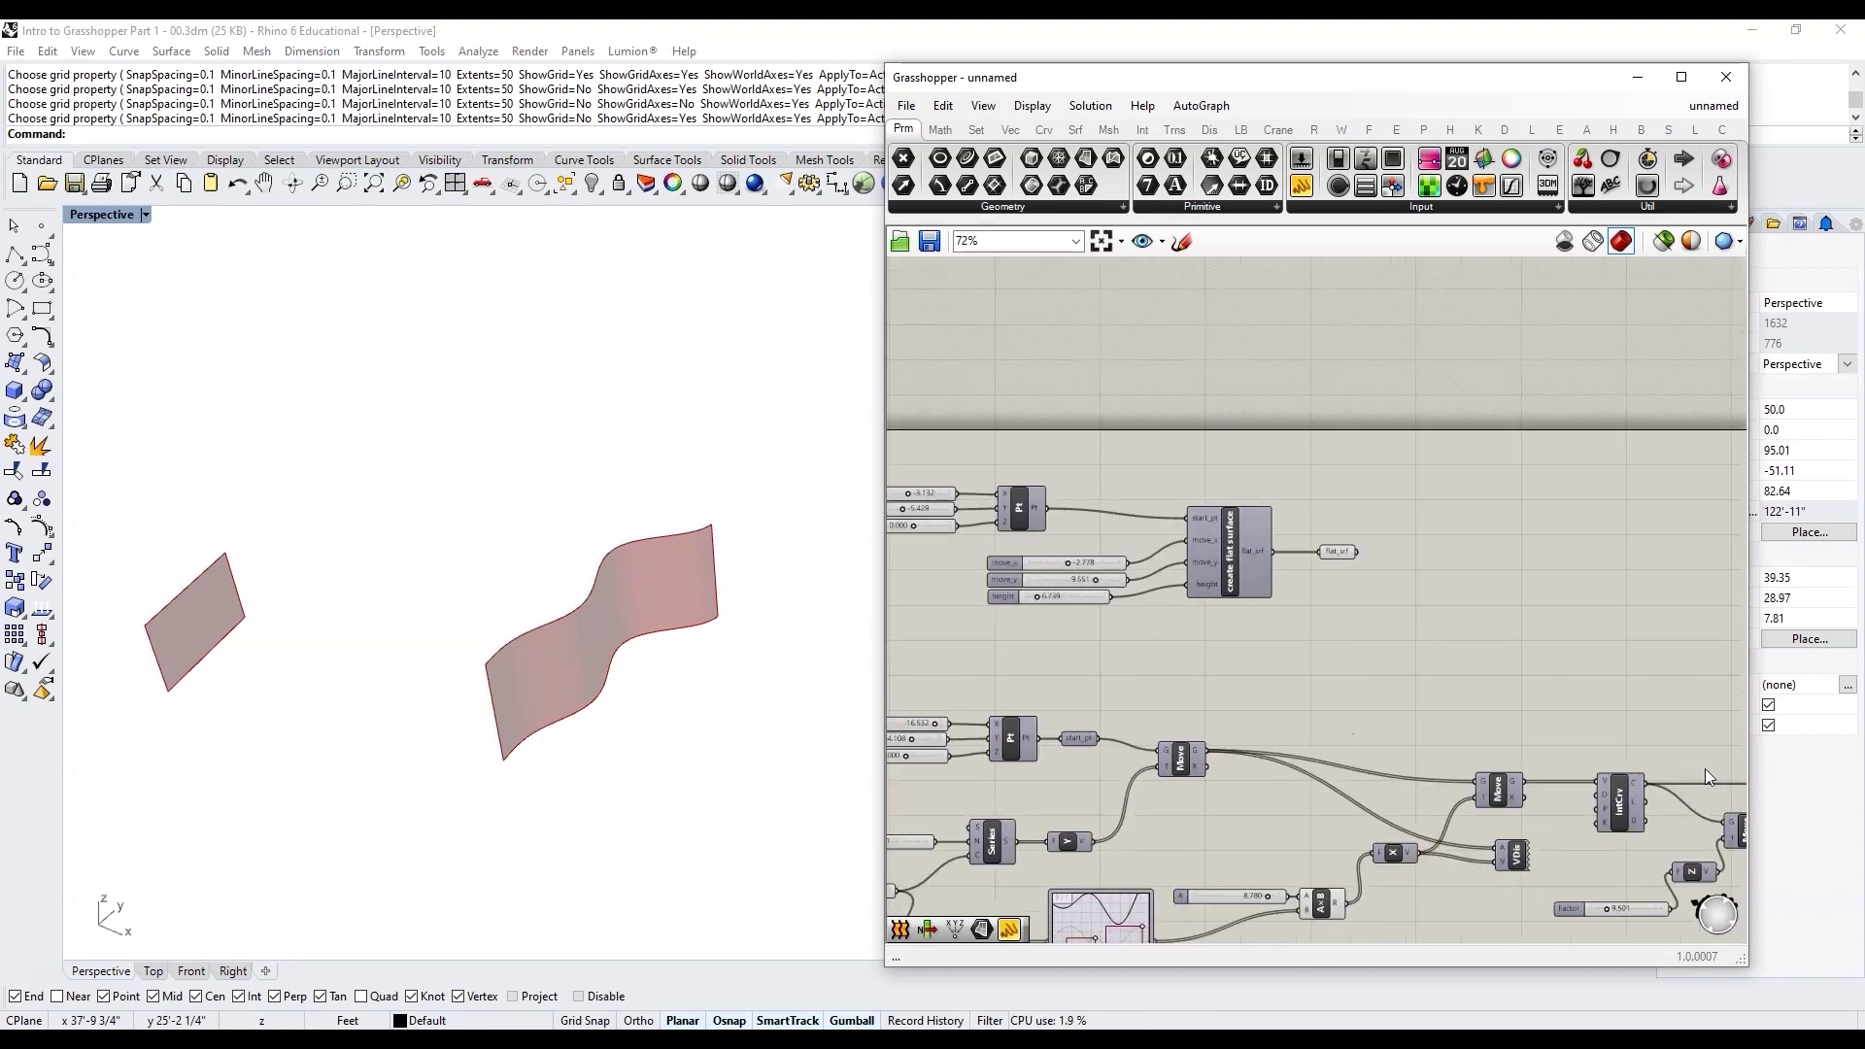
{"action": "left_click_drag", "start_coordinate": [1640, 862], "coordinate": [1152, 697]}
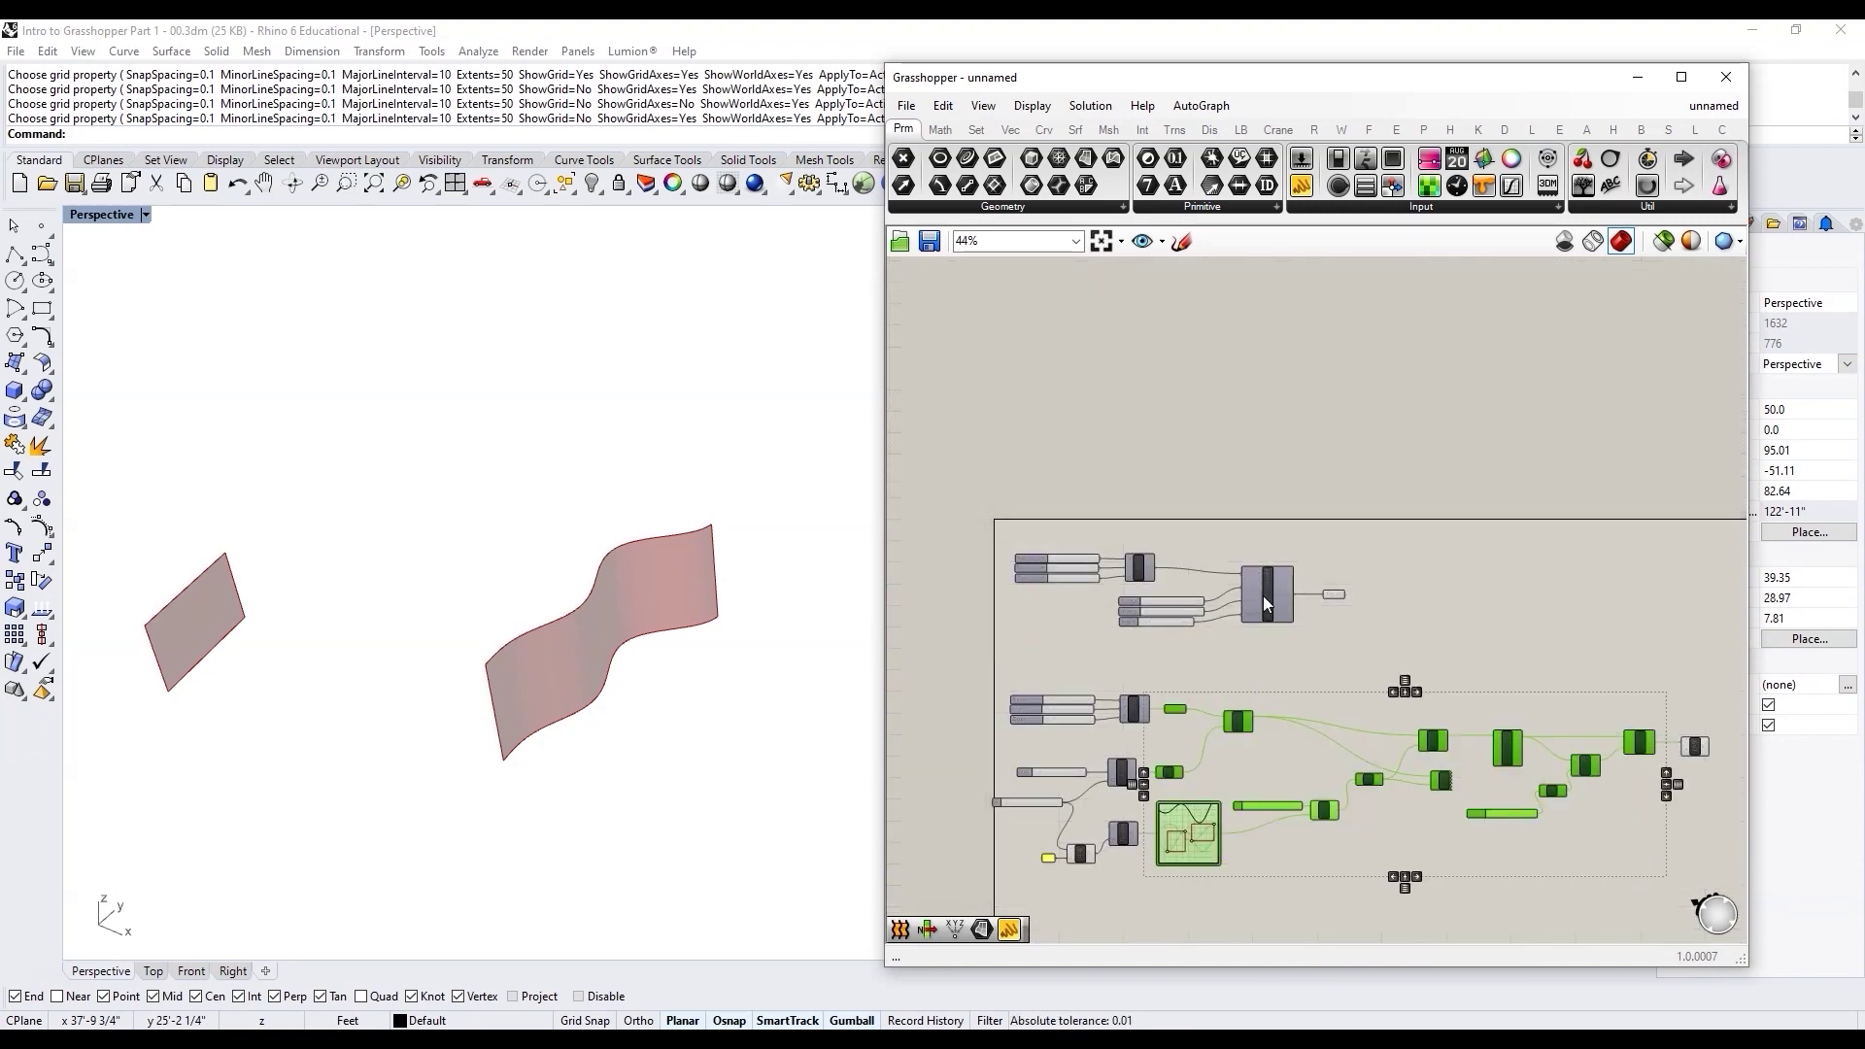
{"action": "scroll", "coordinate": [1261, 623], "scroll_direction": "up", "scroll_amount": 4}
{"action": "left_click", "coordinate": [1308, 663]}
{"action": "scroll", "coordinate": [1306, 664], "scroll_direction": "down", "scroll_amount": 5}
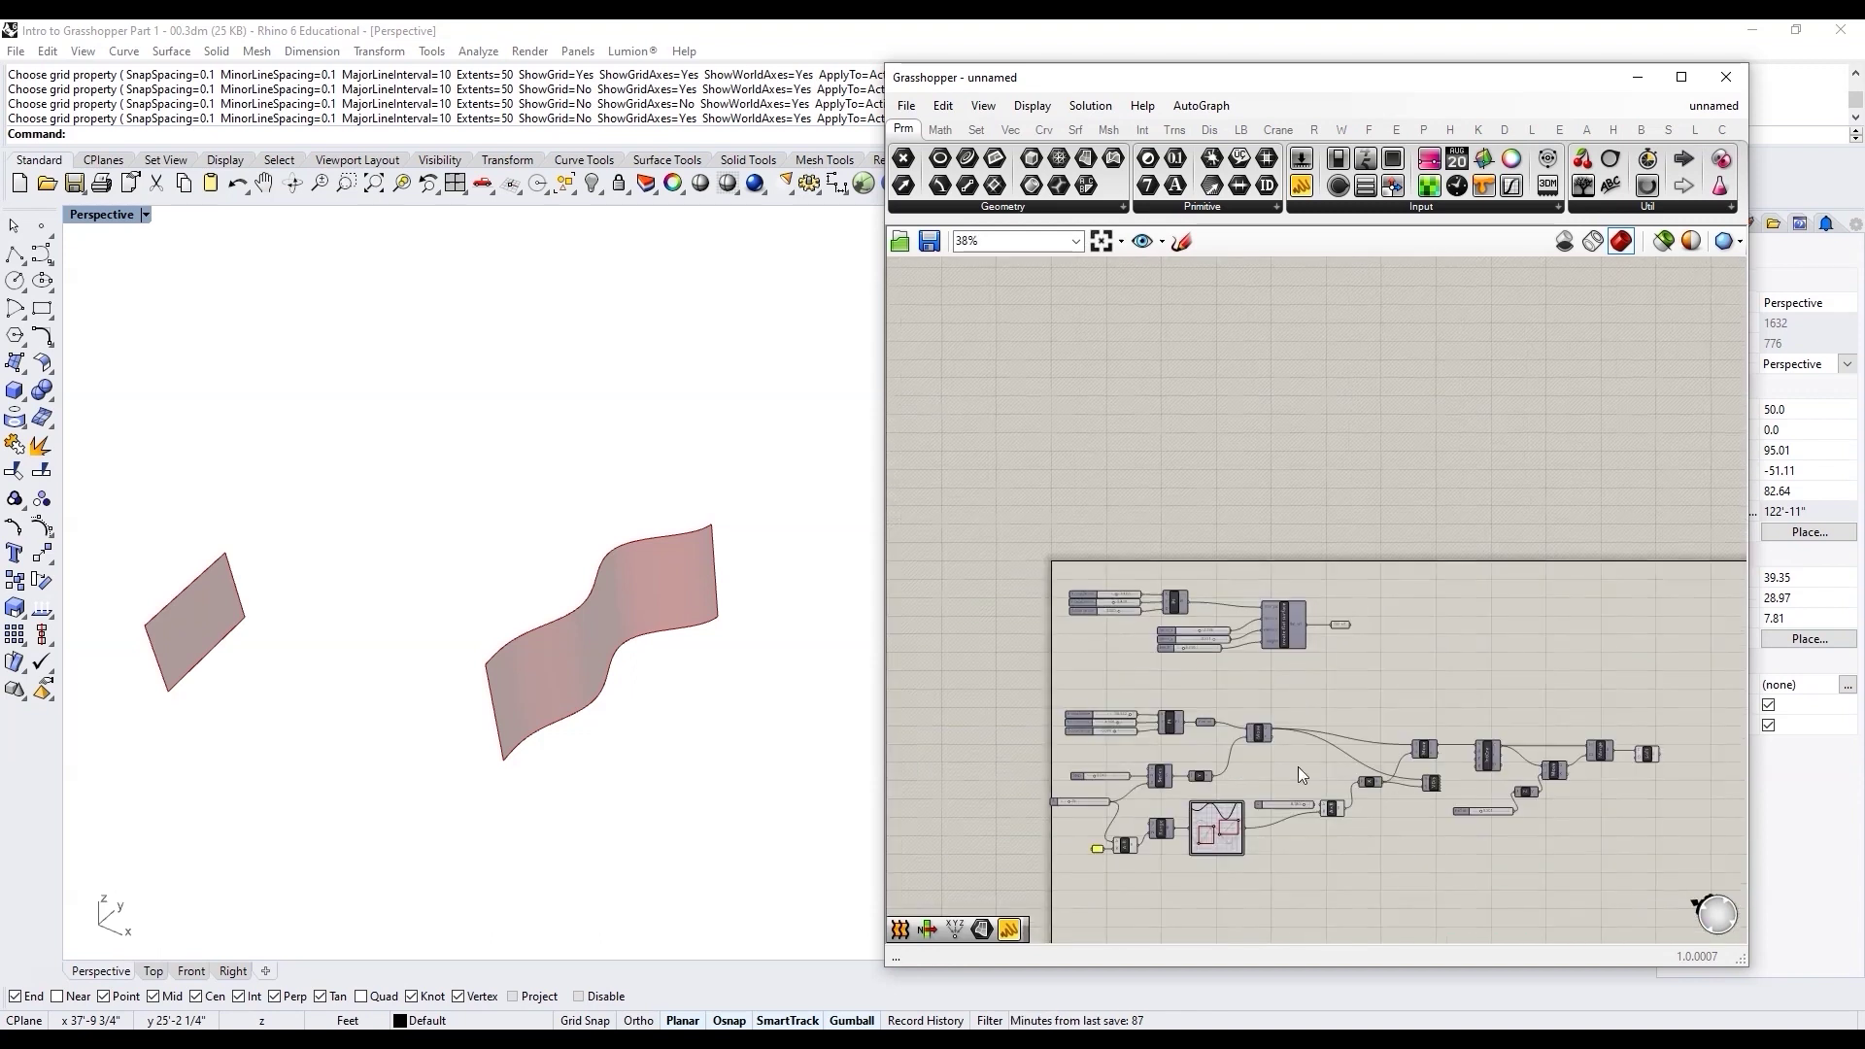
Step: Move the Step slider farther away from the Series component to make room on the wire
{"action": "scroll", "coordinate": [1105, 874], "scroll_direction": "up", "scroll_amount": 4}
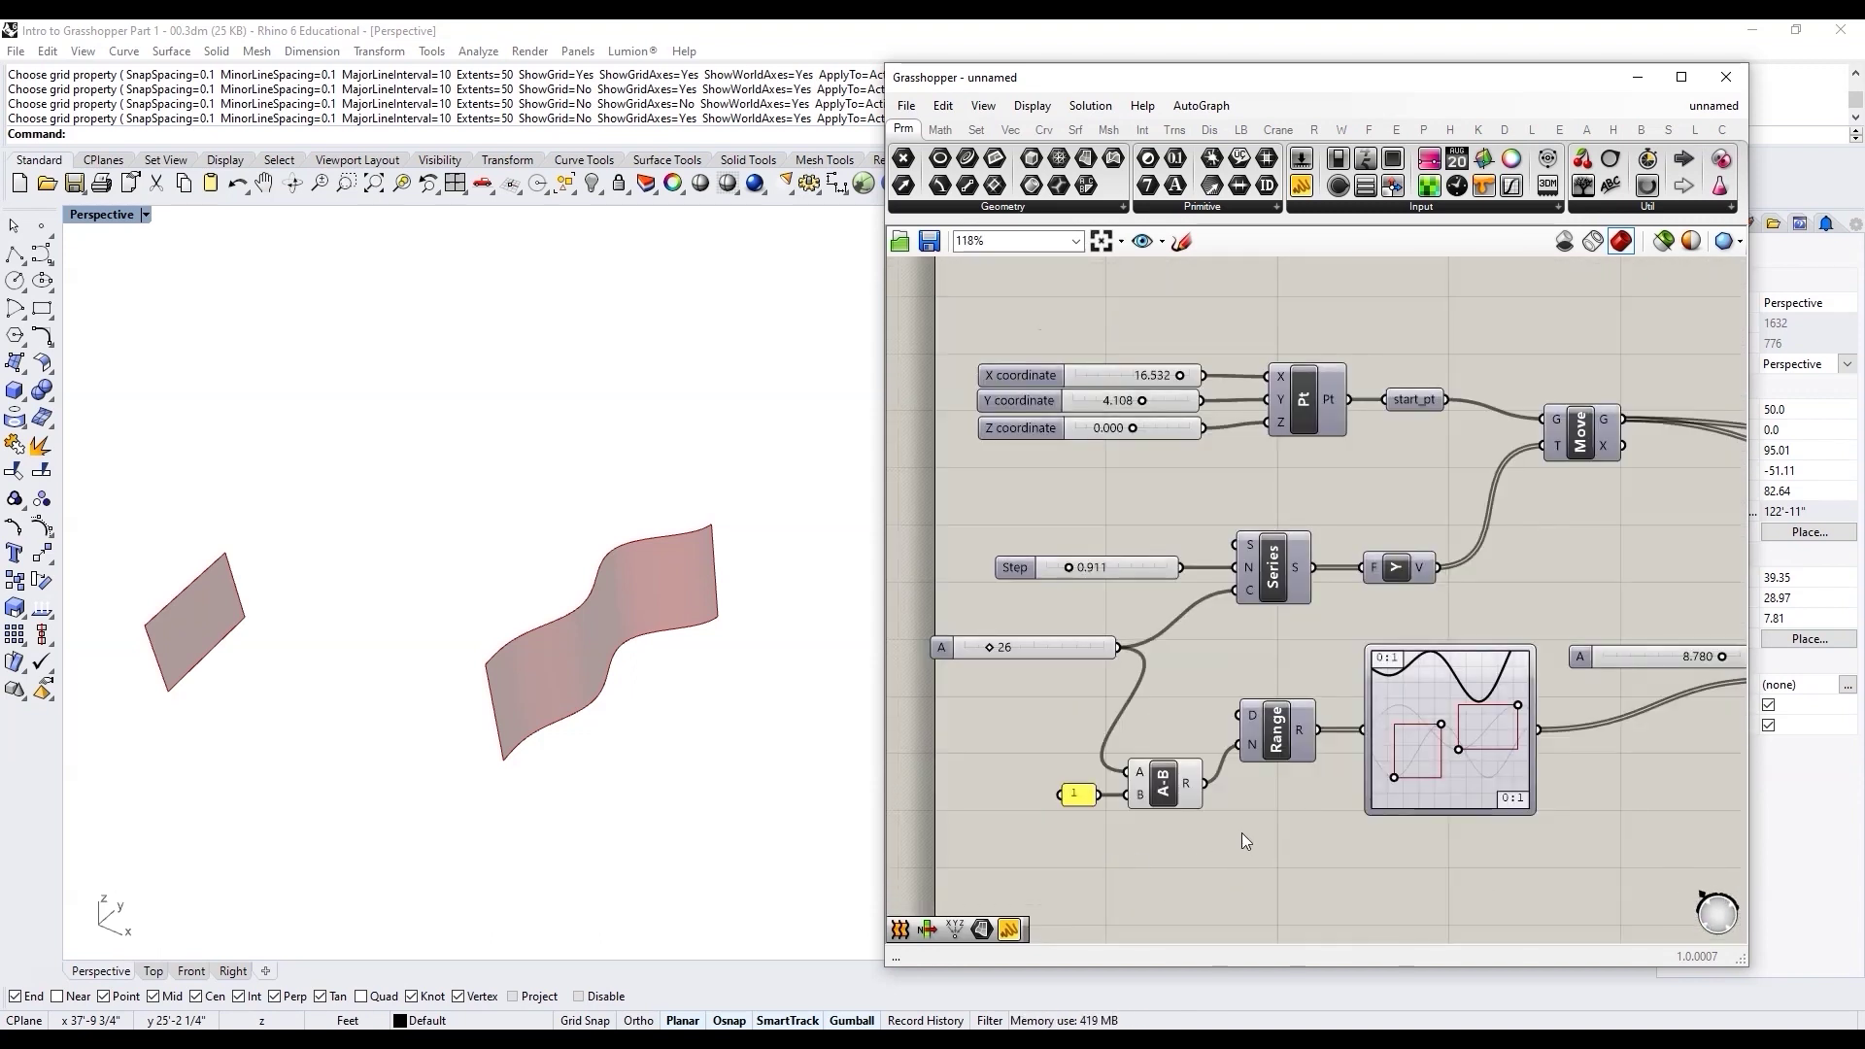
{"action": "scroll", "coordinate": [1437, 834], "scroll_direction": "down", "scroll_amount": 1}
{"action": "scroll", "coordinate": [1117, 762], "scroll_direction": "up", "scroll_amount": 3}
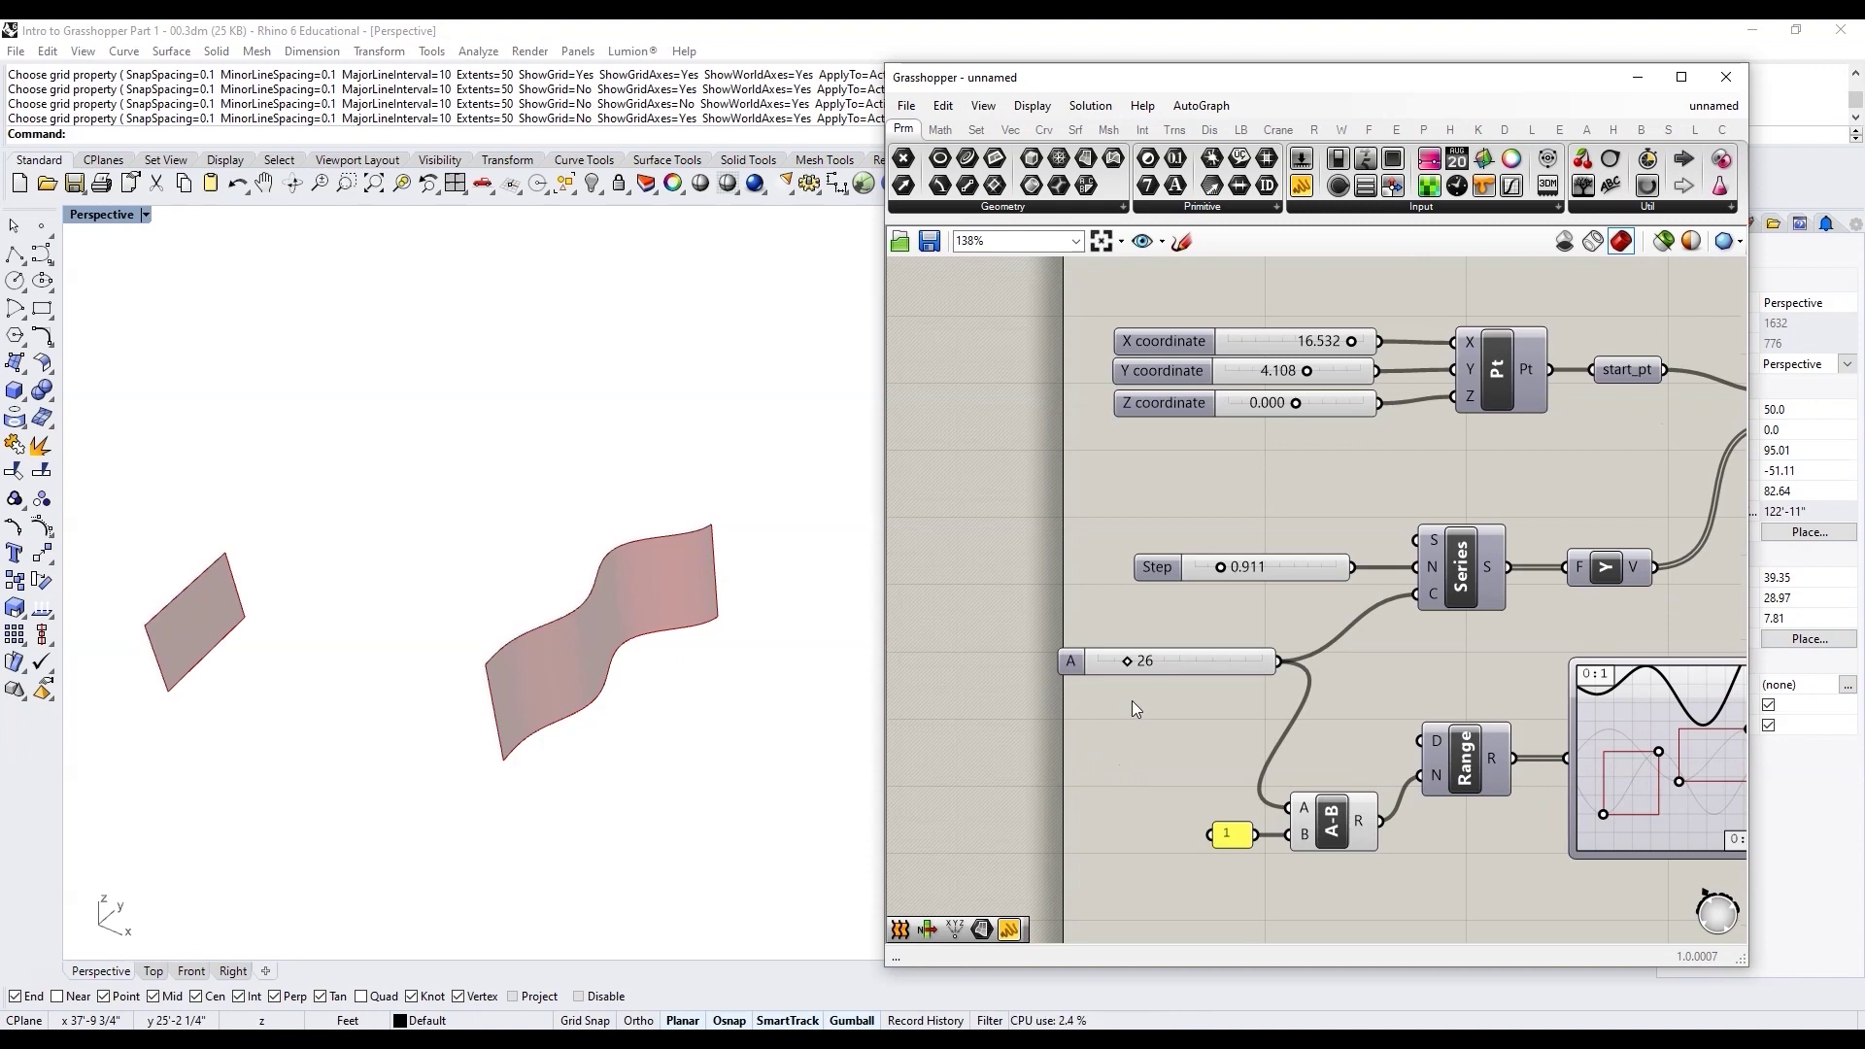
{"action": "left_click_drag", "start_coordinate": [1154, 569], "coordinate": [1064, 569]}
{"action": "scroll", "coordinate": [1121, 585], "scroll_direction": "up", "scroll_amount": 2}
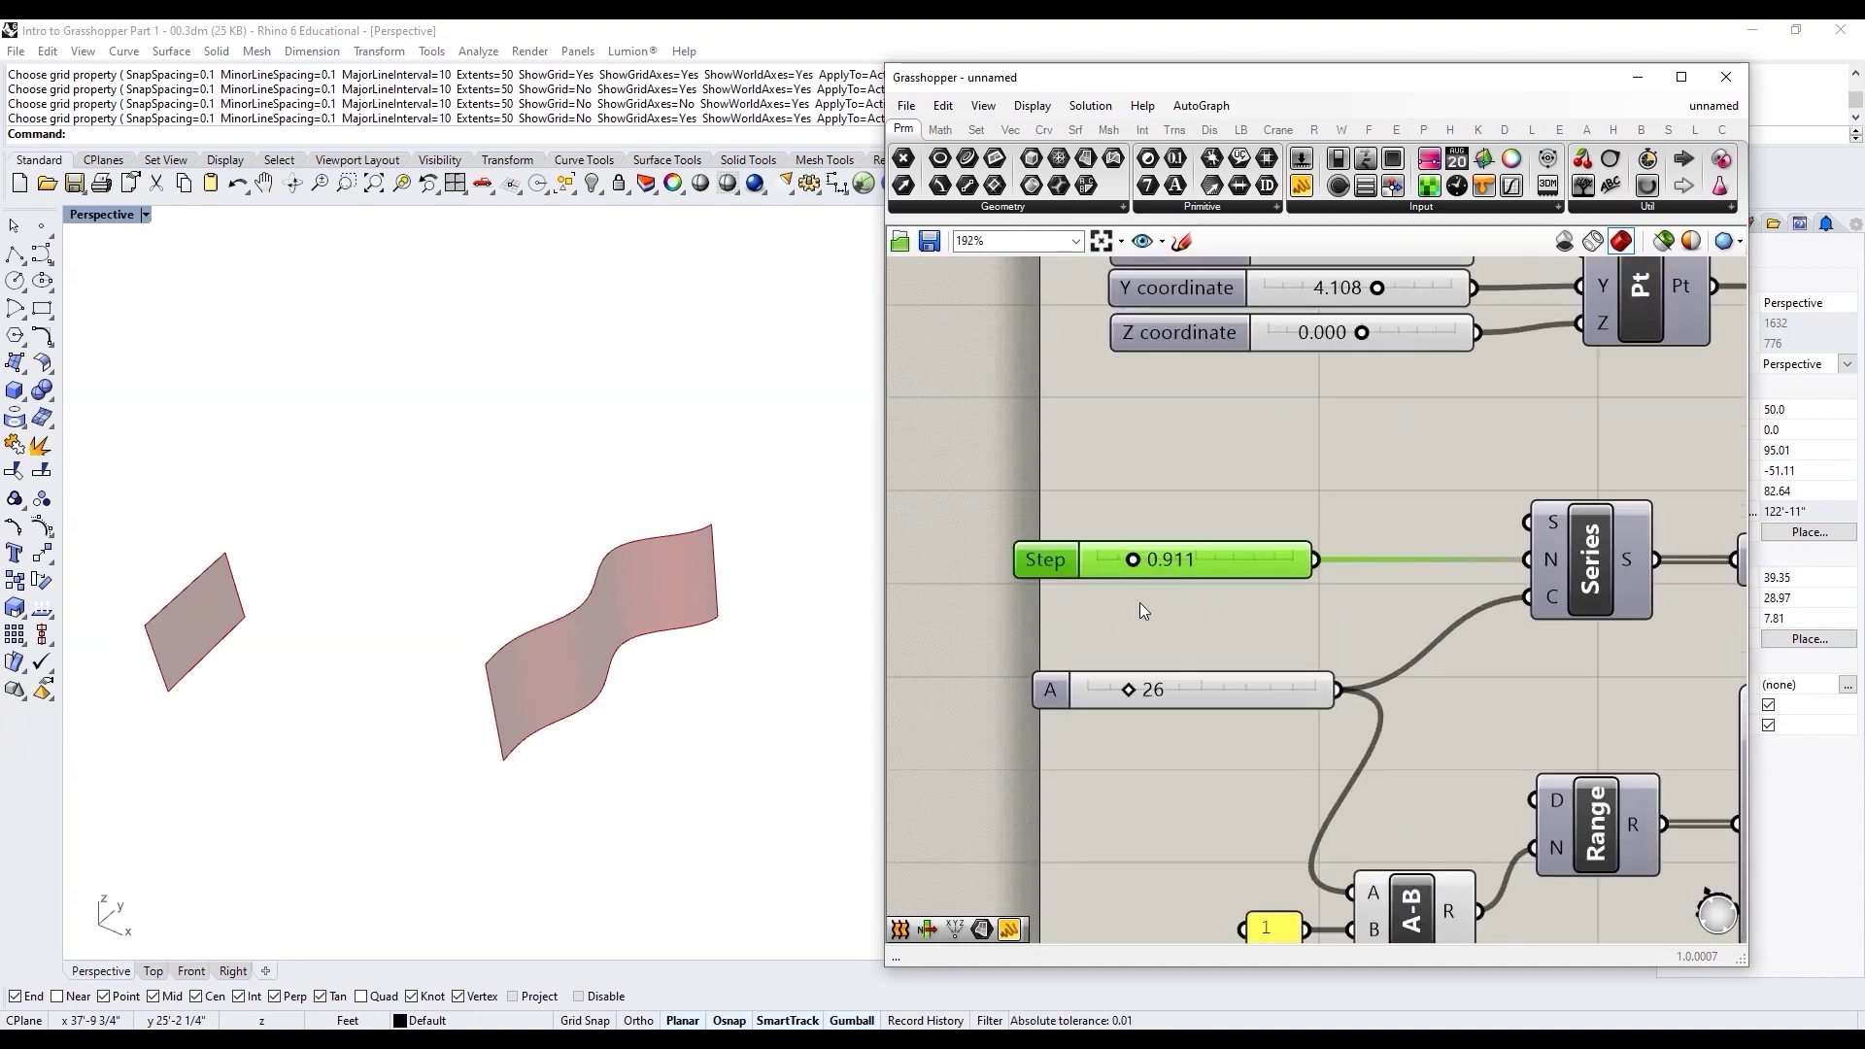
{"action": "scroll", "coordinate": [1148, 612], "scroll_direction": "down", "scroll_amount": 2}
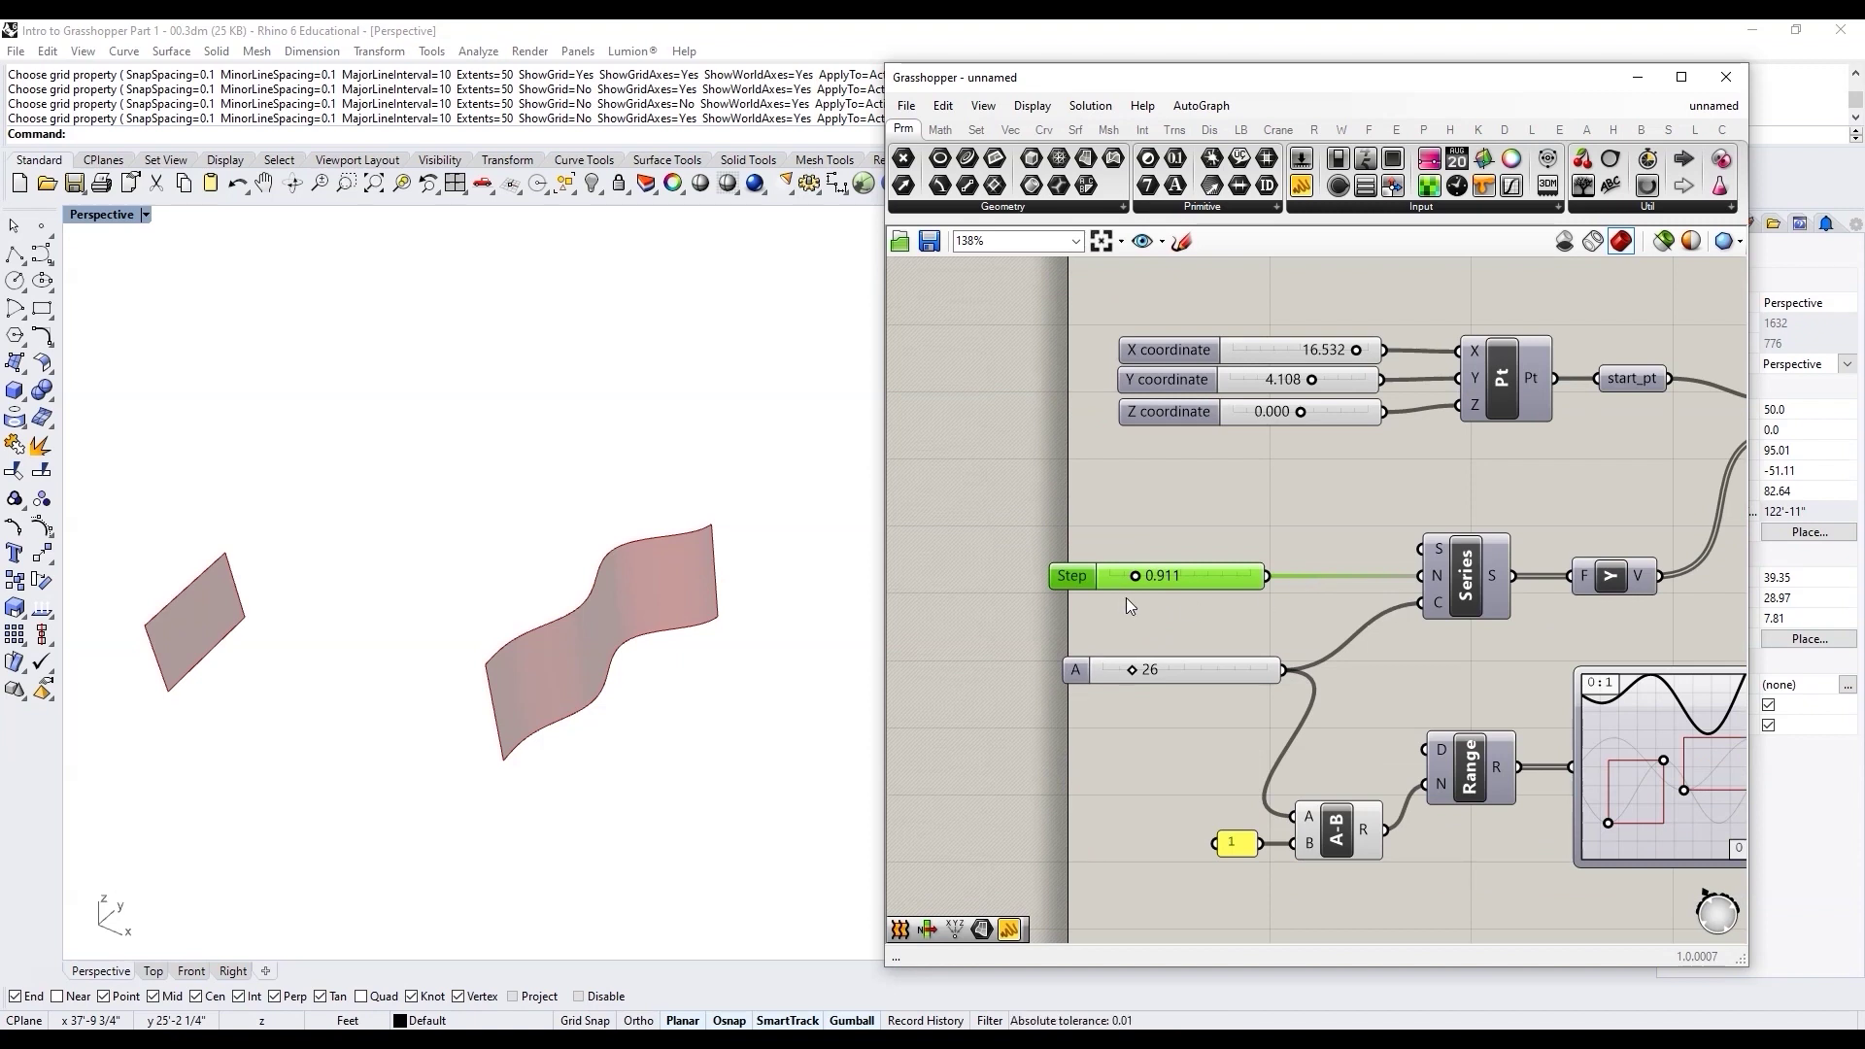
Step: Rename the Series component's Step slider as div_length
{"action": "scroll", "coordinate": [1197, 600], "scroll_direction": "up", "scroll_amount": 3}
{"action": "right_click", "coordinate": [1000, 573]}
{"action": "type", "text": "div_lenght"}
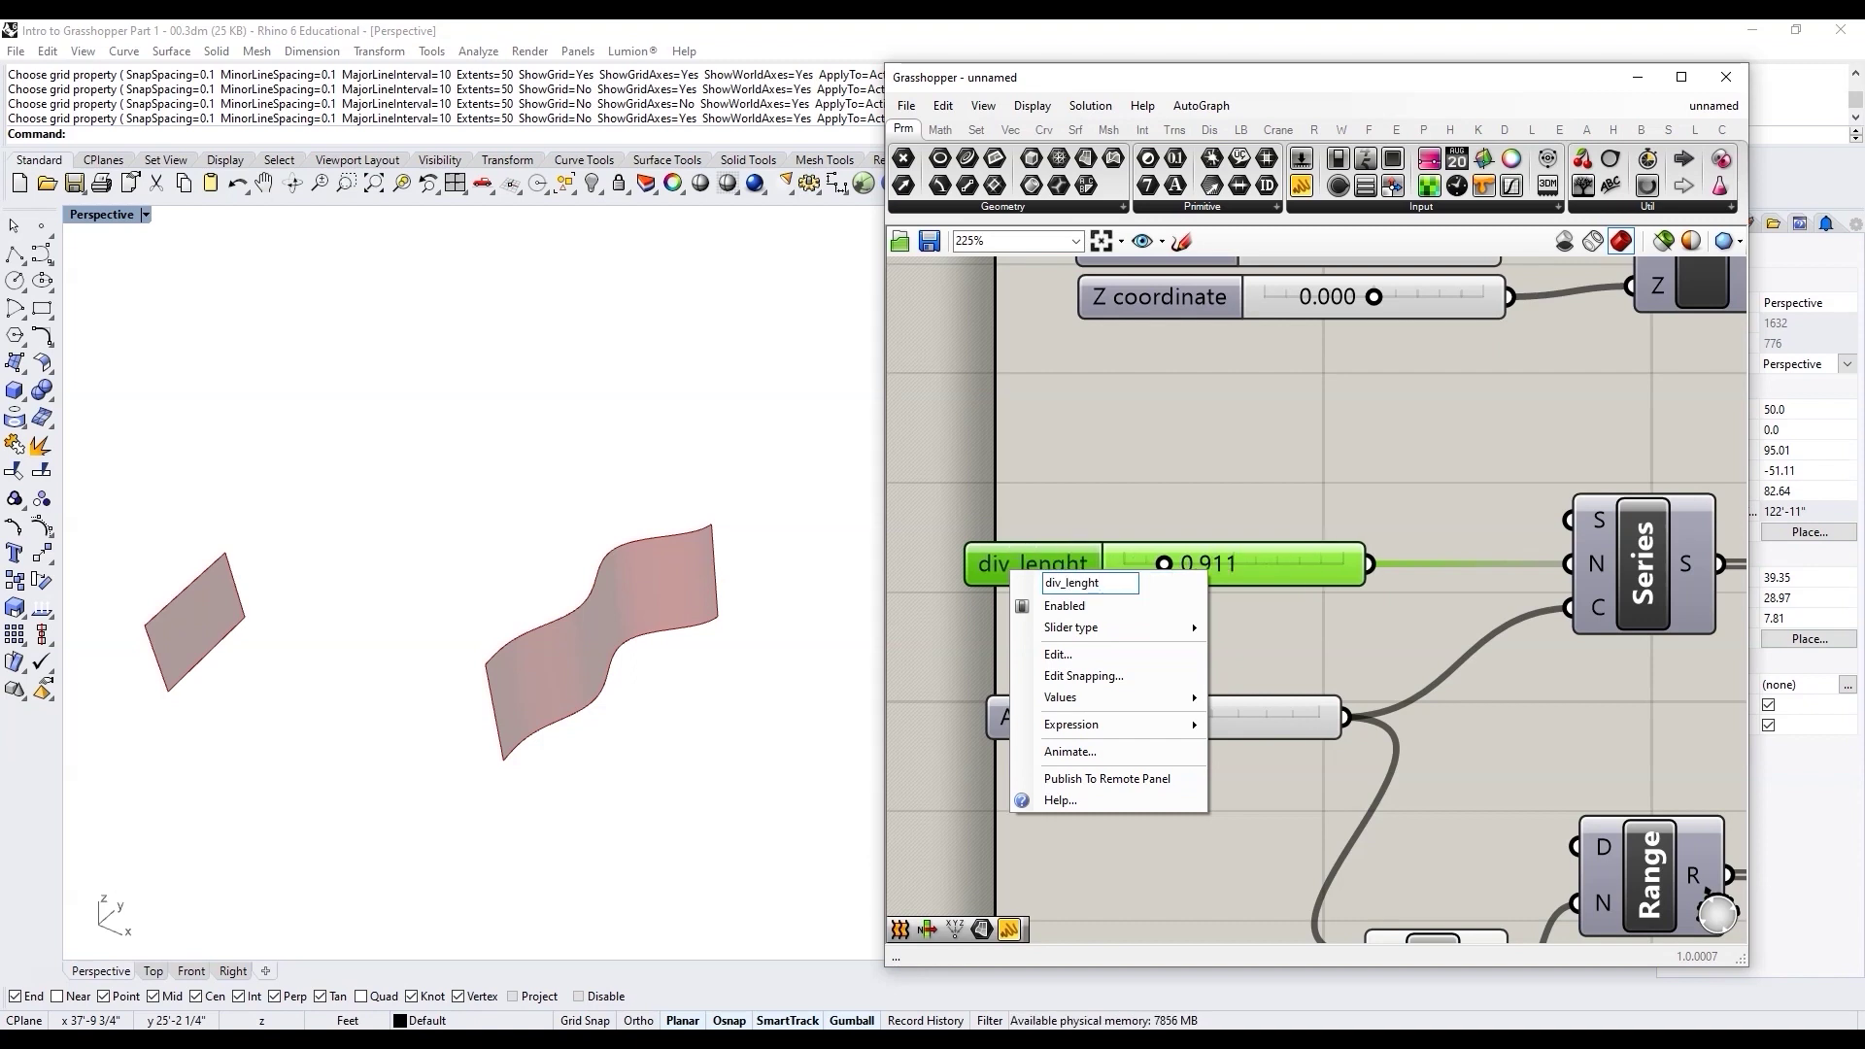
{"action": "key", "text": "BackSpace"}
{"action": "key", "text": "BackSpace"}
{"action": "type", "text": "th"}
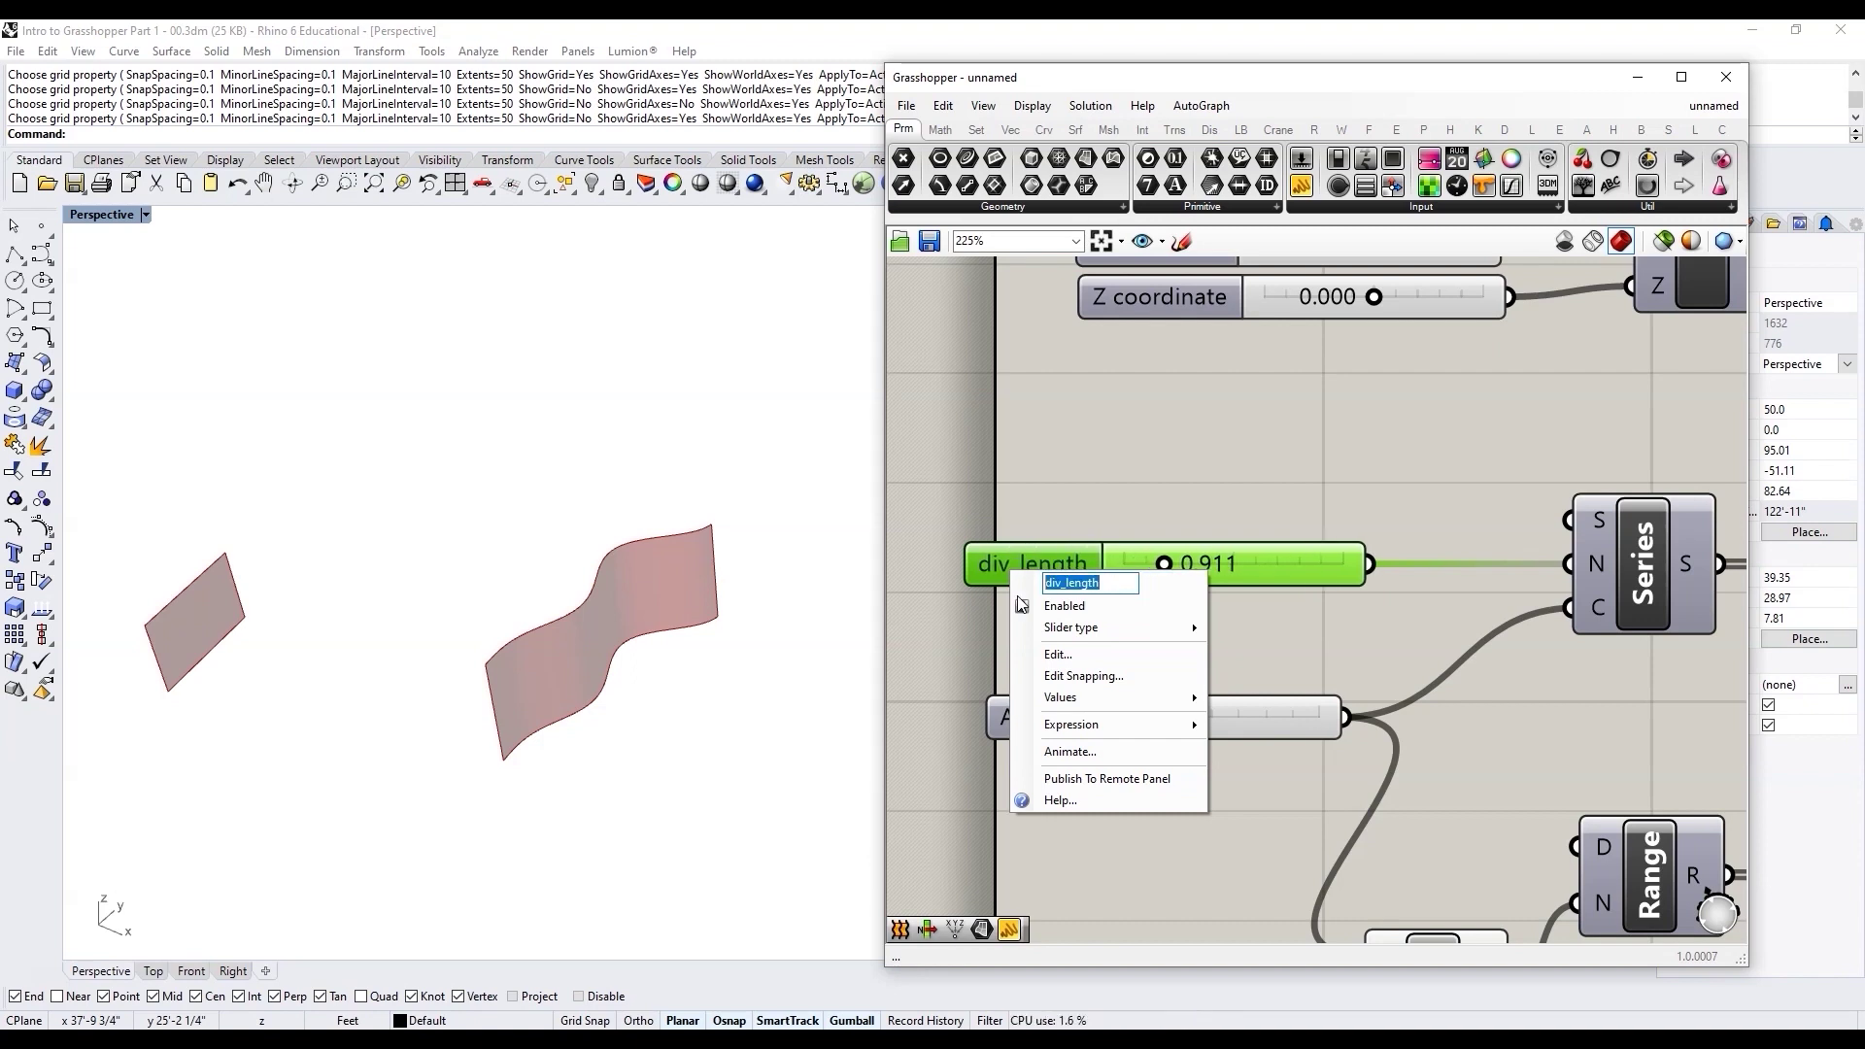
{"action": "left_click", "coordinate": [1001, 598]}
Step: Add a Number parameter near the Series component and name it div_length
{"action": "double_click", "coordinate": [1338, 511]}
{"action": "type", "text": "num"}
{"action": "key", "text": "Return"}
{"action": "right_click", "coordinate": [1343, 517]}
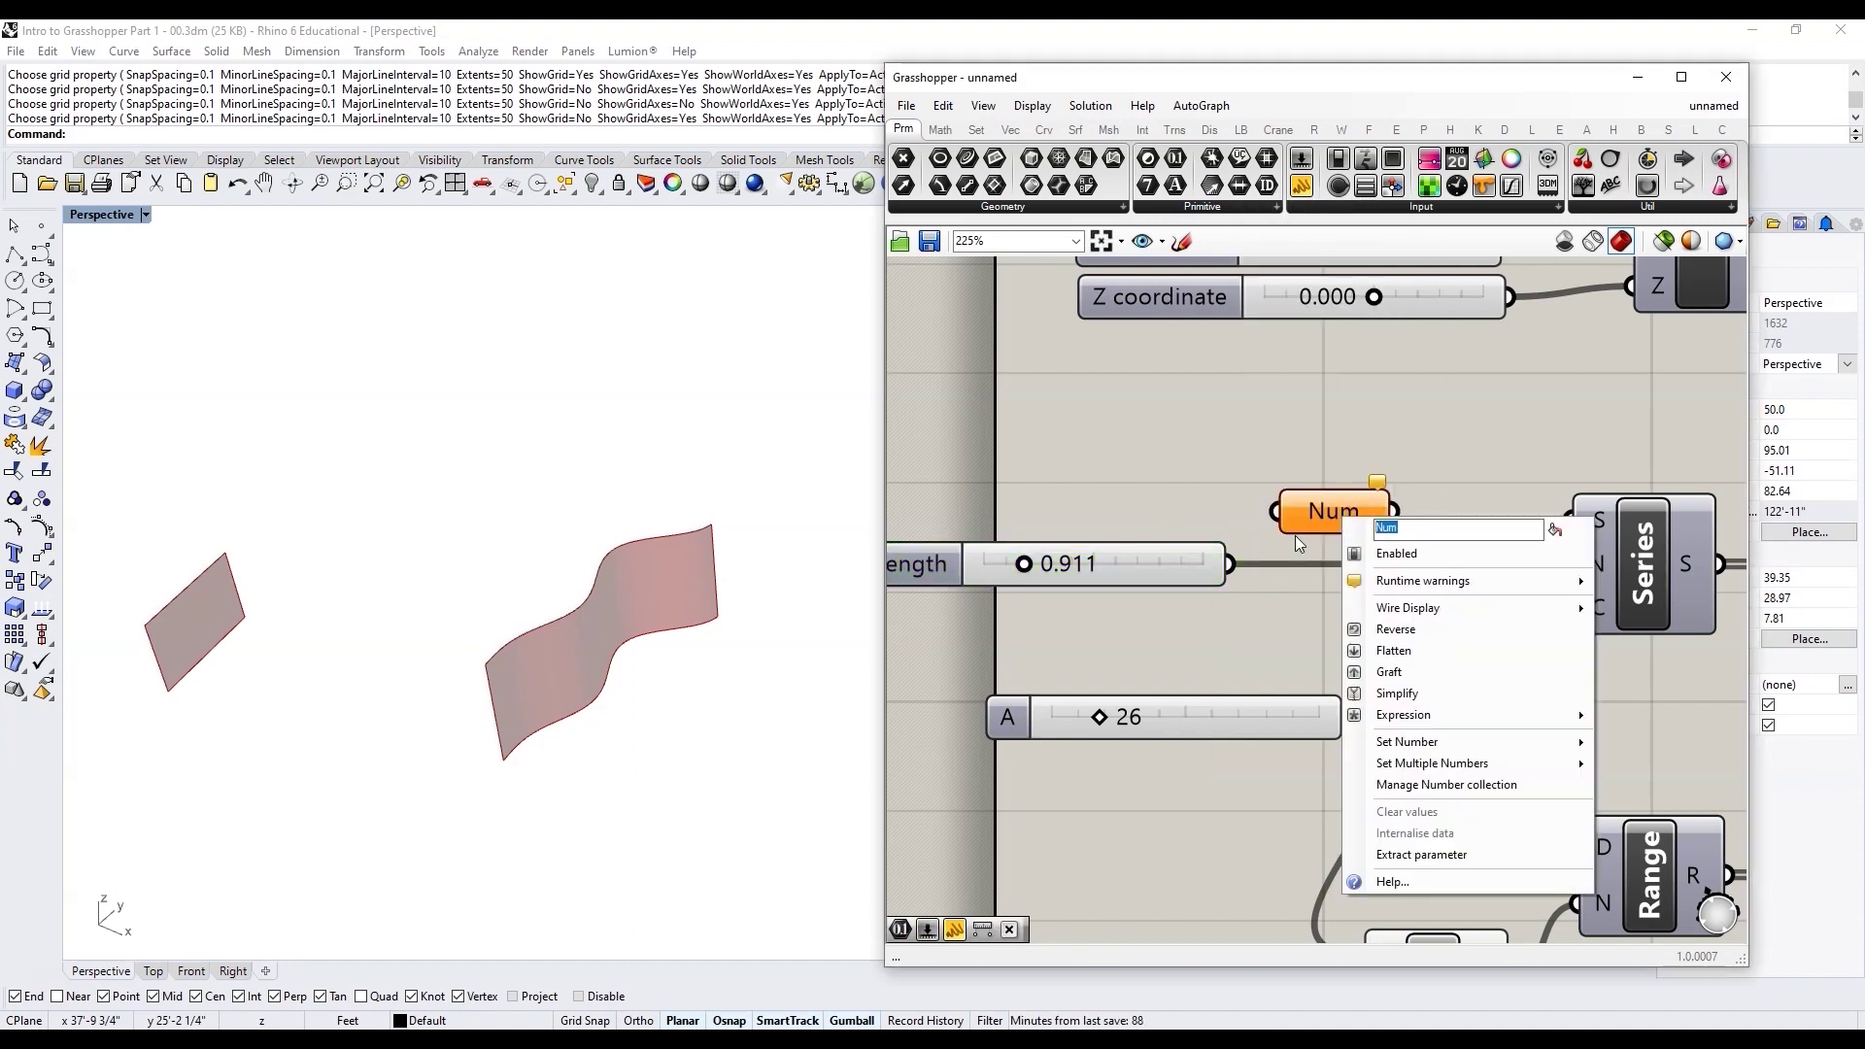
{"action": "type", "text": "div_length"}
{"action": "key", "text": "Return"}
Step: Place the div_length parameter between its slider and the Series, wiring the slider through it into the step (N) input
{"action": "left_click_drag", "start_coordinate": [1229, 563], "coordinate": [1370, 600]}
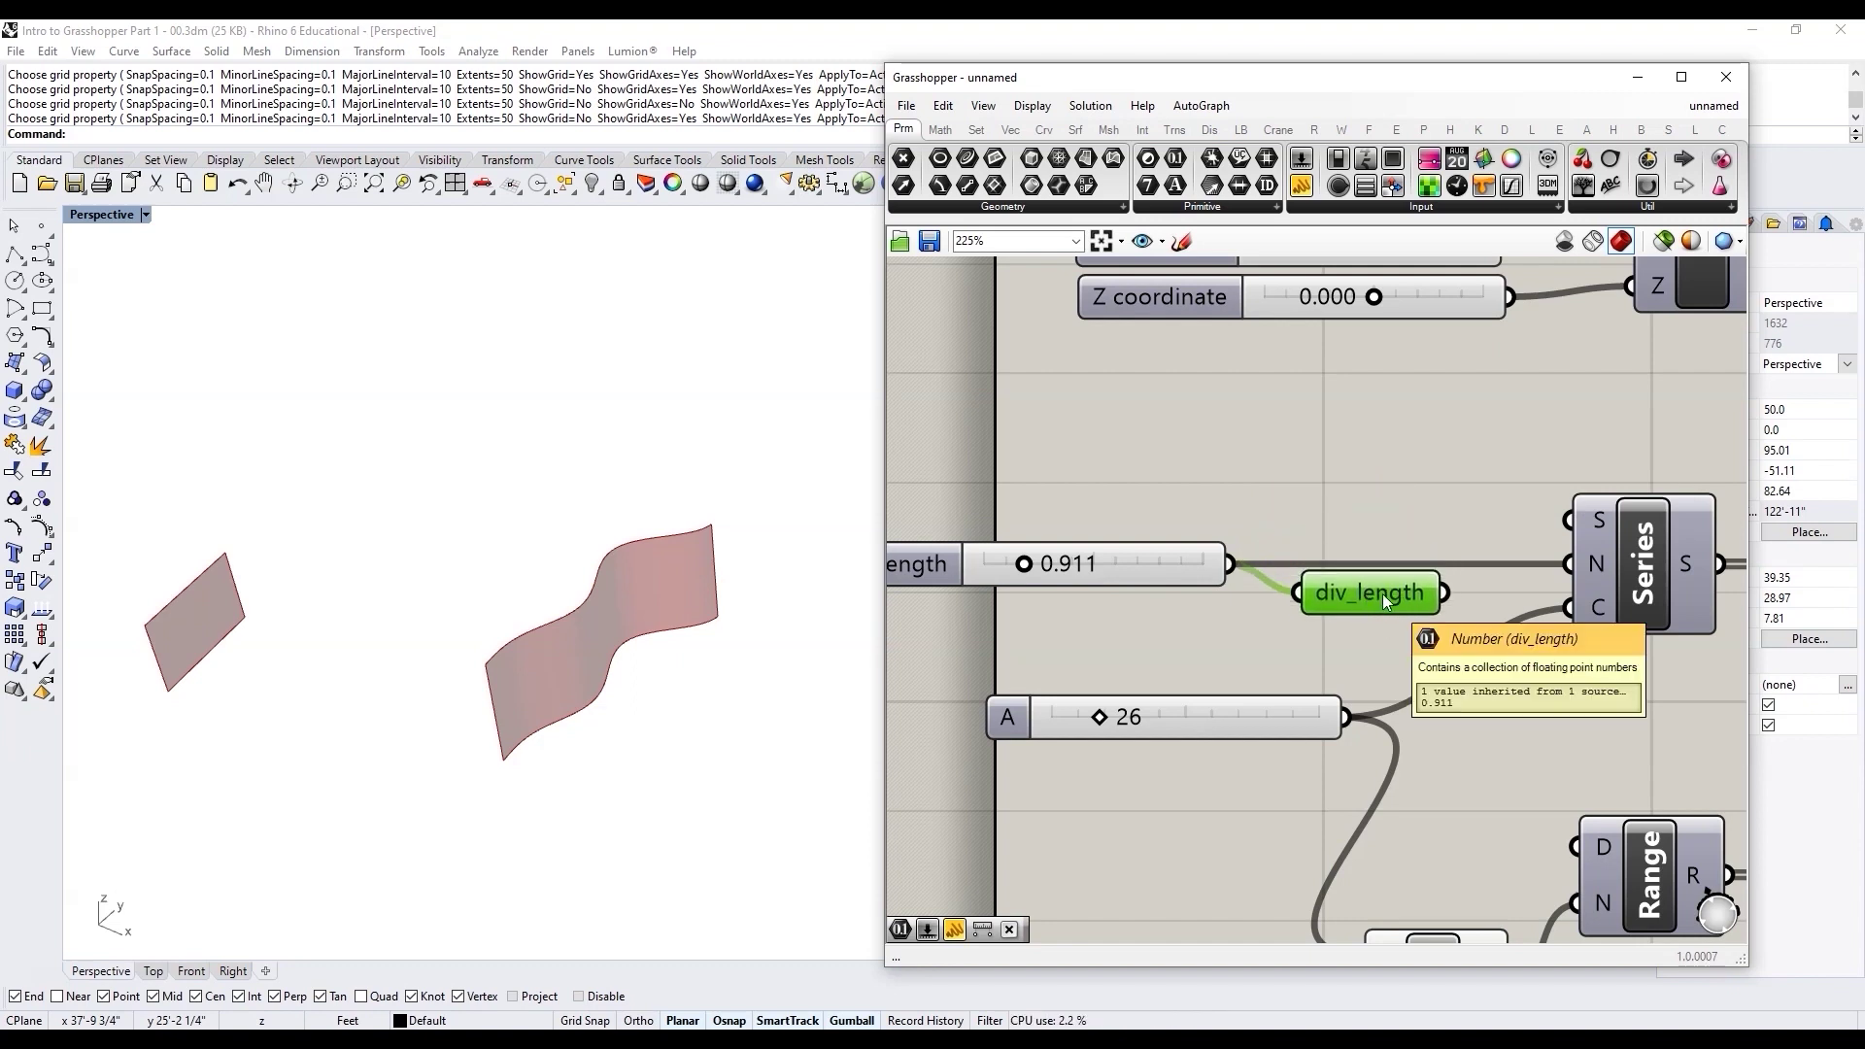
{"action": "scroll", "coordinate": [1395, 592], "scroll_direction": "down", "scroll_amount": 1}
{"action": "left_click_drag", "start_coordinate": [1390, 603], "coordinate": [1340, 577]}
{"action": "scroll", "coordinate": [1291, 602], "scroll_direction": "down", "scroll_amount": 1}
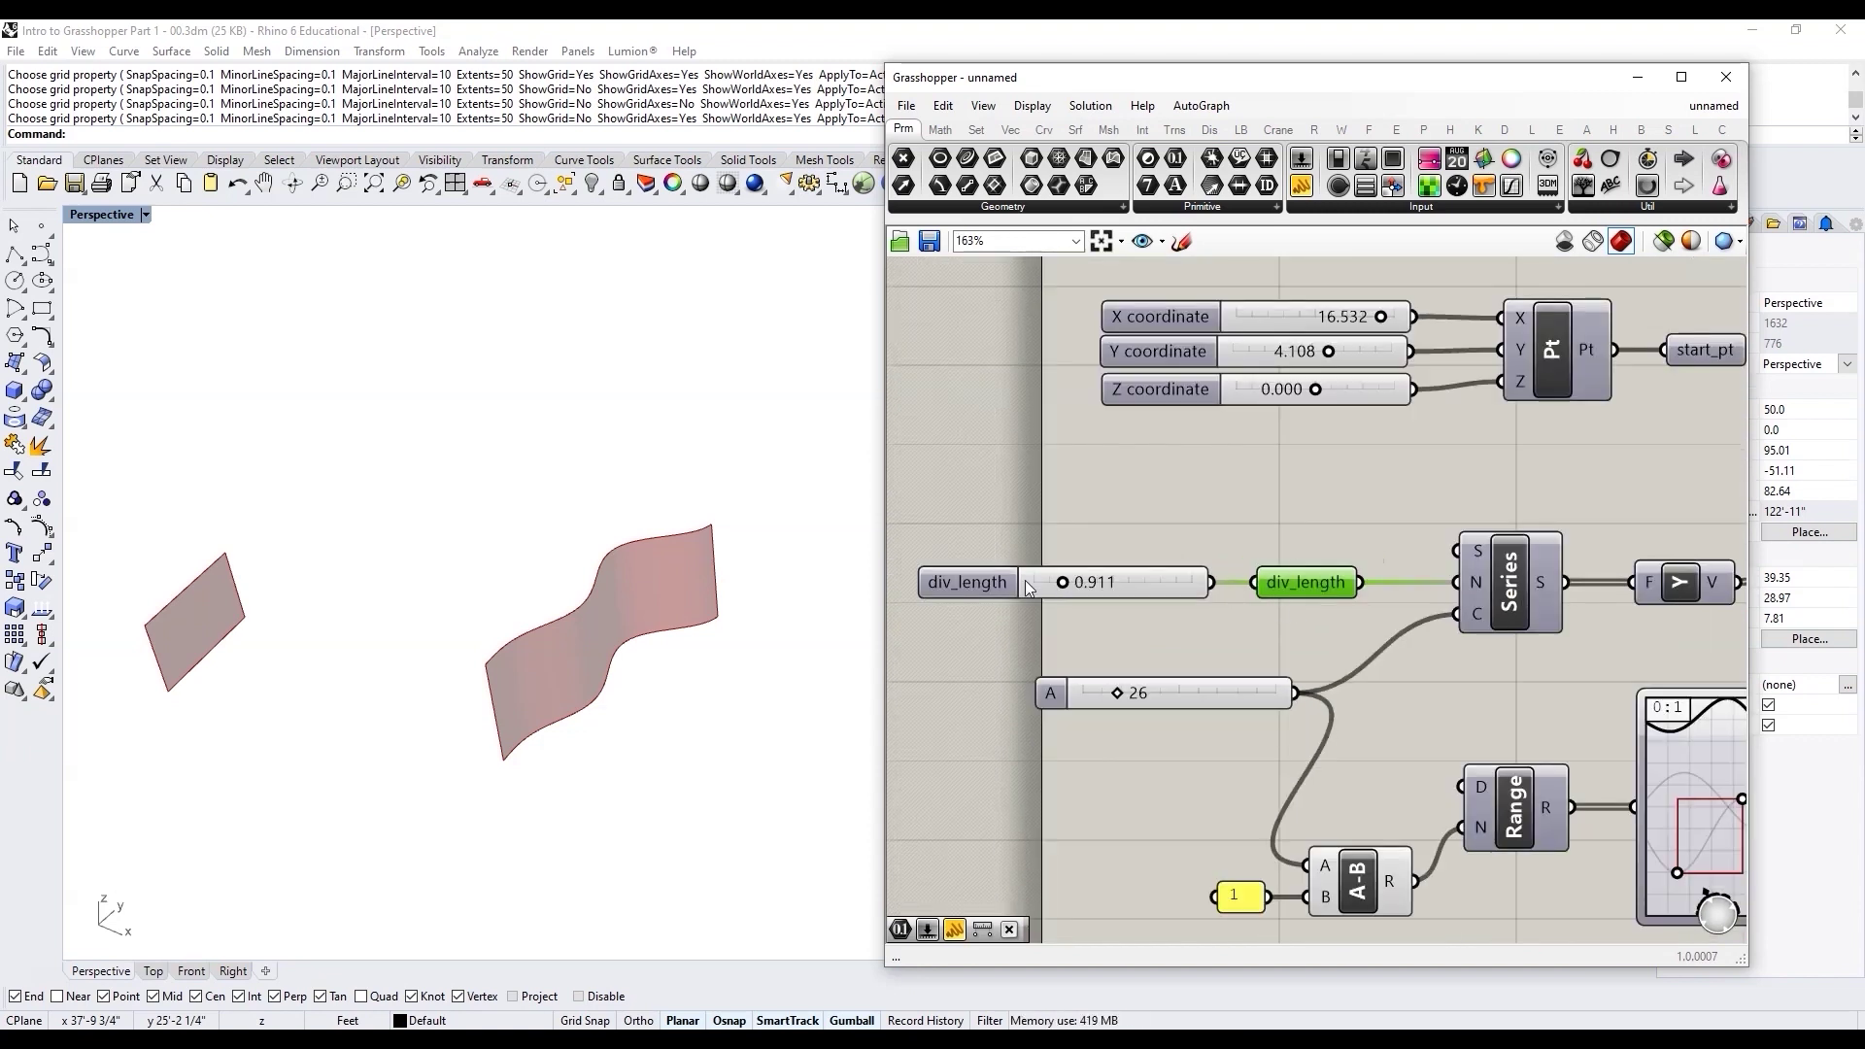
Step: Look over the sliders feeding the Series and Range components to find the inputs that still need labelled parameters
{"action": "left_click", "coordinate": [981, 581]}
{"action": "scroll", "coordinate": [1191, 637], "scroll_direction": "down", "scroll_amount": 2}
{"action": "scroll", "coordinate": [1234, 715], "scroll_direction": "up", "scroll_amount": 2}
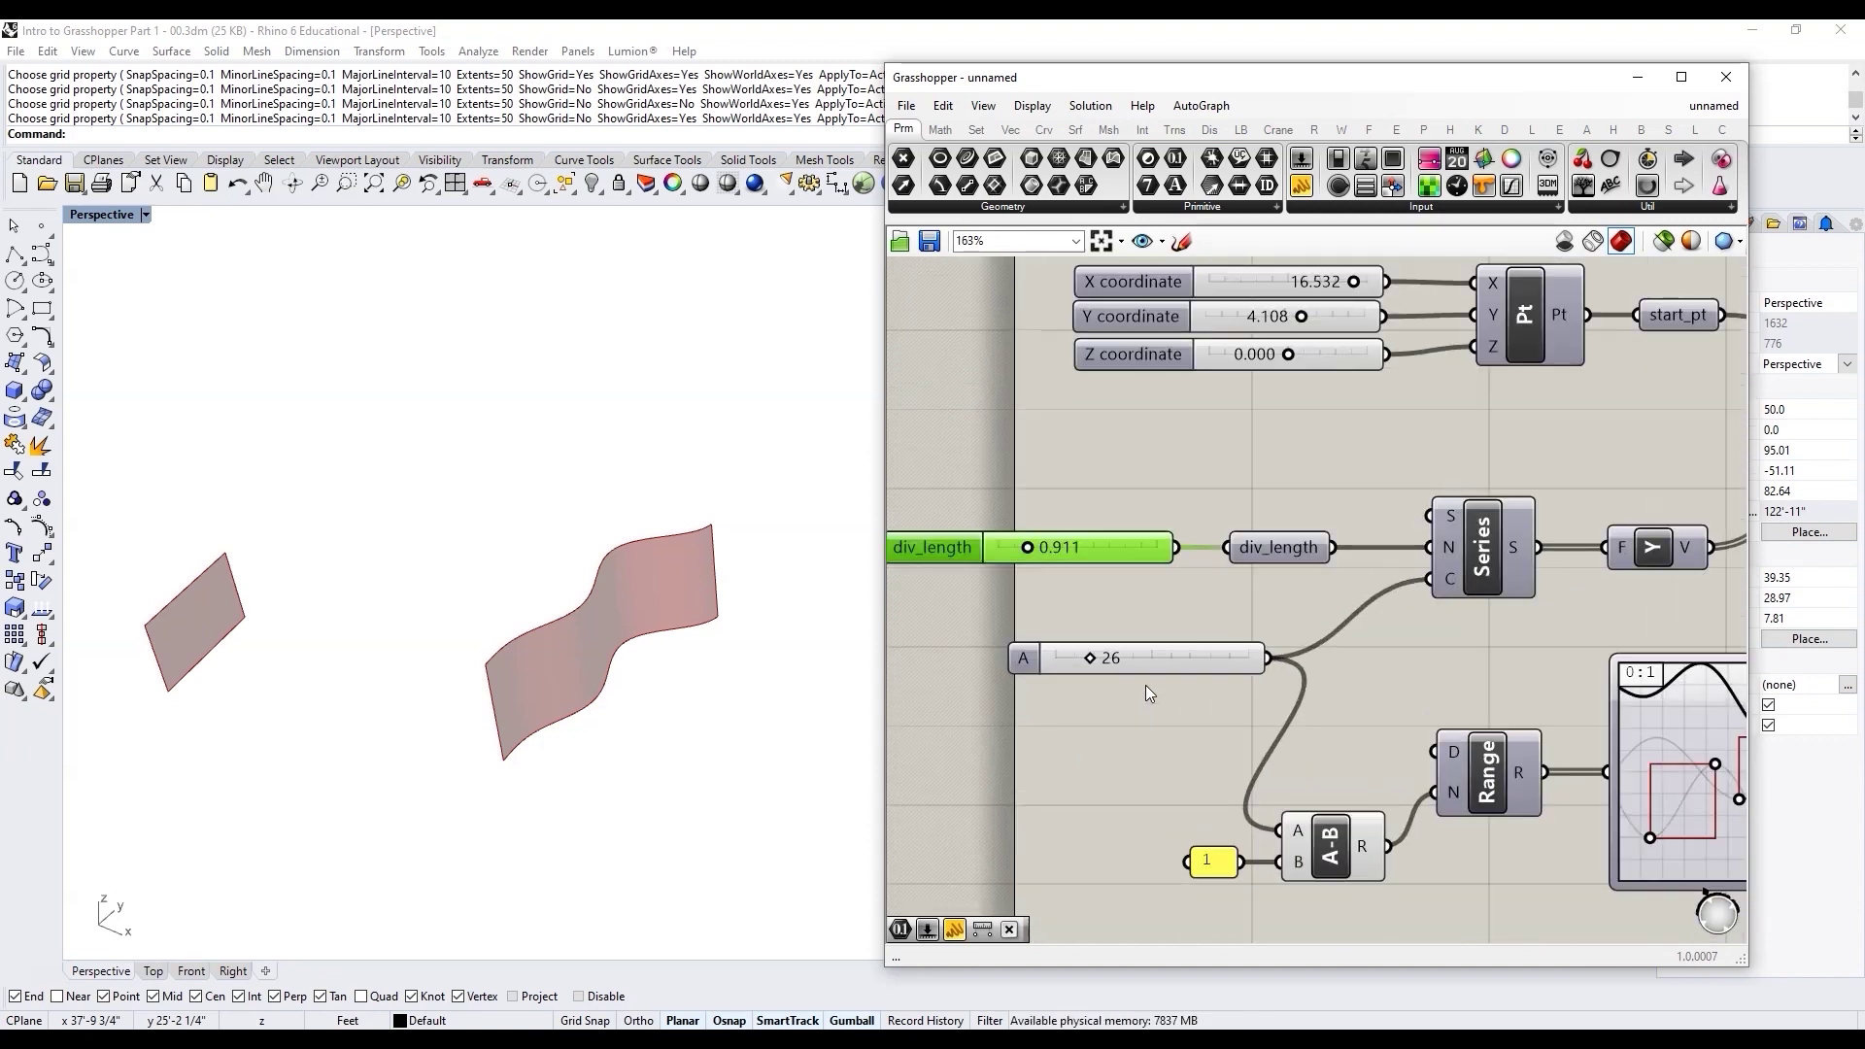
{"action": "scroll", "coordinate": [1075, 614], "scroll_direction": "down", "scroll_amount": 3}
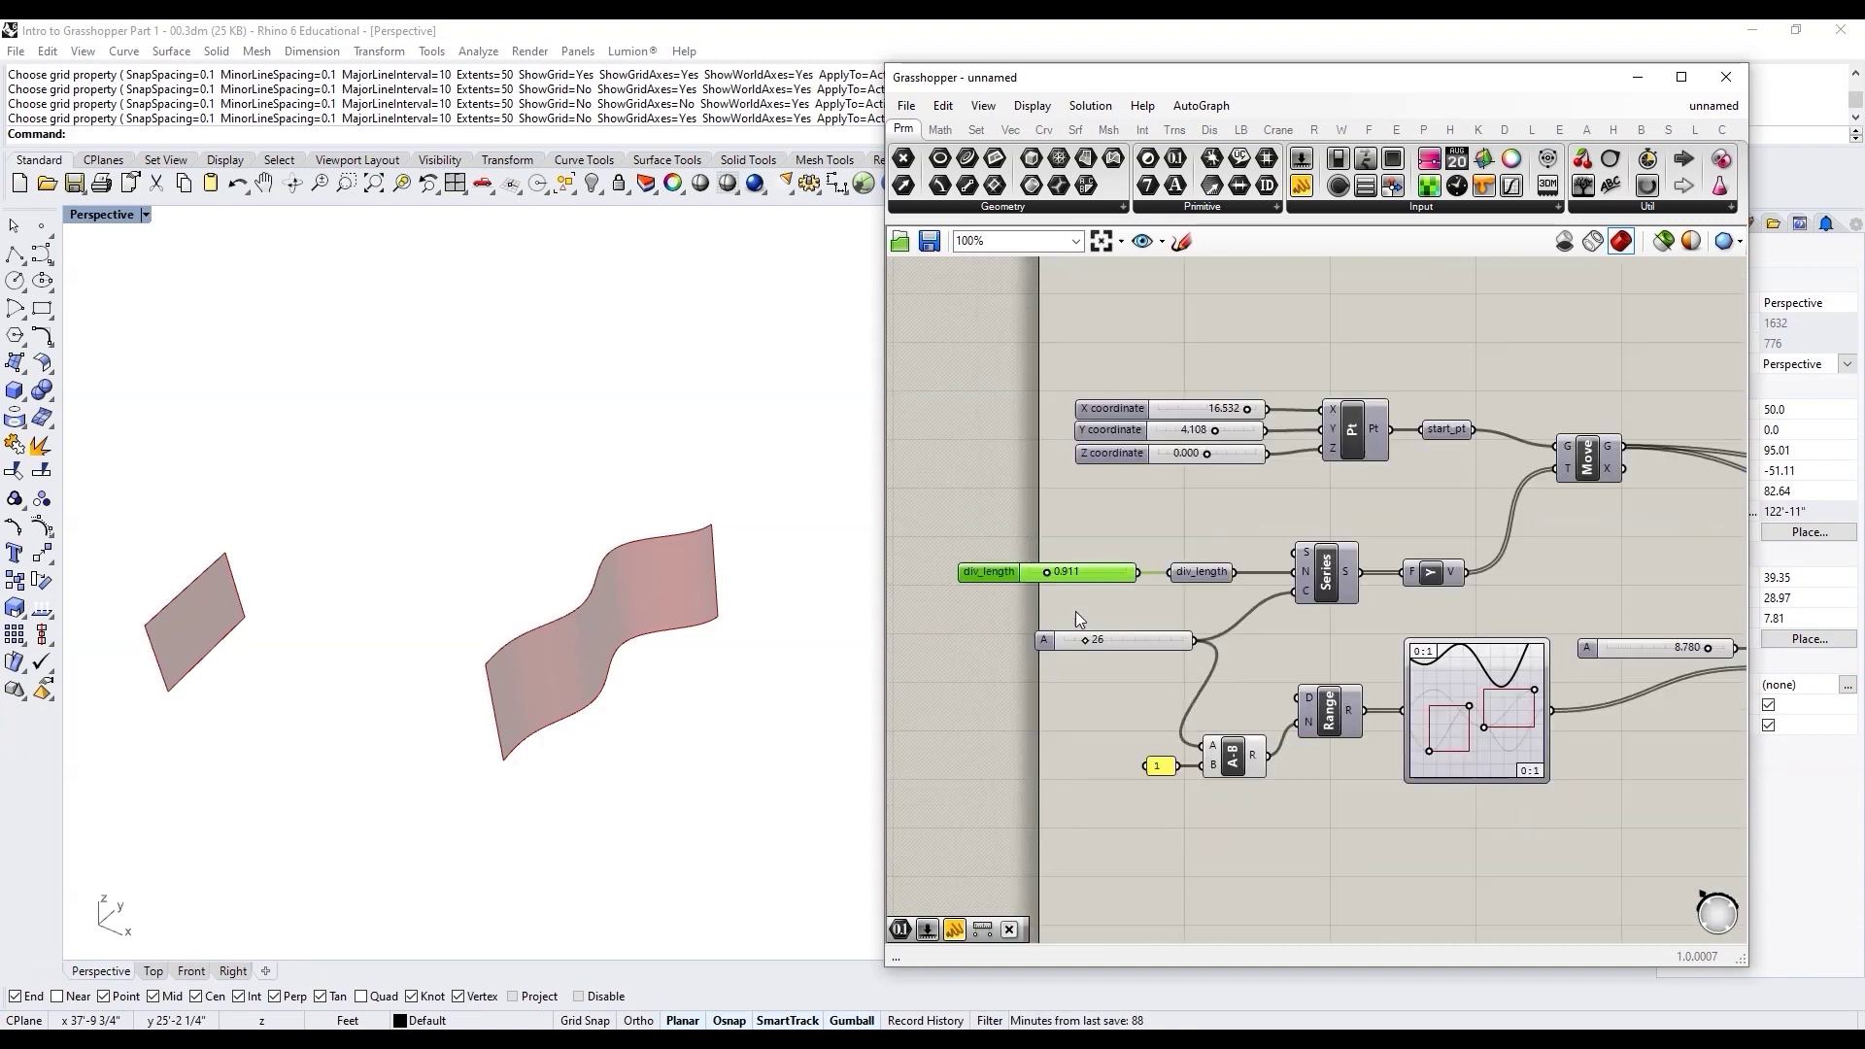
{"action": "scroll", "coordinate": [1075, 610], "scroll_direction": "down", "scroll_amount": 4}
{"action": "scroll", "coordinate": [1544, 644], "scroll_direction": "up", "scroll_amount": 3}
{"action": "scroll", "coordinate": [1144, 643], "scroll_direction": "up", "scroll_amount": 2}
{"action": "scroll", "coordinate": [934, 622], "scroll_direction": "up", "scroll_amount": 1}
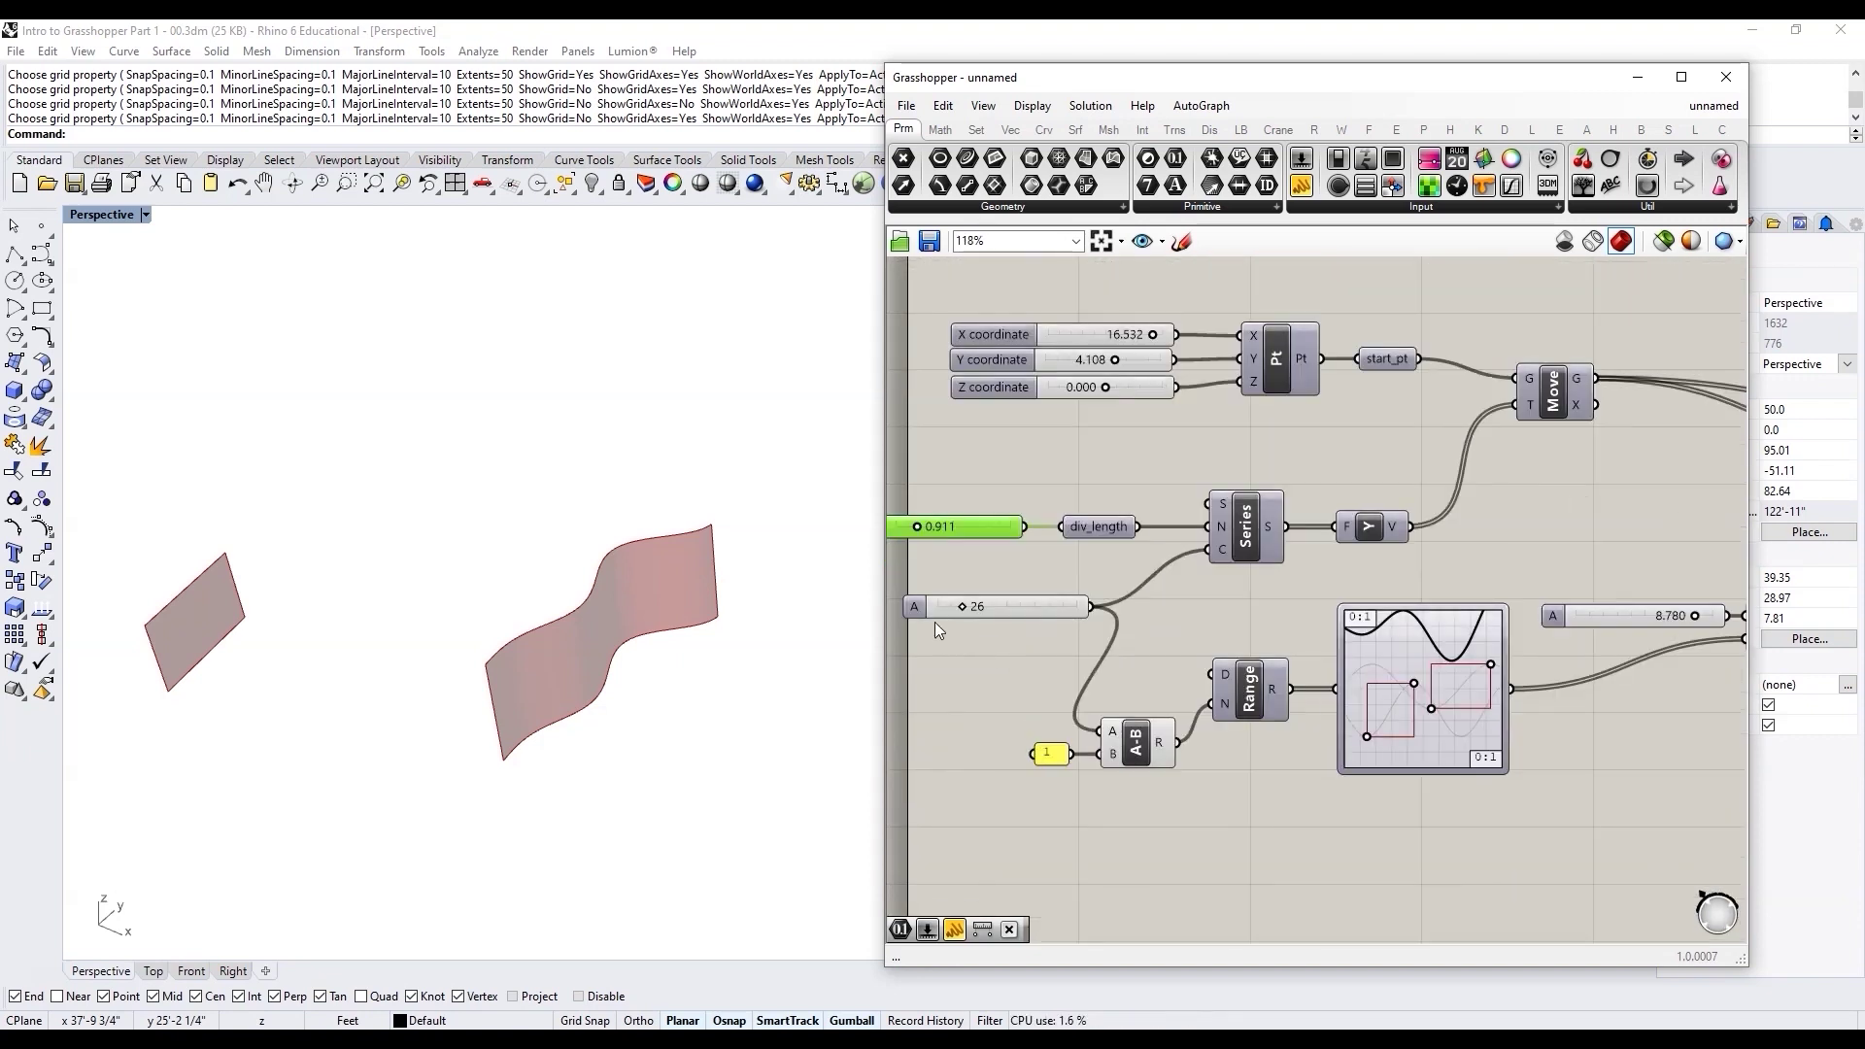
{"action": "scroll", "coordinate": [946, 619], "scroll_direction": "up", "scroll_amount": 1}
{"action": "scroll", "coordinate": [1012, 658], "scroll_direction": "down", "scroll_amount": 3}
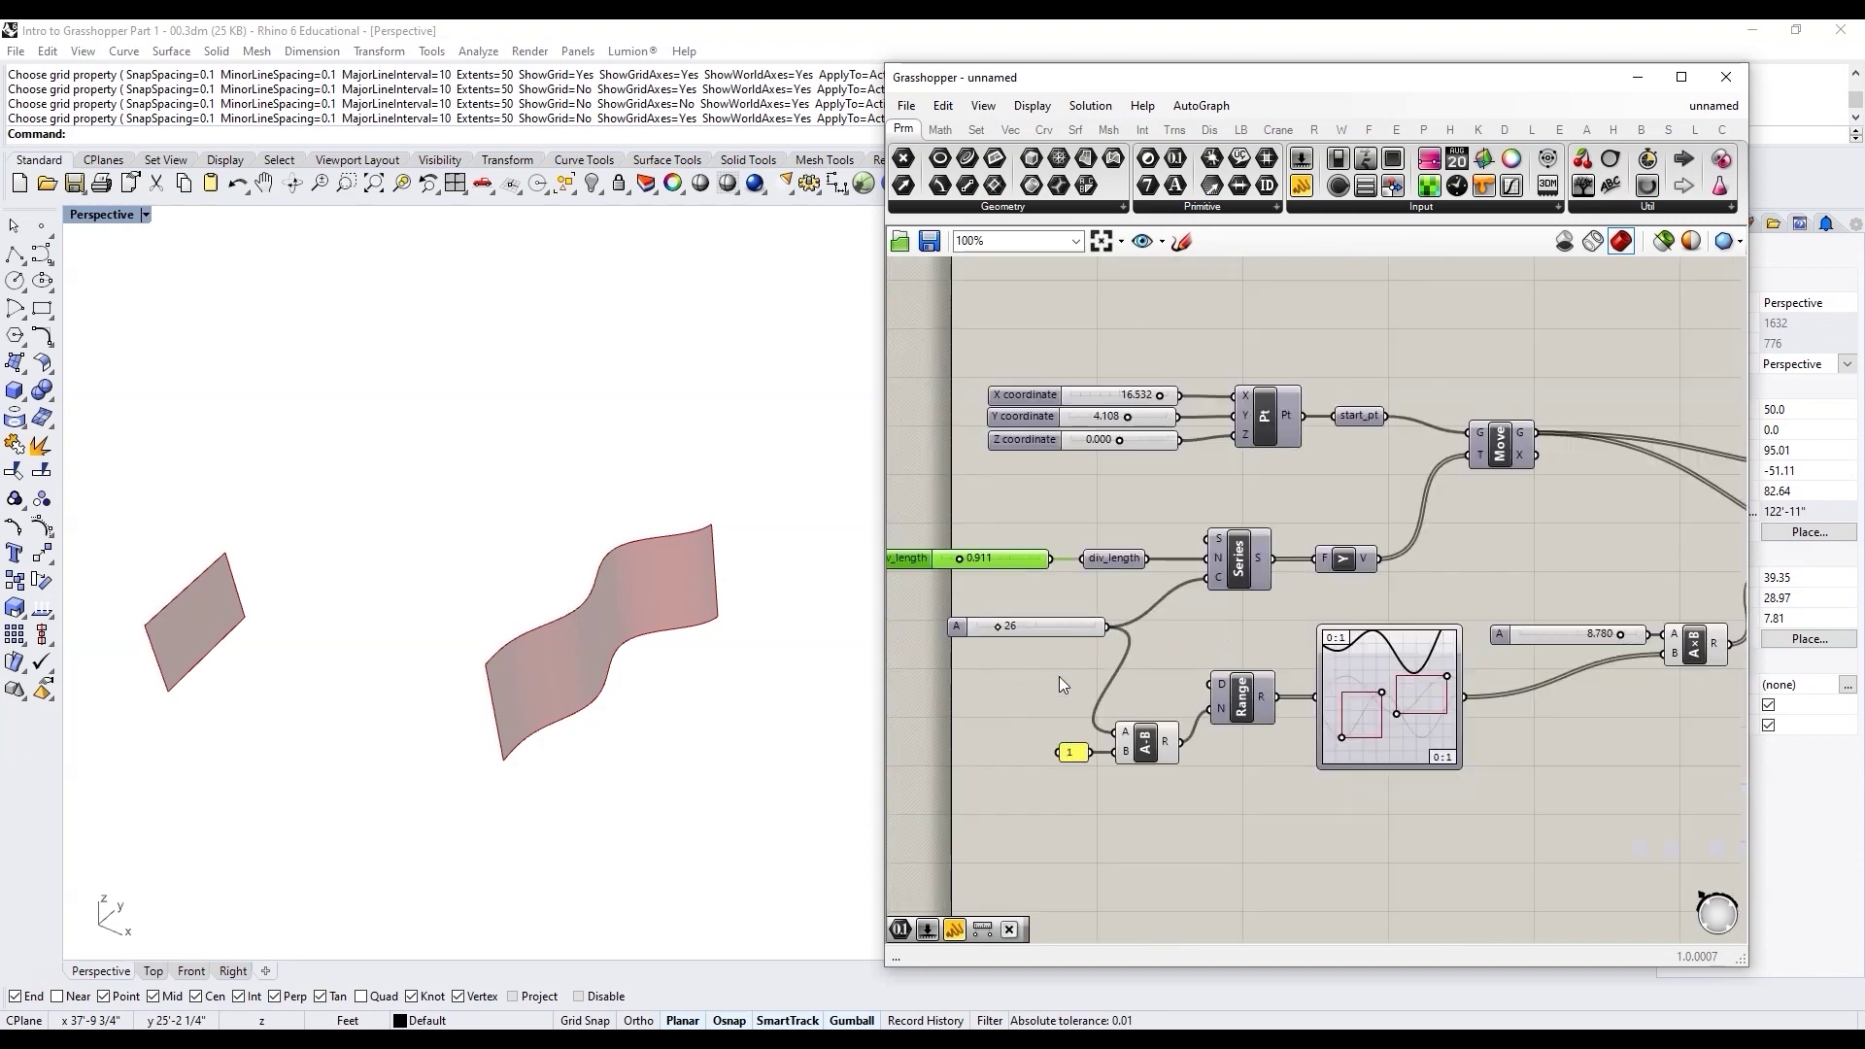
Step: Slightly adjust a control point of the Graph Mapper to refine the wave shape
{"action": "left_click", "coordinate": [1383, 657]}
{"action": "scroll", "coordinate": [1383, 657], "scroll_direction": "up", "scroll_amount": 3}
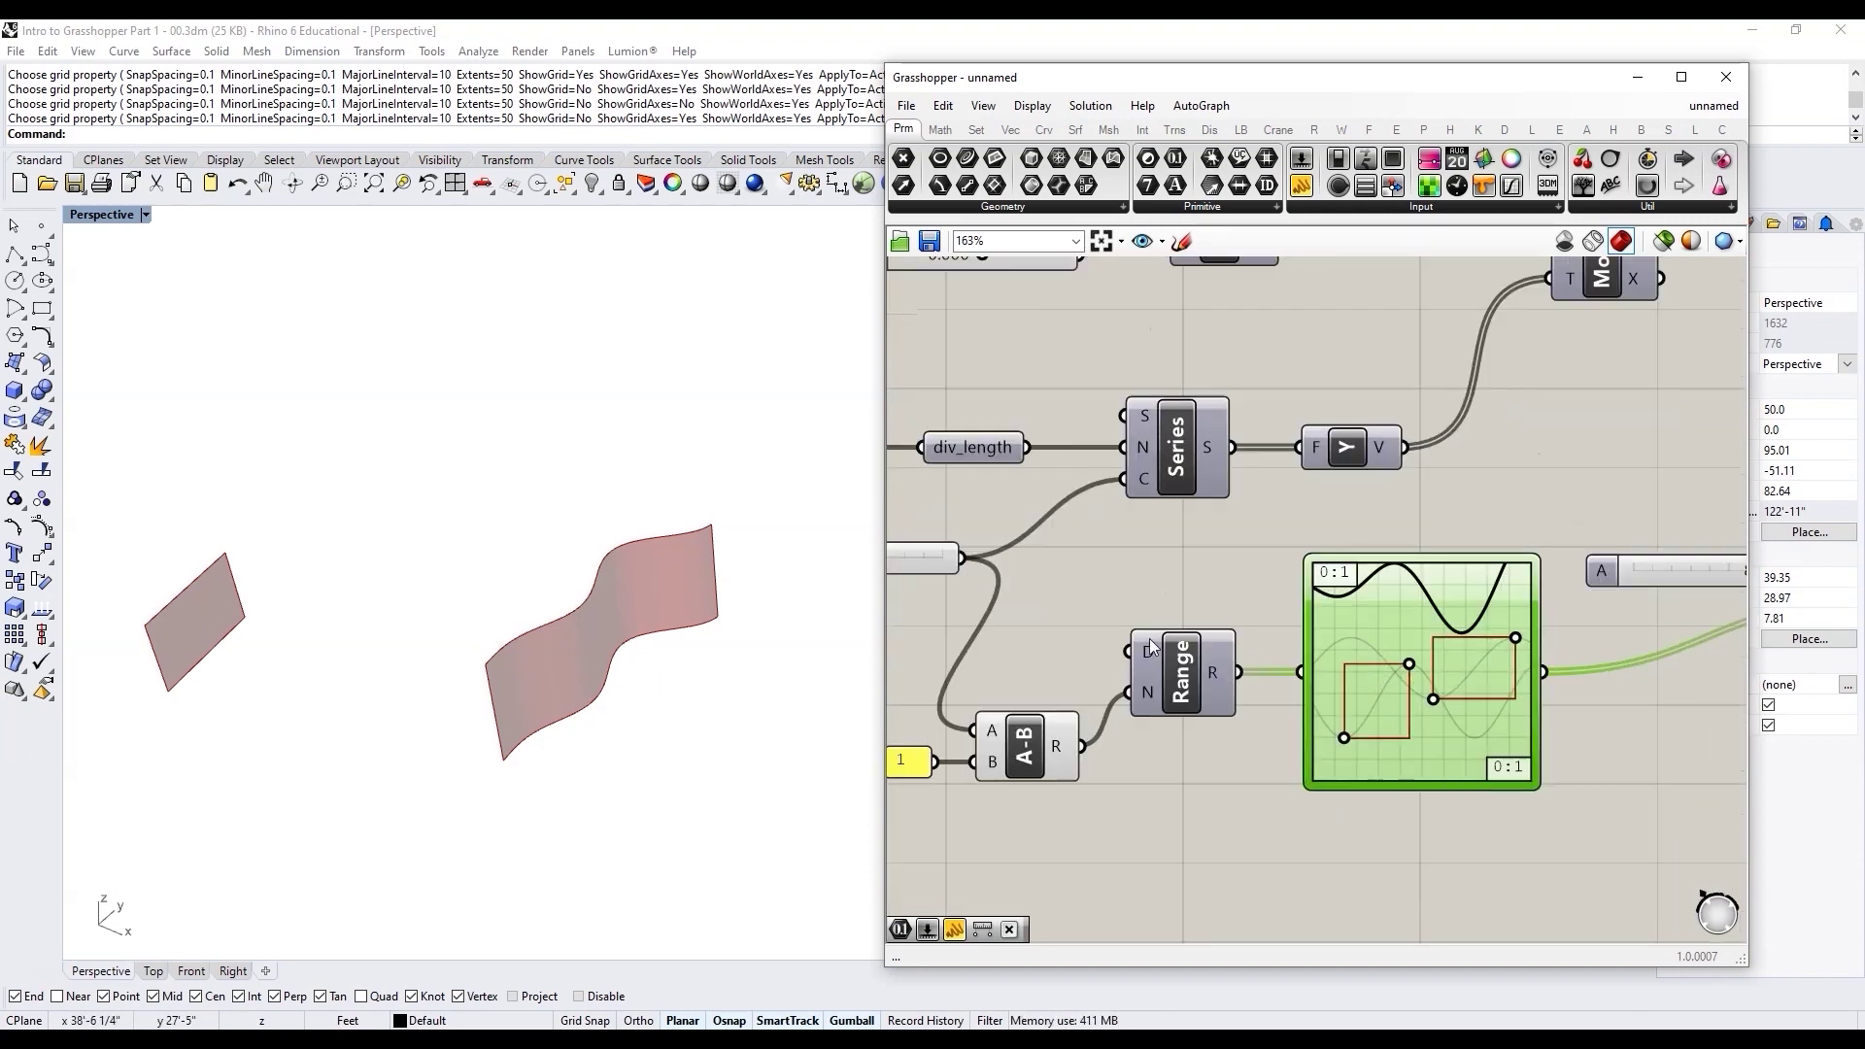
{"action": "left_click_drag", "start_coordinate": [1412, 665], "coordinate": [1406, 660]}
{"action": "scroll", "coordinate": [1606, 717], "scroll_direction": "down", "scroll_amount": 5}
{"action": "left_click", "coordinate": [1607, 717]}
Step: Rename the division count slider A as divs and move it farther away from the Series component
{"action": "scroll", "coordinate": [1209, 657], "scroll_direction": "up", "scroll_amount": 3}
{"action": "scroll", "coordinate": [1255, 693], "scroll_direction": "up", "scroll_amount": 1}
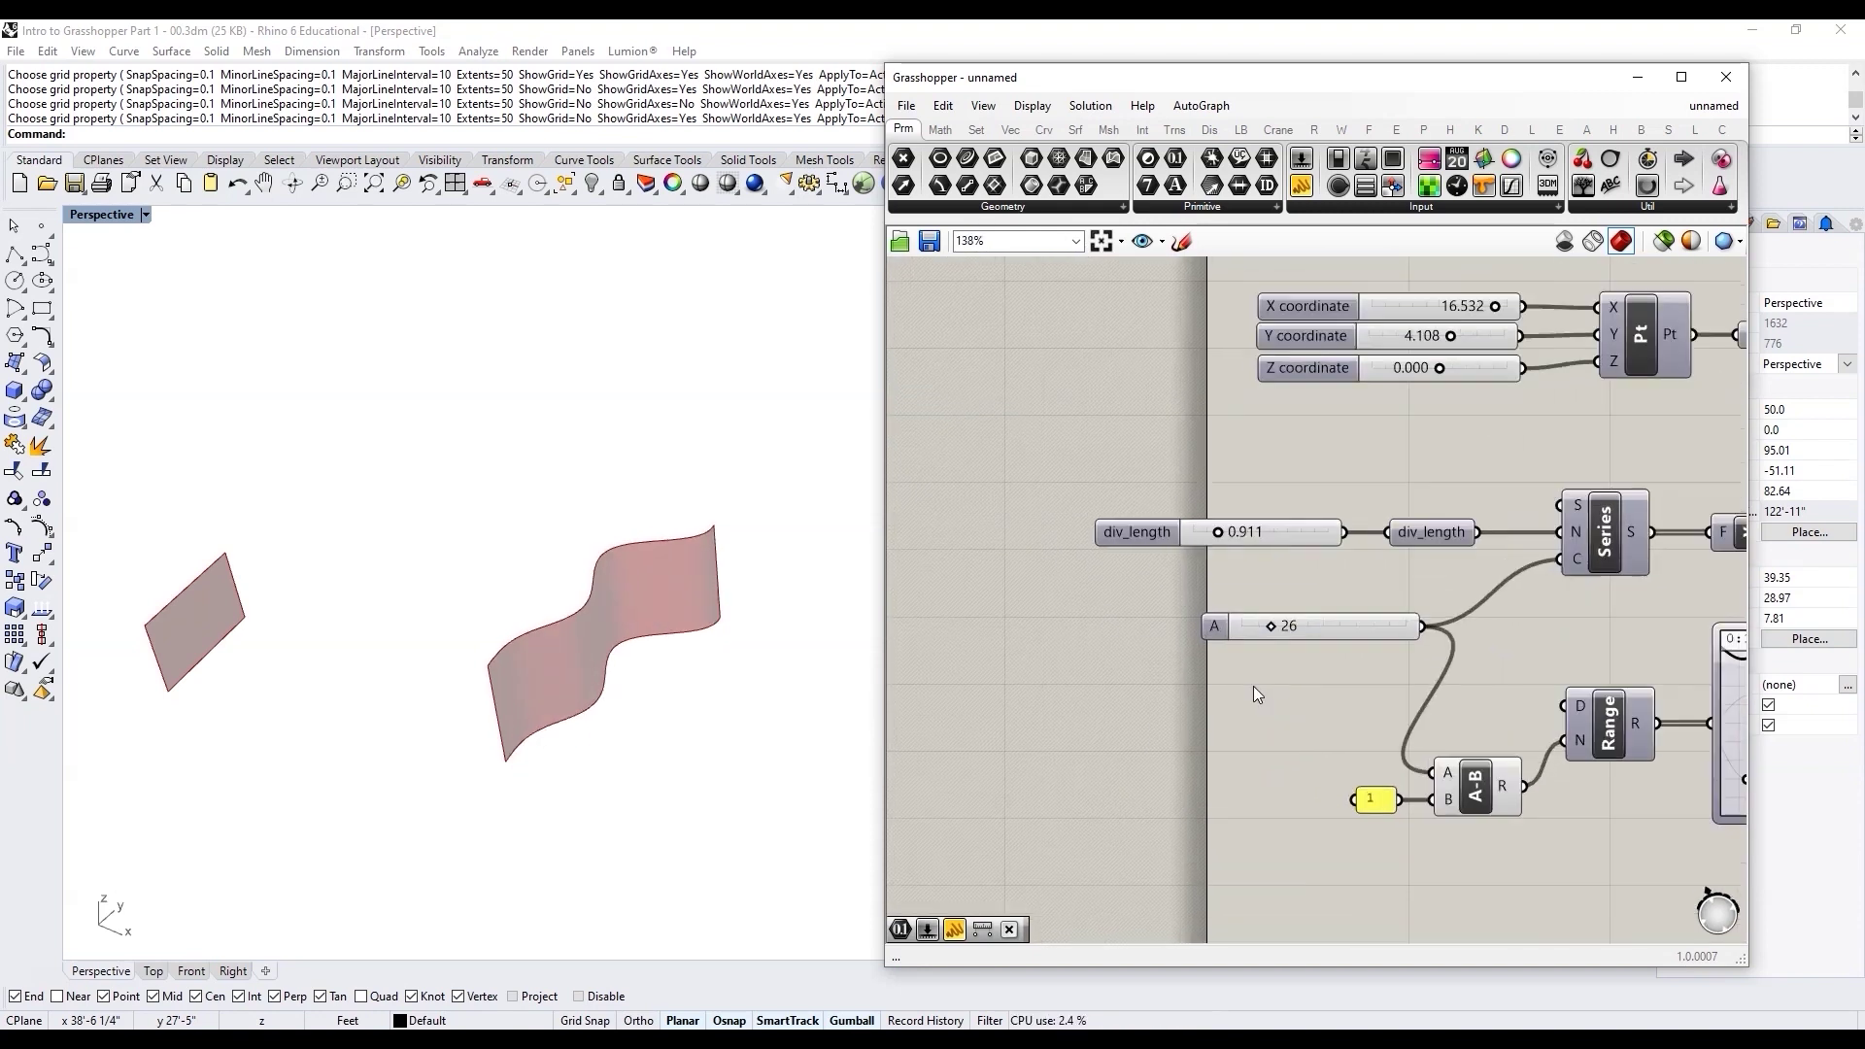
{"action": "right_click", "coordinate": [1220, 627]}
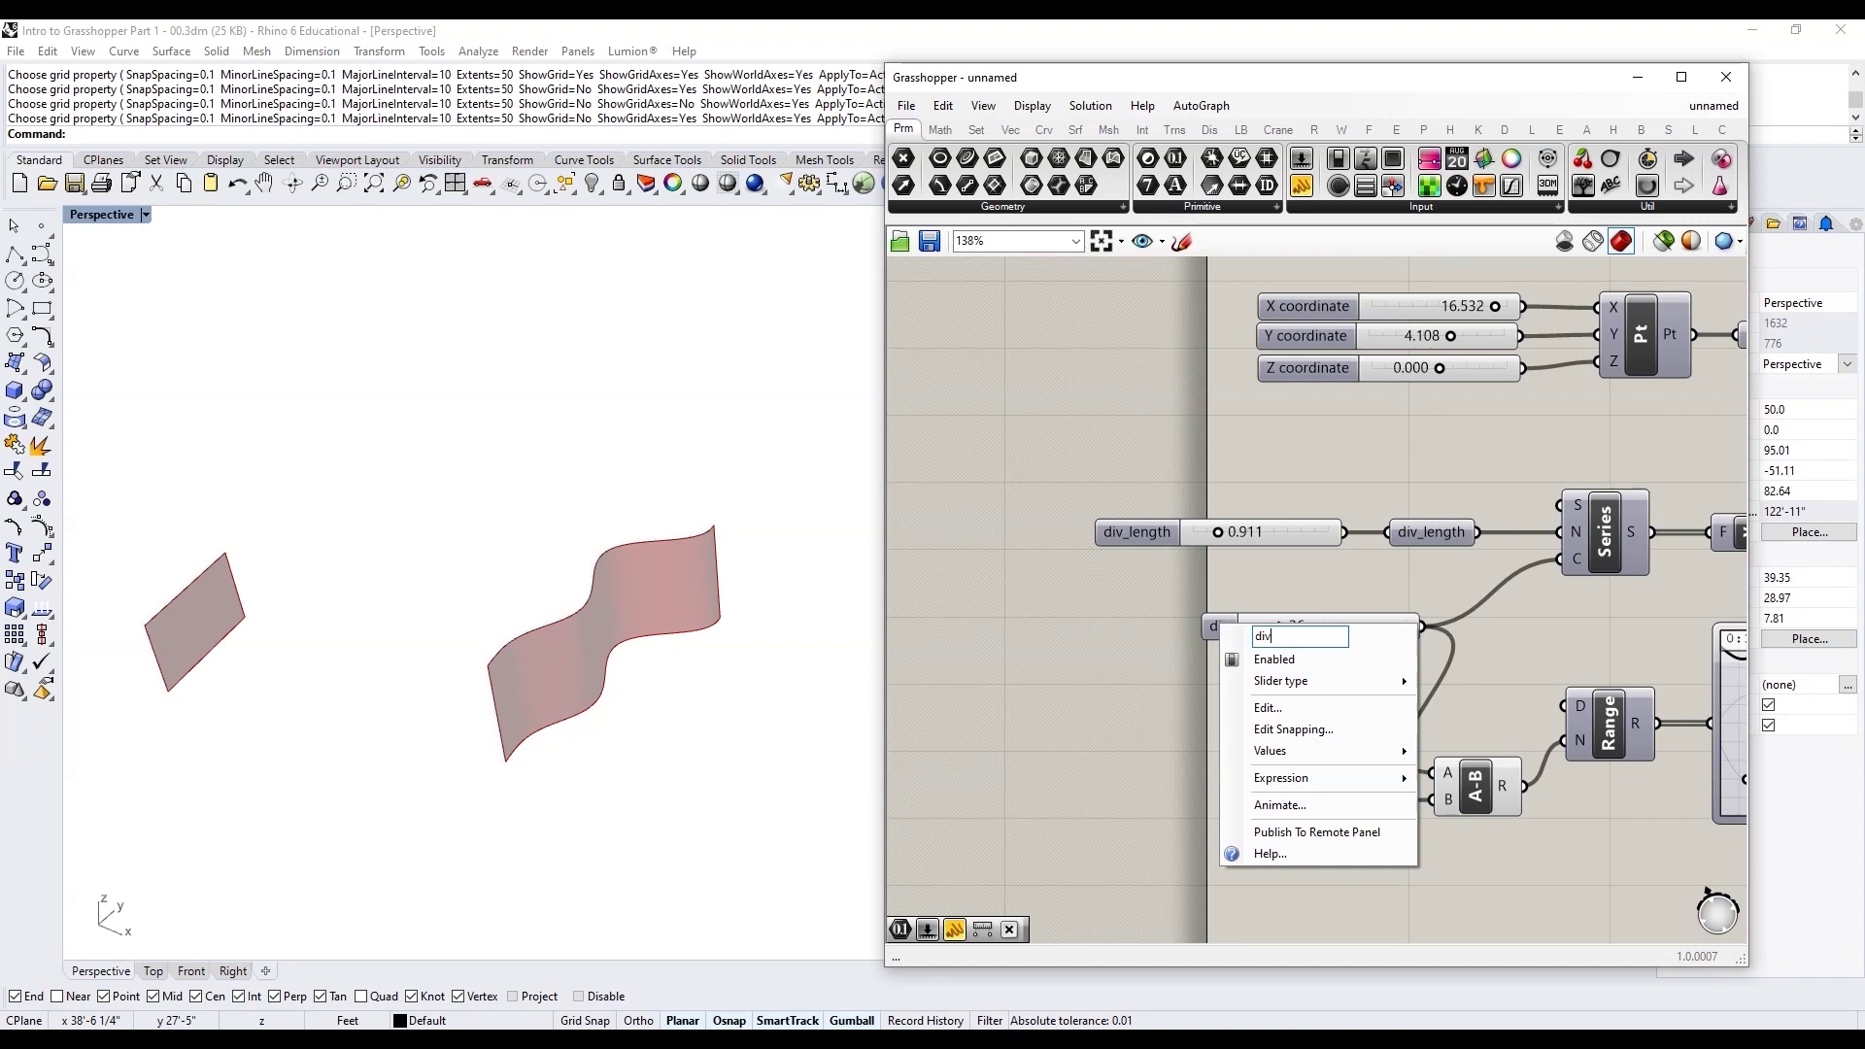
{"action": "key", "text": "Return"}
{"action": "left_click_drag", "start_coordinate": [1216, 626], "coordinate": [1121, 635]}
Step: Add an Integer parameter beside the divs slider, wire the slider into it, and name it divs
{"action": "double_click", "coordinate": [1465, 632]}
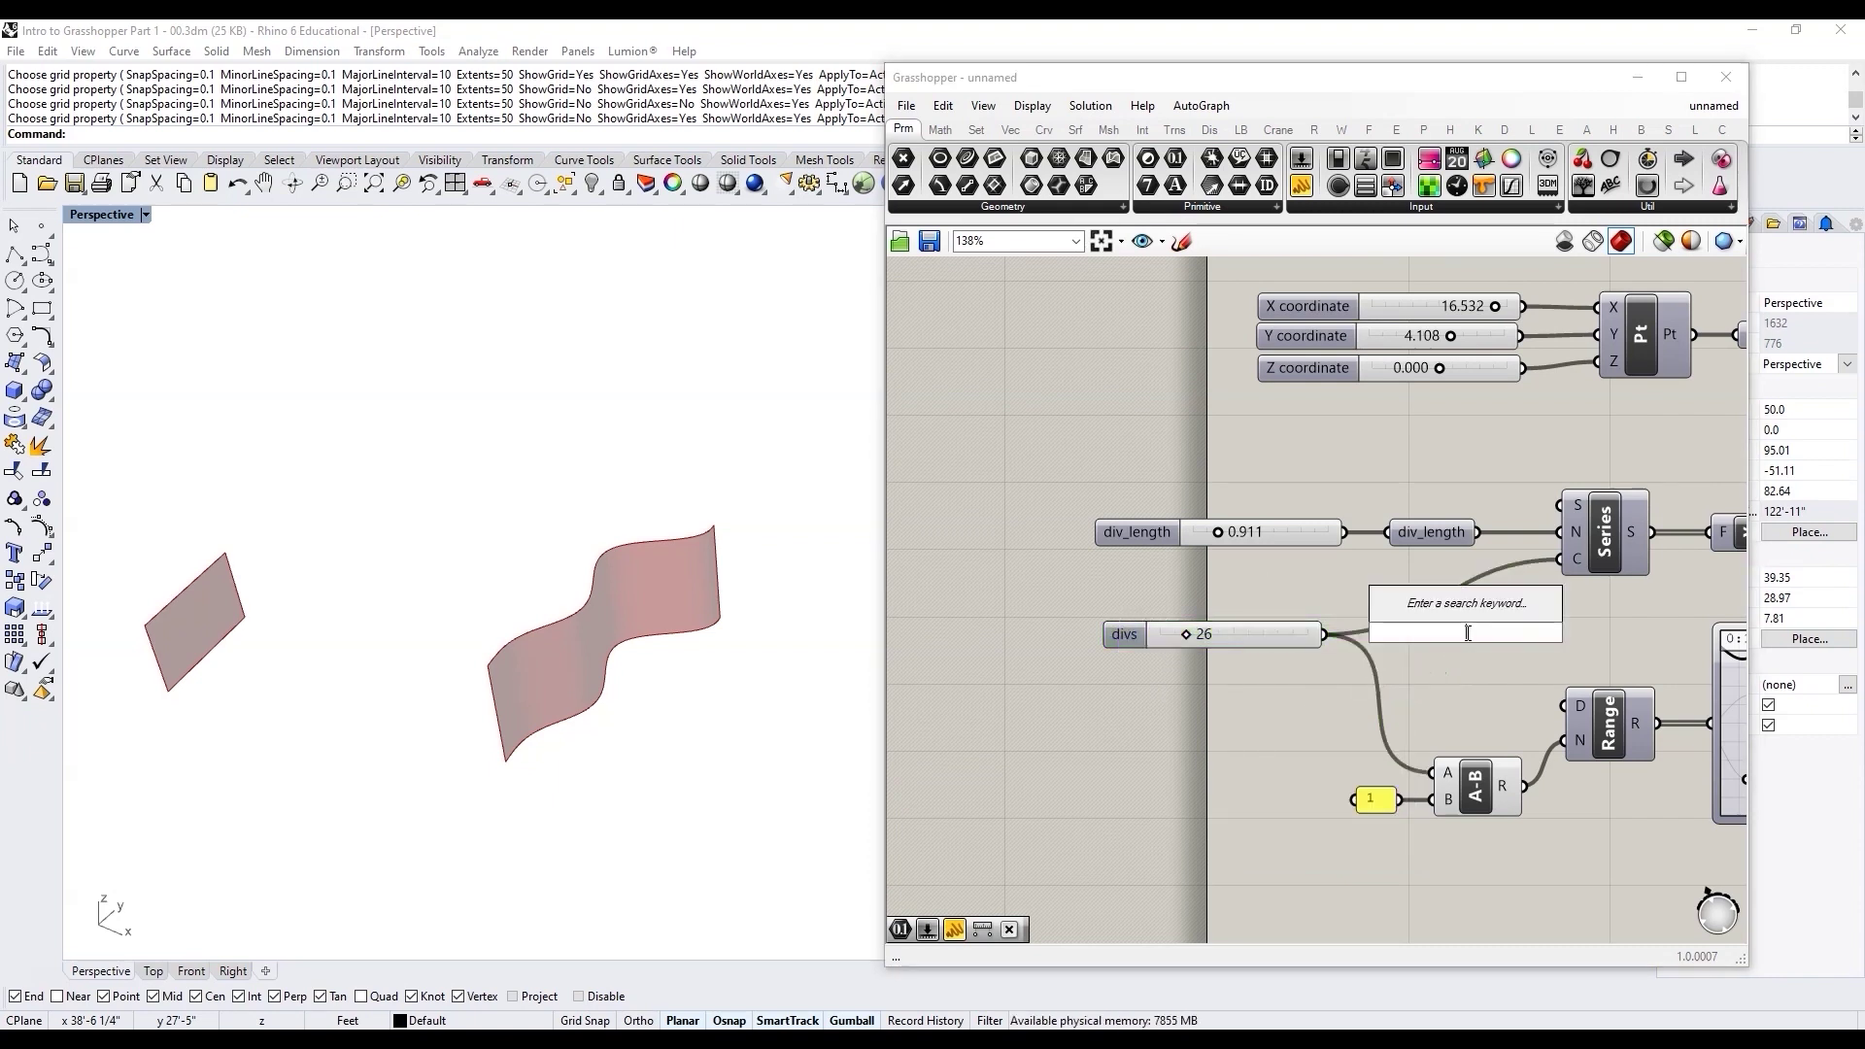
{"action": "type", "text": "int"}
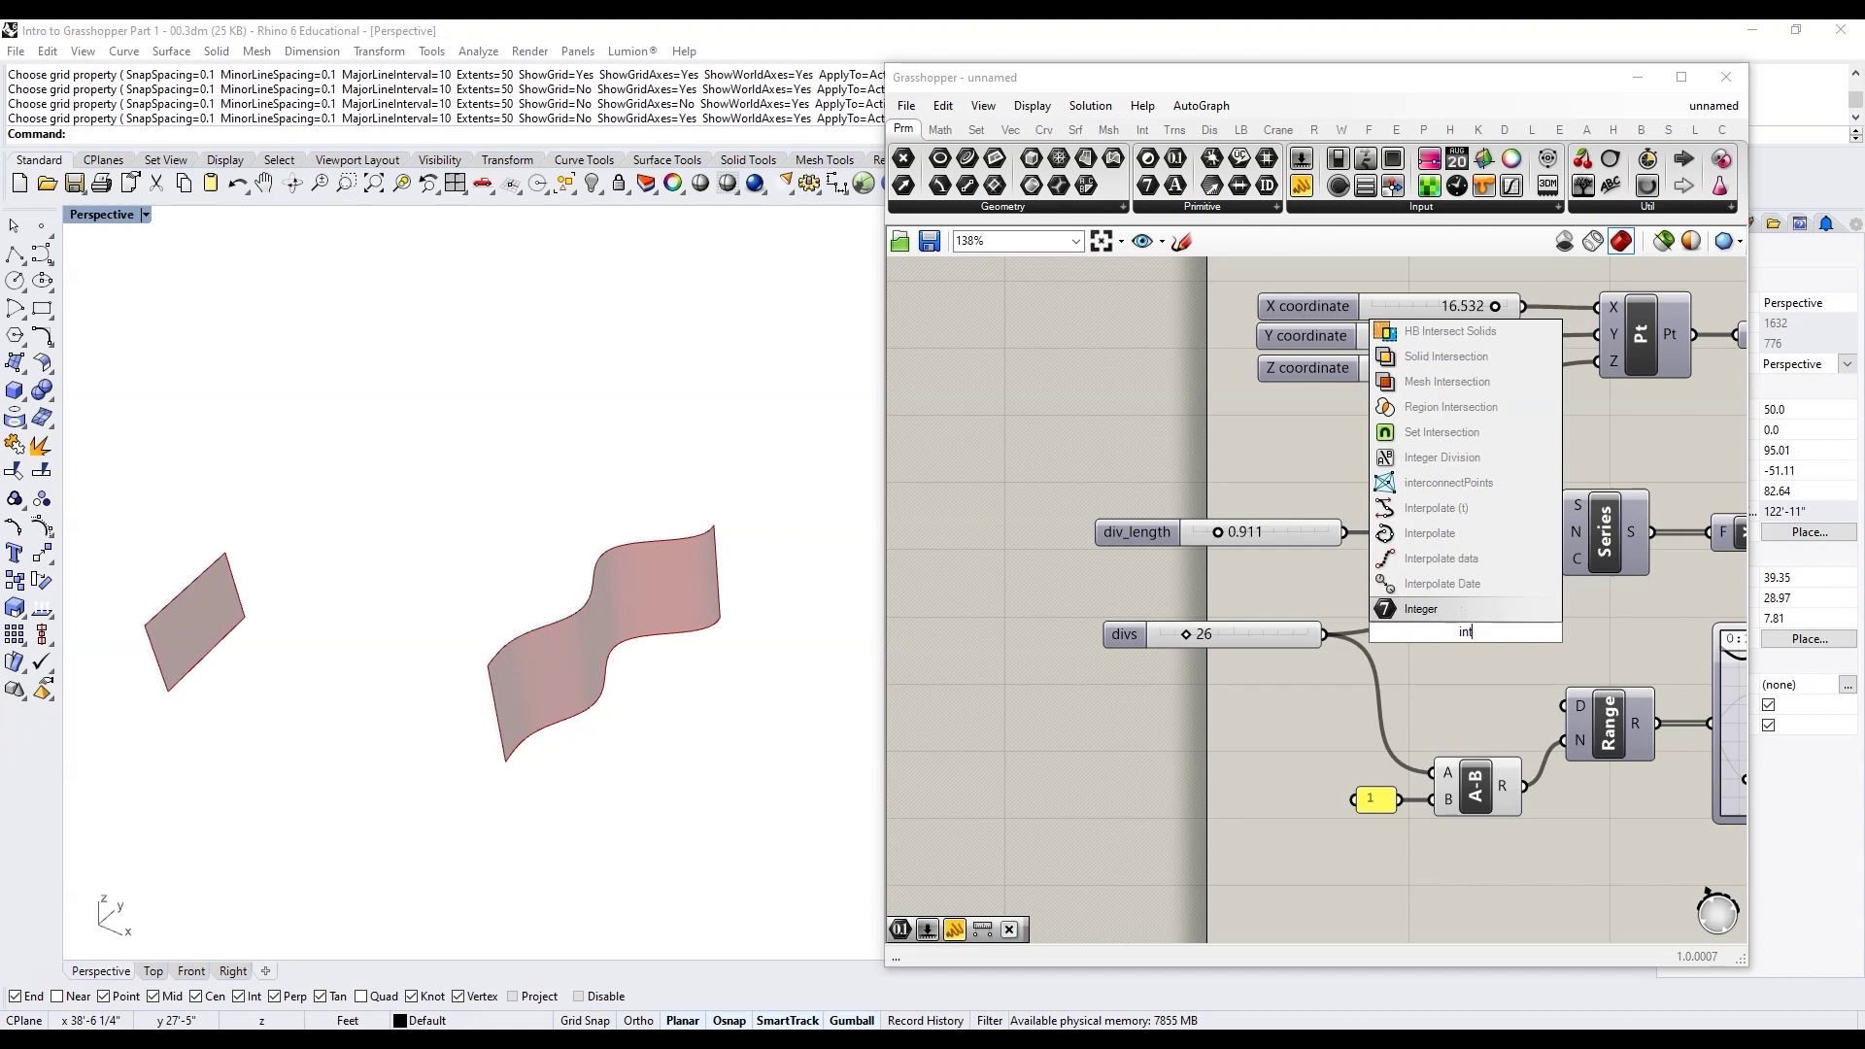
{"action": "left_click", "coordinate": [1436, 612]}
{"action": "left_click_drag", "start_coordinate": [1325, 634], "coordinate": [1425, 636]}
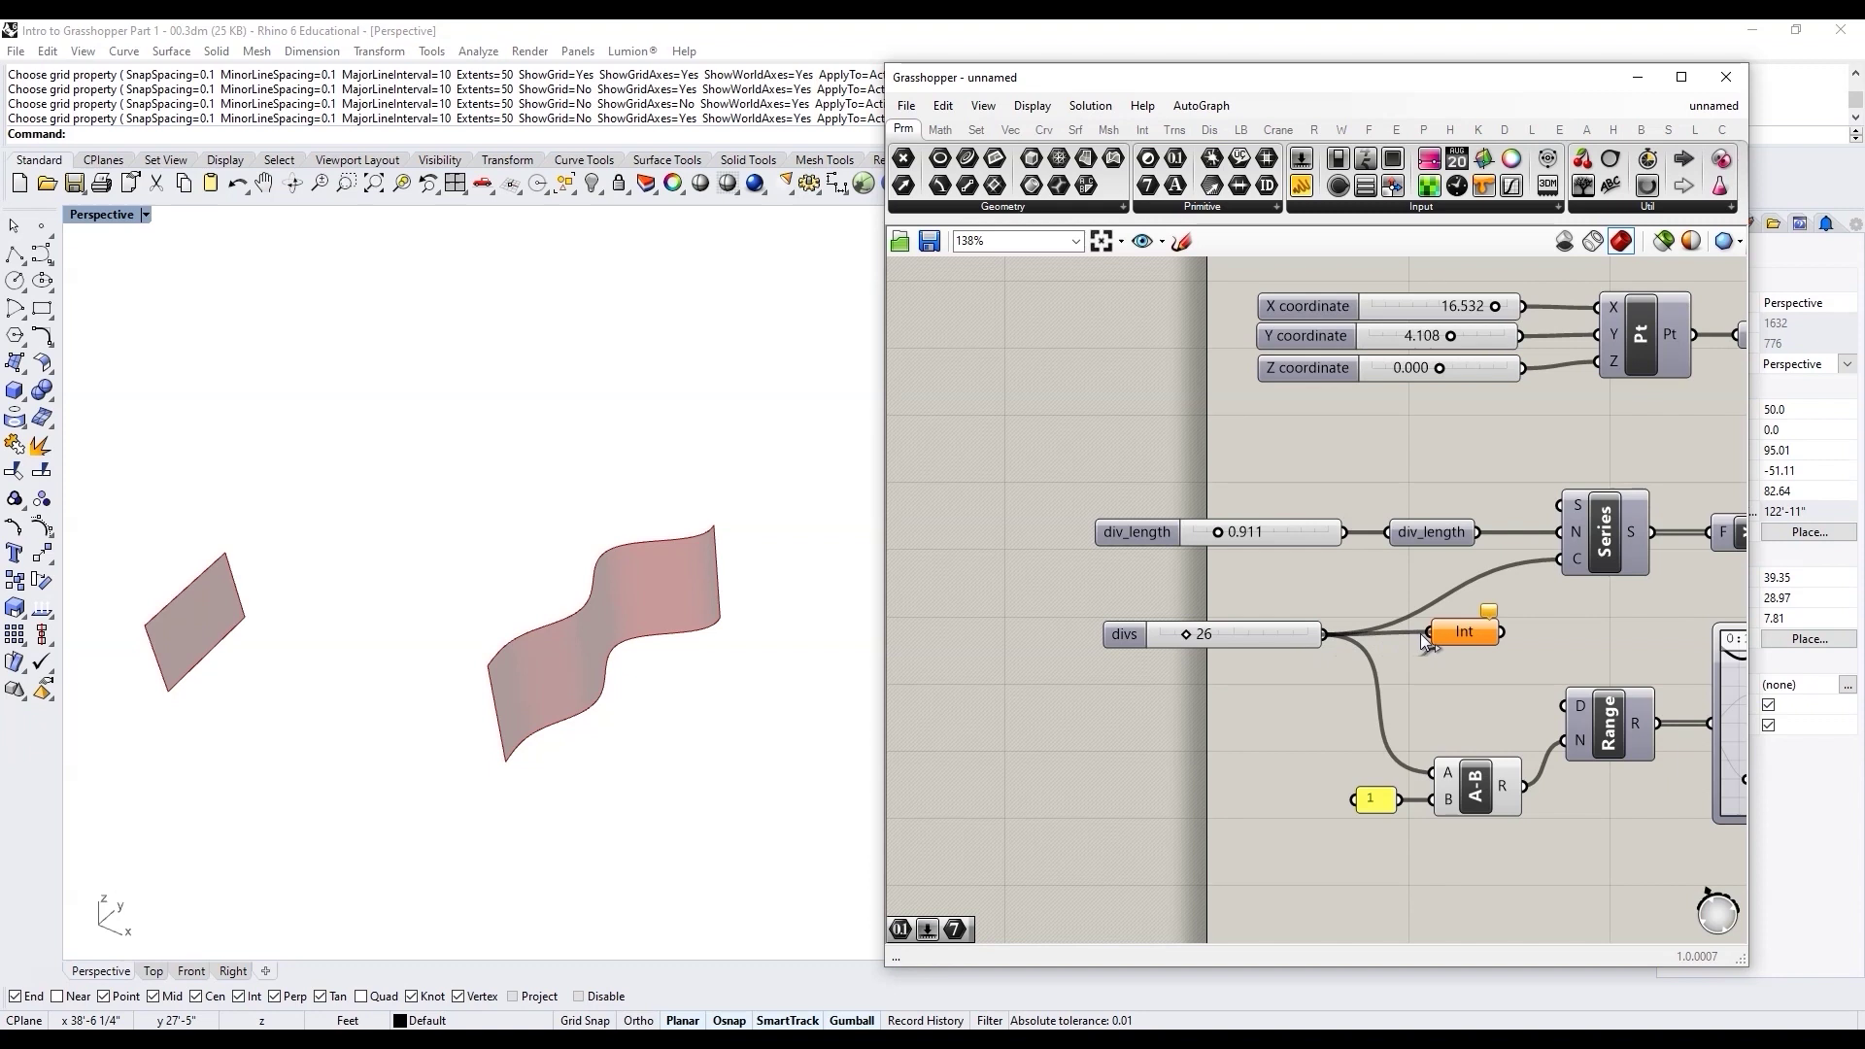
{"action": "right_click", "coordinate": [1127, 639]}
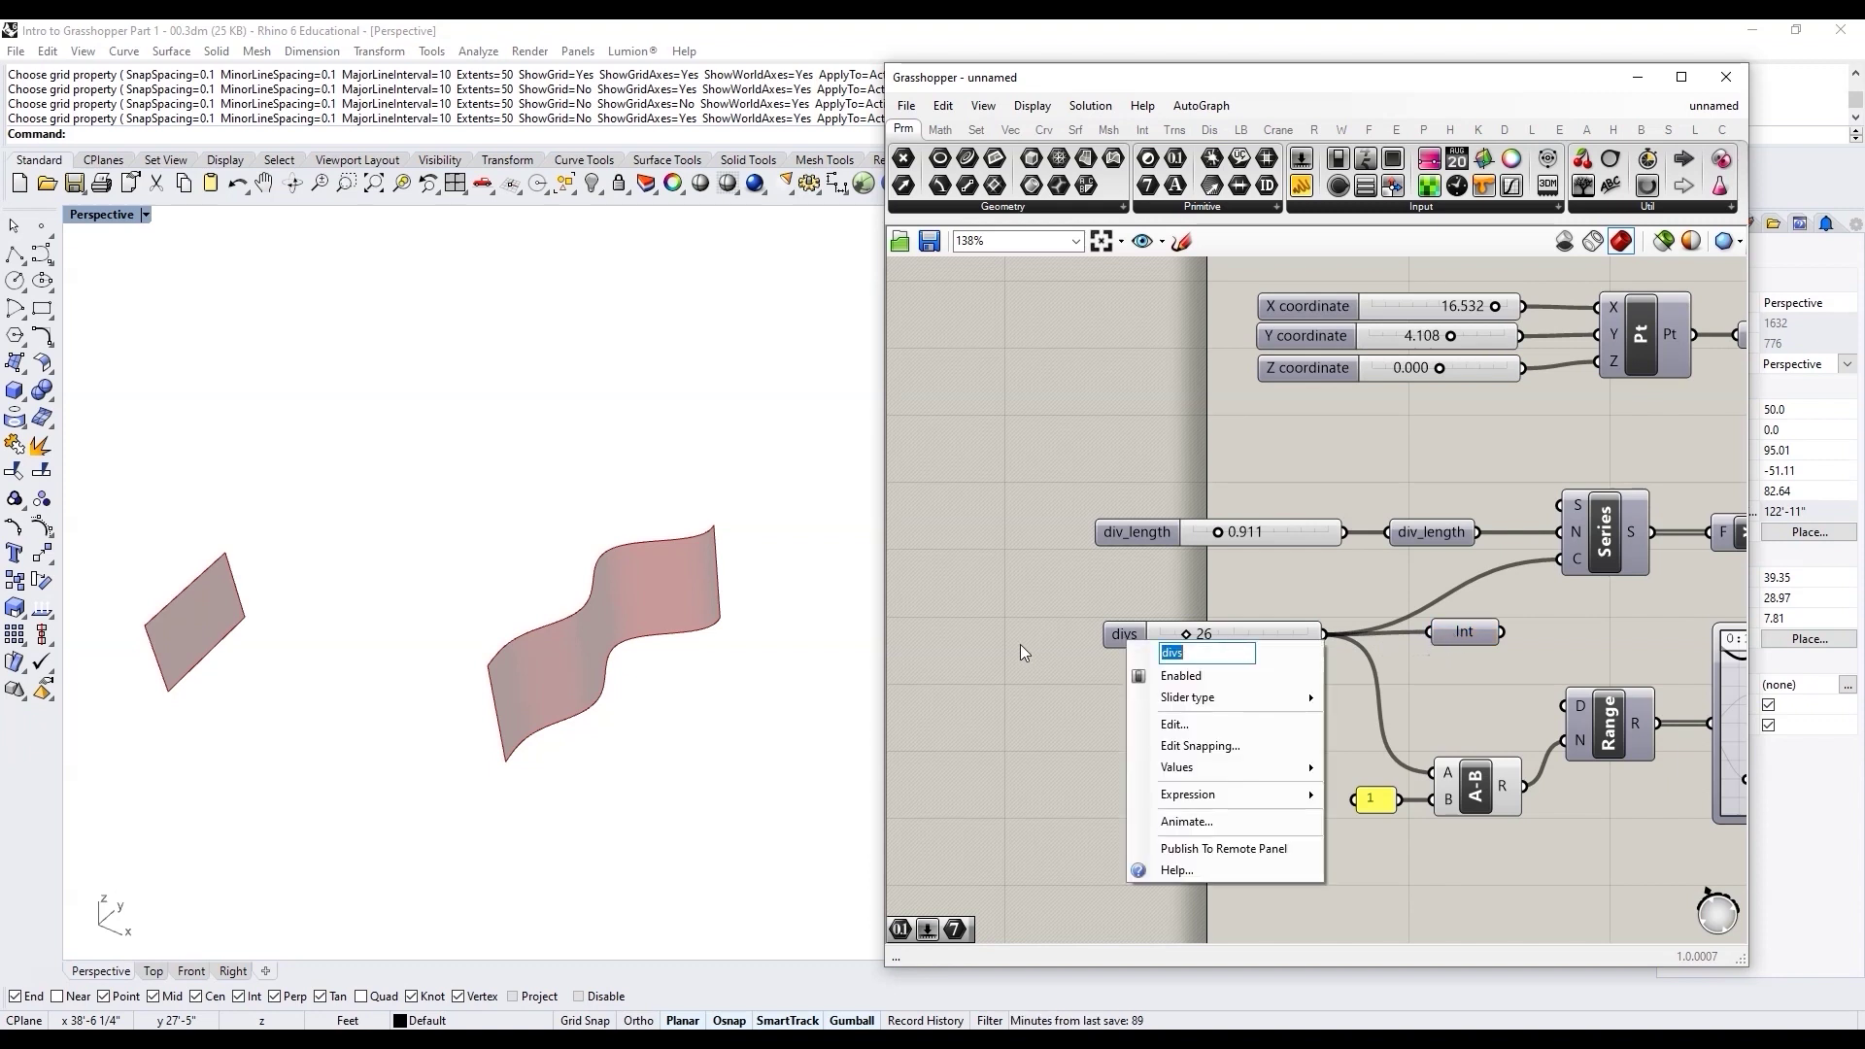
{"action": "right_click", "coordinate": [1485, 636]}
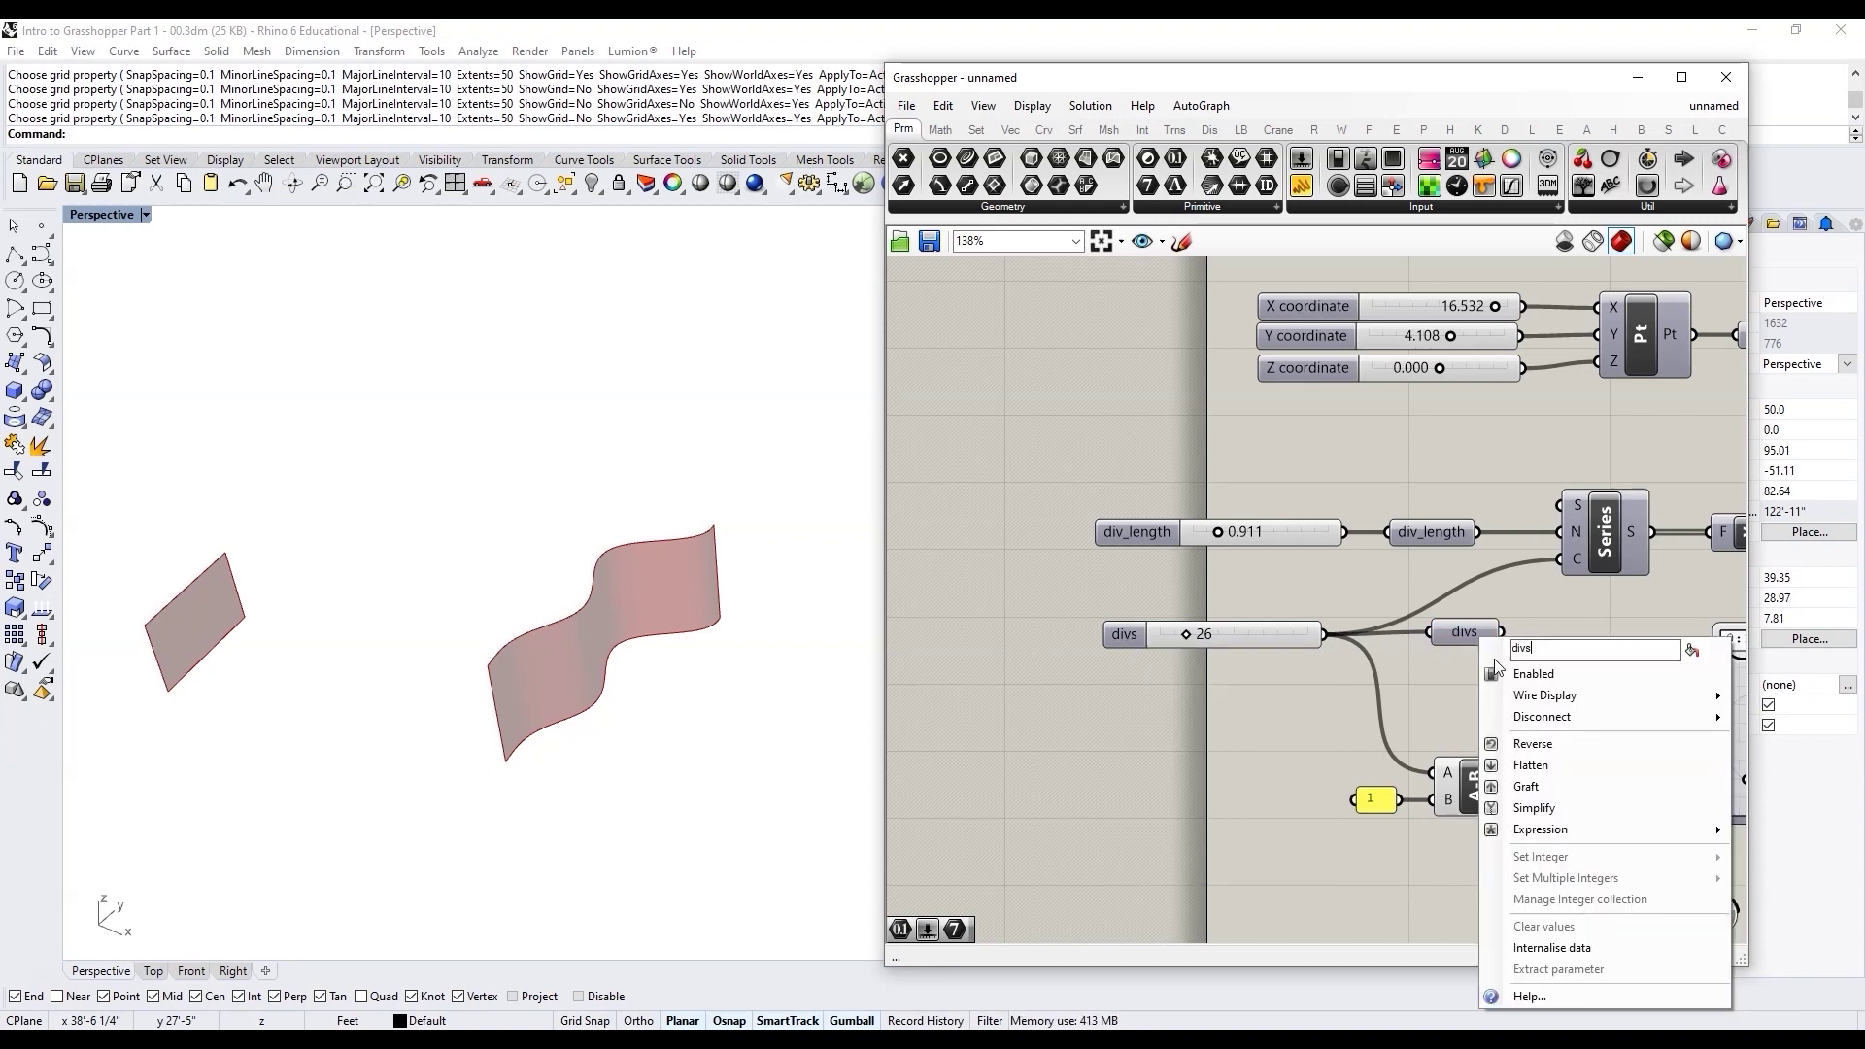
Step: Wire the divs parameter into the Series component's count (C) input and place it just below div_length
{"action": "left_click_drag", "start_coordinate": [1502, 632], "coordinate": [1558, 560]}
{"action": "left_click_drag", "start_coordinate": [1466, 634], "coordinate": [1438, 573]}
{"action": "left_click", "coordinate": [1453, 629]}
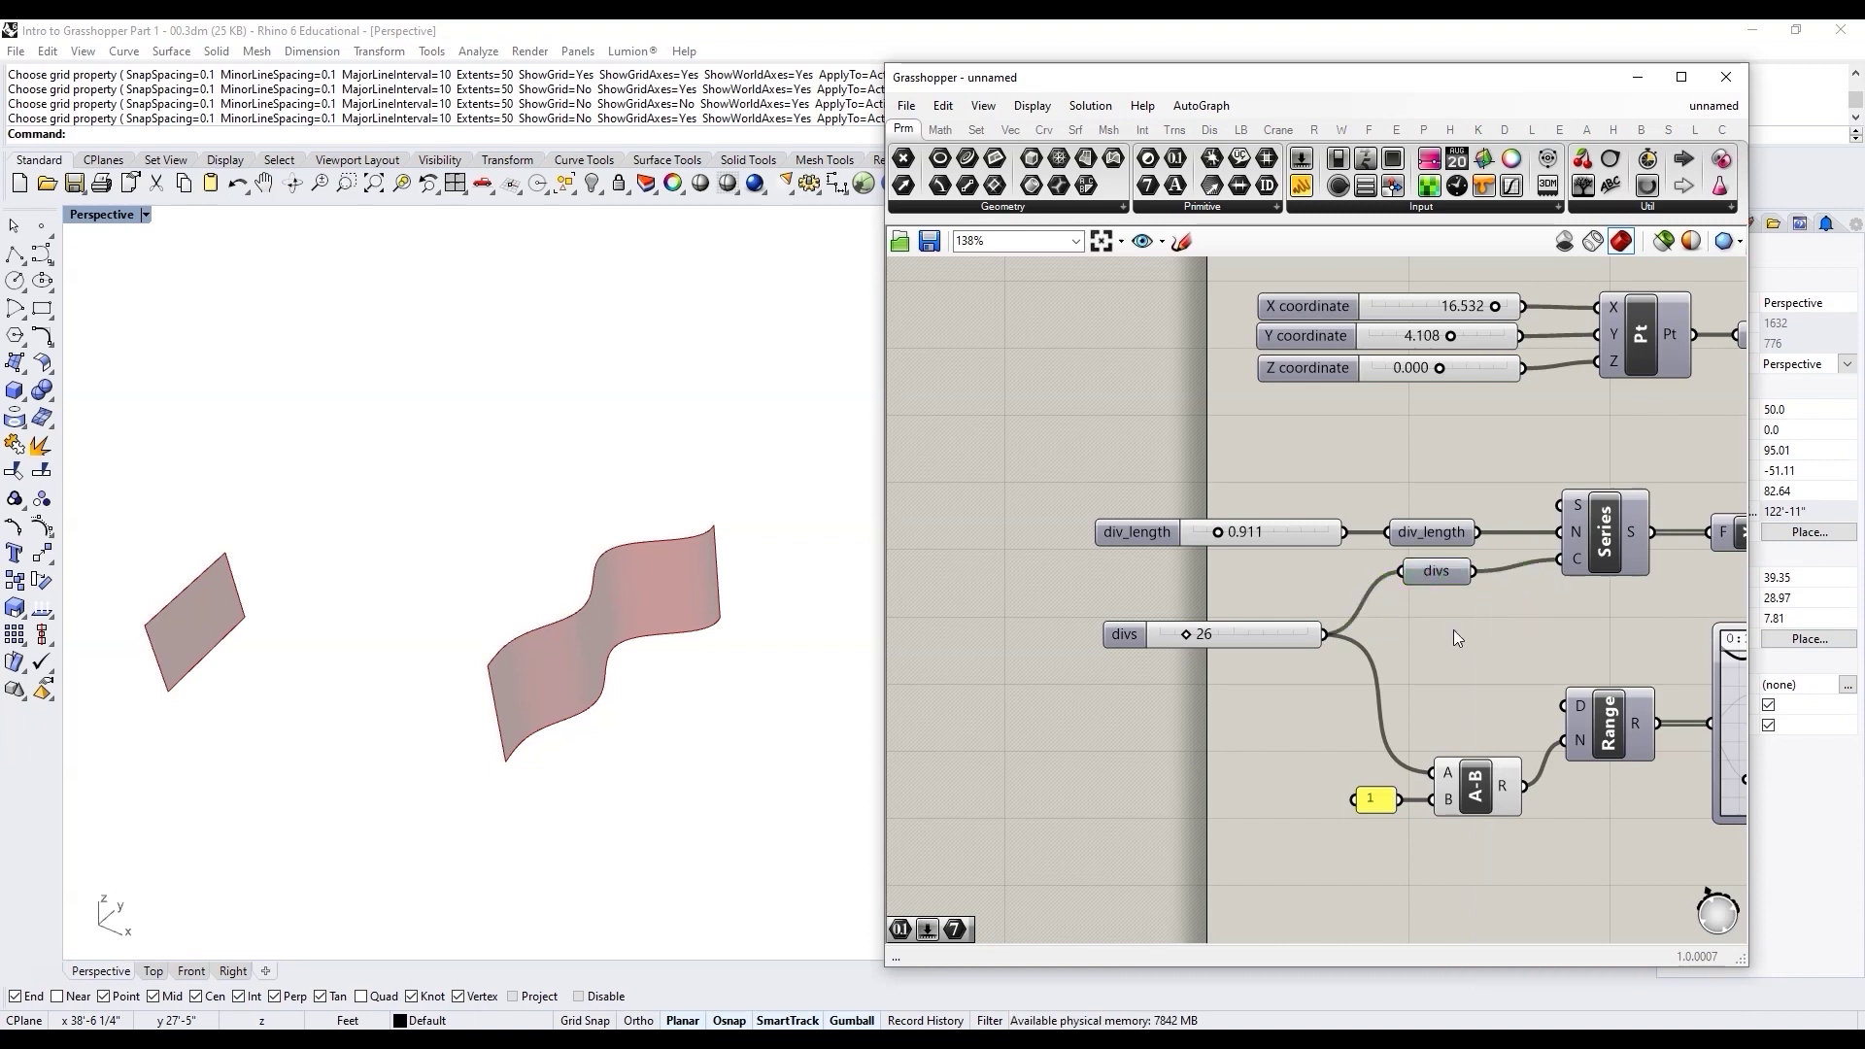
Step: Move slider A of the Multiplication component farther away to make room on its wire
{"action": "scroll", "coordinate": [1453, 631], "scroll_direction": "down", "scroll_amount": 4}
{"action": "scroll", "coordinate": [1483, 705], "scroll_direction": "up", "scroll_amount": 1}
{"action": "scroll", "coordinate": [1371, 717], "scroll_direction": "up", "scroll_amount": 6}
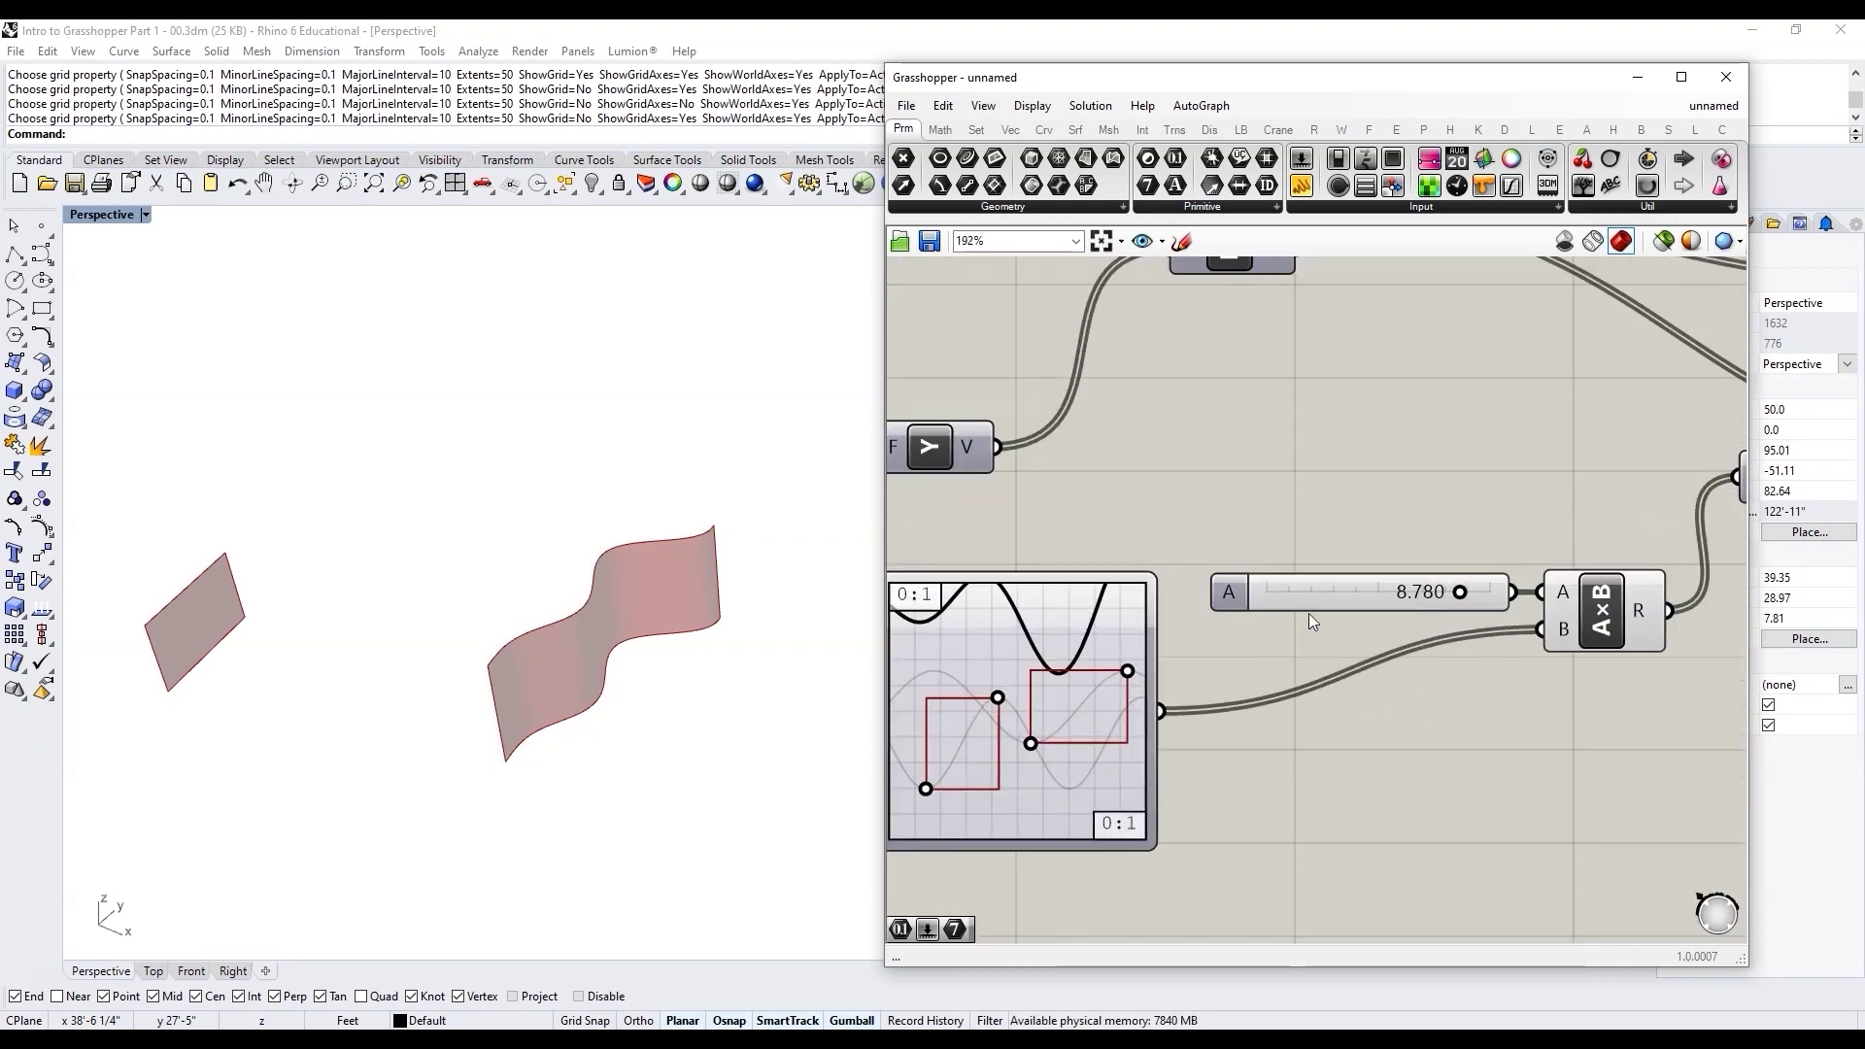
{"action": "left_click_drag", "start_coordinate": [1237, 589], "coordinate": [1161, 471]}
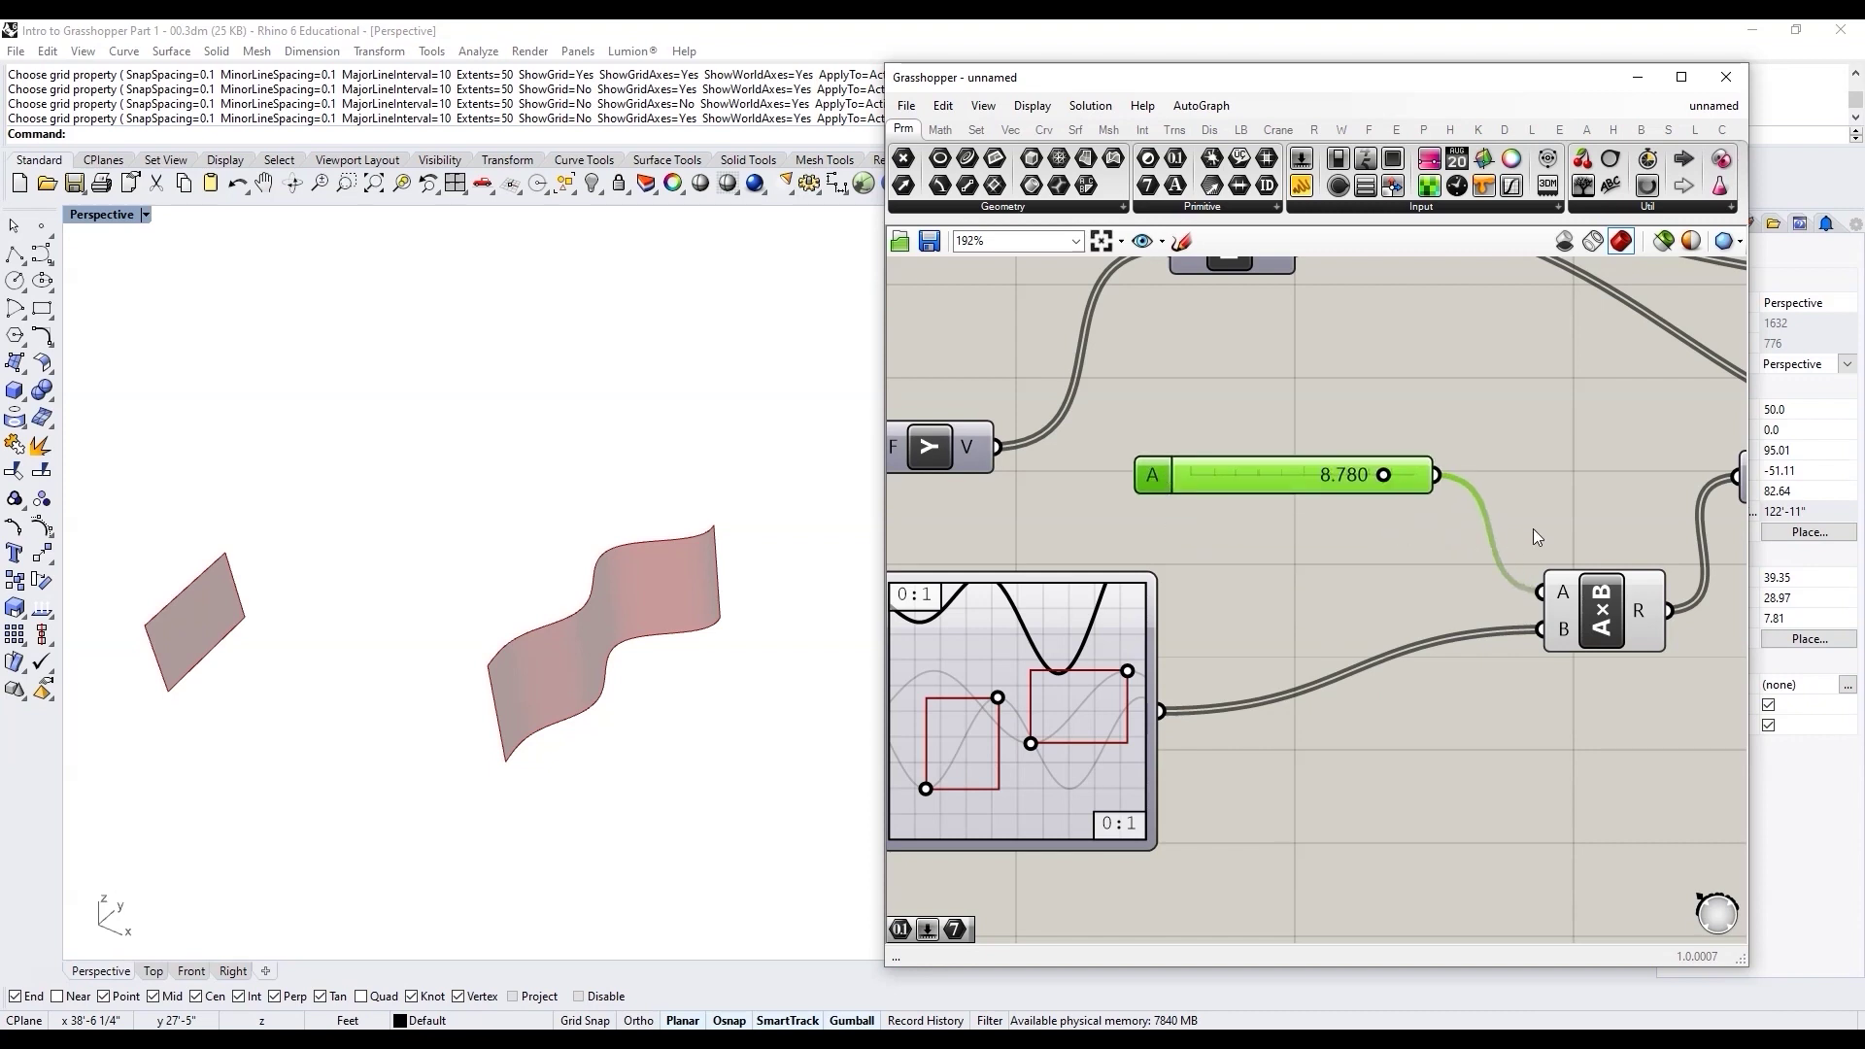
{"action": "left_click", "coordinate": [1597, 606]}
{"action": "scroll", "coordinate": [1438, 692], "scroll_direction": "down", "scroll_amount": 4}
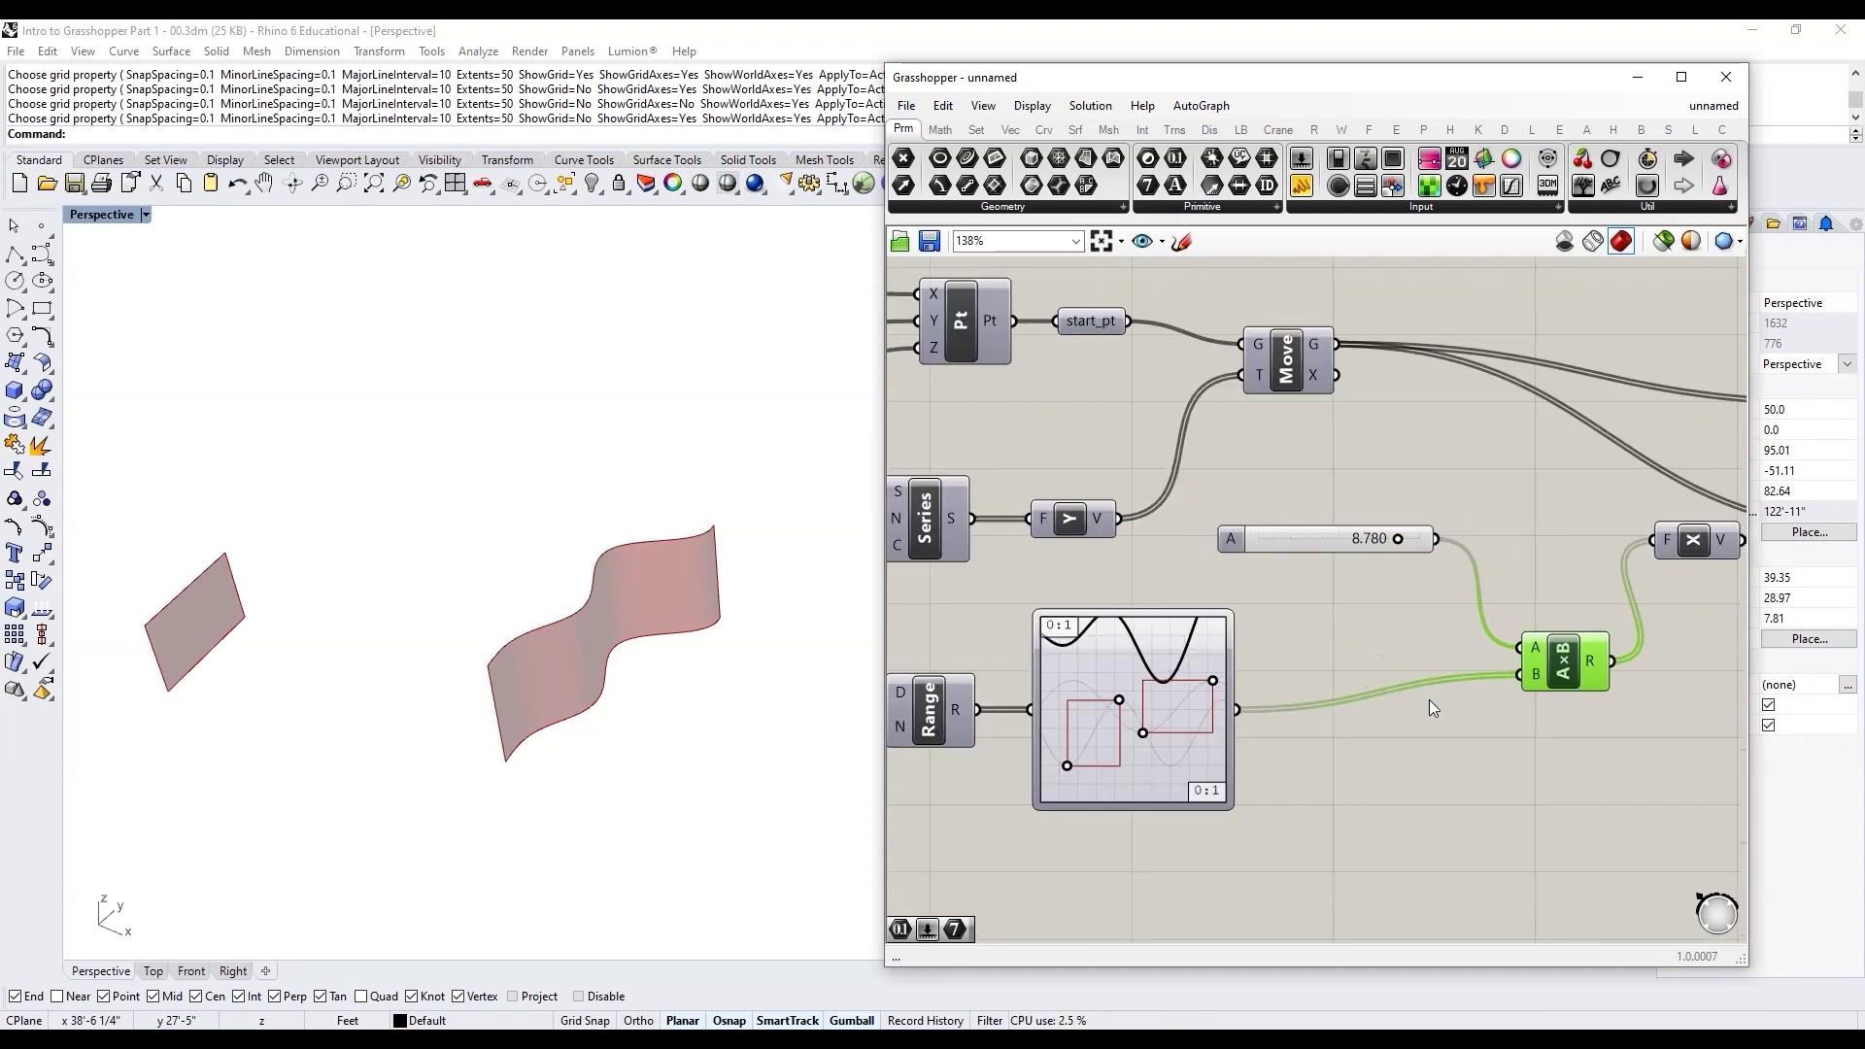
Step: Add a Number parameter below the multiplication slider and name it amp
{"action": "scroll", "coordinate": [1410, 641], "scroll_direction": "up", "scroll_amount": 3}
{"action": "double_click", "coordinate": [1406, 623]}
{"action": "type", "text": "nu"}
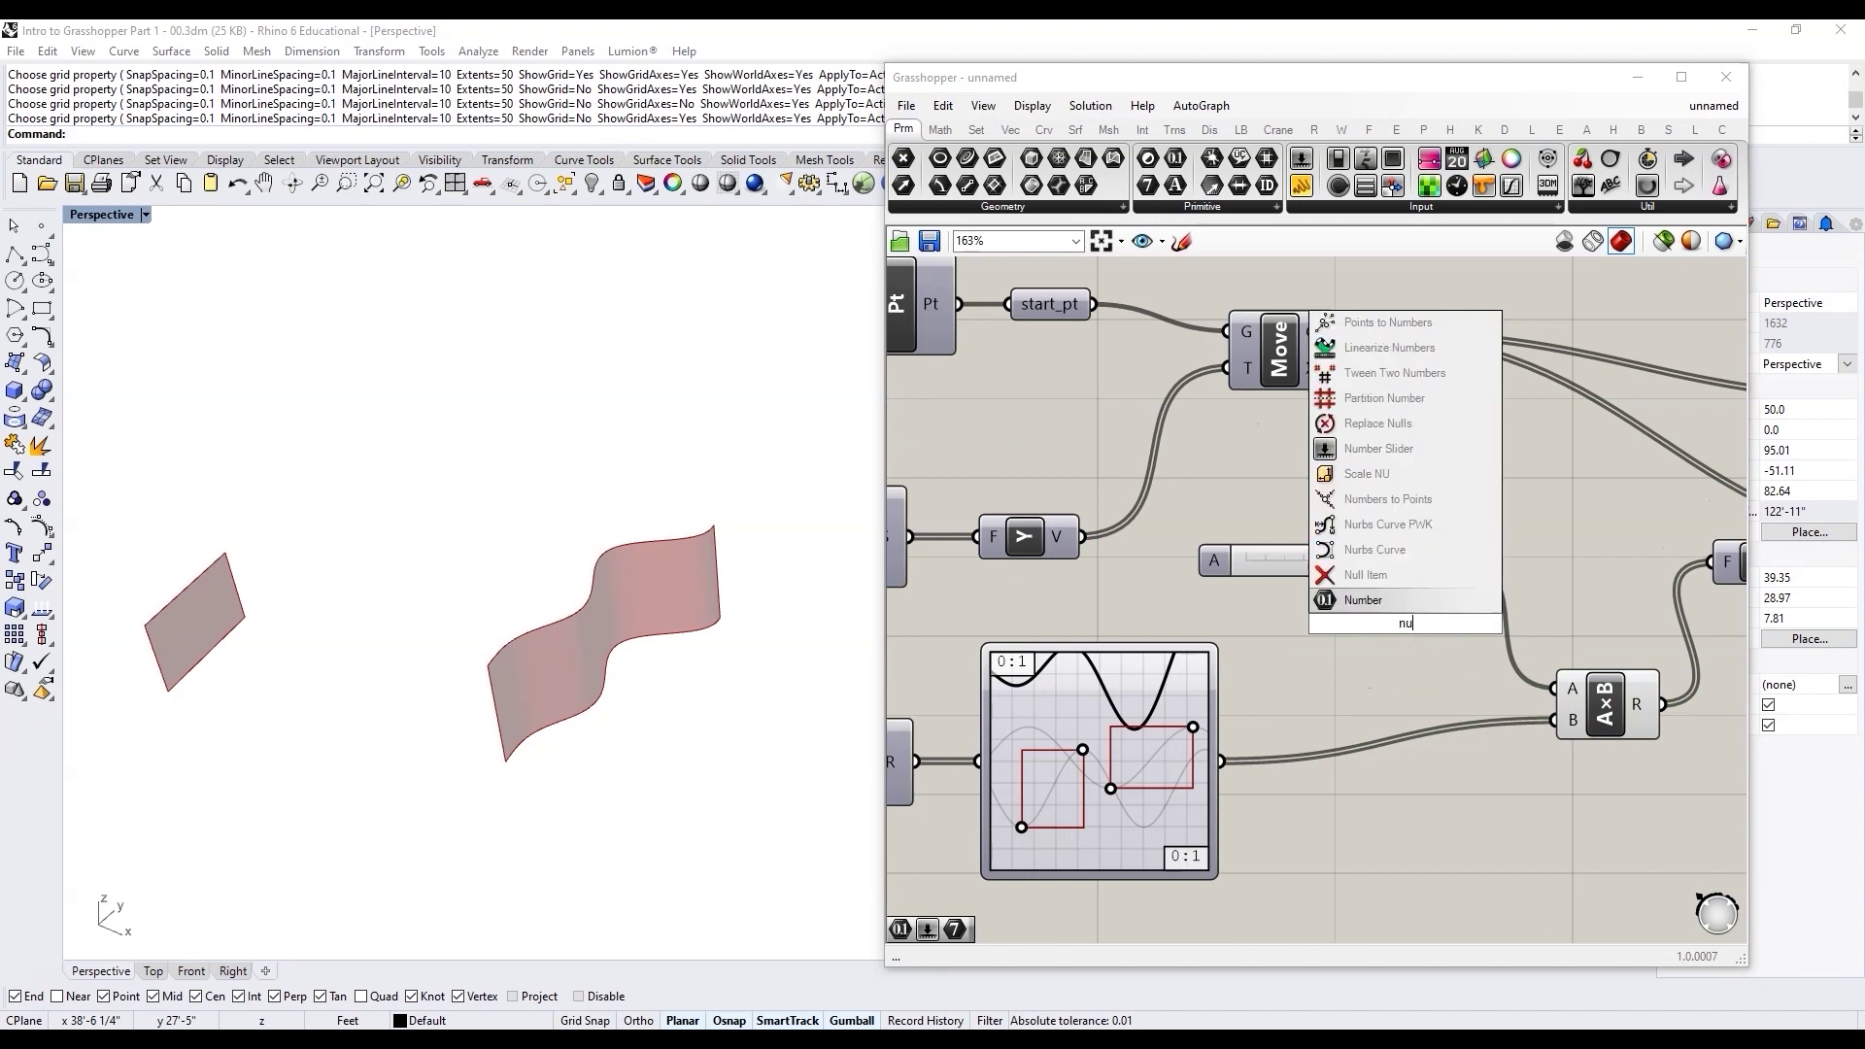
{"action": "left_click", "coordinate": [1363, 600]}
{"action": "right_click", "coordinate": [1424, 625]}
{"action": "key", "text": "BackSpace"}
{"action": "key", "text": "BackSpace"}
{"action": "key", "text": "BackSpace"}
{"action": "type", "text": "amp"}
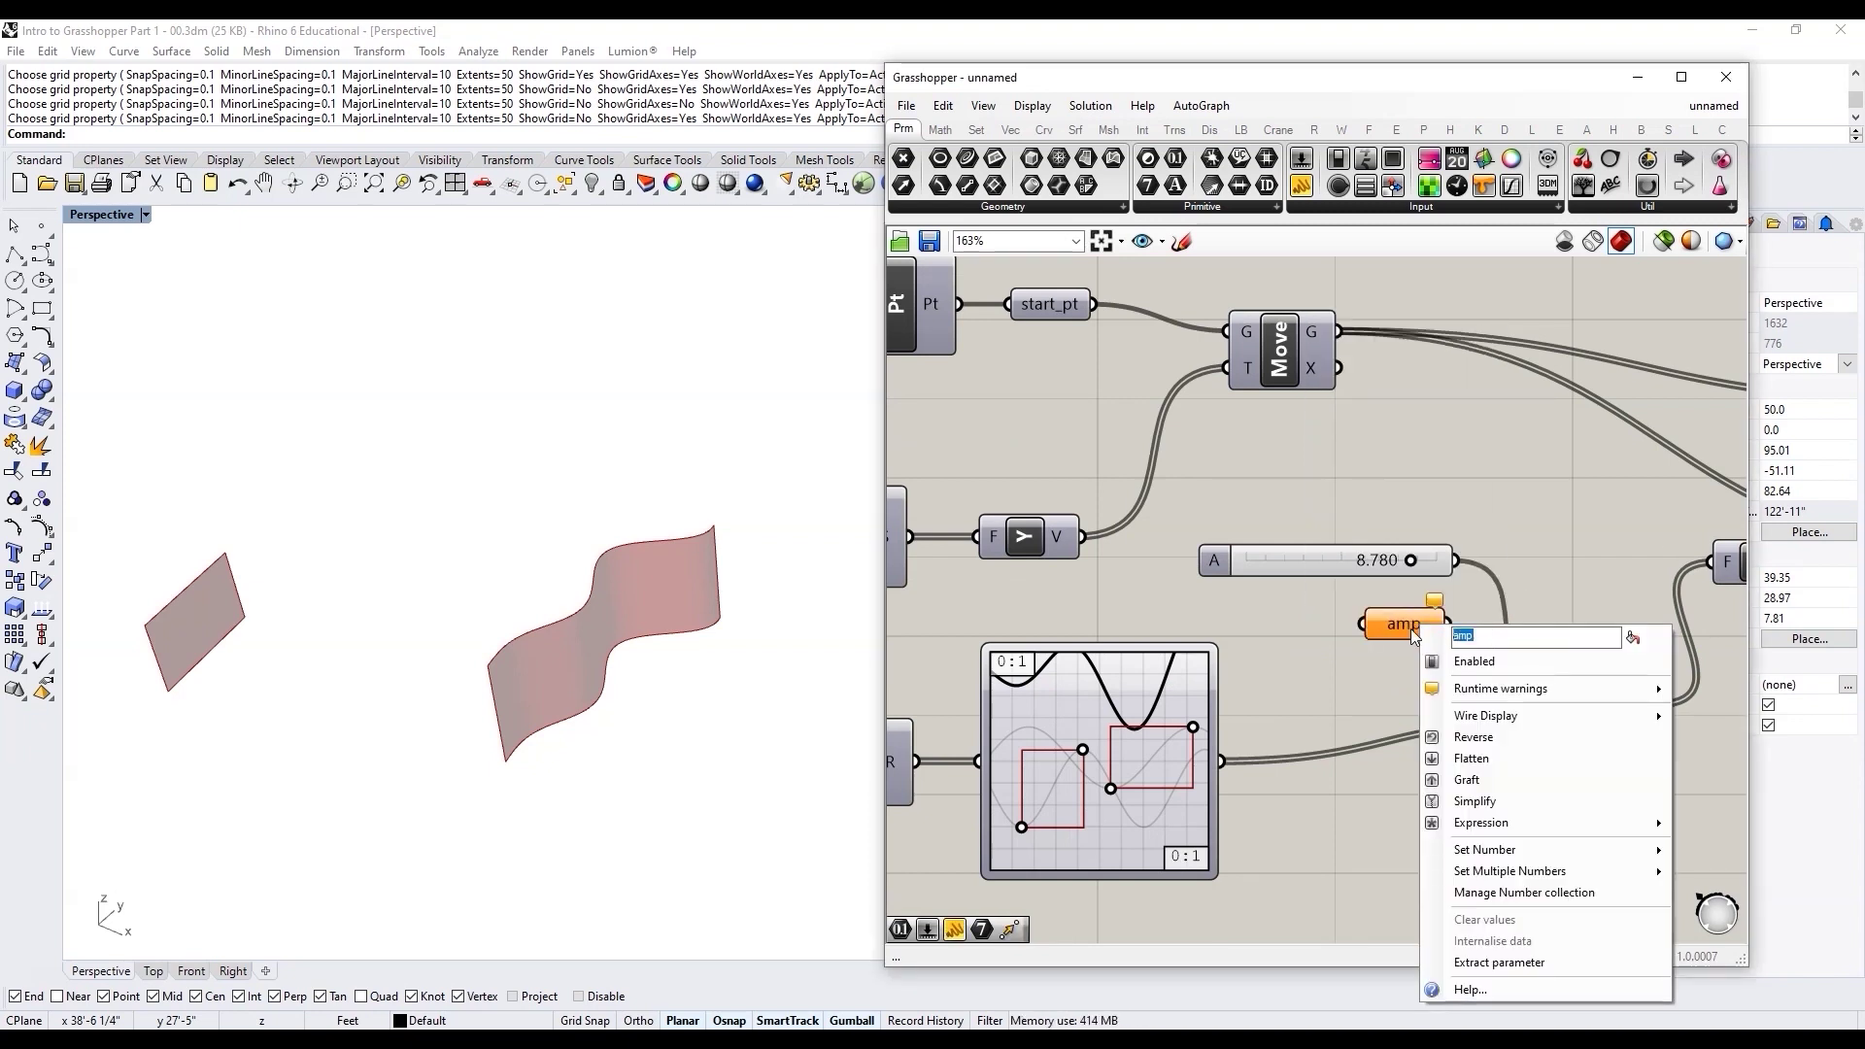
{"action": "key", "text": "Return"}
Step: Wire the slider through the amp parameter into the Multiplication's A input, rename the slider amp, and place the parameter beside the component
{"action": "right_click", "coordinate": [1398, 627]}
{"action": "left_click_drag", "start_coordinate": [1455, 560], "coordinate": [1307, 641]}
{"action": "type", "text": "amp"}
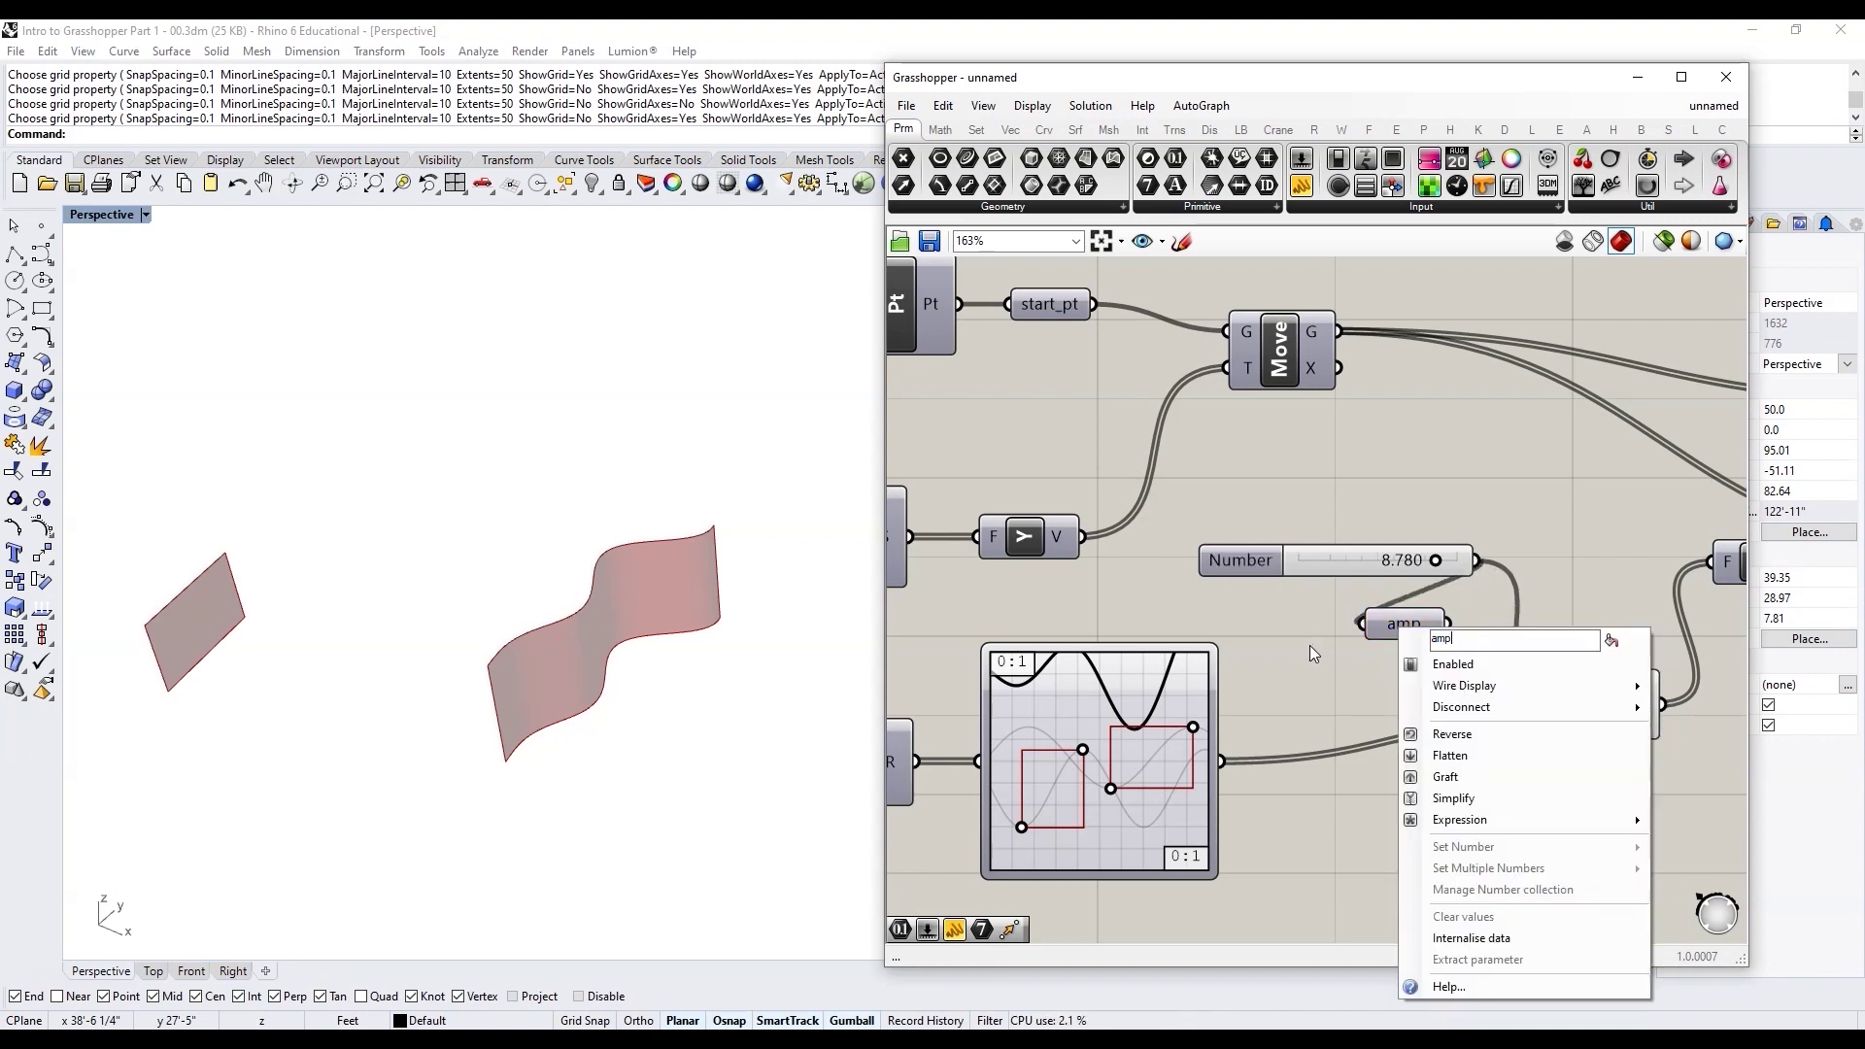
{"action": "key", "text": "ctrl+c"}
{"action": "left_click", "coordinate": [1261, 568]}
{"action": "left_click_drag", "start_coordinate": [1463, 639], "coordinate": [1554, 688]}
{"action": "right_click", "coordinate": [1260, 567]}
{"action": "key", "text": "ctrl+v"}
{"action": "left_click", "coordinate": [1478, 625]}
{"action": "left_click_drag", "start_coordinate": [1410, 625], "coordinate": [1493, 697]}
Step: Insert a second amp parameter between the amp slider and the existing amp parameter
{"action": "scroll", "coordinate": [1515, 723], "scroll_direction": "down", "scroll_amount": 3}
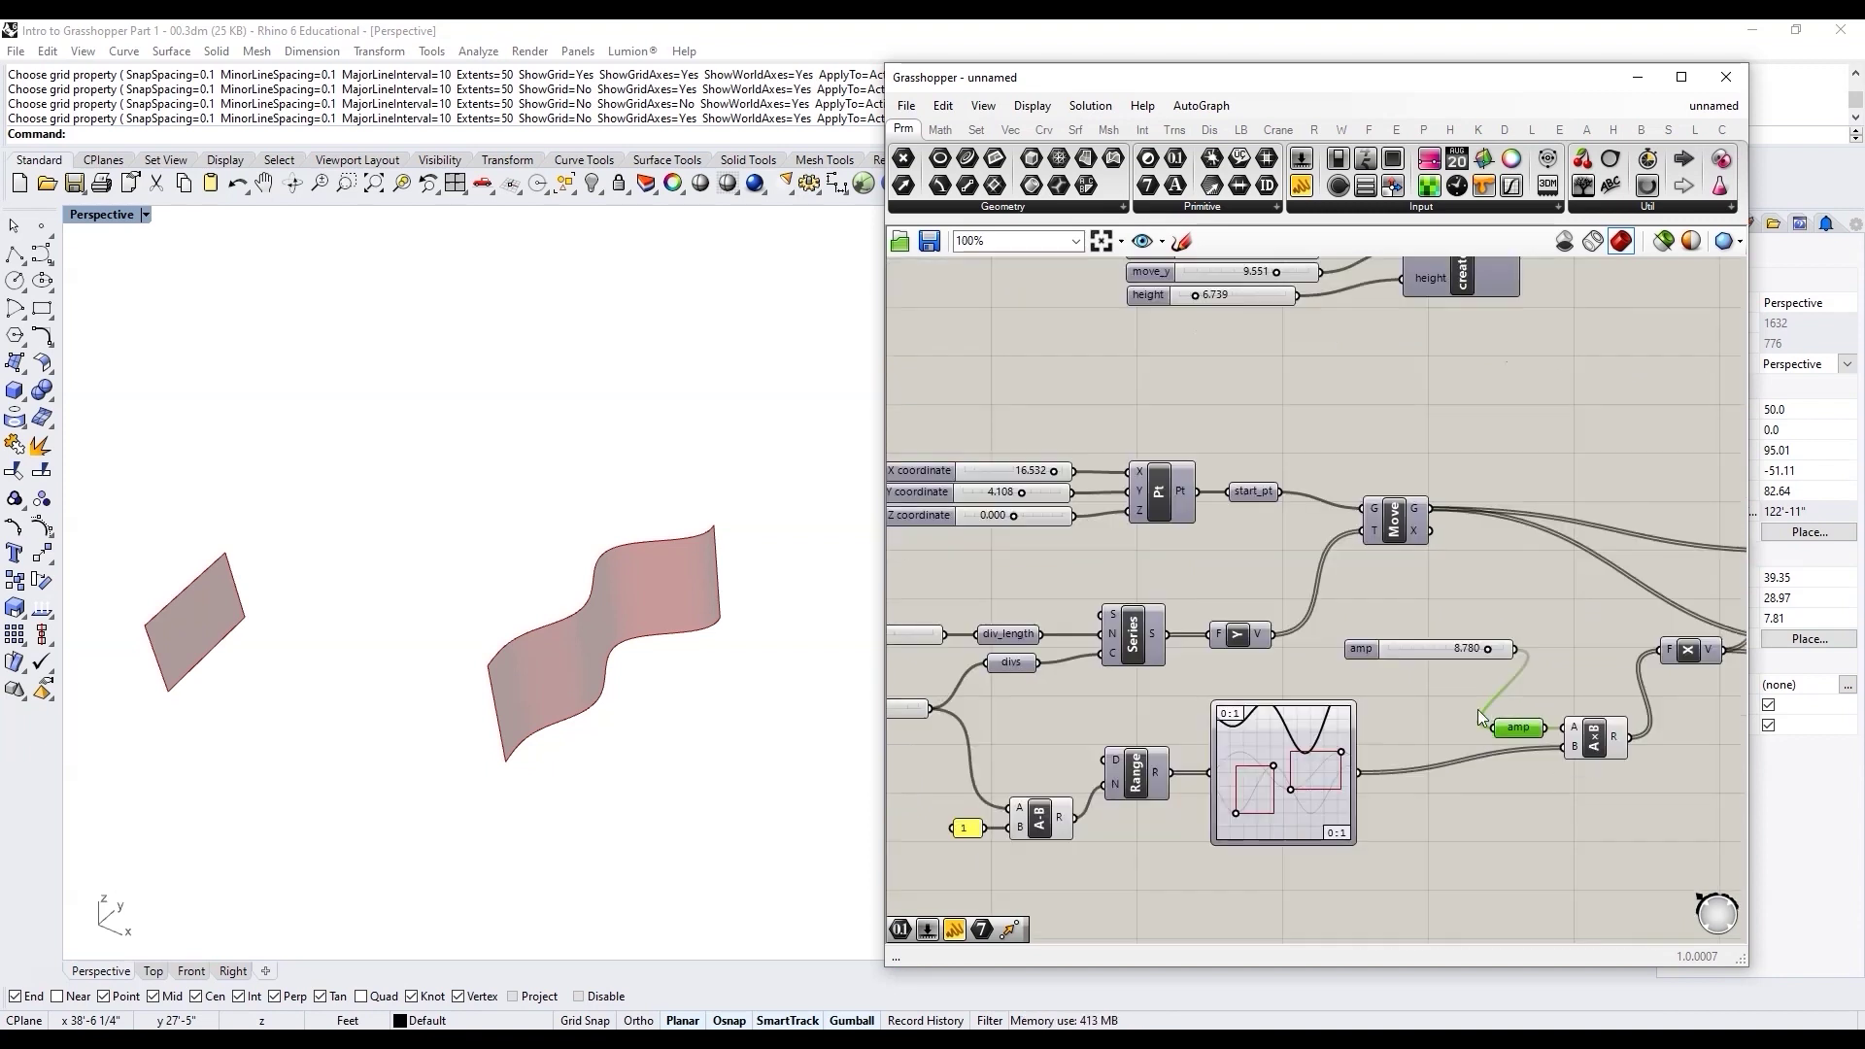
{"action": "scroll", "coordinate": [1547, 715], "scroll_direction": "up", "scroll_amount": 5}
{"action": "left_click_drag", "start_coordinate": [1546, 714], "coordinate": [1400, 662], "text": "alt"}
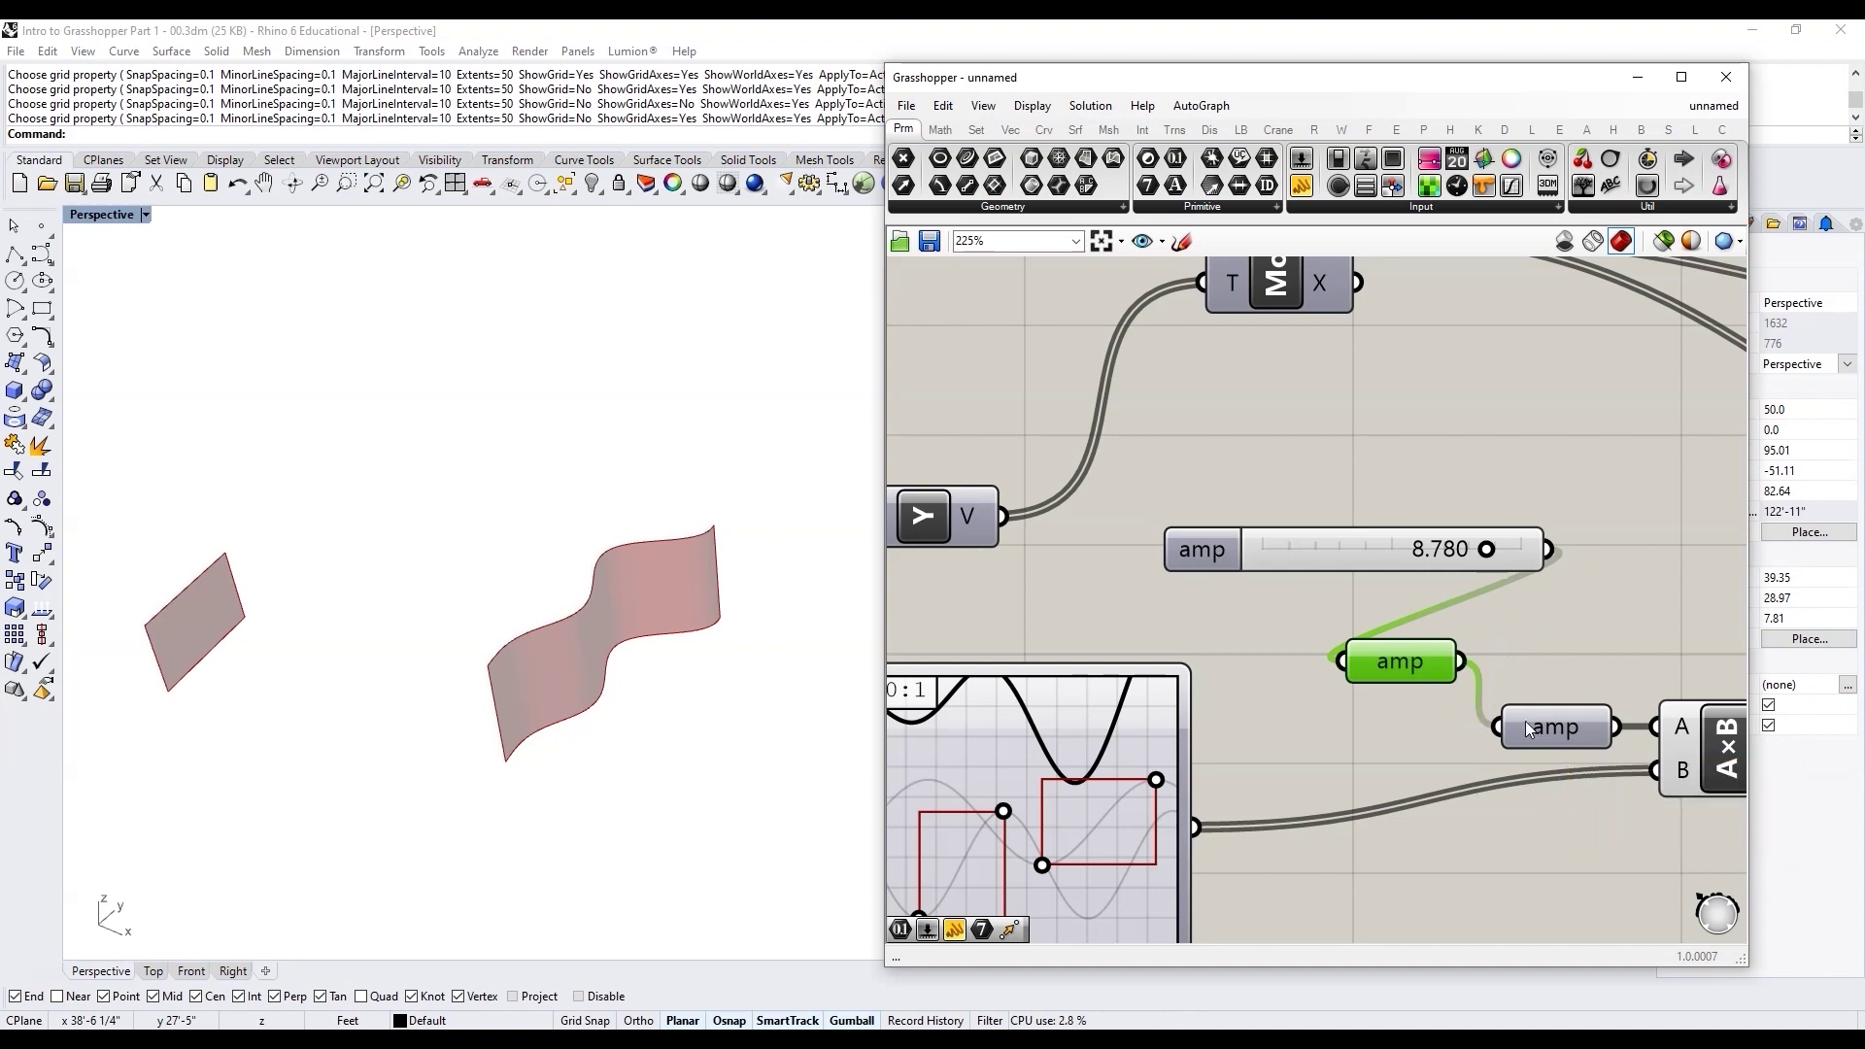
Step: Move the amp slider and its adjoining amp parameter next to the div_length and divs inputs
{"action": "scroll", "coordinate": [1407, 664], "scroll_direction": "down", "scroll_amount": 5}
{"action": "left_click_drag", "start_coordinate": [1395, 606], "coordinate": [1189, 498]}
{"action": "scroll", "coordinate": [1457, 649], "scroll_direction": "up", "scroll_amount": 2}
{"action": "left_click", "coordinate": [1470, 647], "text": "shift"}
{"action": "scroll", "coordinate": [1511, 550], "scroll_direction": "down", "scroll_amount": 2}
{"action": "left_click", "coordinate": [1119, 647]}
{"action": "scroll", "coordinate": [1070, 590], "scroll_direction": "up", "scroll_amount": 2}
{"action": "scroll", "coordinate": [1092, 491], "scroll_direction": "down", "scroll_amount": 2}
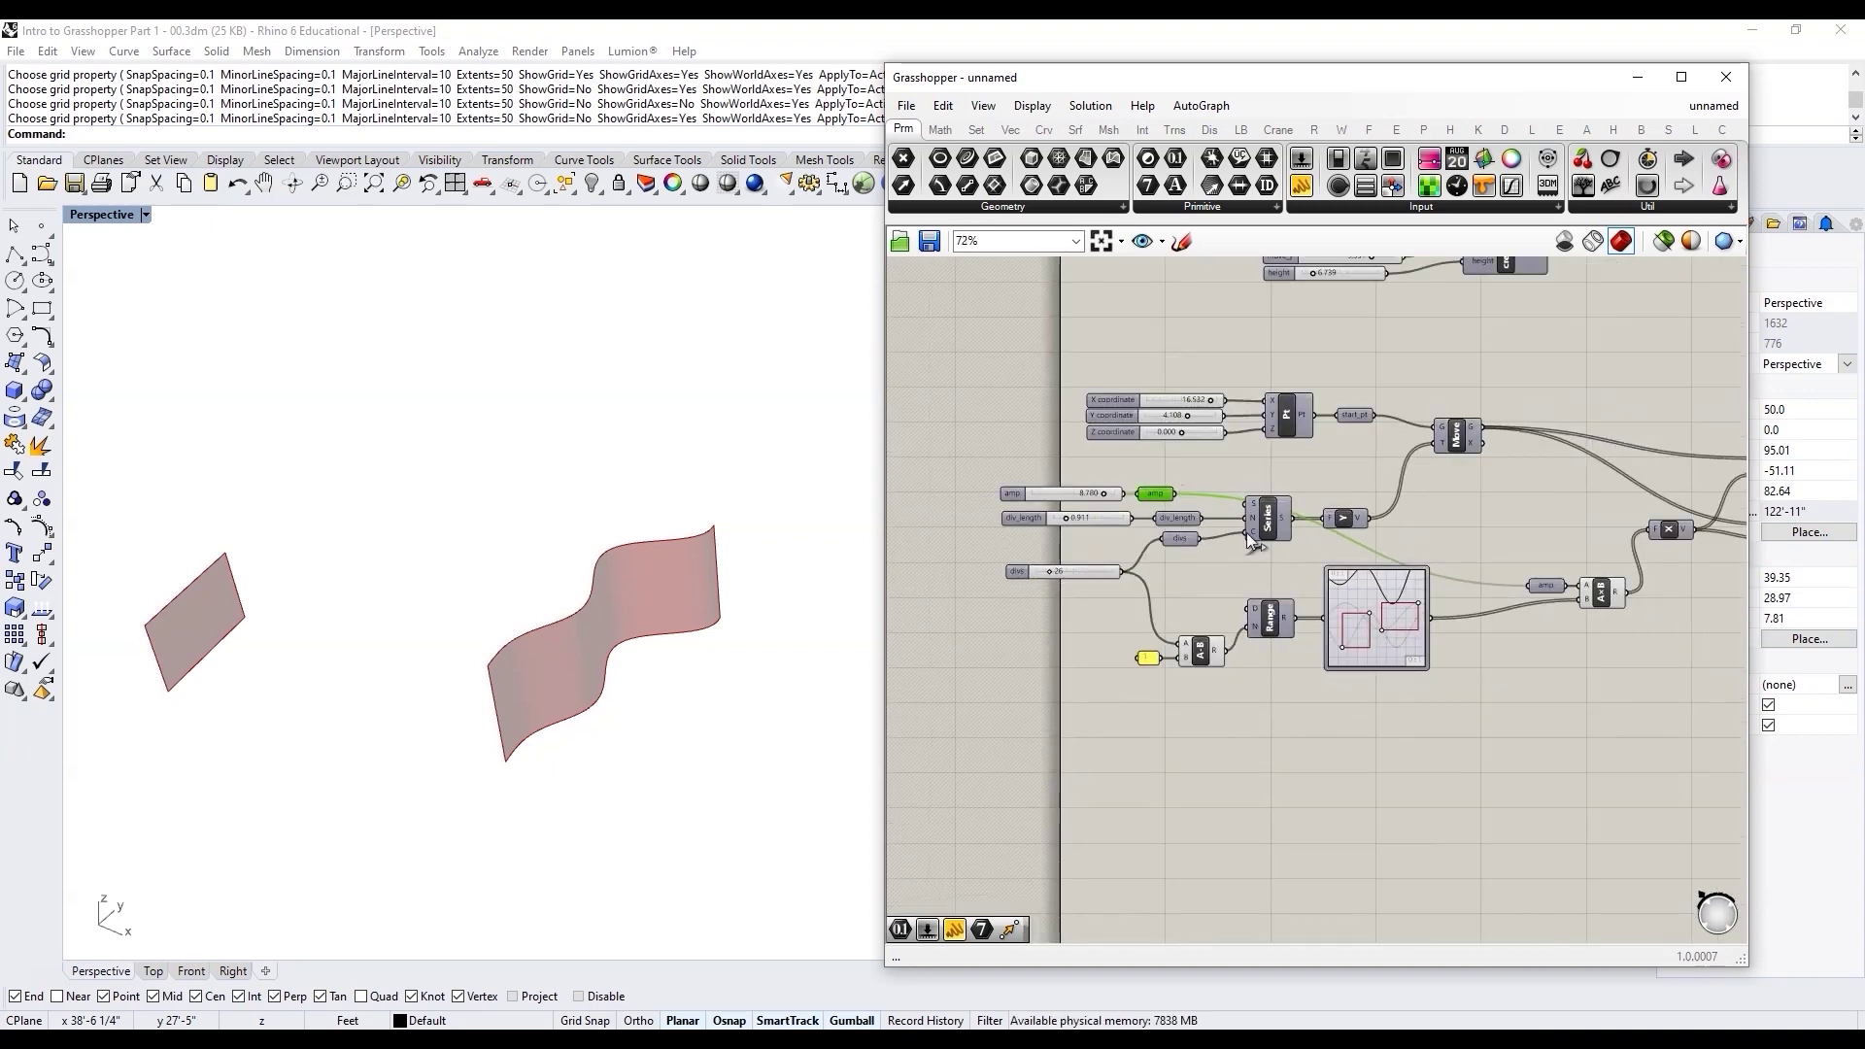
Step: Hide the incoming wire of the amp parameter beside the Multiplication component
{"action": "scroll", "coordinate": [1507, 598], "scroll_direction": "up", "scroll_amount": 3}
{"action": "scroll", "coordinate": [1573, 597], "scroll_direction": "up", "scroll_amount": 4}
{"action": "left_click", "coordinate": [1539, 563]}
{"action": "right_click", "coordinate": [1538, 563]}
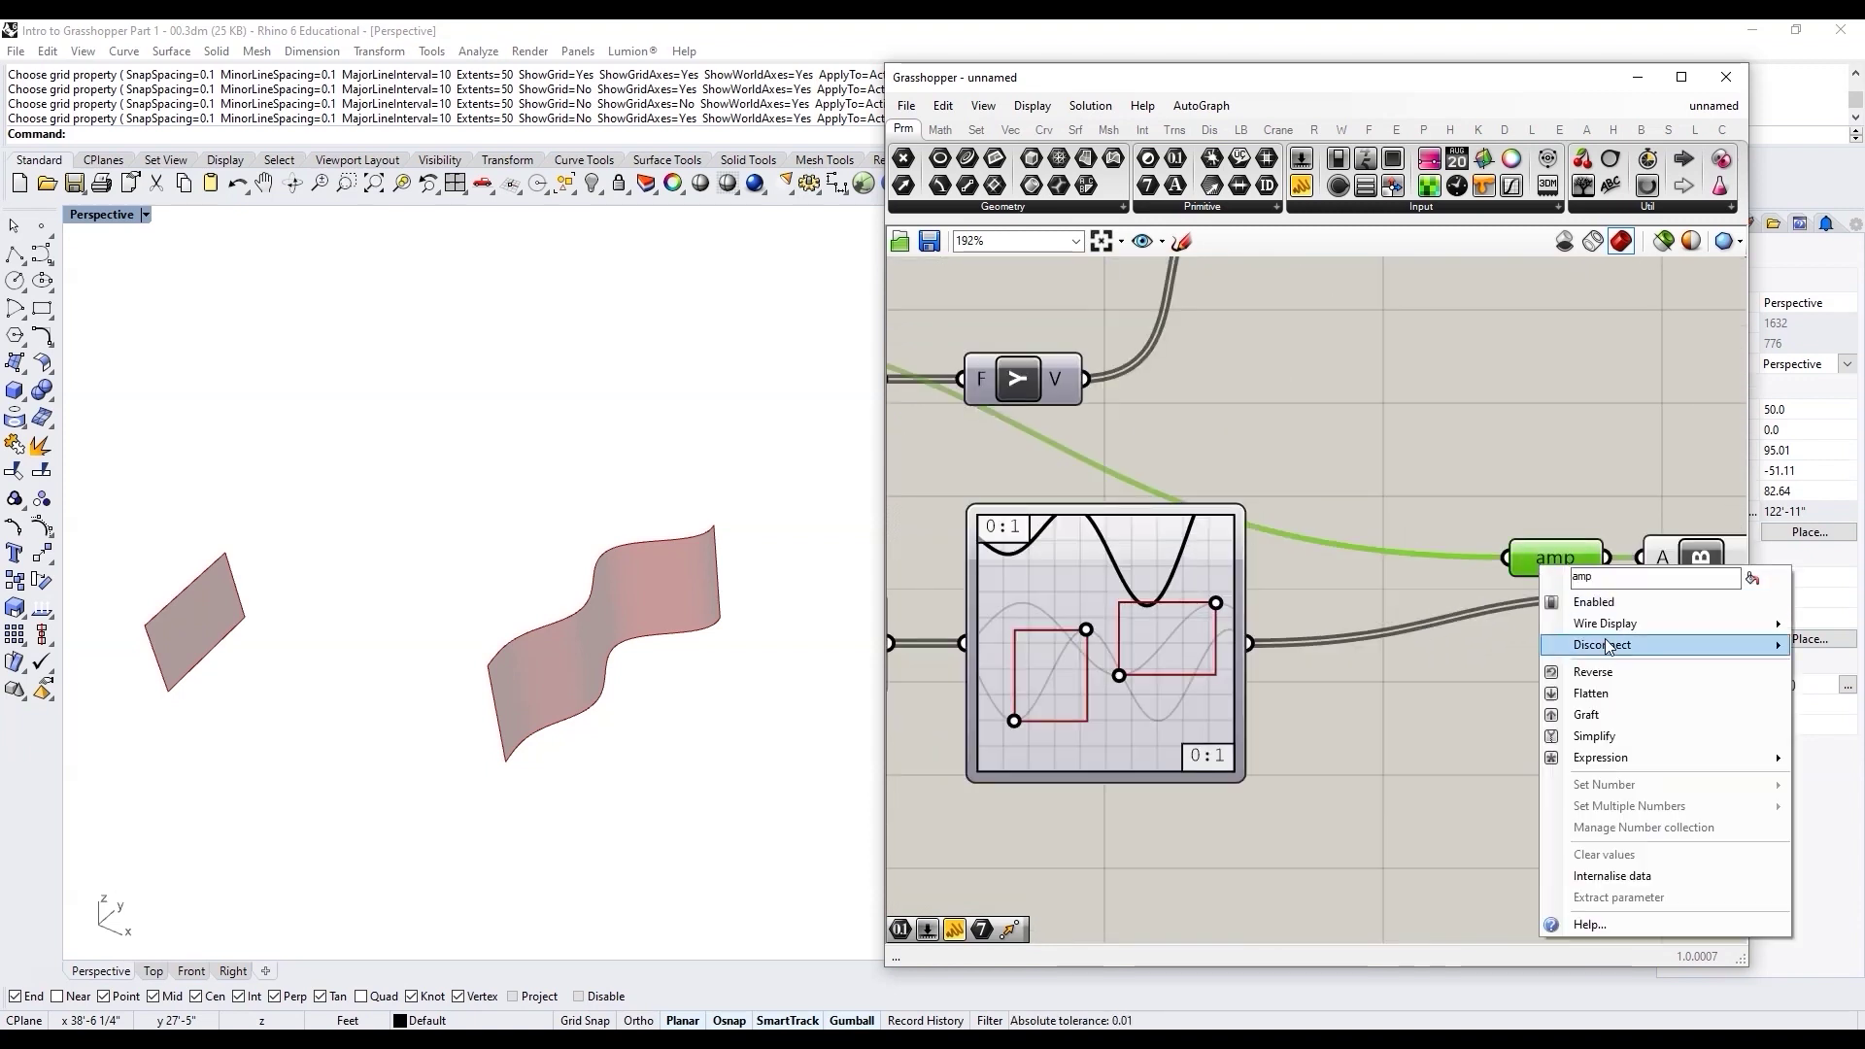
{"action": "mouse_move", "coordinate": [1602, 623]}
{"action": "left_click", "coordinate": [1511, 670]}
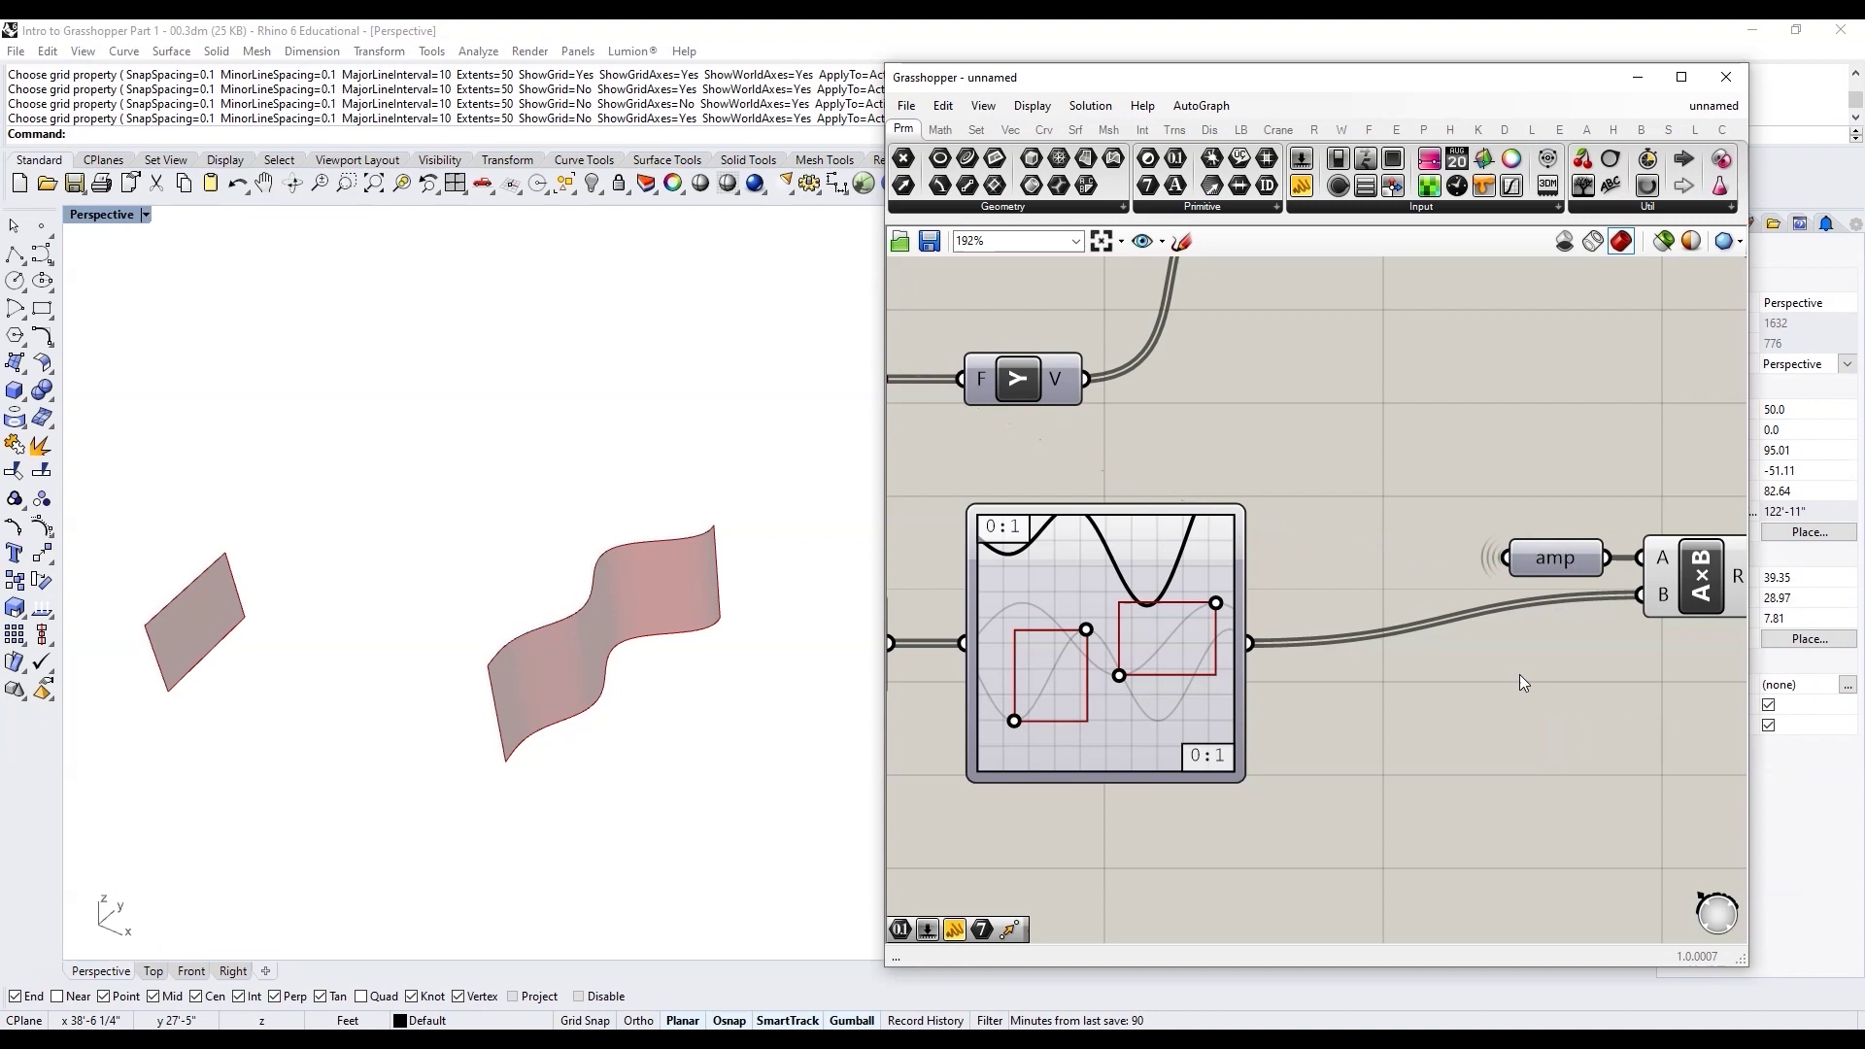
Step: Set the amp slider to 6.073 to test the remote amplitude input
{"action": "scroll", "coordinate": [1515, 670], "scroll_direction": "down", "scroll_amount": 4}
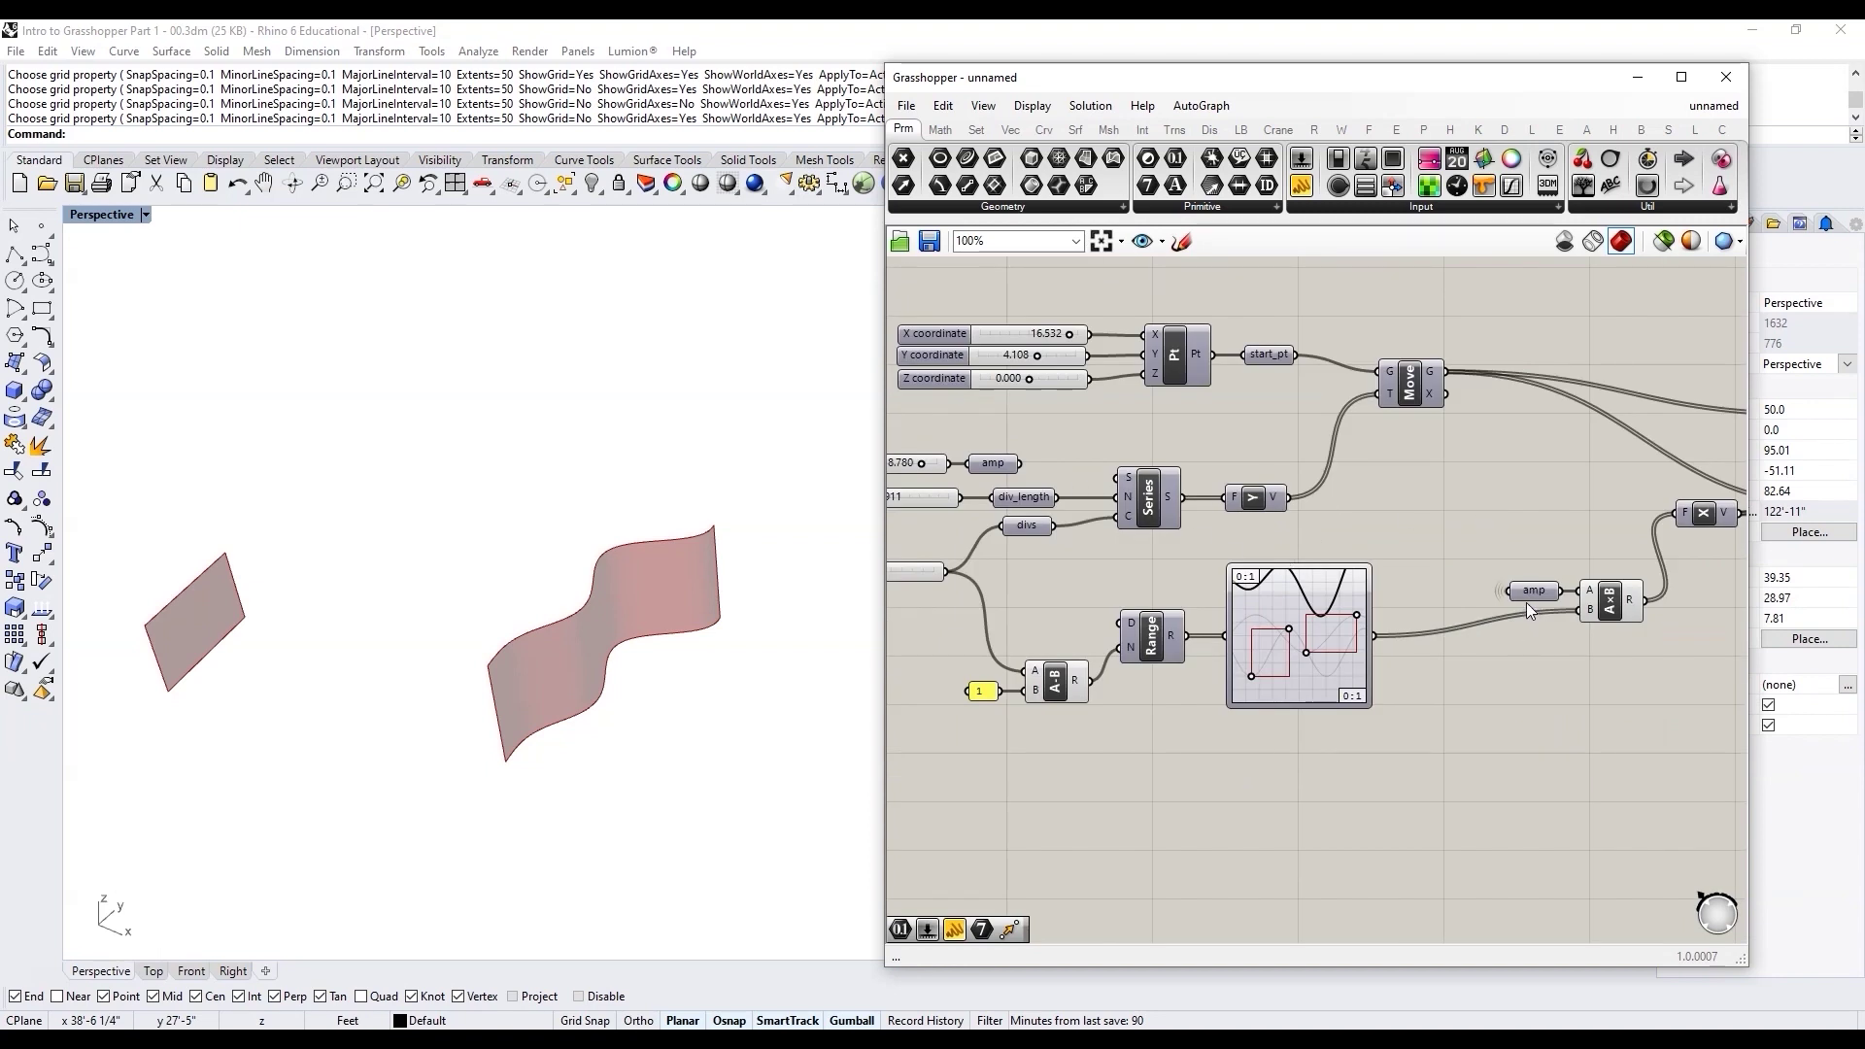
{"action": "scroll", "coordinate": [1515, 586], "scroll_direction": "down", "scroll_amount": 1}
{"action": "scroll", "coordinate": [1544, 595], "scroll_direction": "up", "scroll_amount": 3}
{"action": "scroll", "coordinate": [1452, 641], "scroll_direction": "down", "scroll_amount": 7}
{"action": "scroll", "coordinate": [1165, 629], "scroll_direction": "up", "scroll_amount": 9}
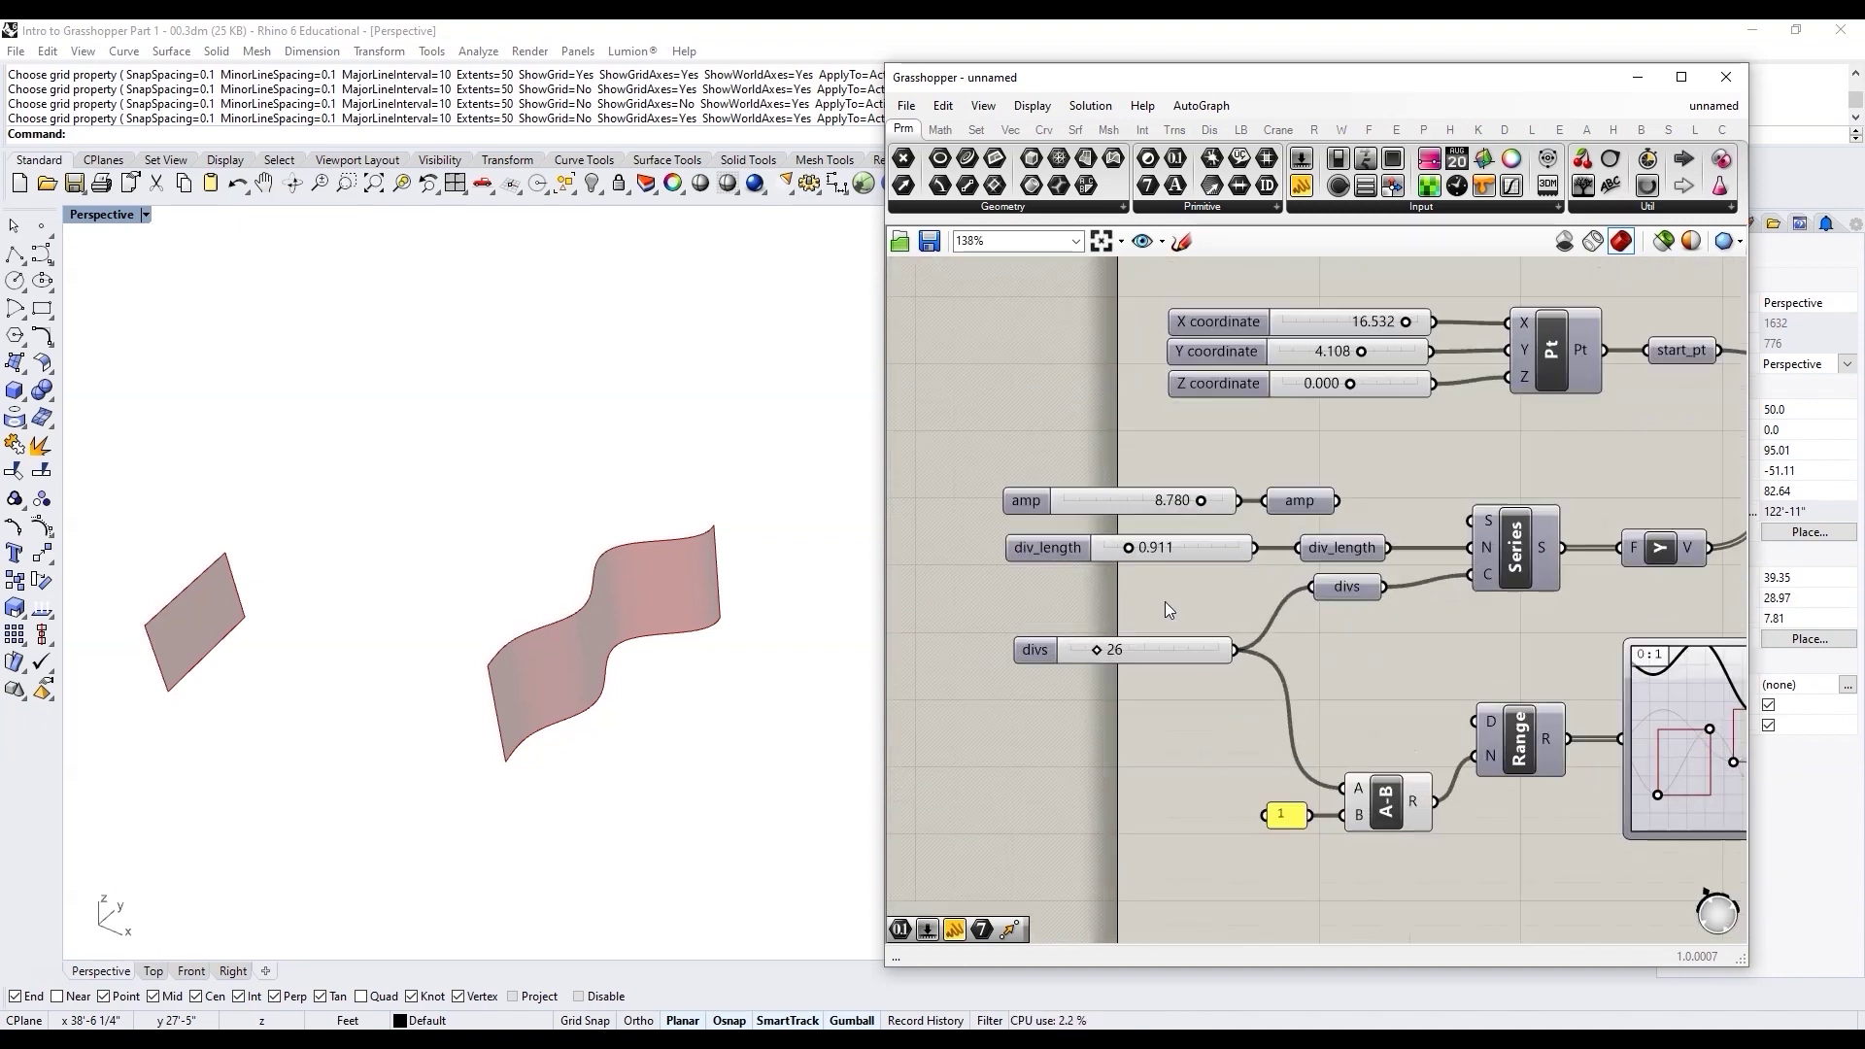
{"action": "left_click_drag", "start_coordinate": [1240, 492], "coordinate": [1174, 492]}
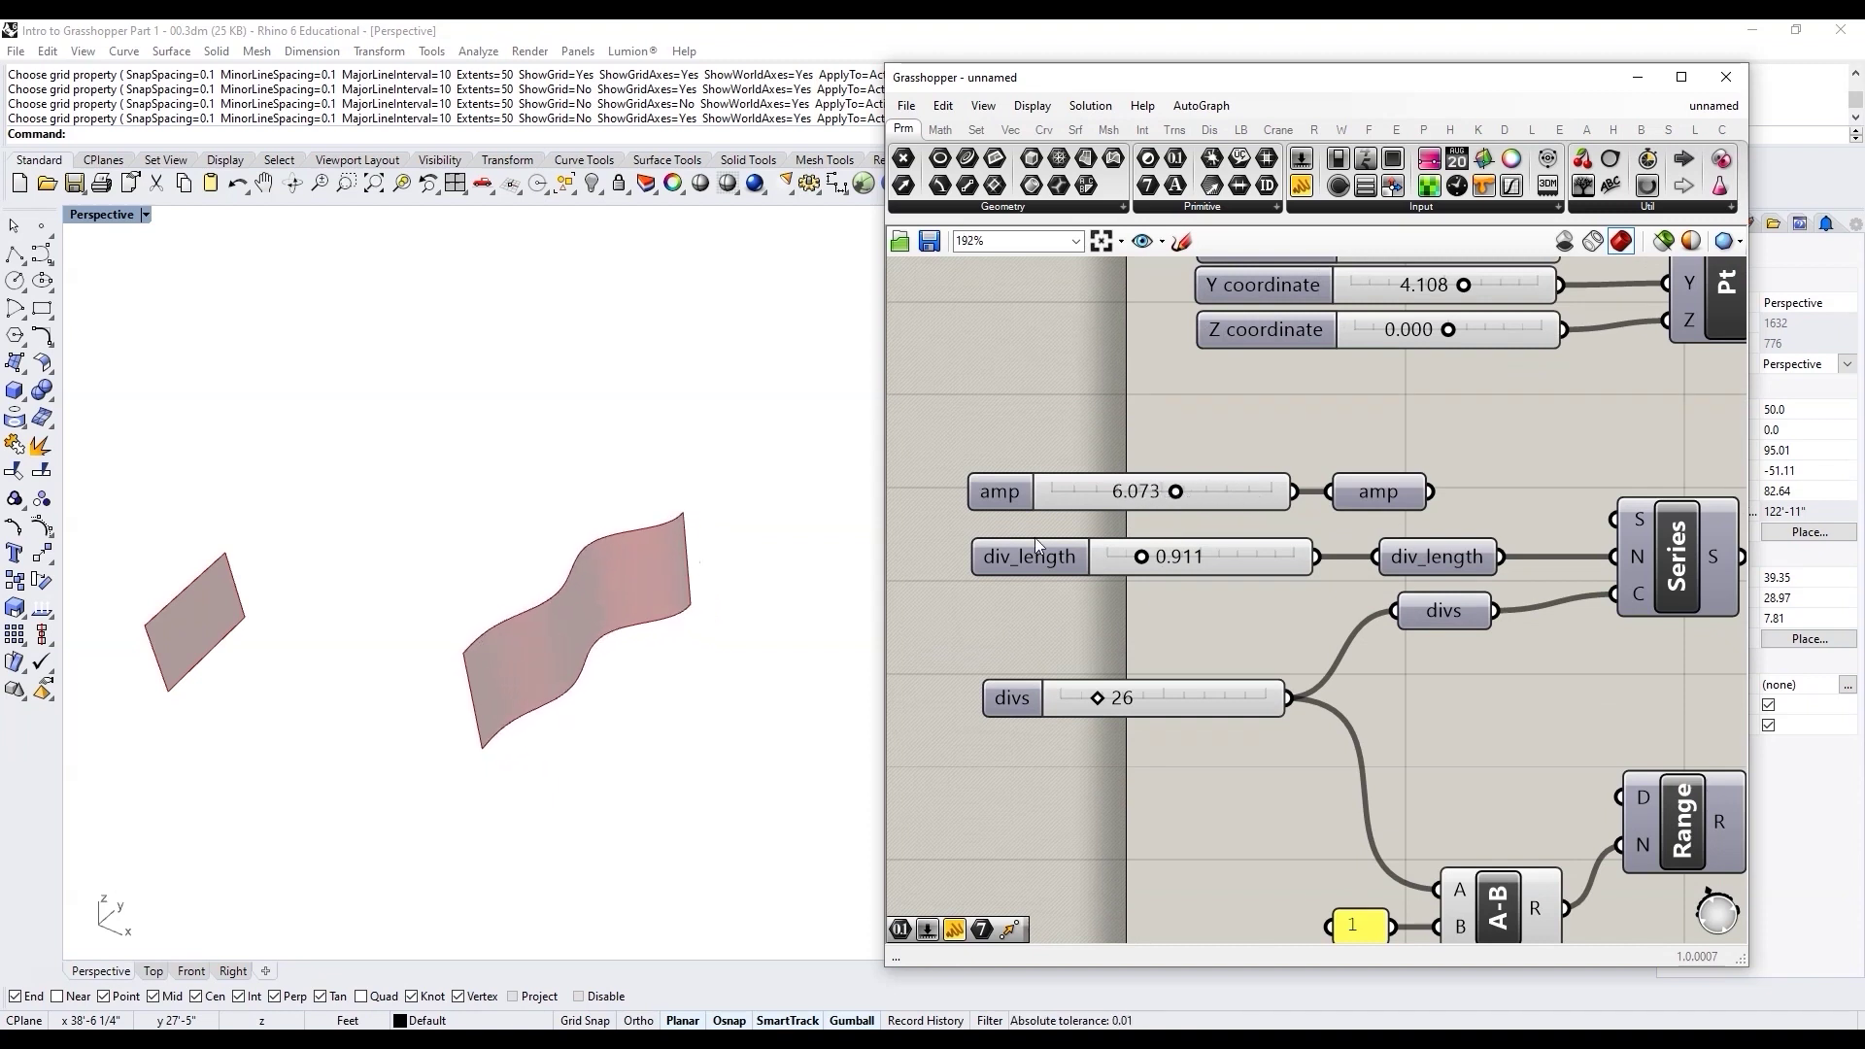
Step: Set the Factor slider of the Unit Z vector to 7.944
{"action": "scroll", "coordinate": [1037, 546], "scroll_direction": "down", "scroll_amount": 8}
{"action": "scroll", "coordinate": [1086, 517], "scroll_direction": "down", "scroll_amount": 2}
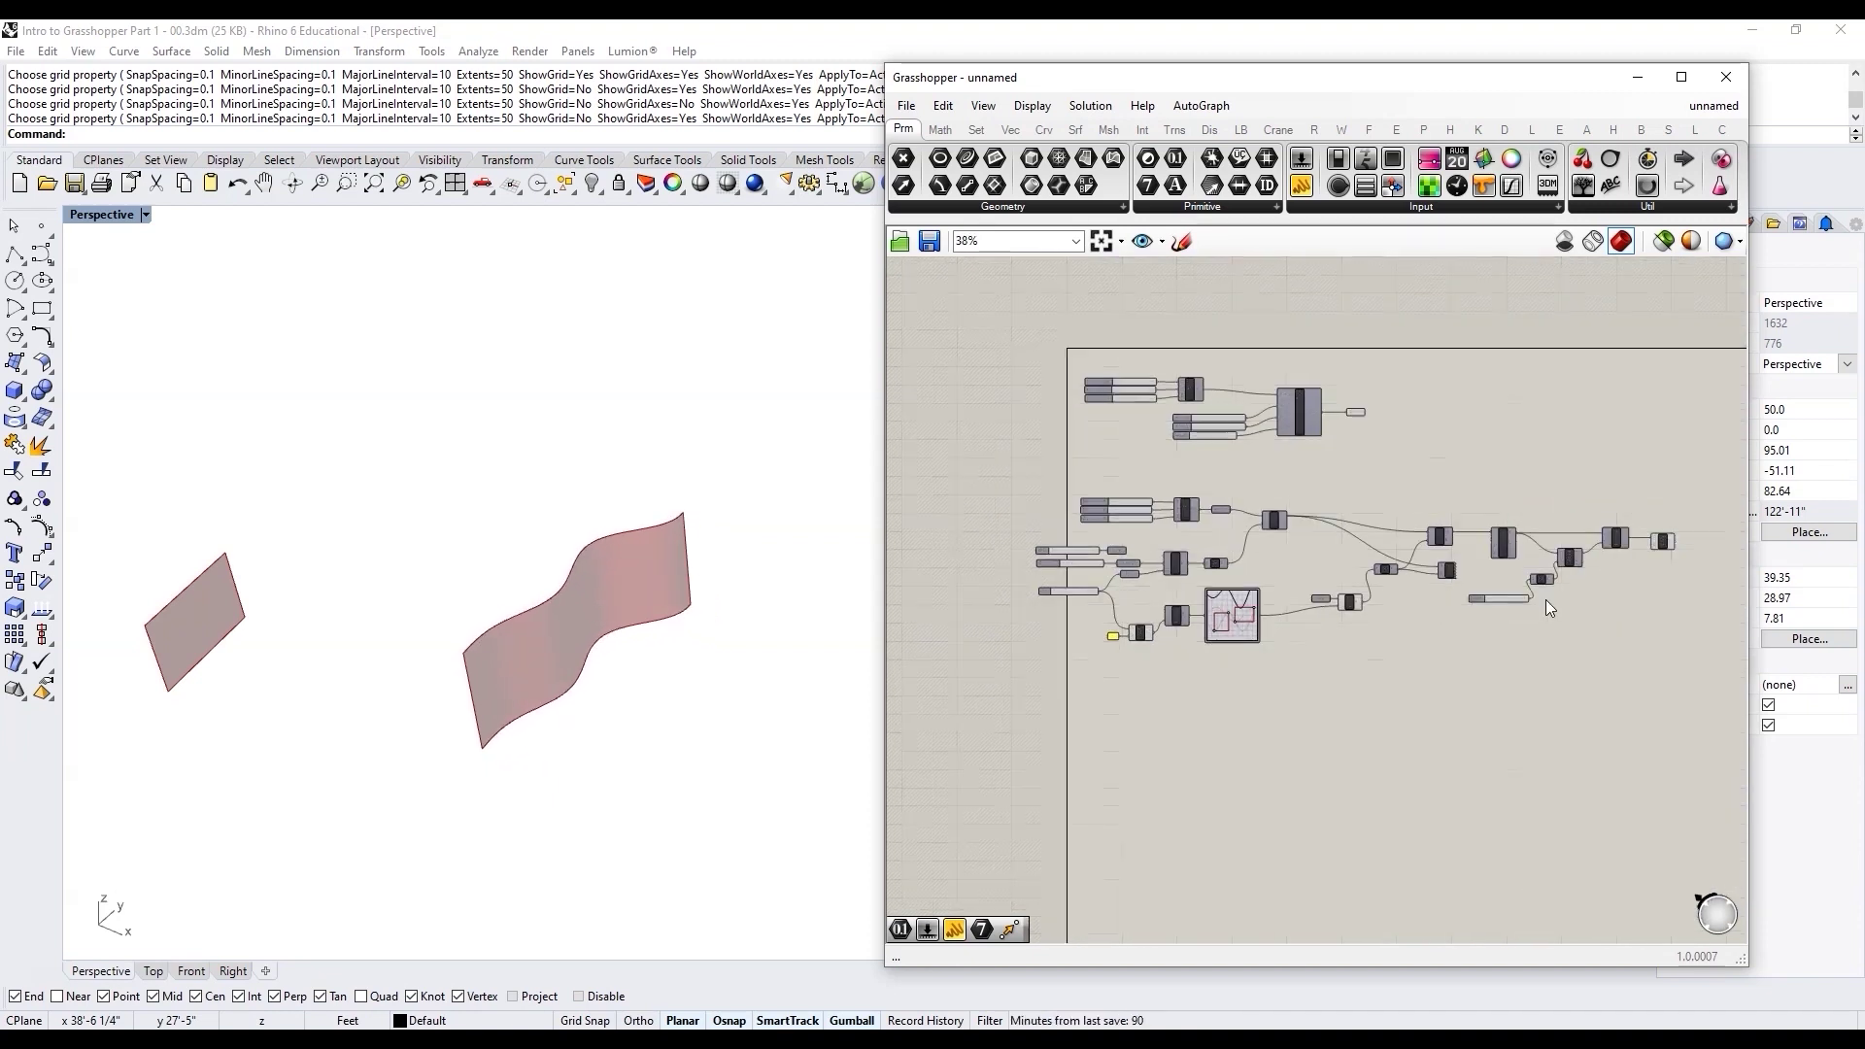
{"action": "scroll", "coordinate": [1546, 598], "scroll_direction": "up", "scroll_amount": 11}
{"action": "left_click", "coordinate": [1044, 660]}
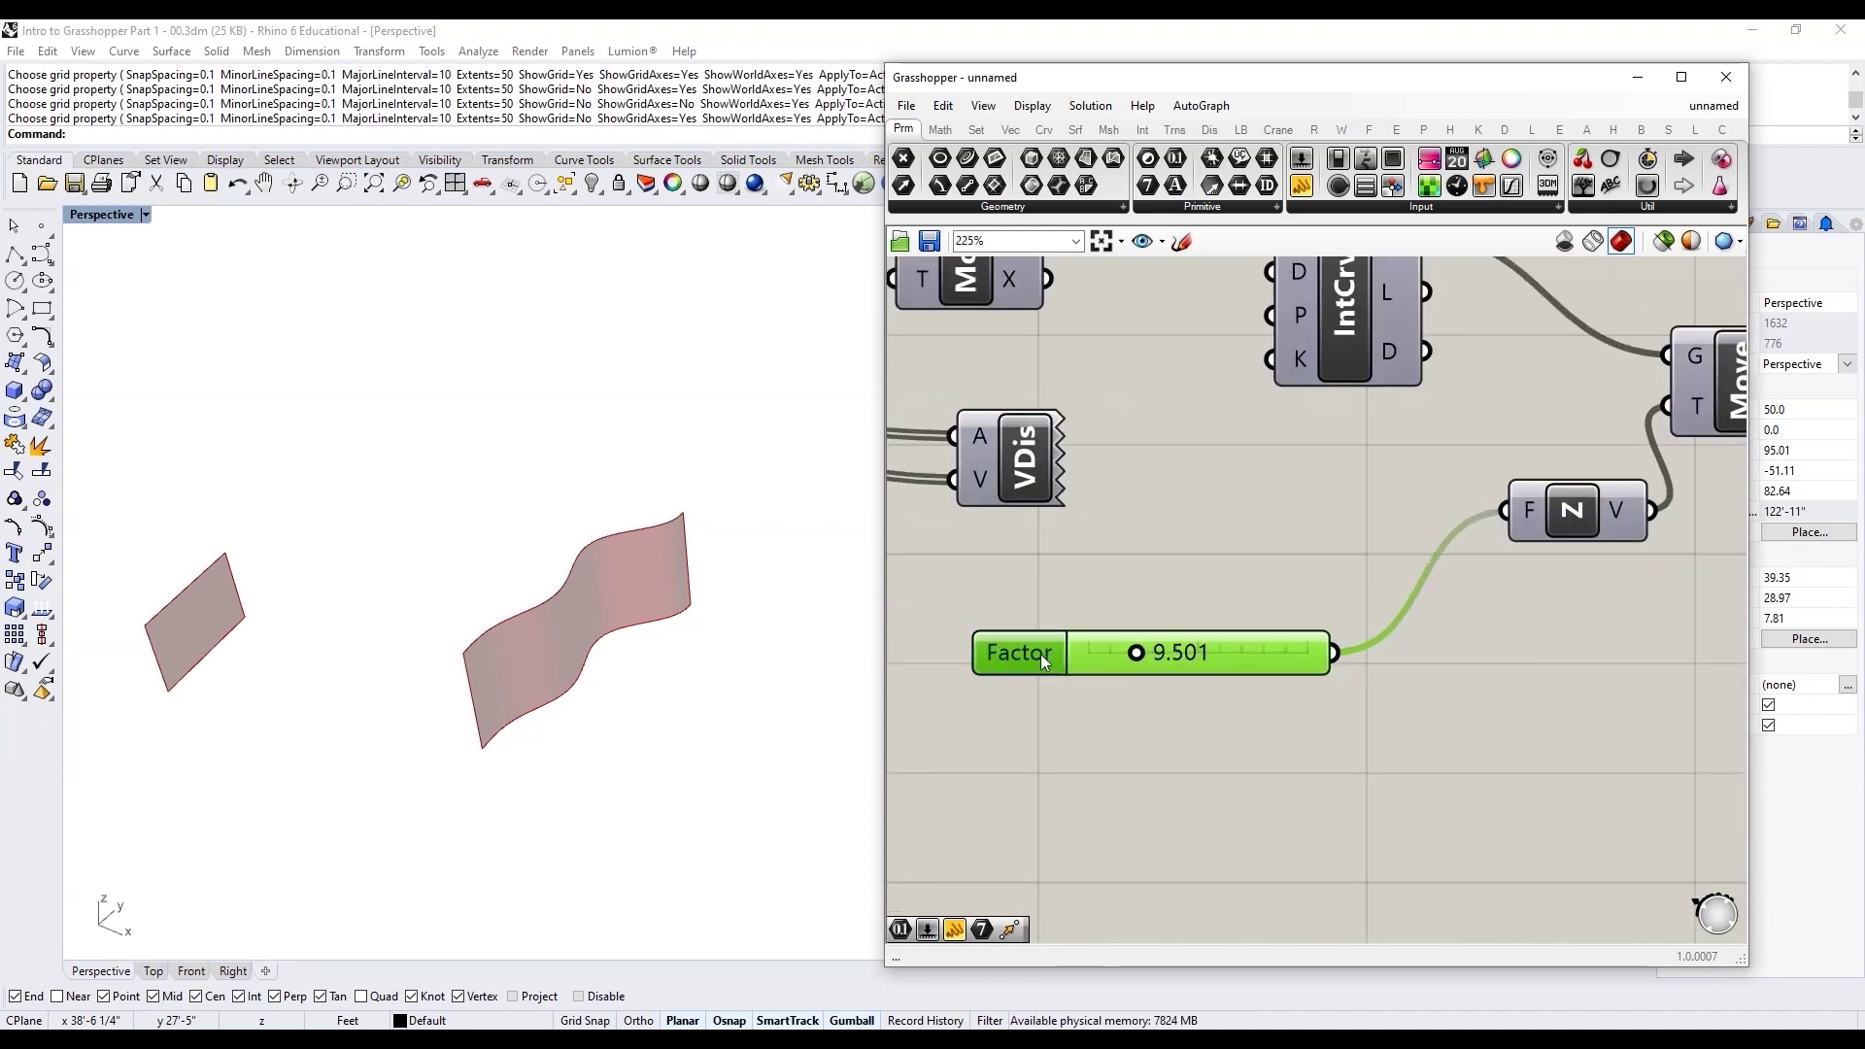
{"action": "mouse_move", "coordinate": [1147, 661]}
{"action": "left_mouse_down"}
{"action": "mouse_move", "coordinate": [1214, 661]}
{"action": "mouse_move", "coordinate": [1126, 661]}
{"action": "left_mouse_up"}
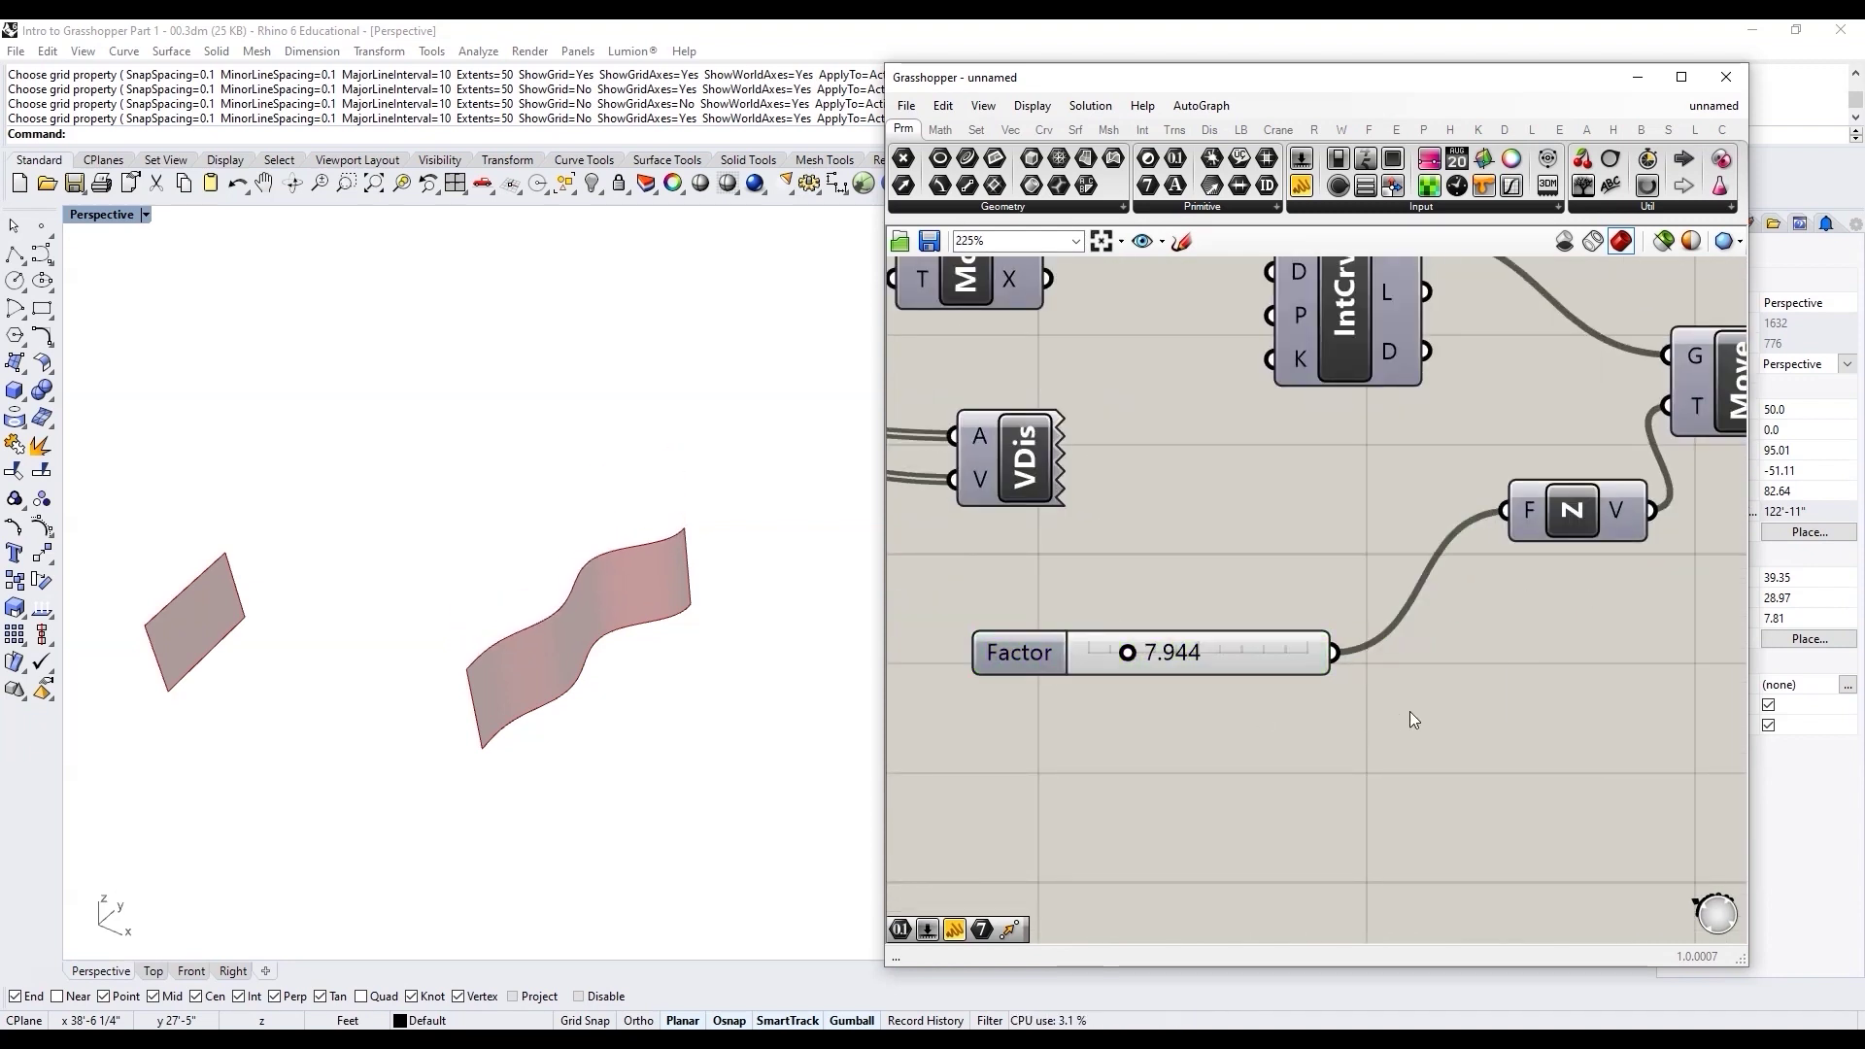
Step: Add a Number parameter near the Factor slider and name it height
{"action": "double_click", "coordinate": [1408, 710]}
{"action": "type", "text": "num"}
{"action": "key", "text": "Return"}
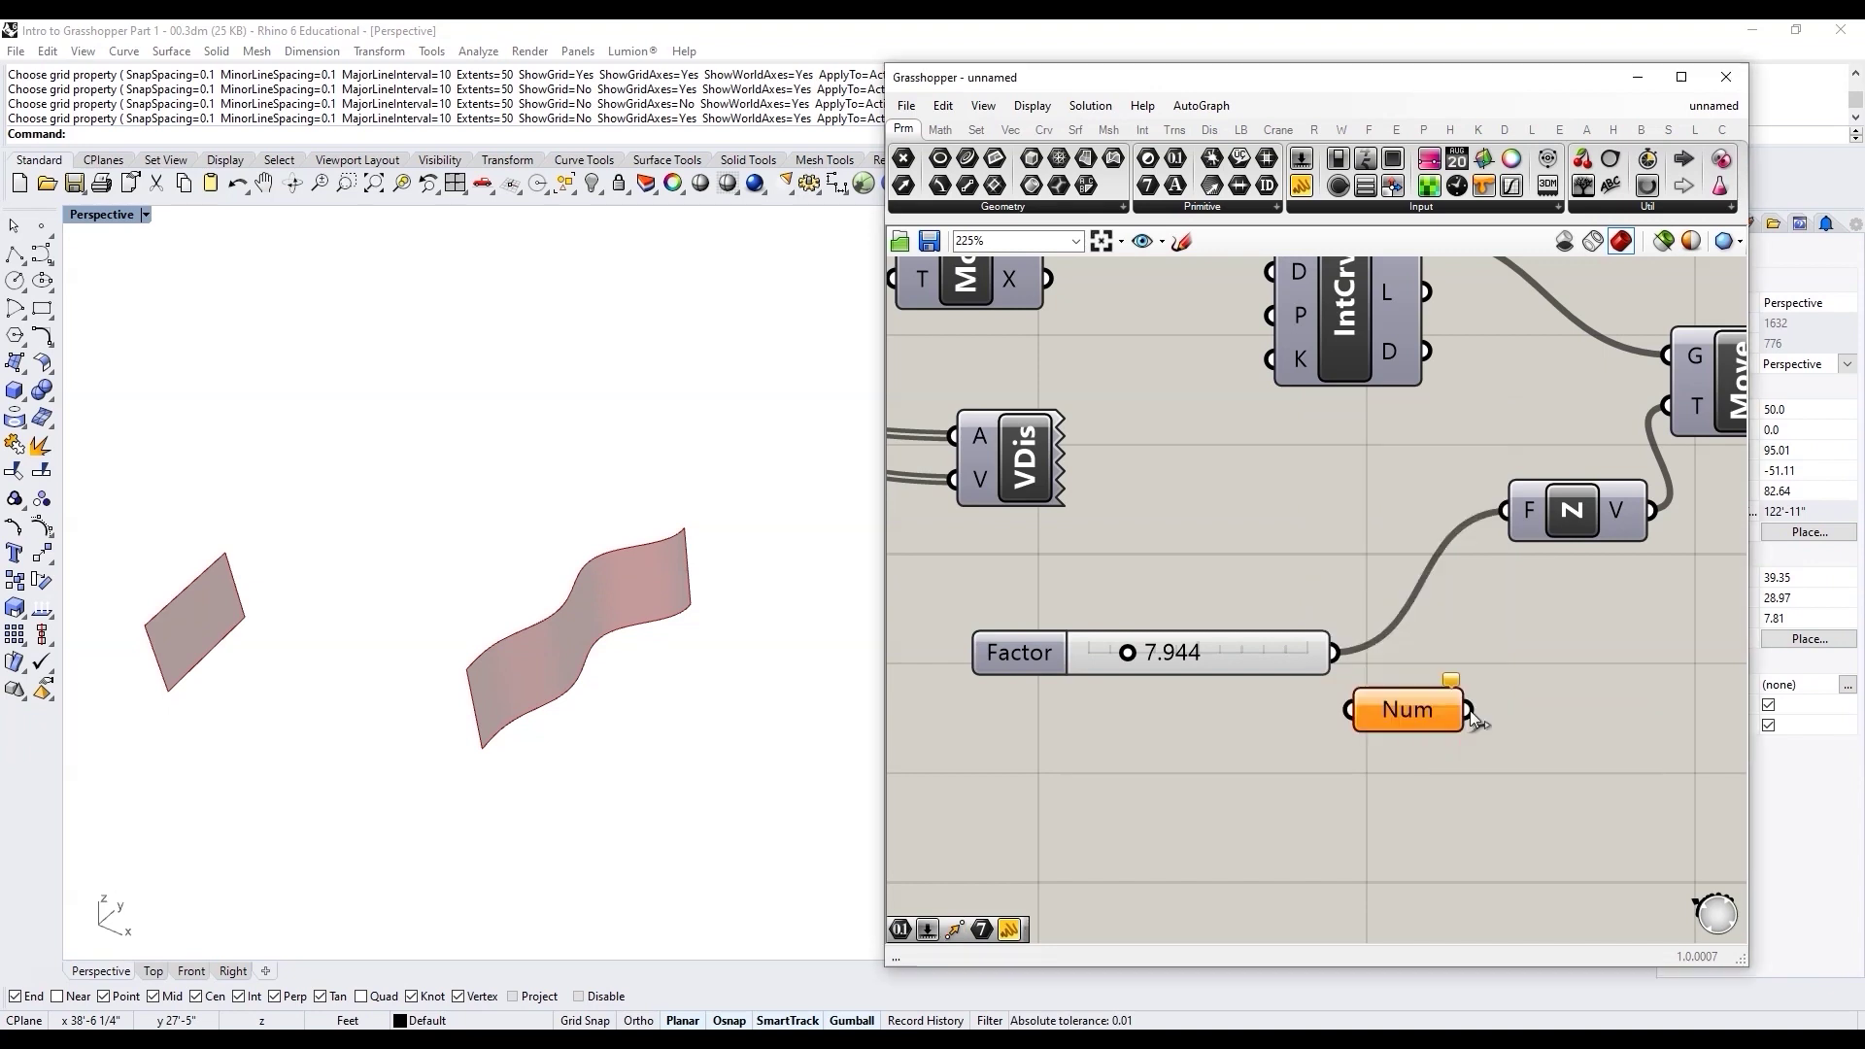
{"action": "right_click", "coordinate": [1378, 710]}
{"action": "type", "text": "height"}
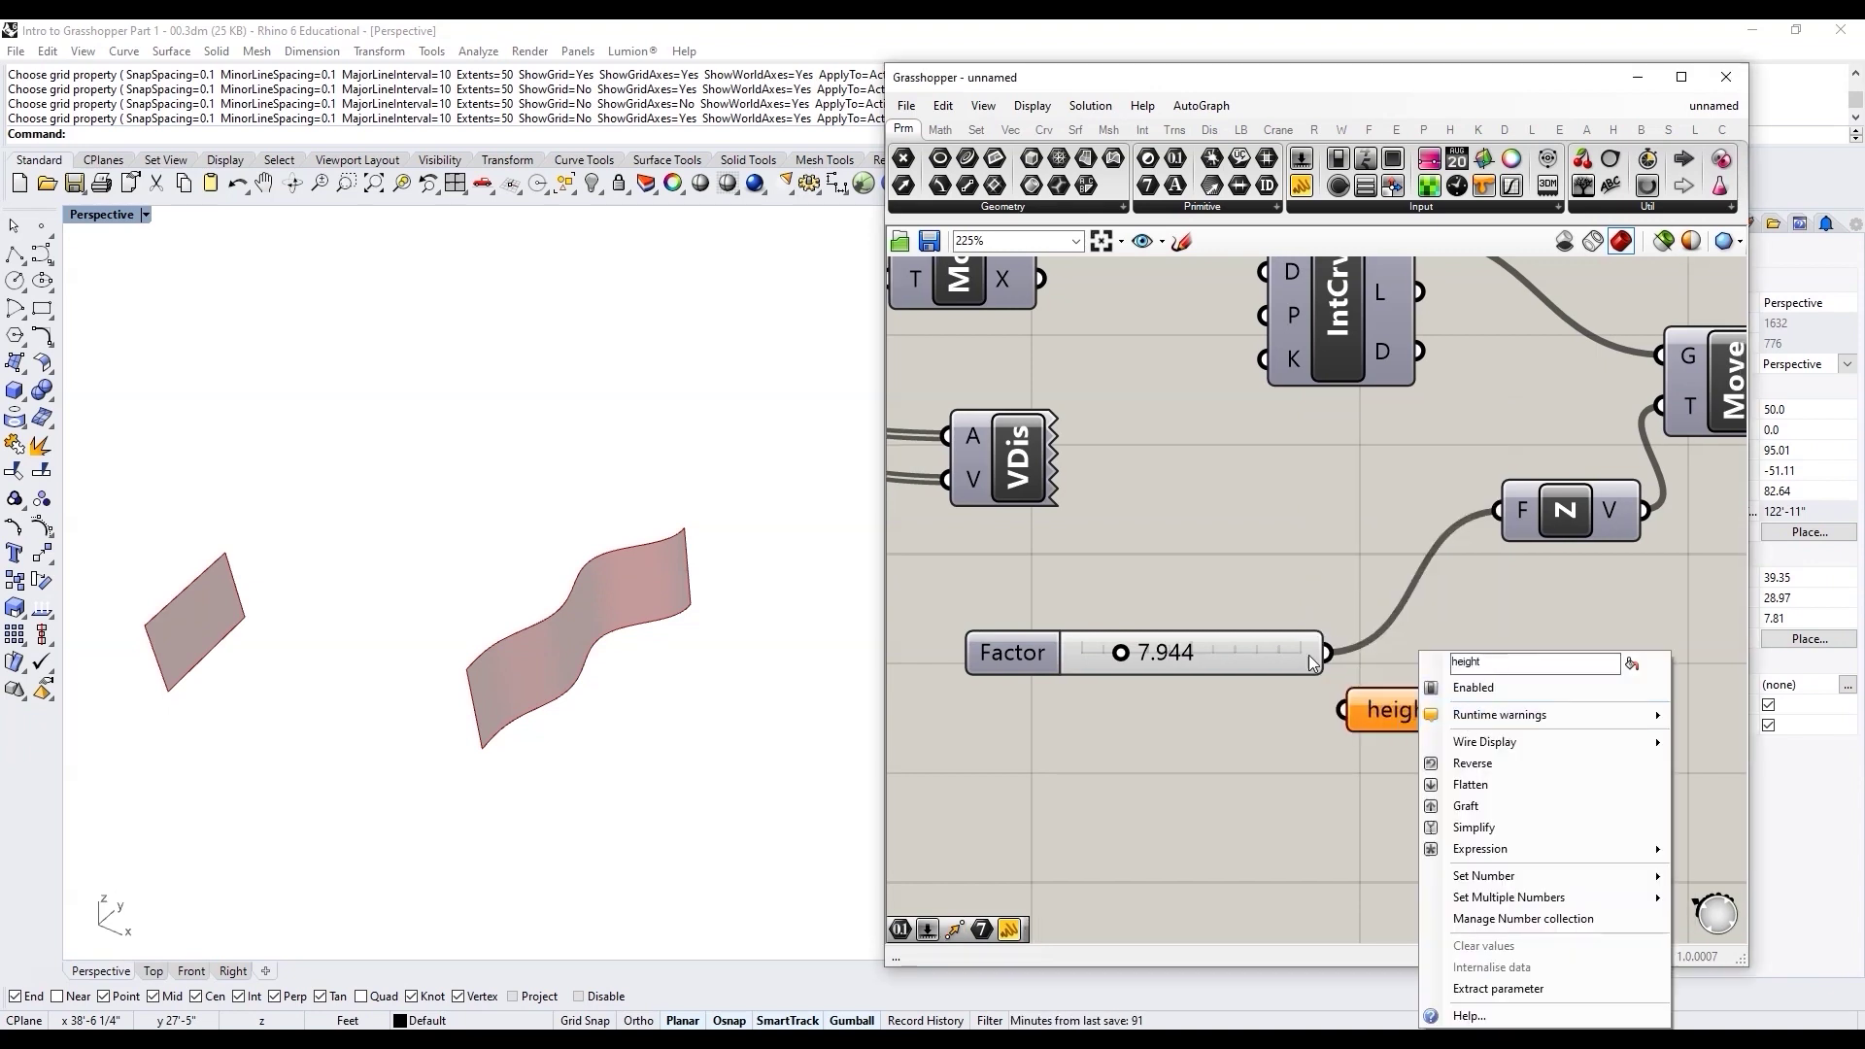
{"action": "key", "text": "Return"}
Step: Wire the slider through the height parameter into the Unit Z factor input and line the slider up with the parameter
{"action": "left_click_drag", "start_coordinate": [1141, 665], "coordinate": [1047, 722]}
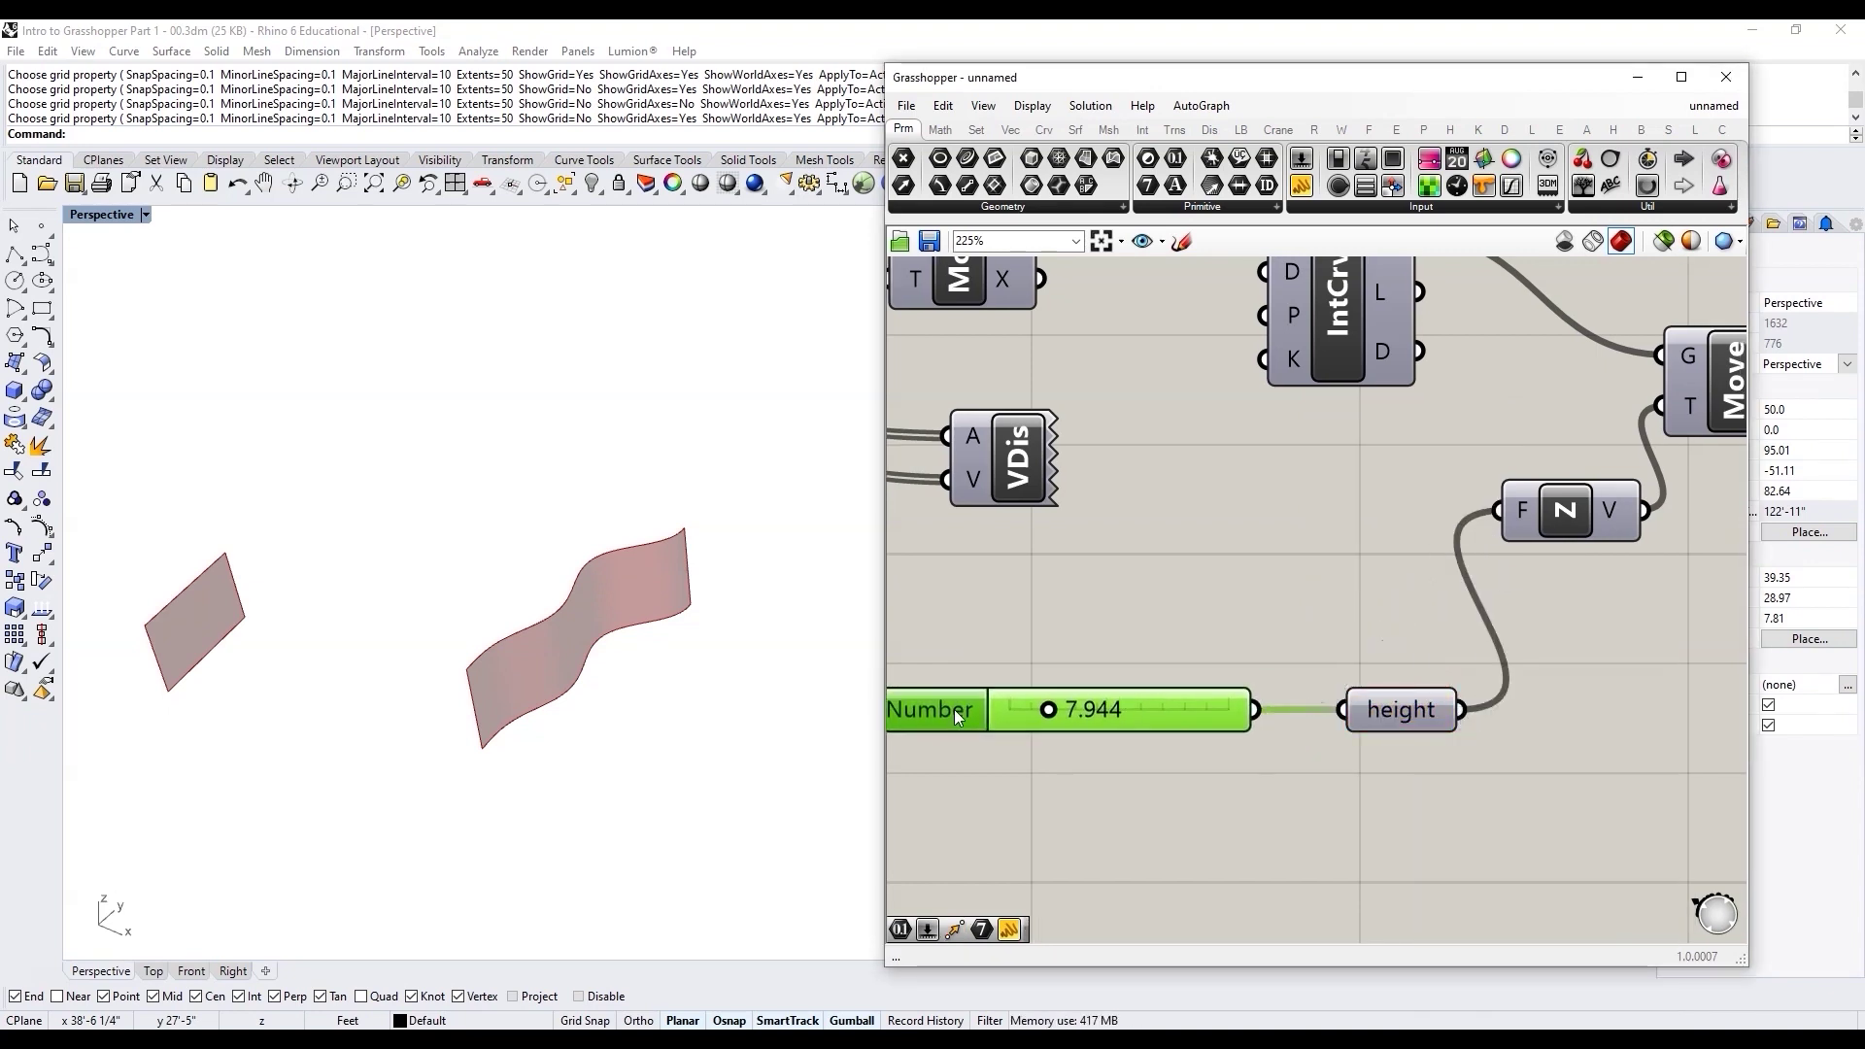
{"action": "scroll", "coordinate": [1525, 749], "scroll_direction": "down", "scroll_amount": 3}
{"action": "scroll", "coordinate": [1406, 763], "scroll_direction": "up", "scroll_amount": 1}
Step: Duplicate the height parameter and wire the original's output into the copy
{"action": "mouse_move", "coordinate": [1463, 720]}
{"action": "left_mouse_down"}
{"action": "mouse_move", "coordinate": [1438, 740]}
{"action": "mouse_move", "coordinate": [1440, 722]}
{"action": "left_mouse_up"}
{"action": "left_click_drag", "start_coordinate": [1439, 722], "coordinate": [1624, 743], "text": "alt"}
{"action": "left_click_drag", "start_coordinate": [1574, 740], "coordinate": [1484, 721]}
Step: Change the wire display of the copied height parameter's input
{"action": "right_click", "coordinate": [1616, 740]}
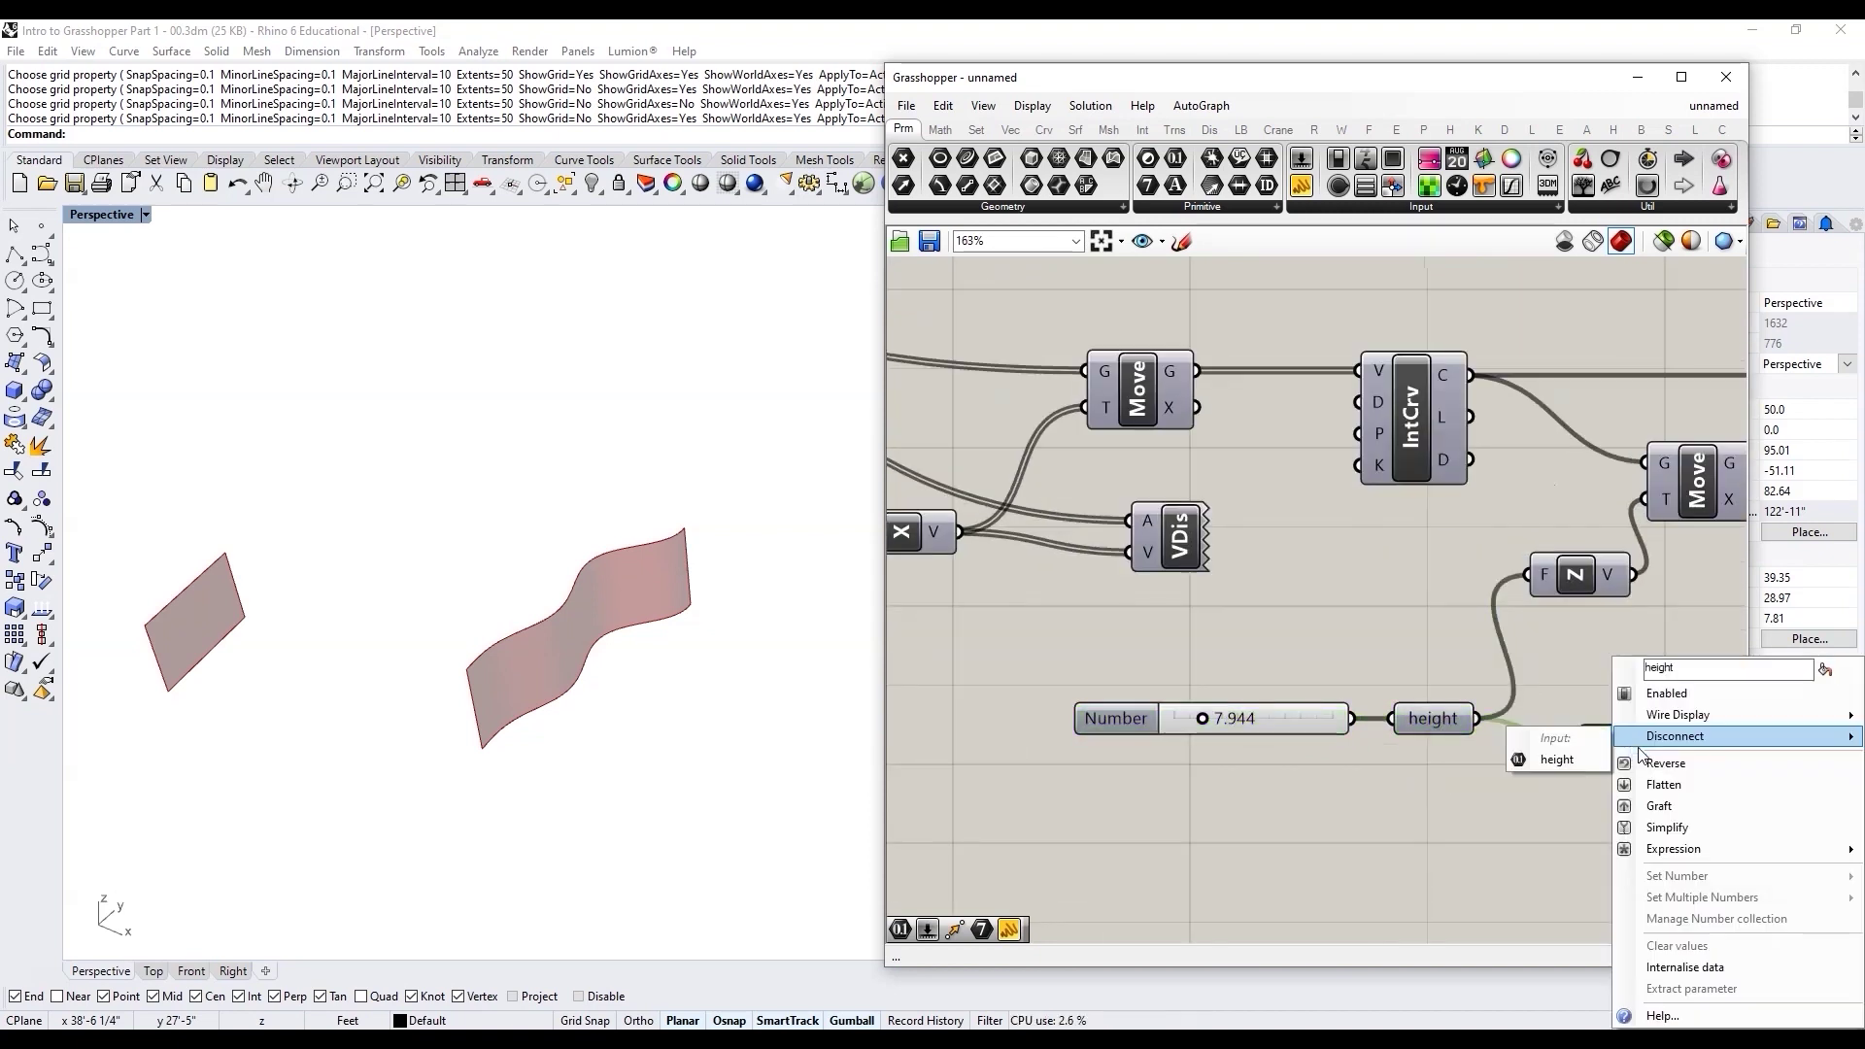
{"action": "mouse_move", "coordinate": [1677, 714]}
{"action": "left_click", "coordinate": [1565, 738]}
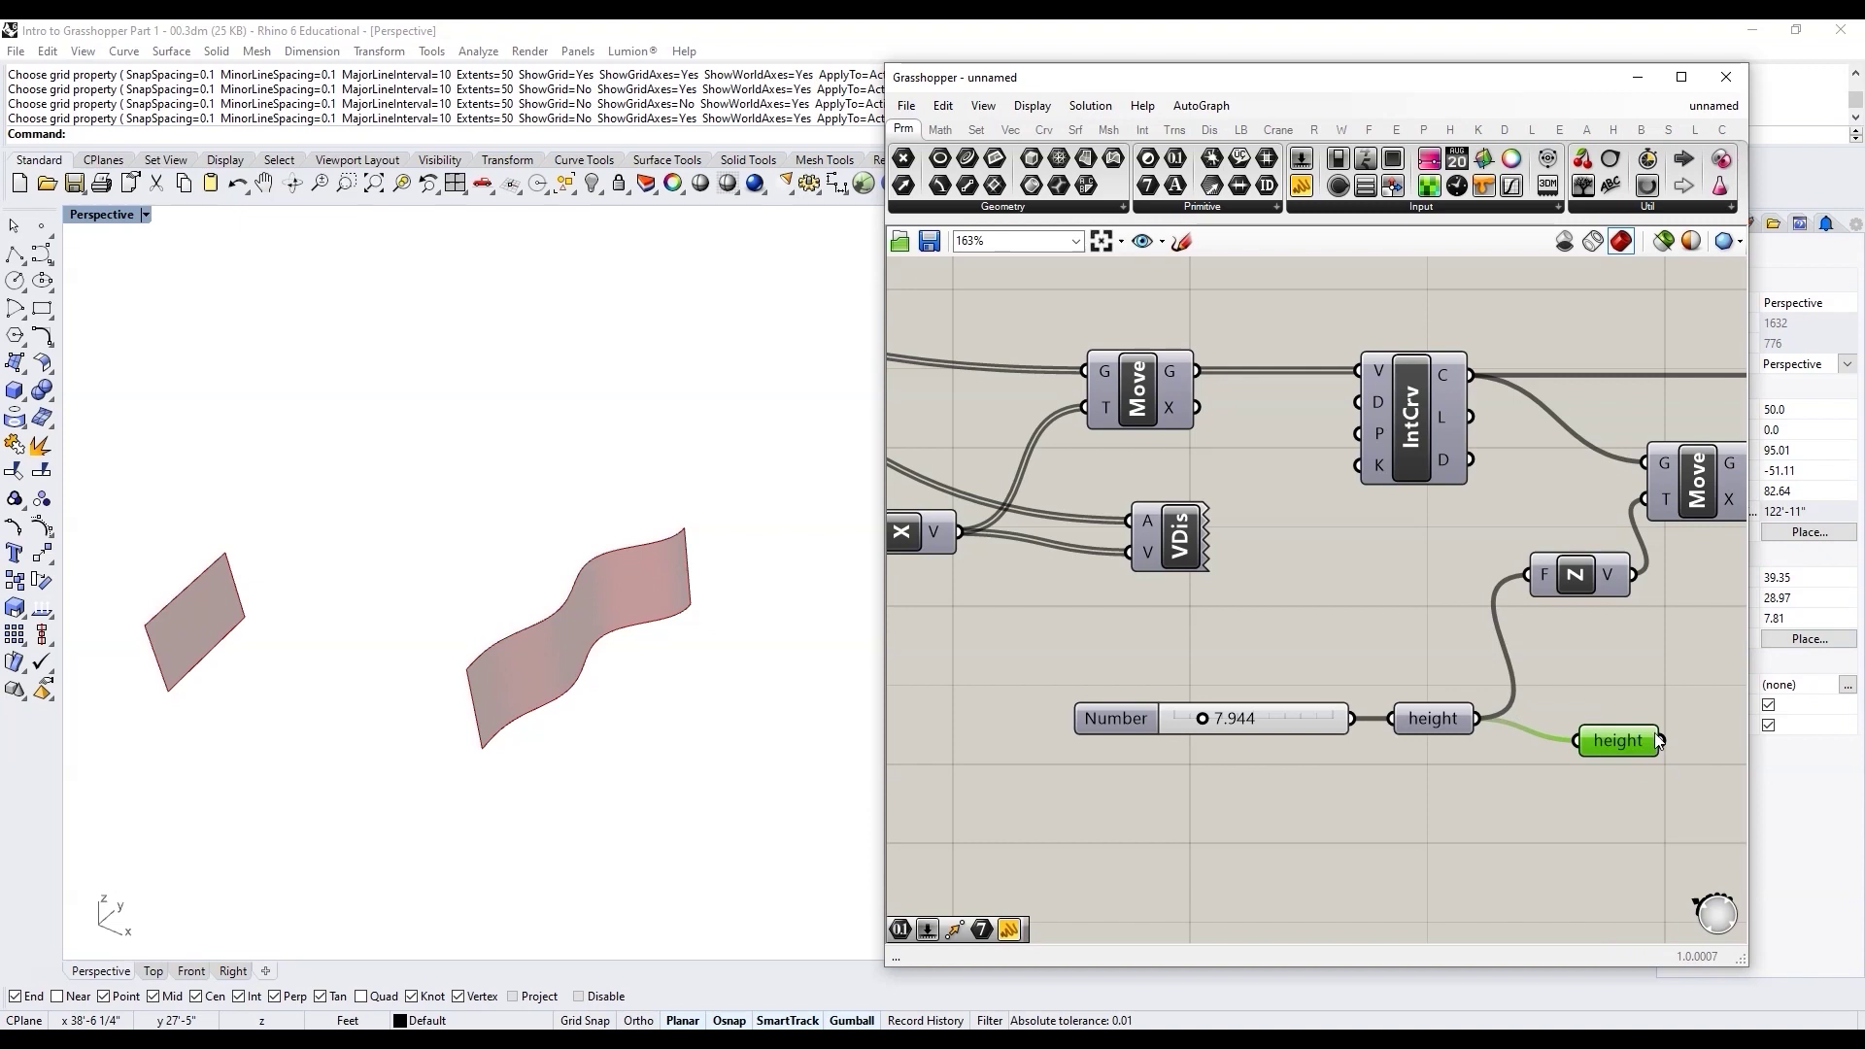
Step: Place the copied height parameter beside the Unit Z component and wire its output into the Factor input
{"action": "left_click_drag", "start_coordinate": [1622, 743], "coordinate": [1465, 578]}
{"action": "left_click", "coordinate": [1458, 610]}
{"action": "scroll", "coordinate": [1500, 569], "scroll_direction": "down", "scroll_amount": 3}
{"action": "scroll", "coordinate": [1500, 569], "scroll_direction": "up", "scroll_amount": 3}
{"action": "left_click", "coordinate": [1422, 578]}
{"action": "left_click", "coordinate": [1407, 720]}
{"action": "left_click", "coordinate": [1430, 579]}
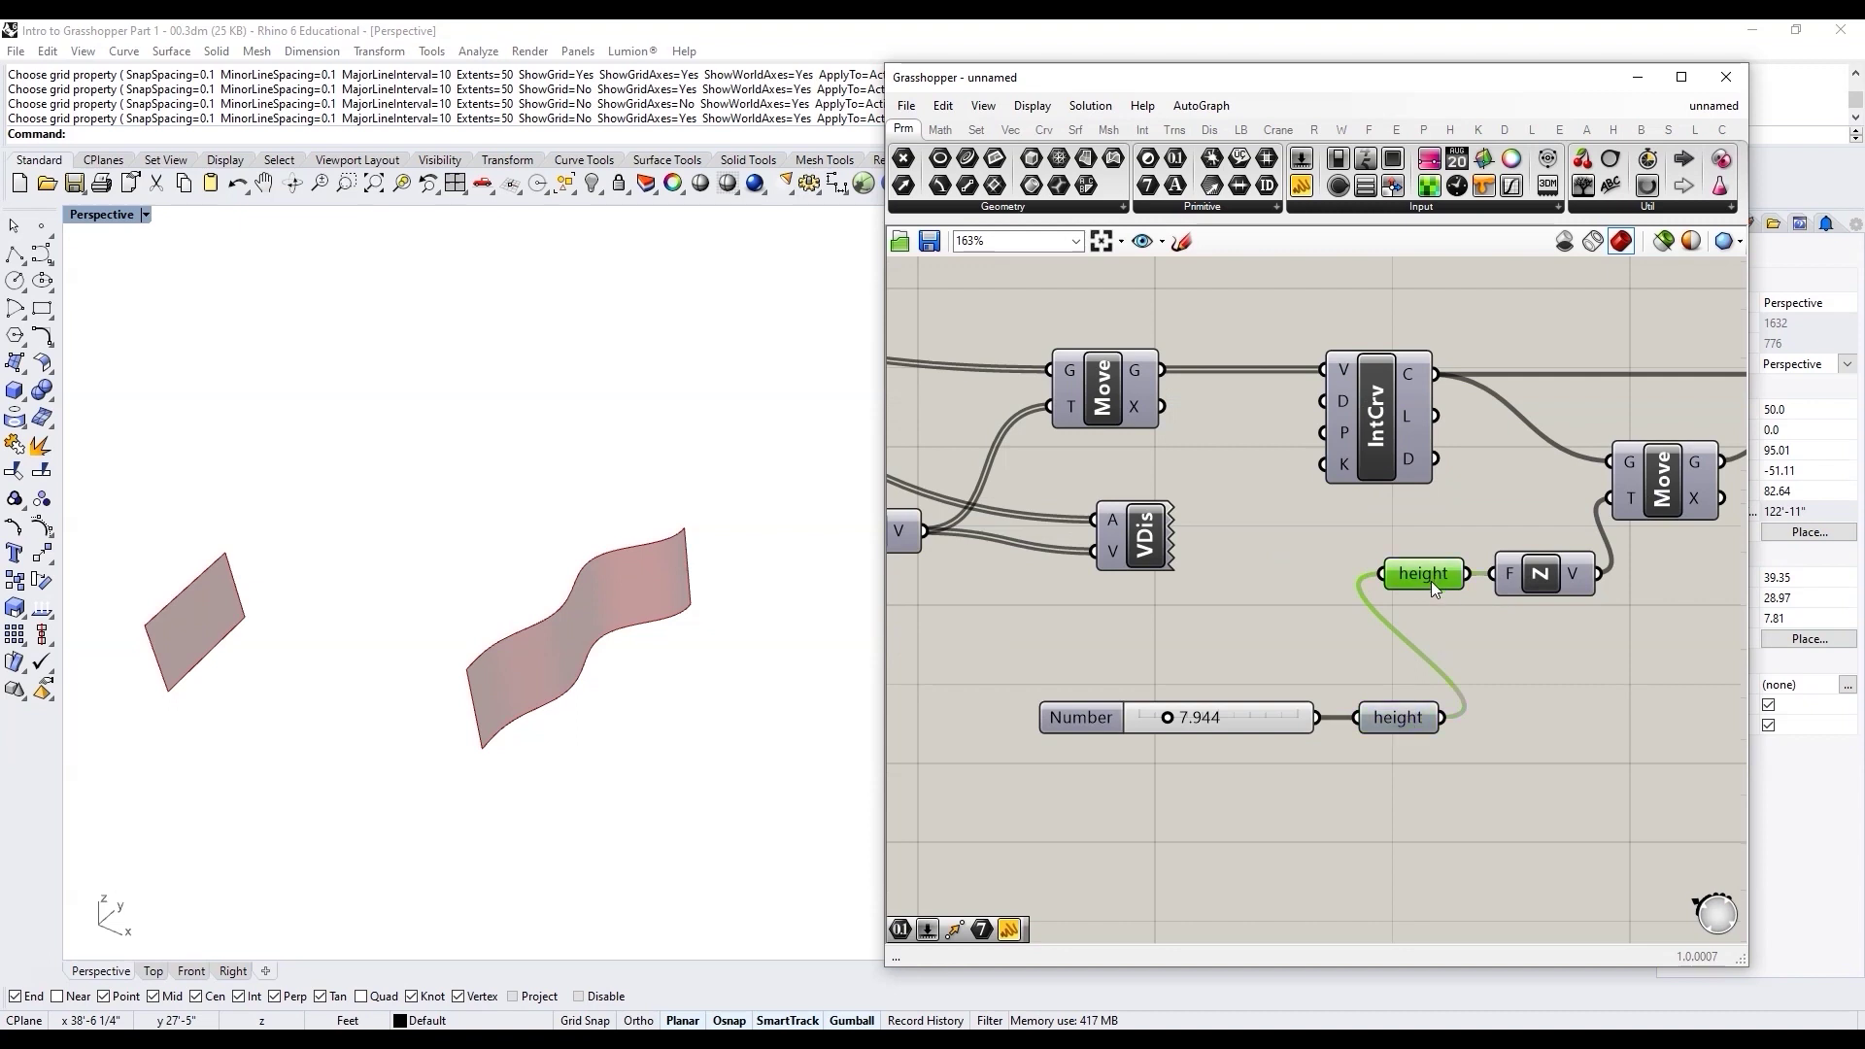
Step: Move the Number slider and its original height parameter to the other inputs, just above the amp slider
{"action": "left_click", "coordinate": [1407, 716]}
{"action": "scroll", "coordinate": [1534, 763], "scroll_direction": "down", "scroll_amount": 3}
{"action": "left_click", "coordinate": [1282, 740], "text": "shift"}
{"action": "left_click_drag", "start_coordinate": [1263, 735], "coordinate": [1105, 615]}
{"action": "scroll", "coordinate": [1372, 731], "scroll_direction": "down", "scroll_amount": 3}
{"action": "scroll", "coordinate": [1371, 730], "scroll_direction": "down", "scroll_amount": 3}
{"action": "scroll", "coordinate": [1017, 744], "scroll_direction": "up", "scroll_amount": 9}
{"action": "left_click", "coordinate": [1473, 641]}
{"action": "scroll", "coordinate": [1472, 641], "scroll_direction": "up", "scroll_amount": 3}
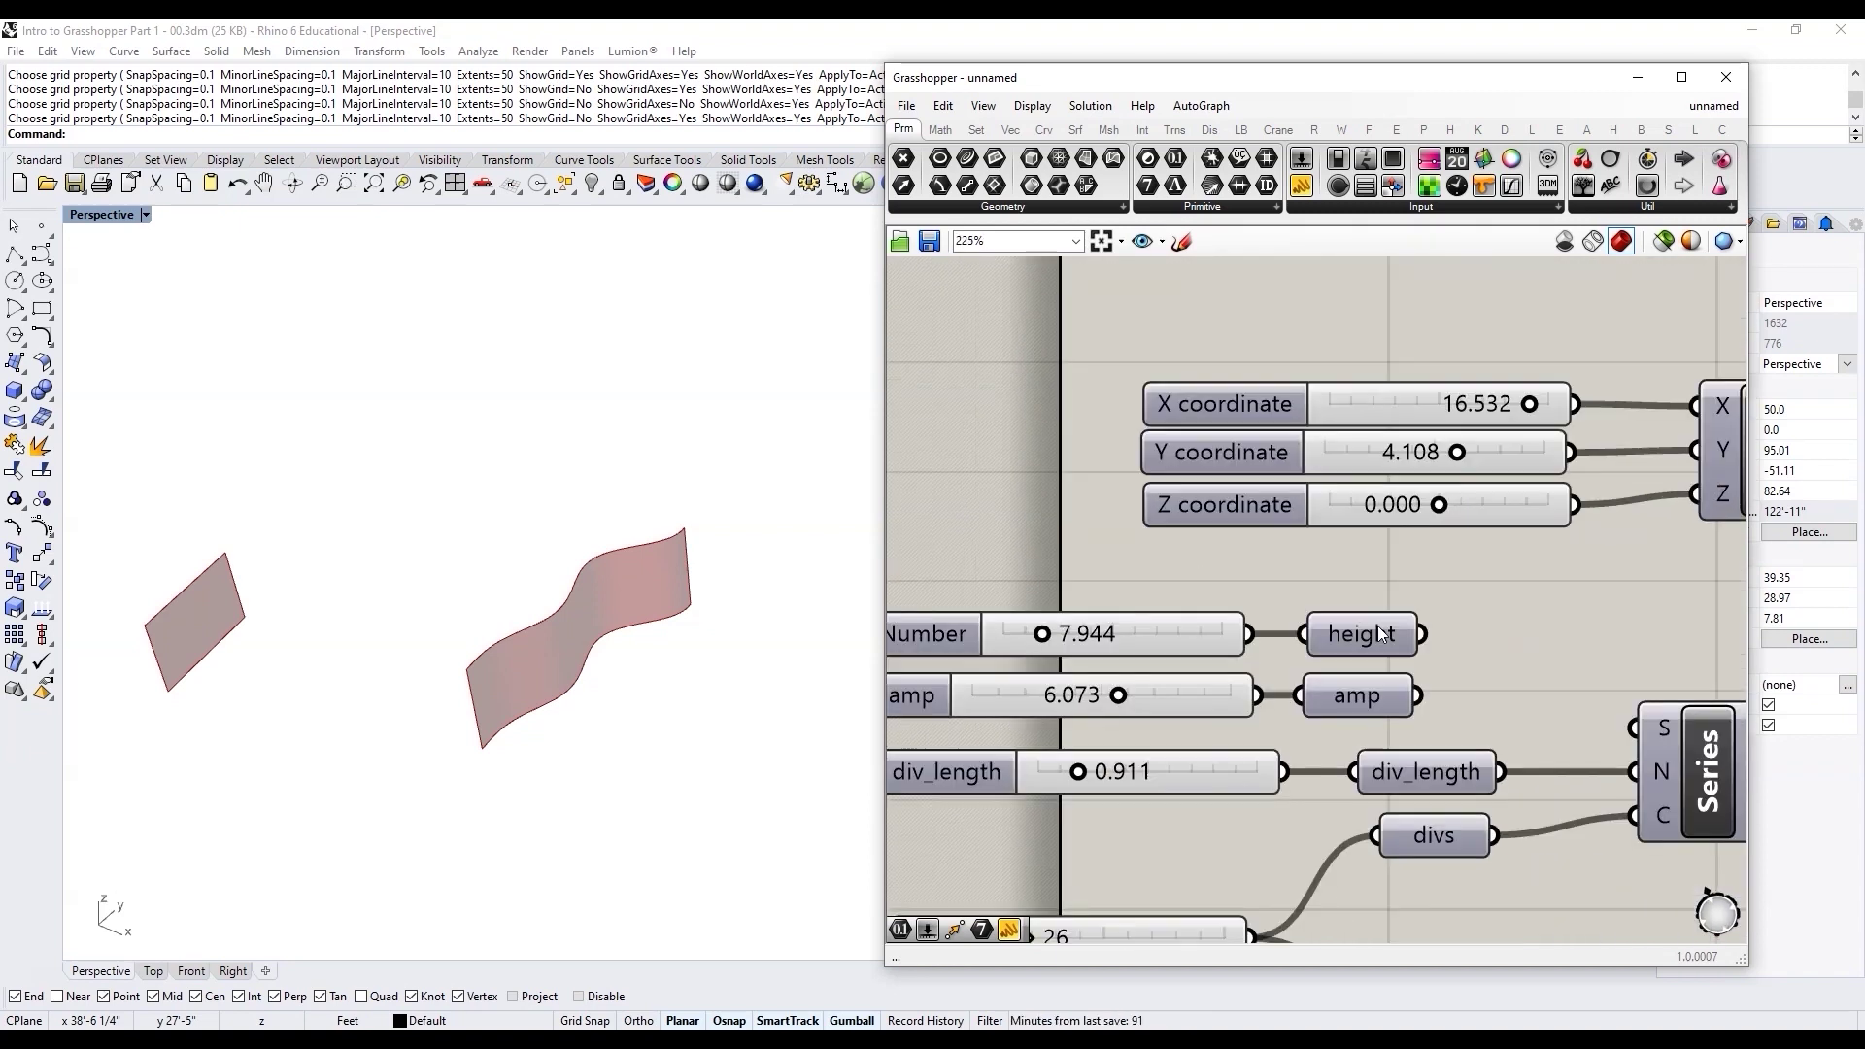
Step: Rename the Number slider feeding the height parameter to height
{"action": "right_click", "coordinate": [1377, 626]}
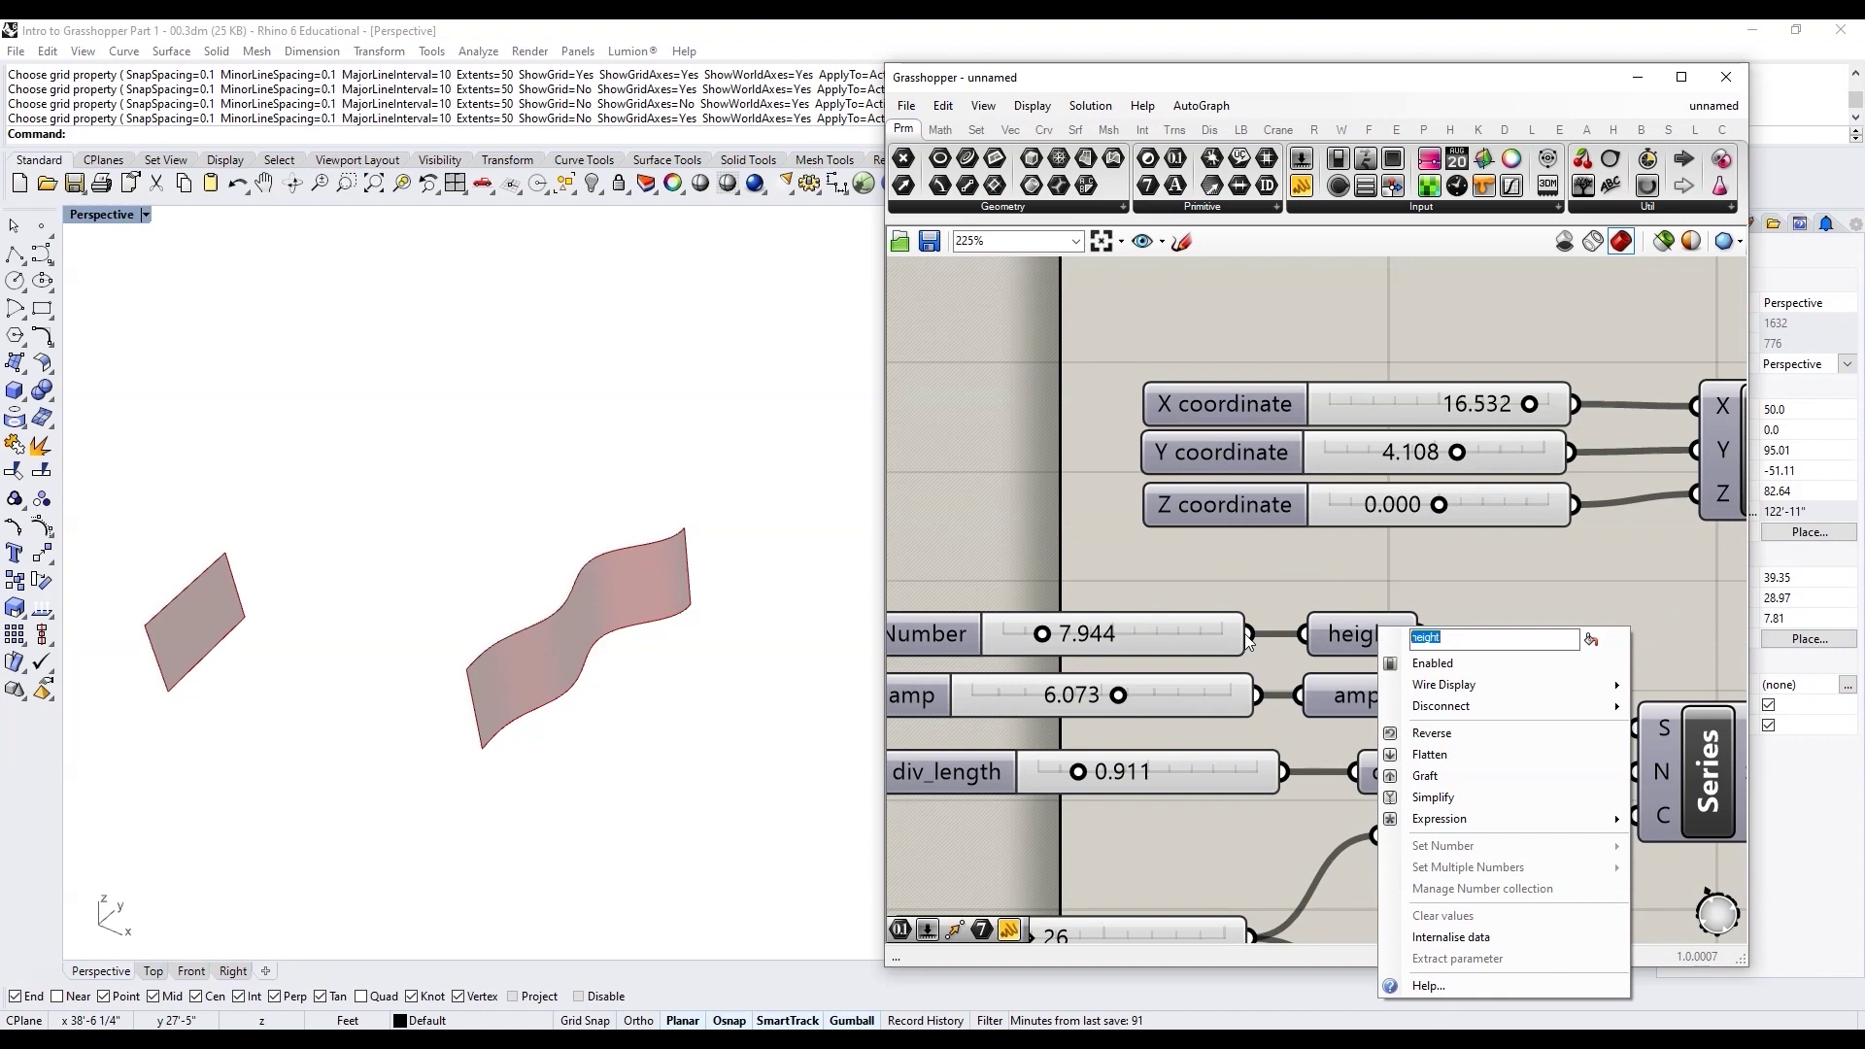
{"action": "left_click", "coordinate": [1457, 607]}
{"action": "scroll", "coordinate": [1456, 607], "scroll_direction": "down", "scroll_amount": 3}
{"action": "right_click", "coordinate": [1187, 633]}
{"action": "type", "text": "height"}
{"action": "key", "text": "Return"}
{"action": "scroll", "coordinate": [1161, 655], "scroll_direction": "down", "scroll_amount": 2}
{"action": "scroll", "coordinate": [1175, 674], "scroll_direction": "up", "scroll_amount": 3}
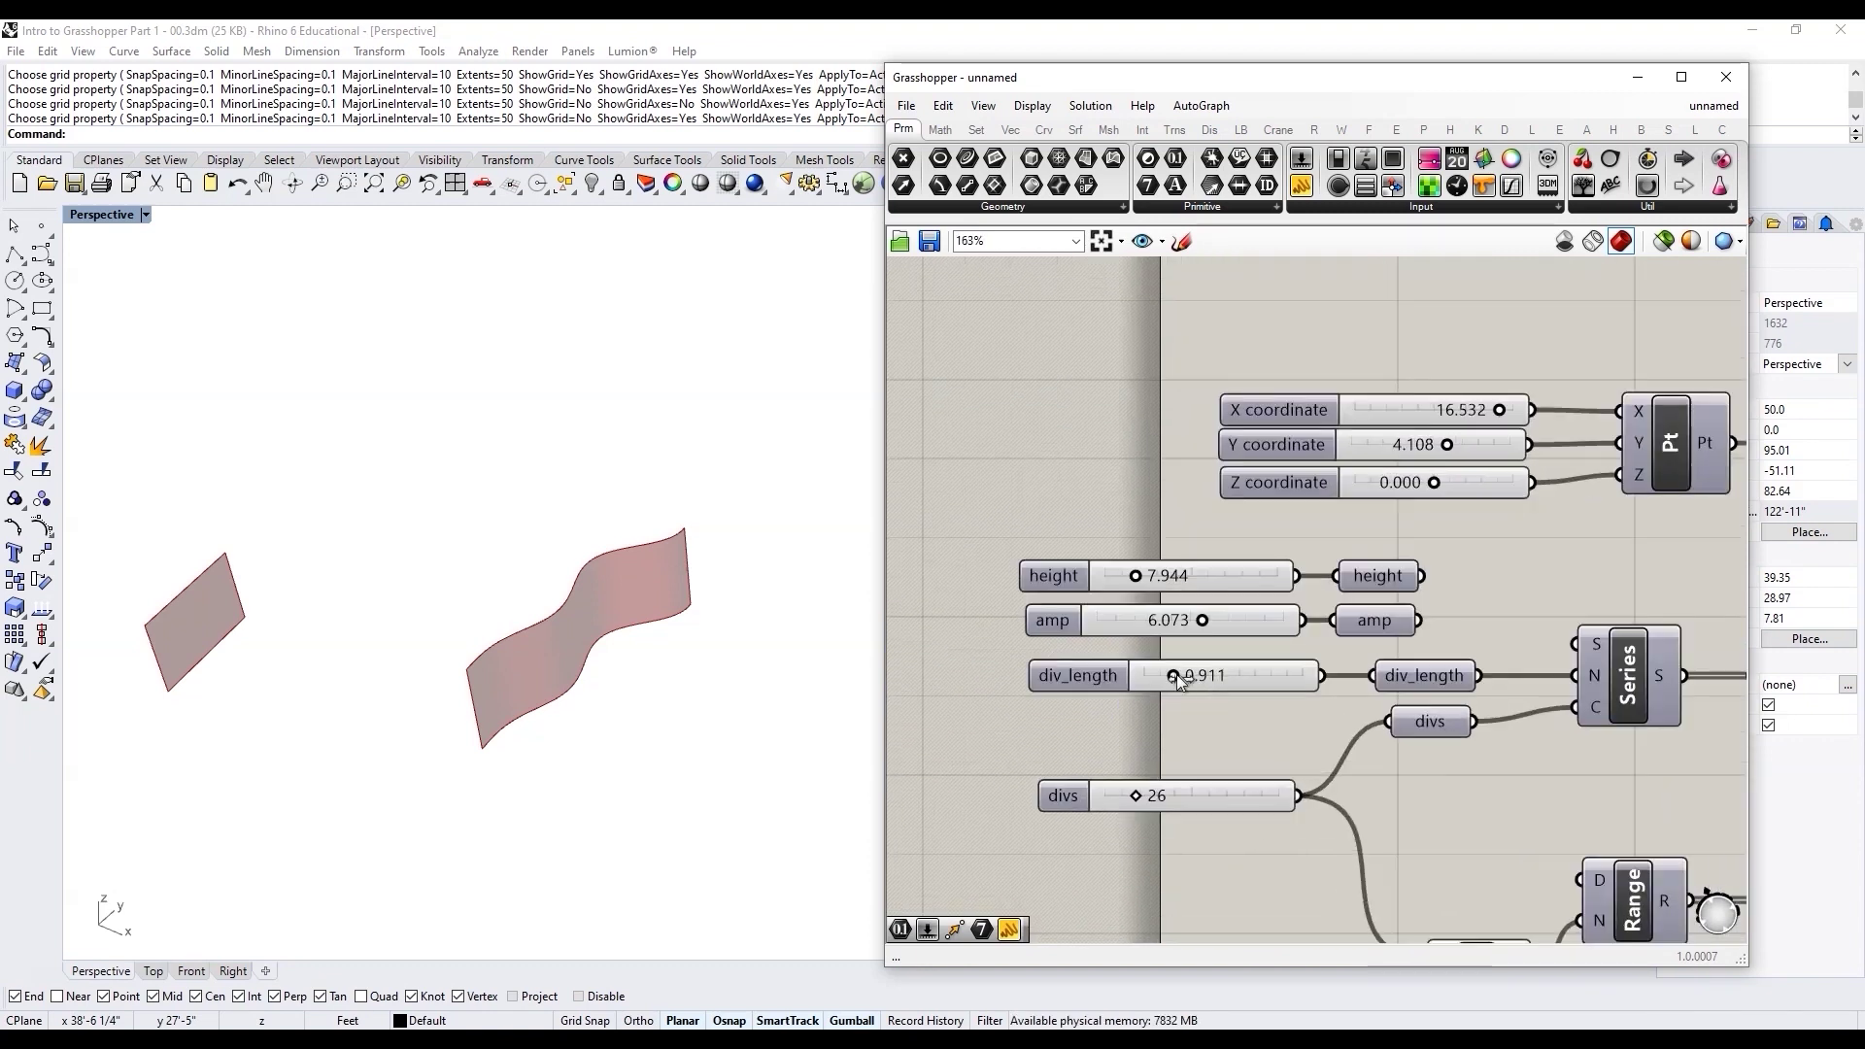
Step: Move the Range and Graph Mapper components lower on the canvas so they line up with the subtraction component
{"action": "scroll", "coordinate": [1175, 674], "scroll_direction": "down", "scroll_amount": 3}
{"action": "scroll", "coordinate": [1168, 725], "scroll_direction": "up", "scroll_amount": 3}
{"action": "left_click", "coordinate": [1162, 730]}
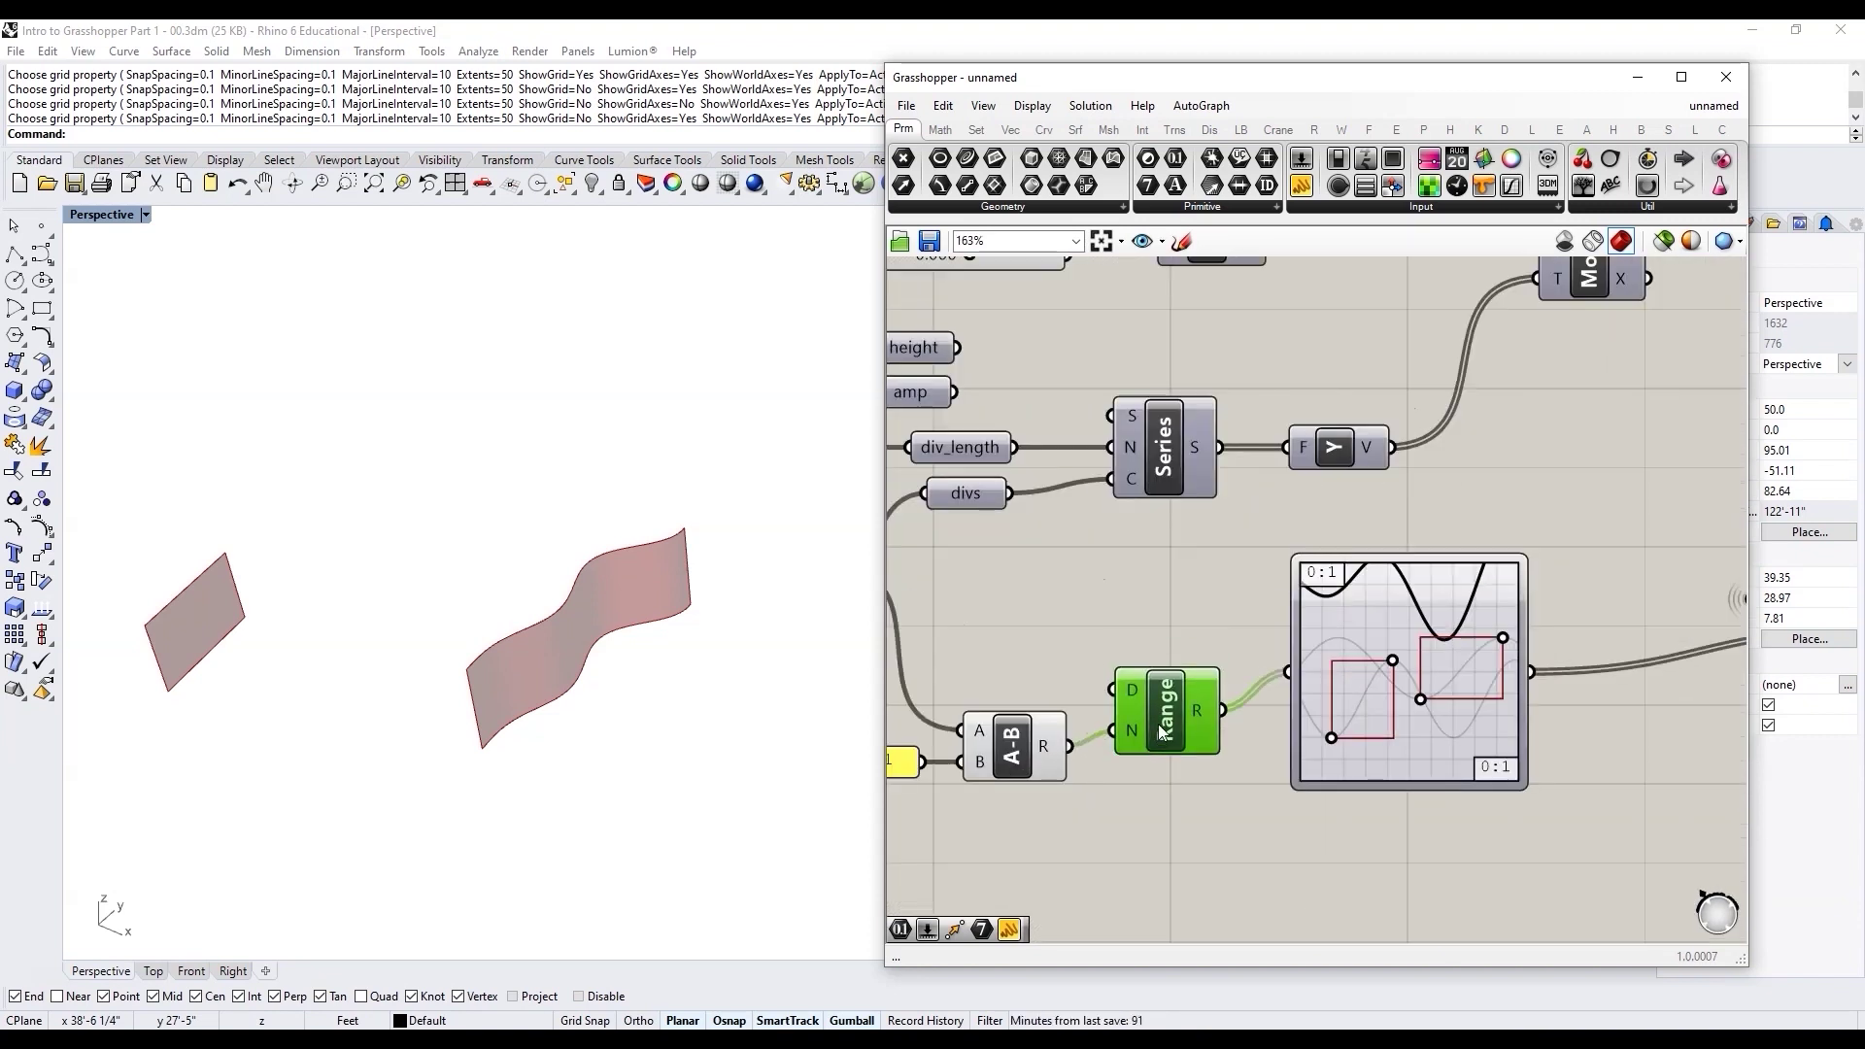
{"action": "left_click_drag", "start_coordinate": [1159, 726], "coordinate": [1159, 741]}
{"action": "left_click_drag", "start_coordinate": [1361, 623], "coordinate": [1350, 680]}
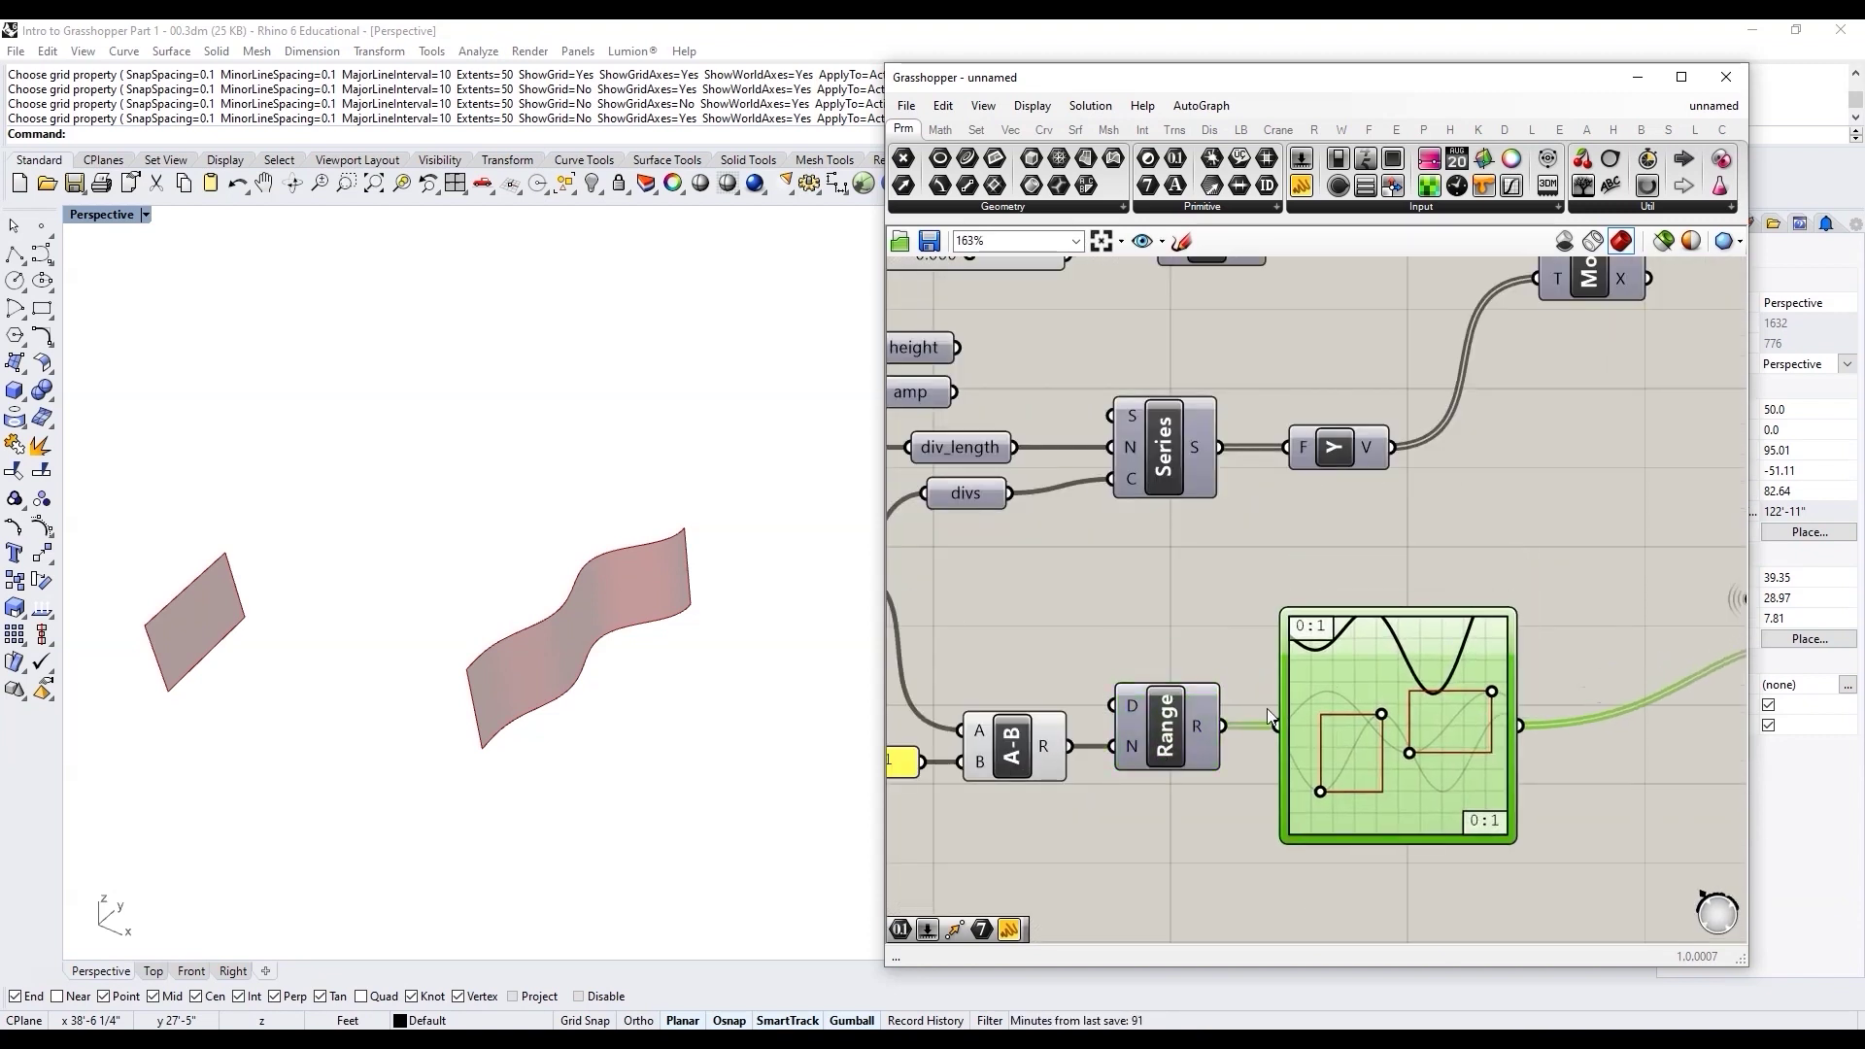
{"action": "scroll", "coordinate": [1266, 708], "scroll_direction": "down", "scroll_amount": 3}
{"action": "scroll", "coordinate": [1268, 727], "scroll_direction": "up", "scroll_amount": 2}
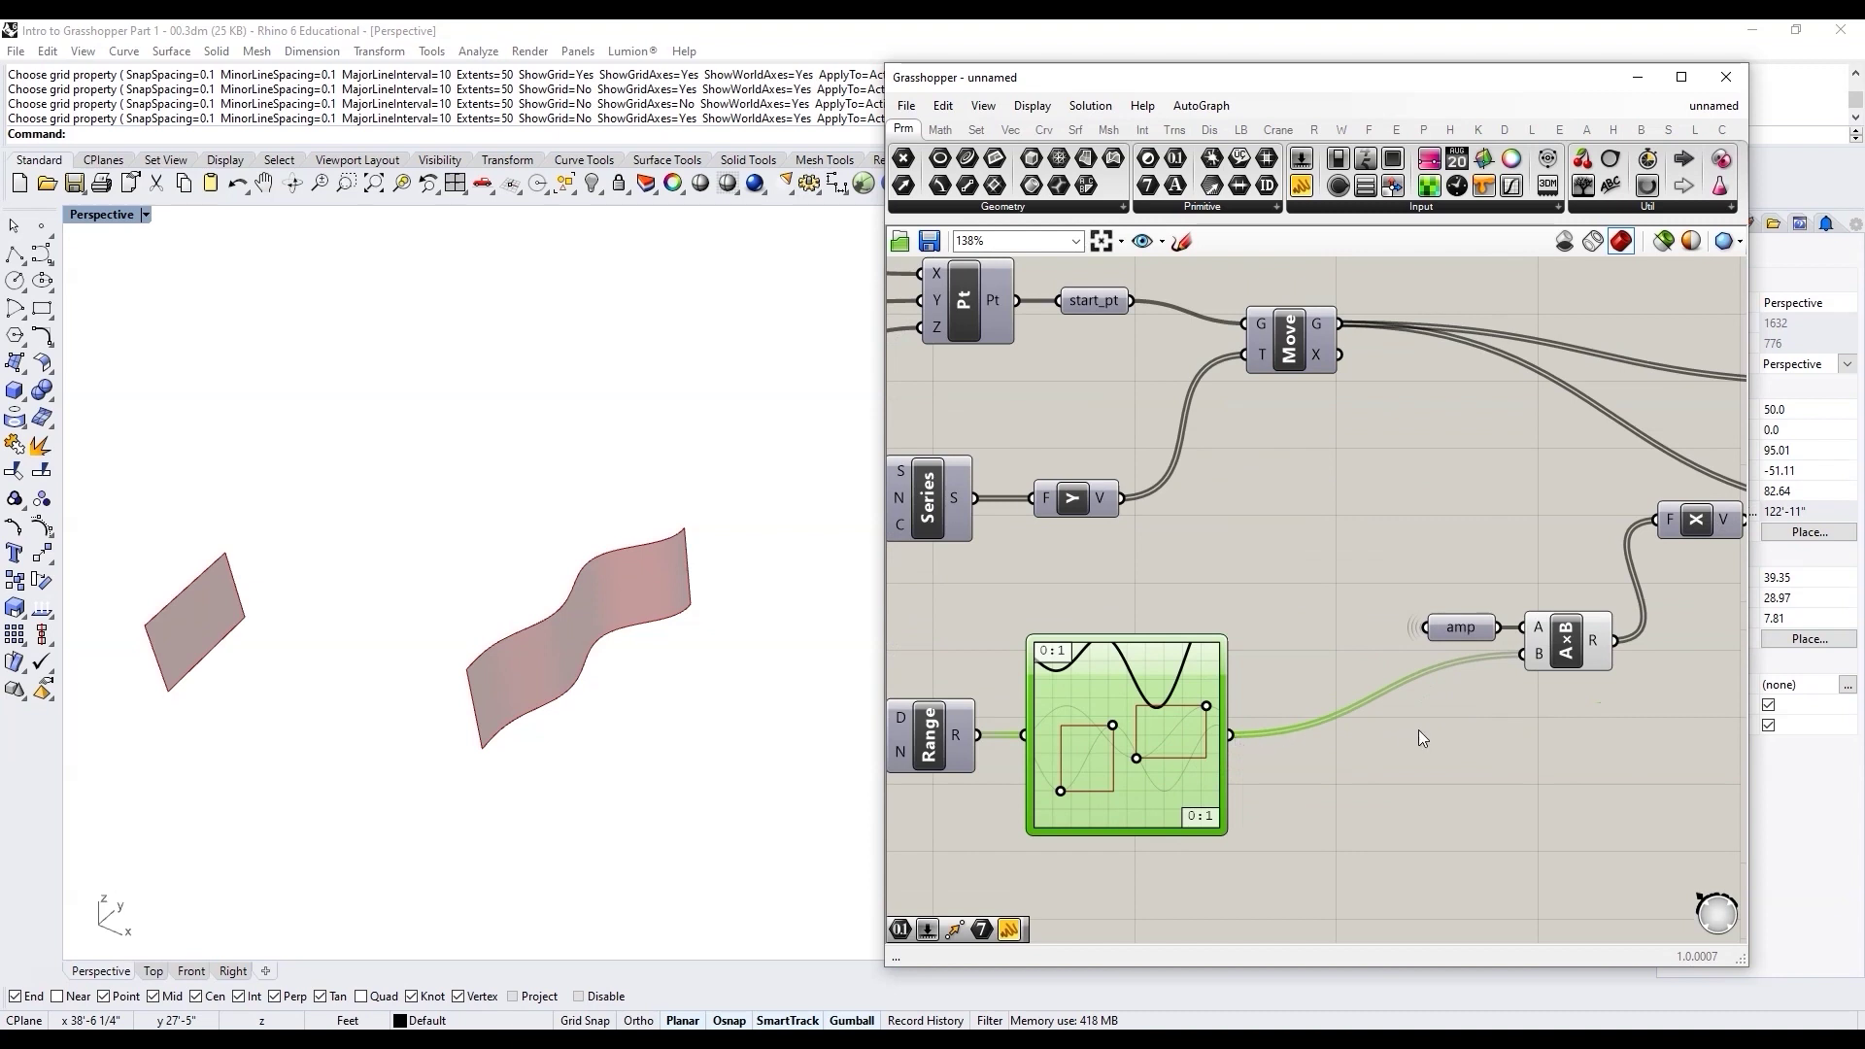
Step: Add a Number parameter after the Graph Mapper and wire the mapper's output into it
{"action": "double_click", "coordinate": [1378, 754]}
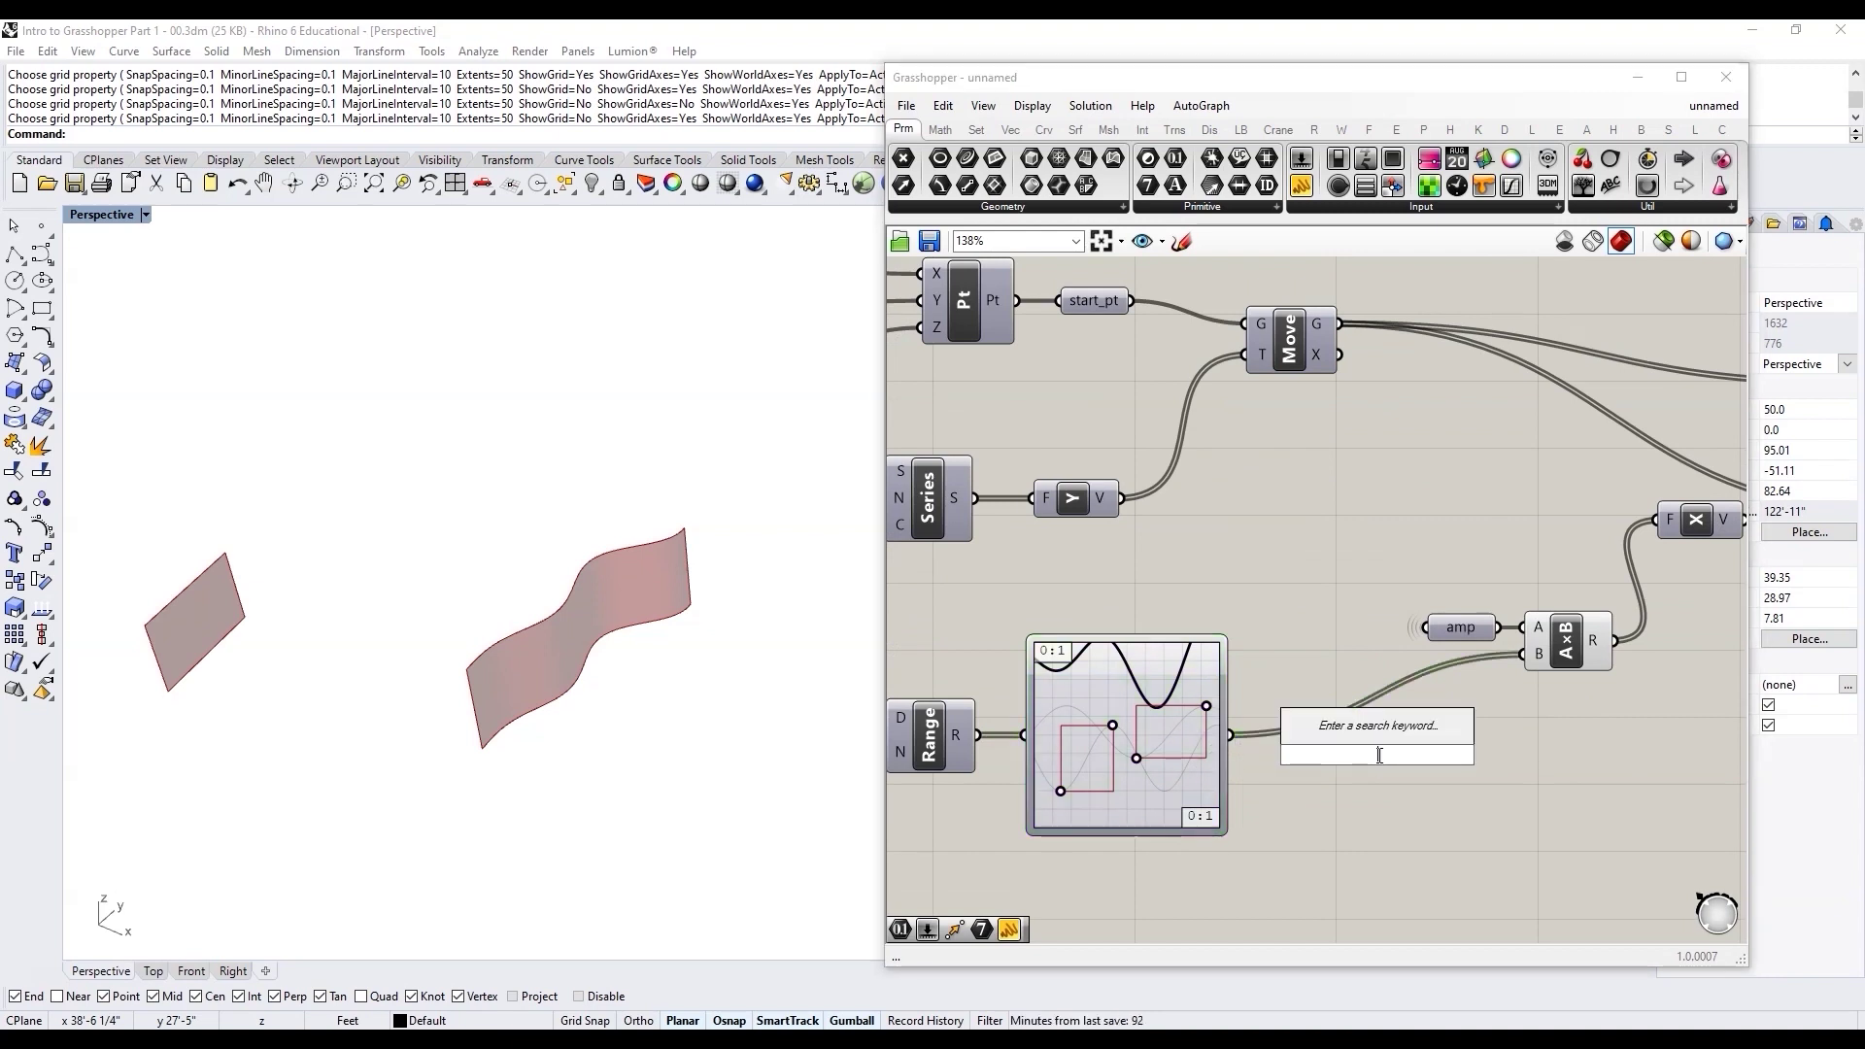
{"action": "type", "text": "p"}
{"action": "key", "text": "BackSpace"}
{"action": "type", "text": "nu"}
{"action": "left_click", "coordinate": [1294, 735]}
{"action": "left_click_drag", "start_coordinate": [1230, 735], "coordinate": [1342, 754]}
Step: Name the new Number parameter point_graph (numbers)
{"action": "right_click", "coordinate": [1372, 757]}
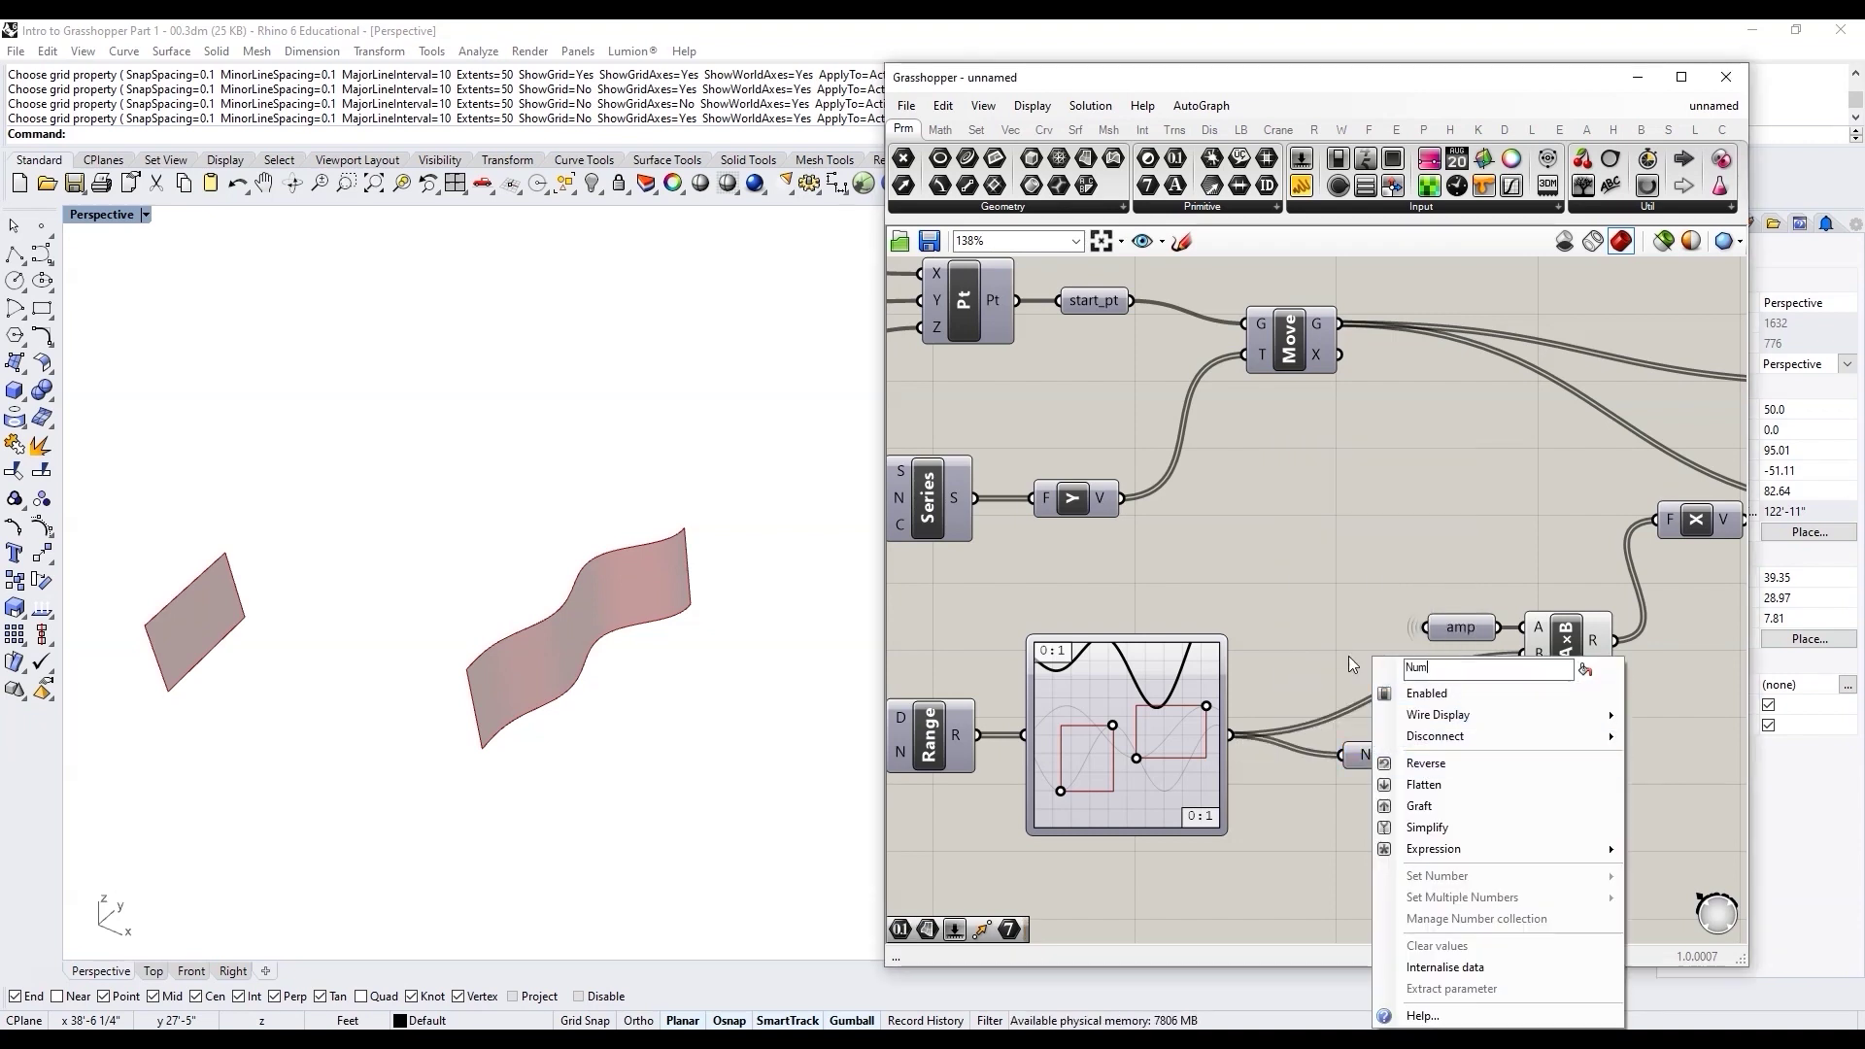
{"action": "left_click_drag", "start_coordinate": [1451, 670], "coordinate": [1346, 671]}
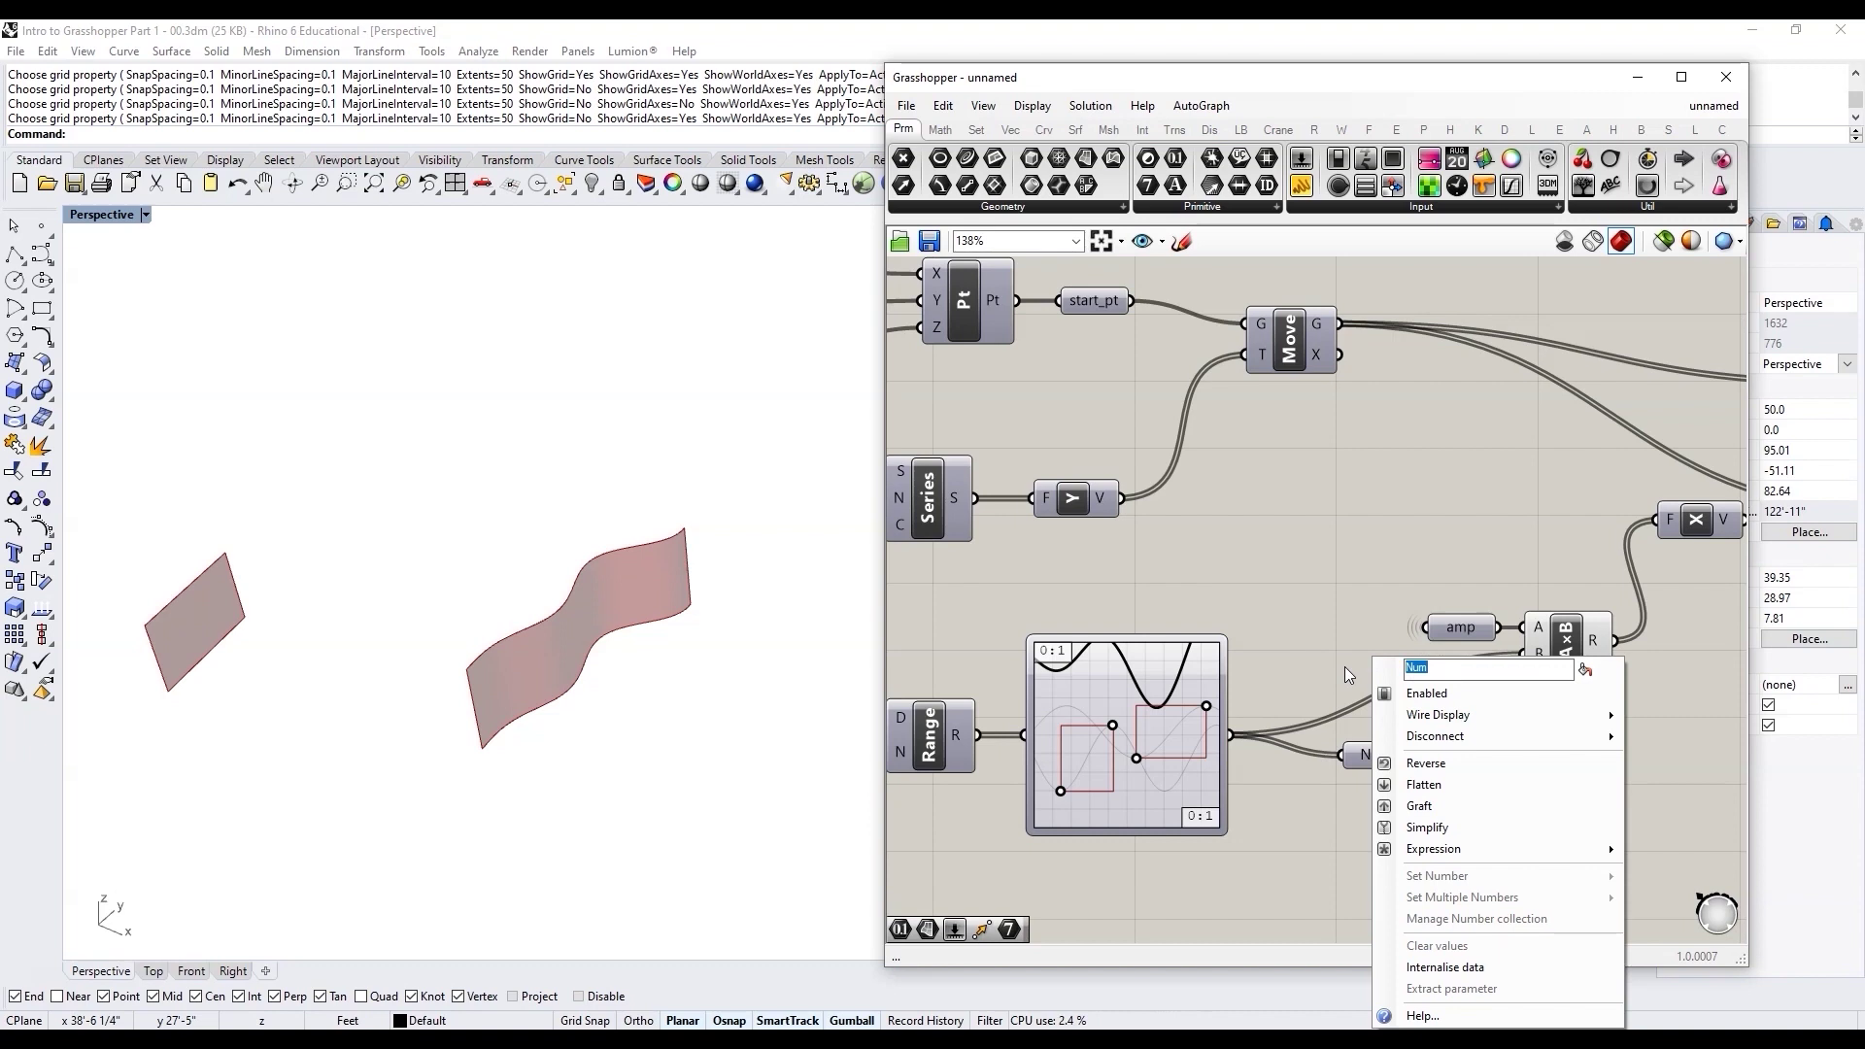
{"action": "type", "text": "point_graph"}
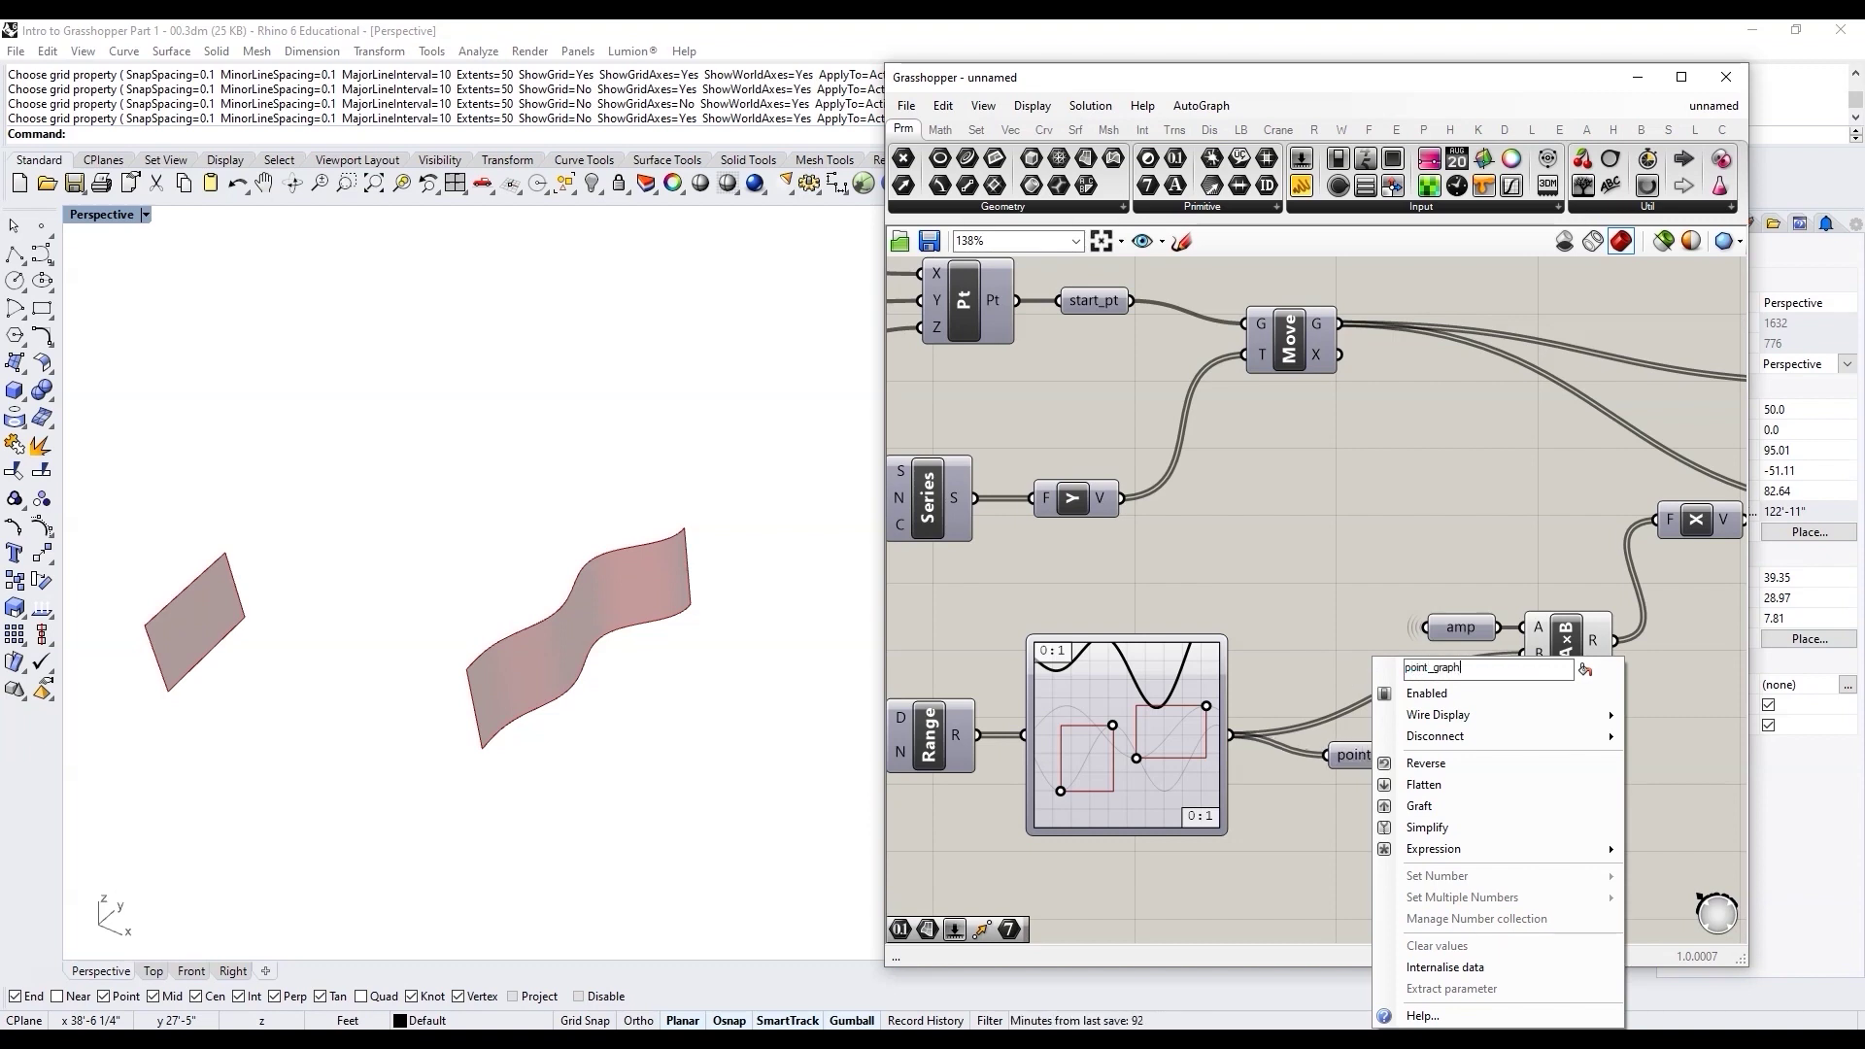
{"action": "type", "text": " (num"}
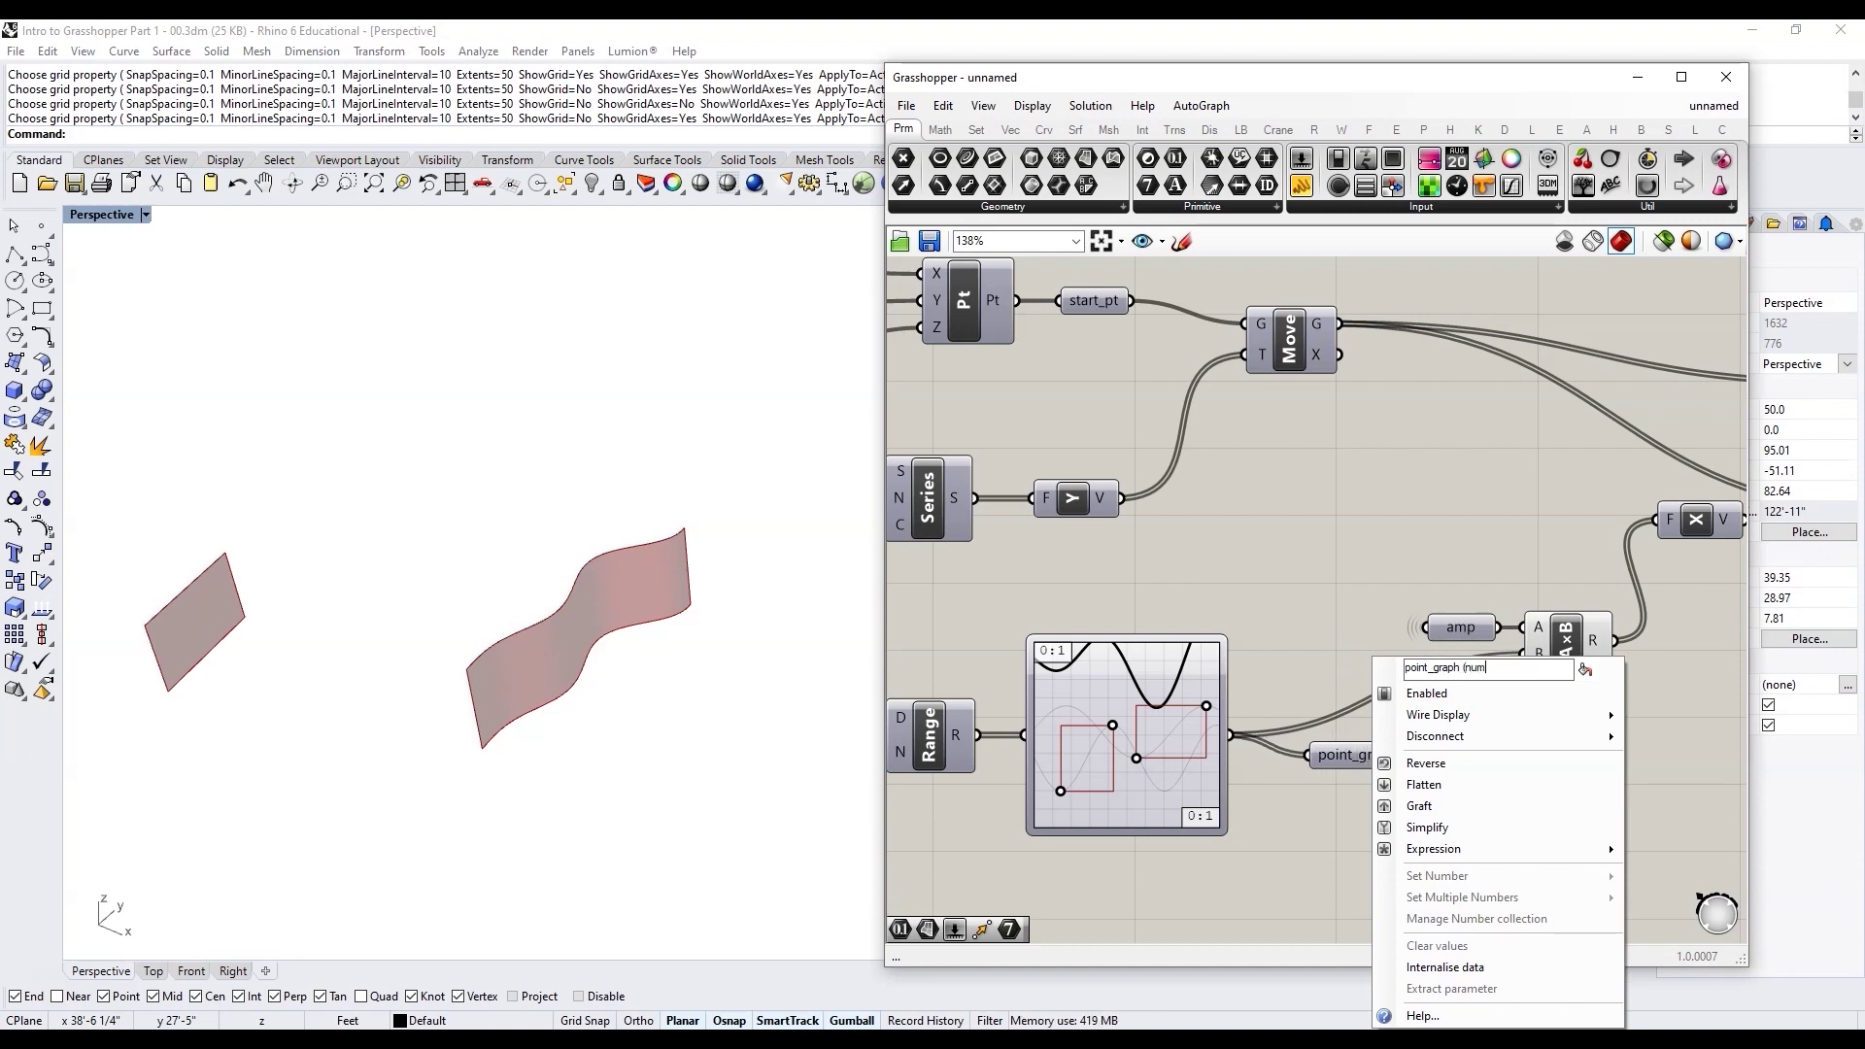
{"action": "type", "text": "bers)"}
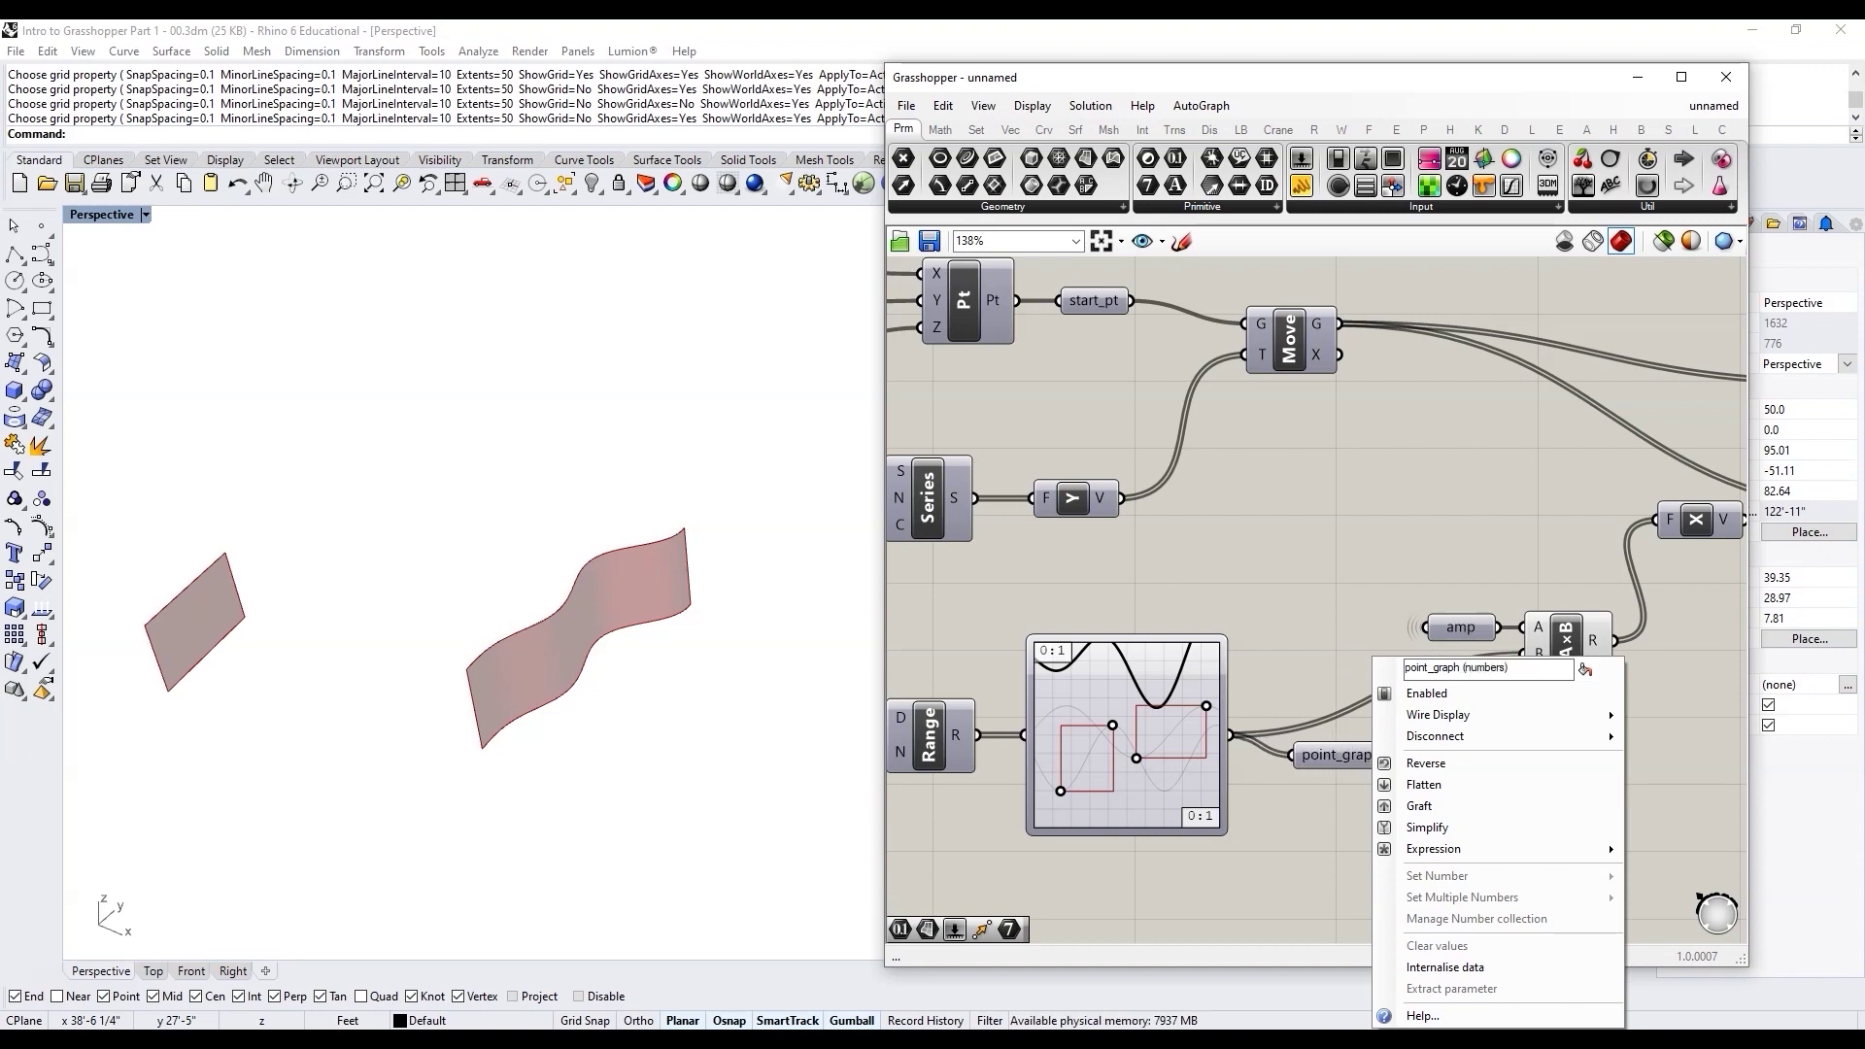
{"action": "key", "text": "Return"}
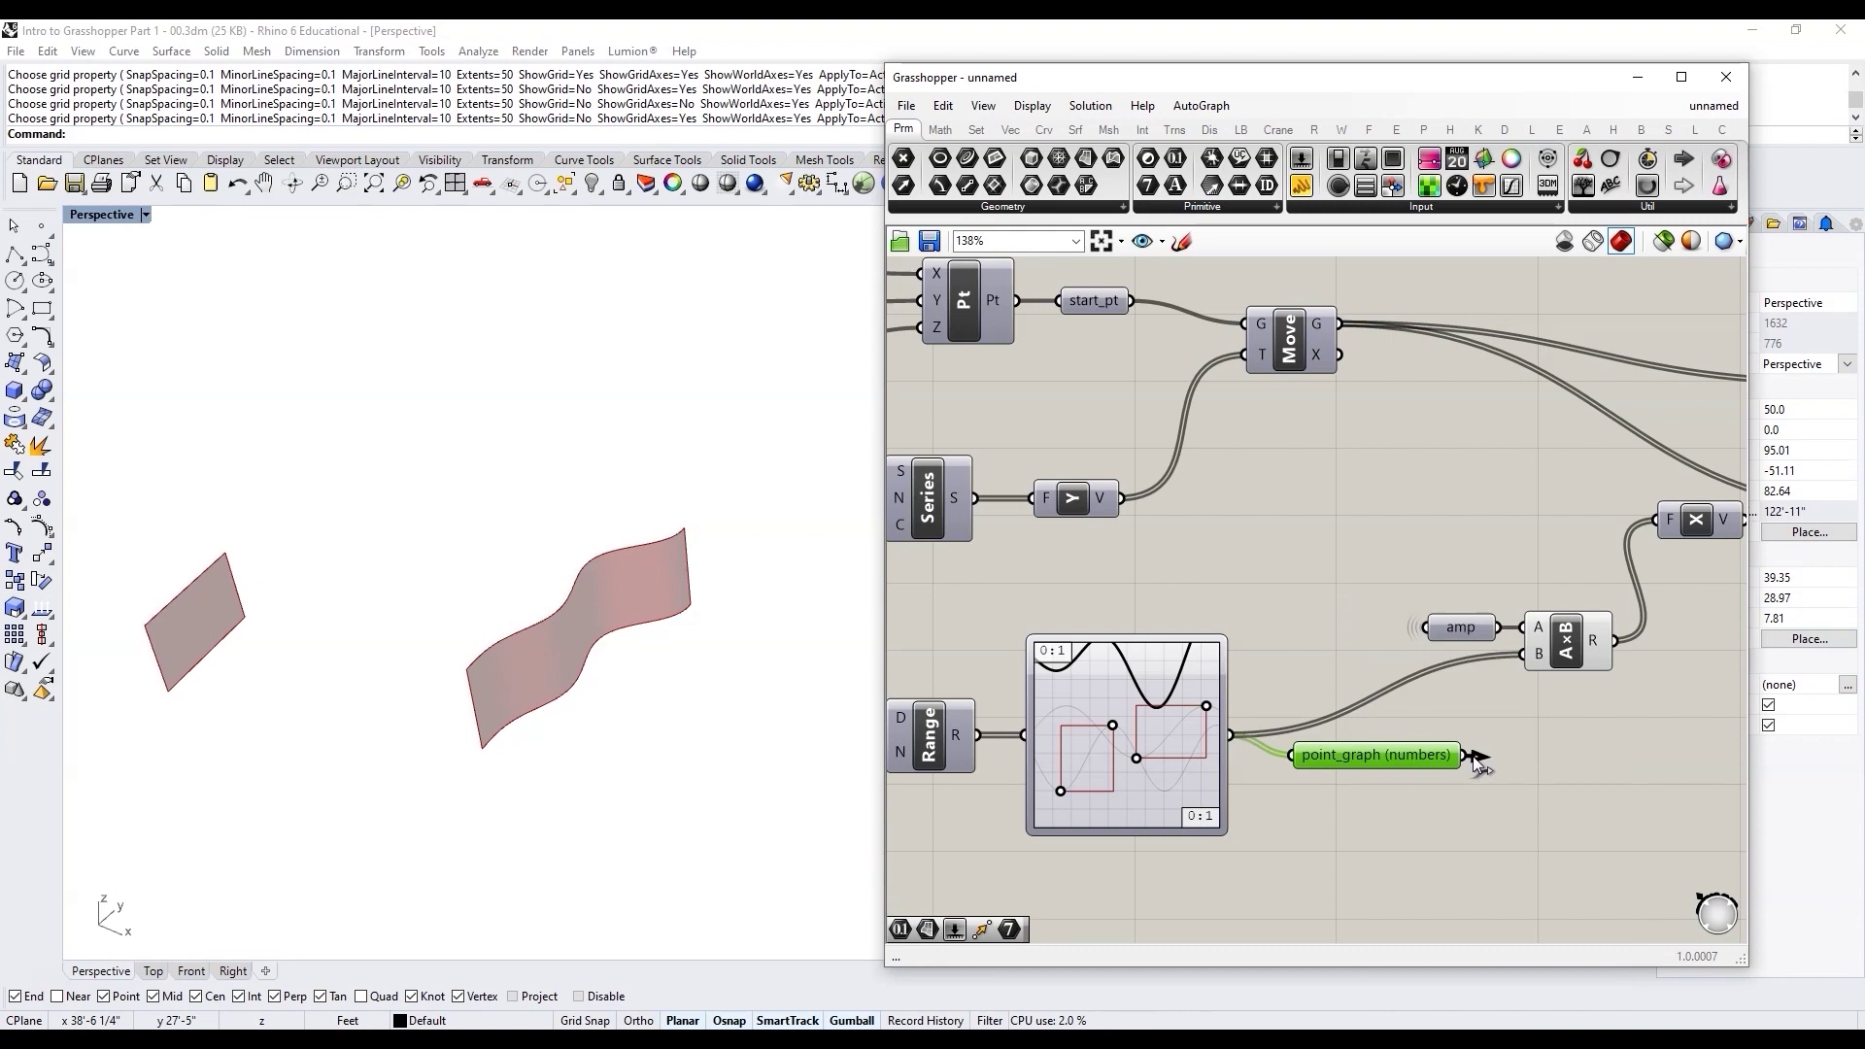
Step: Duplicate the point_graph (numbers) parameter, chain the original into the copy, and wire the copy into the Multiplication's B input
{"action": "scroll", "coordinate": [1313, 702], "scroll_direction": "down", "scroll_amount": 3}
{"action": "scroll", "coordinate": [1303, 750], "scroll_direction": "up", "scroll_amount": 3}
{"action": "double_click", "coordinate": [1553, 756]}
{"action": "left_click_drag", "start_coordinate": [1554, 755], "coordinate": [1466, 662], "text": "alt"}
{"action": "right_click", "coordinate": [1536, 741]}
{"action": "left_click", "coordinate": [1459, 695]}
{"action": "scroll", "coordinate": [1459, 694], "scroll_direction": "down", "scroll_amount": 4}
{"action": "scroll", "coordinate": [1478, 668], "scroll_direction": "up", "scroll_amount": 4}
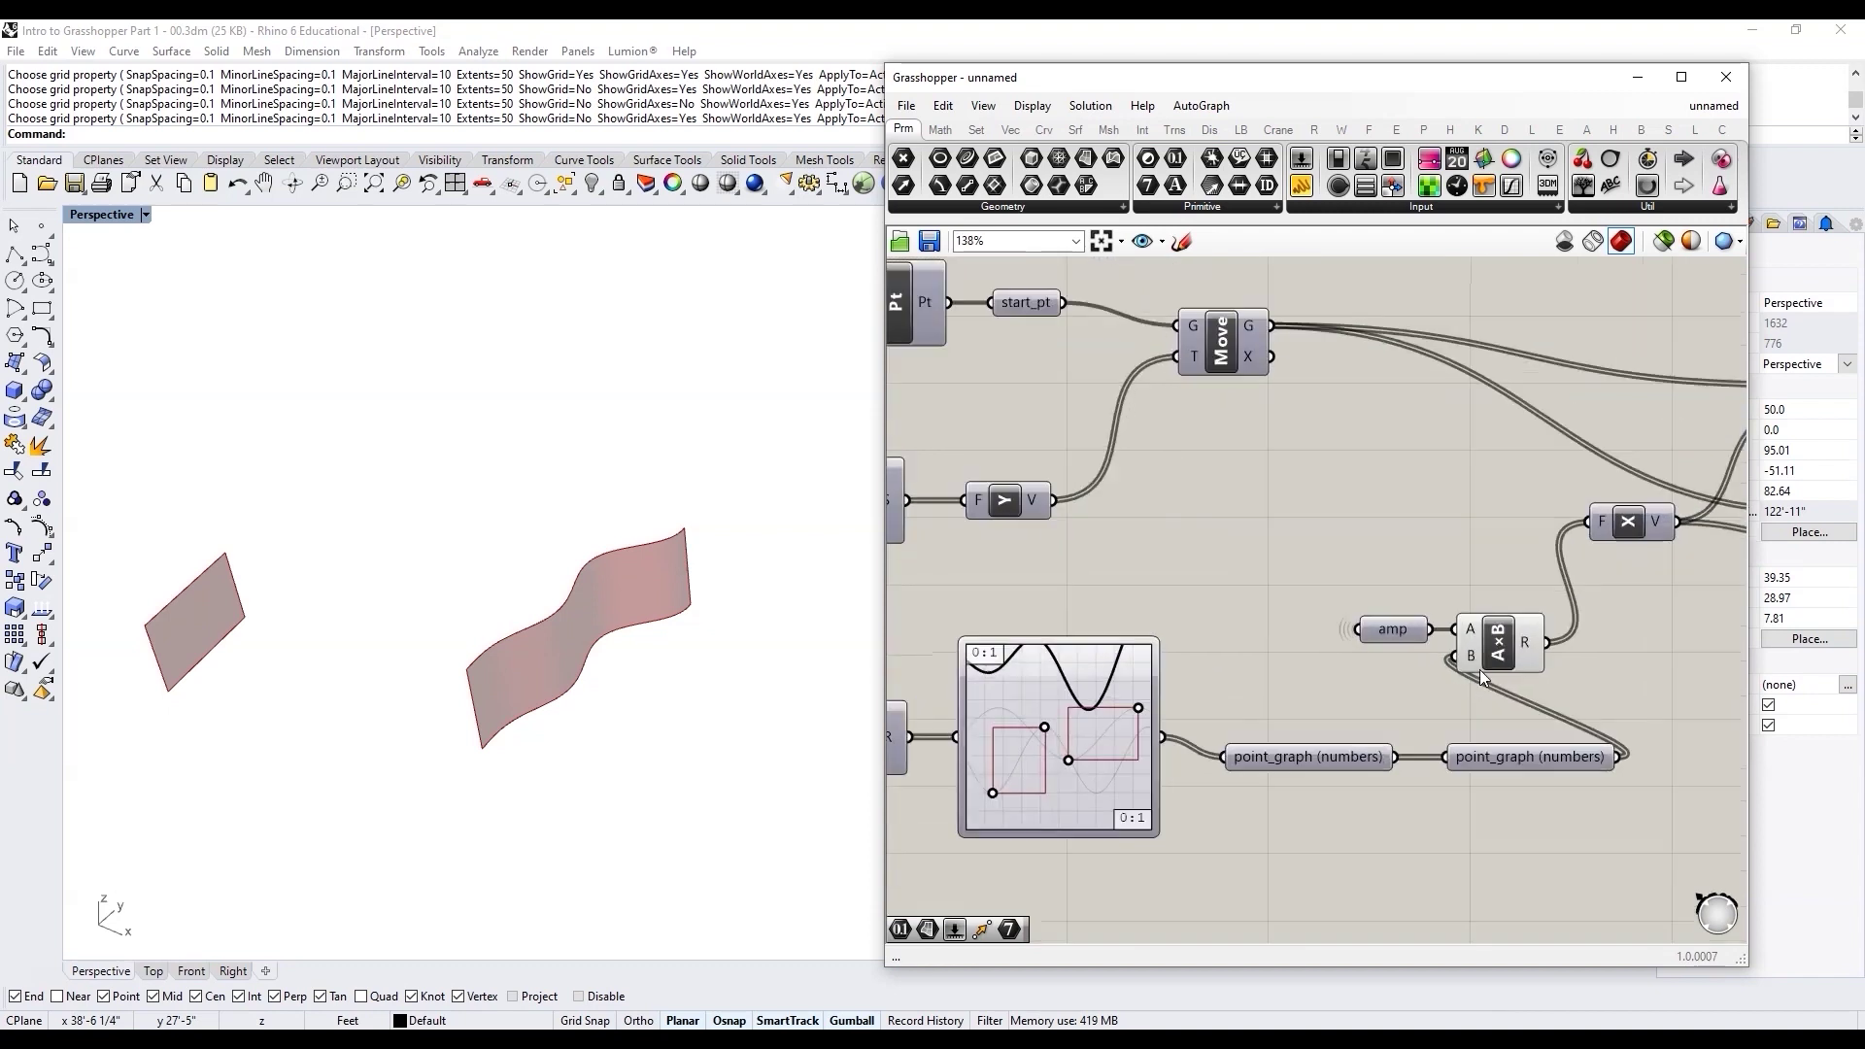
Step: Move the Graph Mapper chain lower and place the copied point_graph (numbers) parameter beside the Multiplication's B input
{"action": "scroll", "coordinate": [1530, 698], "scroll_direction": "down", "scroll_amount": 2}
{"action": "left_click_drag", "start_coordinate": [1396, 802], "coordinate": [908, 661]}
{"action": "scroll", "coordinate": [1330, 715], "scroll_direction": "down", "scroll_amount": 3}
{"action": "left_click_drag", "start_coordinate": [1270, 733], "coordinate": [1197, 795]}
{"action": "scroll", "coordinate": [1430, 721], "scroll_direction": "up", "scroll_amount": 3}
{"action": "left_click_drag", "start_coordinate": [1430, 733], "coordinate": [1284, 669]}
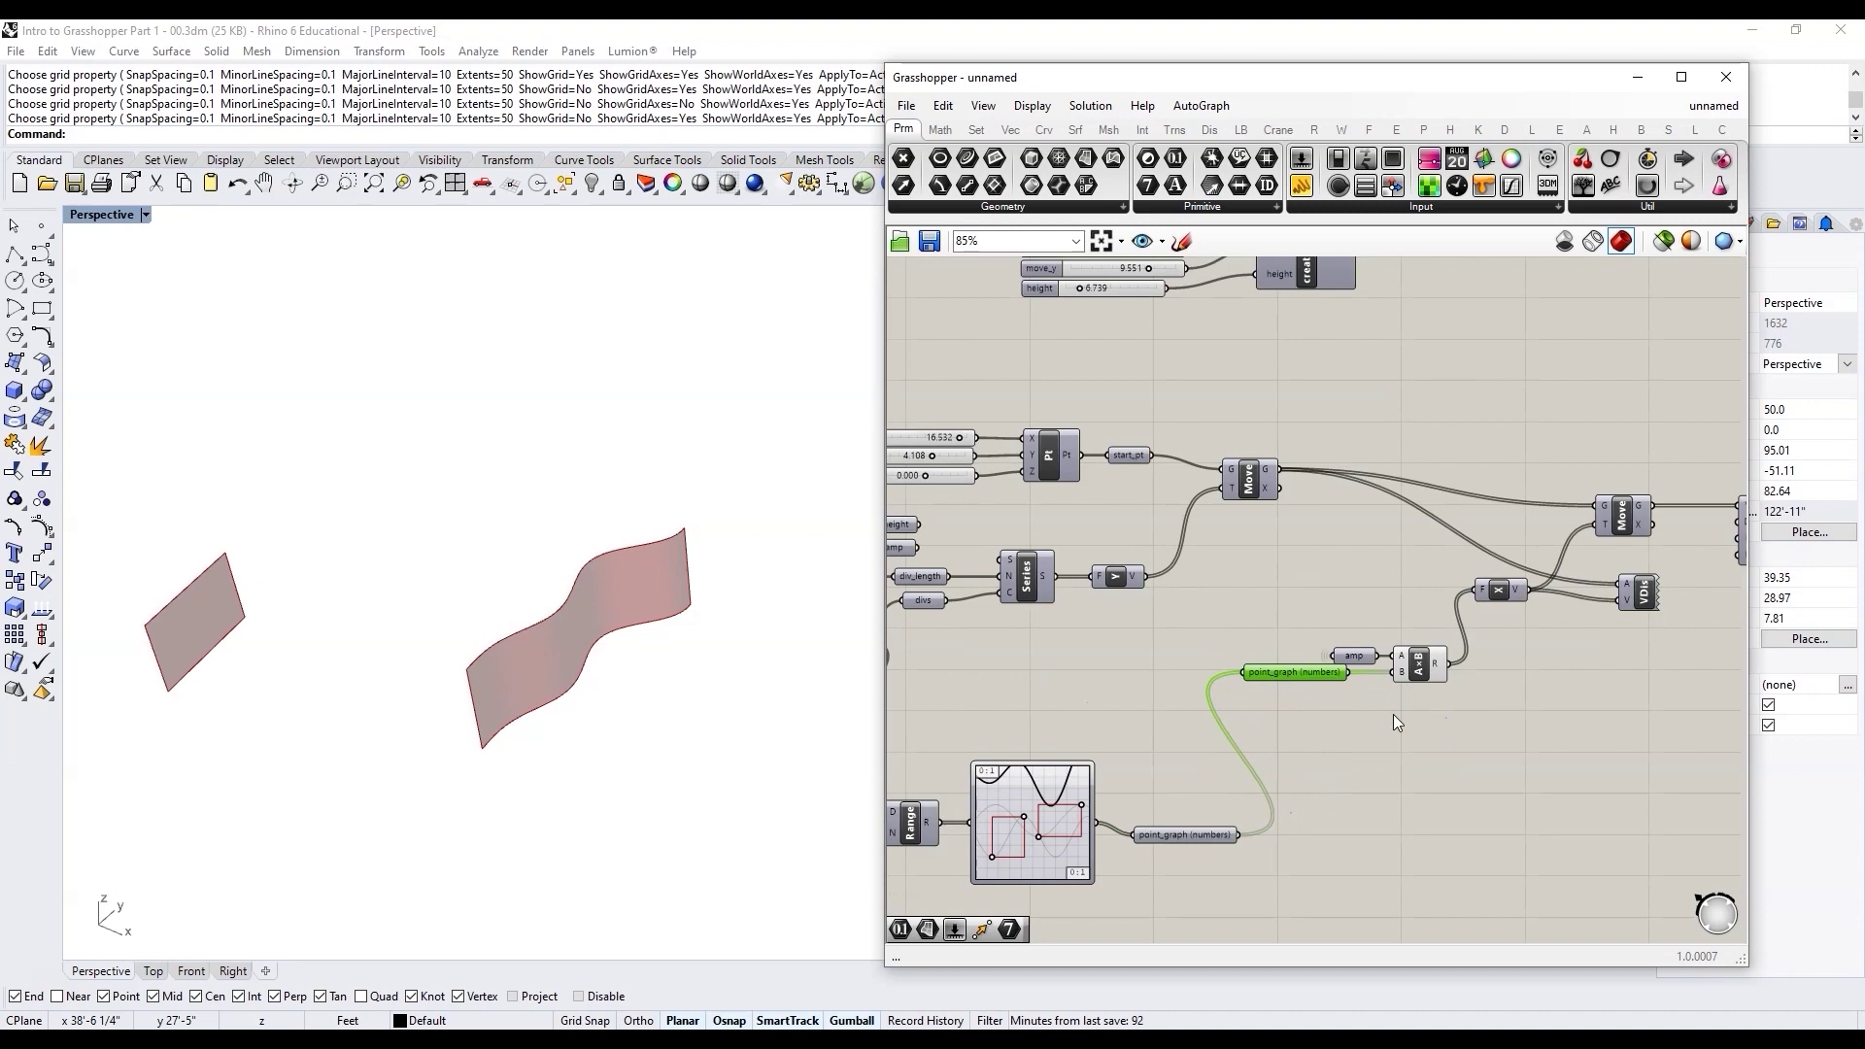
{"action": "left_click", "coordinate": [1392, 713]}
Step: Move the Construct Point component and its coordinate sliders farther left, away from the start_pt parameter
{"action": "scroll", "coordinate": [1239, 695], "scroll_direction": "down", "scroll_amount": 3}
{"action": "scroll", "coordinate": [1150, 696], "scroll_direction": "down", "scroll_amount": 2}
{"action": "scroll", "coordinate": [1051, 628], "scroll_direction": "up", "scroll_amount": 1}
{"action": "left_click_drag", "start_coordinate": [1278, 629], "coordinate": [954, 519]}
{"action": "scroll", "coordinate": [1005, 586], "scroll_direction": "up", "scroll_amount": 3}
{"action": "left_click_drag", "start_coordinate": [1376, 586], "coordinate": [988, 586]}
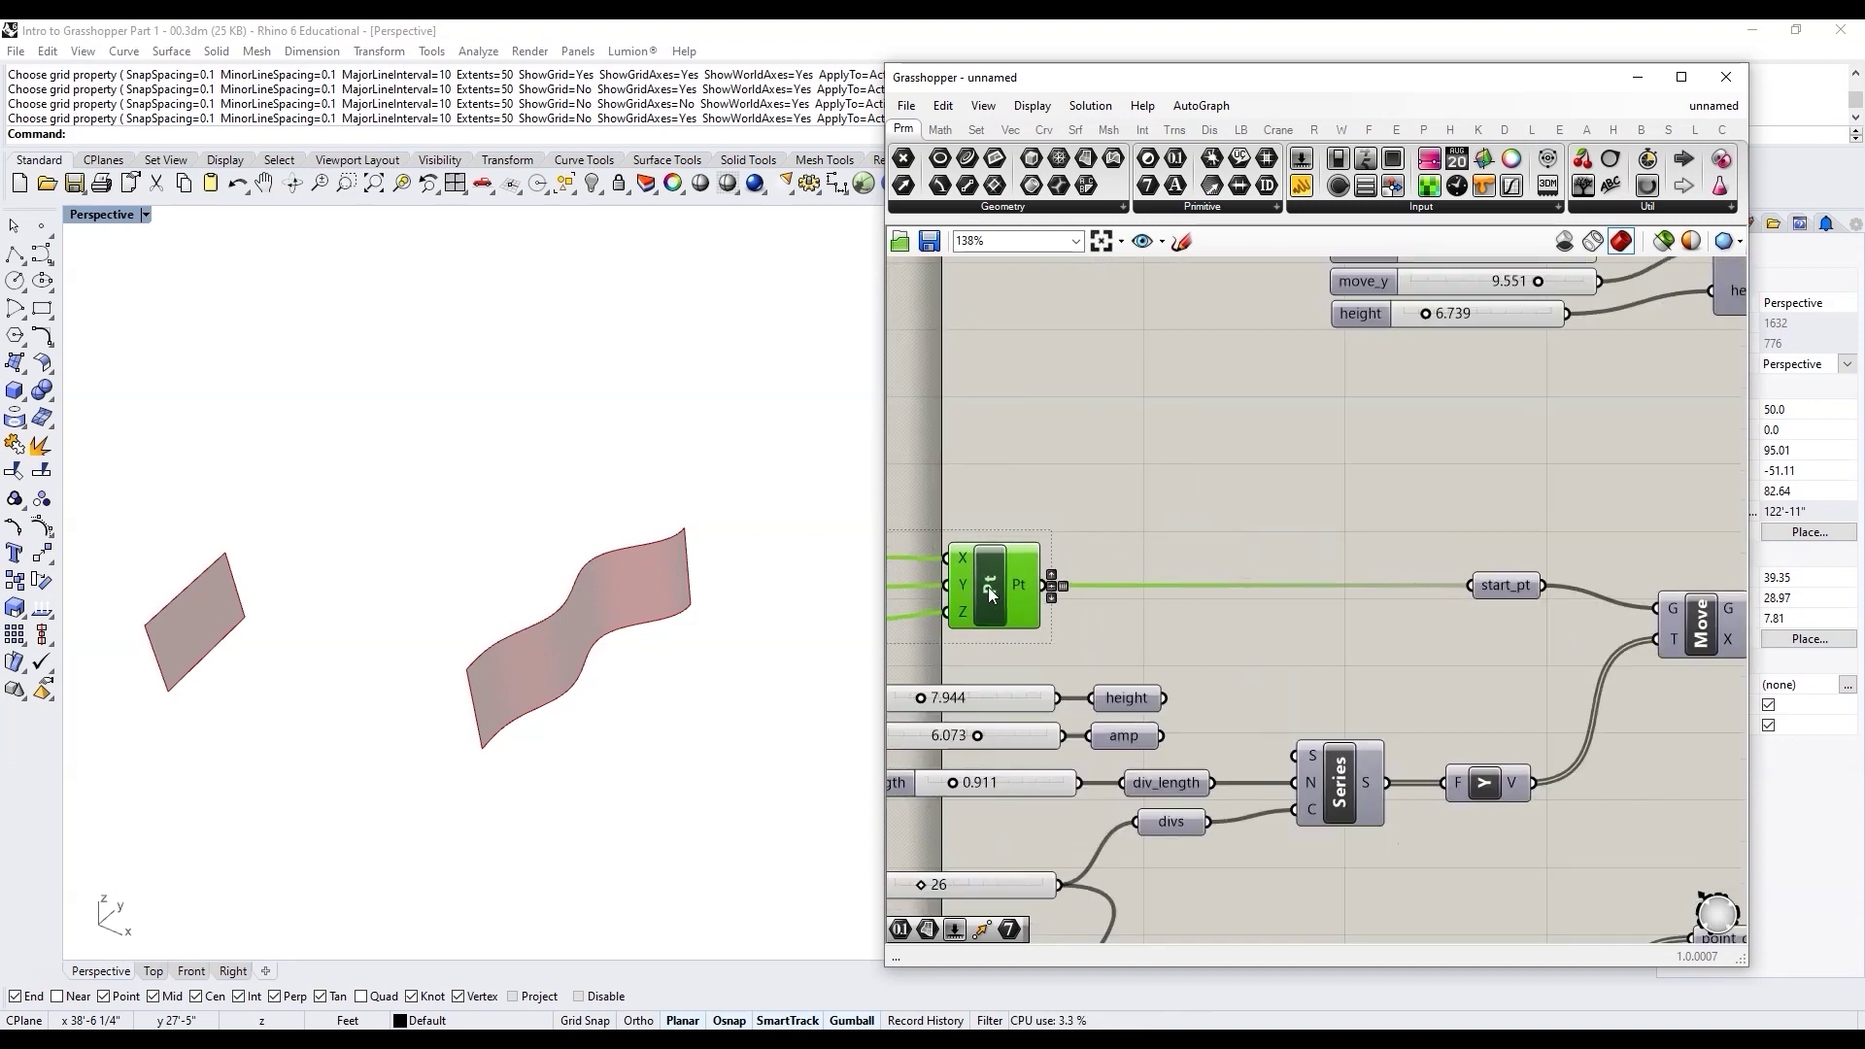
{"action": "left_click", "coordinate": [1156, 614]}
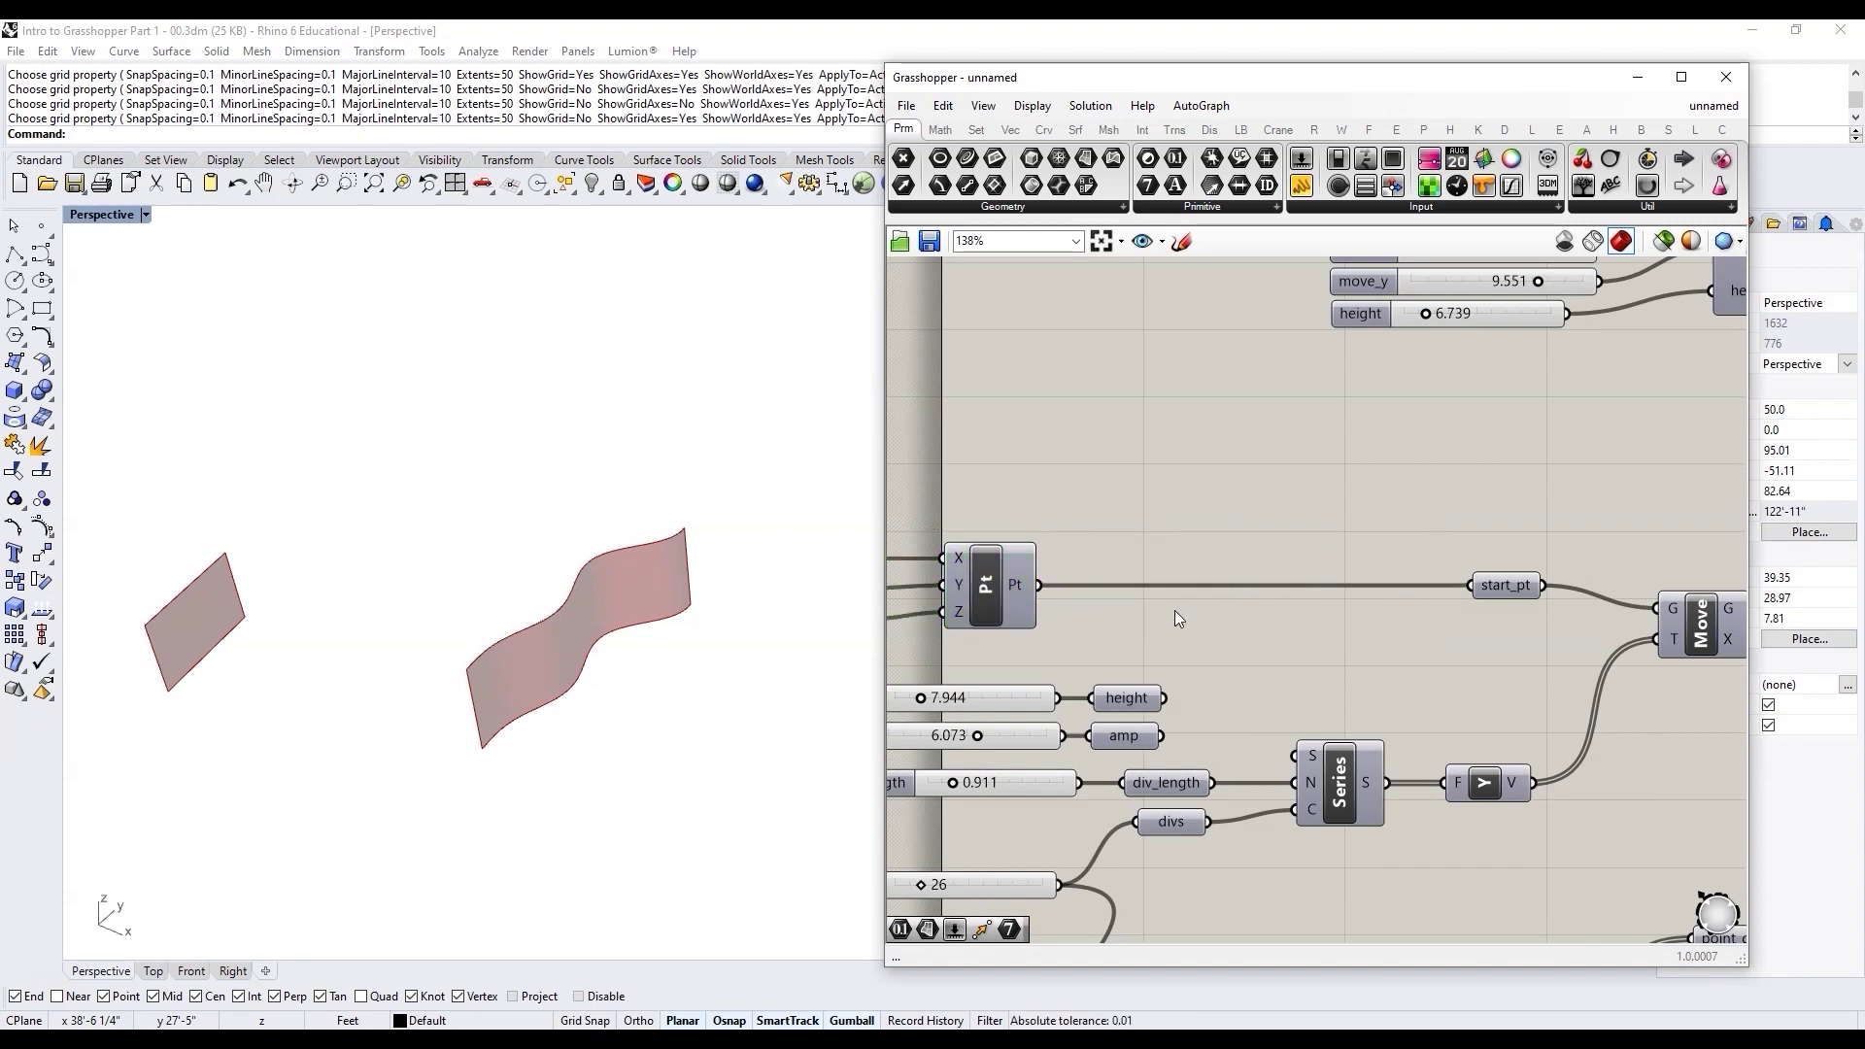
Step: Space the input sliders and their parameters apart so the components for clustering sit together
{"action": "scroll", "coordinate": [1234, 640], "scroll_direction": "down", "scroll_amount": 2}
{"action": "scroll", "coordinate": [1288, 676], "scroll_direction": "up", "scroll_amount": 2}
{"action": "left_click", "coordinate": [1054, 697]}
{"action": "left_click", "coordinate": [1058, 660]}
{"action": "left_click_drag", "start_coordinate": [1316, 832], "coordinate": [1037, 647]}
{"action": "left_click_drag", "start_coordinate": [1059, 662], "coordinate": [1093, 643]}
{"action": "left_click_drag", "start_coordinate": [1410, 751], "coordinate": [1445, 732]}
{"action": "left_click_drag", "start_coordinate": [1486, 811], "coordinate": [1092, 627]}
{"action": "left_click_drag", "start_coordinate": [1125, 643], "coordinate": [1201, 660]}
{"action": "left_click", "coordinate": [1229, 504]}
Step: Add a Surface parameter after the Loft component and wire the Loft output into it
{"action": "scroll", "coordinate": [1182, 540], "scroll_direction": "down", "scroll_amount": 5}
{"action": "scroll", "coordinate": [1322, 666], "scroll_direction": "up", "scroll_amount": 4}
{"action": "scroll", "coordinate": [1280, 603], "scroll_direction": "down", "scroll_amount": 3}
{"action": "scroll", "coordinate": [1629, 556], "scroll_direction": "up", "scroll_amount": 6}
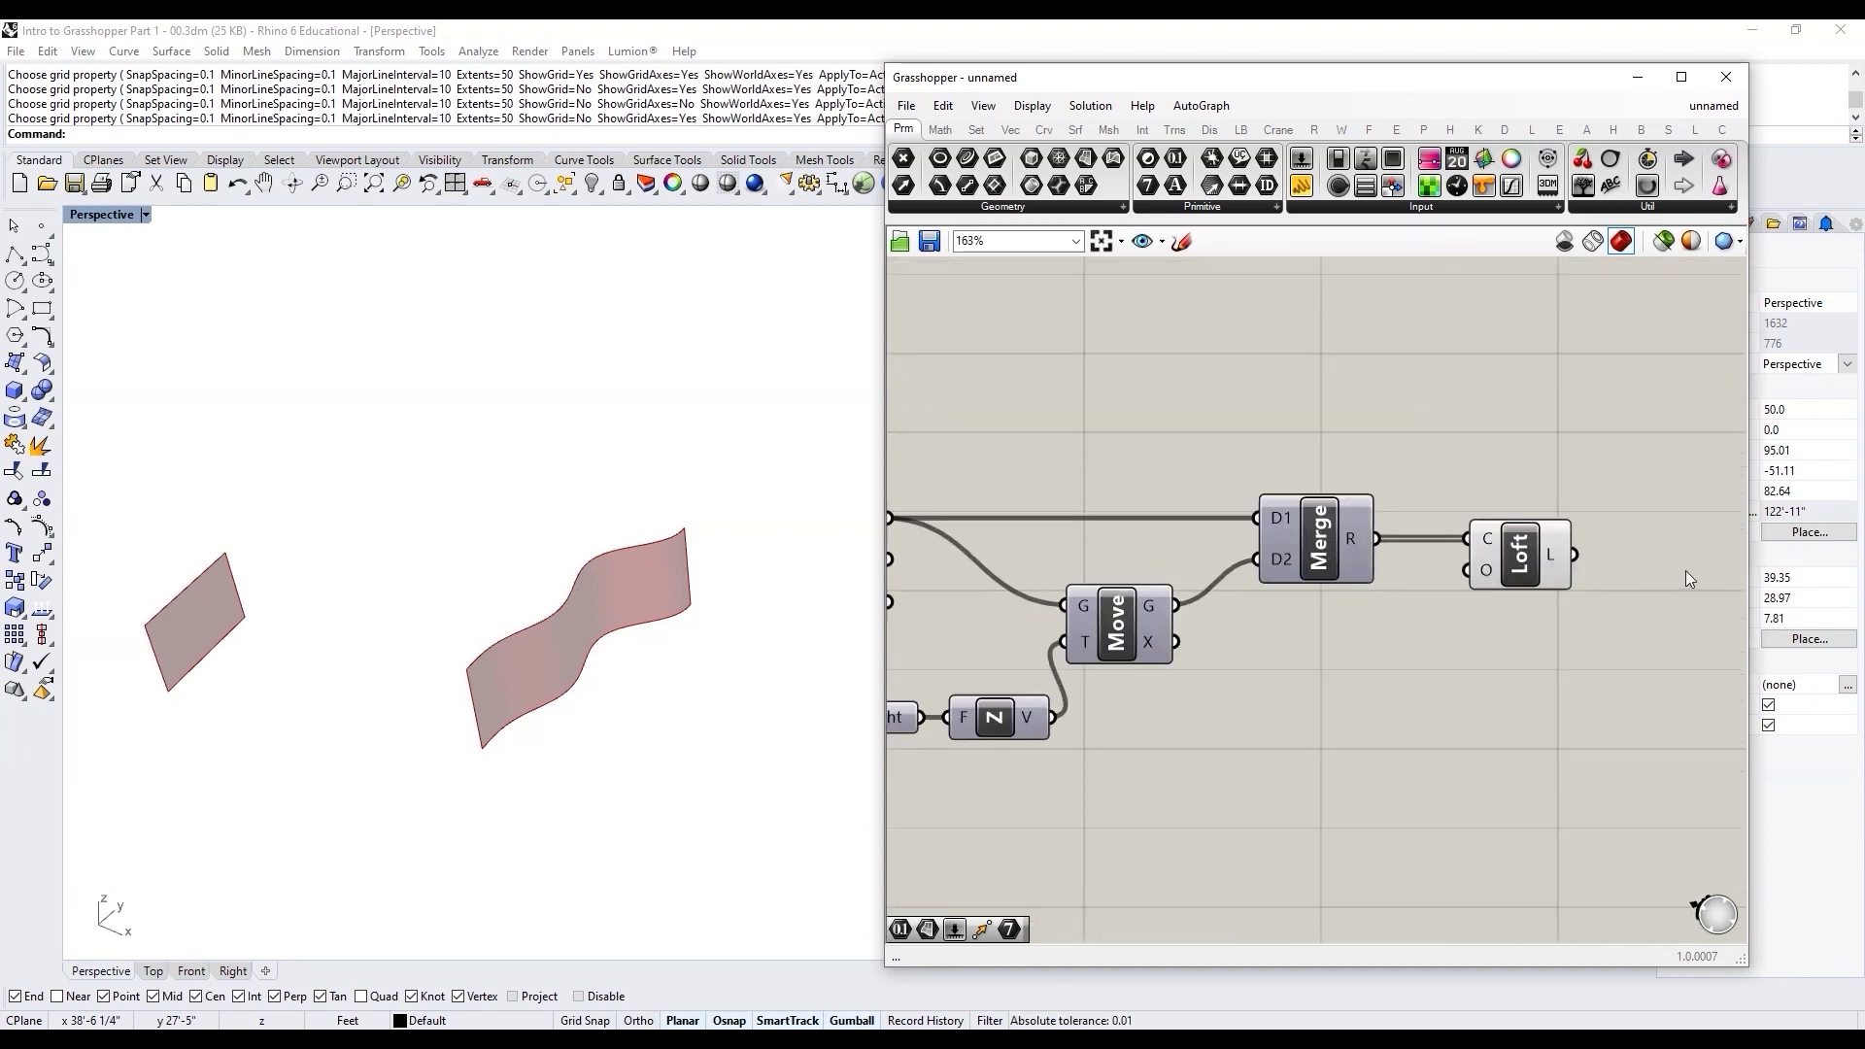
{"action": "double_click", "coordinate": [1686, 569]}
{"action": "type", "text": "sur"}
{"action": "left_click", "coordinate": [1641, 521]}
{"action": "left_click", "coordinate": [1520, 558]}
{"action": "scroll", "coordinate": [1499, 580], "scroll_direction": "down", "scroll_amount": 2}
{"action": "left_click_drag", "start_coordinate": [1504, 572], "coordinate": [1561, 582]}
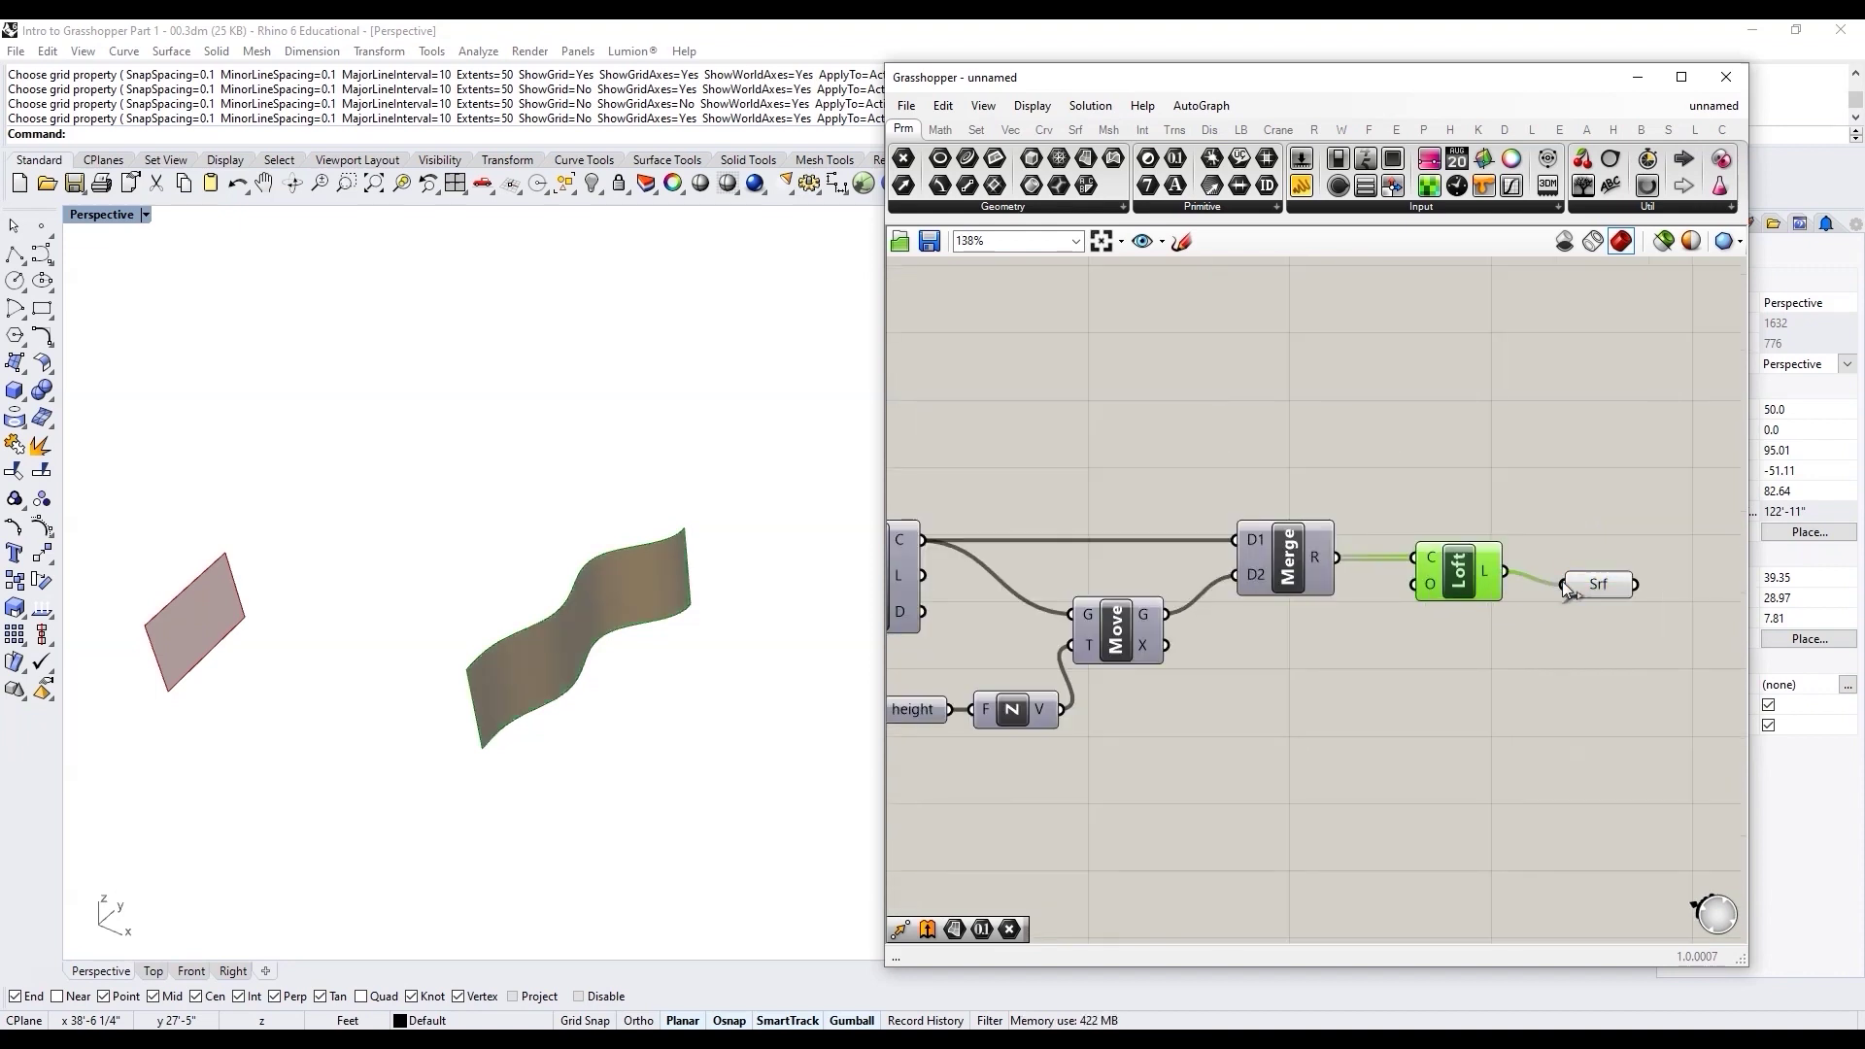
Step: Name the new Surface parameter curved_srf
{"action": "right_click", "coordinate": [1593, 583]}
{"action": "type", "text": "curved"}
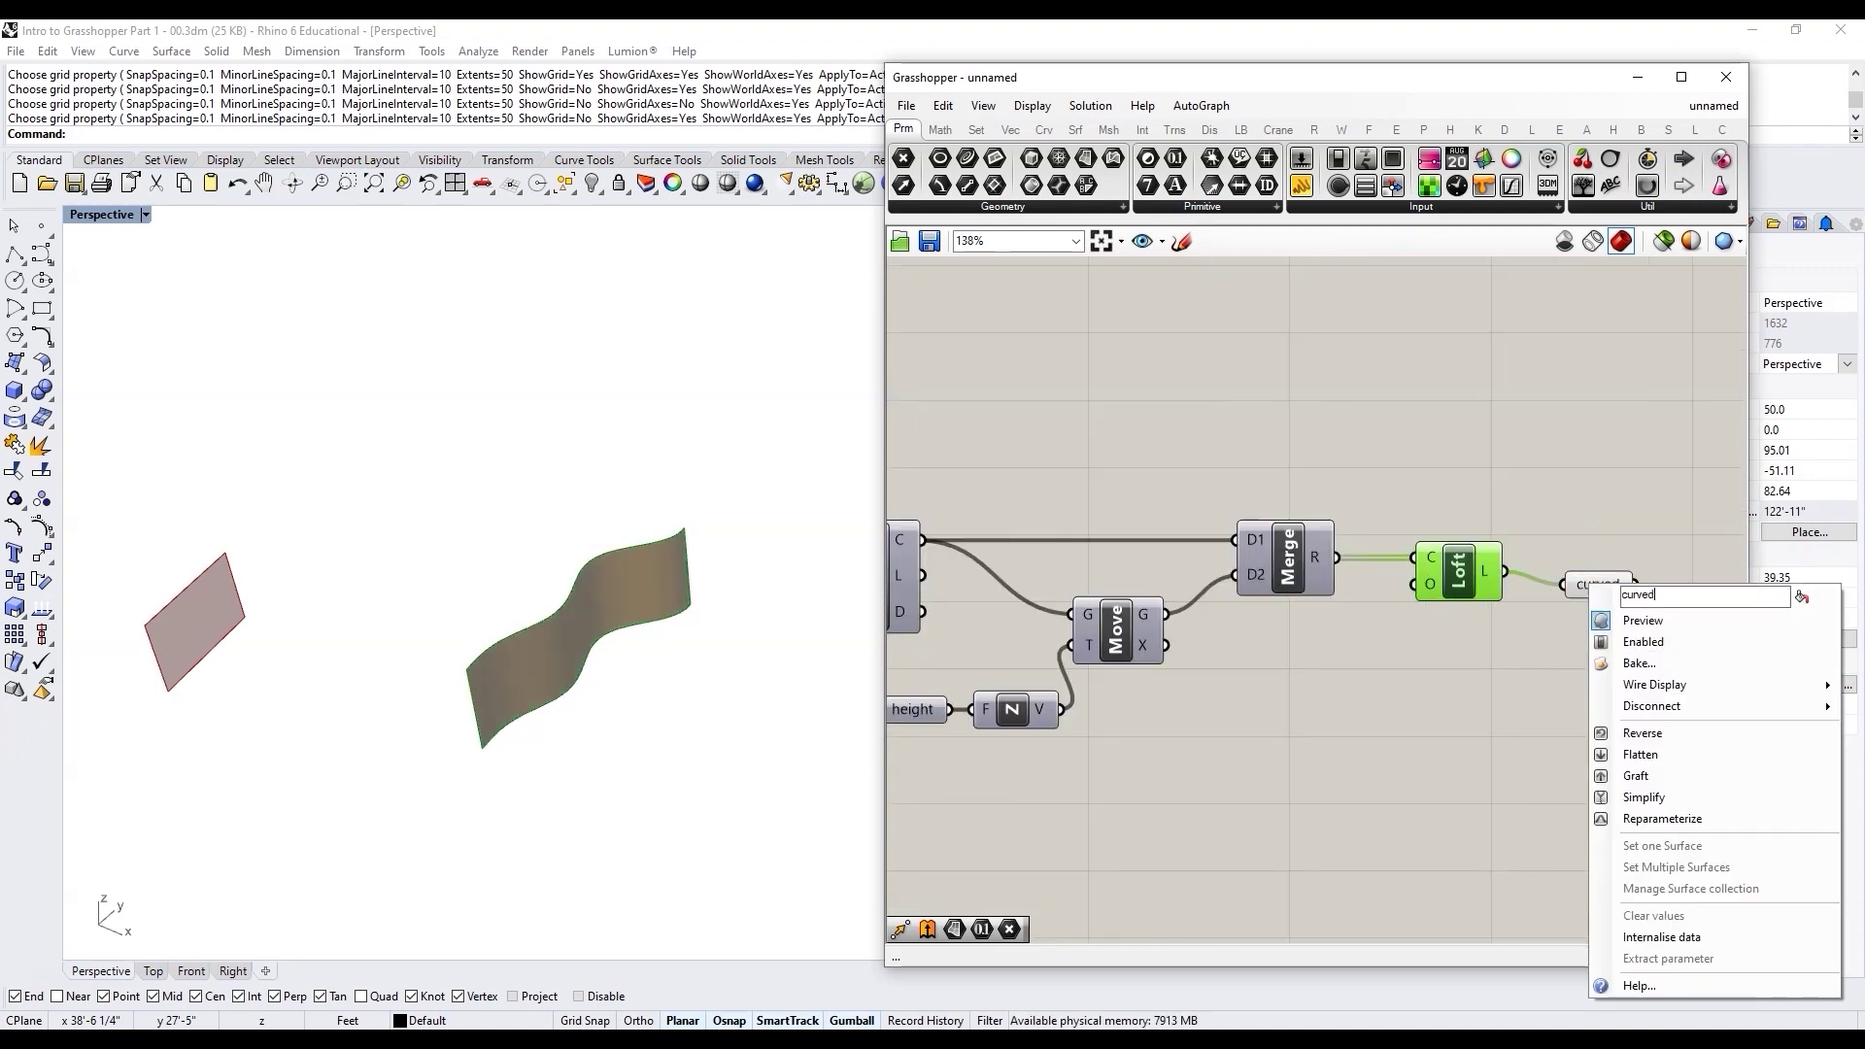
{"action": "key", "text": "Return"}
{"action": "right_click", "coordinate": [1584, 585]}
{"action": "type", "text": "_srf"}
{"action": "key", "text": "Return"}
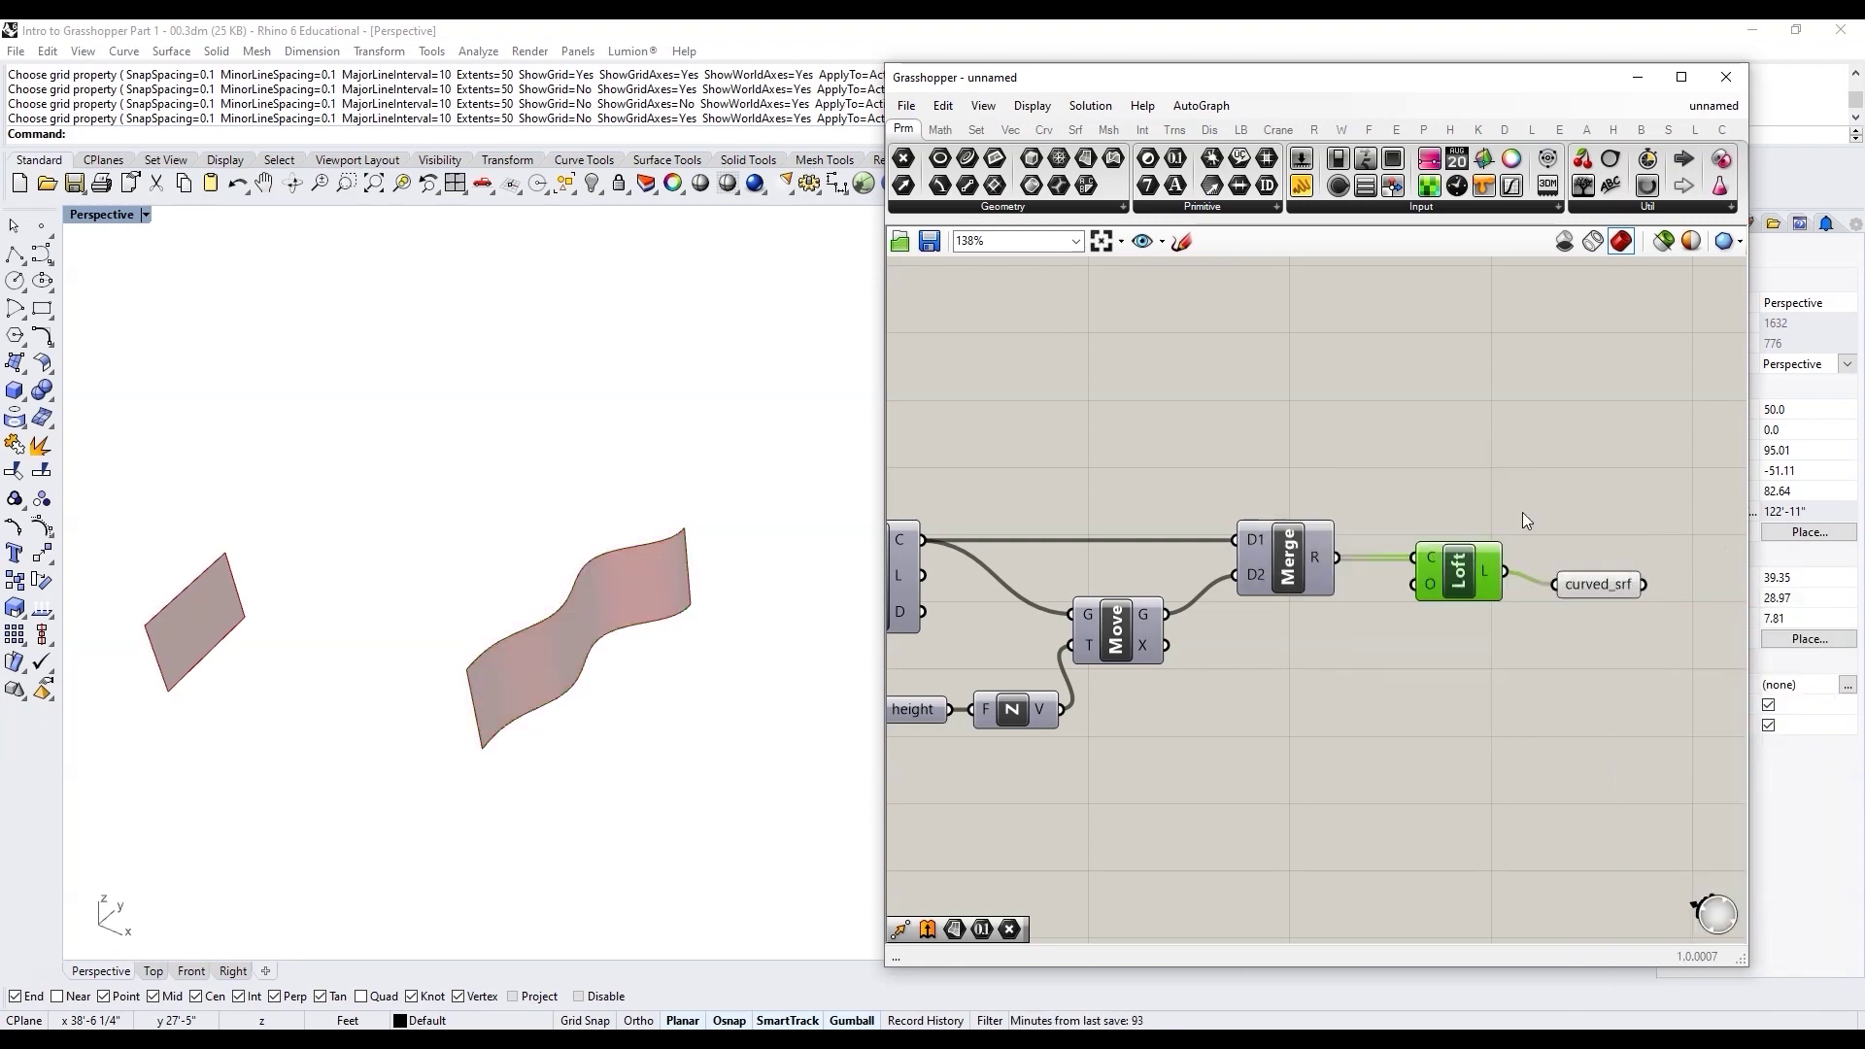
Step: Place a connected copy of curved_srf farther right, turn off the original's preview, and move the original close to the Loft
{"action": "scroll", "coordinate": [1428, 606], "scroll_direction": "up", "scroll_amount": 2}
{"action": "left_click", "coordinate": [1443, 574]}
{"action": "left_click_drag", "start_coordinate": [1443, 574], "coordinate": [1687, 557], "text": "alt"}
{"action": "left_click", "coordinate": [1438, 561]}
{"action": "middle_click", "coordinate": [1422, 561]}
{"action": "left_click", "coordinate": [1476, 534]}
{"action": "left_click_drag", "start_coordinate": [1409, 571], "coordinate": [1344, 576]}
{"action": "scroll", "coordinate": [1384, 608], "scroll_direction": "down", "scroll_amount": 6}
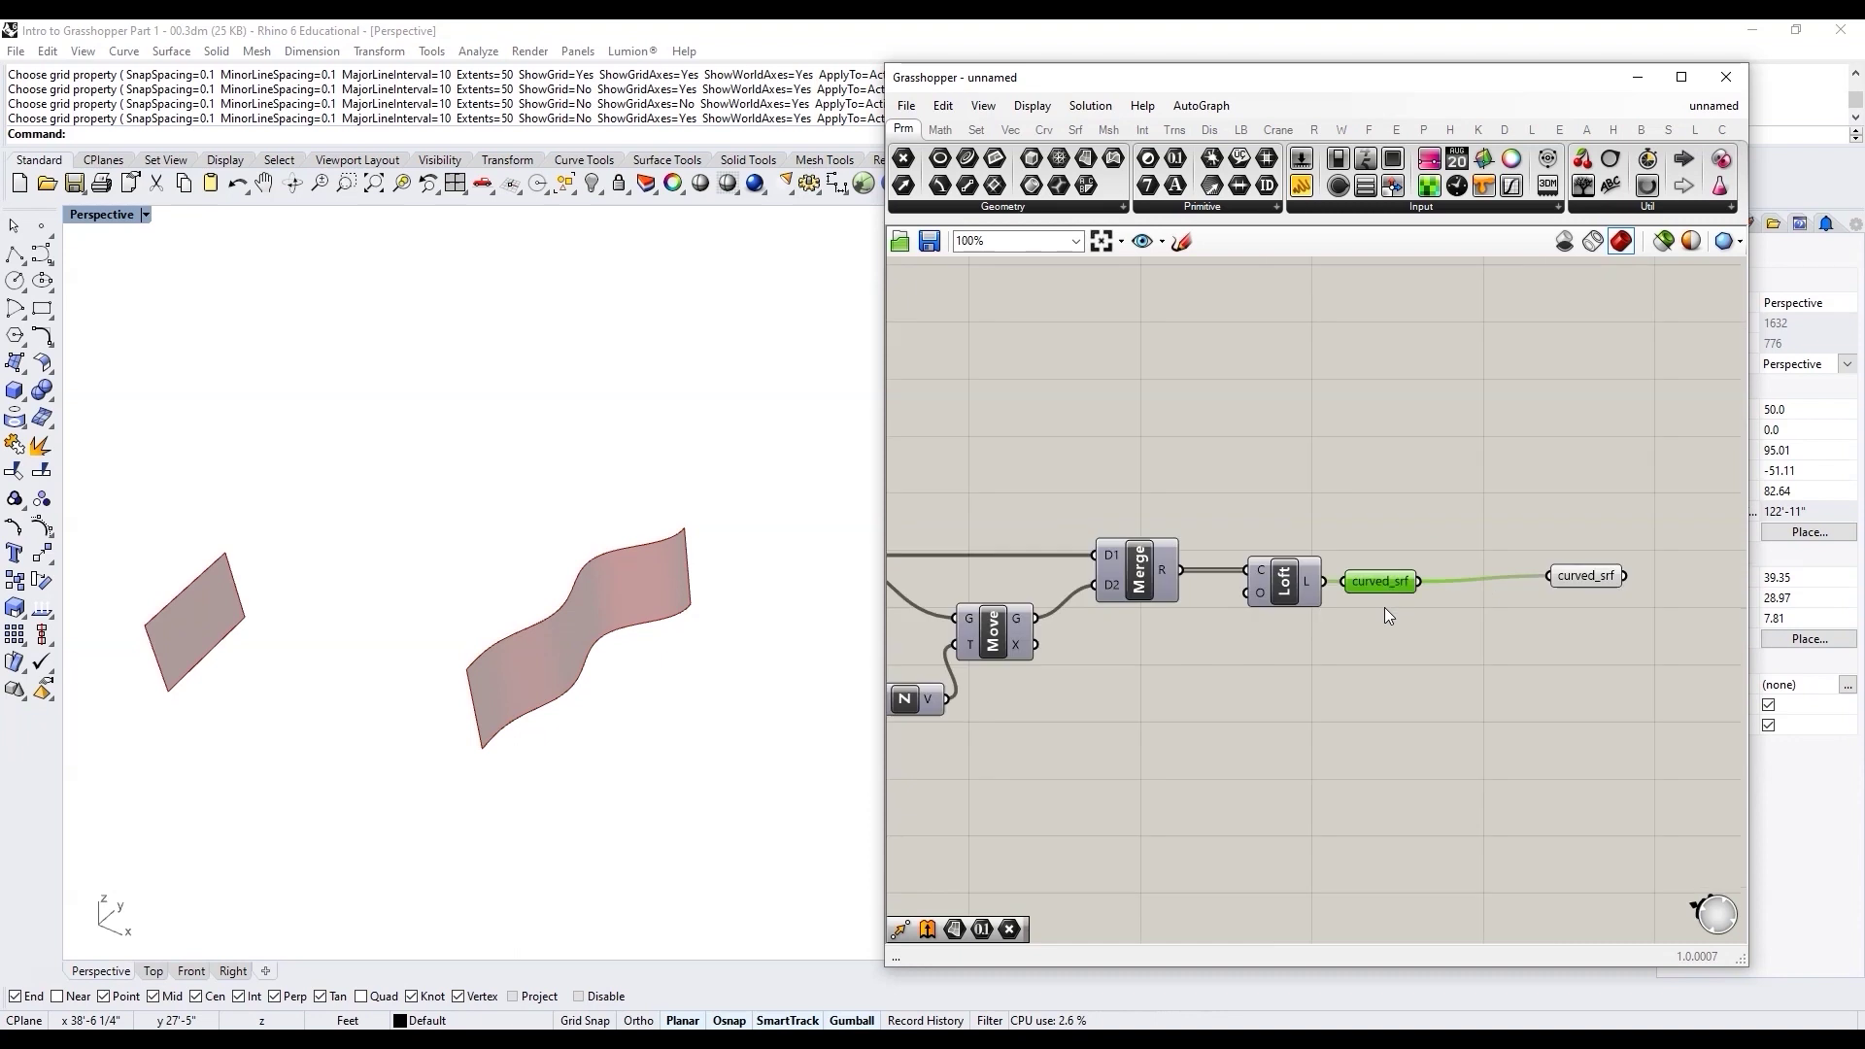
Step: Cluster all components from the input parameters through the first curved_srf parameter, leaving out the sliders and Graph Mapper chain
{"action": "left_click_drag", "start_coordinate": [1556, 674], "coordinate": [1059, 557]}
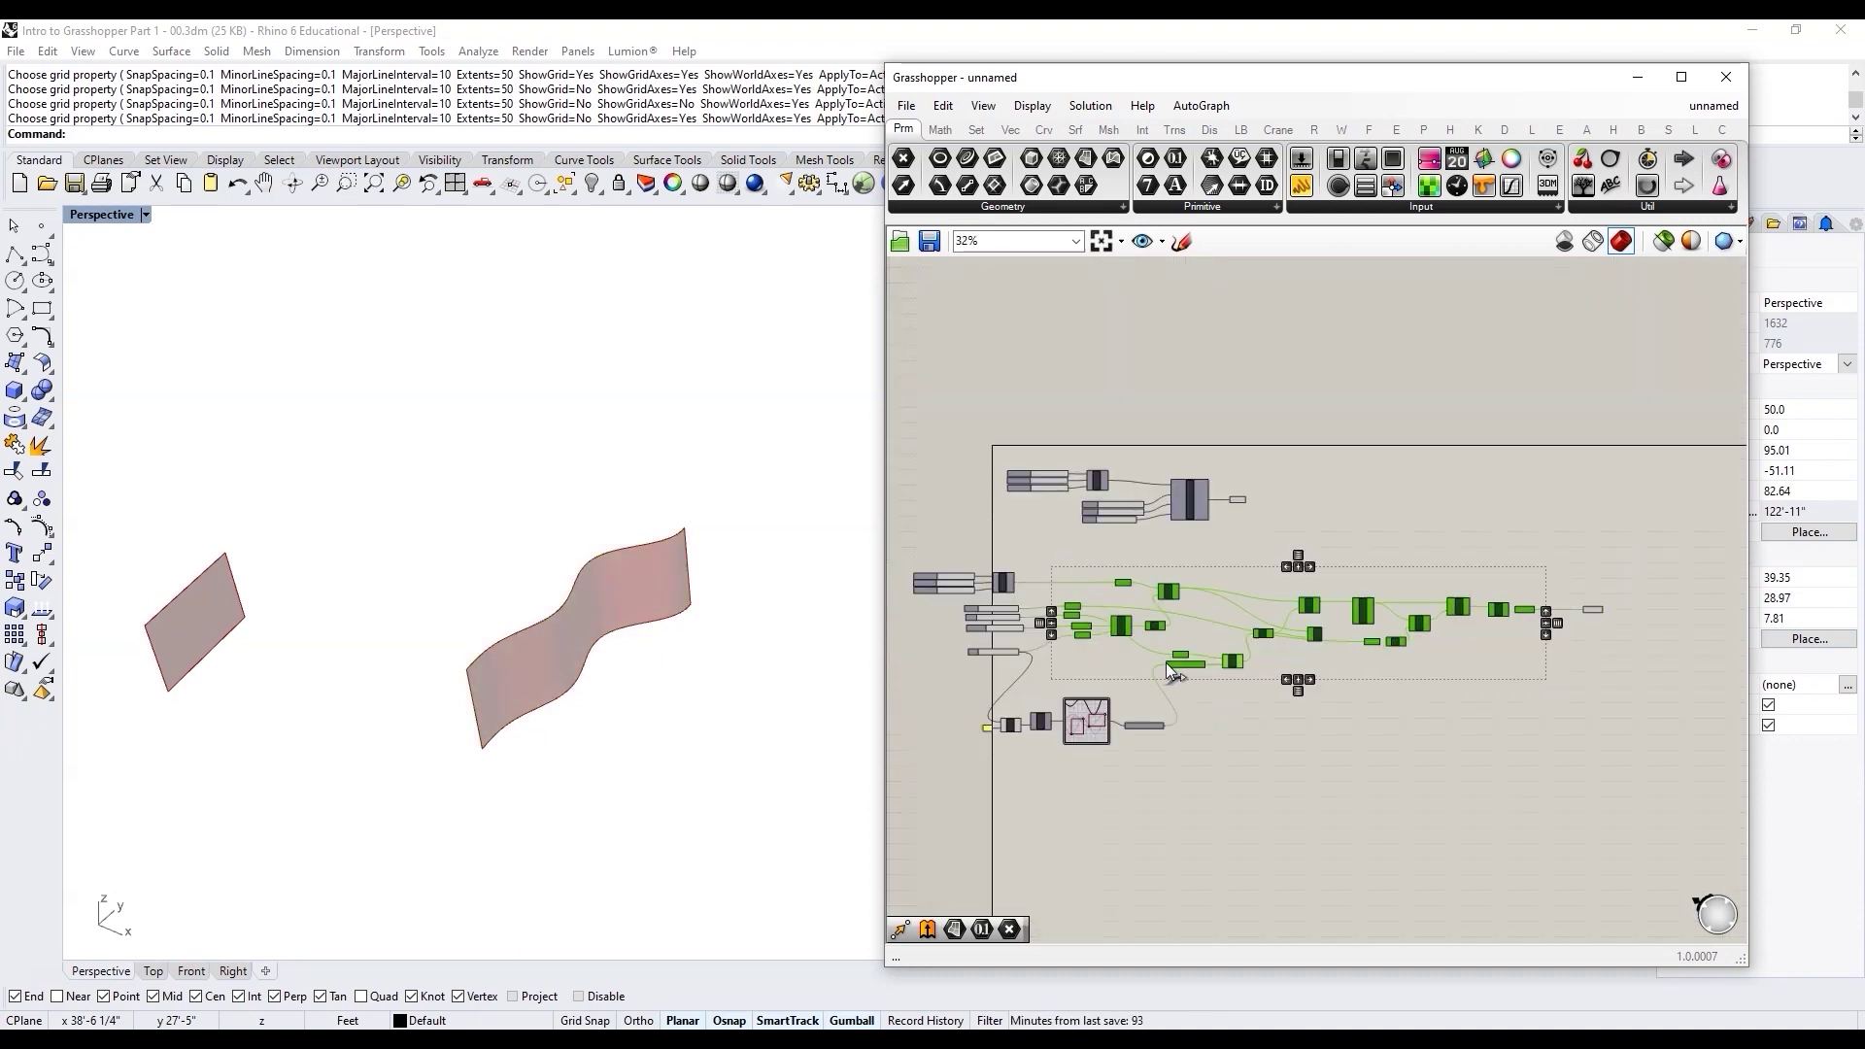
{"action": "scroll", "coordinate": [1066, 631], "scroll_direction": "up", "scroll_amount": 4}
{"action": "scroll", "coordinate": [1022, 619], "scroll_direction": "up", "scroll_amount": 2}
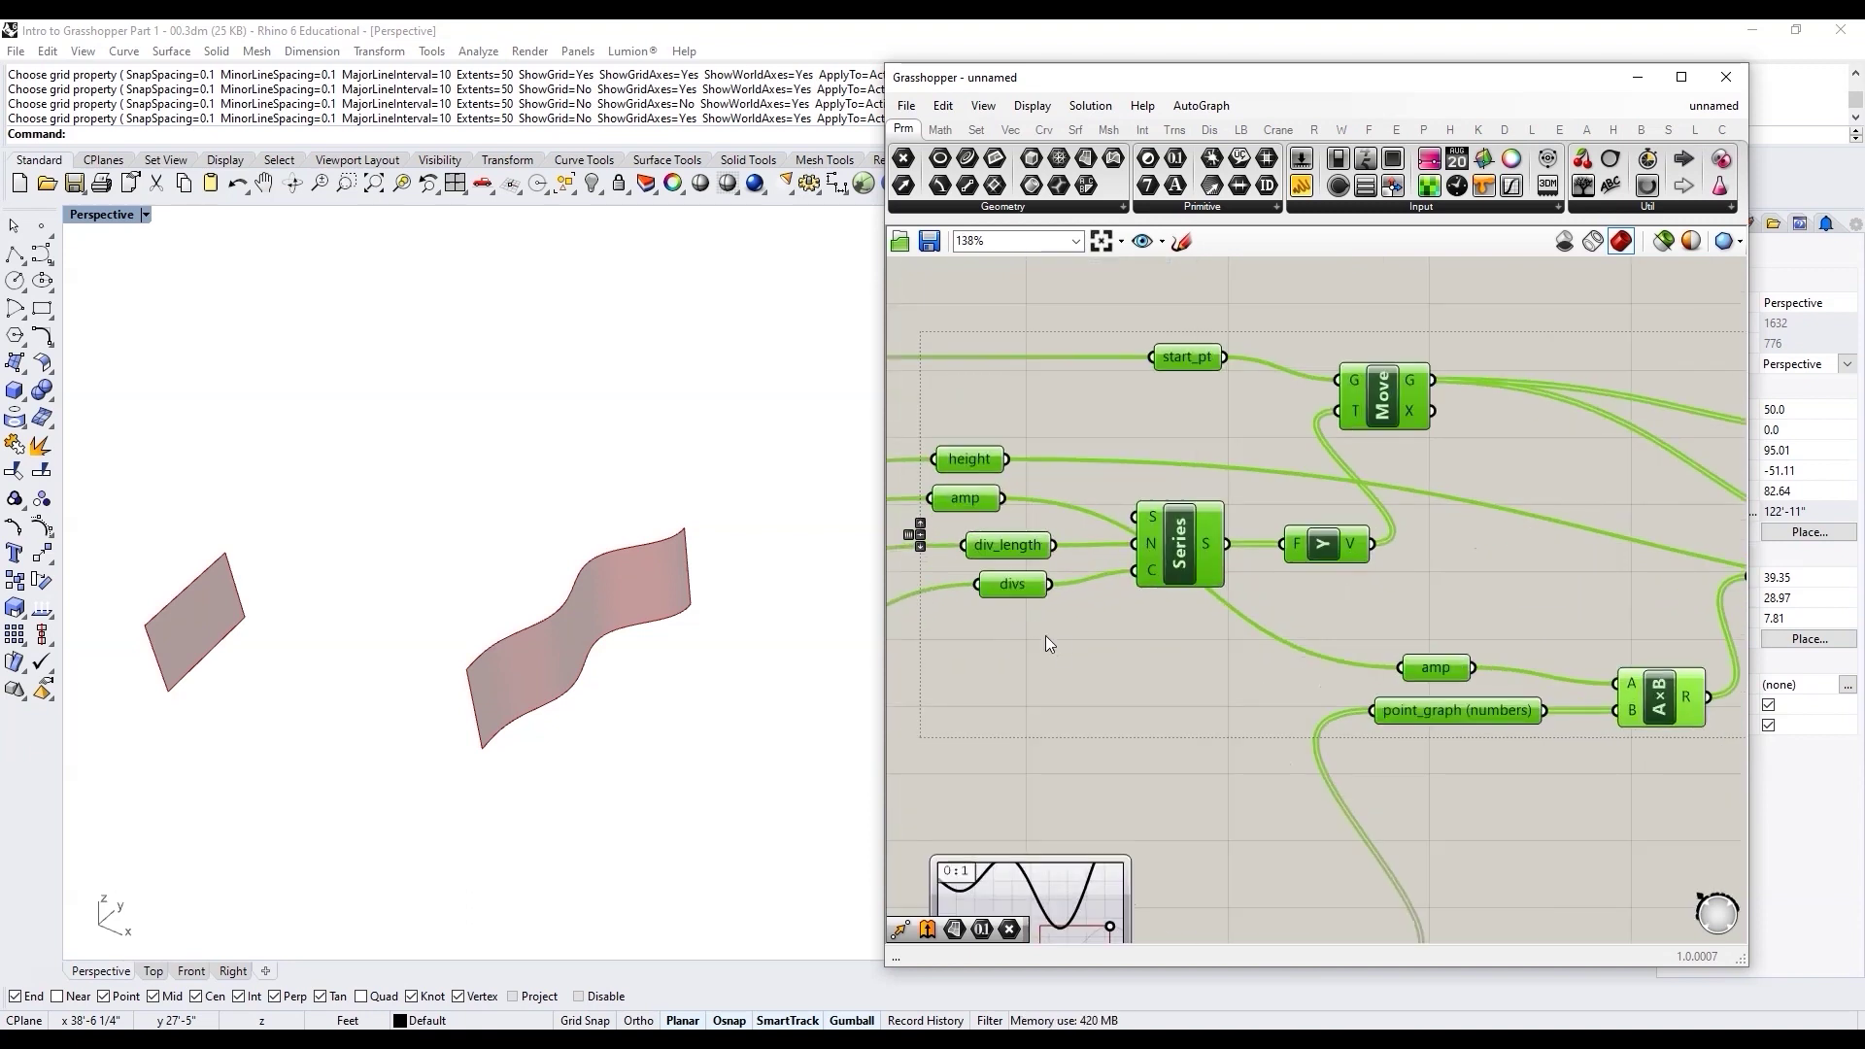
{"action": "scroll", "coordinate": [1039, 643], "scroll_direction": "down", "scroll_amount": 4}
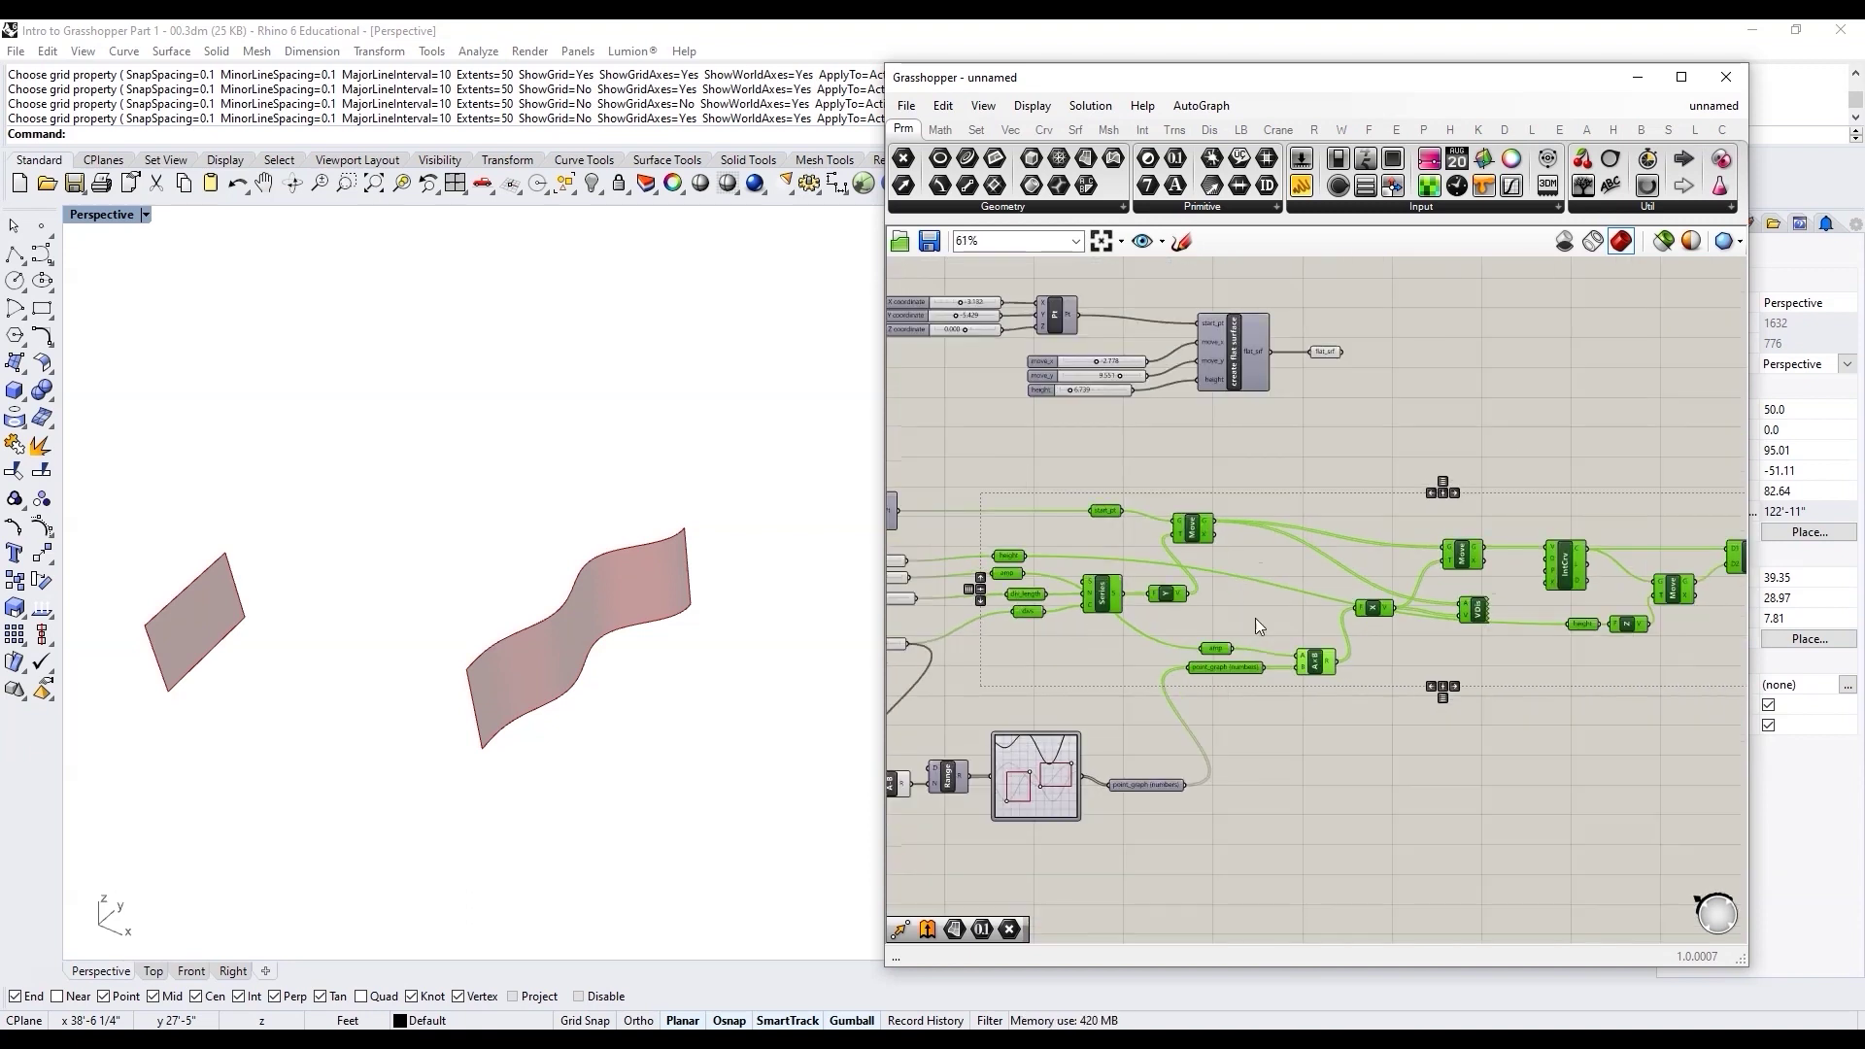
{"action": "middle_click", "coordinate": [1340, 583]}
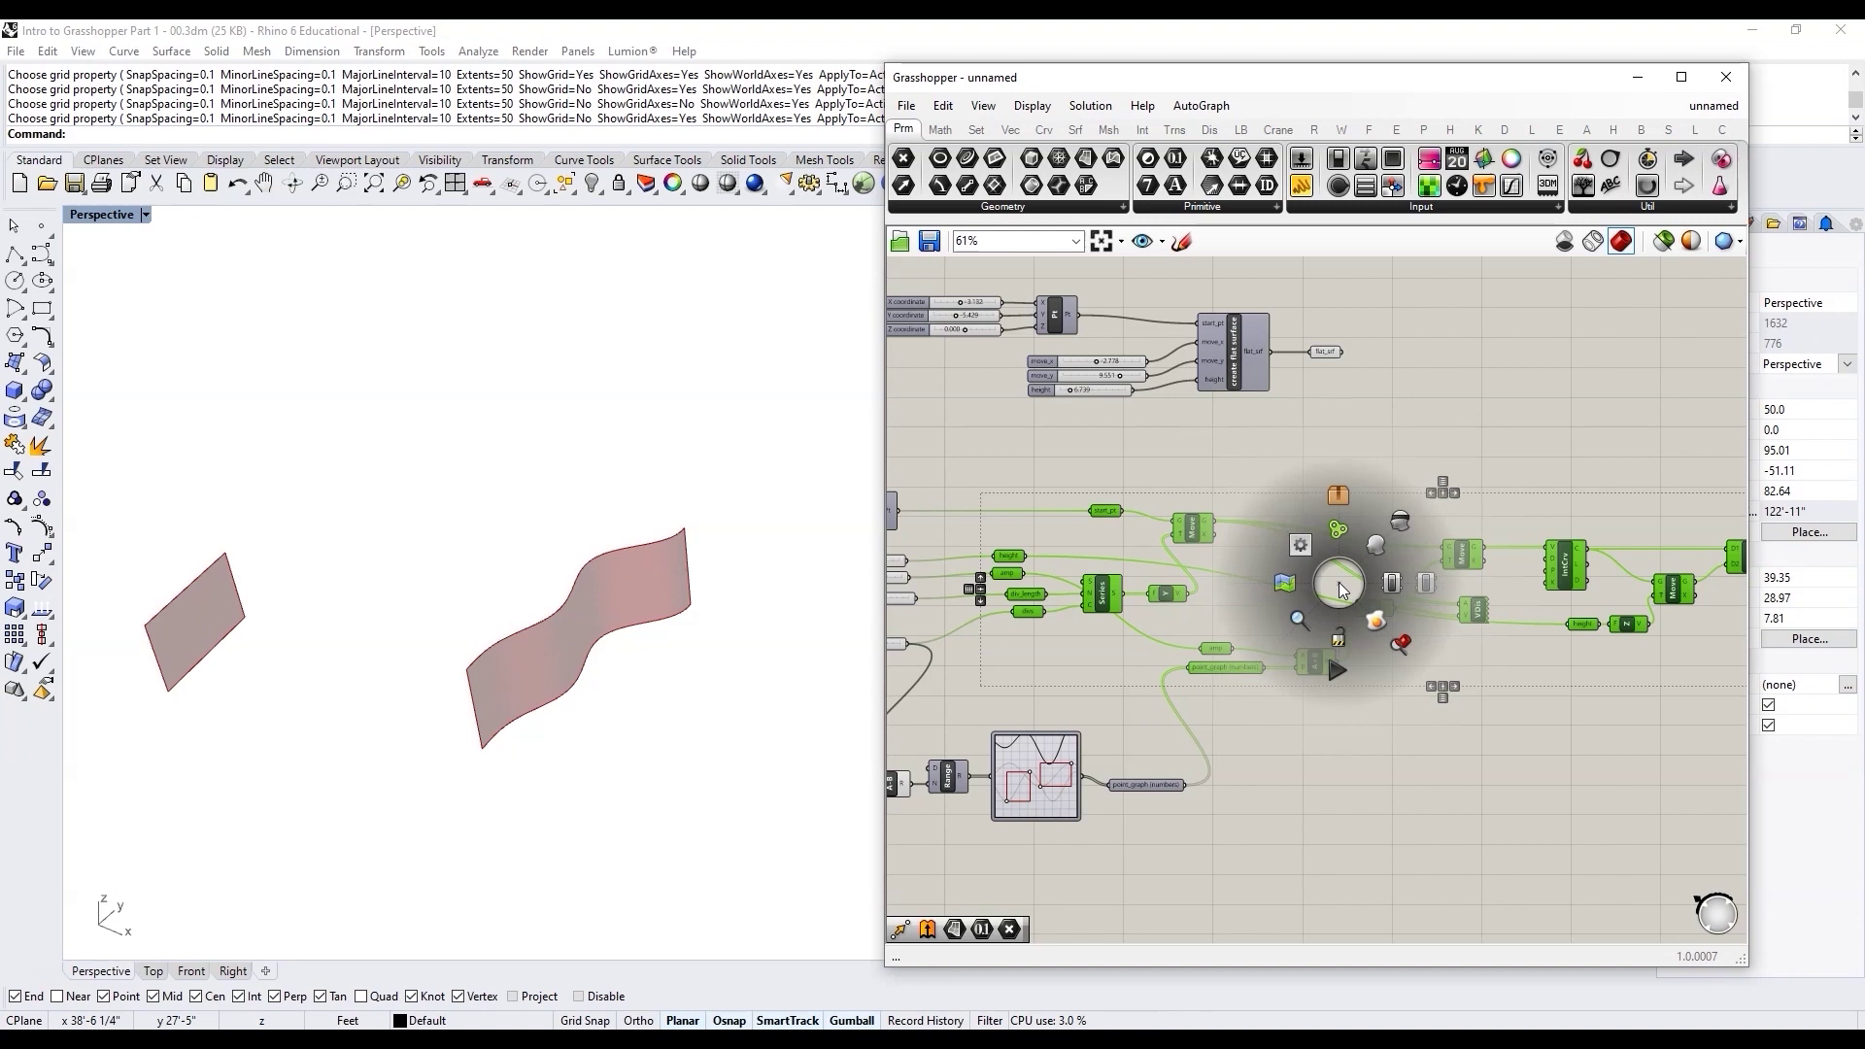
{"action": "left_click", "coordinate": [1346, 499]}
Step: Move the remaining curved_srf parameter close to the new cluster and turn off the cluster's preview
{"action": "scroll", "coordinate": [1371, 638], "scroll_direction": "up", "scroll_amount": 3}
{"action": "left_click_drag", "start_coordinate": [1509, 559], "coordinate": [1216, 557]}
{"action": "scroll", "coordinate": [1347, 630], "scroll_direction": "down", "scroll_amount": 5}
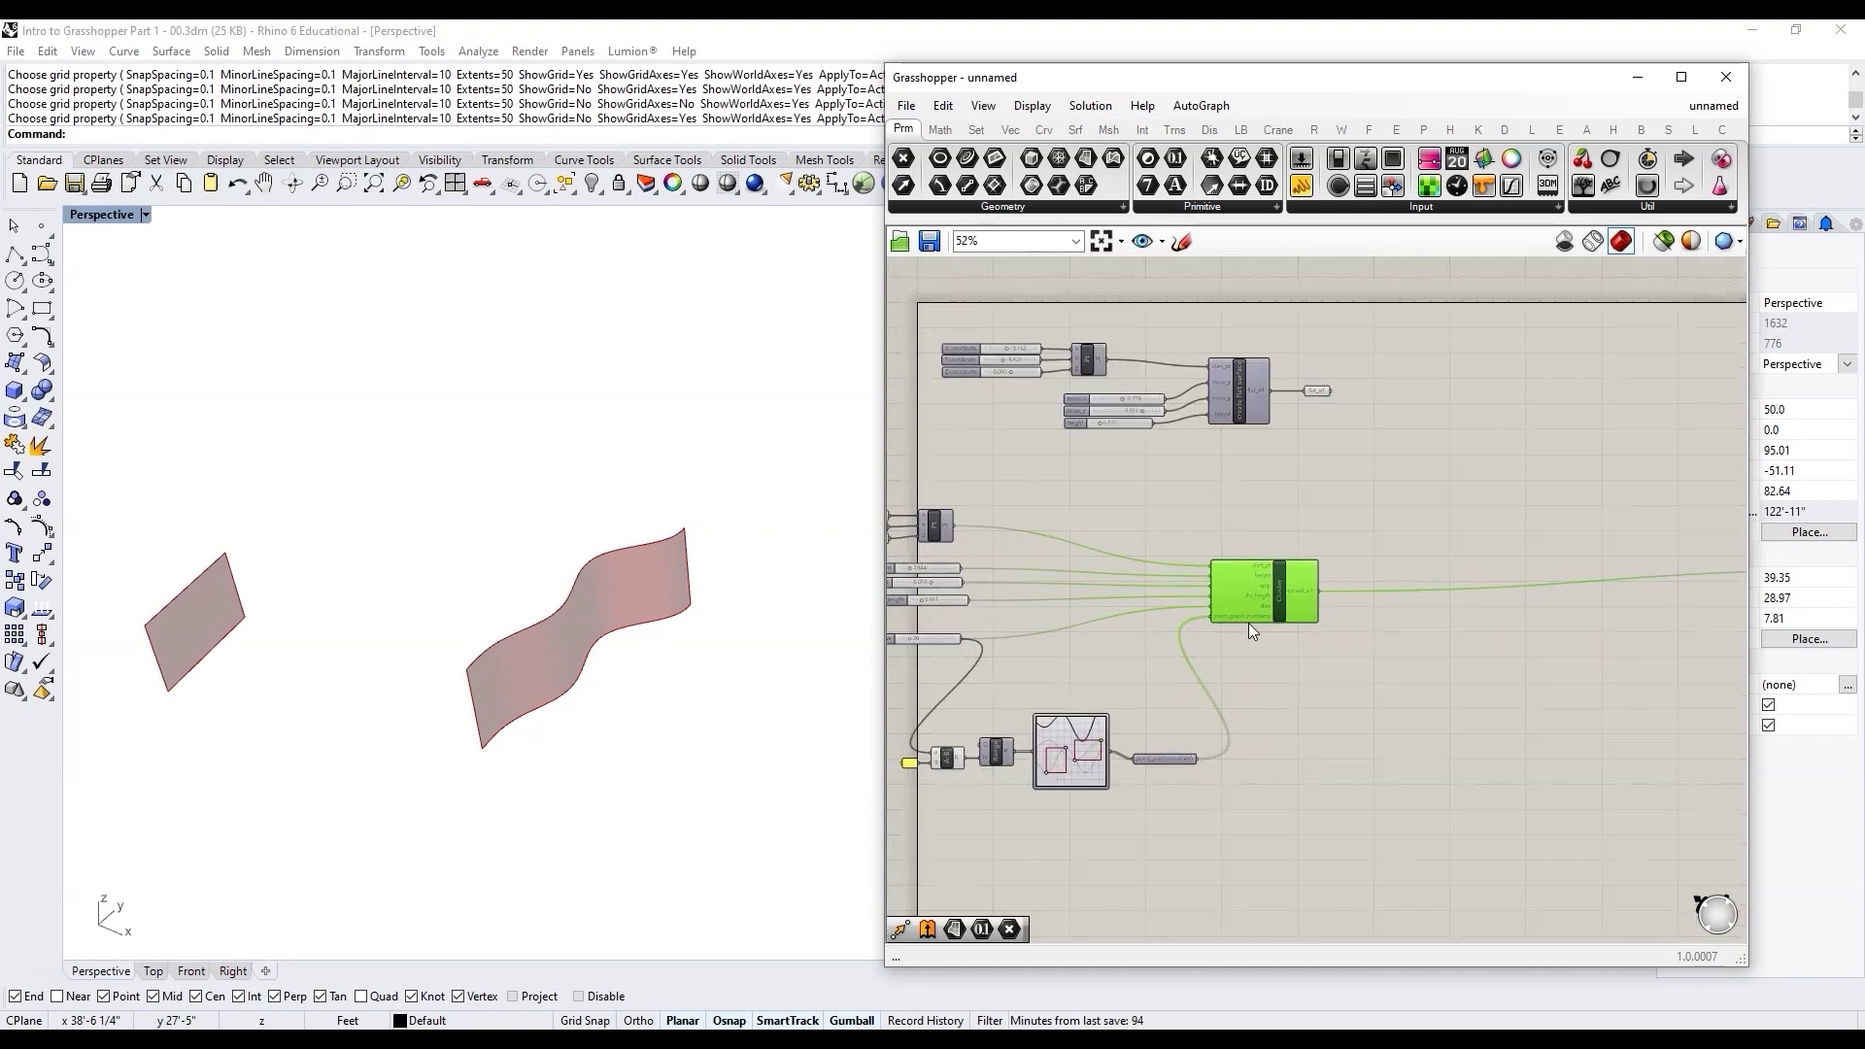
{"action": "scroll", "coordinate": [1258, 600], "scroll_direction": "up", "scroll_amount": 4}
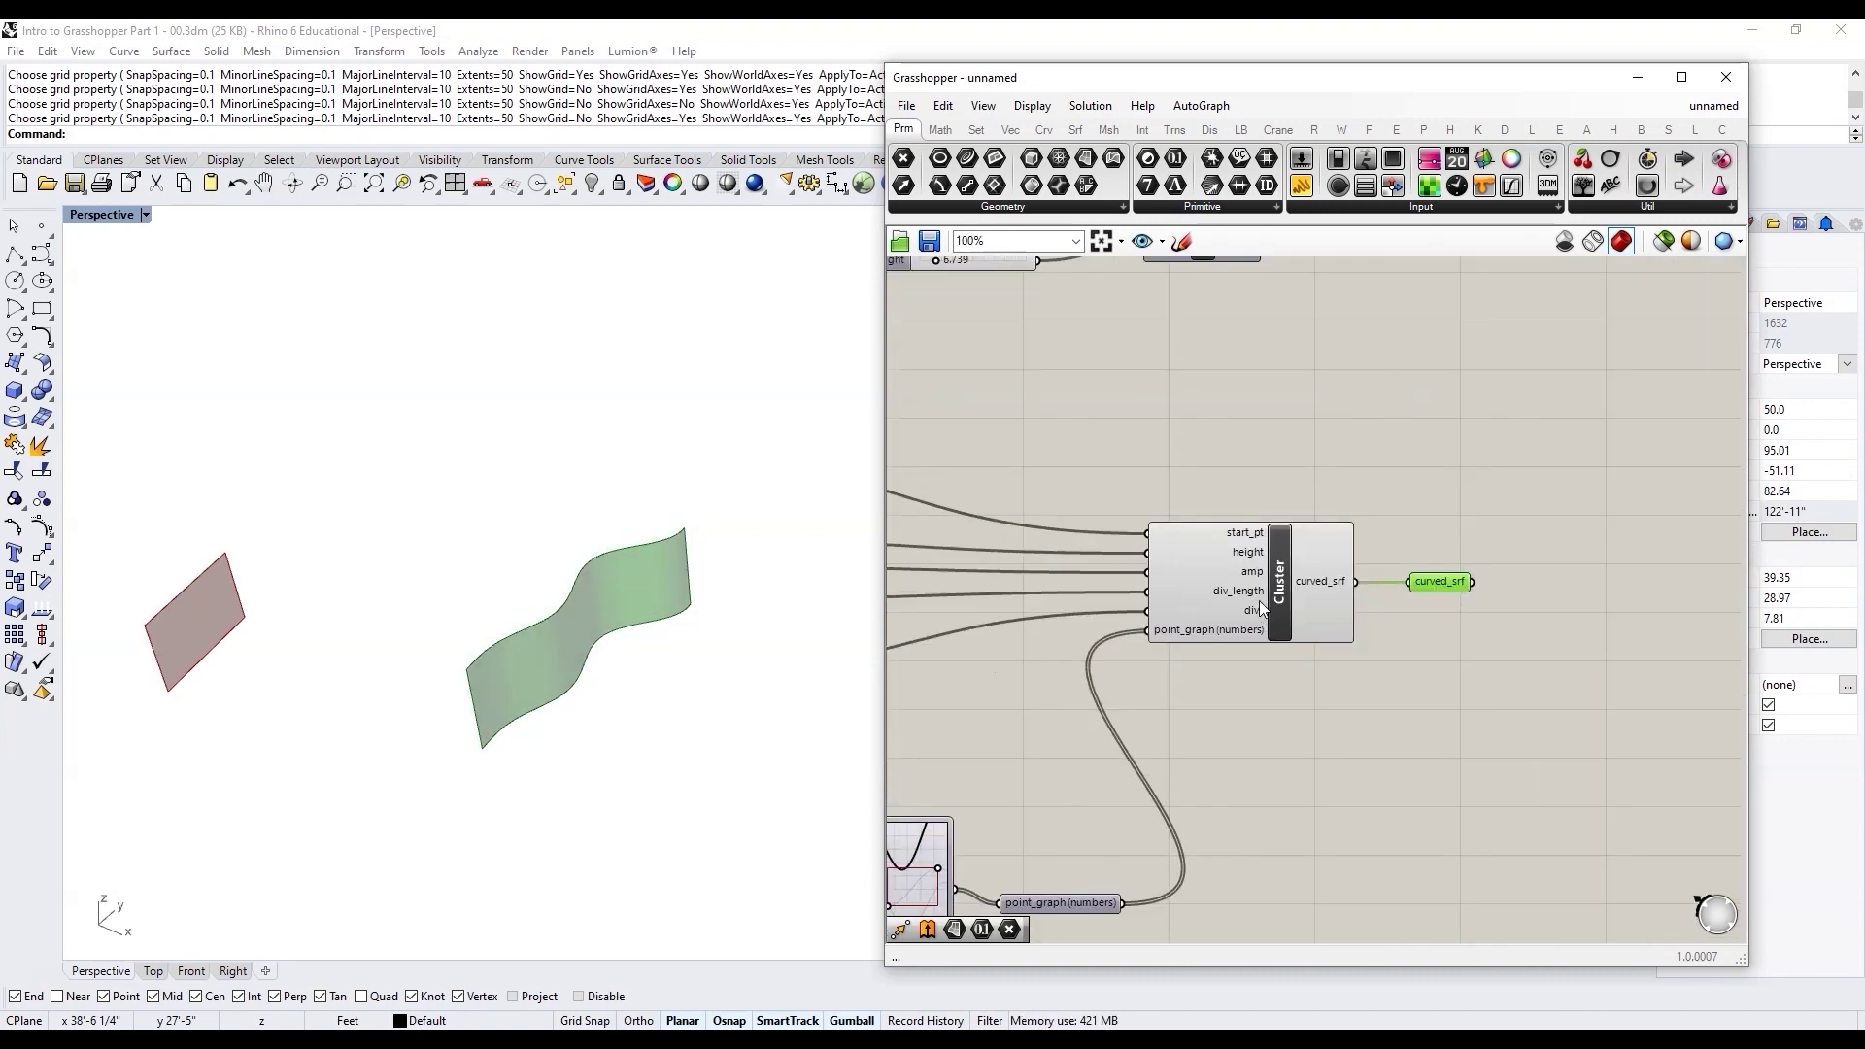
{"action": "middle_click", "coordinate": [1278, 579]}
{"action": "left_click", "coordinate": [1514, 596]}
Step: Move the subtraction, Range, Graph Mapper and point_graph (numbers) chain up closer to the sliders
{"action": "scroll", "coordinate": [1476, 621], "scroll_direction": "down", "scroll_amount": 3}
{"action": "scroll", "coordinate": [1136, 740], "scroll_direction": "up", "scroll_amount": 3}
{"action": "left_click_drag", "start_coordinate": [1354, 765], "coordinate": [1338, 754]}
{"action": "left_click_drag", "start_coordinate": [1366, 822], "coordinate": [969, 699]}
{"action": "left_click_drag", "start_coordinate": [1026, 763], "coordinate": [1052, 660]}
{"action": "scroll", "coordinate": [929, 572], "scroll_direction": "up", "scroll_amount": 5}
Step: Line up the divs slider directly beneath div_length and set div_length to 0.800
{"action": "right_click_drag", "start_coordinate": [930, 572], "coordinate": [1063, 627]}
{"action": "mouse_move", "coordinate": [1062, 628]}
{"action": "left_mouse_down"}
{"action": "mouse_move", "coordinate": [998, 599]}
{"action": "mouse_move", "coordinate": [1080, 598]}
{"action": "mouse_move", "coordinate": [1050, 598]}
{"action": "left_mouse_up"}
{"action": "scroll", "coordinate": [1122, 579], "scroll_direction": "up", "scroll_amount": 3}
{"action": "left_click", "coordinate": [1117, 667]}
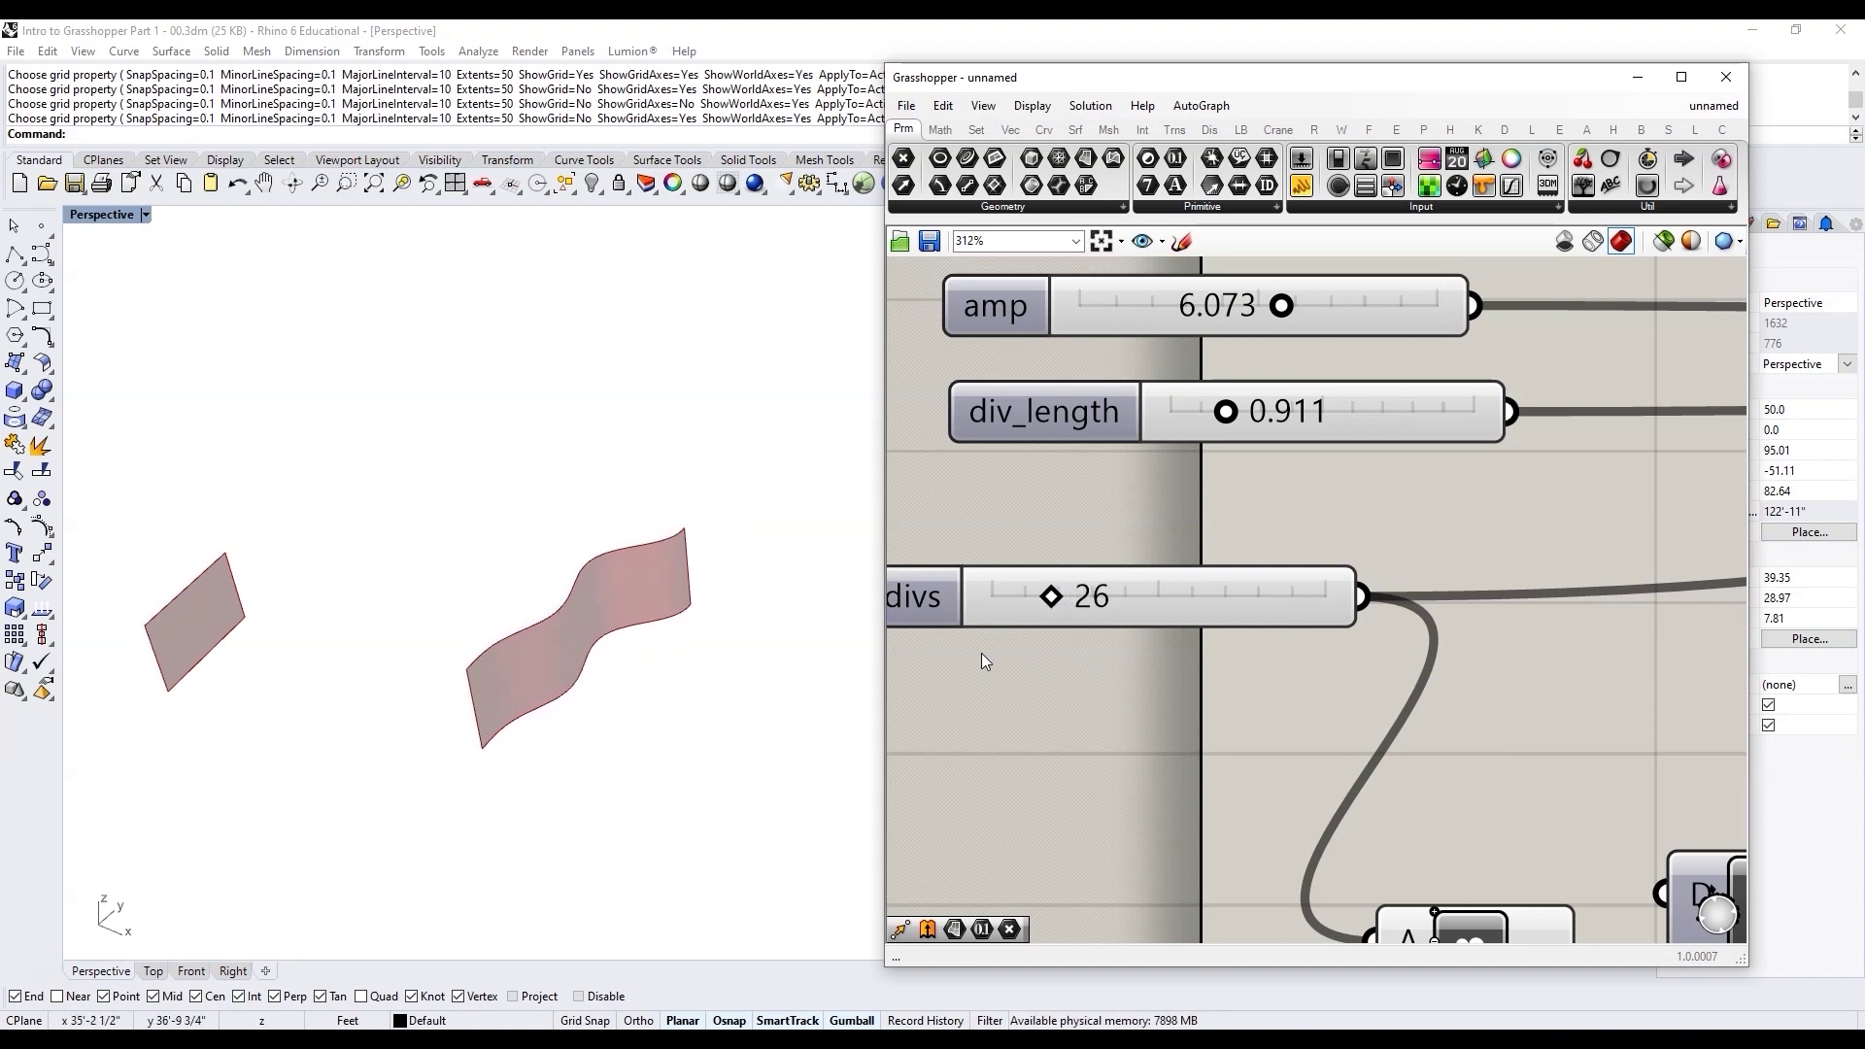
{"action": "scroll", "coordinate": [1149, 606], "scroll_direction": "down", "scroll_amount": 2}
{"action": "left_click_drag", "start_coordinate": [1202, 486], "coordinate": [1194, 485]}
{"action": "left_click_drag", "start_coordinate": [973, 623], "coordinate": [1030, 538]}
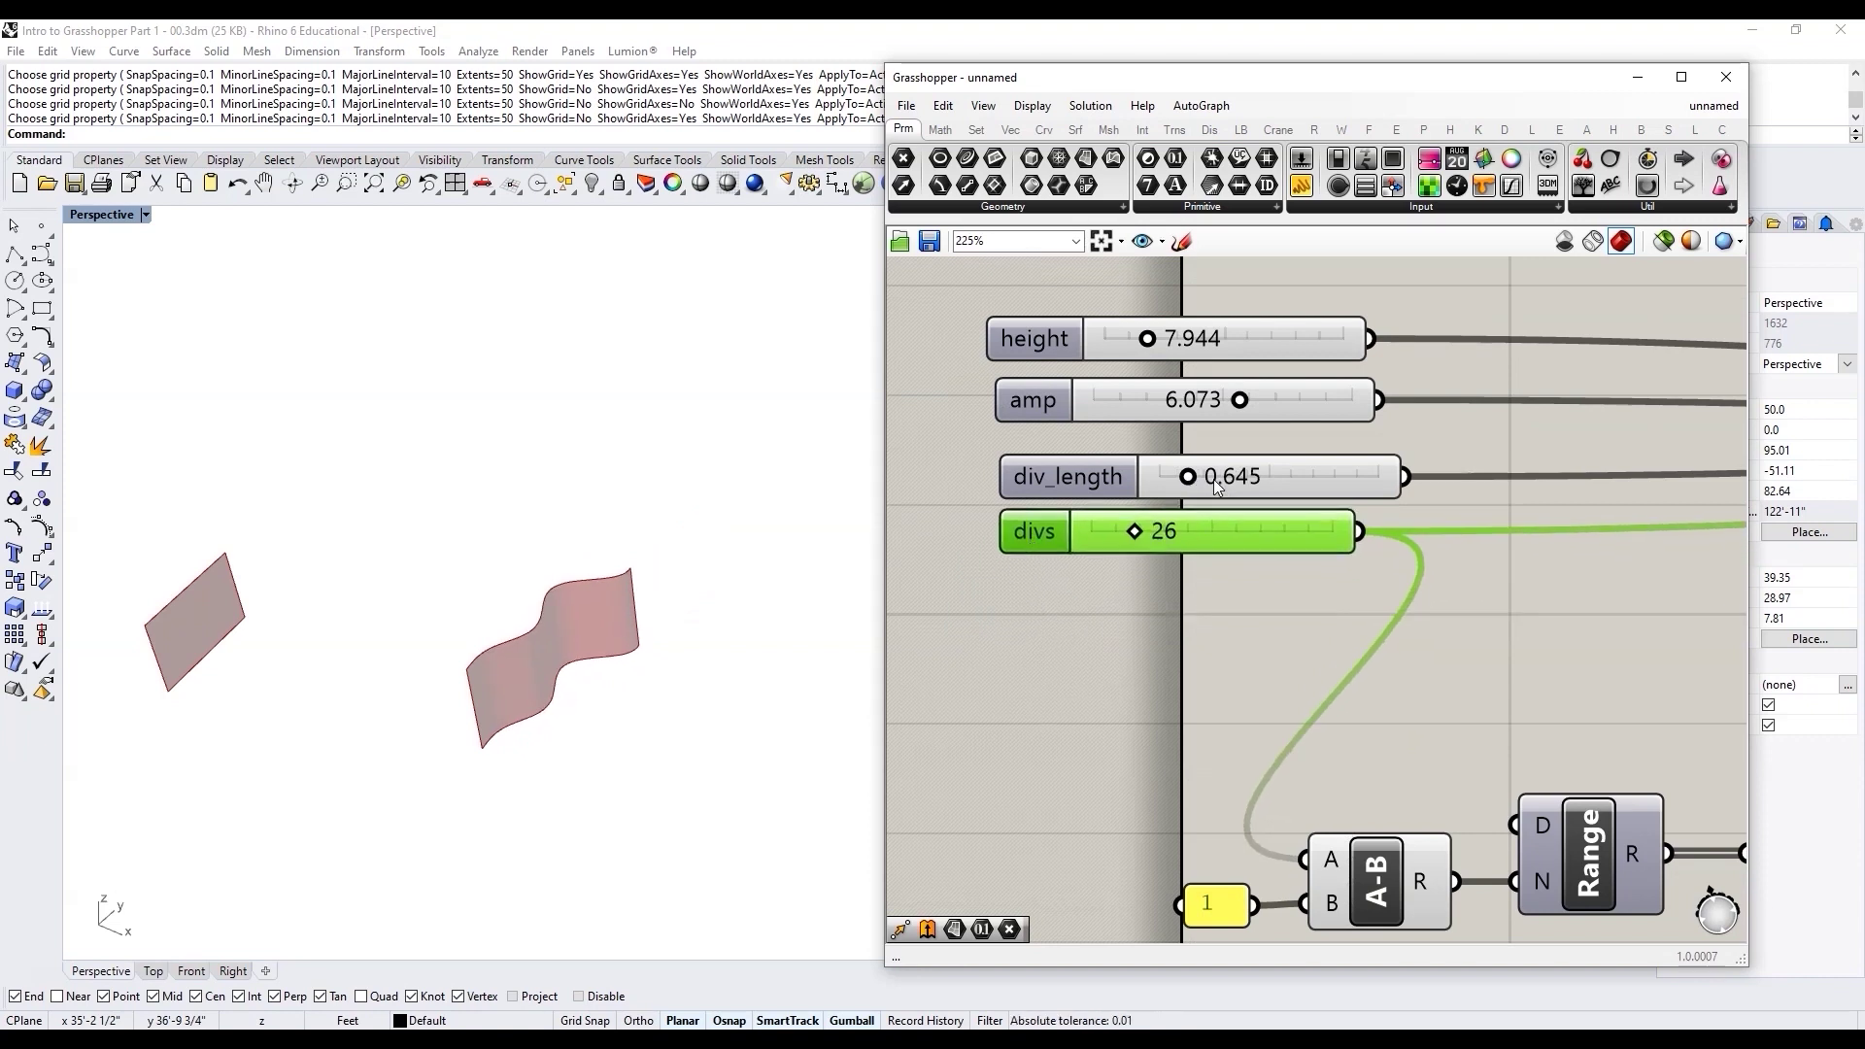
{"action": "left_click_drag", "start_coordinate": [1193, 479], "coordinate": [1200, 479]}
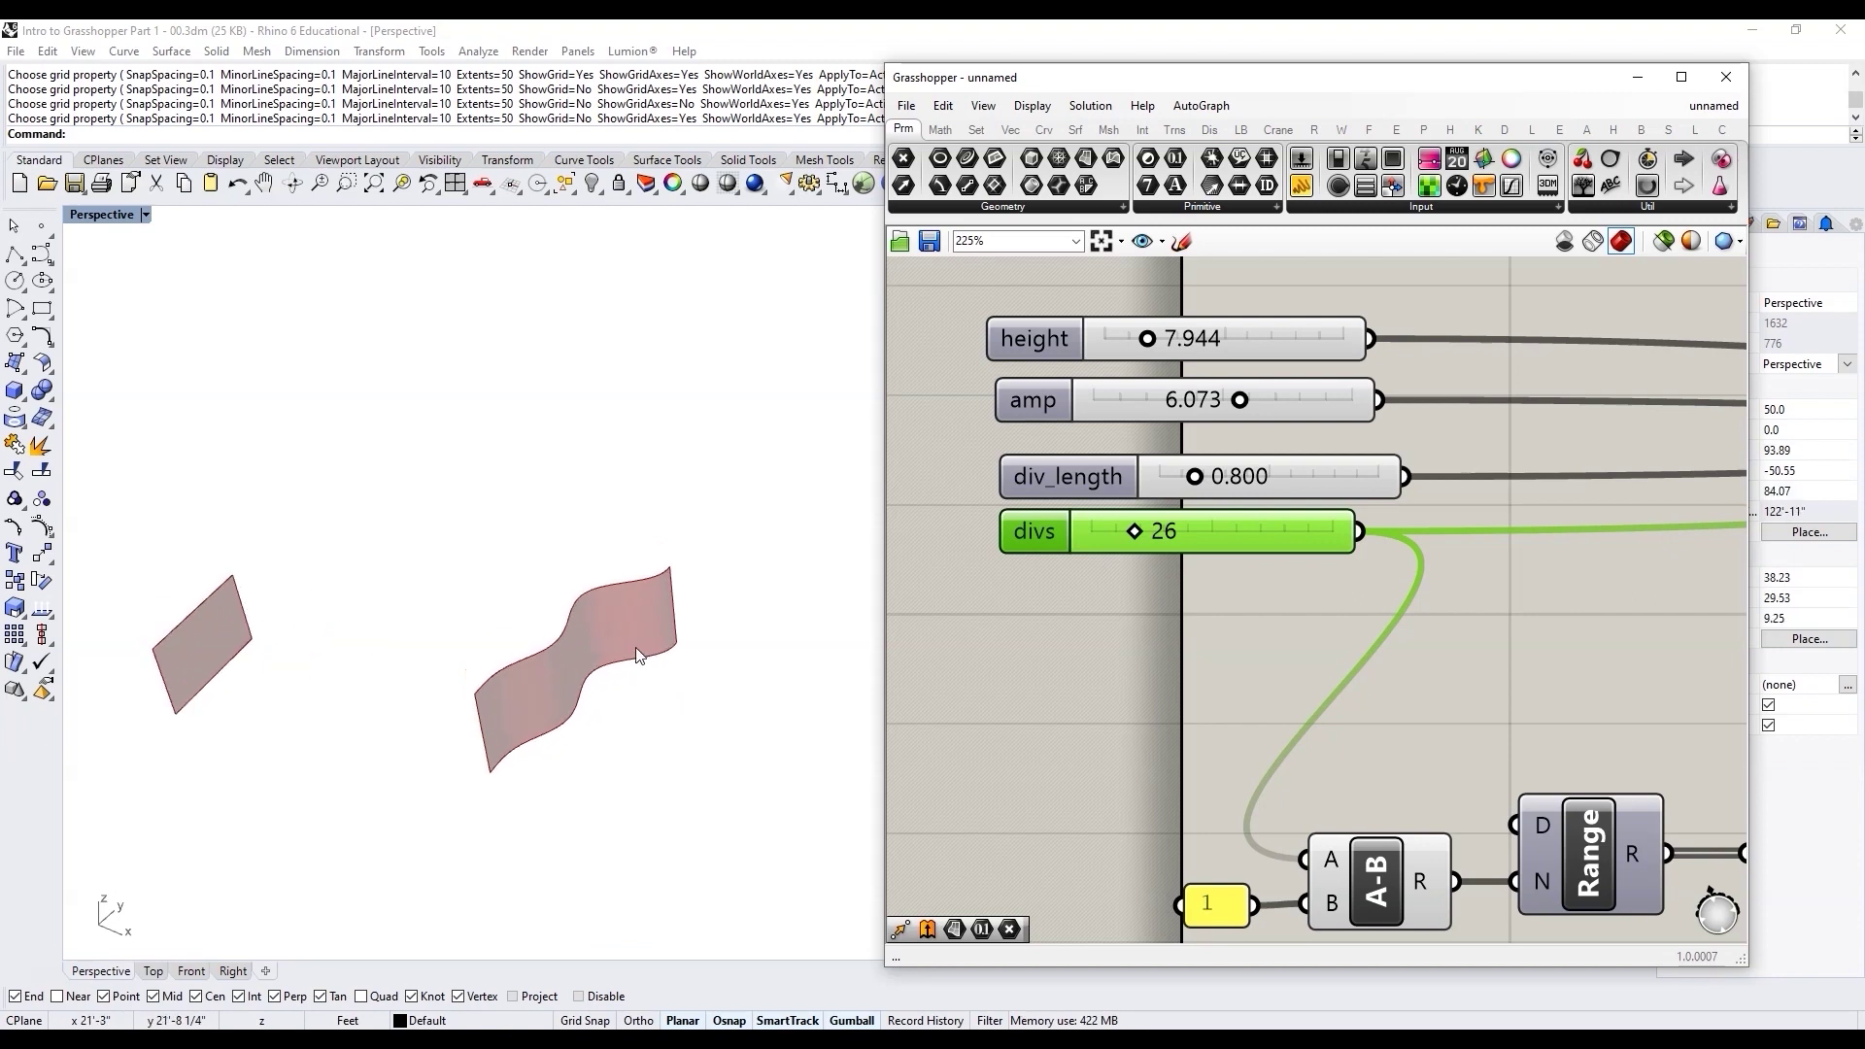
Step: Select the create flat surface cluster with its point, sliders and flat_srf output to examine which surface it produces
{"action": "scroll", "coordinate": [1063, 602], "scroll_direction": "down", "scroll_amount": 5}
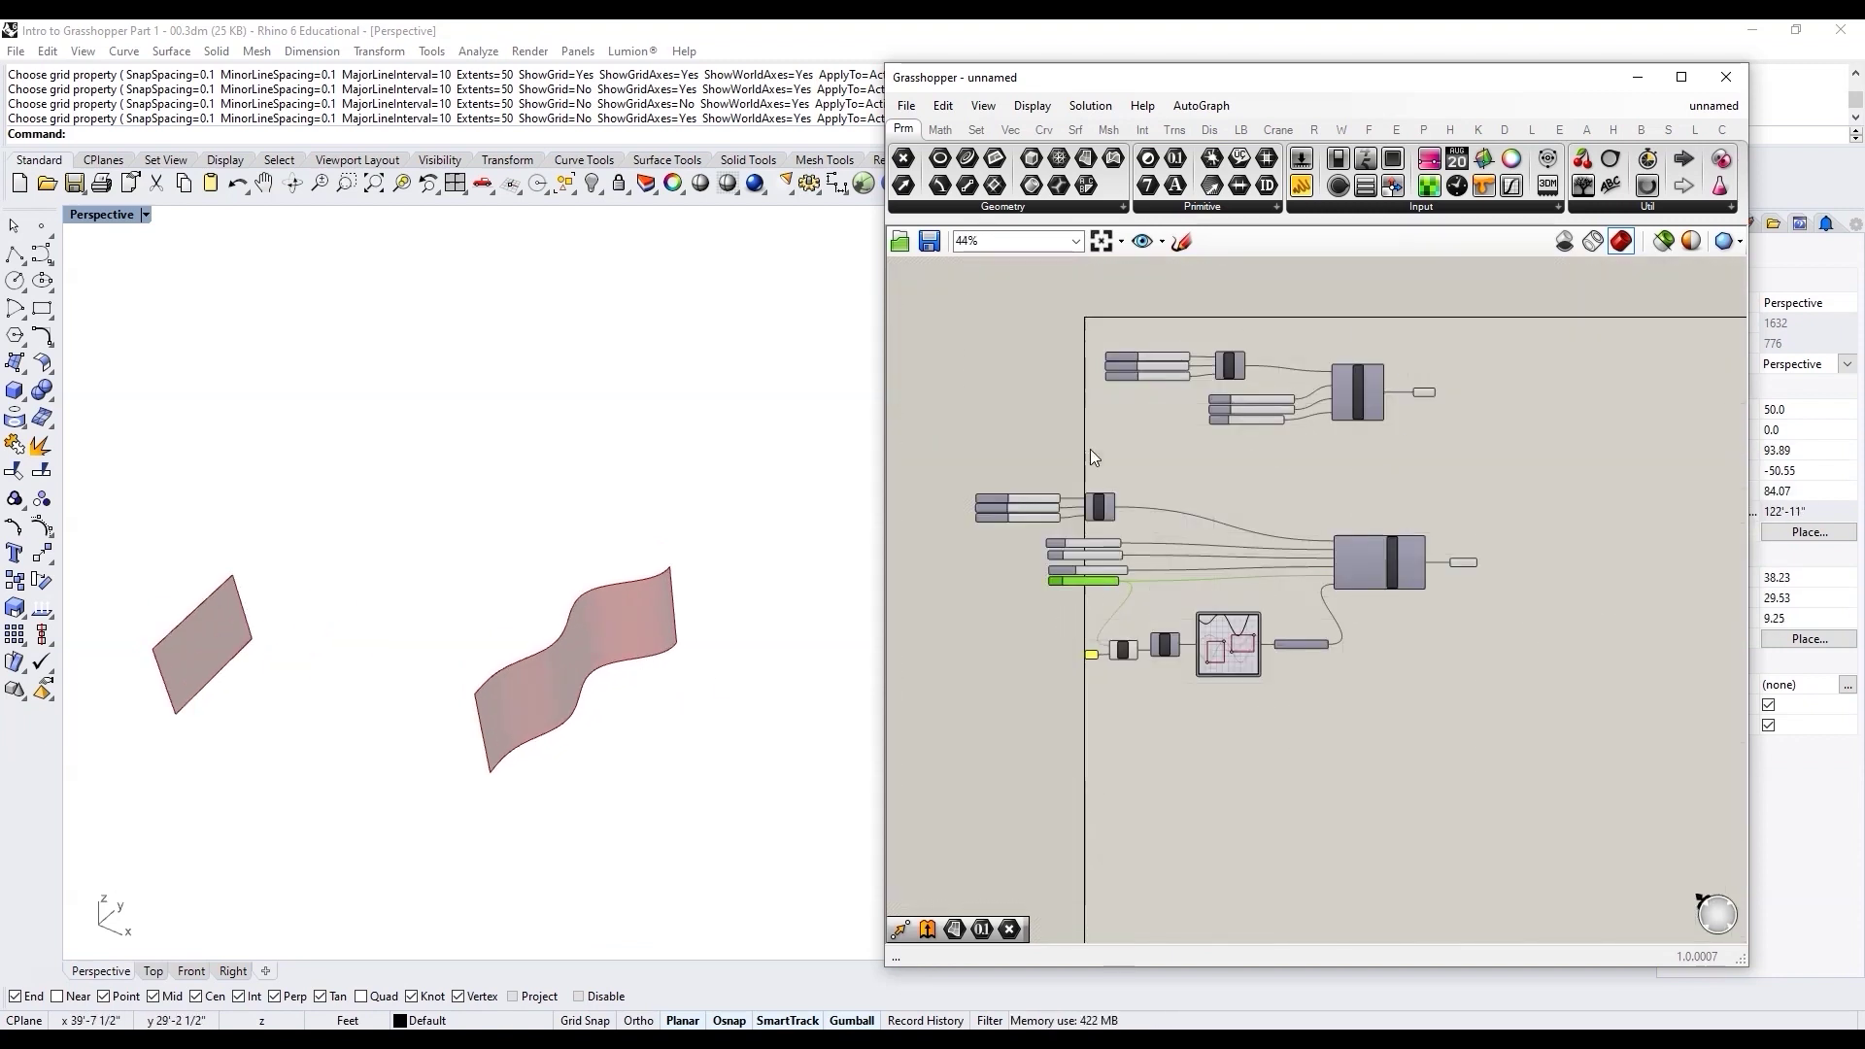
{"action": "scroll", "coordinate": [1123, 537], "scroll_direction": "up", "scroll_amount": 3}
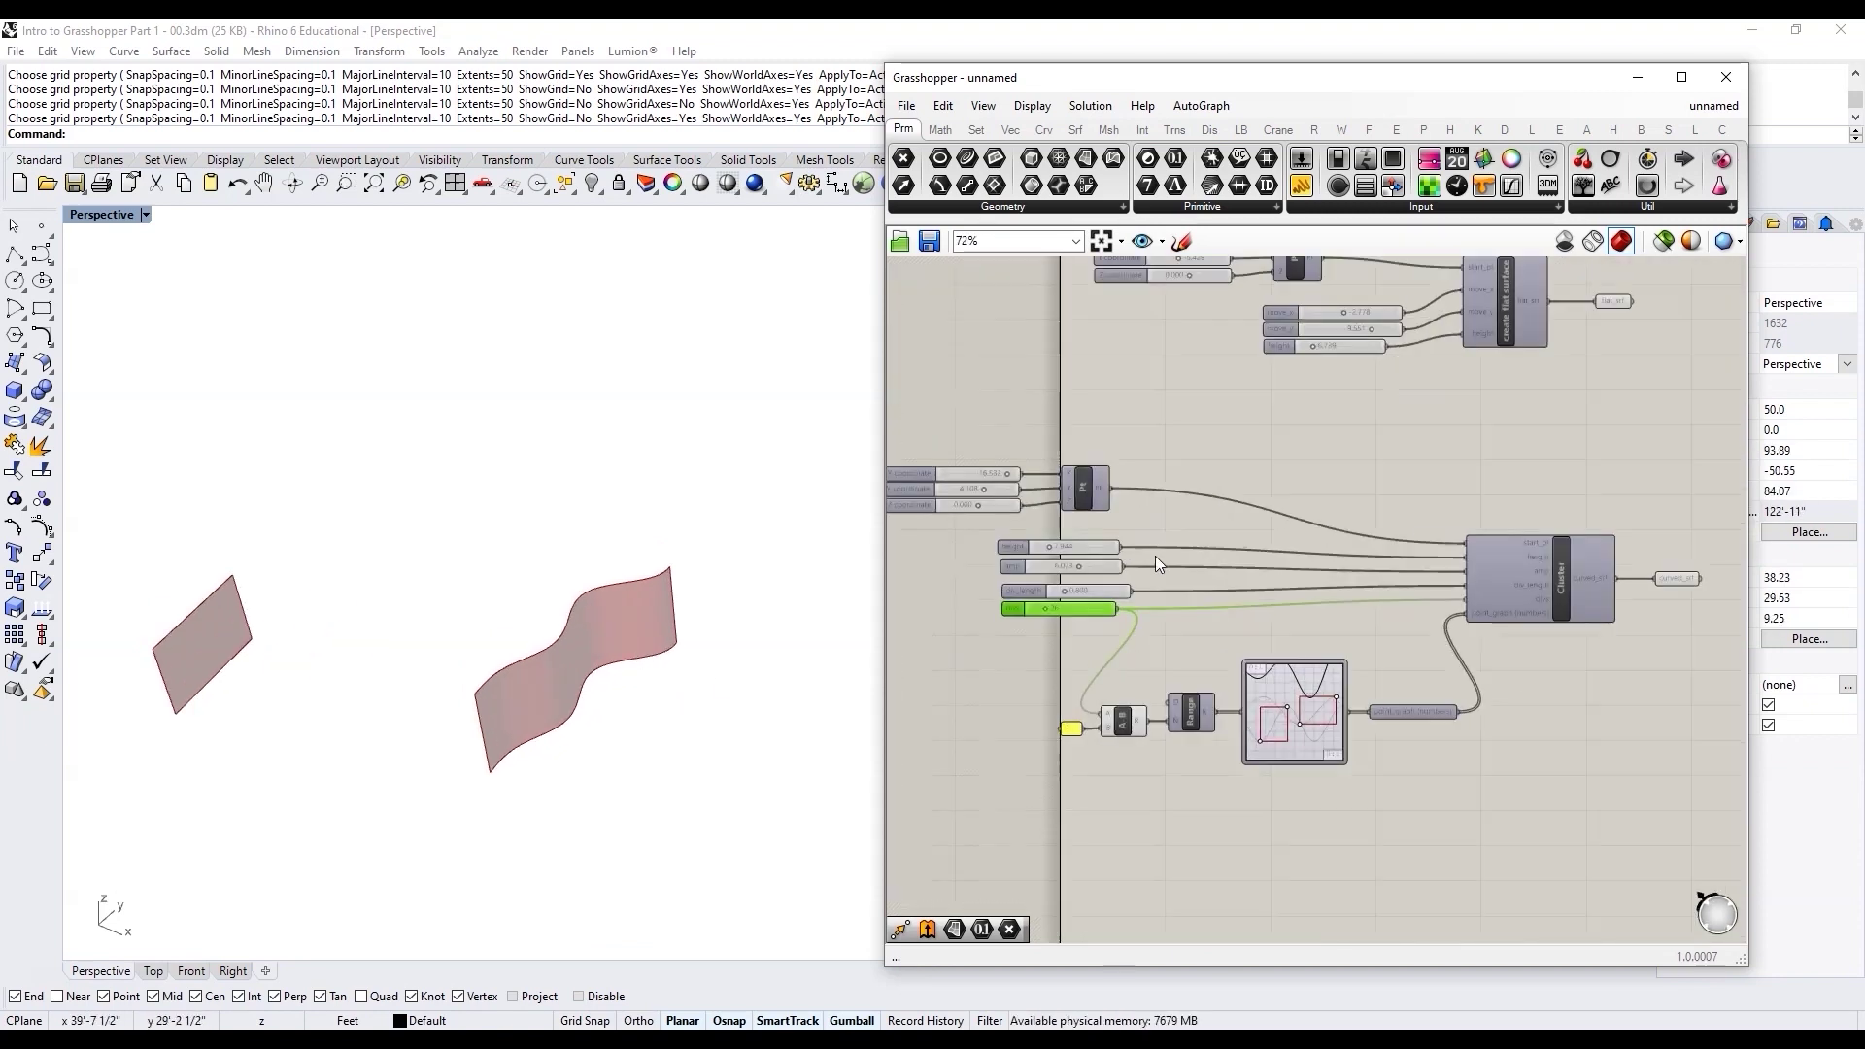
{"action": "scroll", "coordinate": [1205, 536], "scroll_direction": "down", "scroll_amount": 3}
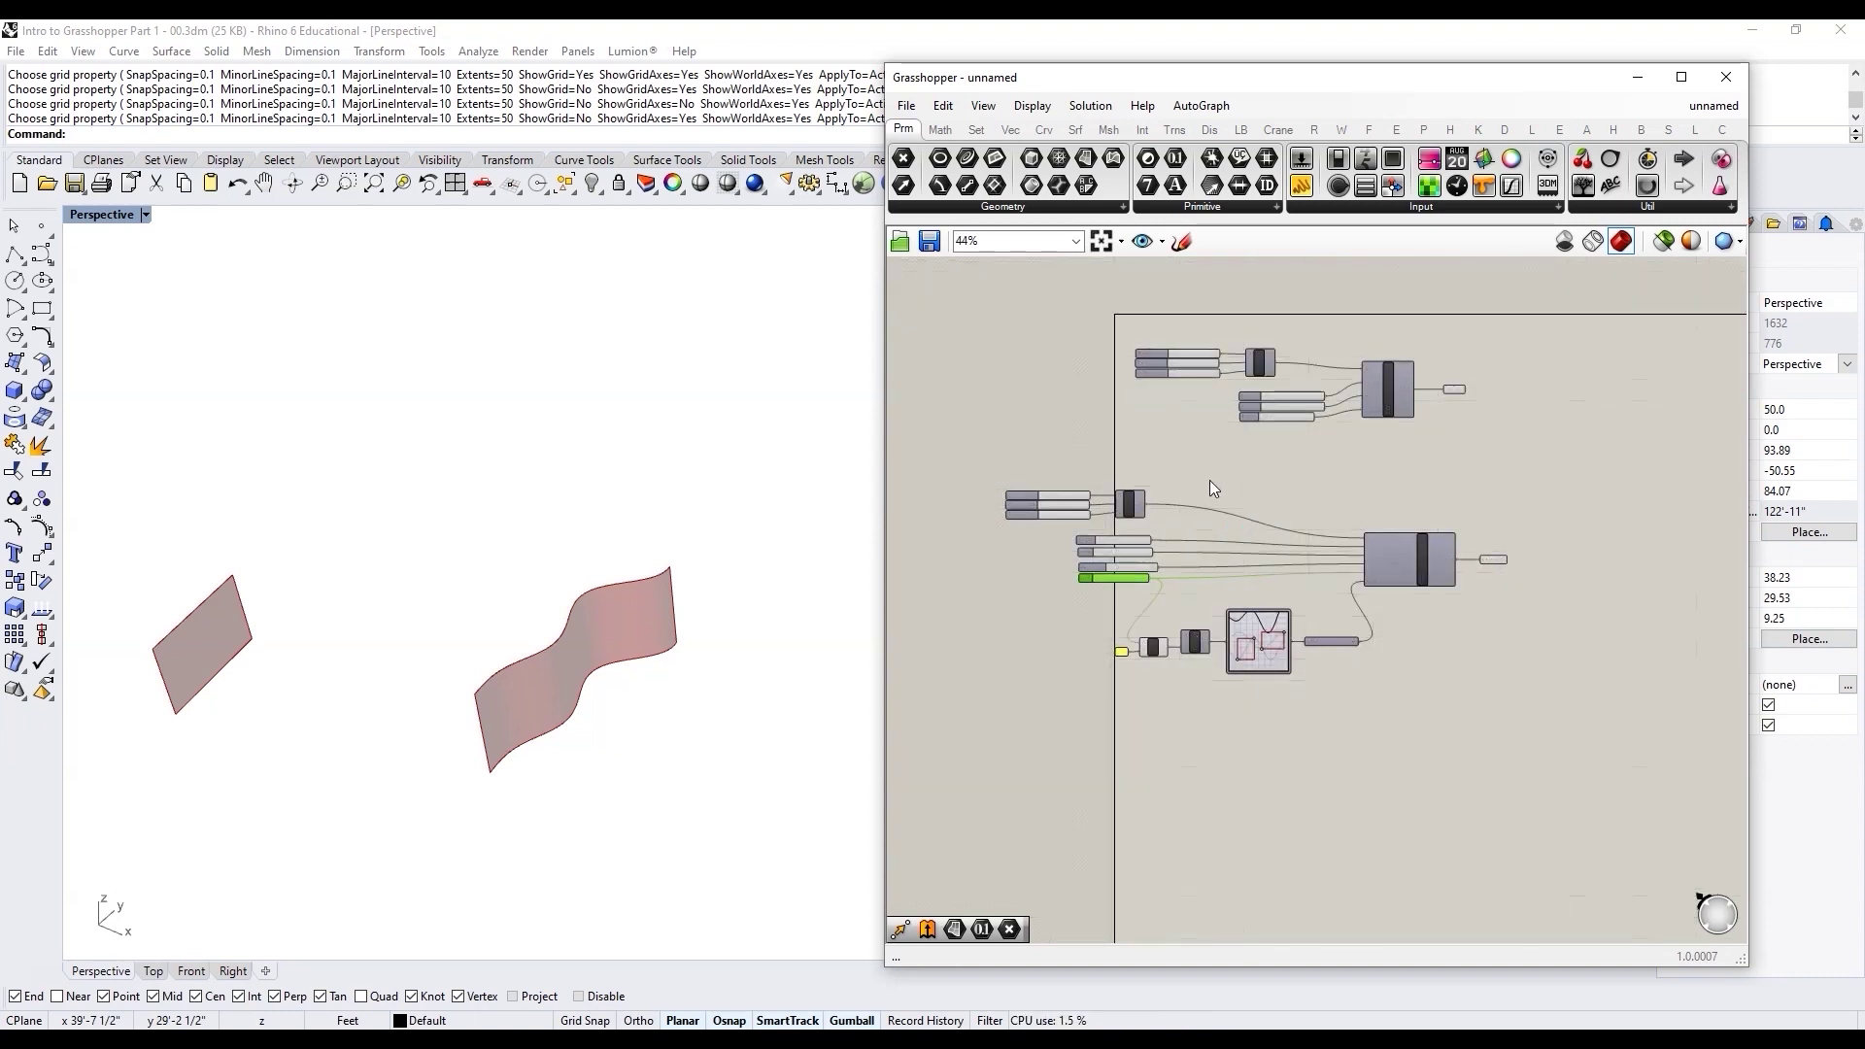
{"action": "left_click_drag", "start_coordinate": [1493, 439], "coordinate": [1127, 325]}
{"action": "scroll", "coordinate": [1330, 372], "scroll_direction": "up", "scroll_amount": 5}
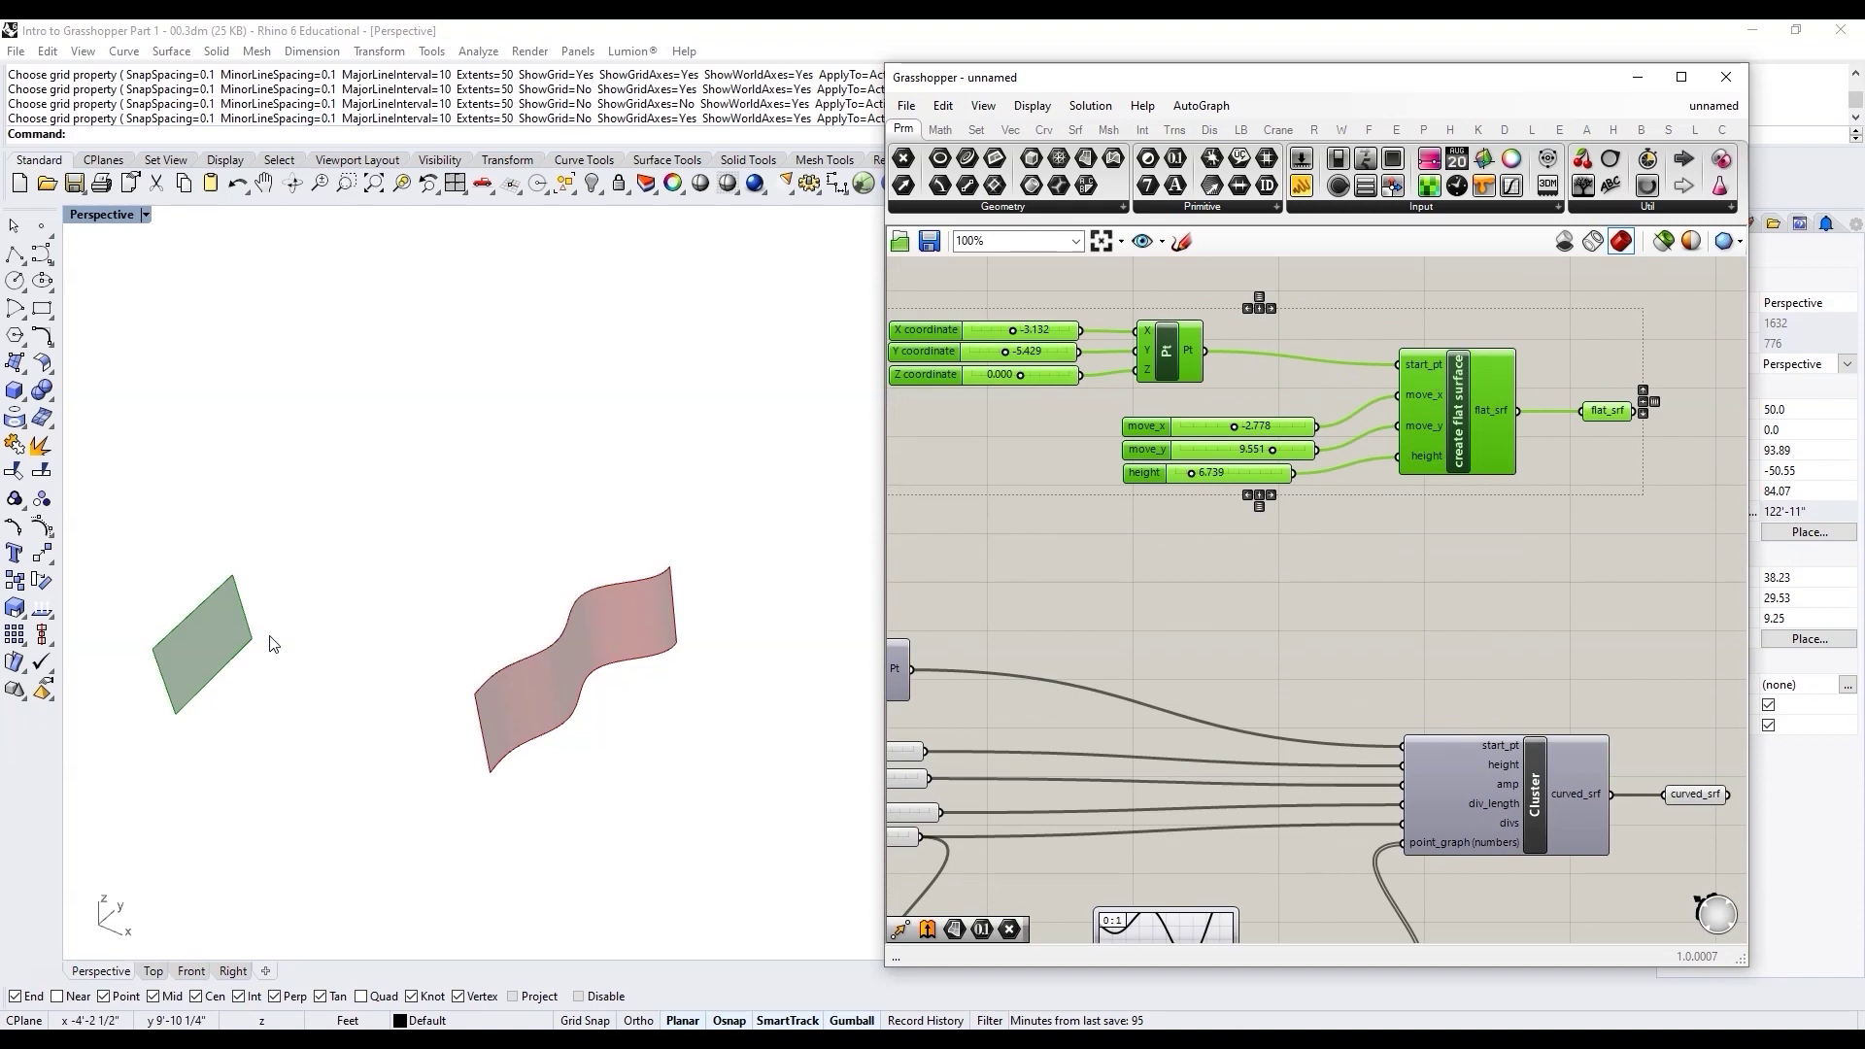
{"action": "scroll", "coordinate": [1638, 507], "scroll_direction": "down", "scroll_amount": 2}
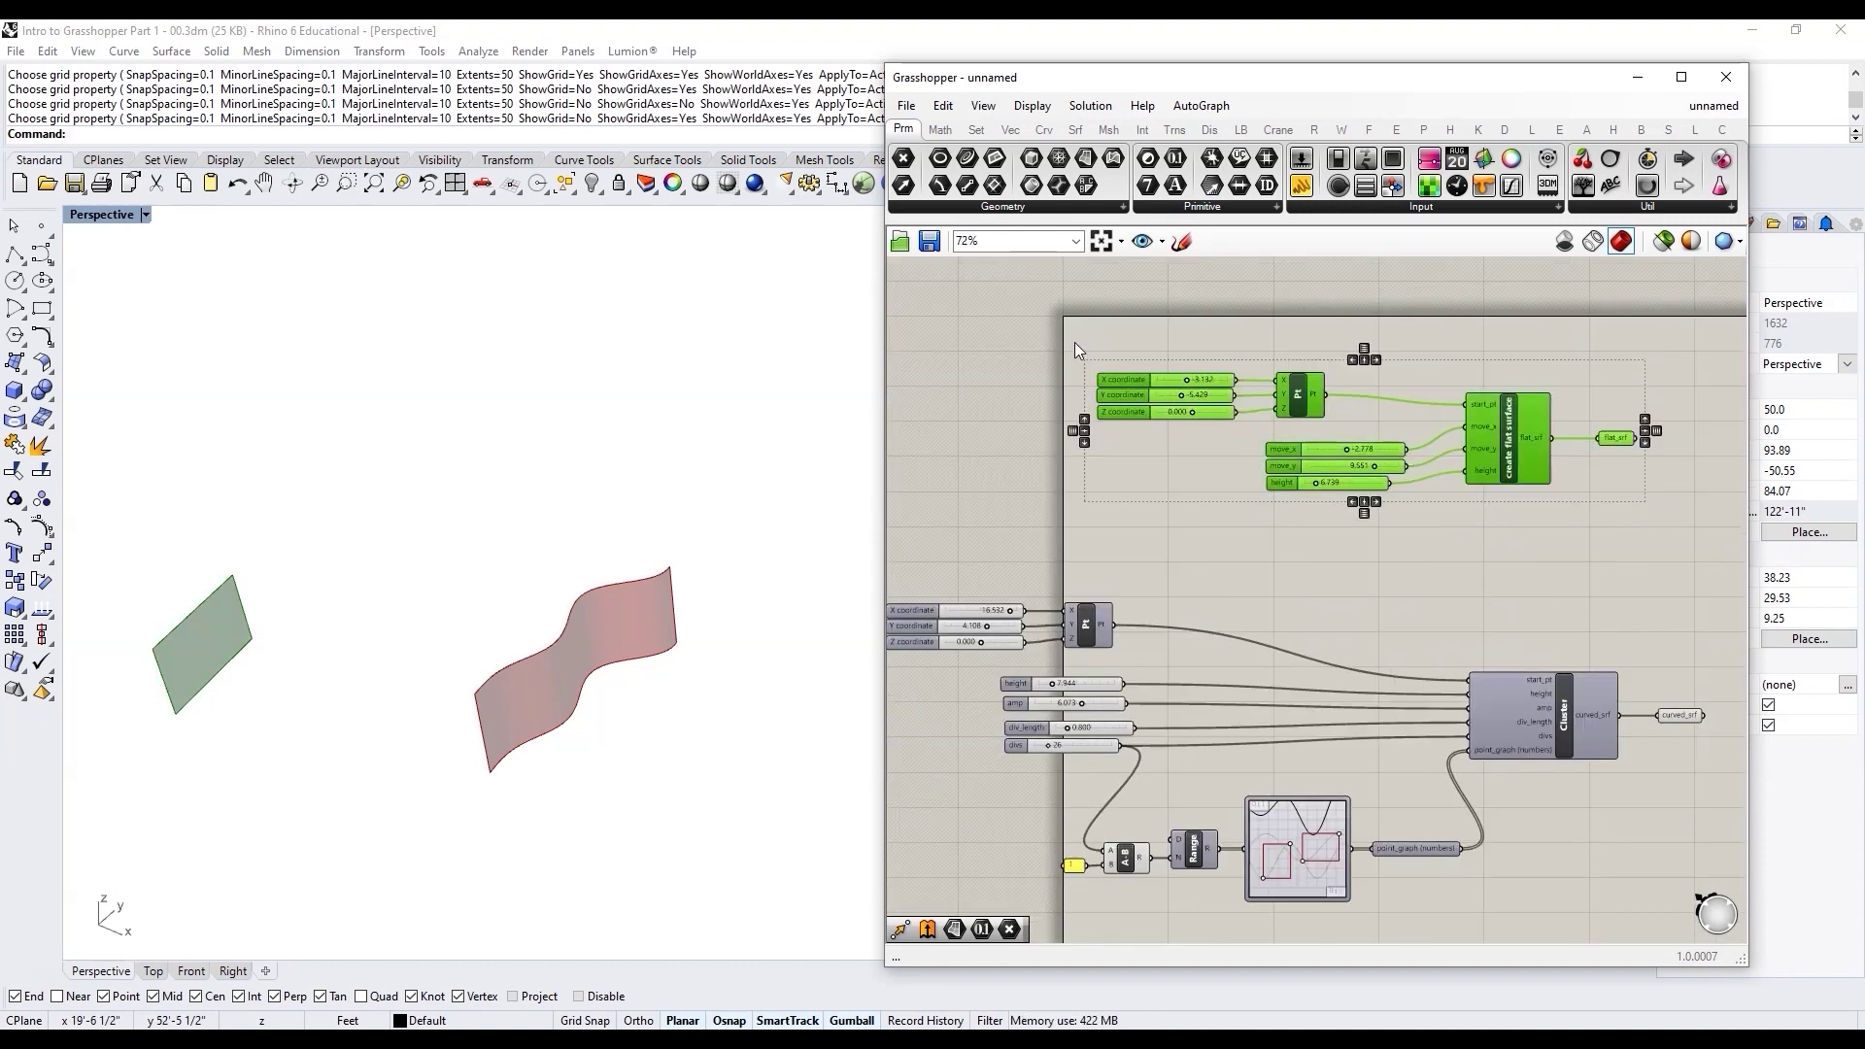
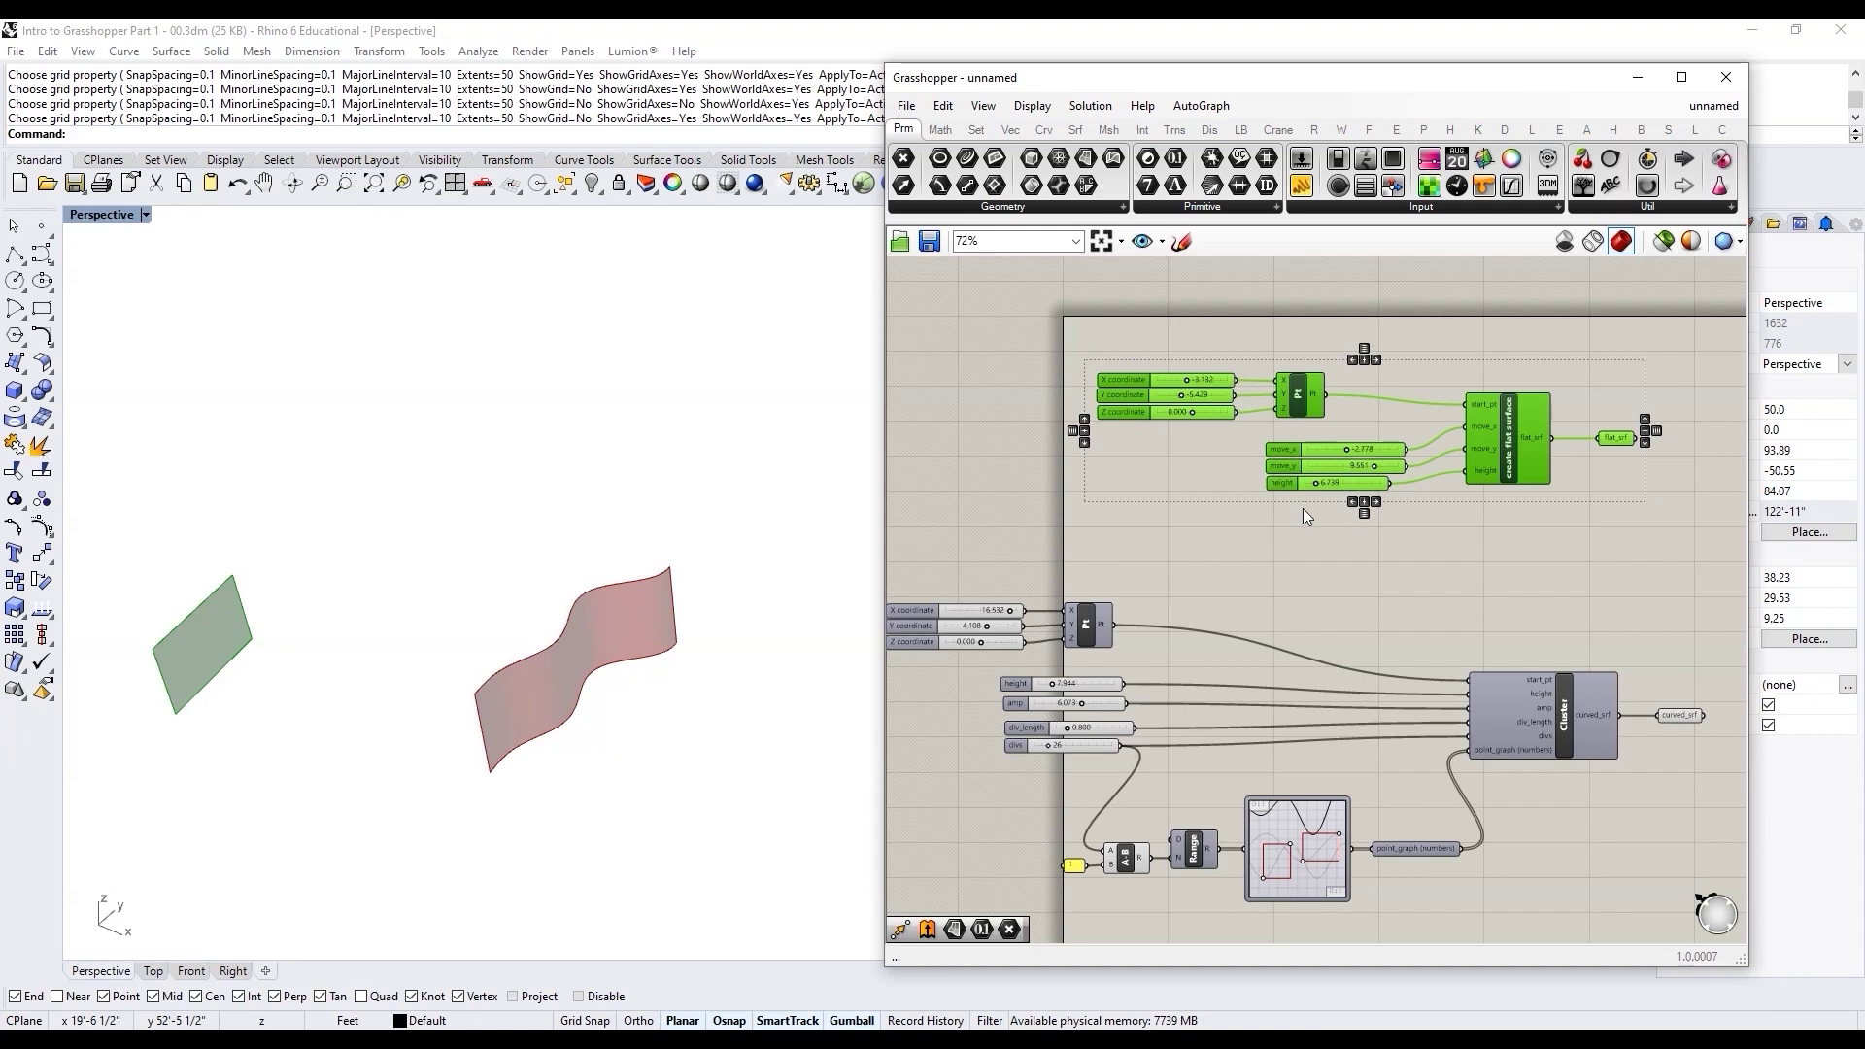
Step: Group the create flat surface cluster with its inputs and flat_srf output, and recolour the group white with saturation 0
{"action": "key", "text": "ctrl+g"}
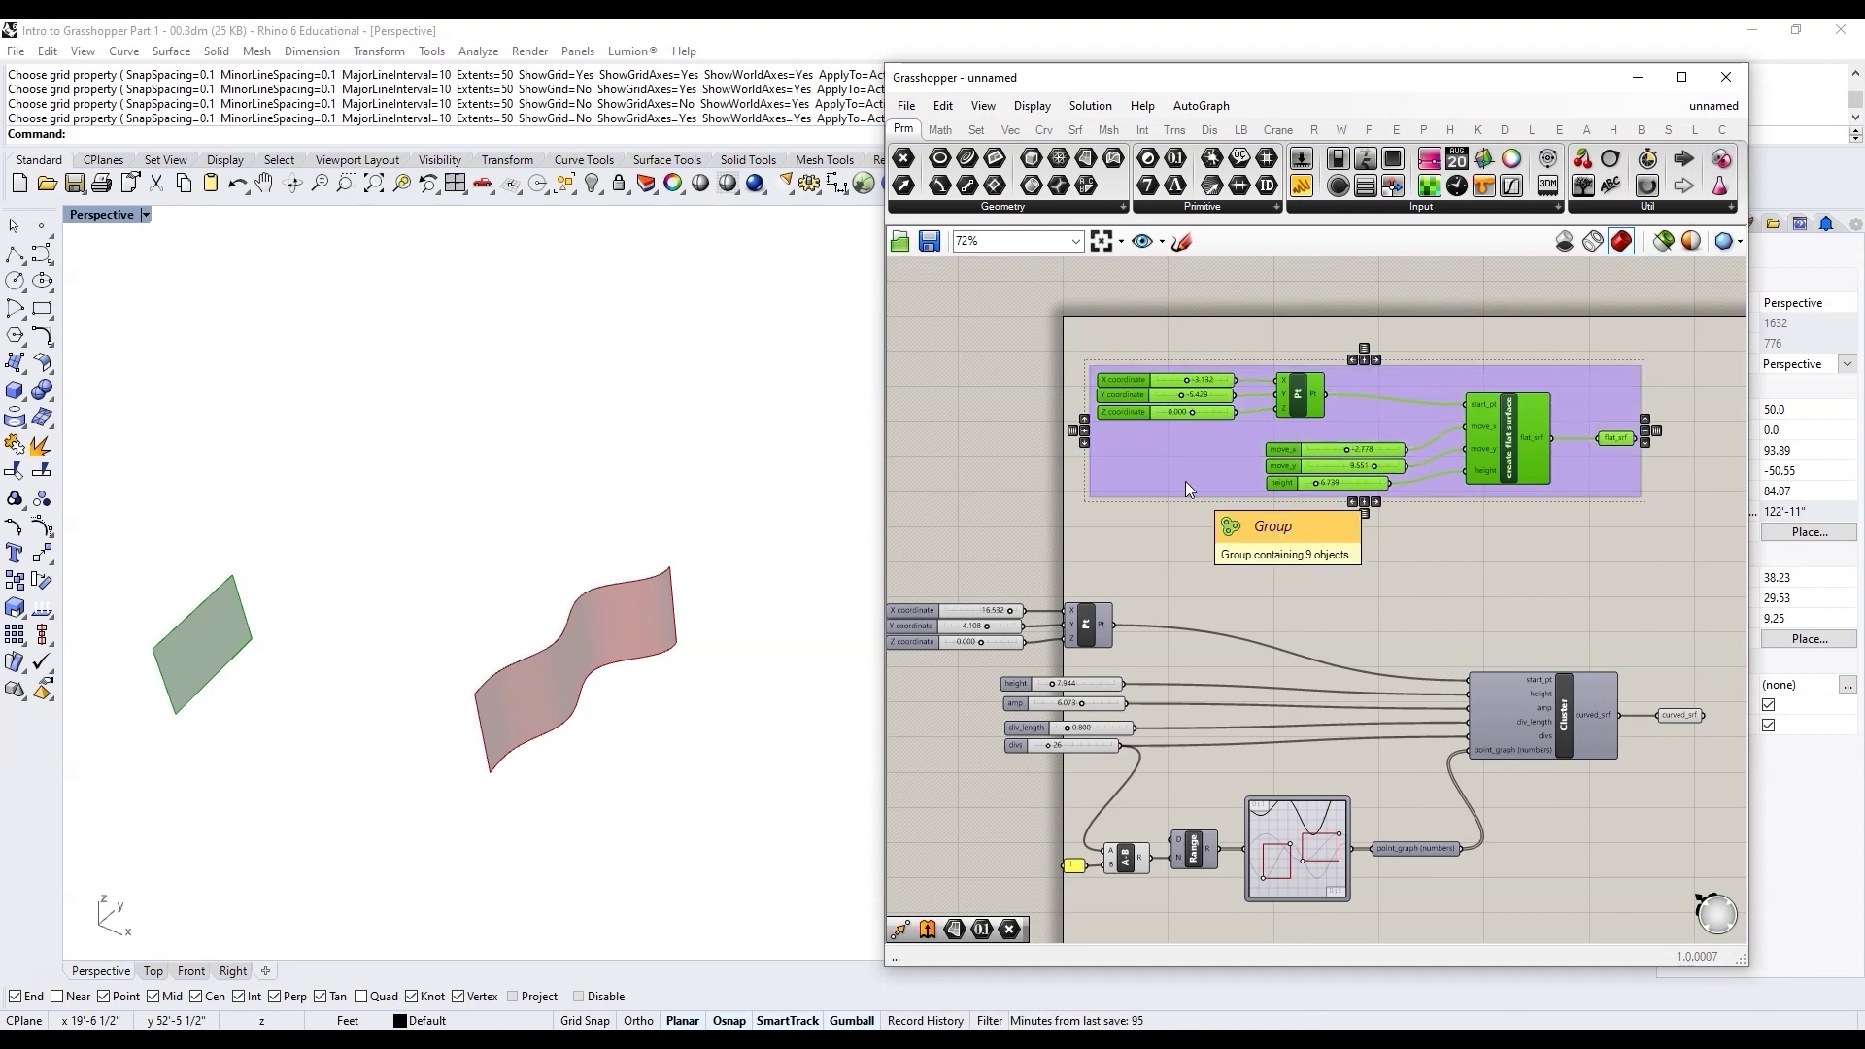
{"action": "scroll", "coordinate": [1185, 481], "scroll_direction": "up", "scroll_amount": 2}
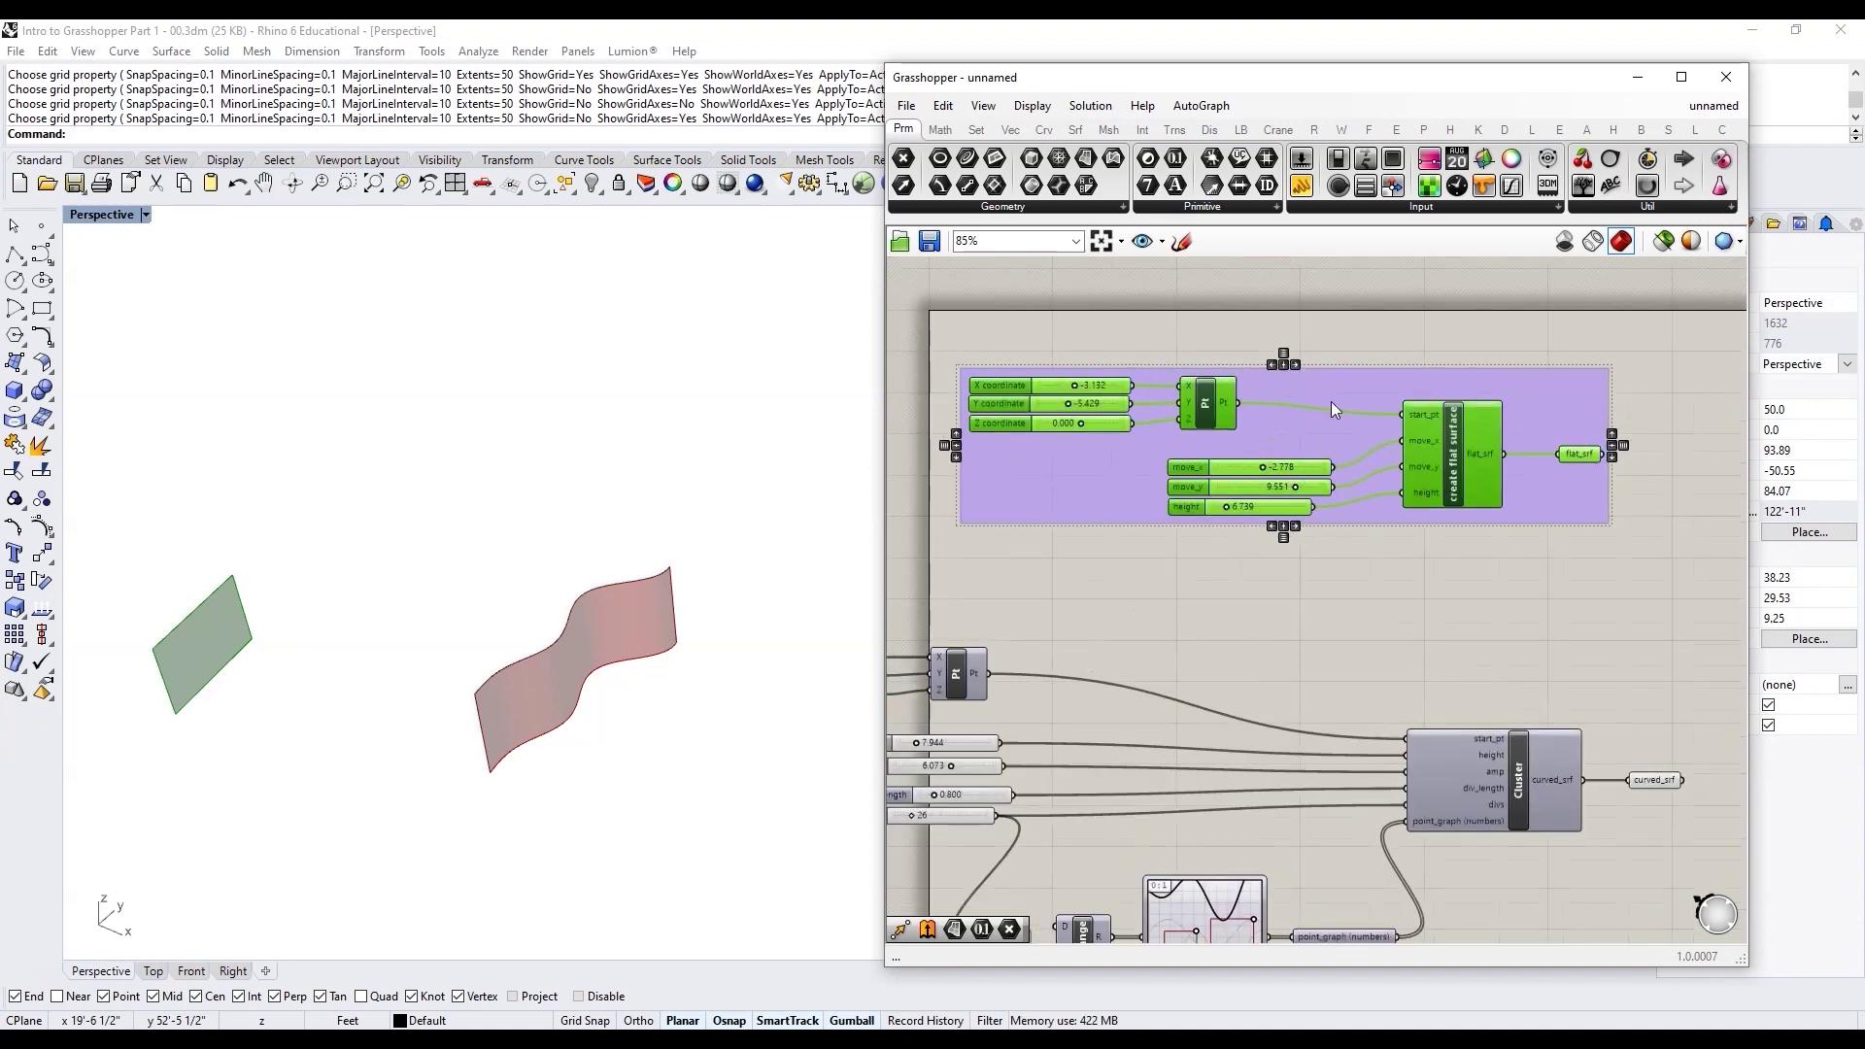
{"action": "scroll", "coordinate": [1331, 407], "scroll_direction": "up", "scroll_amount": 1}
{"action": "scroll", "coordinate": [1338, 429], "scroll_direction": "down", "scroll_amount": 1}
{"action": "right_click", "coordinate": [1336, 394]}
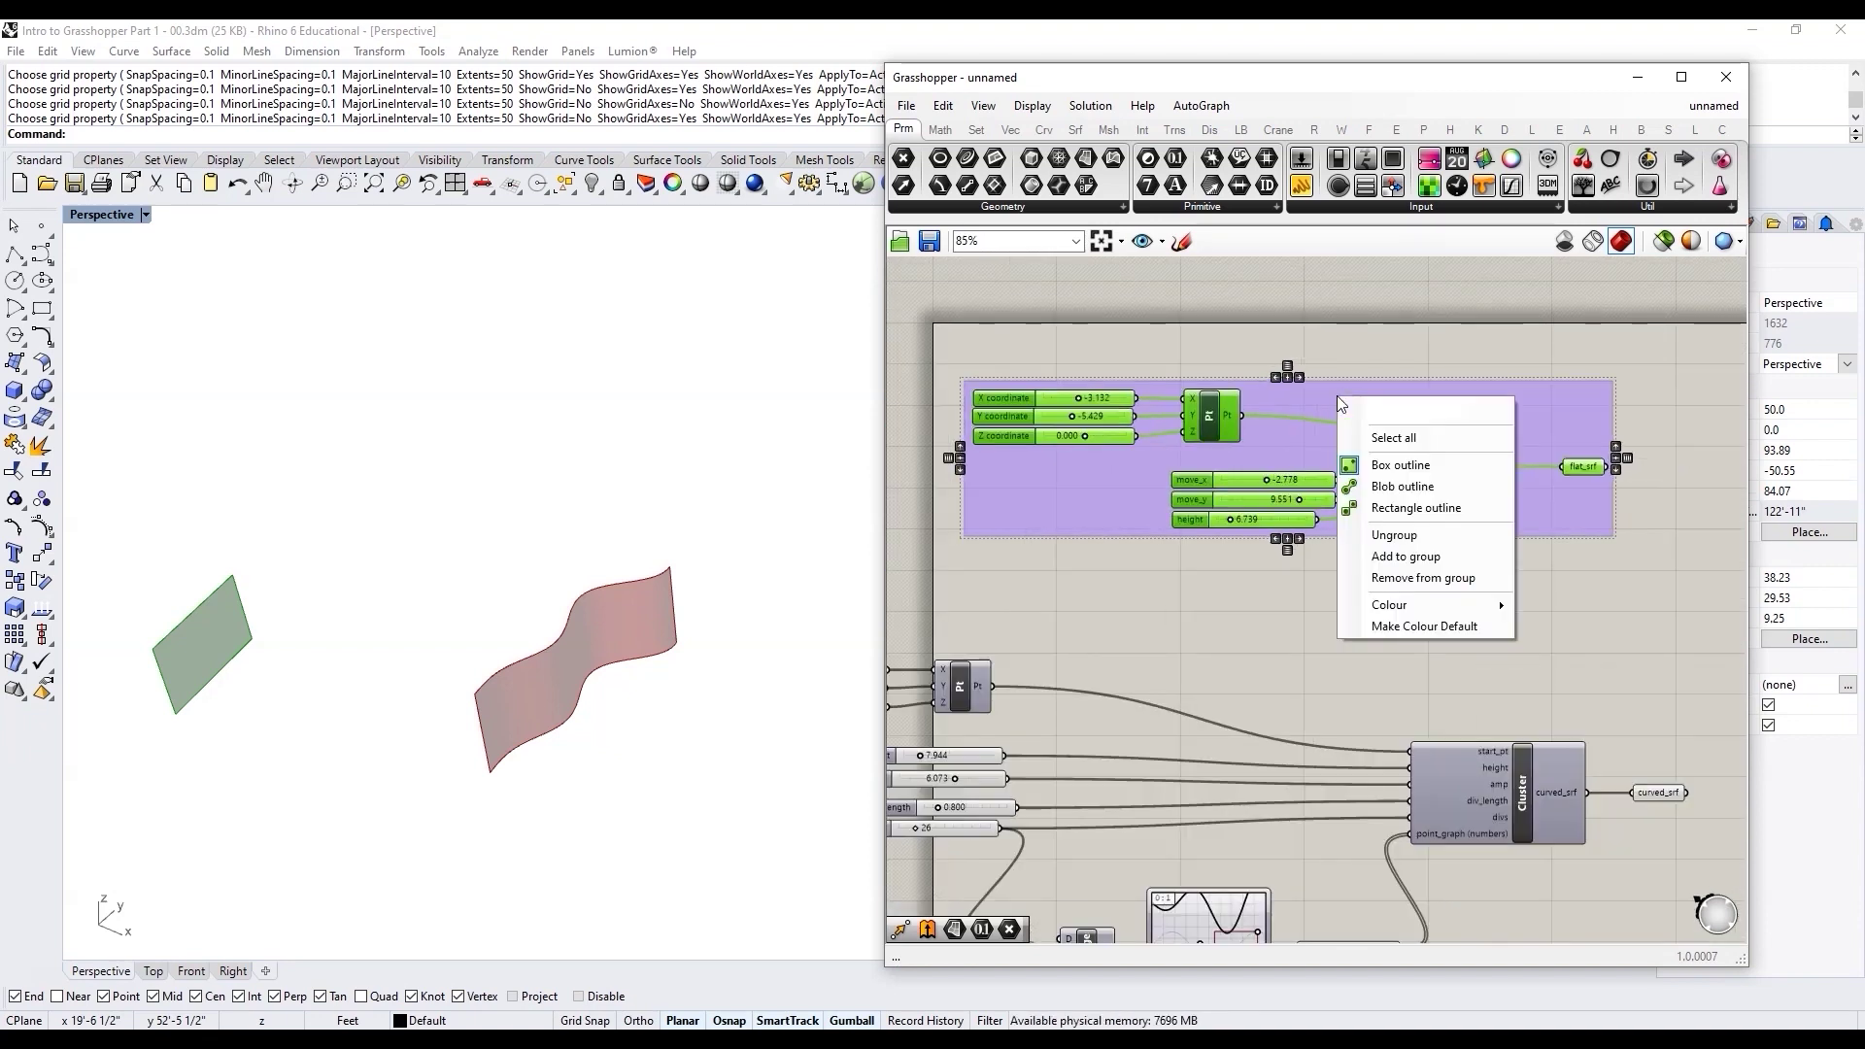
{"action": "mouse_move", "coordinate": [1436, 610]}
{"action": "left_click_drag", "start_coordinate": [1656, 623], "coordinate": [1718, 622]}
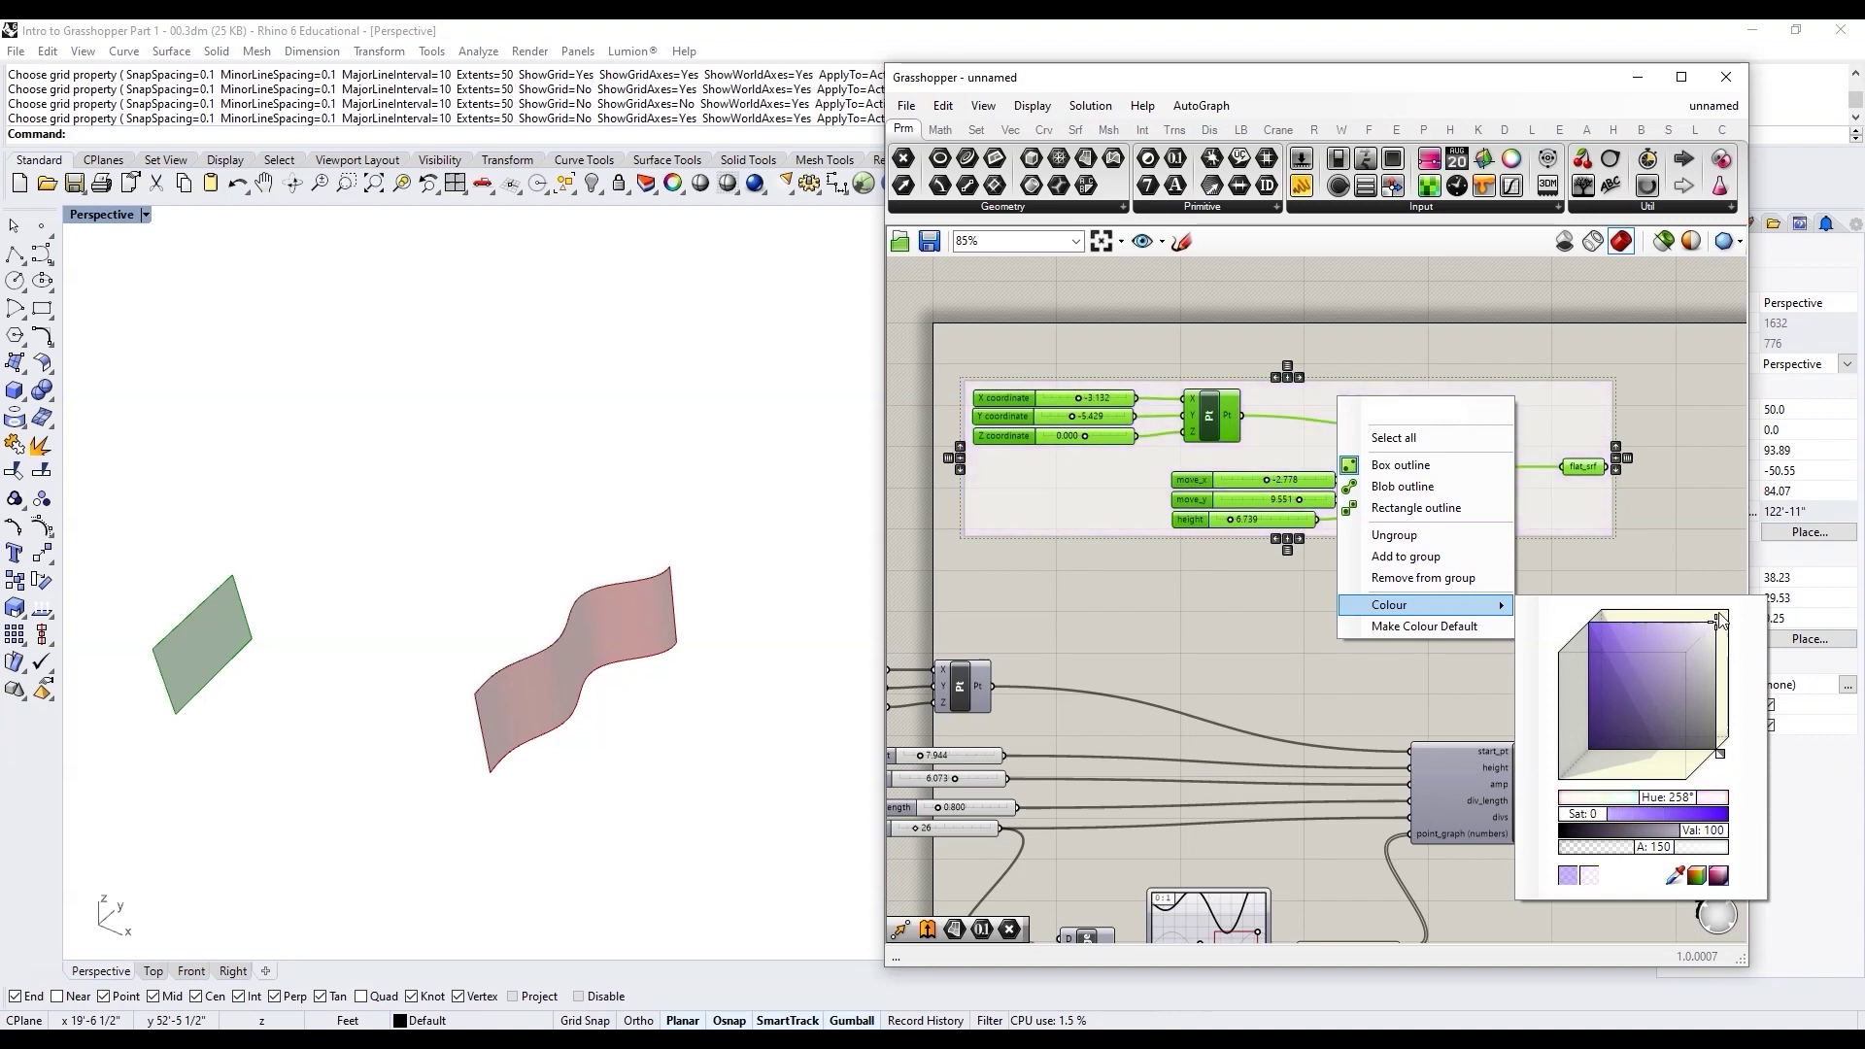
Step: Label the white group "make flat surface"
{"action": "left_click", "coordinate": [1414, 409]}
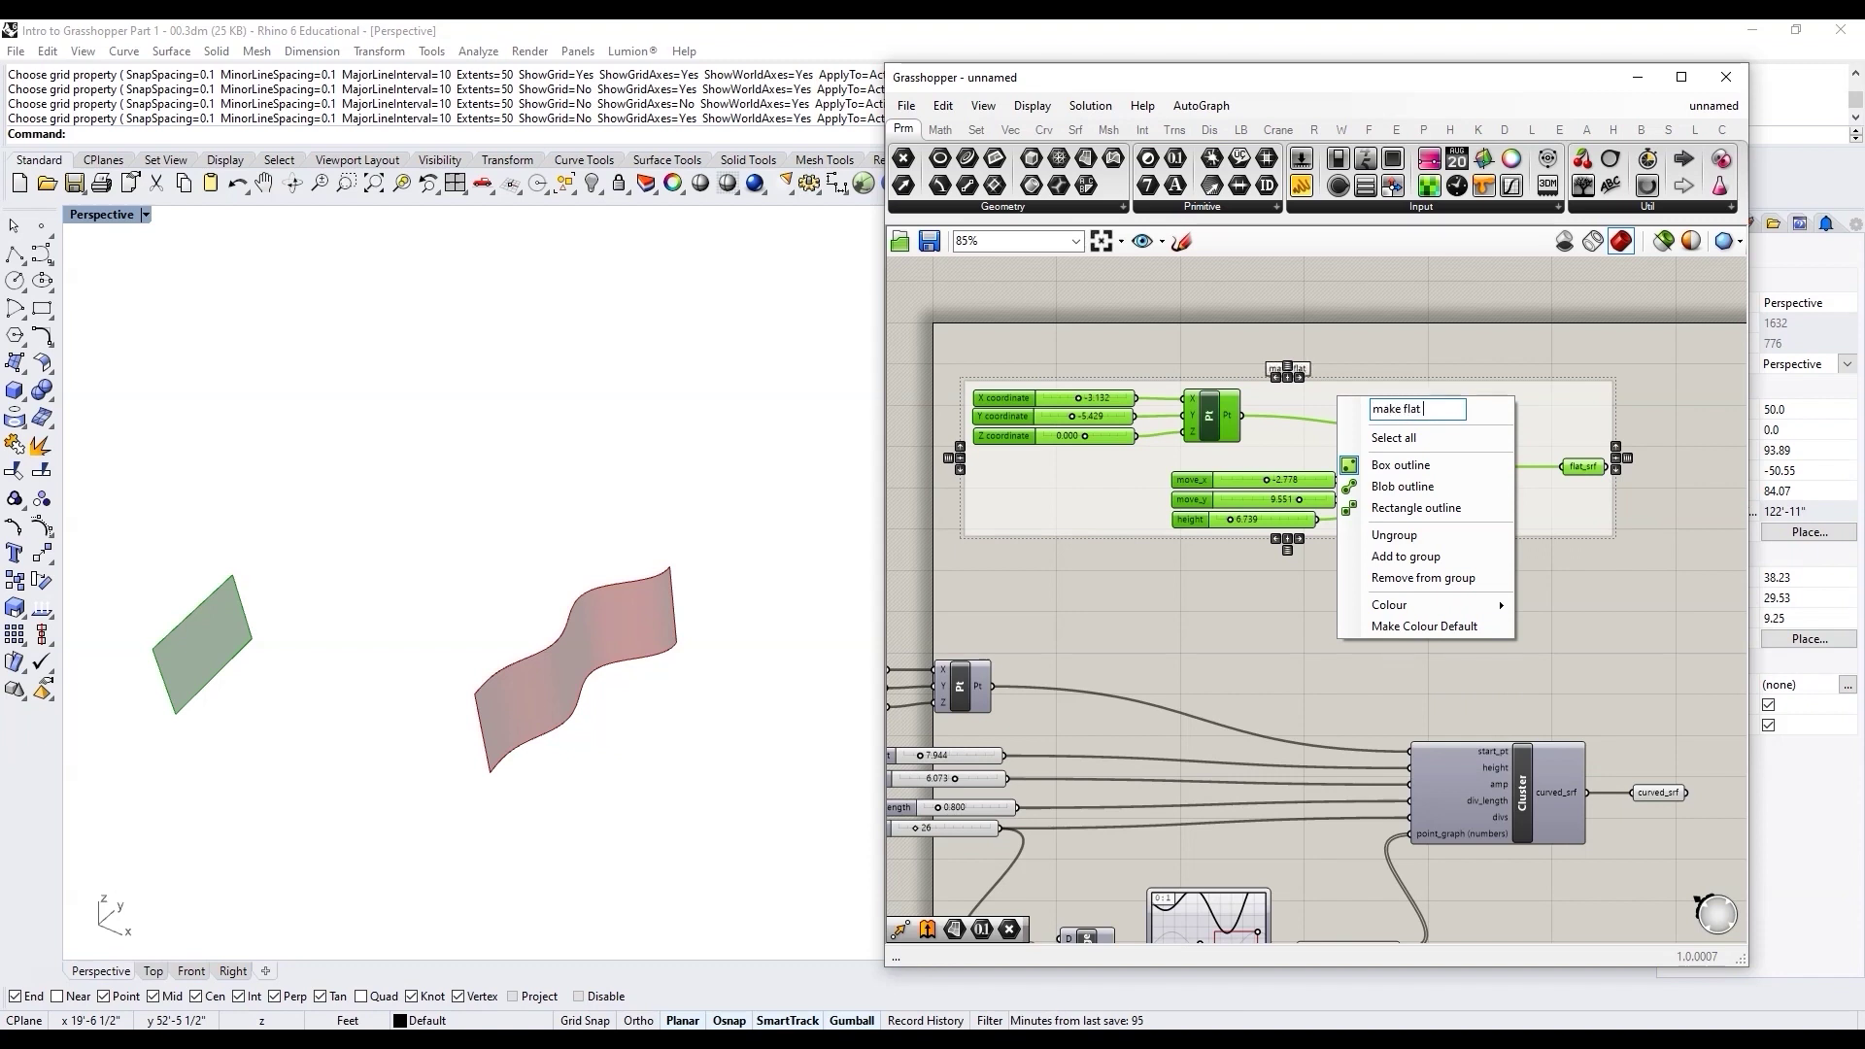
{"action": "type", "text": "face"}
{"action": "left_click", "coordinate": [1408, 388]}
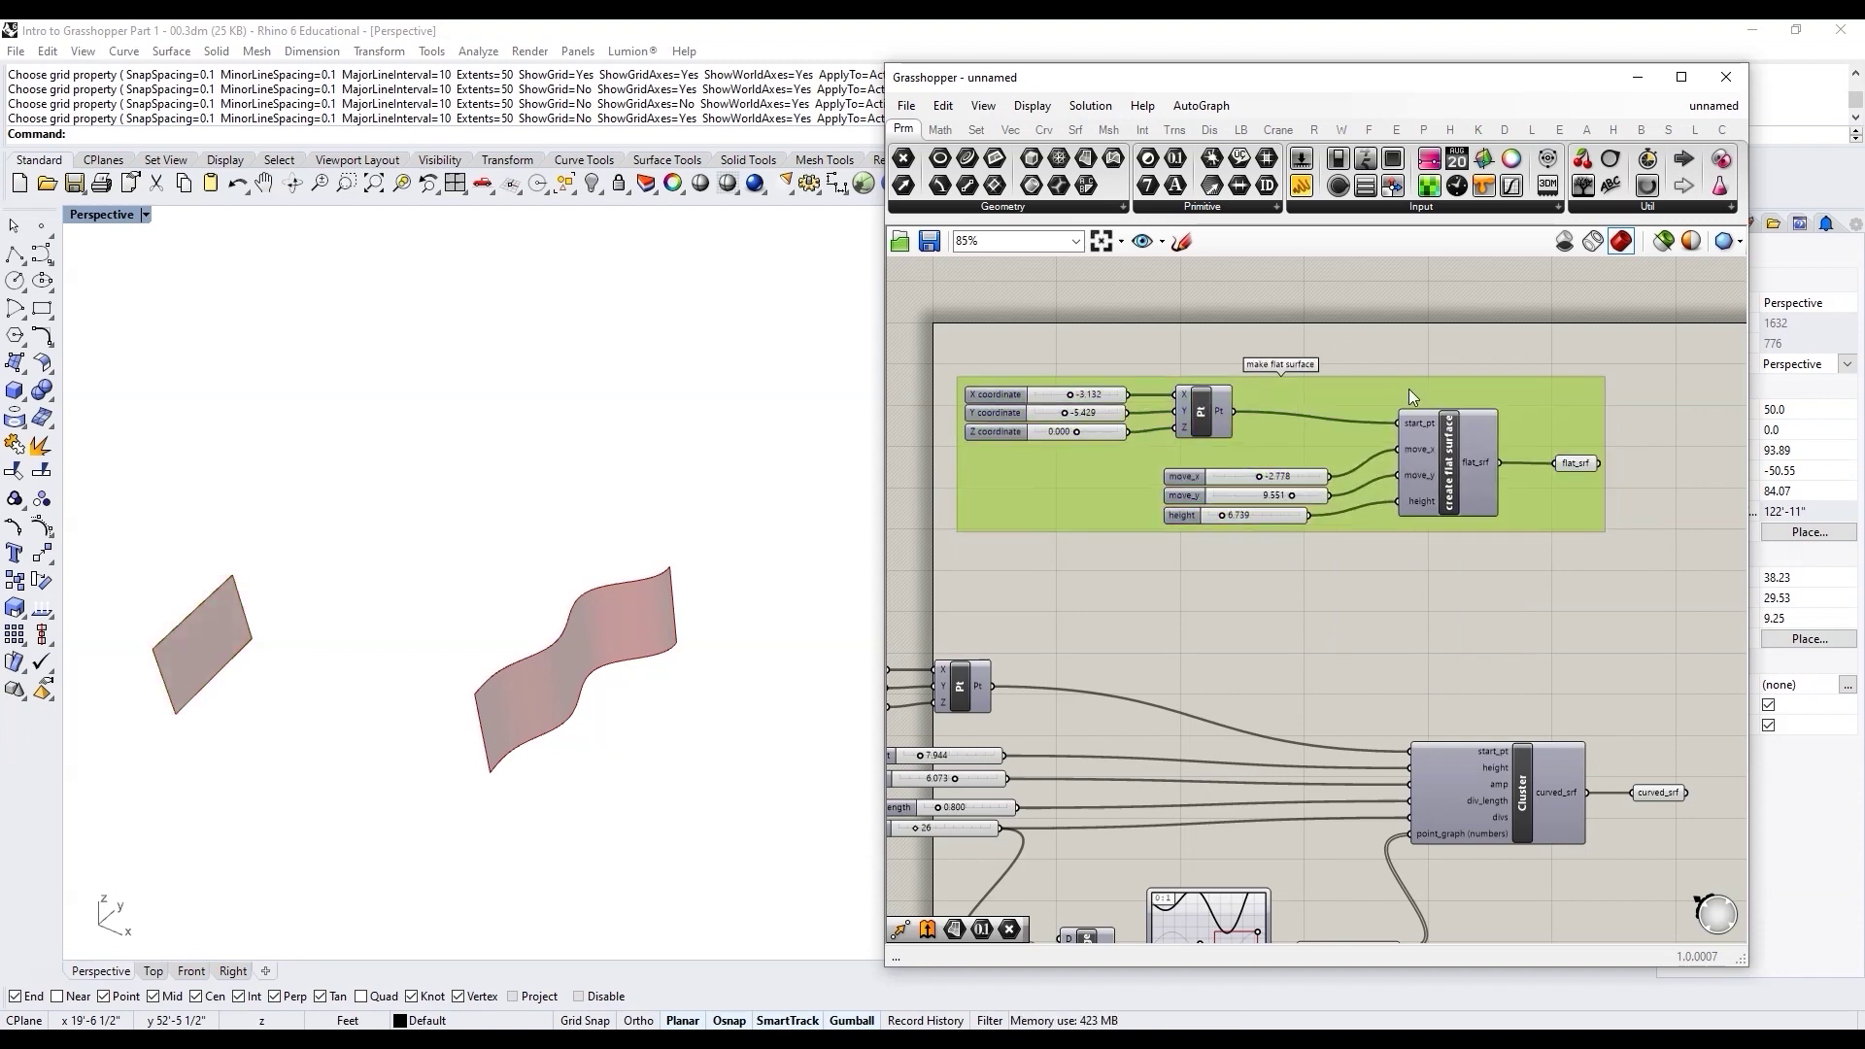
Step: Left-align the X, Y and Z coordinate, height, amp, div_length and divs sliders of the curved surface definition
{"action": "scroll", "coordinate": [1407, 476], "scroll_direction": "down", "scroll_amount": 5}
{"action": "scroll", "coordinate": [1226, 583], "scroll_direction": "up", "scroll_amount": 4}
{"action": "left_click_drag", "start_coordinate": [1221, 510], "coordinate": [1343, 497]}
{"action": "left_click_drag", "start_coordinate": [1204, 619], "coordinate": [1181, 540]}
{"action": "scroll", "coordinate": [1249, 516], "scroll_direction": "up", "scroll_amount": 3}
{"action": "left_click_drag", "start_coordinate": [1294, 532], "coordinate": [1214, 442]}
{"action": "left_click_drag", "start_coordinate": [1221, 707], "coordinate": [1078, 536]}
{"action": "left_click", "coordinate": [1033, 550]}
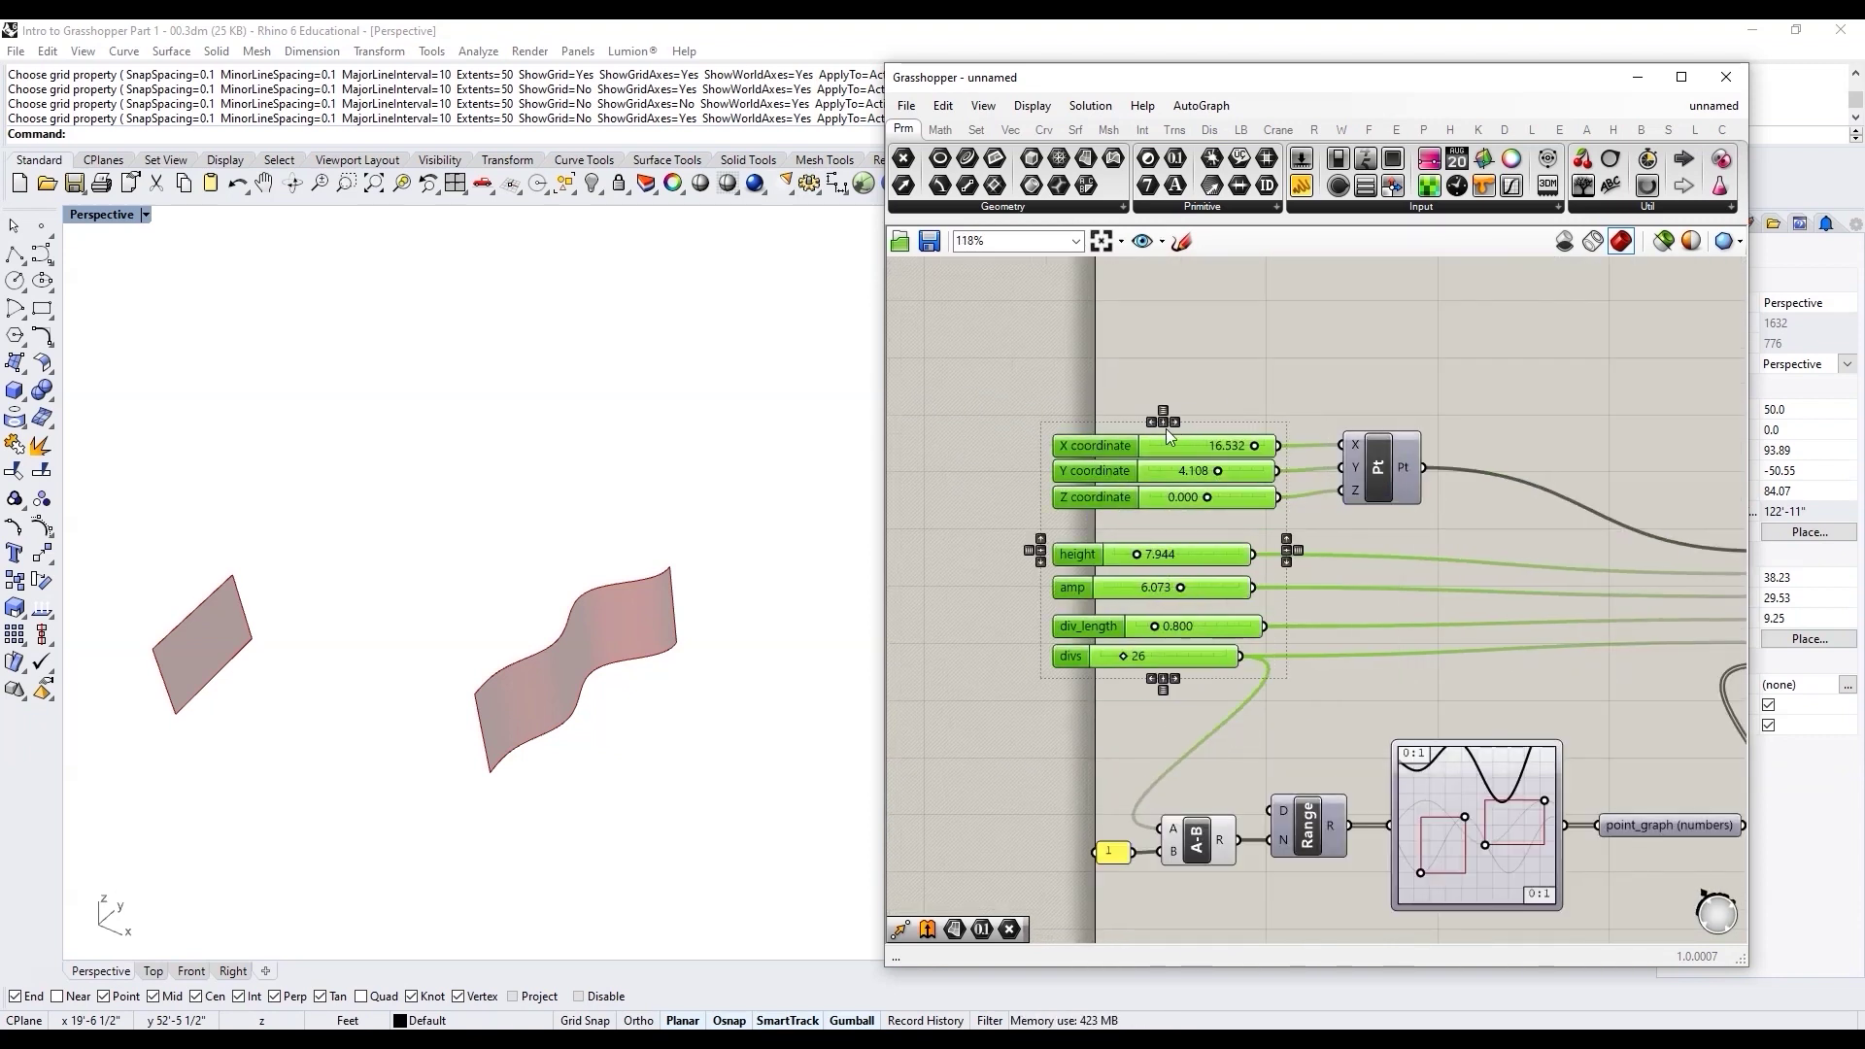
Step: Space the height, amp, div_length and divs sliders evenly in their column
{"action": "left_click_drag", "start_coordinate": [1229, 530], "coordinate": [1090, 396]}
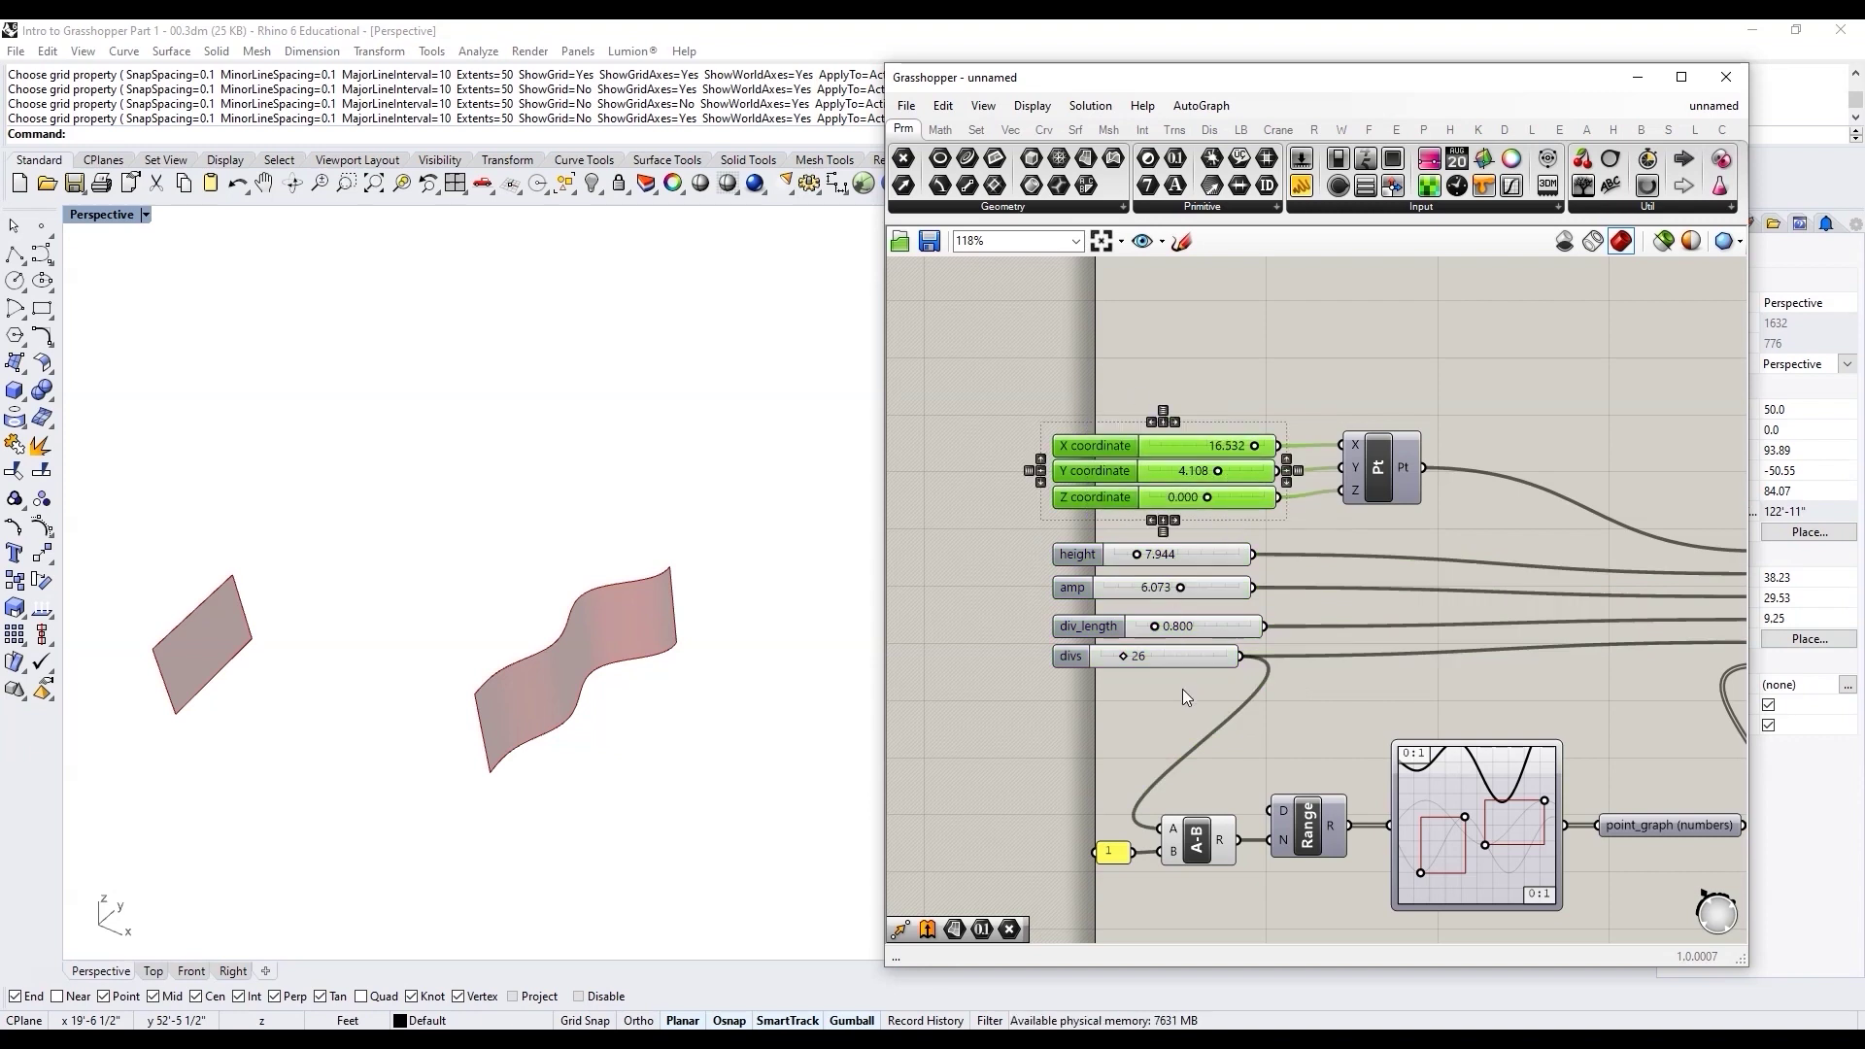
{"action": "left_click_drag", "start_coordinate": [1184, 694], "coordinate": [1097, 540]}
{"action": "left_click", "coordinate": [1156, 520]}
{"action": "left_click", "coordinate": [1334, 540]}
Step: Select the whole curved surface definition and move it beneath the make flat surface group, roughly in line with its start
{"action": "scroll", "coordinate": [1334, 544], "scroll_direction": "down", "scroll_amount": 6}
{"action": "left_click_drag", "start_coordinate": [1651, 740], "coordinate": [1248, 529]}
{"action": "left_click_drag", "start_coordinate": [1358, 549], "coordinate": [1397, 514]}
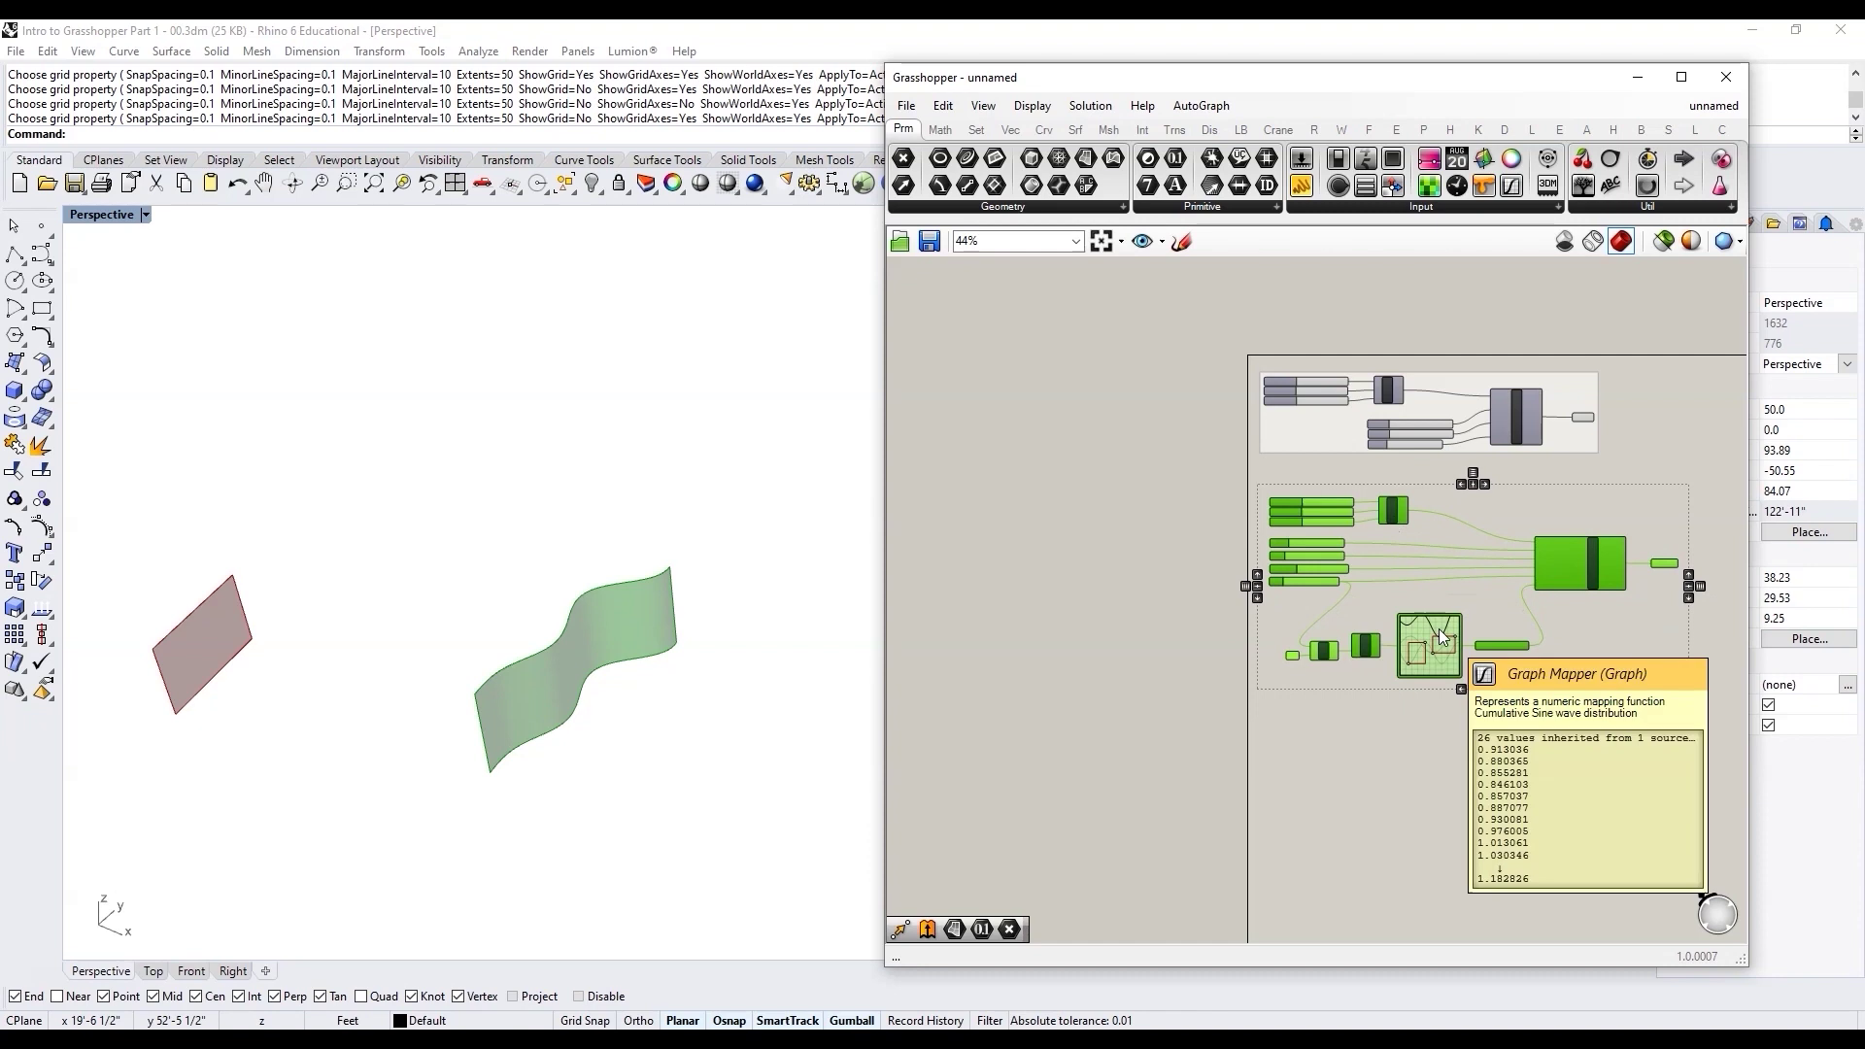
Step: Group all the curved surface components, including the Graph Mapper chain, and recolour the group white
{"action": "key", "text": "ctrl+g"}
{"action": "scroll", "coordinate": [1445, 633], "scroll_direction": "up", "scroll_amount": 1}
{"action": "right_click_drag", "start_coordinate": [1445, 633], "coordinate": [1320, 664]}
{"action": "right_click", "coordinate": [1406, 512]}
{"action": "mouse_move", "coordinate": [1515, 720]}
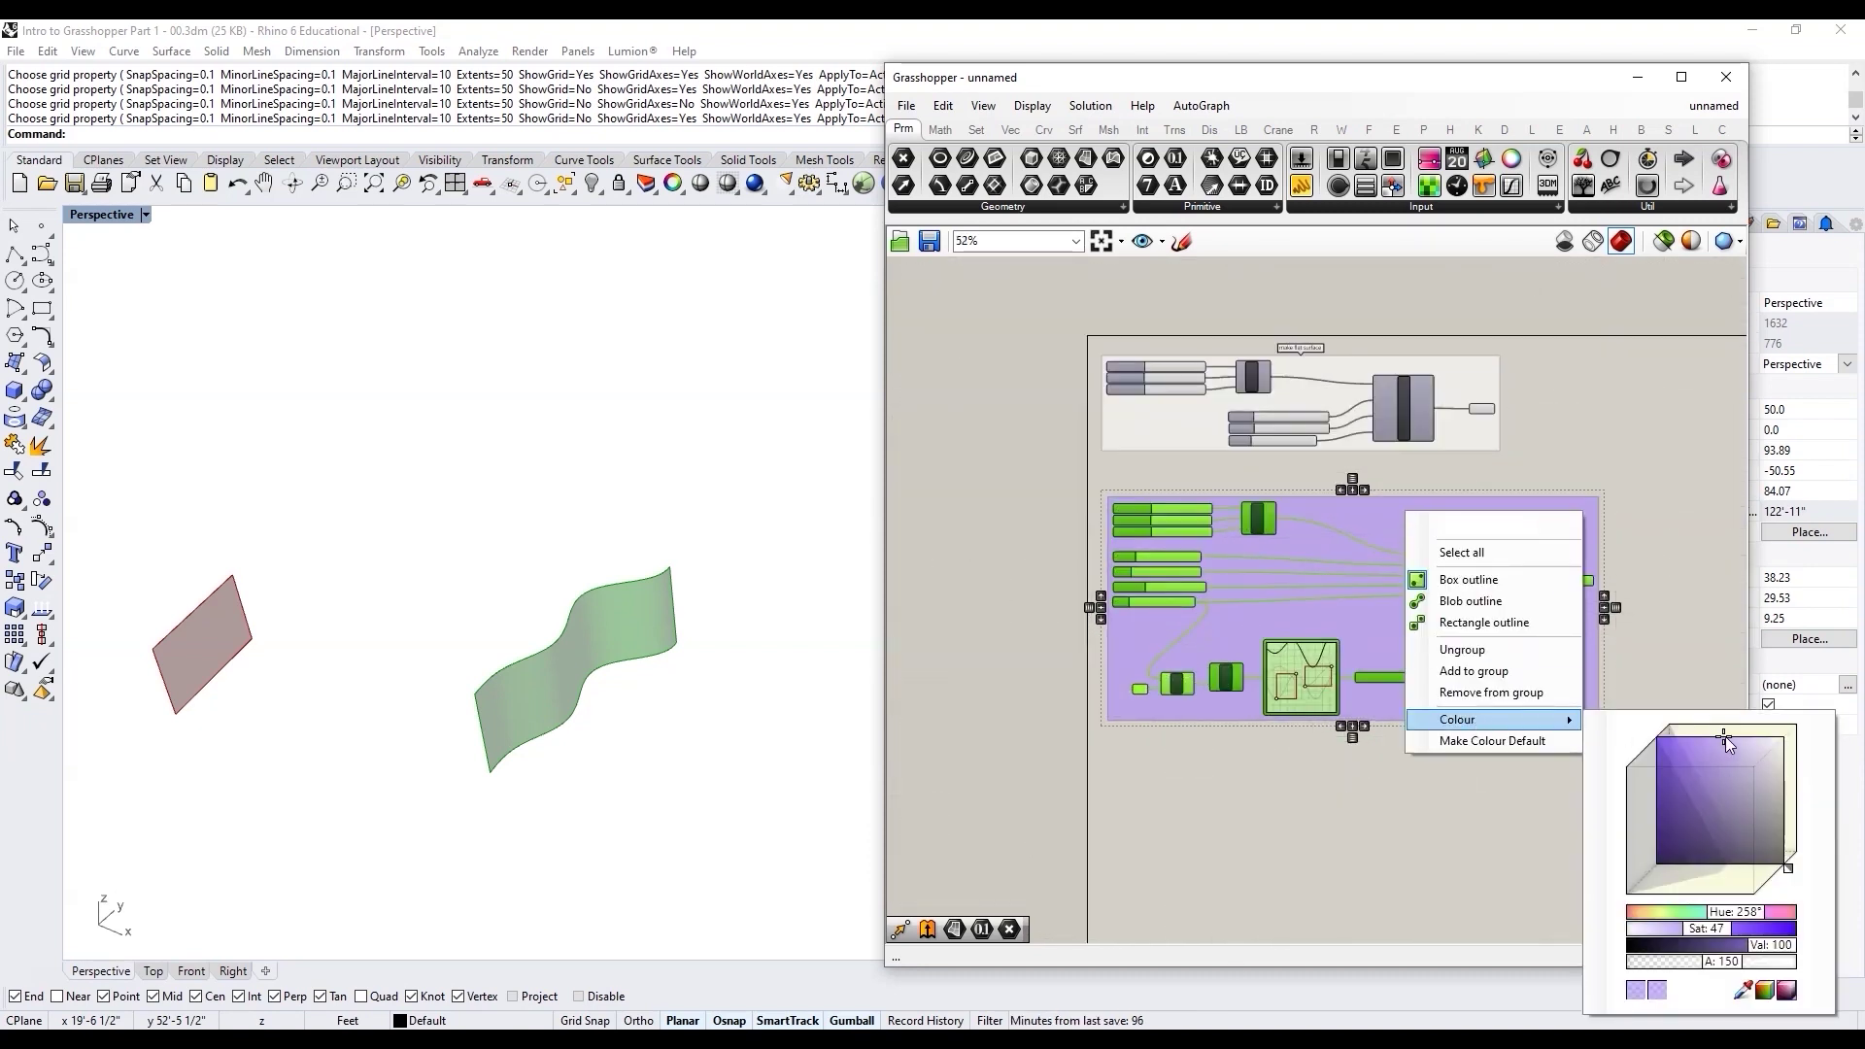
{"action": "left_click_drag", "start_coordinate": [1724, 736], "coordinate": [1785, 735]}
Step: Label the curved surface group "make curved surface"
{"action": "type", "text": "make curved sur"}
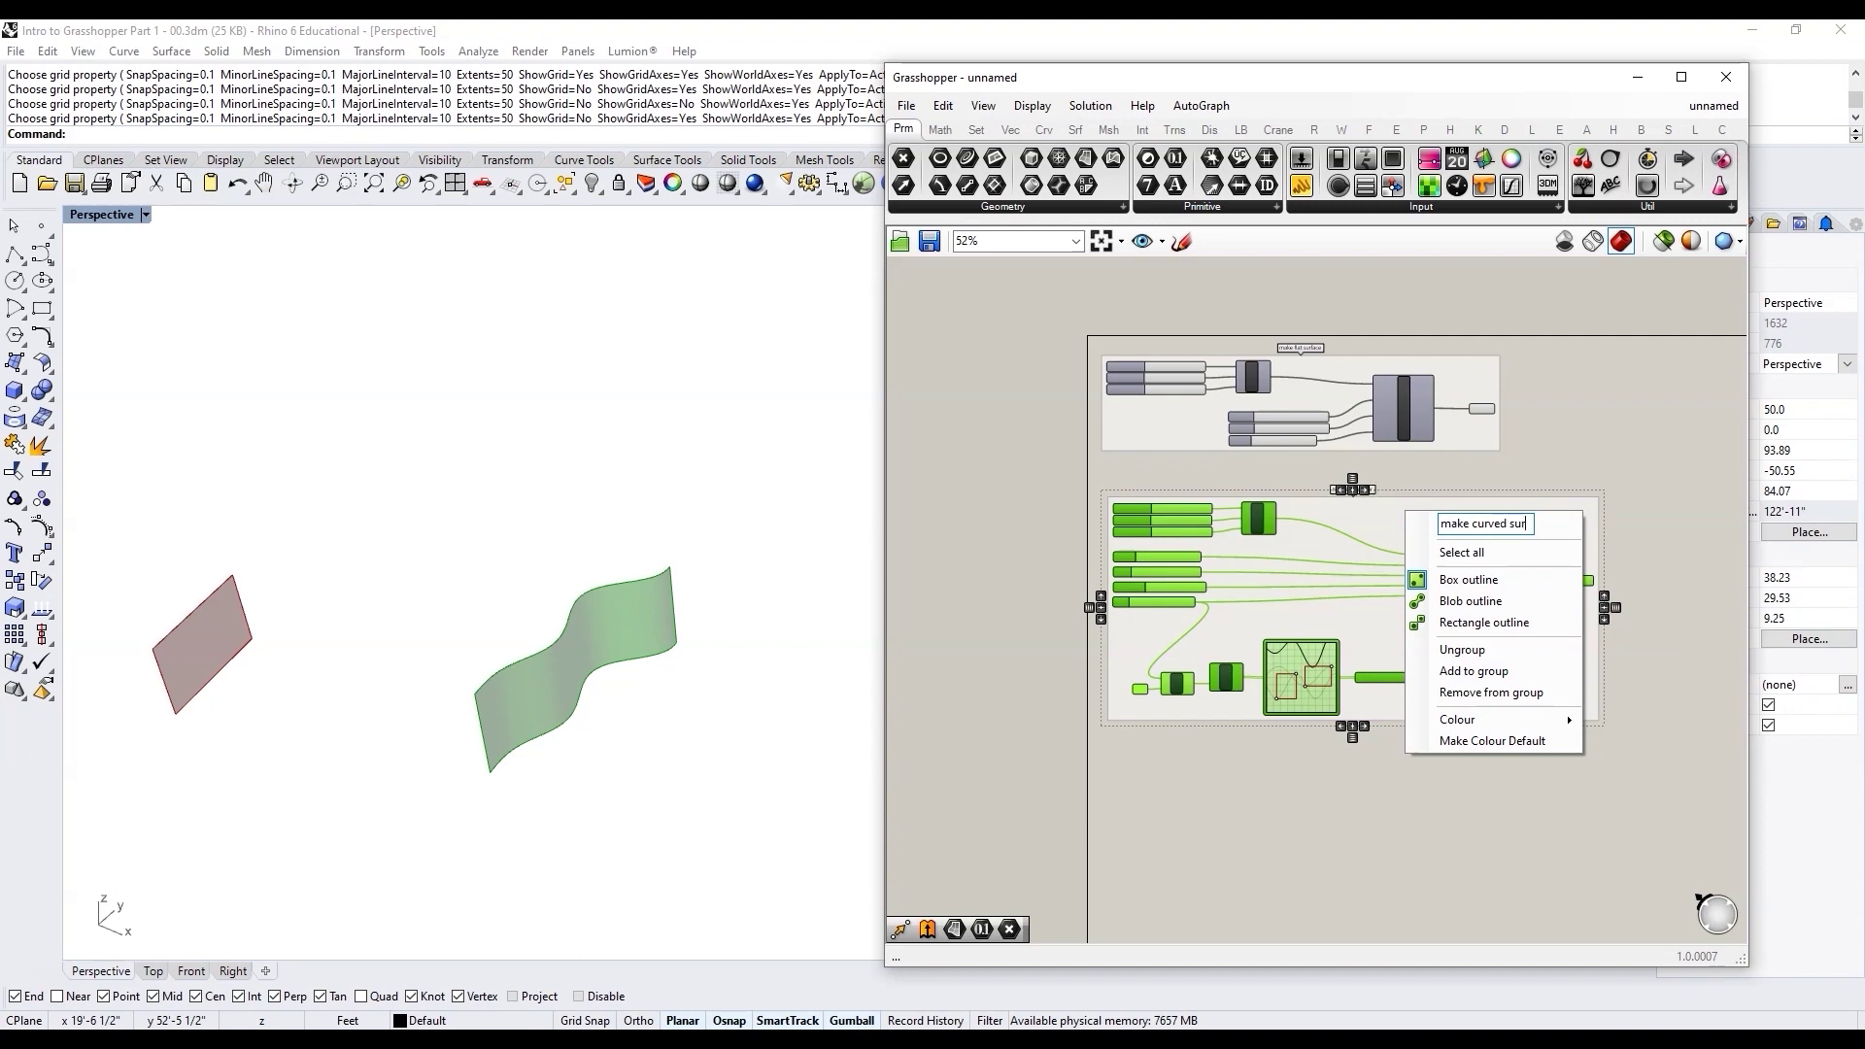
{"action": "left_click", "coordinate": [1389, 470]}
{"action": "scroll", "coordinate": [1344, 580], "scroll_direction": "up", "scroll_amount": 2}
{"action": "mouse_move", "coordinate": [1395, 493]}
{"action": "left_mouse_down"}
{"action": "mouse_move", "coordinate": [1389, 453]}
{"action": "mouse_move", "coordinate": [1392, 484]}
{"action": "left_mouse_up"}
{"action": "left_click", "coordinate": [1394, 784]}
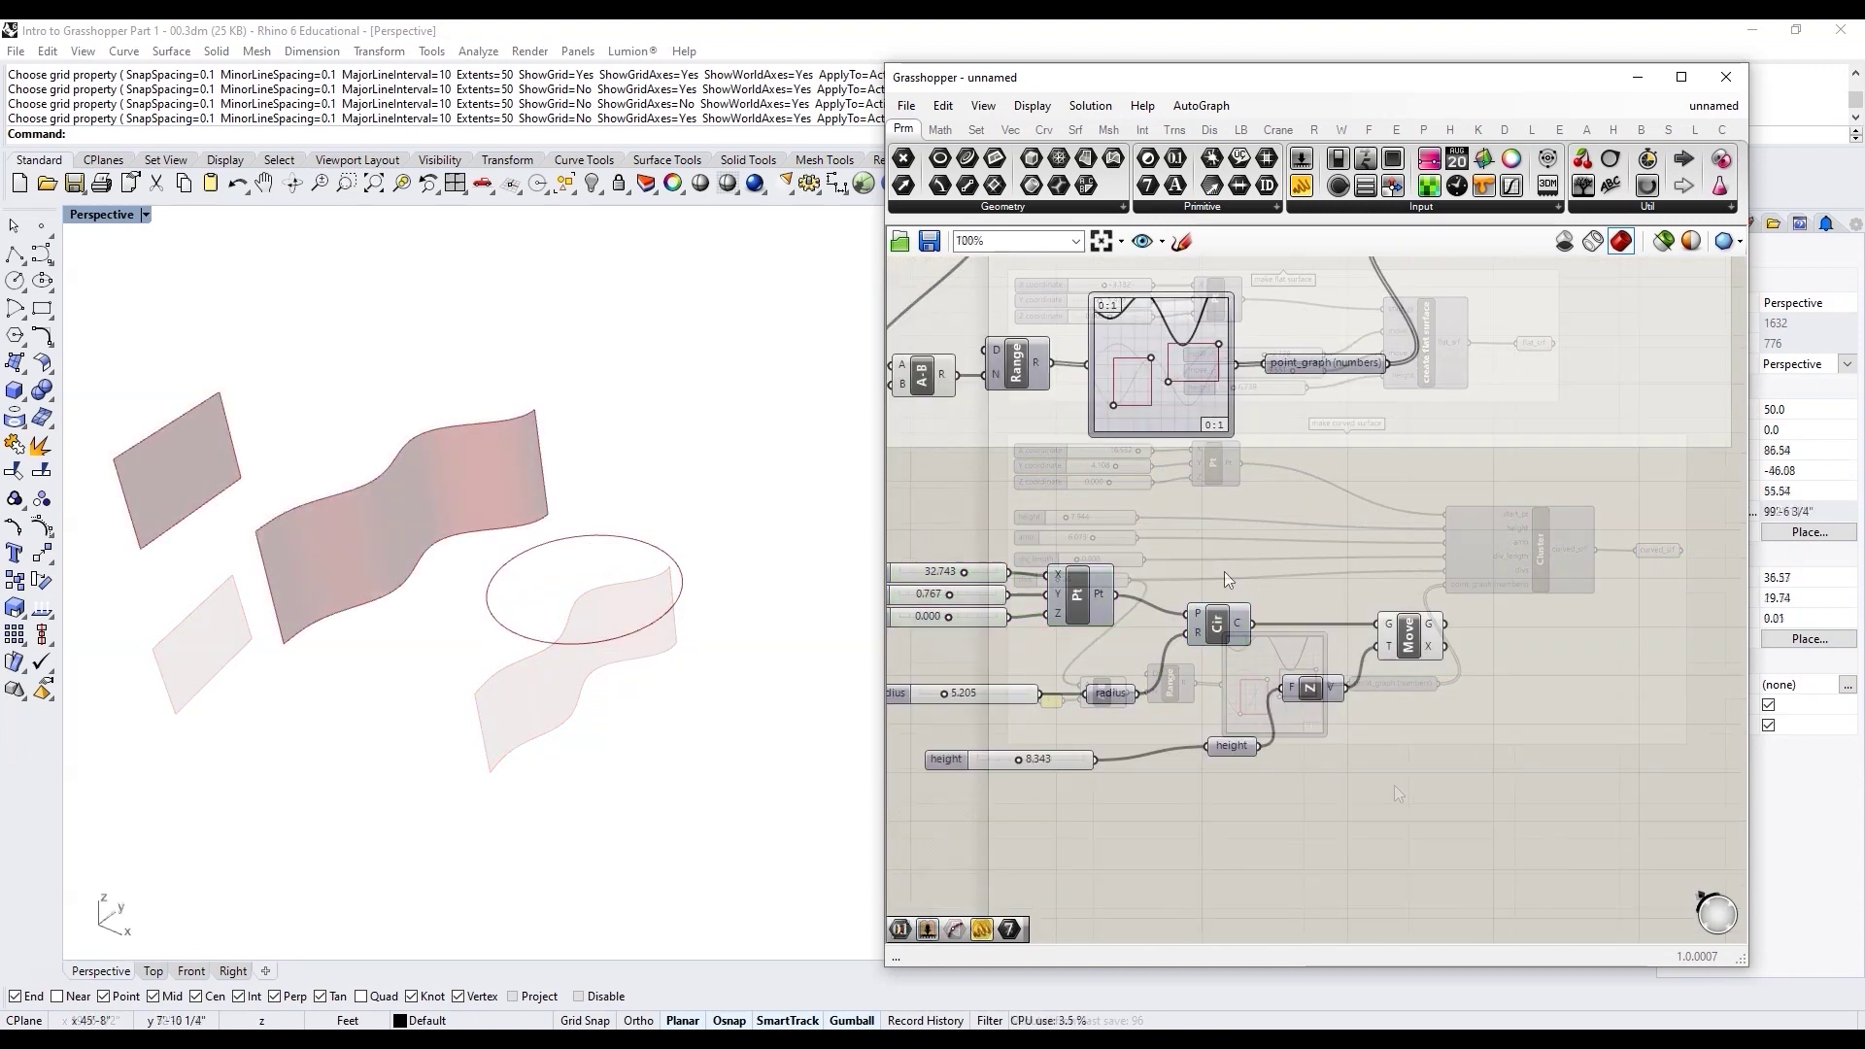